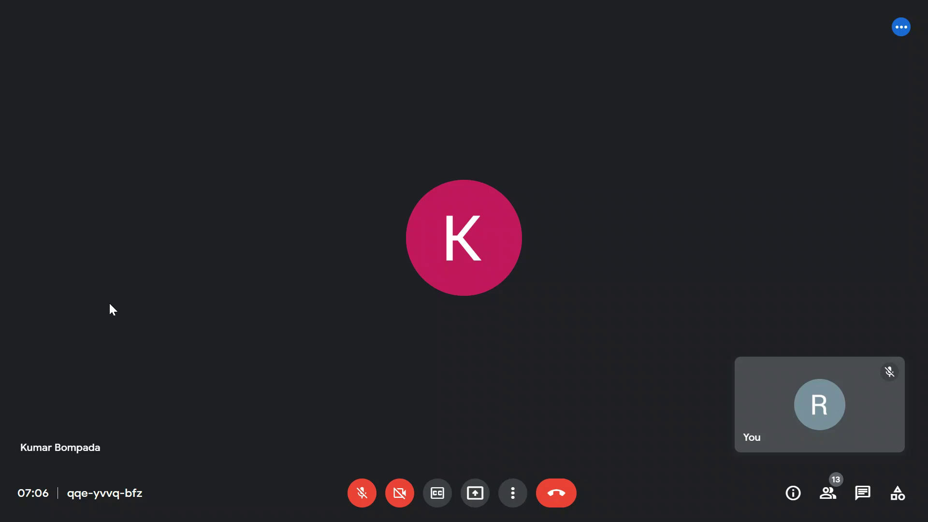
pyautogui.press('XF86AudioLowerVolume')
pyautogui.press('XF86AudioLowerVolume')
pyautogui.press('XF86AudioLowerVolume')
pyautogui.press('XF86AudioLowerVolume')
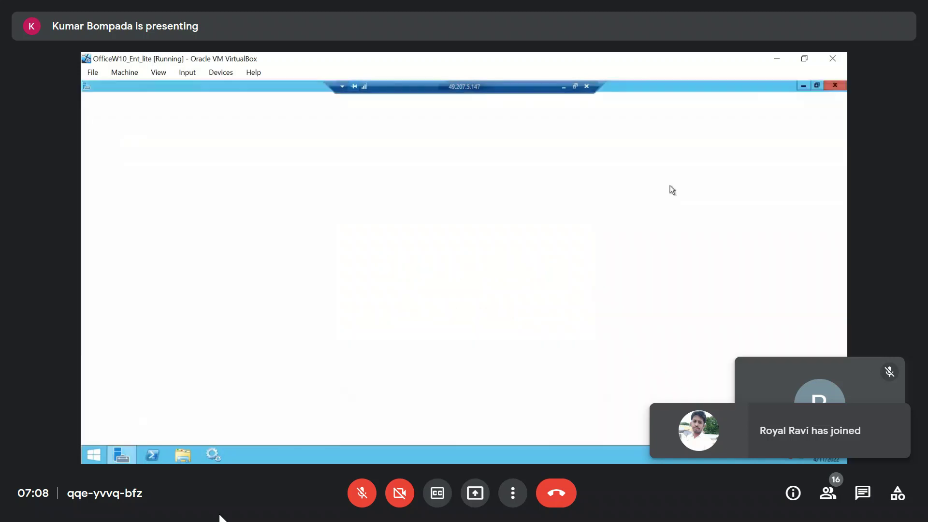
# Close Server Manager, launch Internet Explorer on the remote server and dismiss its offer to restore the last session
pyautogui.click(842, 86)
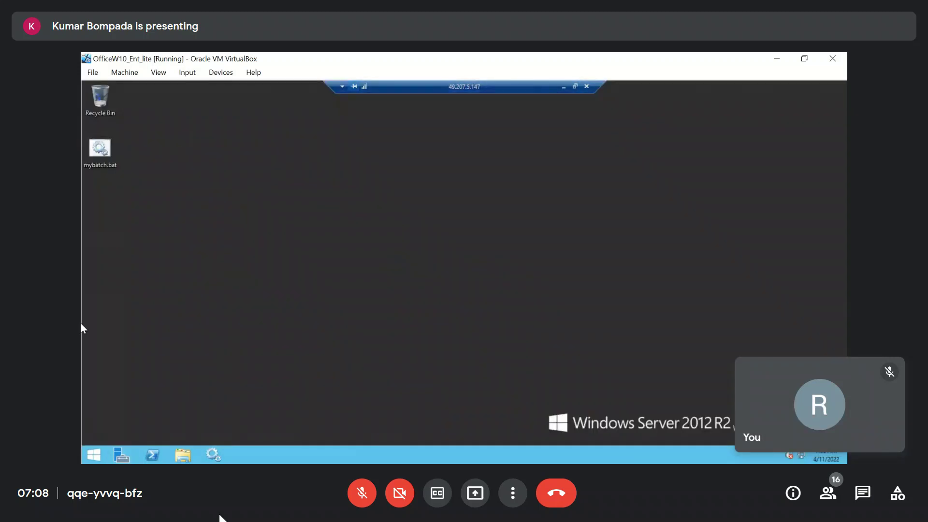
pyautogui.click(94, 455)
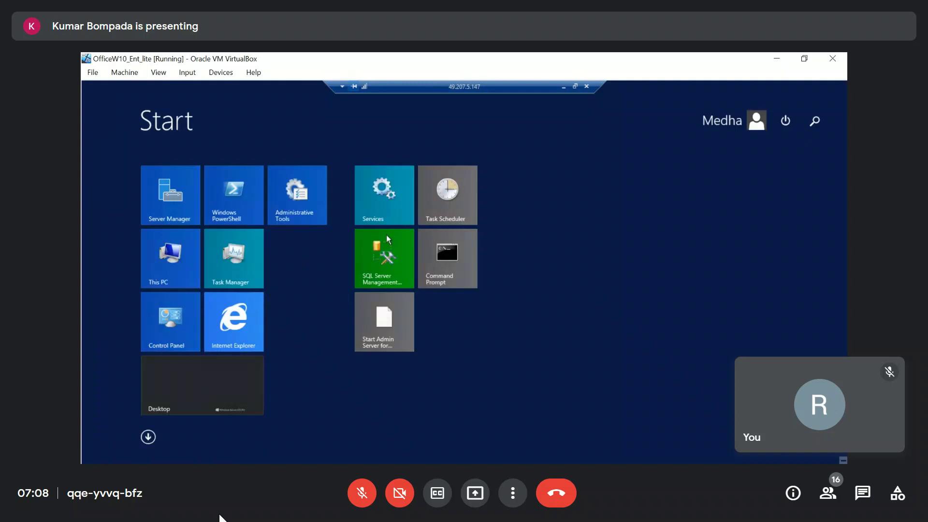
pyautogui.click(232, 326)
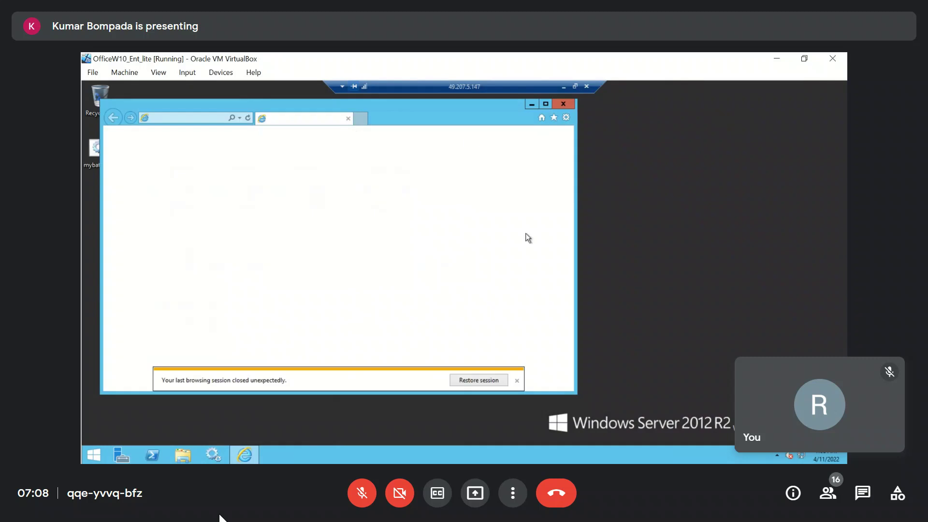
pyautogui.click(517, 382)
# Load the WebLogic console address using the server's host name, port 7001 and the /console path
pyautogui.click(204, 118)
pyautogui.write('http')
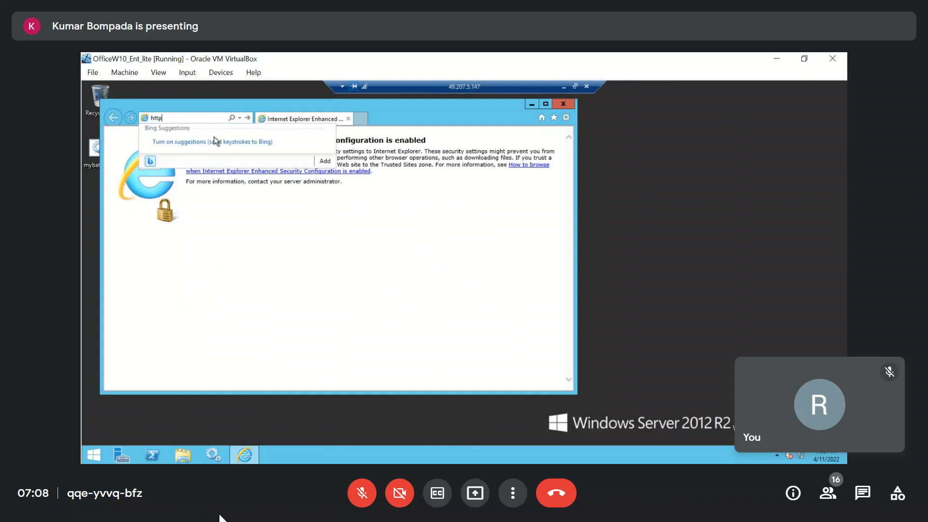
pyautogui.write('://rbompada:7001/')
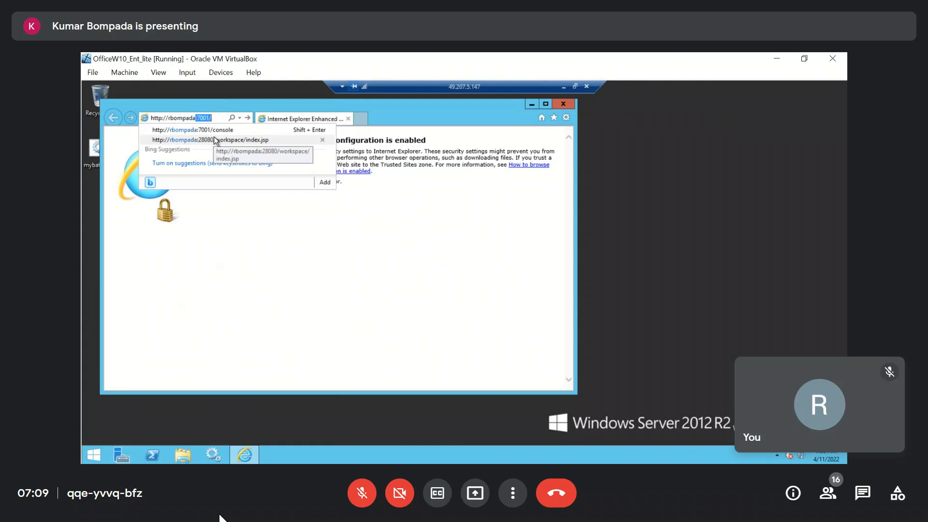
pyautogui.press('Right')
pyautogui.write('co')
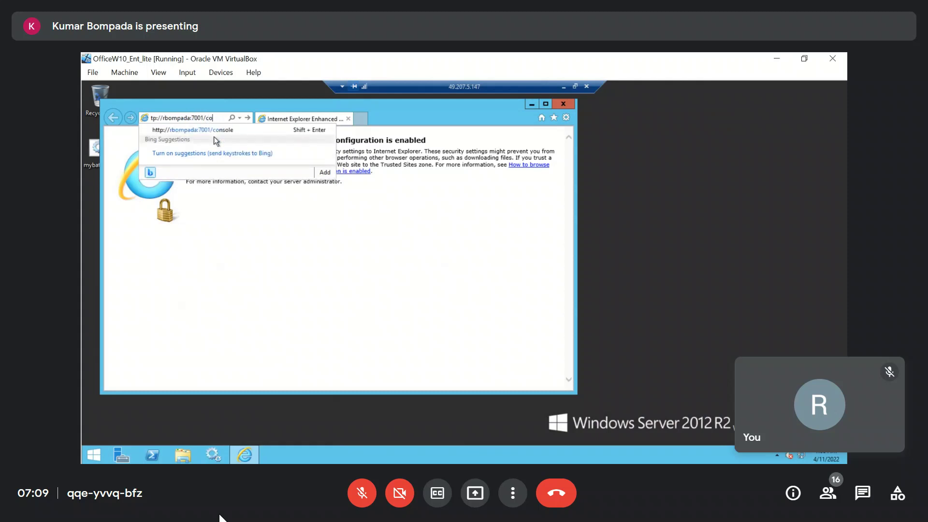
pyautogui.press('Down')
pyautogui.press('Return')
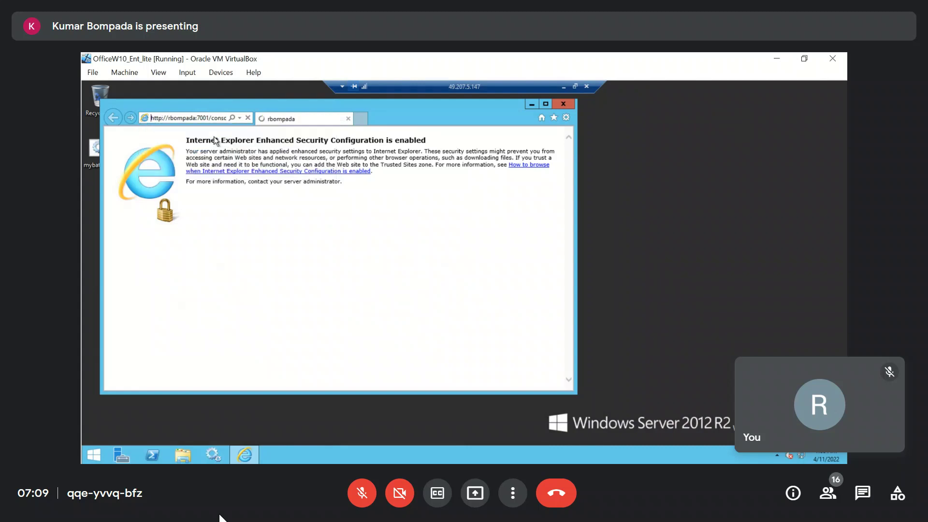
# Return to the remote server session and reload the WebLogic console page on port 7001
pyautogui.click(563, 88)
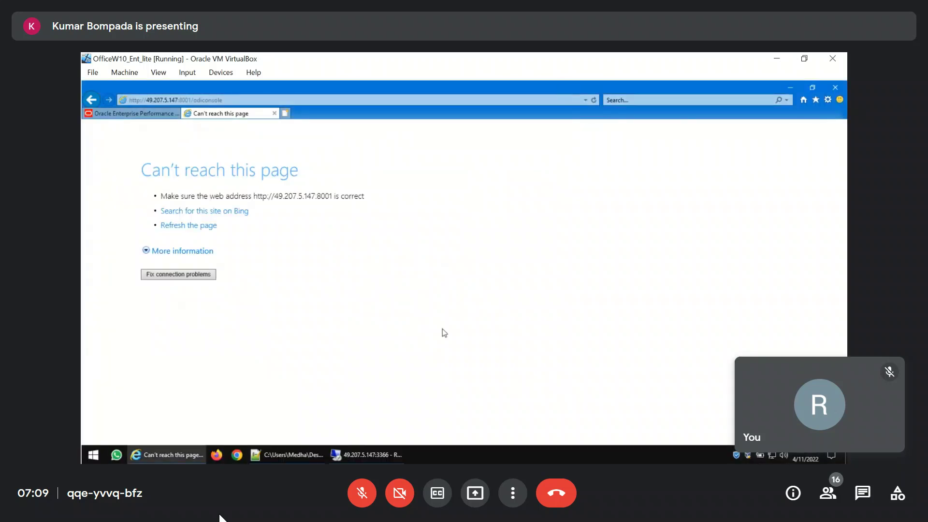
pyautogui.moveTo(366, 454)
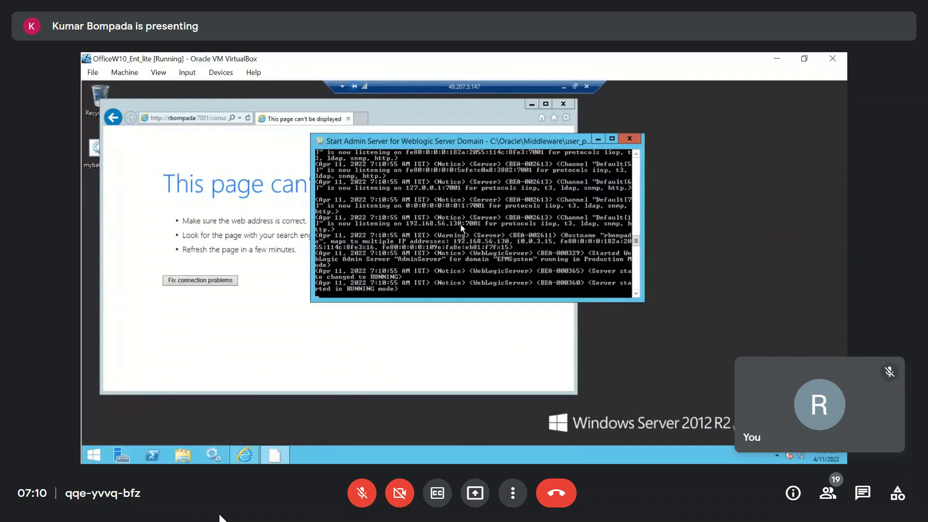
pyautogui.click(201, 118)
pyautogui.press('Return')
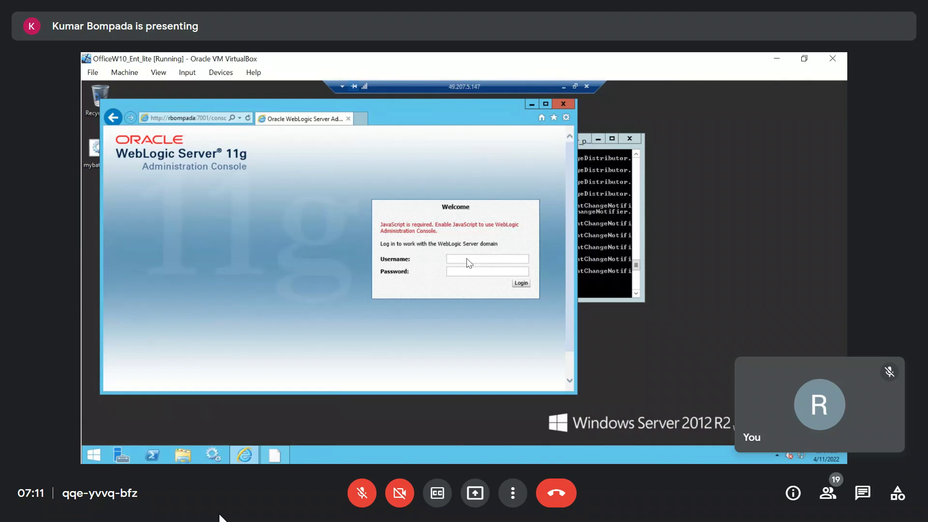
# Log in to the WebLogic Administration Console as epm_admin, maximize the browser window and open the Servers summary
pyautogui.click(467, 260)
pyautogui.write('epm_a')
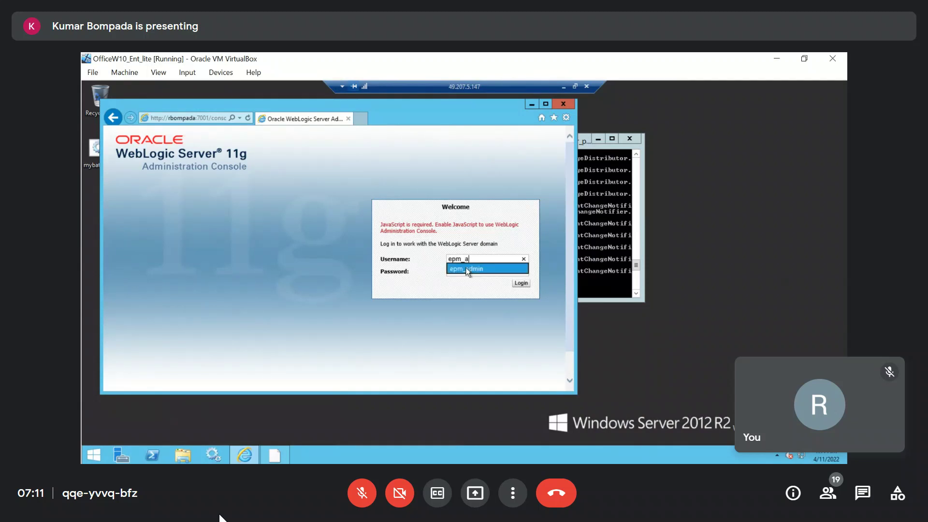
pyautogui.click(491, 269)
pyautogui.click(520, 283)
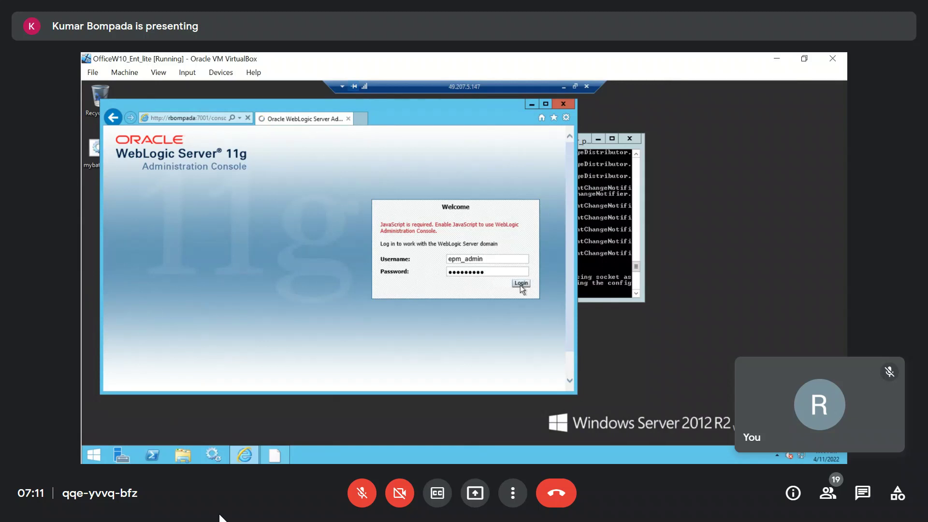
pyautogui.click(545, 104)
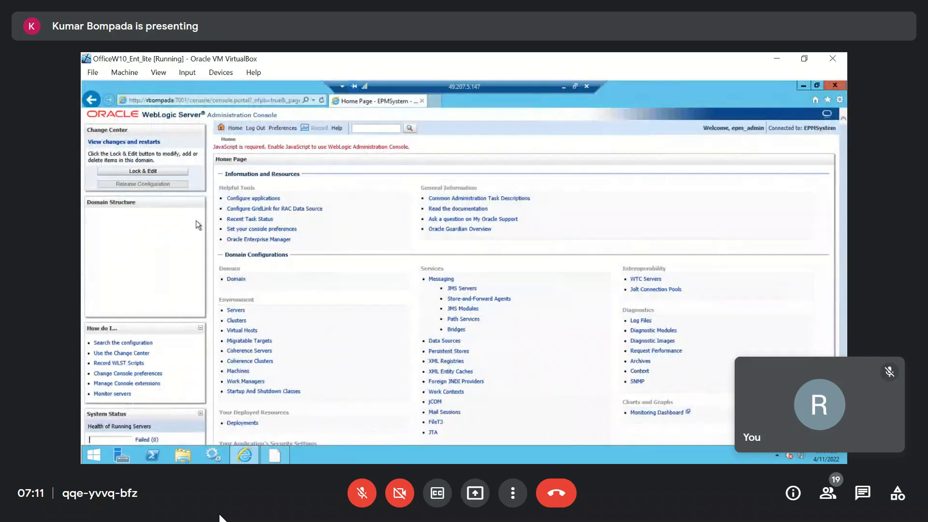
pyautogui.click(237, 311)
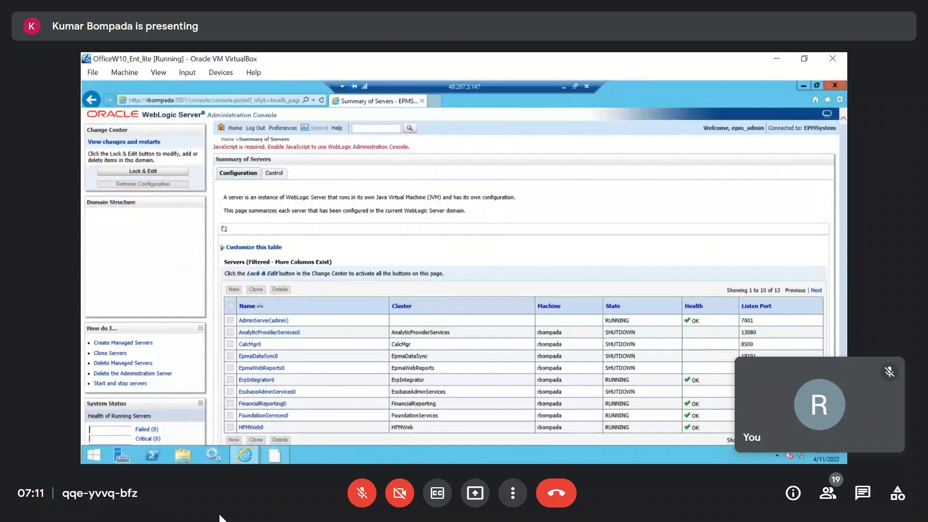
# Switch to the local browser and try to load /odiconsole at 49.207.5.147 on port 6550
pyautogui.click(564, 88)
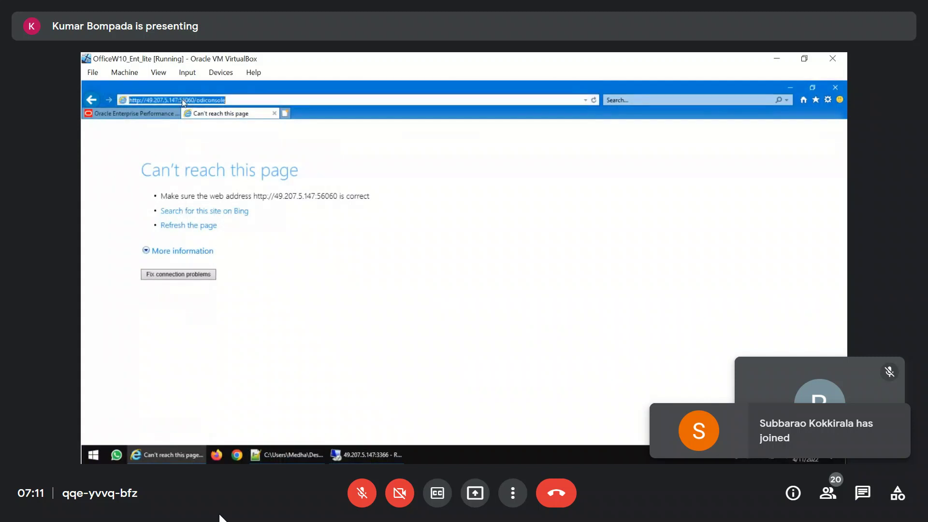
pyautogui.write('6550')
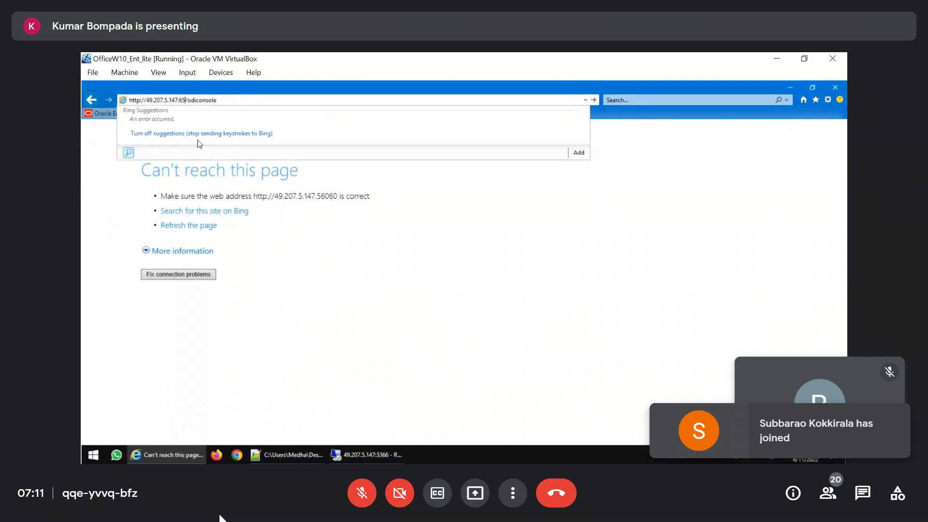
pyautogui.press('Return')
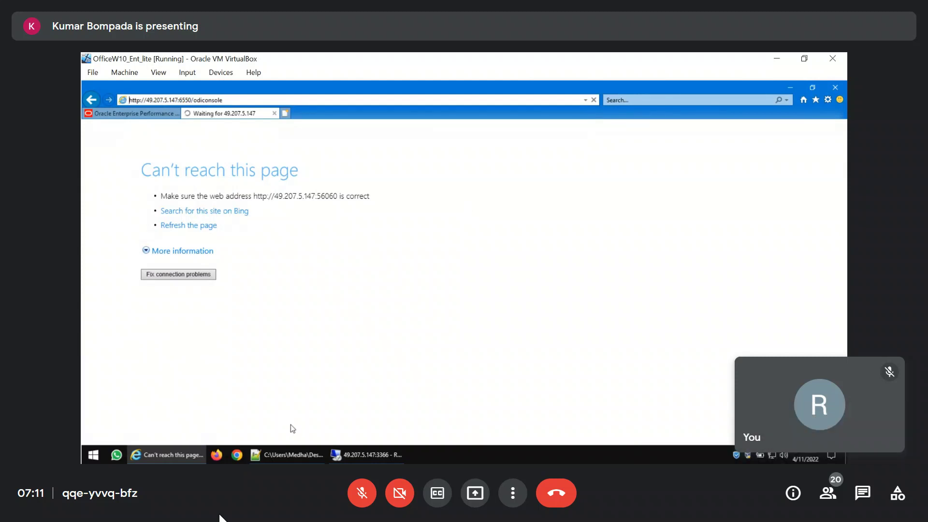
# Check the health of ErpIntegrator0 in the remote console's server list and return to the local browser's odiconsole address
pyautogui.click(368, 454)
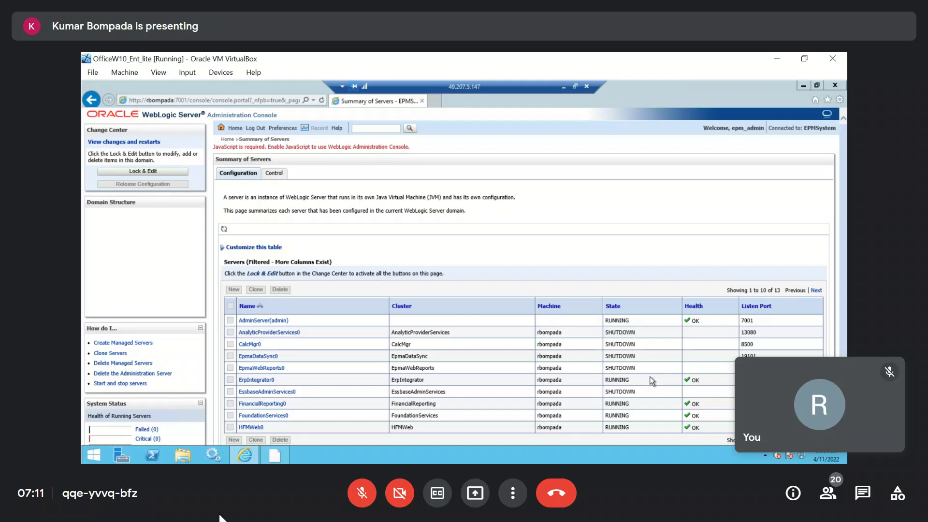
pyautogui.moveTo(721, 384); pyautogui.dragTo(686, 381)
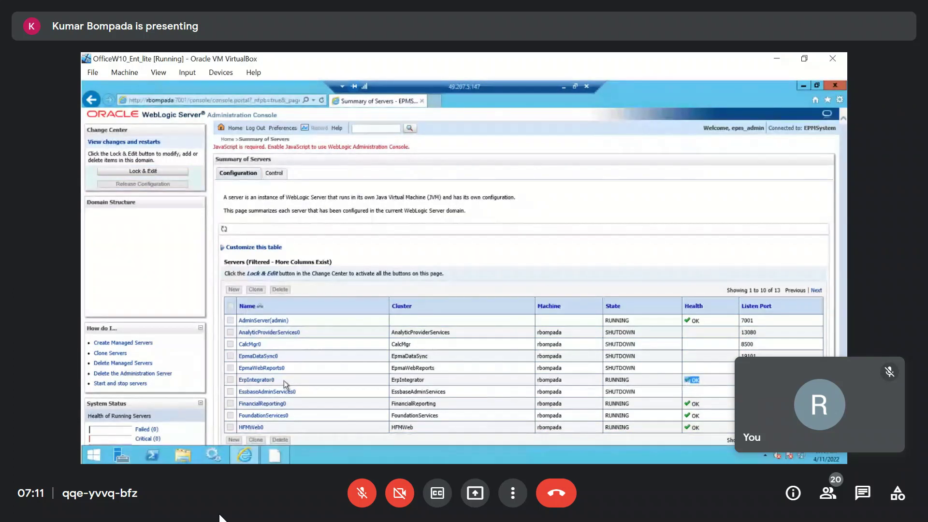
pyautogui.click(563, 86)
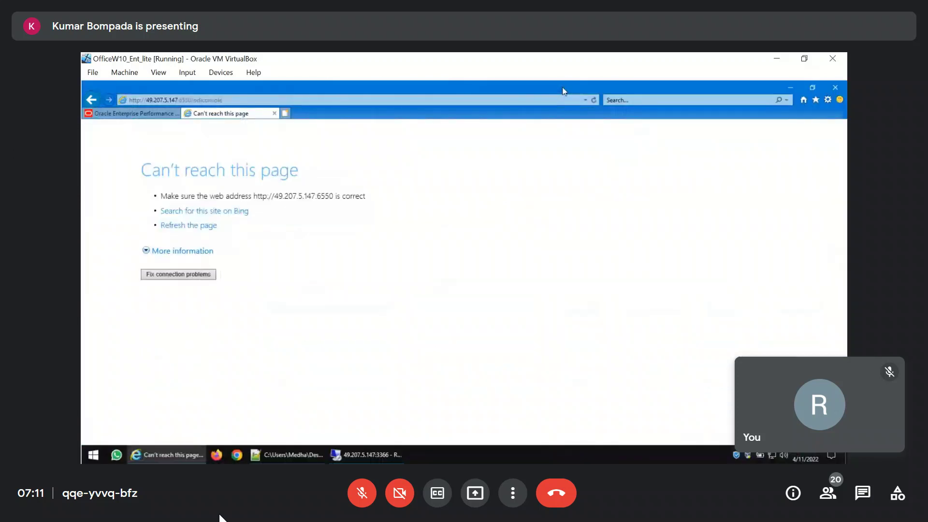
pyautogui.click(273, 101)
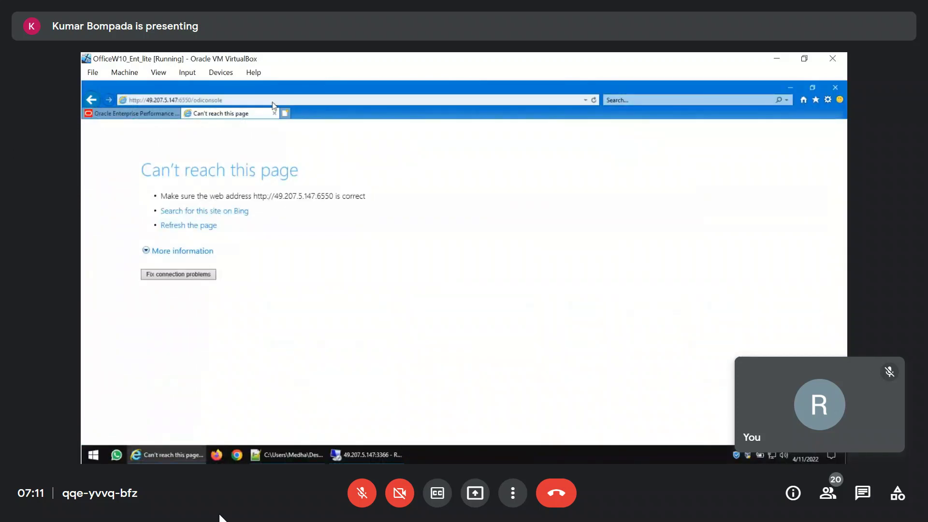
# In a new browser tab on the remote server, load /odiconsole using the server's host name and port 6550
pyautogui.click(363, 454)
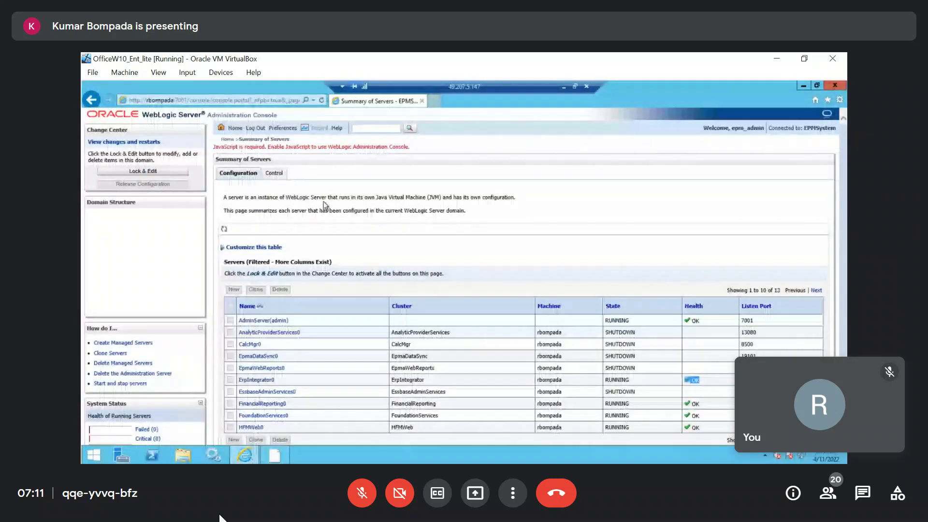
pyautogui.click(437, 105)
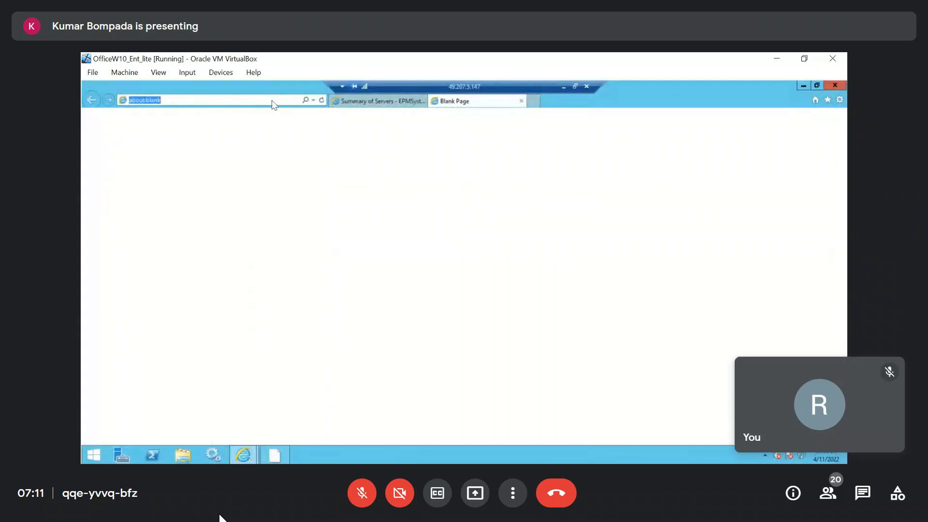
pyautogui.write('http')
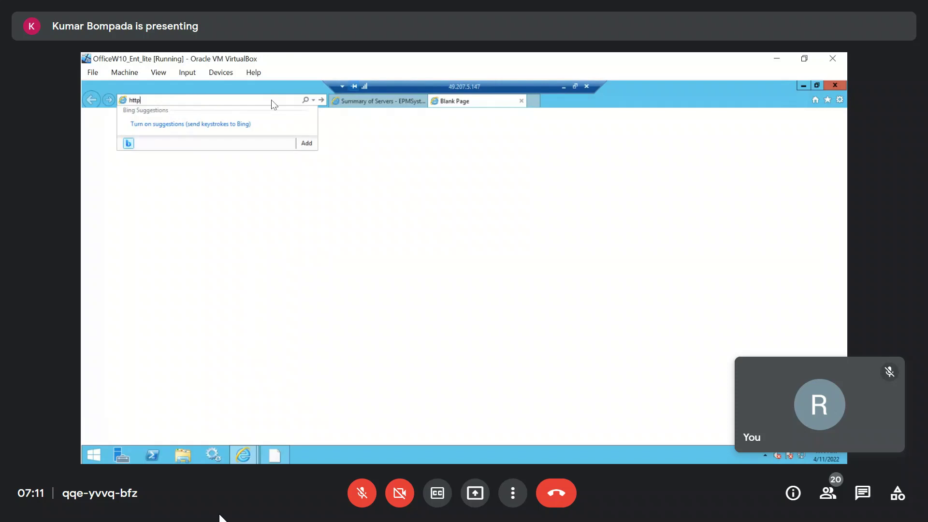
pyautogui.write('://rbompada')
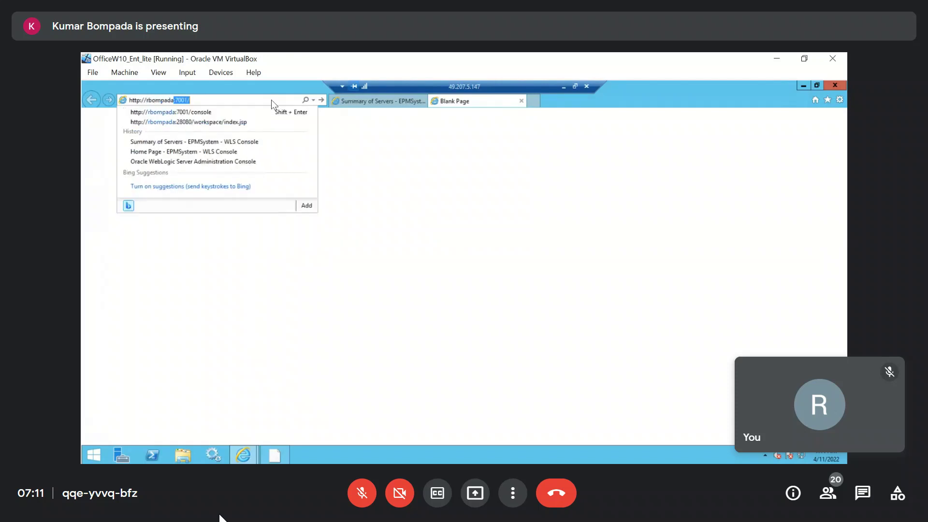
pyautogui.write(':655')
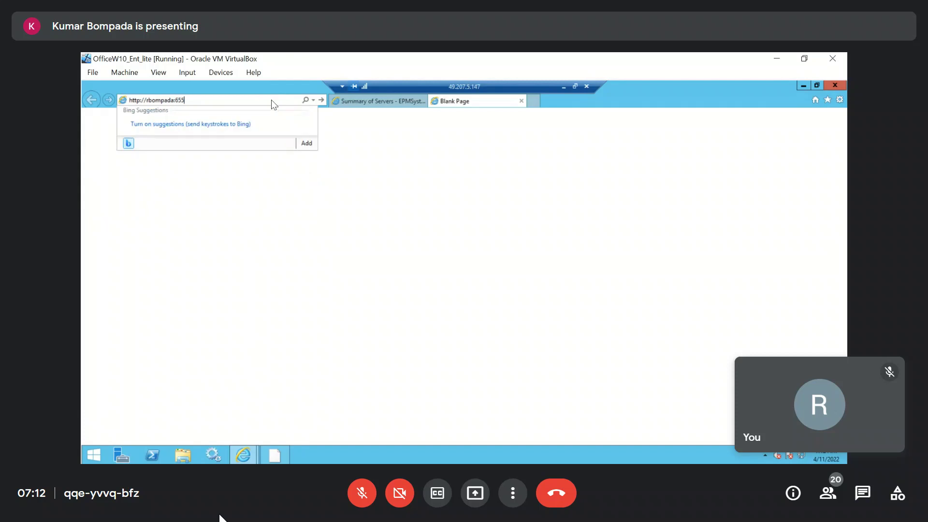
pyautogui.write('0/odiconsole')
pyautogui.press('Return')
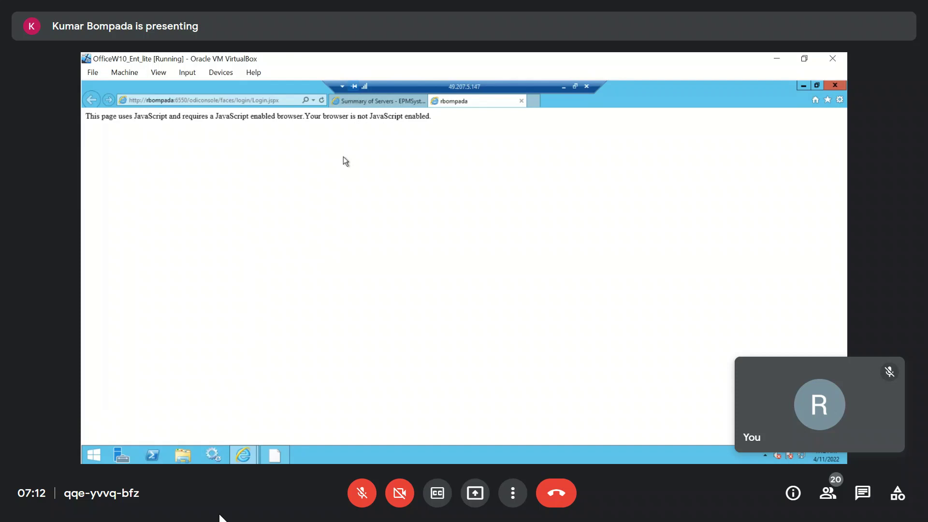
pyautogui.click(840, 99)
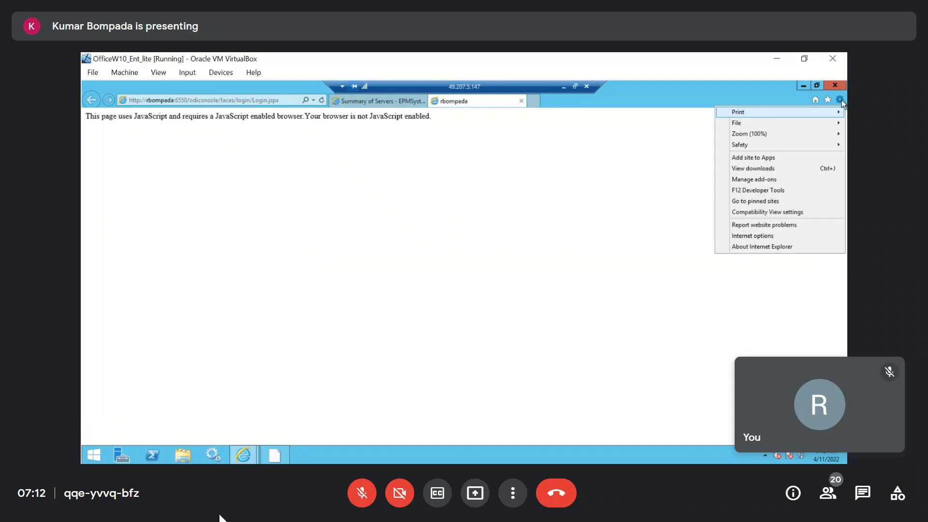
pyautogui.click(385, 179)
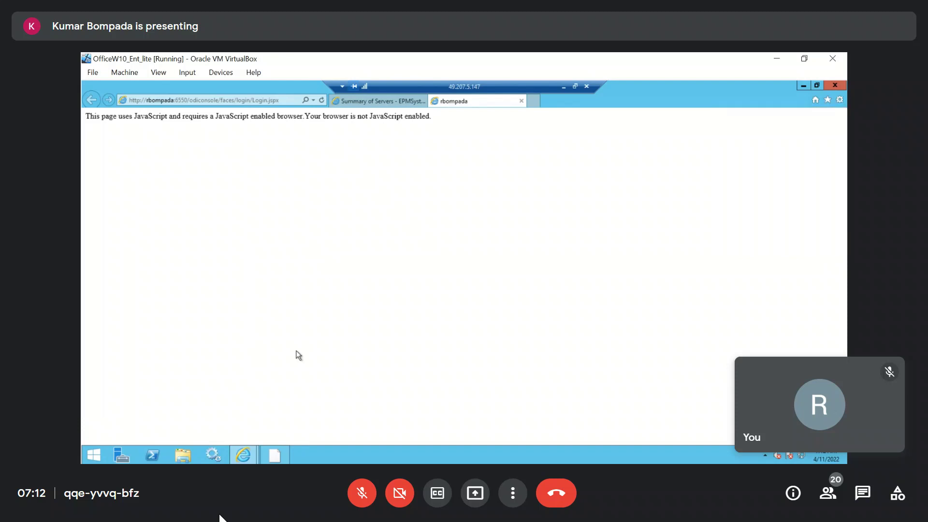
pyautogui.press('super+d')
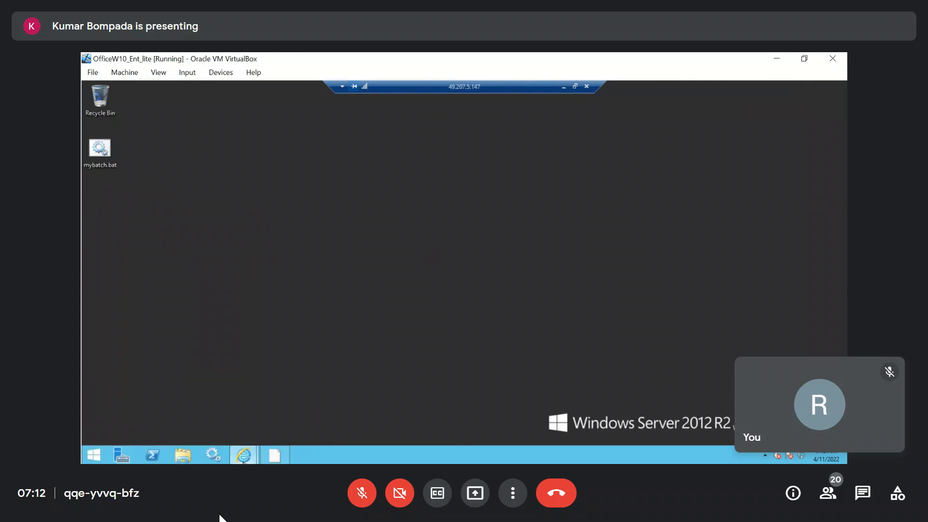
pyautogui.moveTo(243, 460)
pyautogui.click(268, 424)
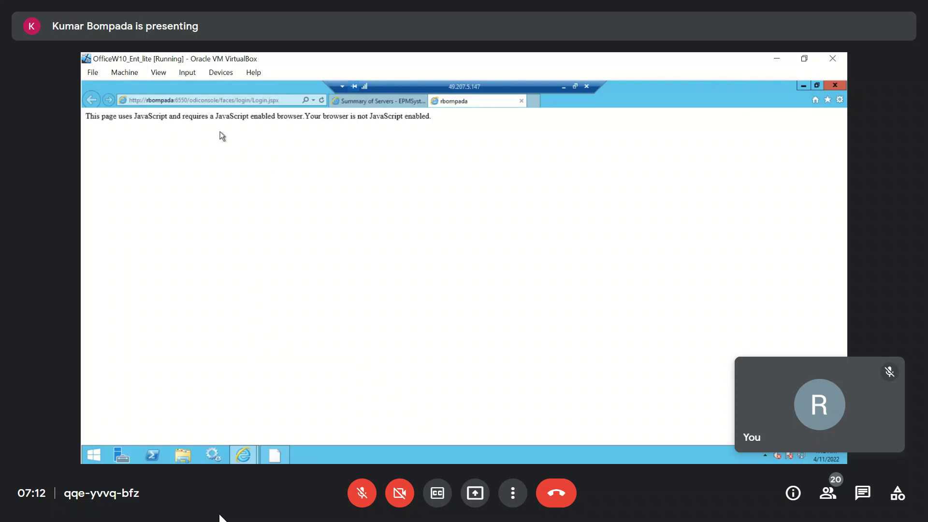
# Return to the WebLogic Summary of Servers and open the settings of the ErpIntegrator0 server
pyautogui.click(217, 101)
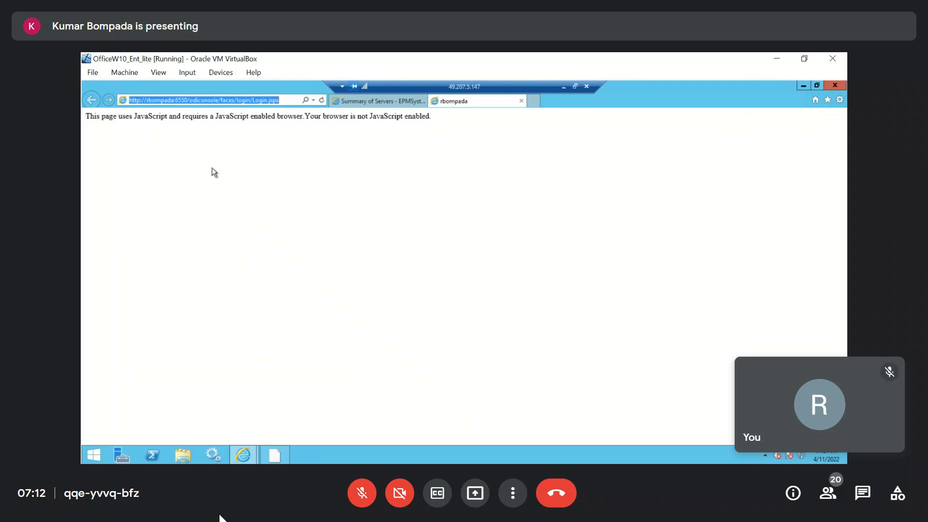
pyautogui.click(378, 102)
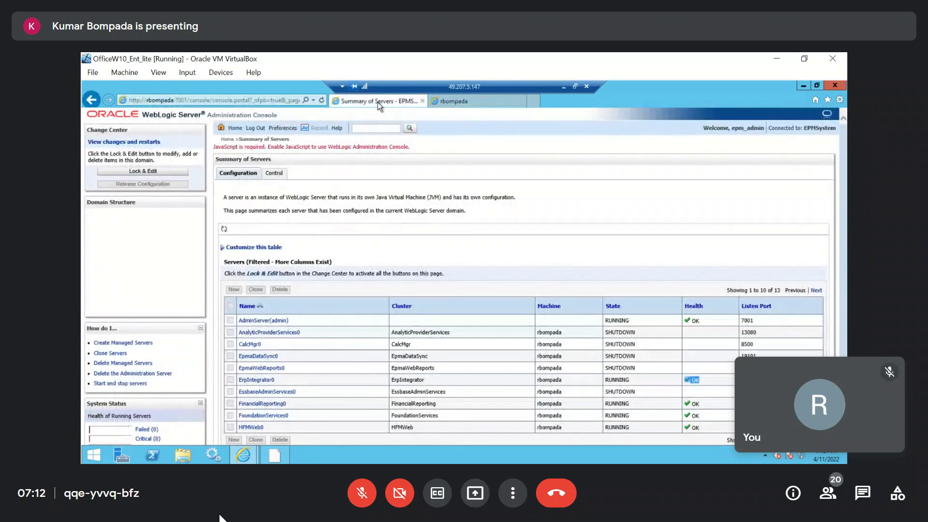
pyautogui.click(256, 379)
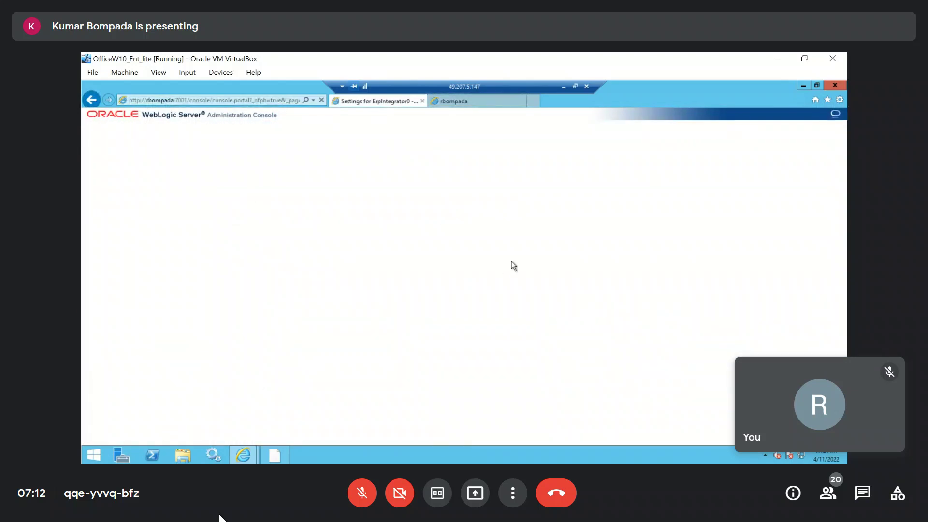
# Look over the general configuration settings of the ErpIntegrator0 server
pyautogui.scroll(-3, 515, 261)
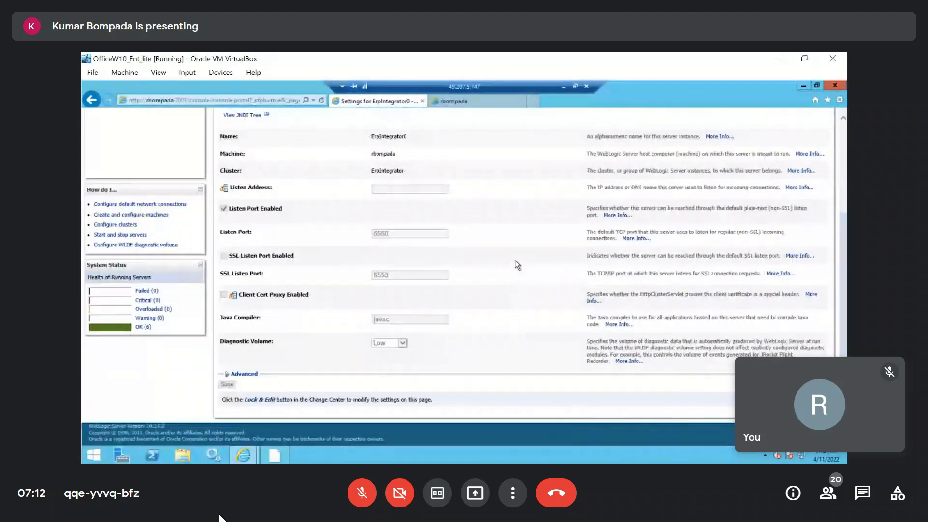
pyautogui.scroll(3, 515, 261)
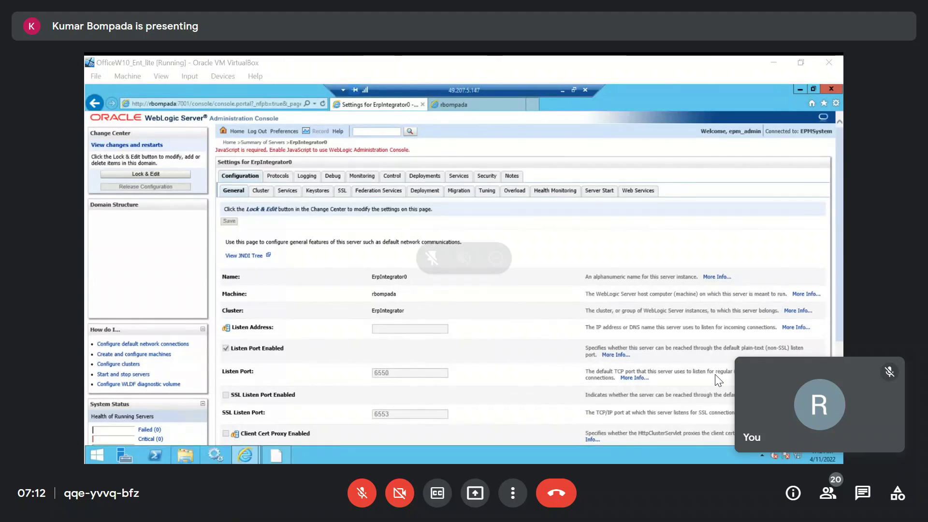
# Minimize the meeting's self-view tile and move it clear of the console settings
pyautogui.click(845, 406)
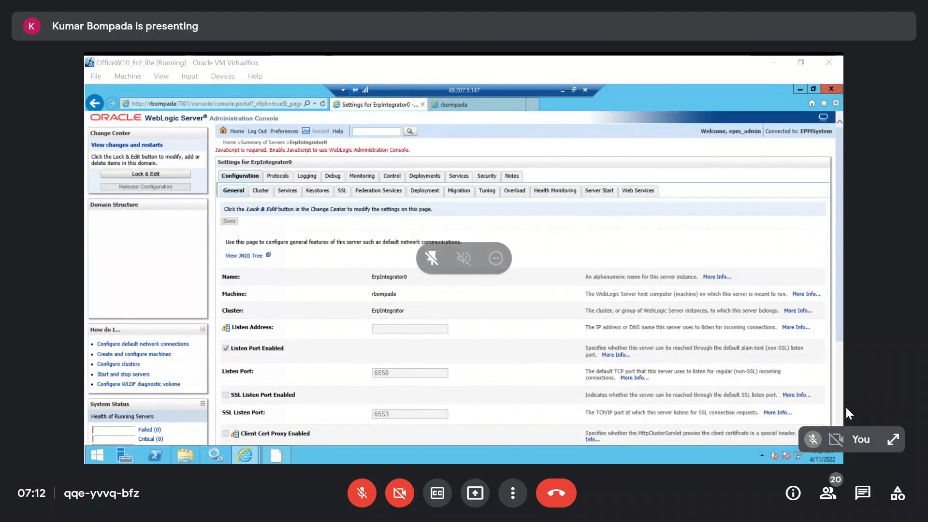
pyautogui.moveTo(878, 435); pyautogui.dragTo(842, 71)
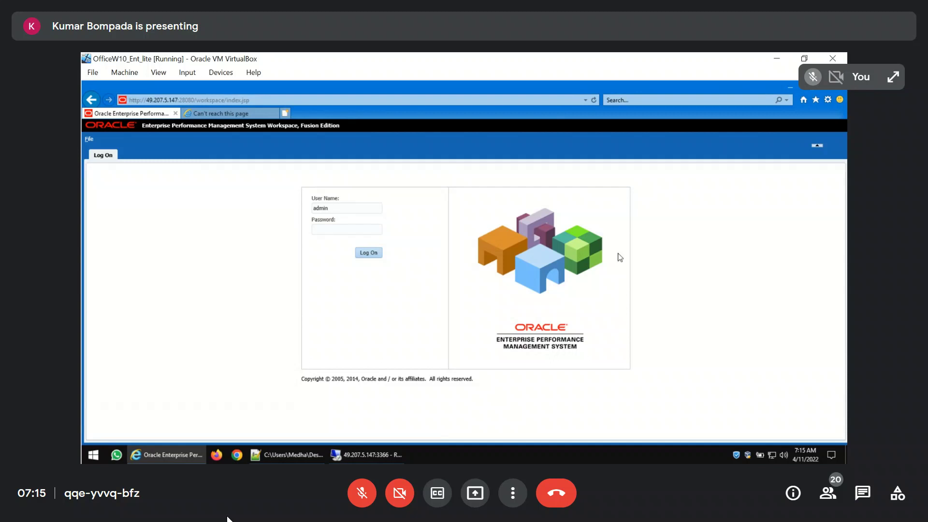
# Switch to the 49.207.5.147 remote desktop session and load the WebLogic console on port 7001 in Internet Explorer
pyautogui.moveTo(368, 455)
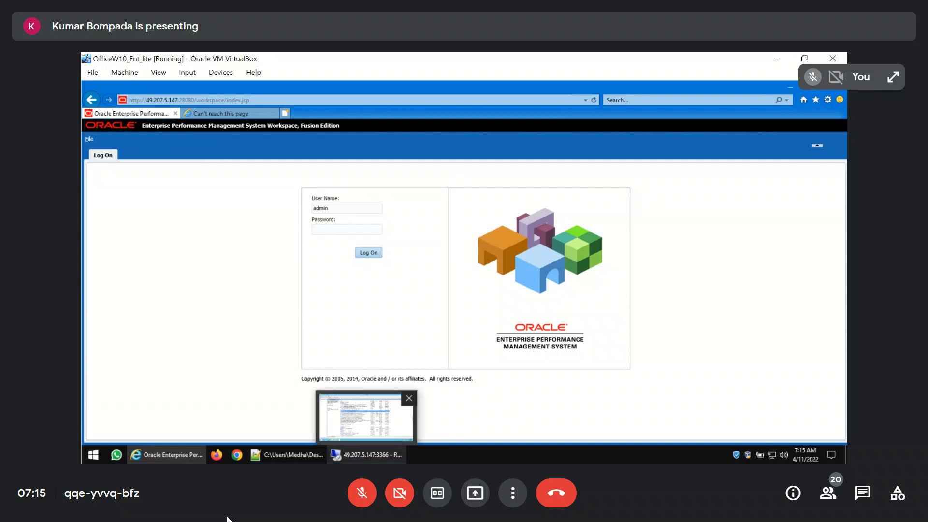
pyautogui.click(356, 460)
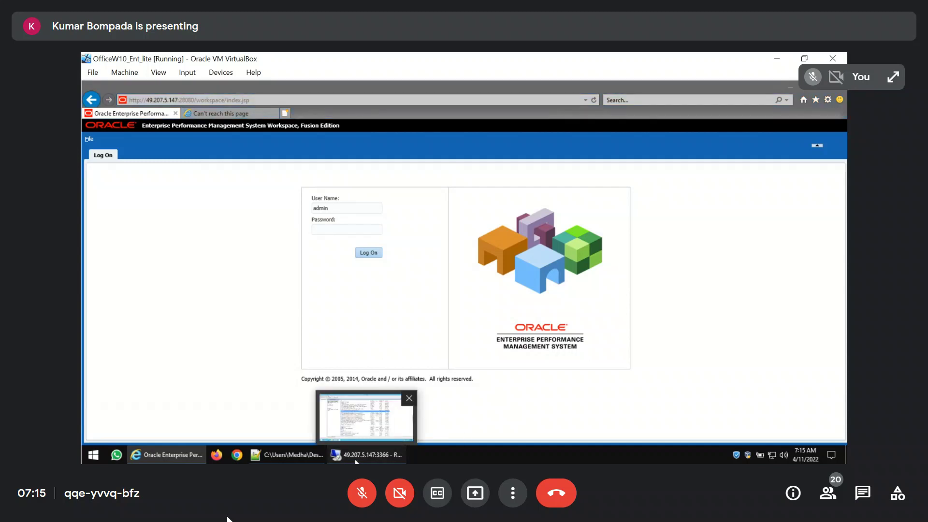
pyautogui.click(801, 88)
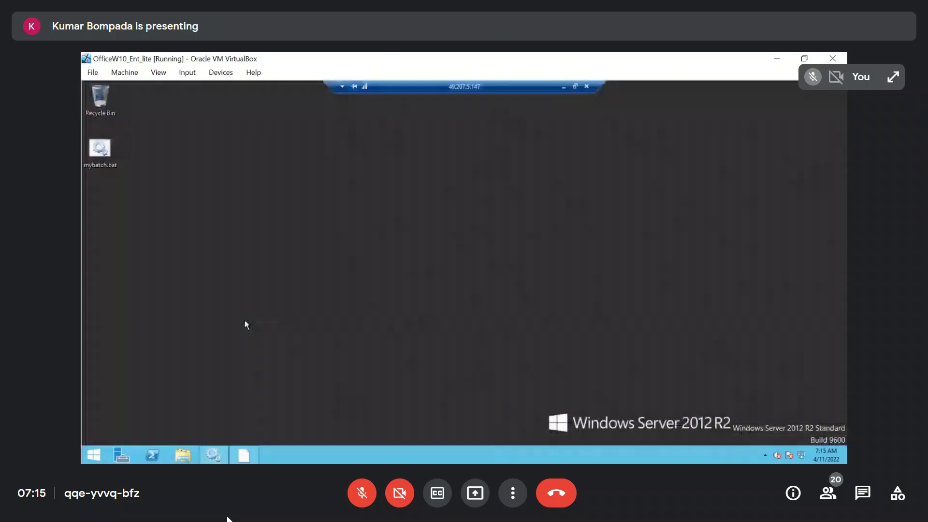
pyautogui.click(95, 455)
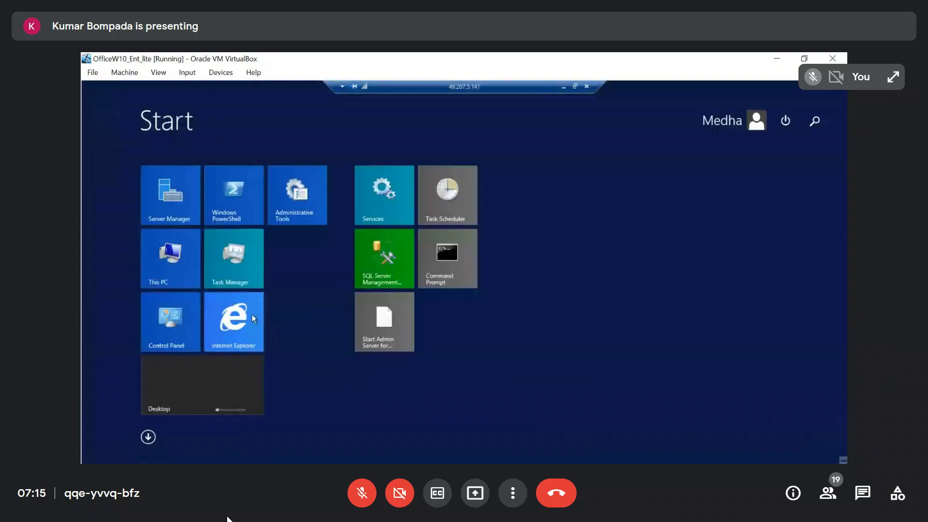
pyautogui.click(245, 320)
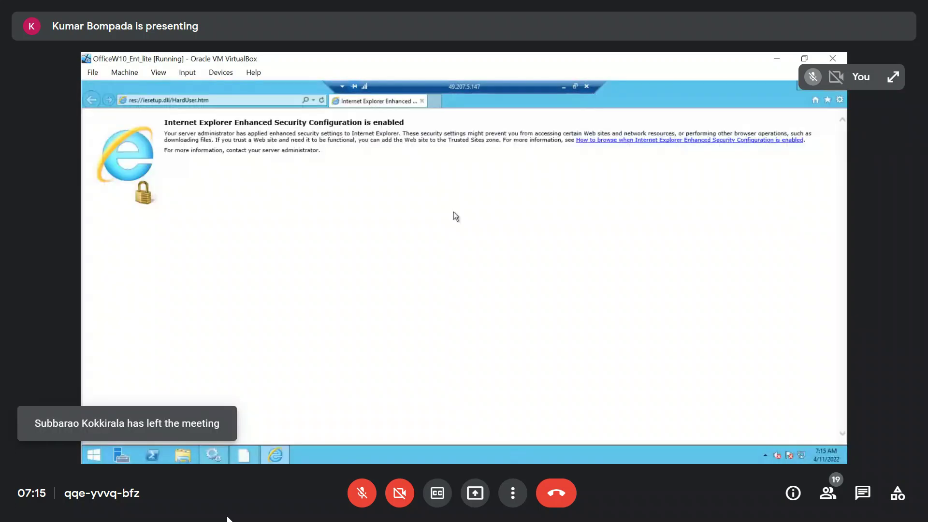
pyautogui.click(307, 100)
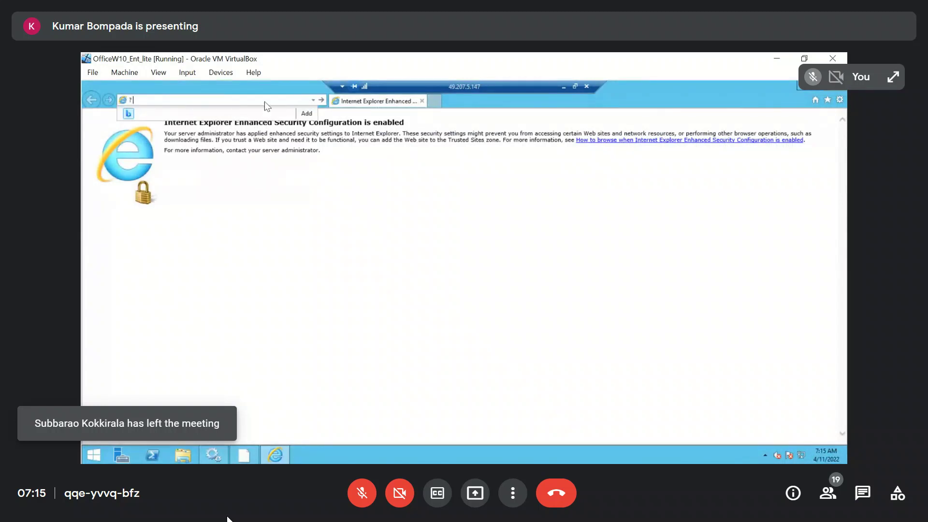
pyautogui.press('BackSpace')
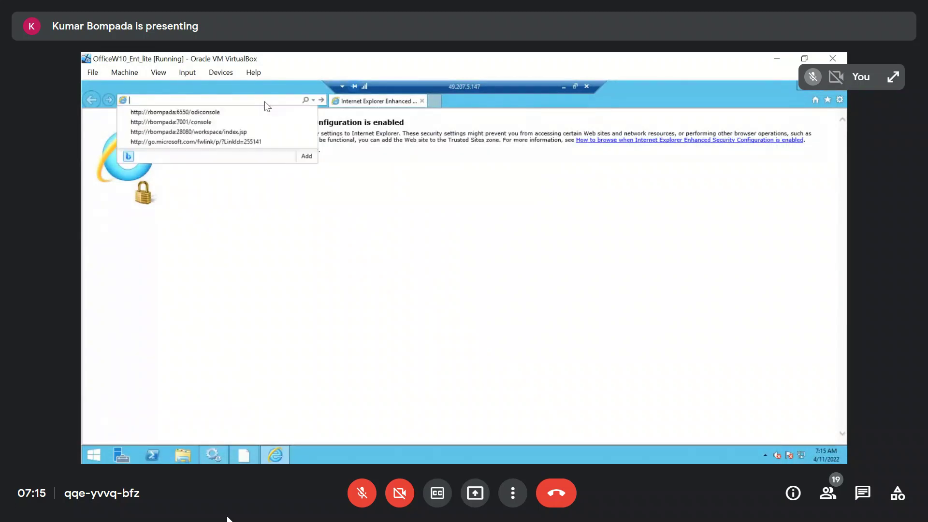
pyautogui.click(230, 123)
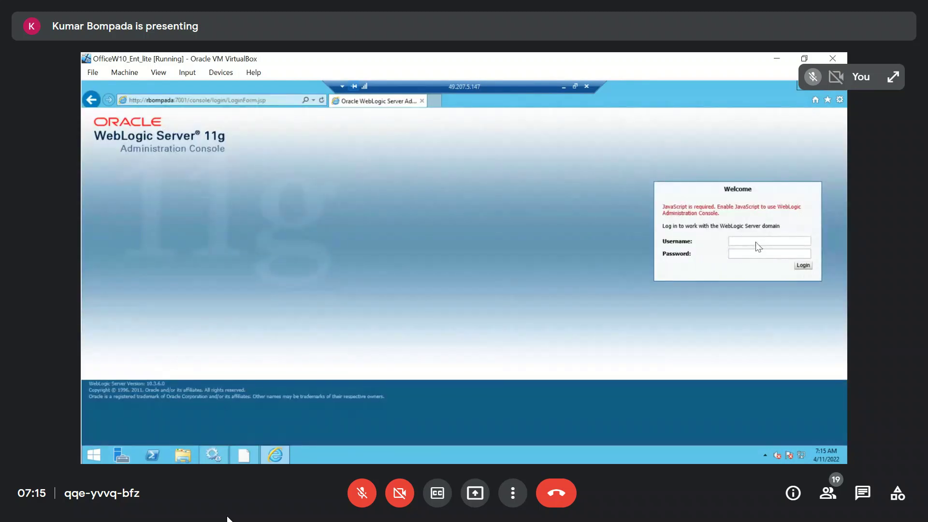
# Log in to the WebLogic Administration Console as epm_admin, filling in the saved account password
pyautogui.click(755, 244)
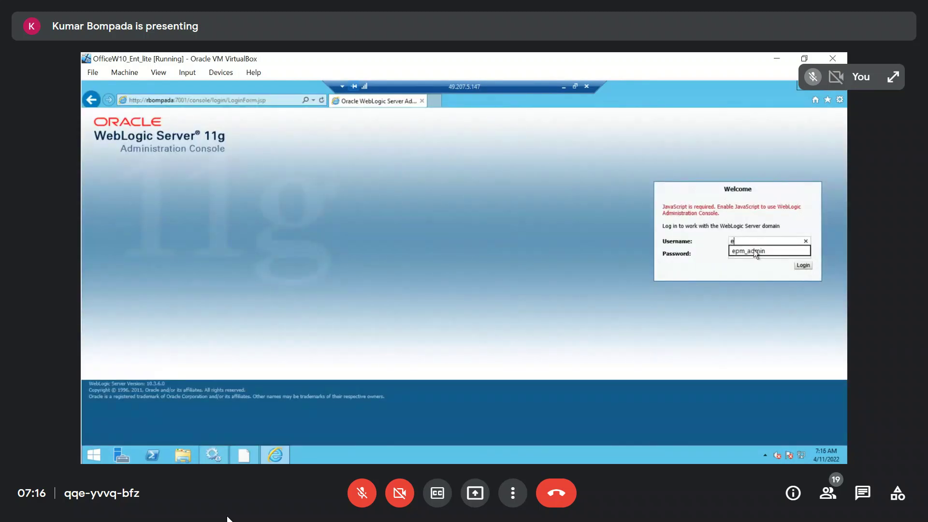
pyautogui.write('e')
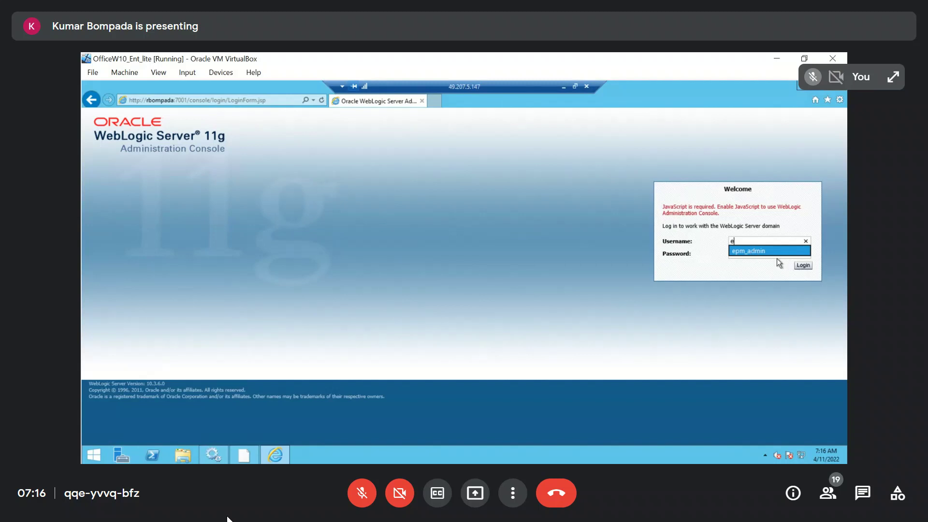
pyautogui.click(766, 254)
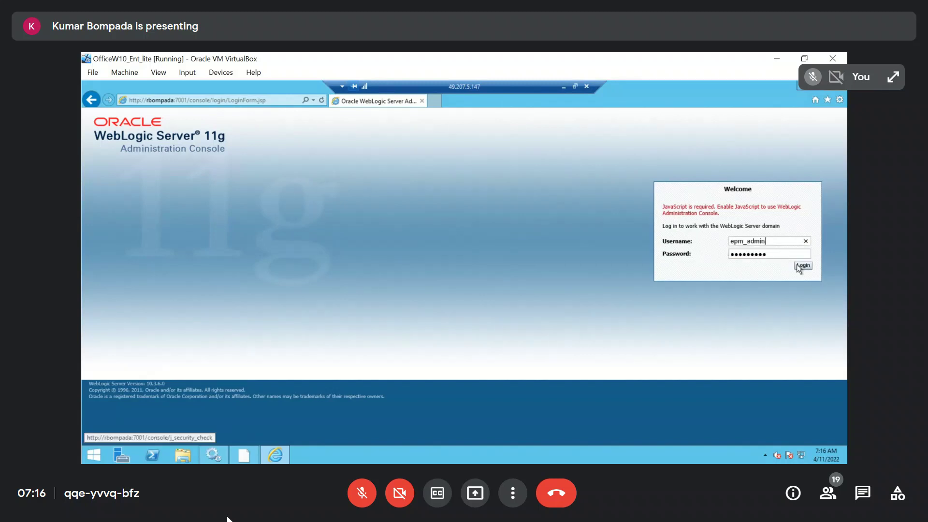
pyautogui.click(802, 265)
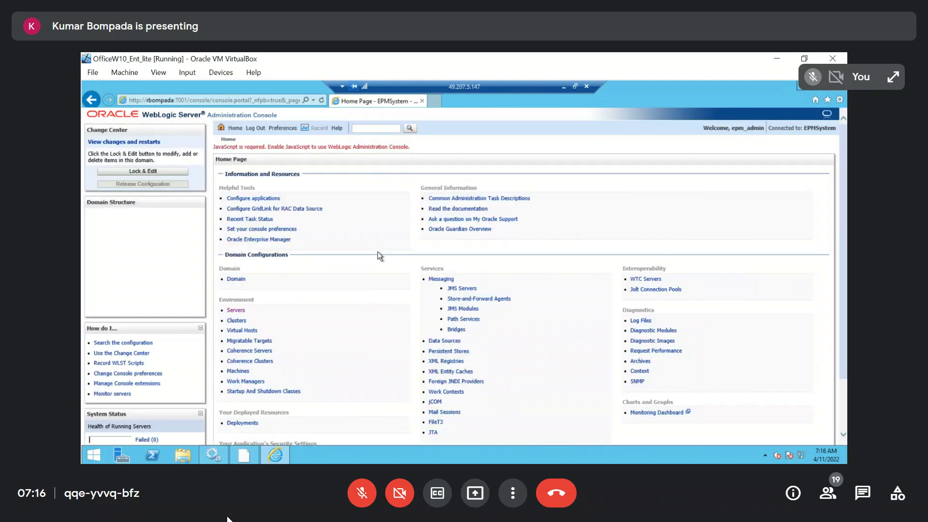
# Open the Summary of Servers, check the state of ErpIntegrator0 and refresh the server table
pyautogui.click(236, 310)
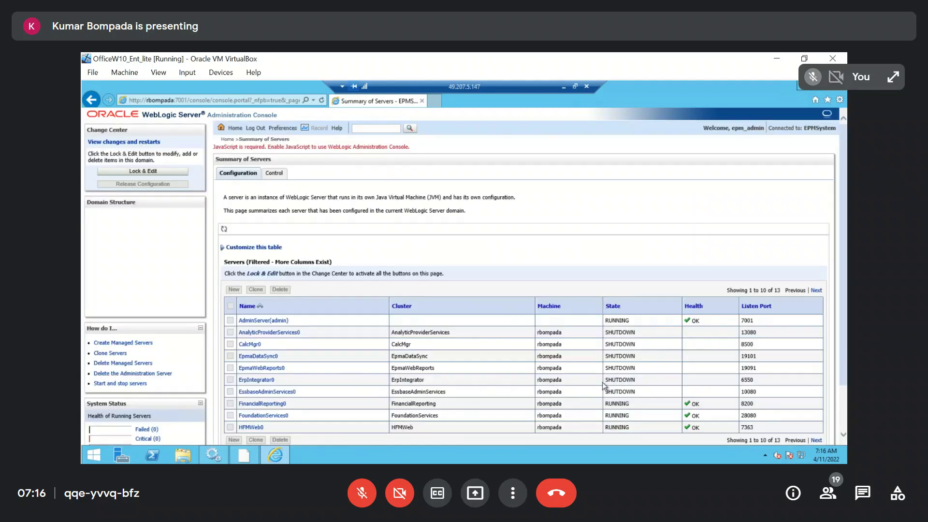
pyautogui.press('XF86MonBrightnessUp')
pyautogui.moveTo(637, 382); pyautogui.dragTo(608, 382)
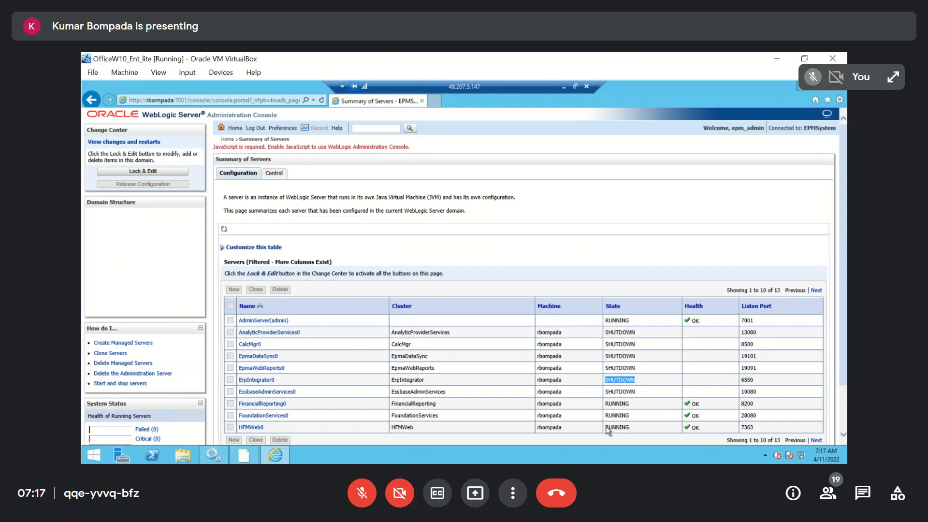
pyautogui.click(655, 382)
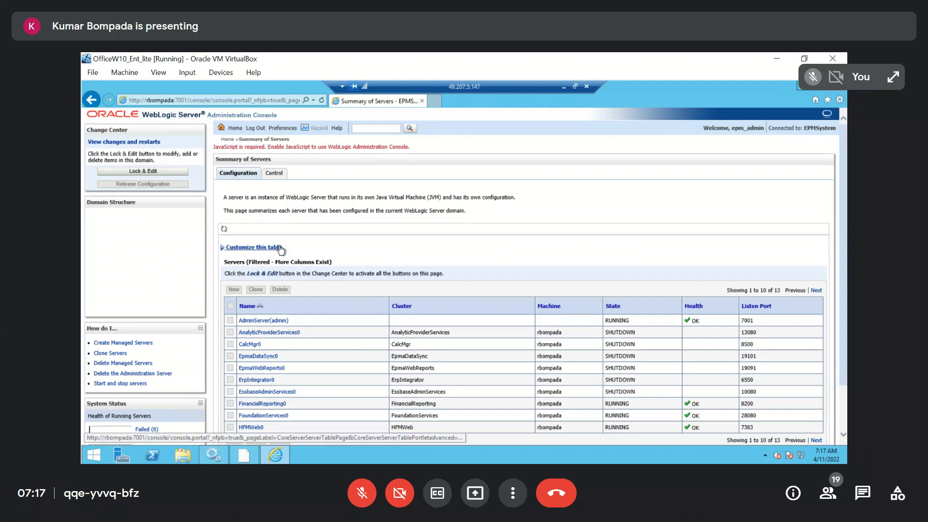
pyautogui.click(225, 231)
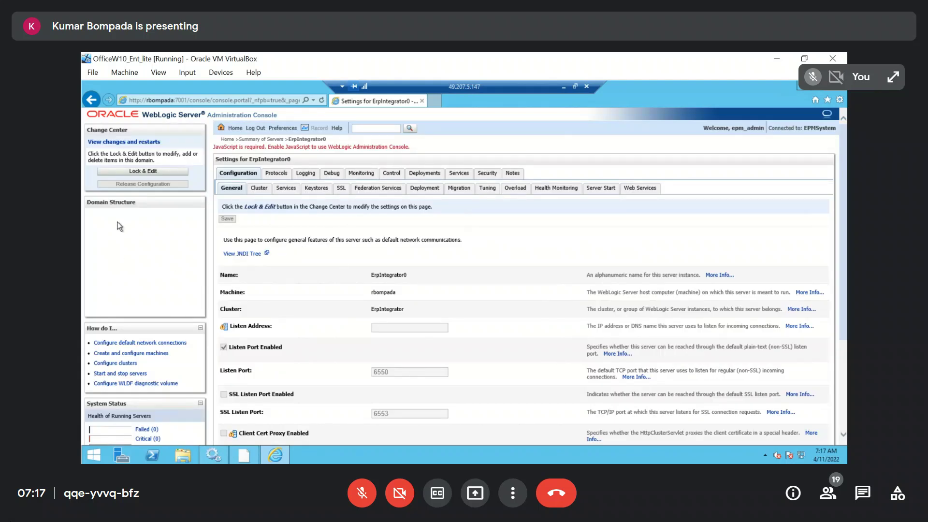
# Look over the ErpIntegrator0 settings and recheck the server's state in the Summary of Servers
pyautogui.scroll(-3, 117, 221)
pyautogui.scroll(3, 117, 221)
pyautogui.click(263, 140)
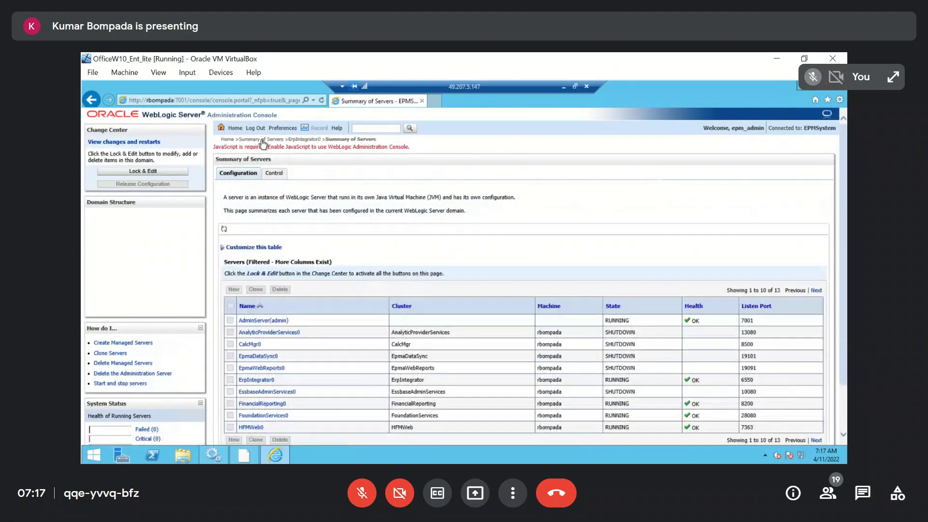
pyautogui.moveTo(612, 384); pyautogui.dragTo(606, 380)
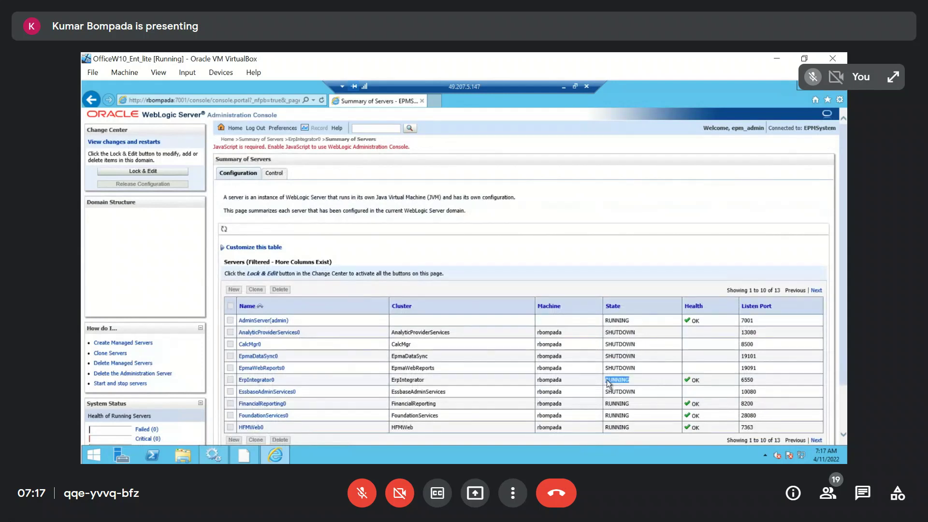
# Return to the local browser and log on to the EPM Workspace as admin with the account password
pyautogui.click(564, 88)
pyautogui.click(332, 231)
pyautogui.write('••••••••••')
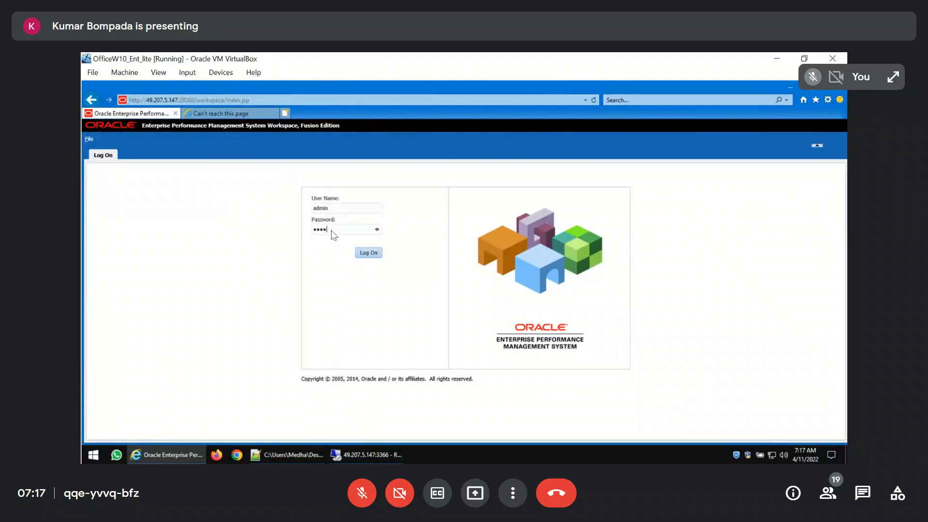
pyautogui.write('••••')
pyautogui.press('Return')
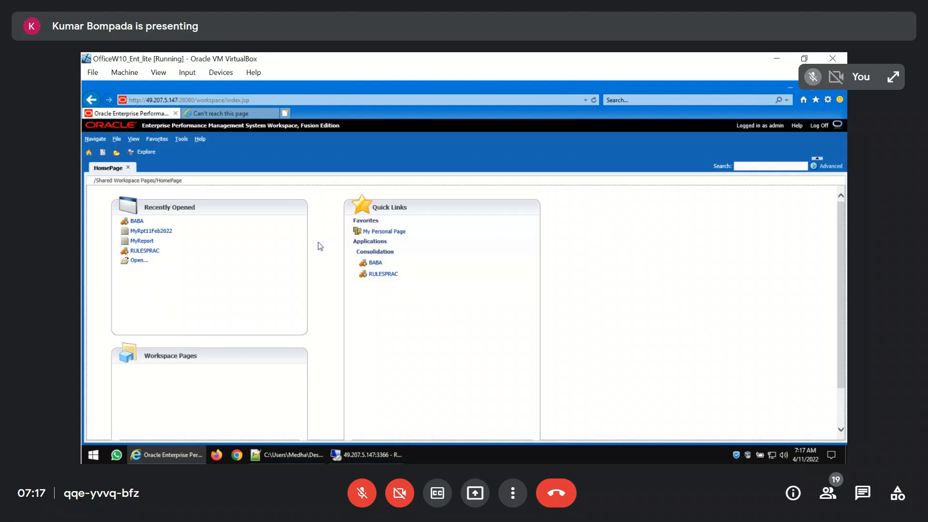
# Open Data Management from the workspace's administration options and launch the Data Load Workbench
pyautogui.click(95, 138)
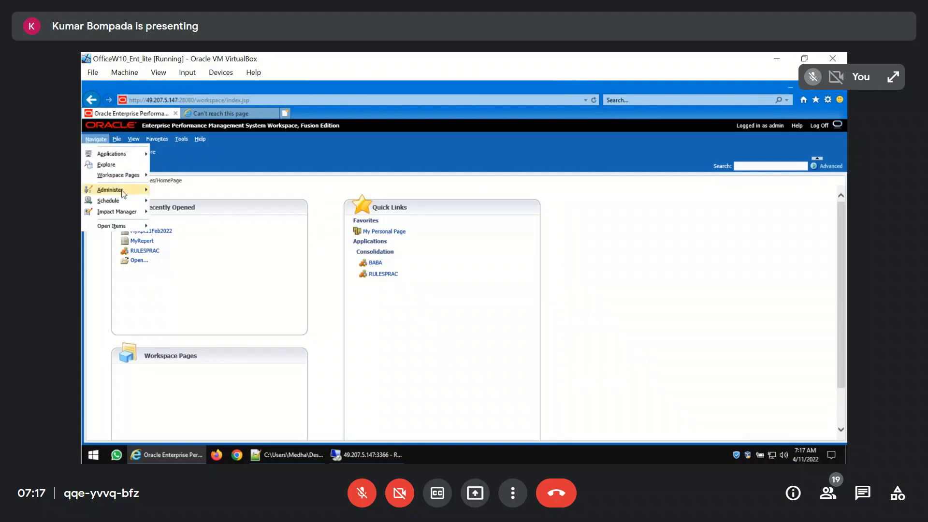
pyautogui.moveTo(101, 190)
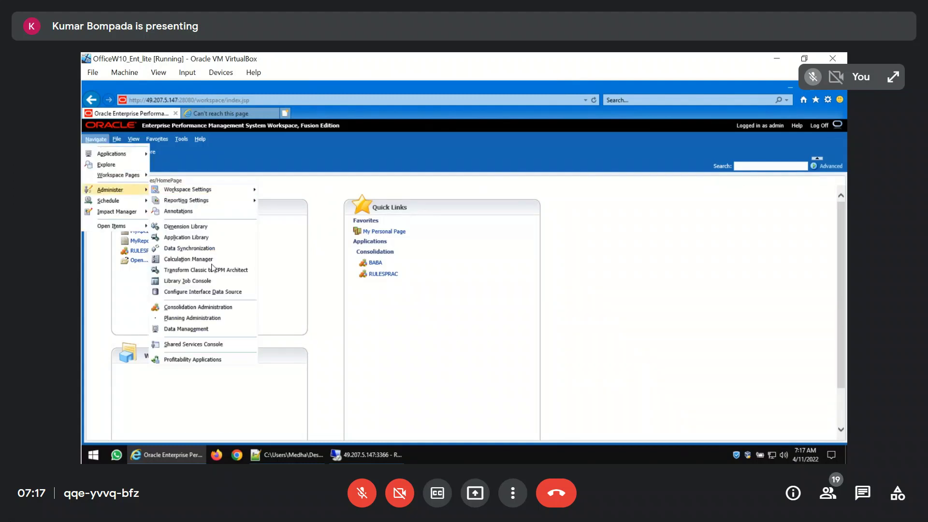
pyautogui.click(209, 330)
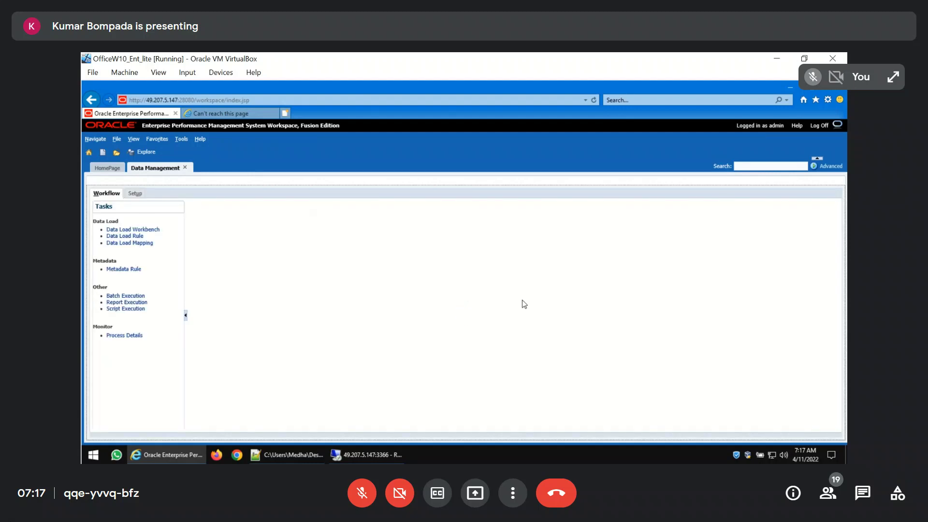
pyautogui.click(155, 230)
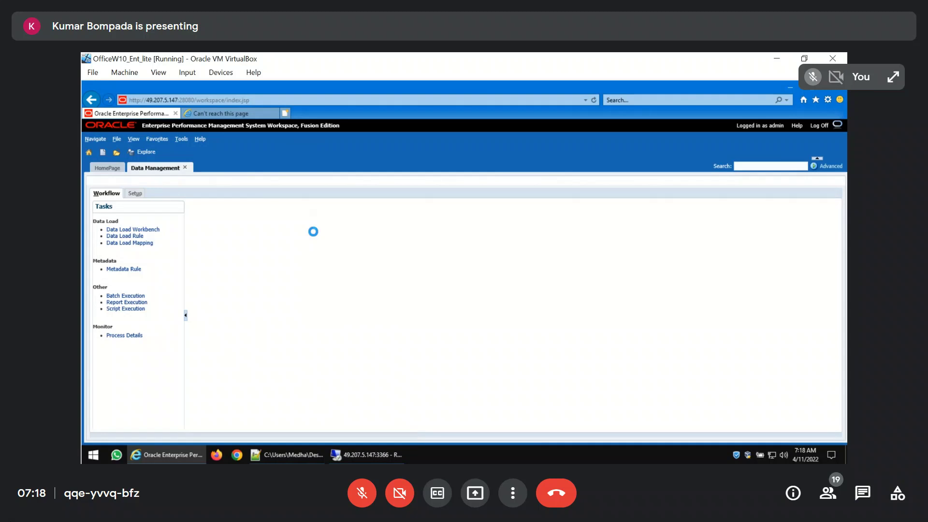
# Import MyData_09Apr2022.txt from the FDMEE inbox for SAP_Loc, using Replace import mode and Online execution mode
pyautogui.click(256, 206)
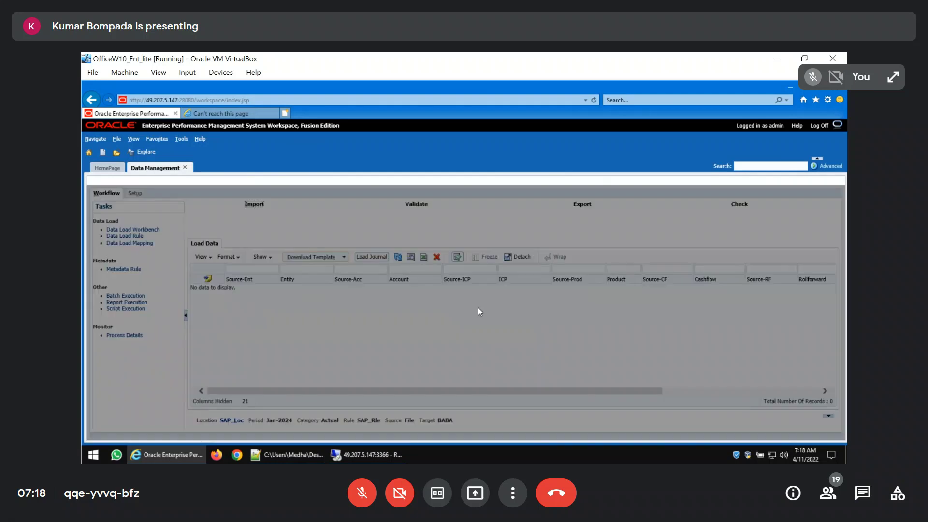
pyautogui.click(521, 295)
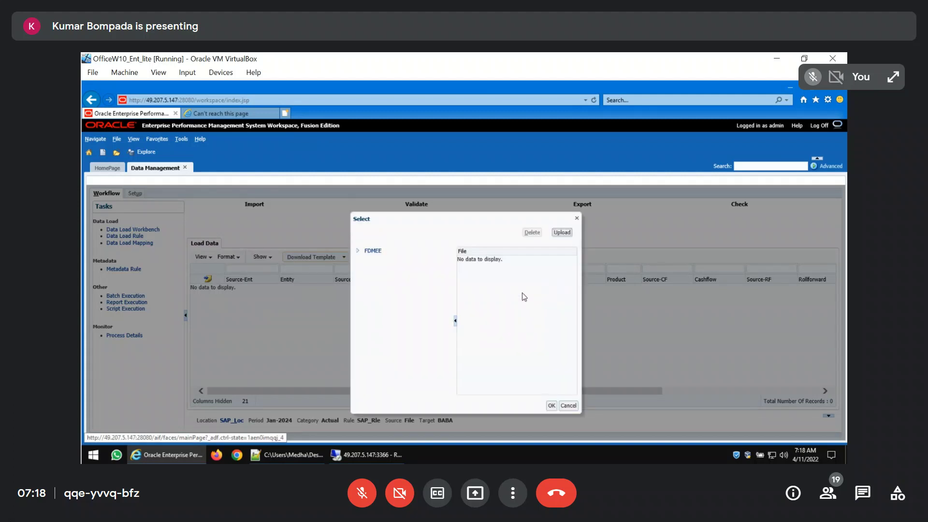
pyautogui.click(357, 251)
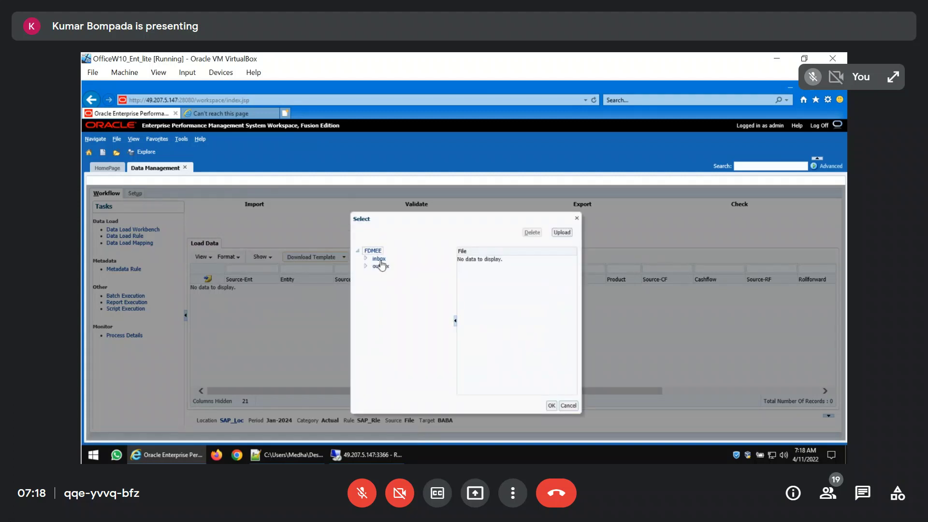
pyautogui.click(379, 259)
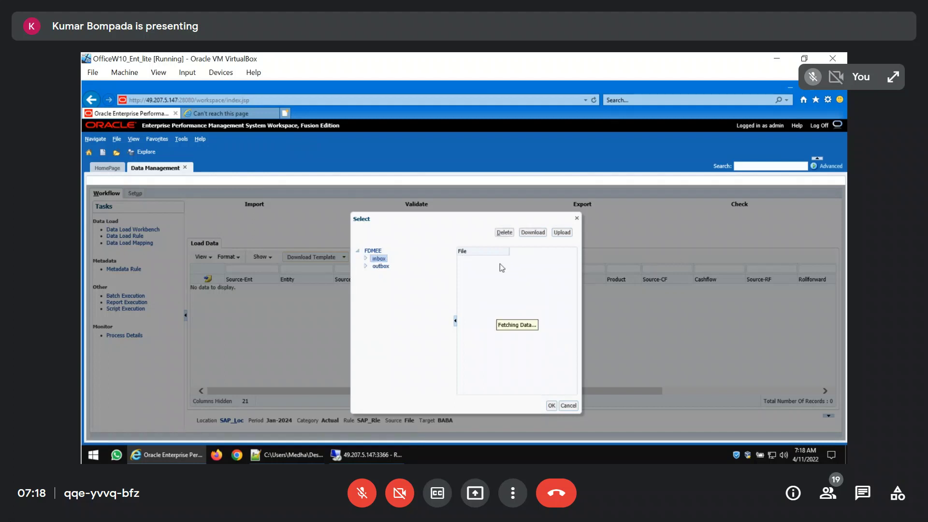
pyautogui.click(498, 259)
pyautogui.click(552, 406)
pyautogui.click(508, 347)
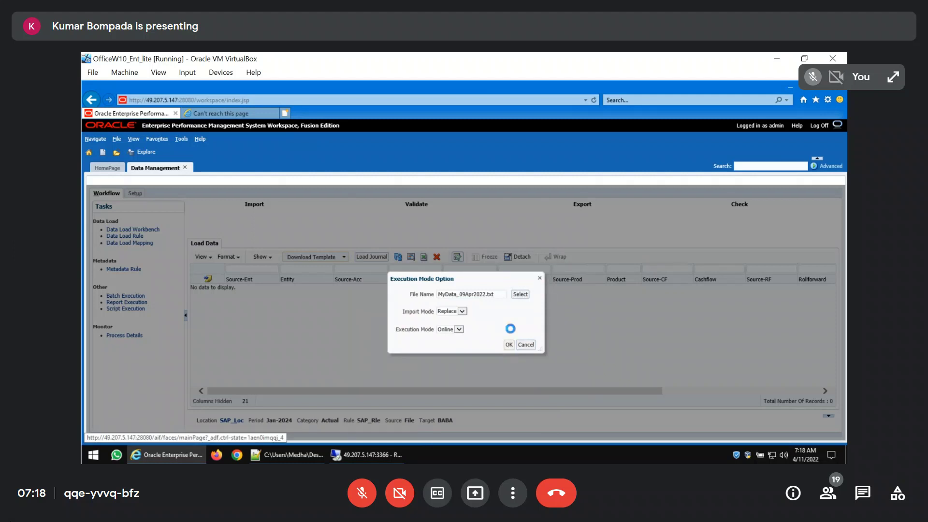
pyautogui.click(507, 347)
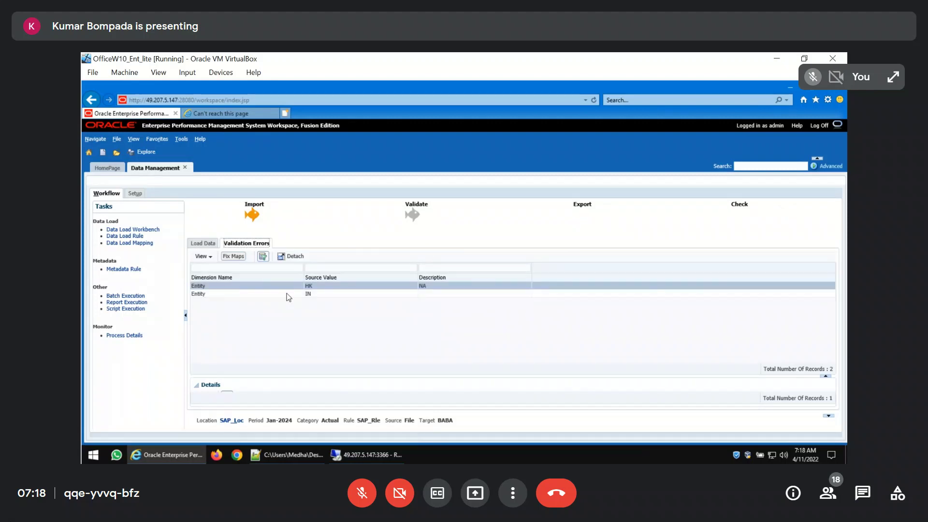
# Review the unmapped HK and IN entity rows in the validation errors
pyautogui.click(338, 295)
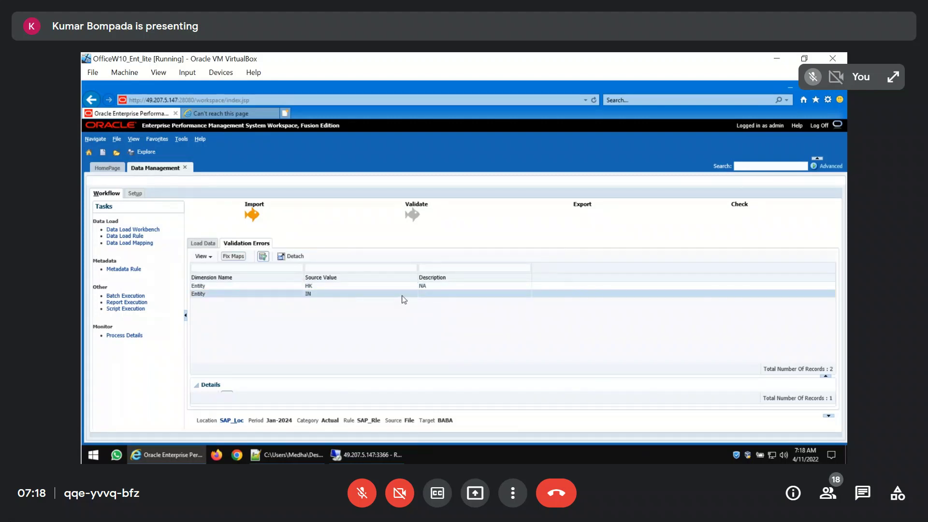
pyautogui.click(326, 285)
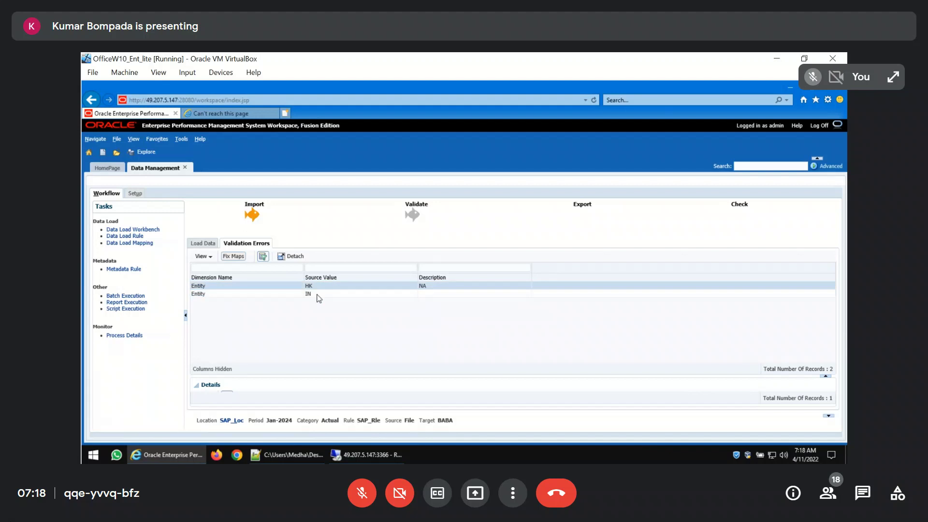
pyautogui.click(318, 295)
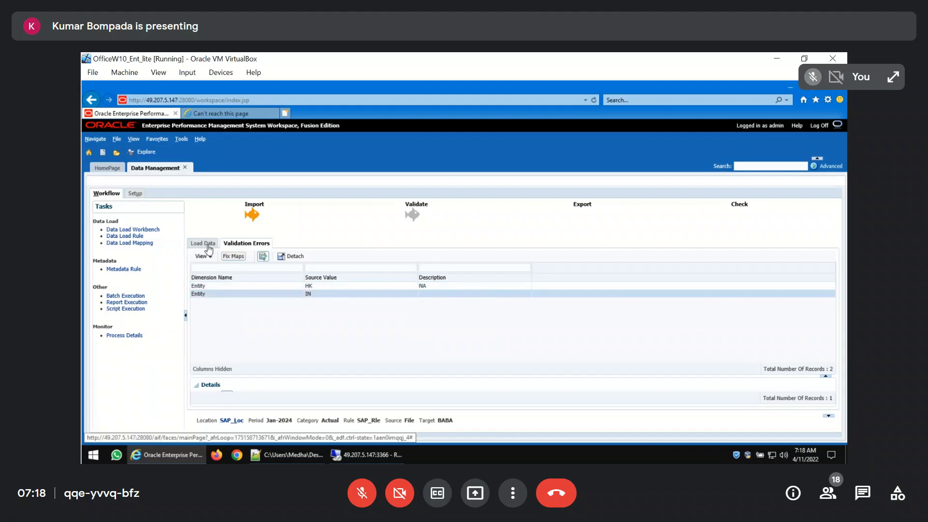
# Open the Data Load Mapping and show the explicit mappings of the Entity dimension
pyautogui.click(144, 242)
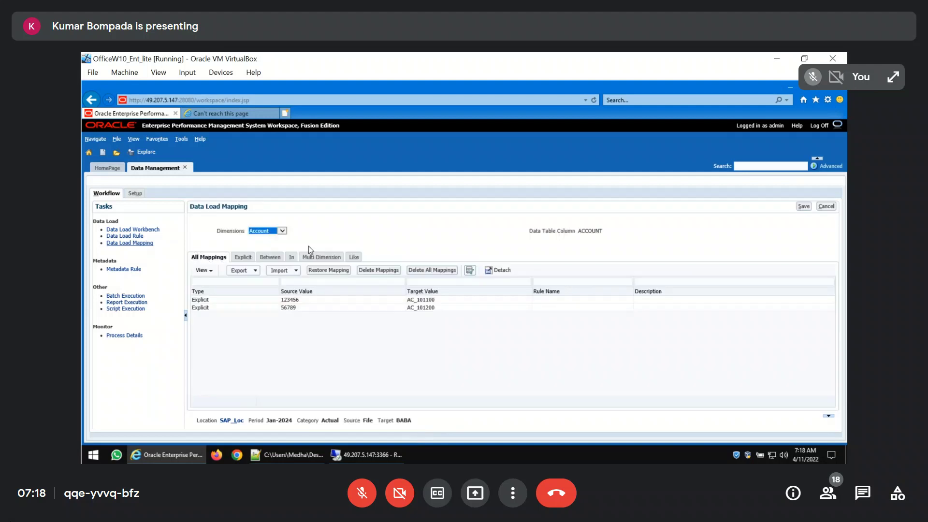
pyautogui.click(283, 231)
pyautogui.scroll(-2, 289, 242)
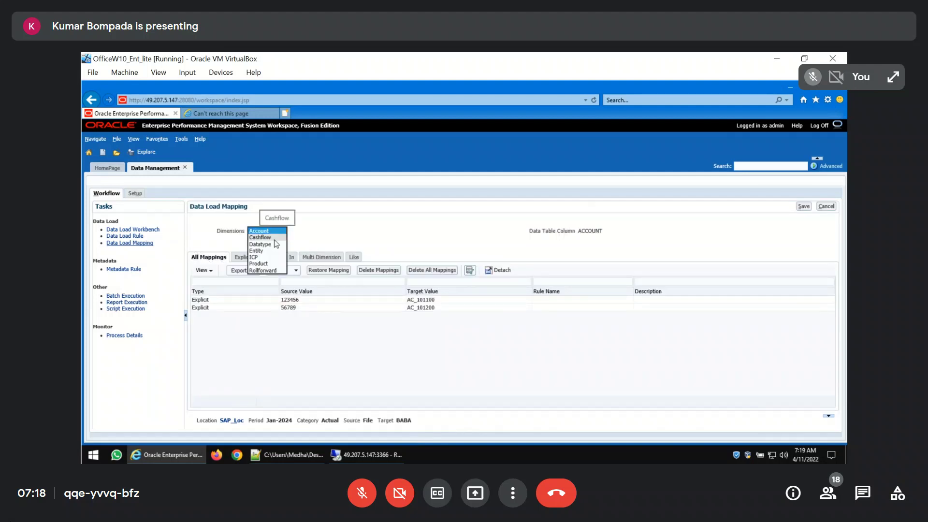
pyautogui.click(290, 249)
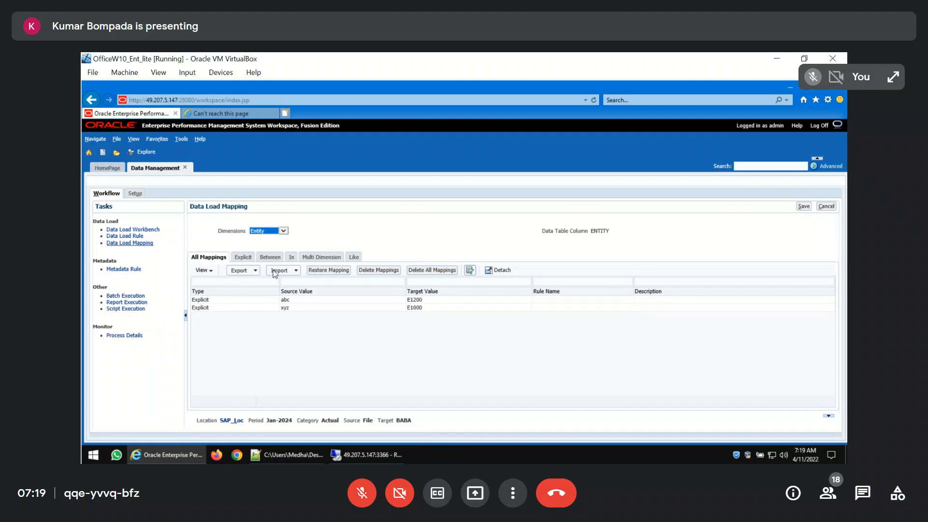
pyautogui.click(243, 258)
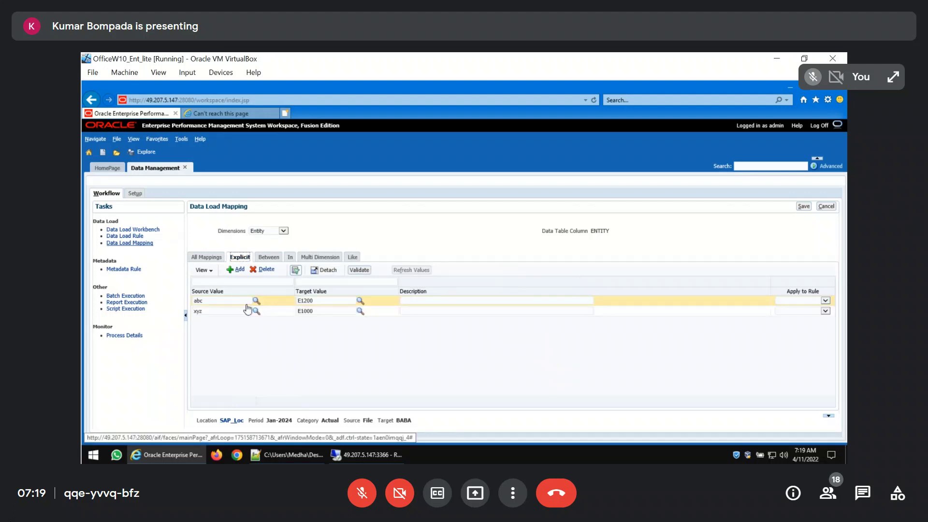
# Set the explicit Entity source values to HK for target E1200 and IN for target E1000, and save the mappings
pyautogui.click(197, 301)
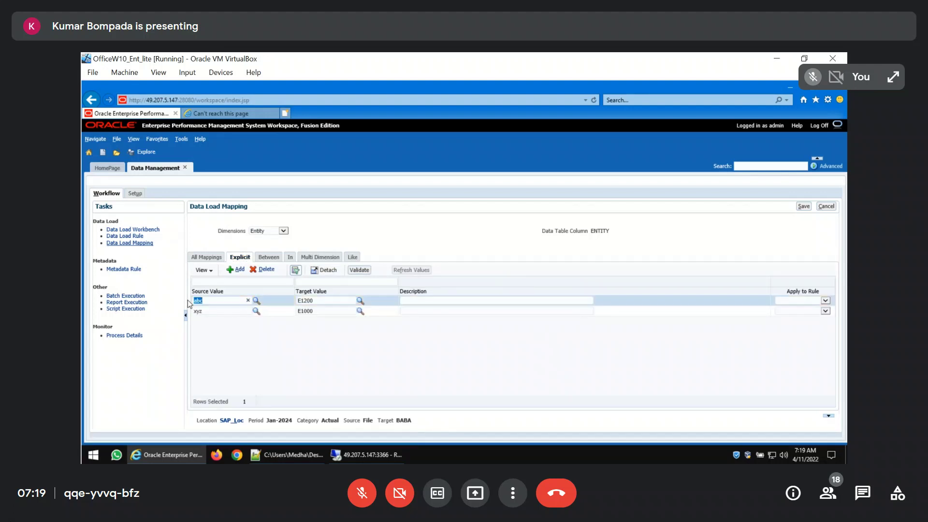
pyautogui.click(216, 312)
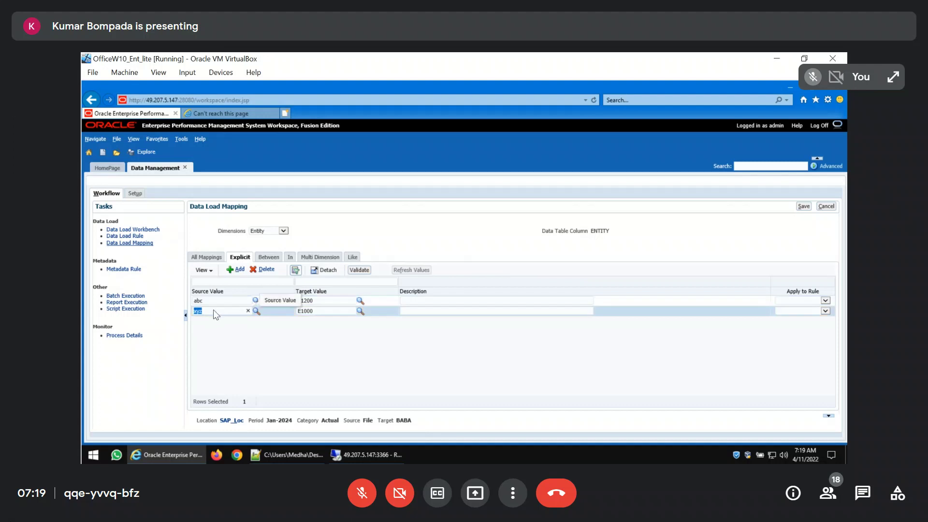
pyautogui.moveTo(216, 314); pyautogui.dragTo(179, 314)
pyautogui.write('IN')
pyautogui.click(220, 300)
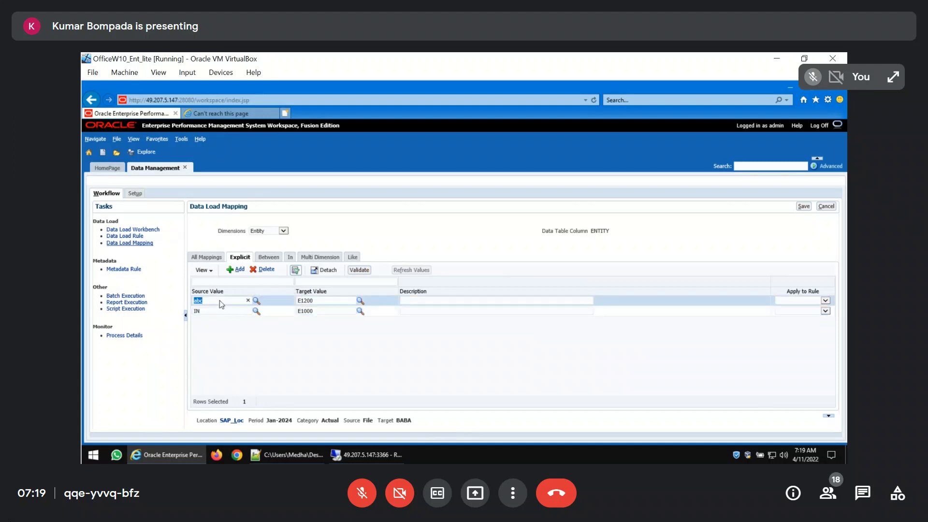
pyautogui.write('HK')
pyautogui.click(802, 206)
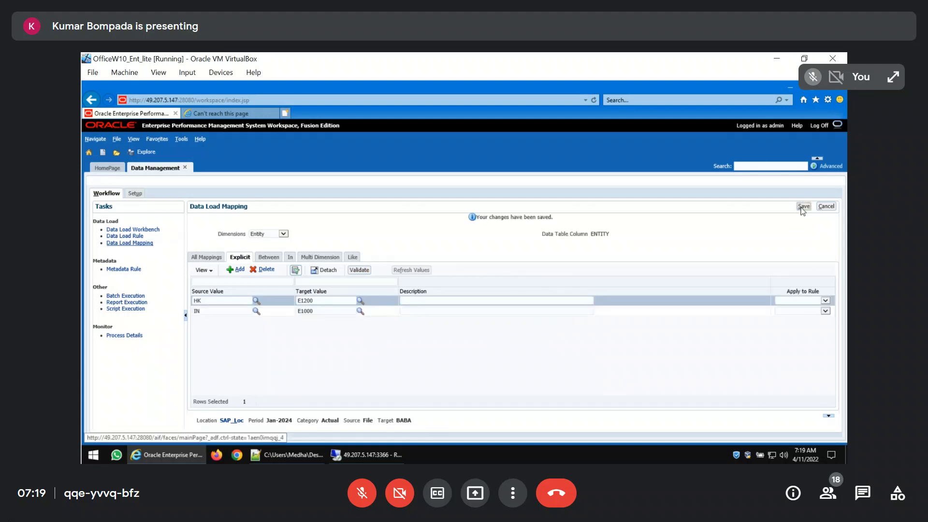
# Switch to the Product dimension and add an explicit mapping from source xyz to target Laptops
pyautogui.click(285, 237)
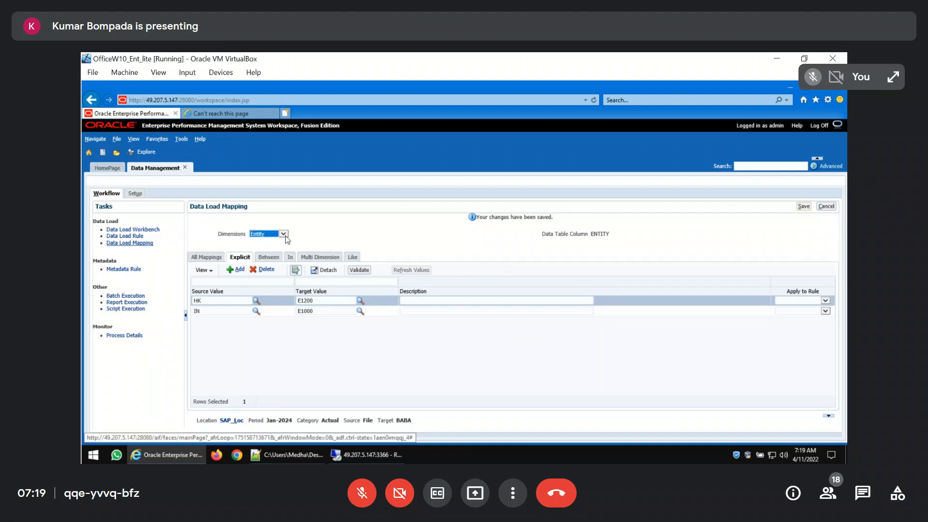
pyautogui.click(285, 236)
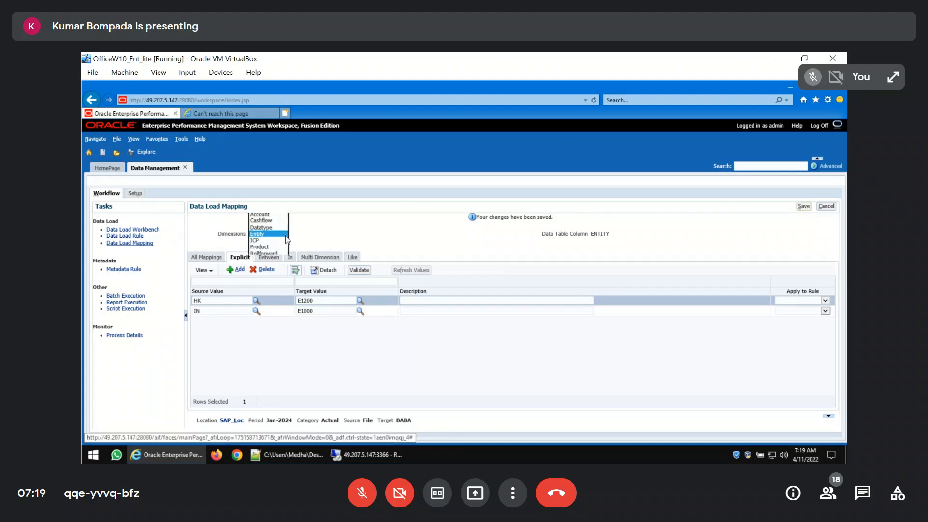
pyautogui.click(254, 248)
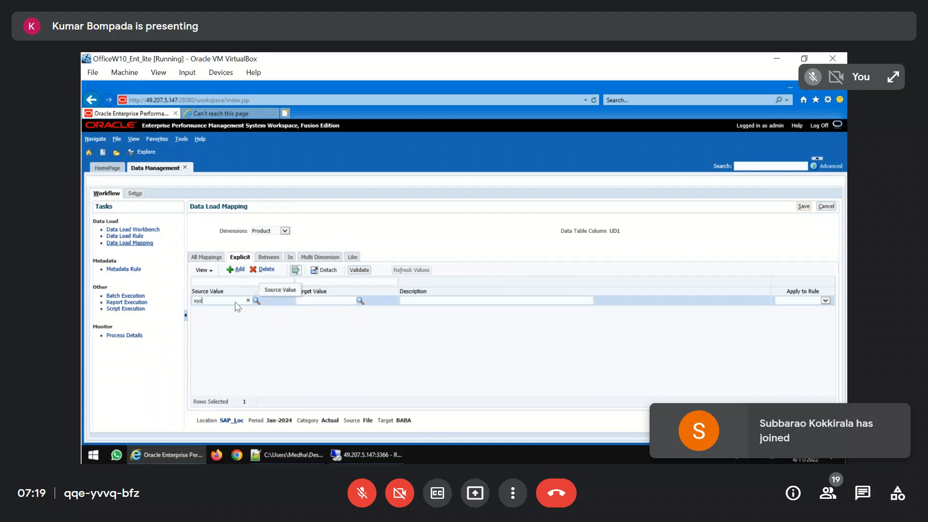
pyautogui.click(319, 299)
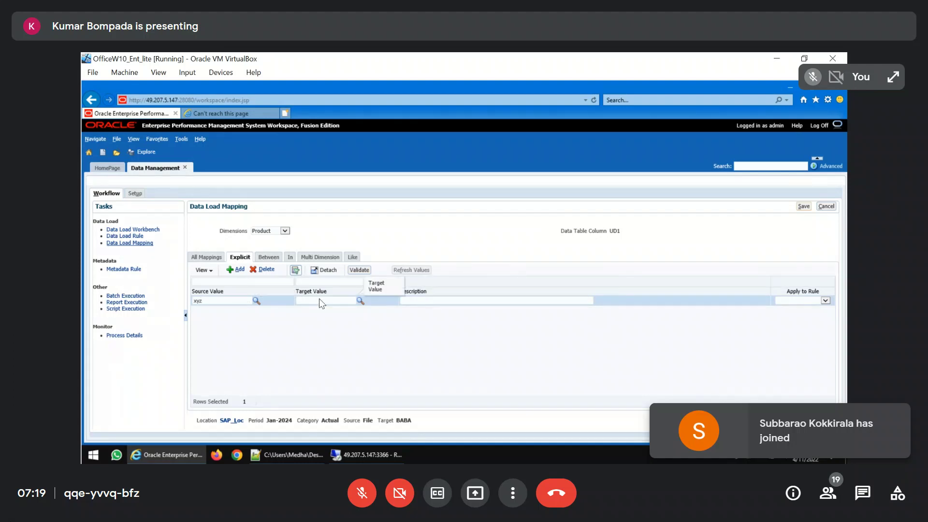
# Add a second explicit Product mapping from source abc to target Desktops and save the mappings
pyautogui.click(242, 274)
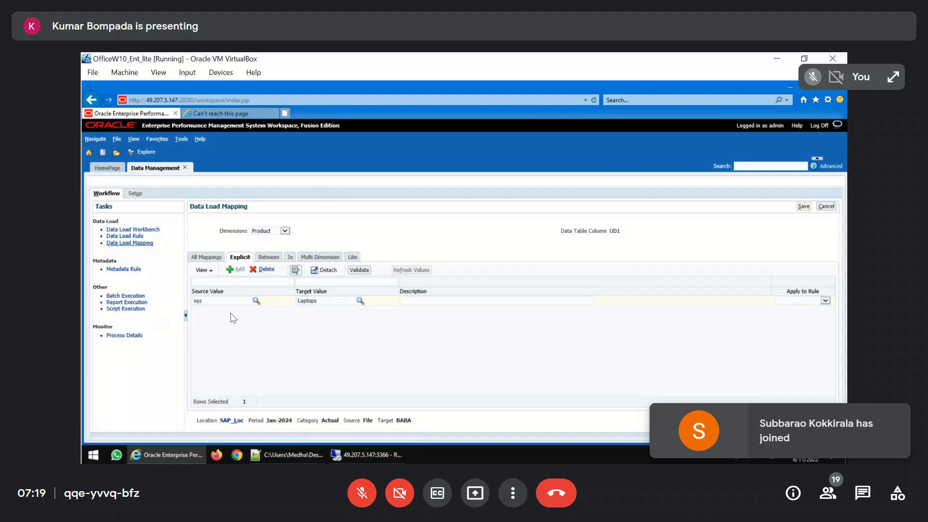
pyautogui.write('abc')
pyautogui.click(320, 312)
pyautogui.write('Deskto')
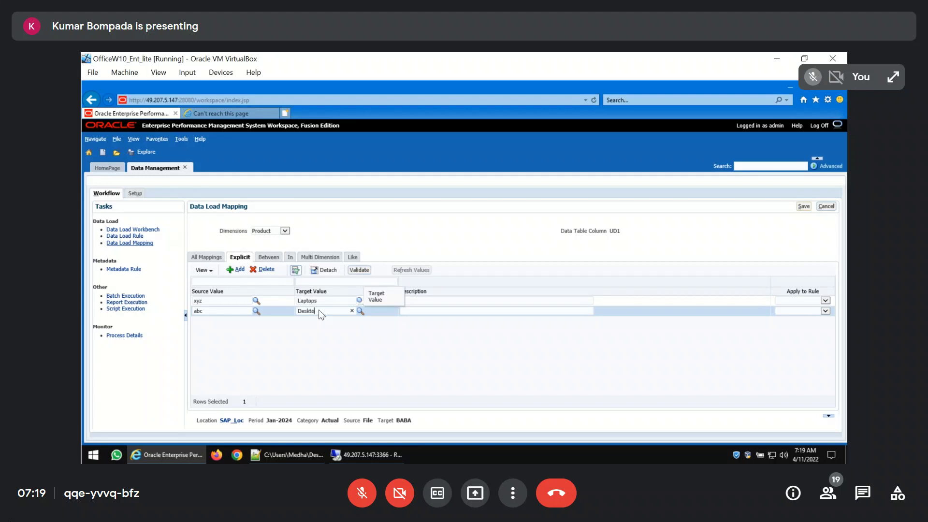
pyautogui.write('ps')
pyautogui.click(802, 206)
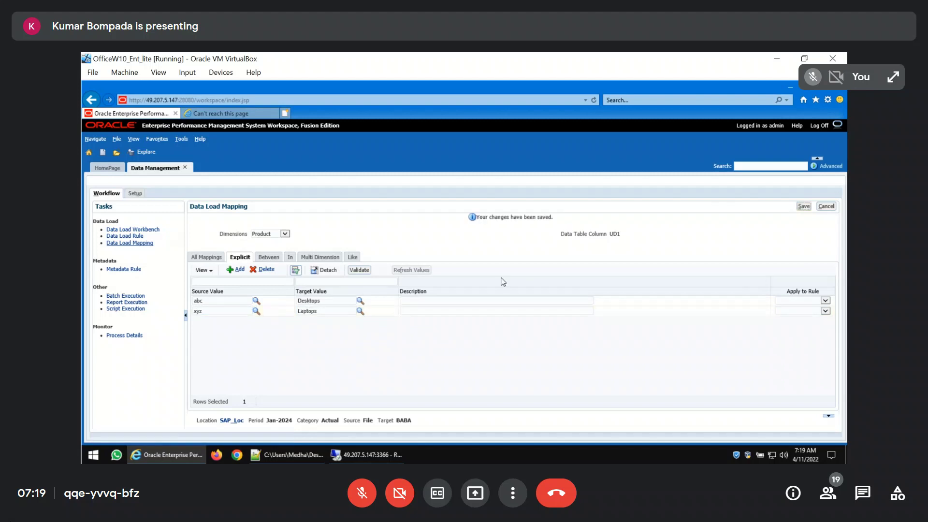
# Return to the Data Load Workbench, validate the data in Online execution mode, and open the remaining validation errors
pyautogui.click(148, 231)
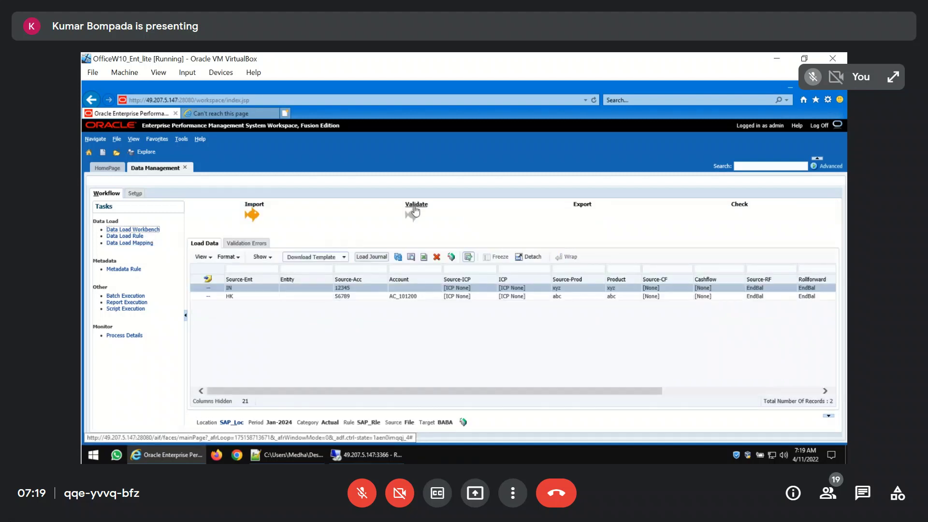
pyautogui.click(414, 208)
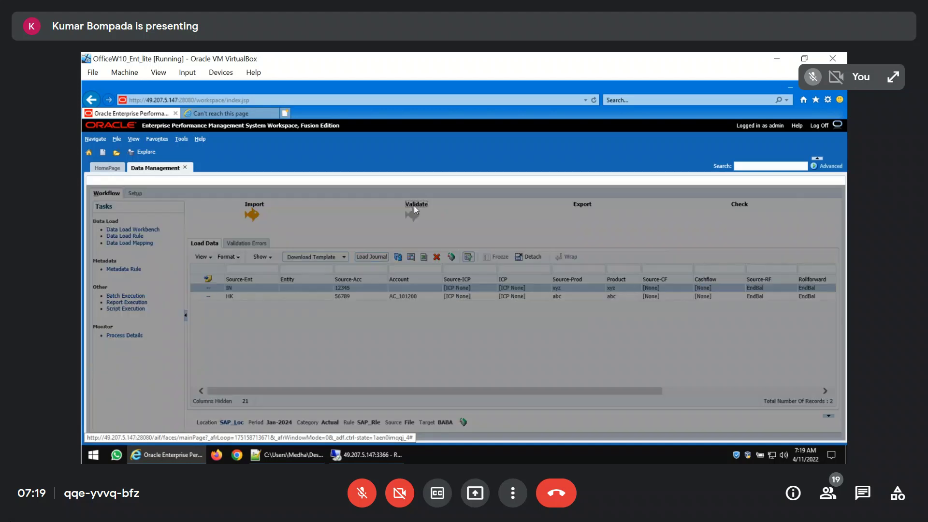
pyautogui.click(510, 332)
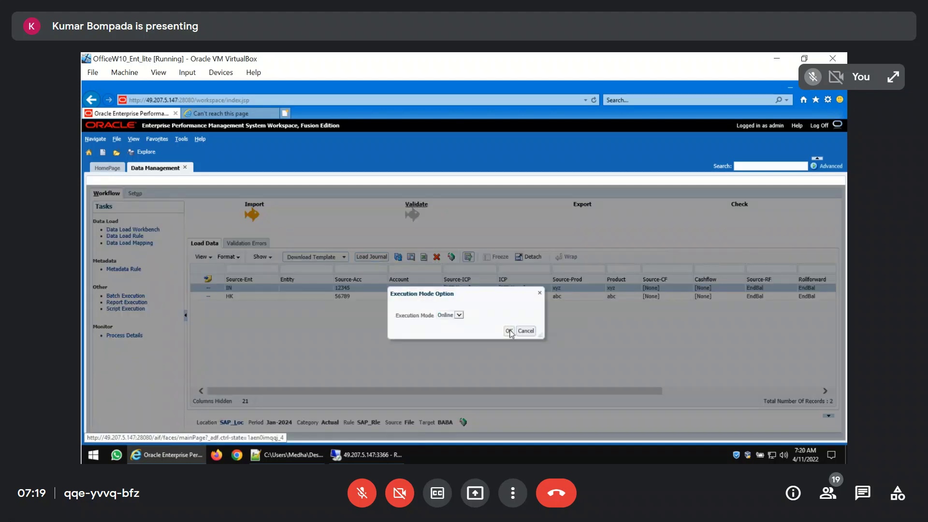
pyautogui.moveTo(288, 455)
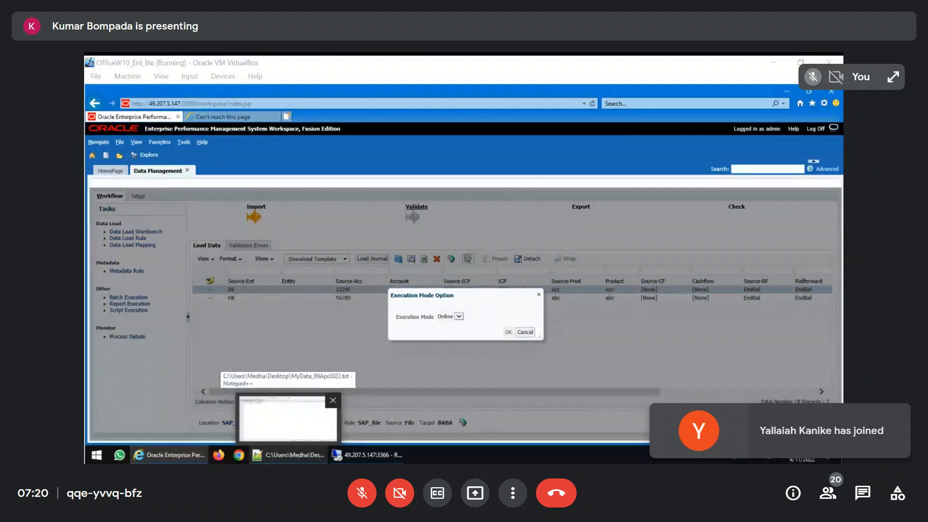
pyautogui.hotkey('alt', 'Tab')
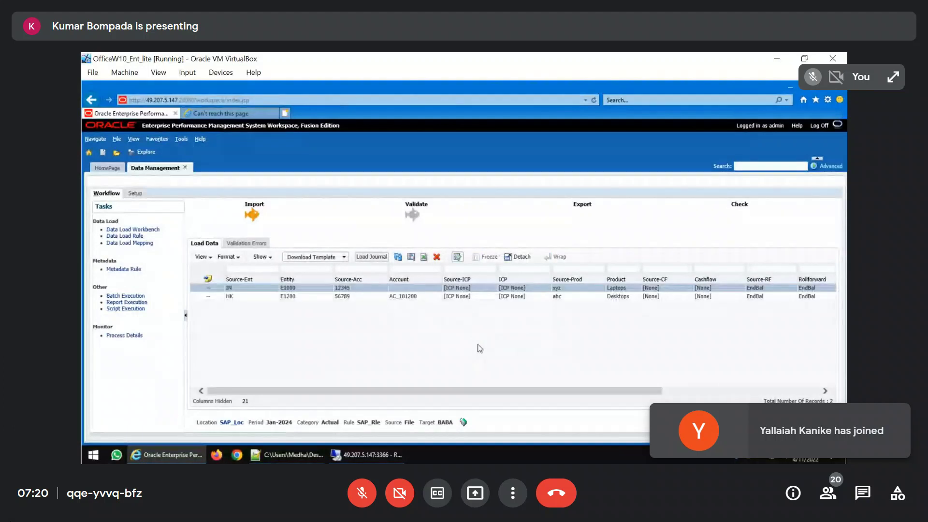
pyautogui.click(246, 243)
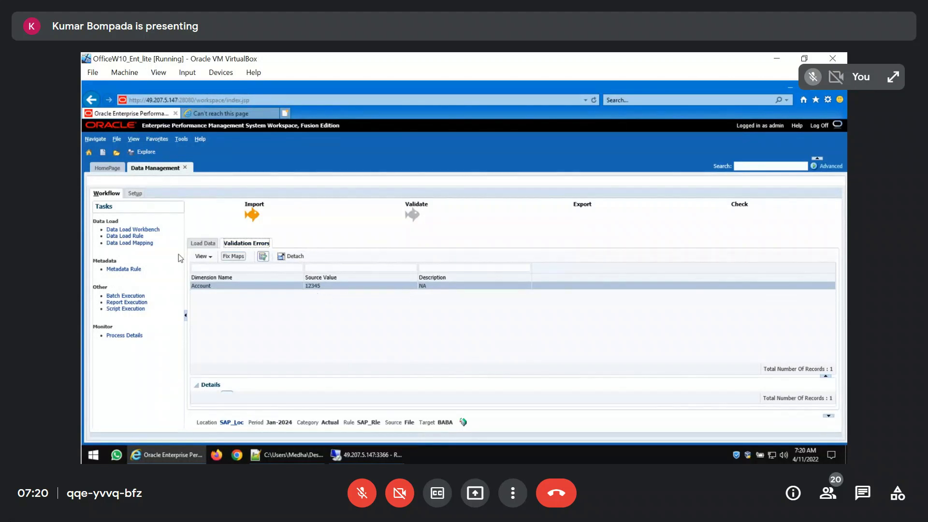
# In the explicit Account mappings, set the source value for target AC_101100 to 12345 and save
pyautogui.click(138, 243)
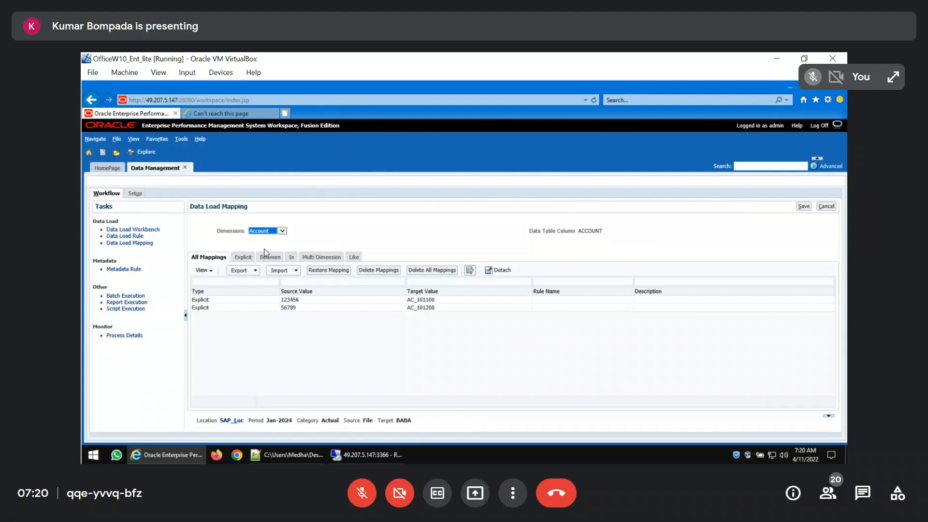
pyautogui.click(242, 259)
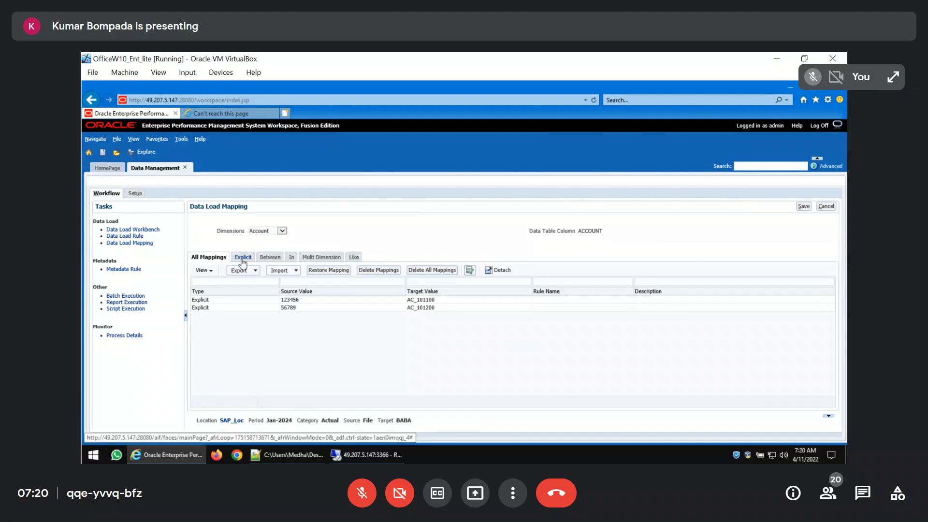
pyautogui.click(228, 302)
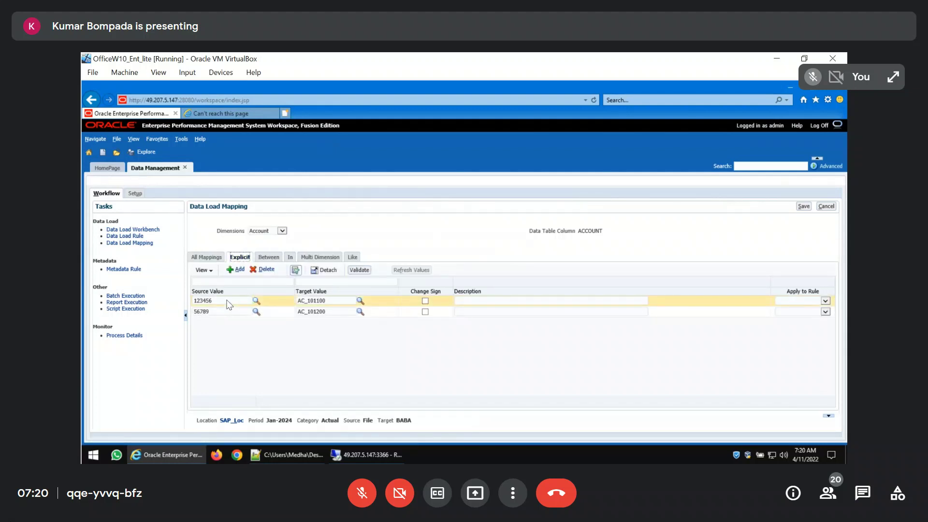
pyautogui.click(229, 303)
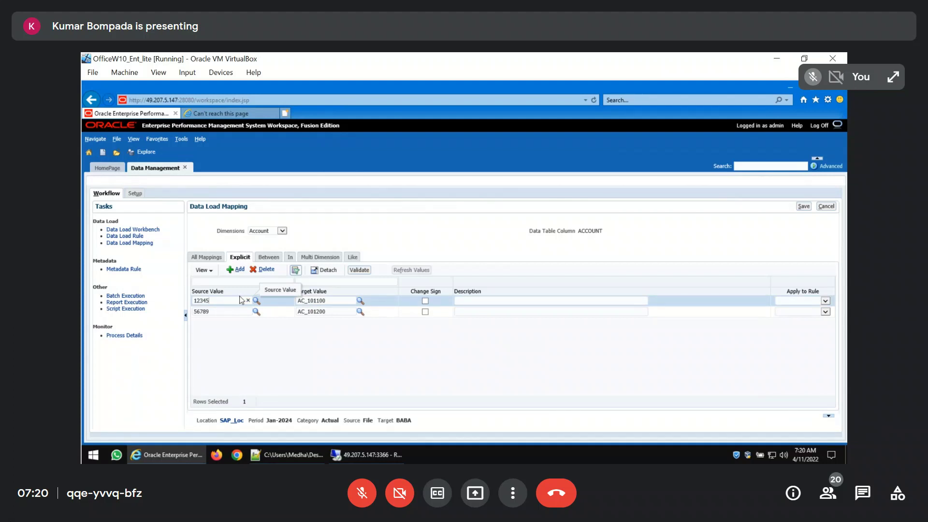
pyautogui.click(803, 207)
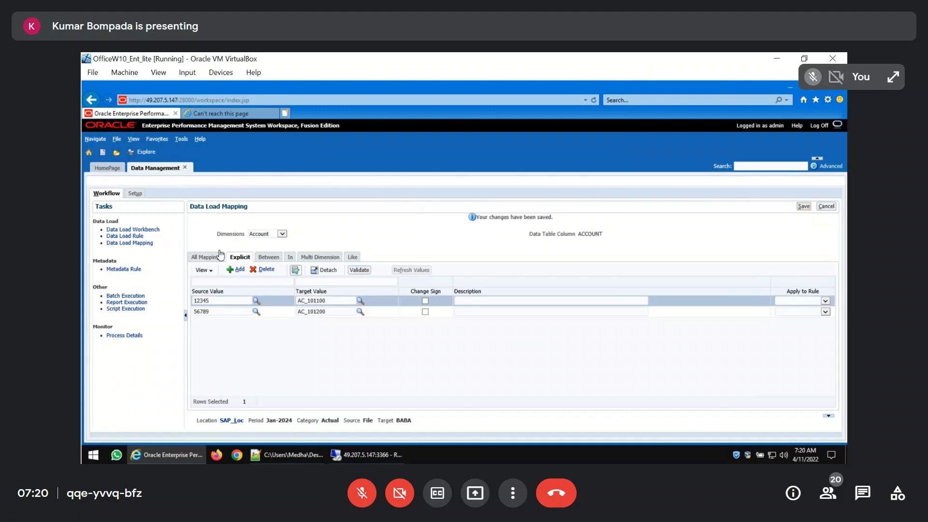
# Revalidate the load in the Data Load Workbench using Online mode and review the mapped rows through to the amount columns
pyautogui.click(153, 230)
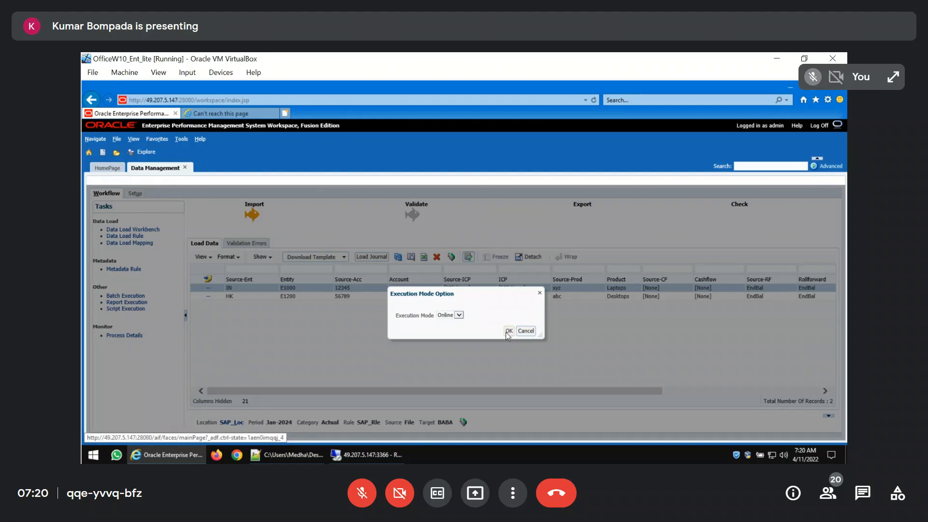
pyautogui.click(509, 332)
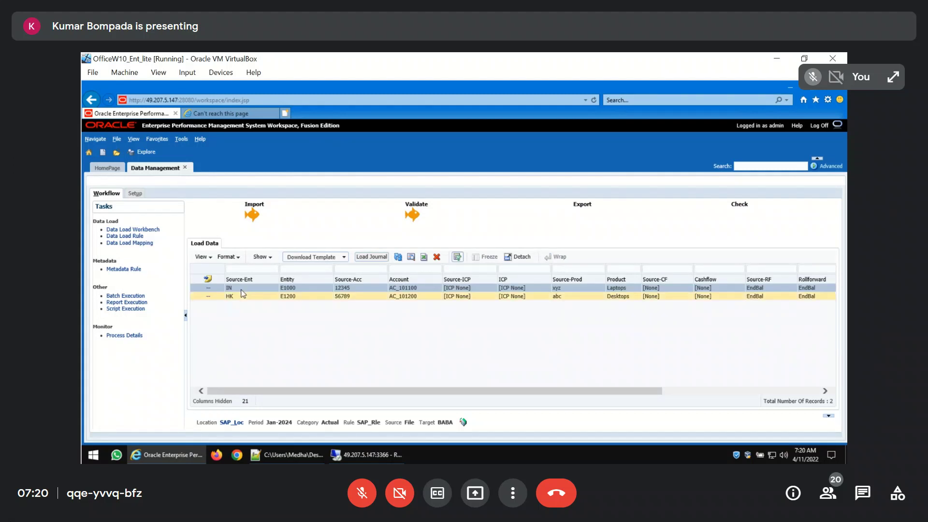
pyautogui.click(293, 299)
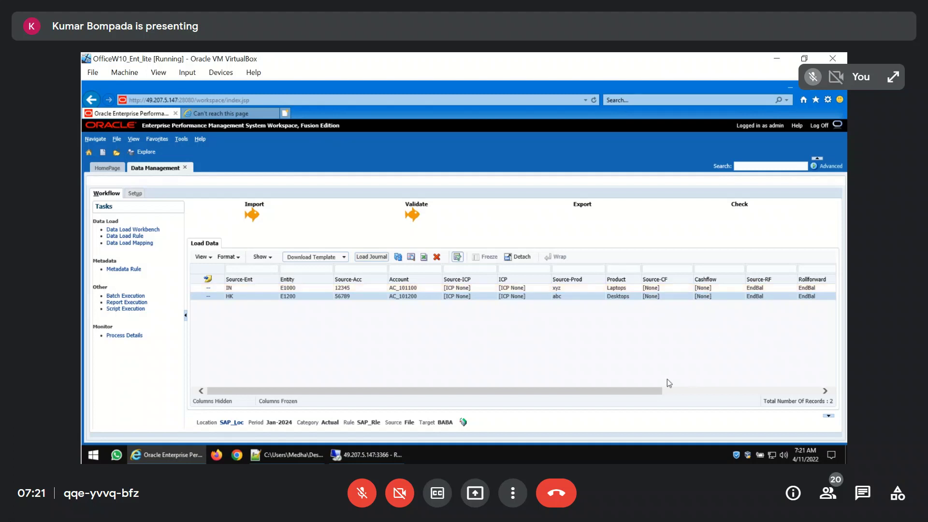
pyautogui.click(728, 392)
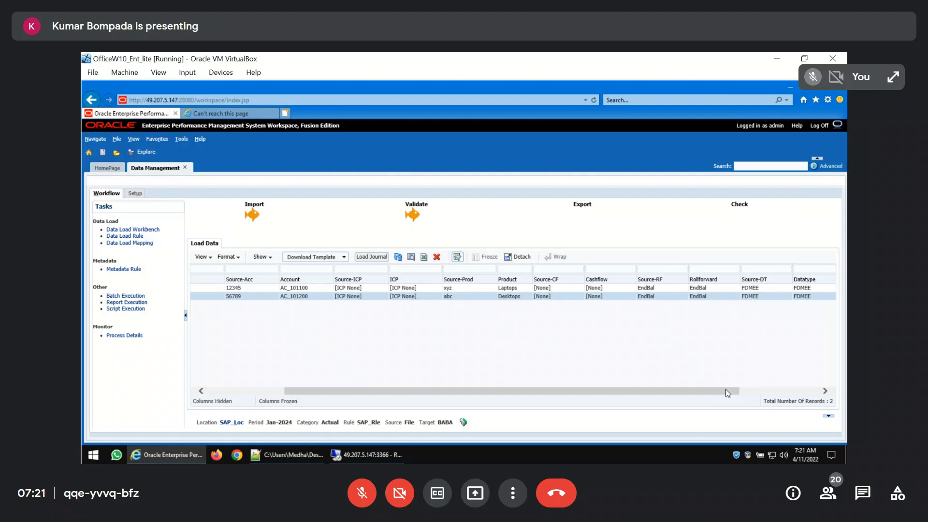
pyautogui.click(822, 392)
pyautogui.click(821, 392)
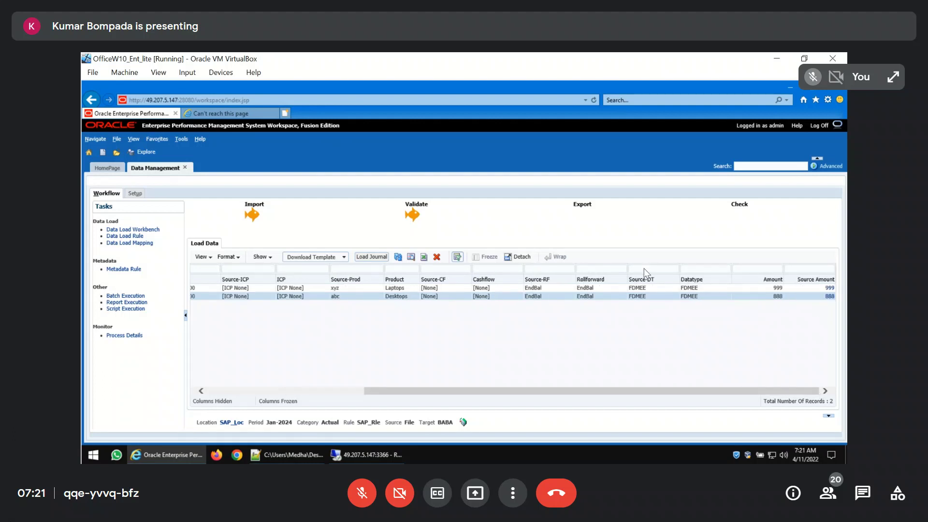
# Export the validated data to the target with export mode Replace and execution mode Online
pyautogui.click(581, 205)
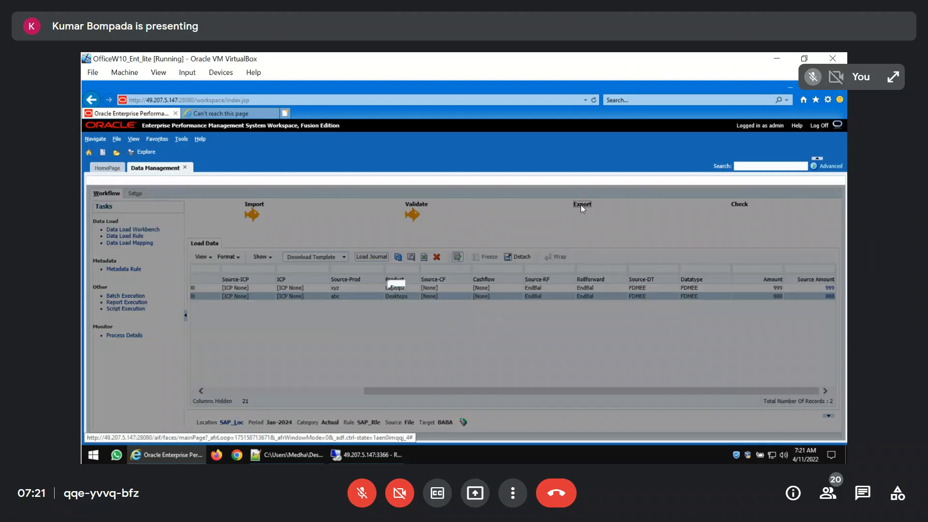
pyautogui.click(507, 338)
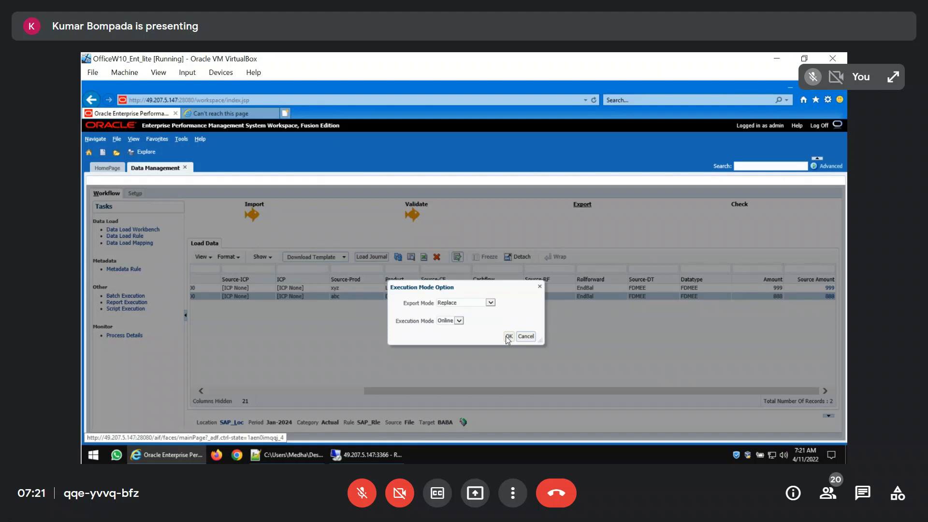
pyautogui.click(508, 337)
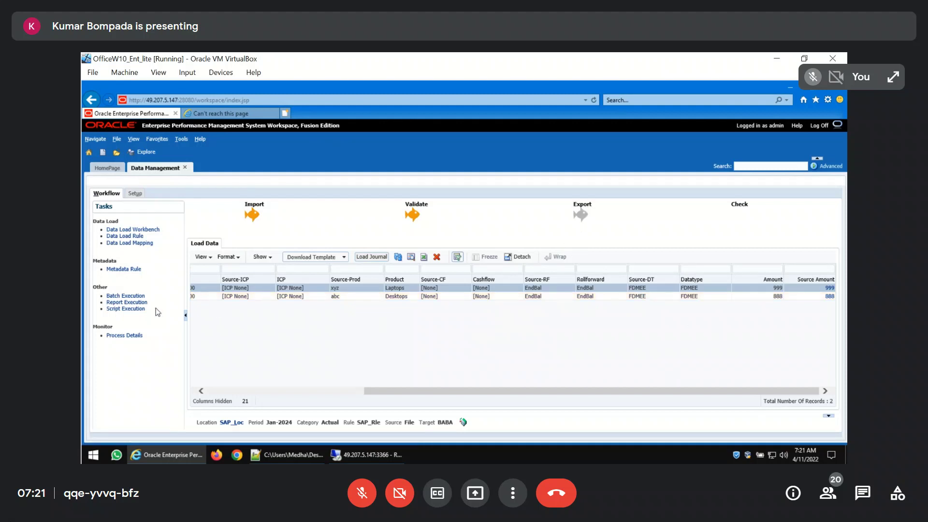
pyautogui.click(136, 194)
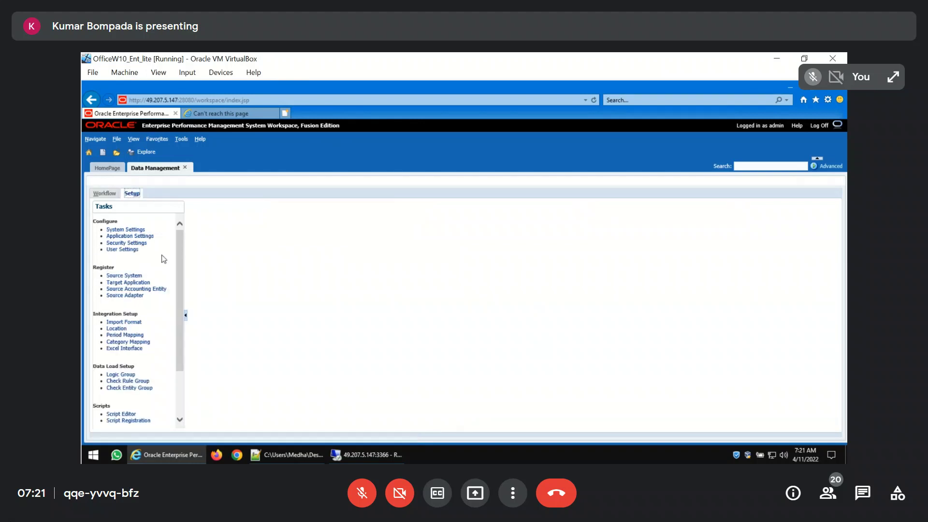
pyautogui.scroll(-1, 137, 358)
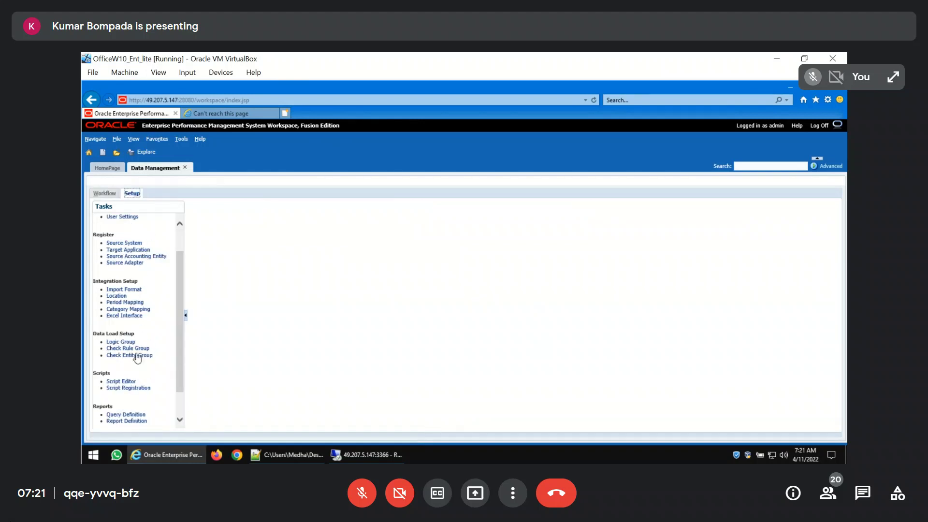
pyautogui.click(369, 453)
pyautogui.press('super+d')
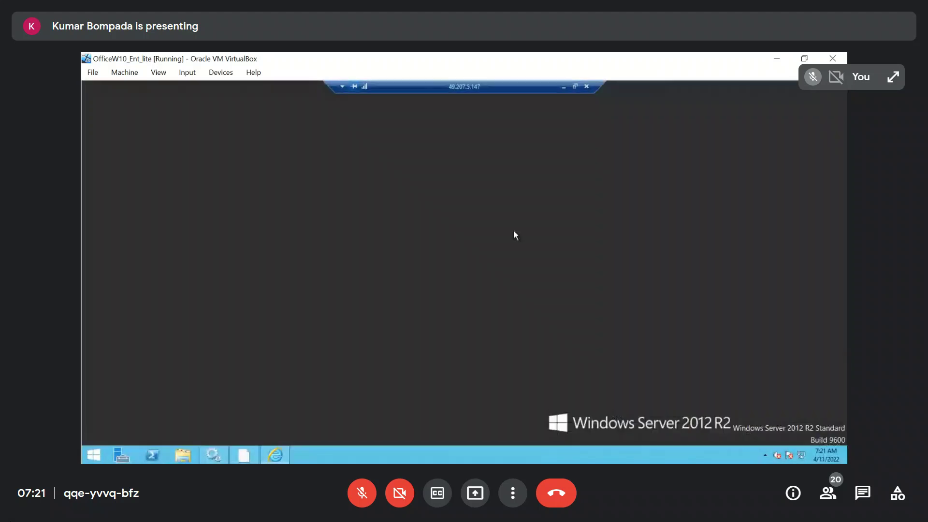
pyautogui.click(563, 87)
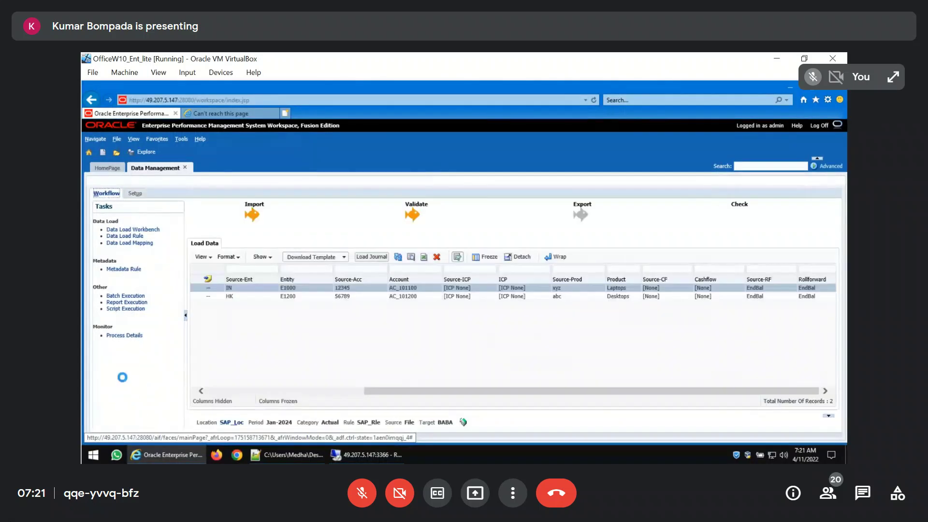
# Open the log of process 158 from Process Details and examine its load errors for period Jan
pyautogui.click(129, 337)
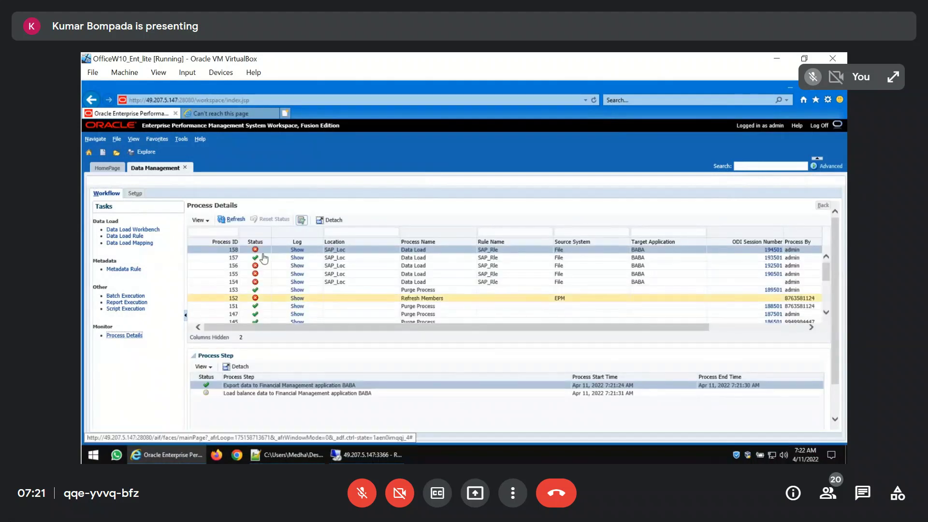
pyautogui.click(297, 250)
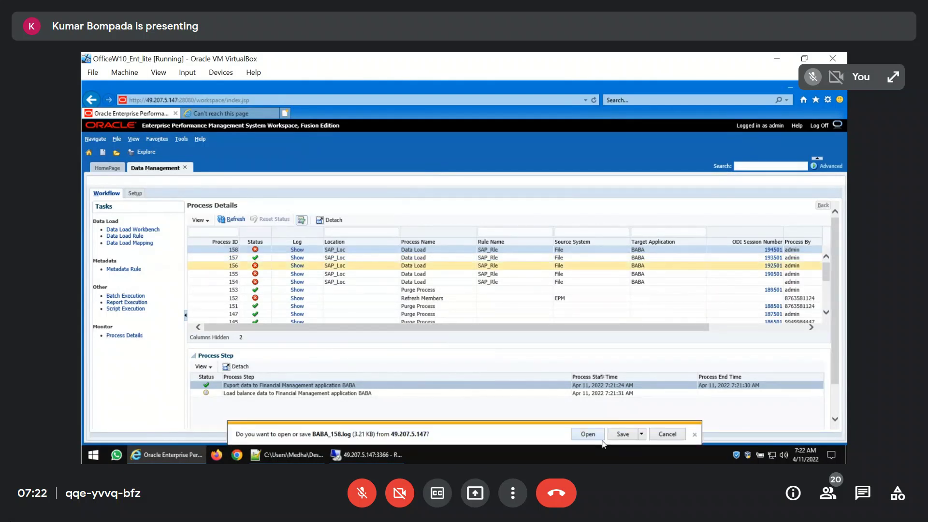
pyautogui.click(599, 434)
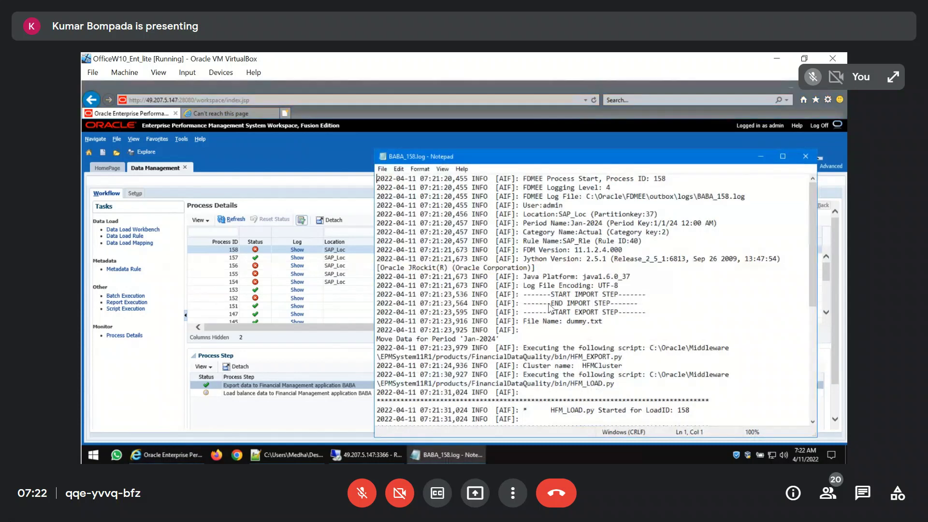
pyautogui.click(783, 157)
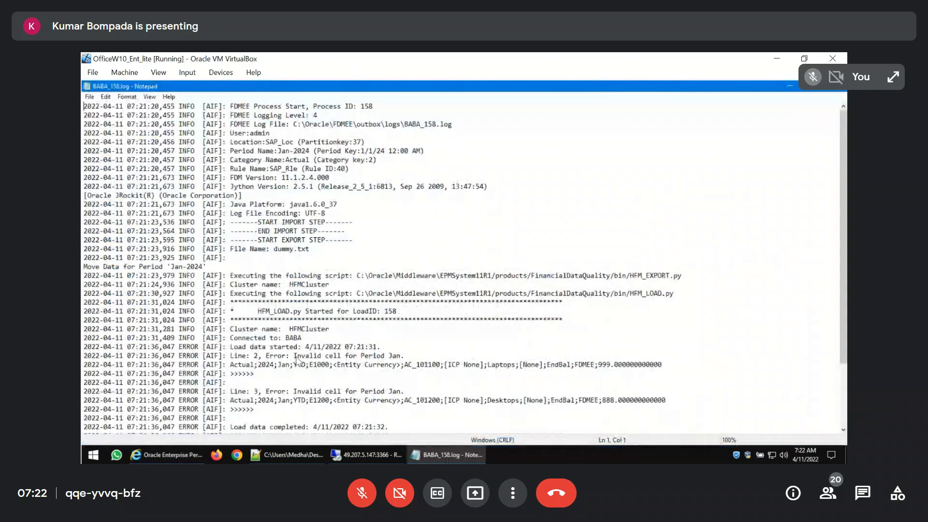
pyautogui.moveTo(296, 357); pyautogui.dragTo(403, 361)
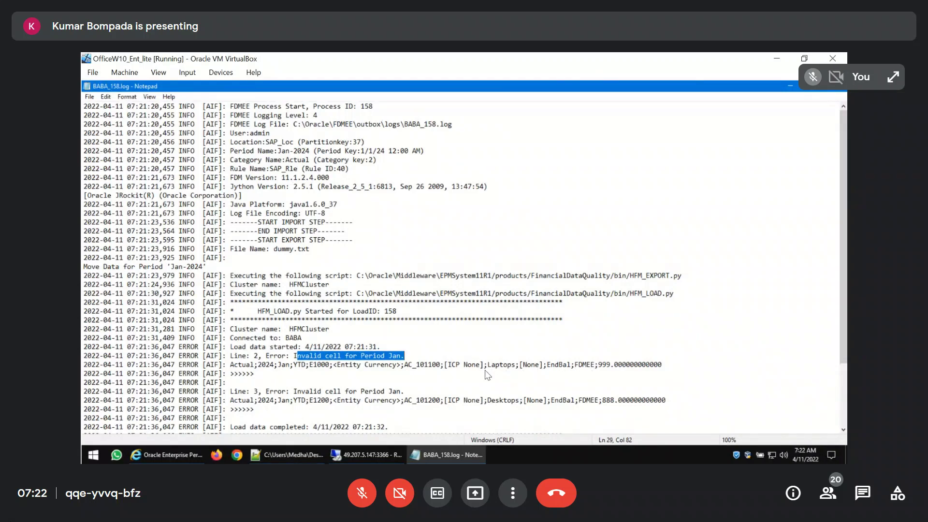
pyautogui.click(560, 366)
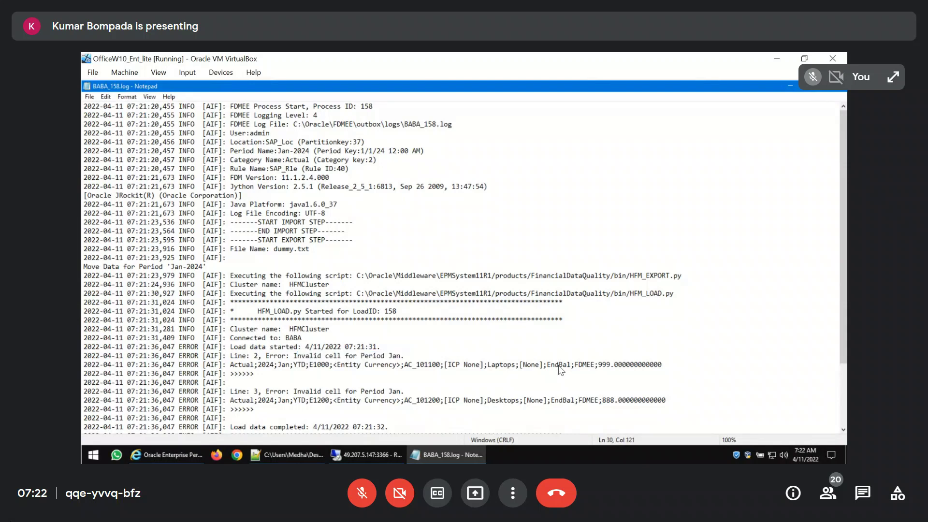
# Return to the EPM Workspace and open the BABA consolidation application
pyautogui.click(166, 455)
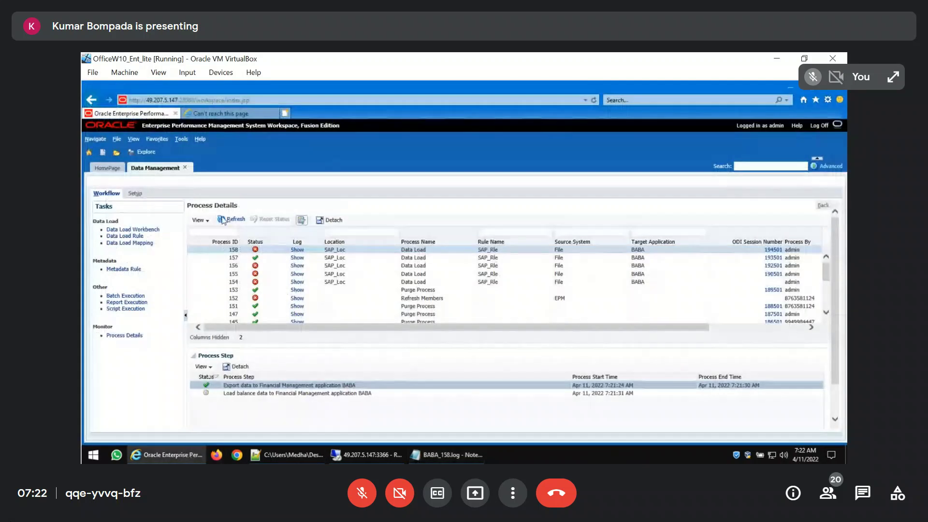
pyautogui.click(95, 139)
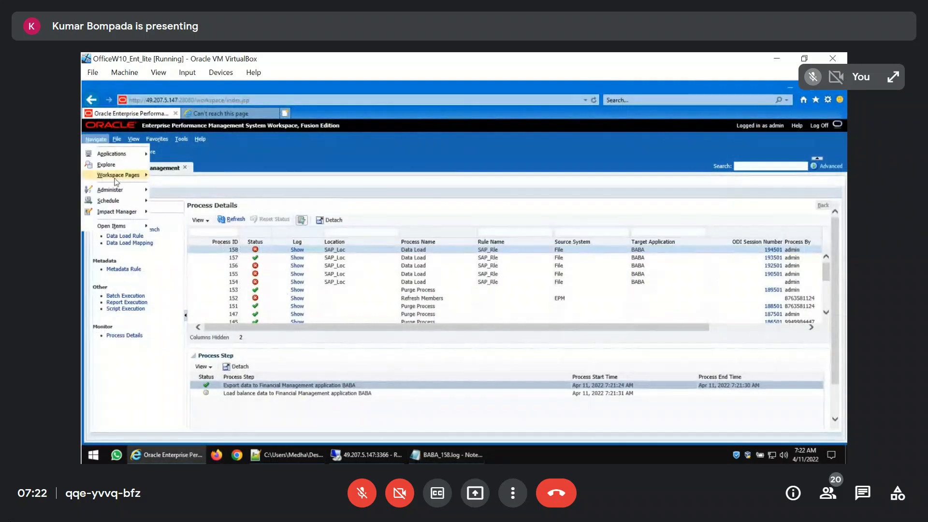
pyautogui.moveTo(141, 193)
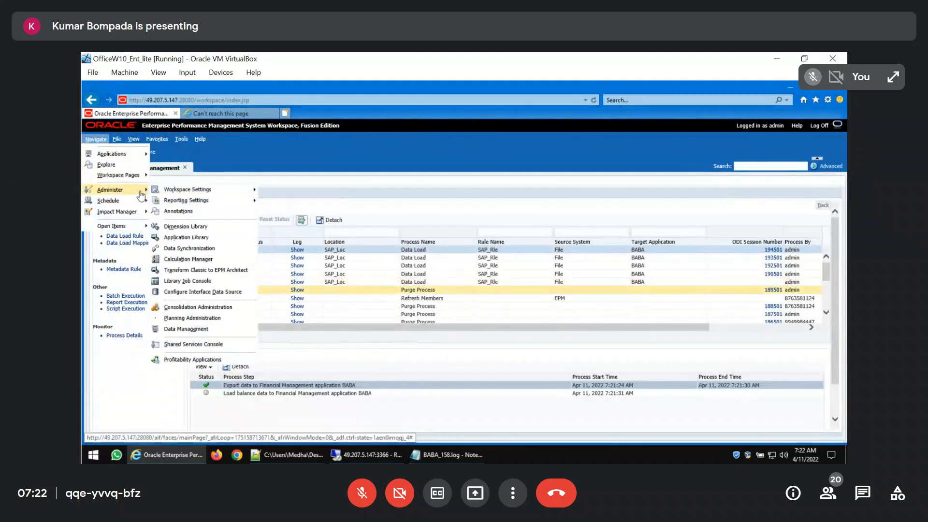
pyautogui.moveTo(138, 154)
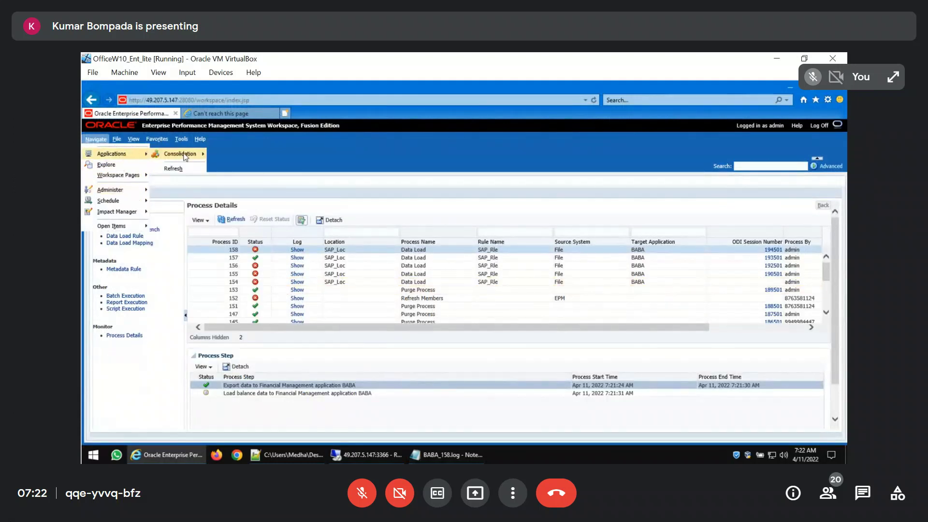
pyautogui.moveTo(184, 156)
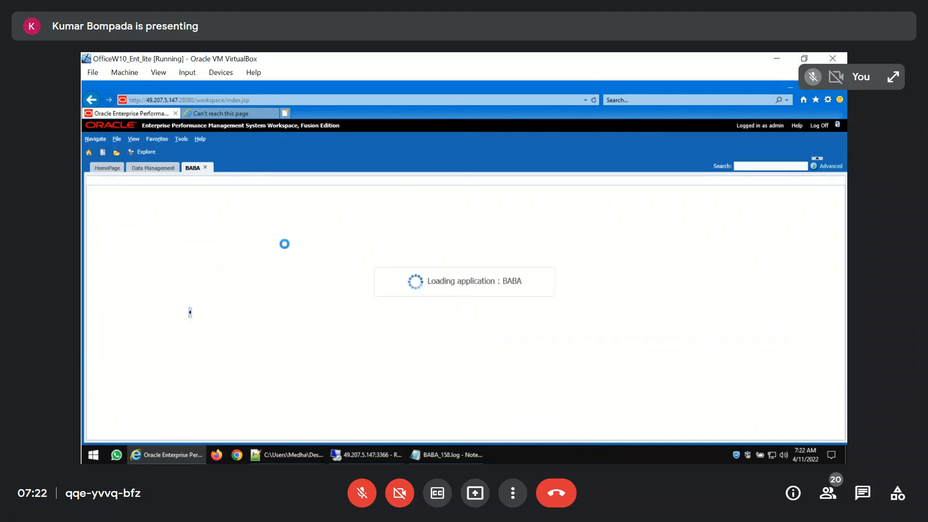
# Launch Excel from the desktop and create a blank workbook
pyautogui.press('super+d')
pyautogui.press('super+r')
pyautogui.write('excel')
pyautogui.press('Return')
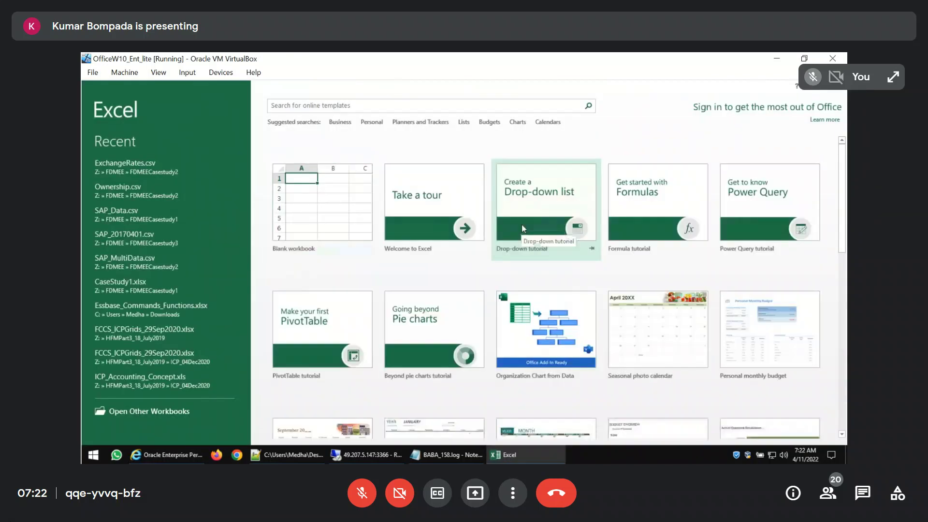
pyautogui.click(294, 210)
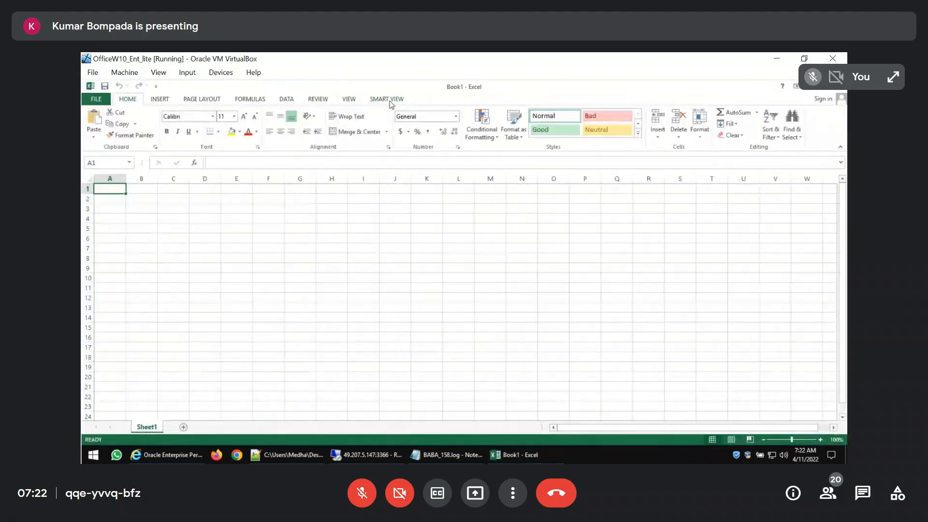
# In Smart View's private connections, choose Financial Management - HFMCluster and sign in to BABA with the account password
pyautogui.click(391, 102)
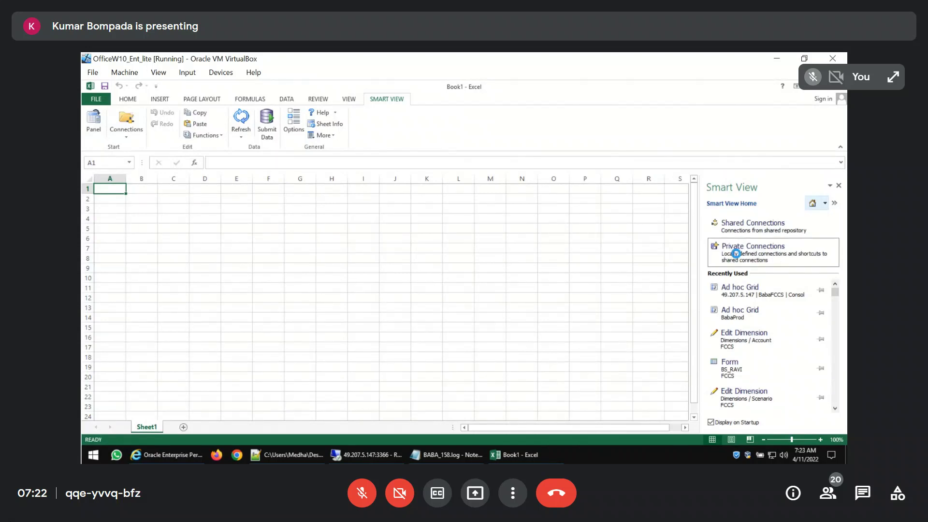
pyautogui.click(735, 252)
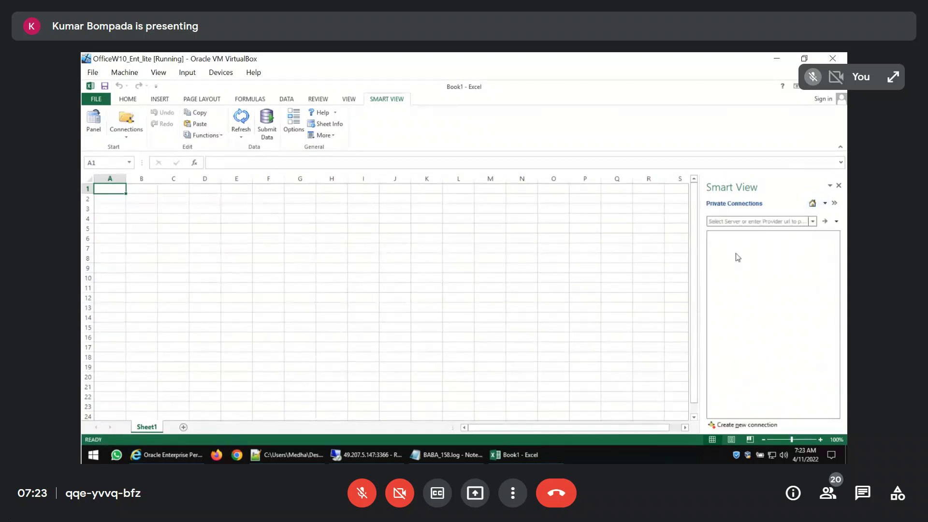
pyautogui.click(816, 222)
pyautogui.click(715, 236)
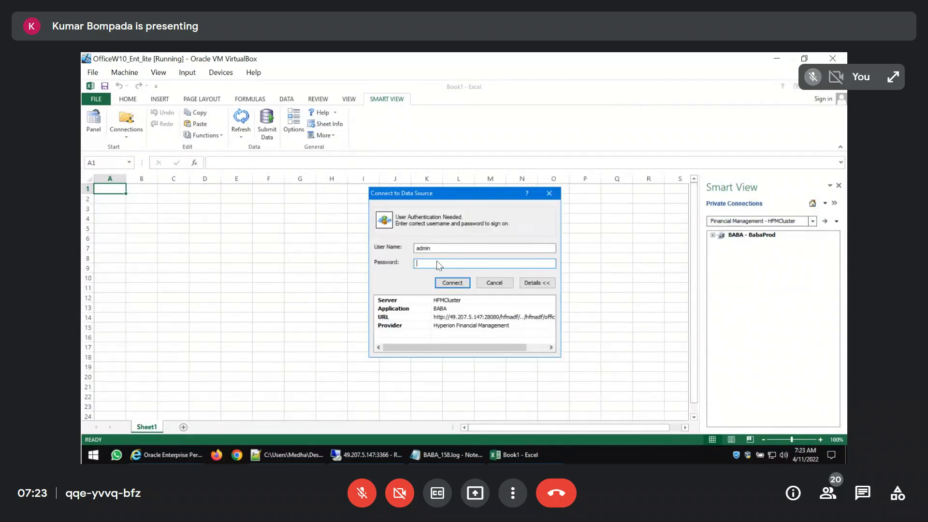
pyautogui.write('****')
pyautogui.press('Return')
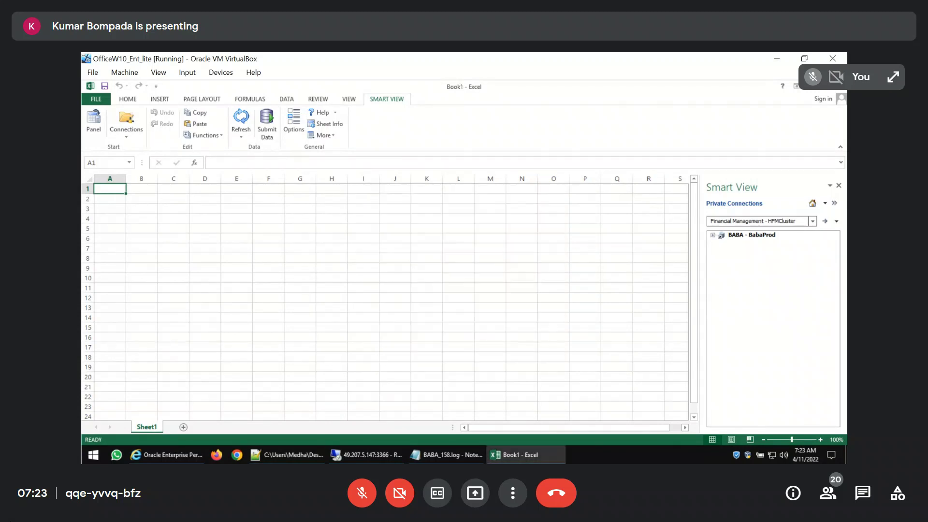
# Start an ad hoc analysis on BABA - BabaProd, placing entity NA.USA in the columns and product Laptops in the rows
pyautogui.click(544, 296)
pyautogui.click(715, 236)
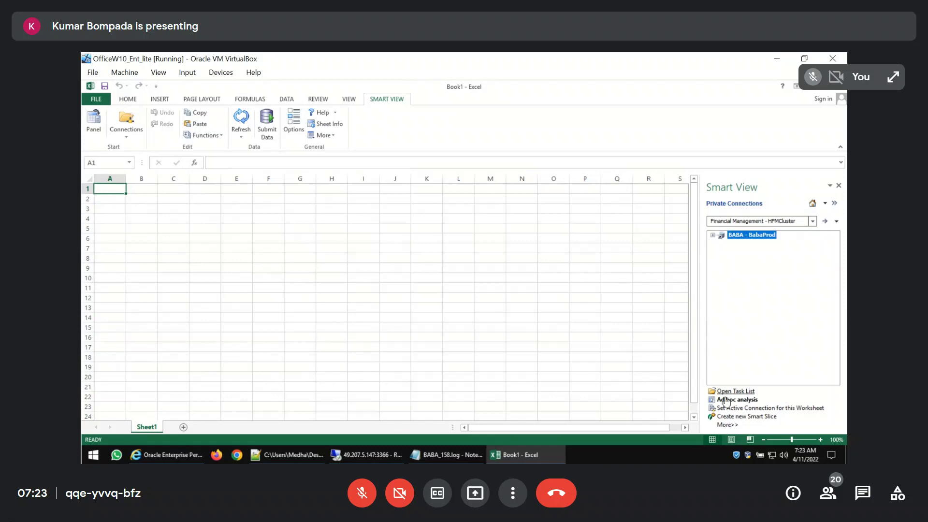
pyautogui.click(725, 400)
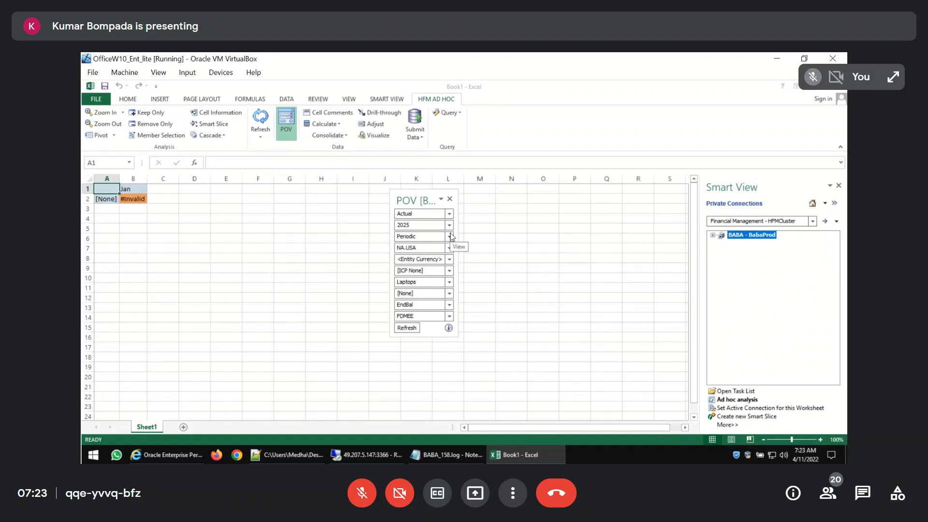
pyautogui.moveTo(448, 249); pyautogui.dragTo(167, 187)
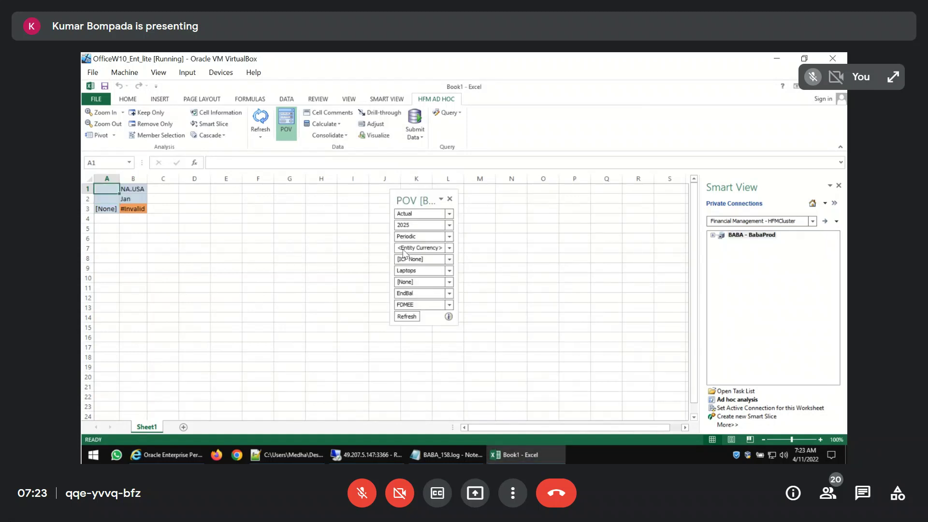
pyautogui.moveTo(449, 271); pyautogui.dragTo(145, 211)
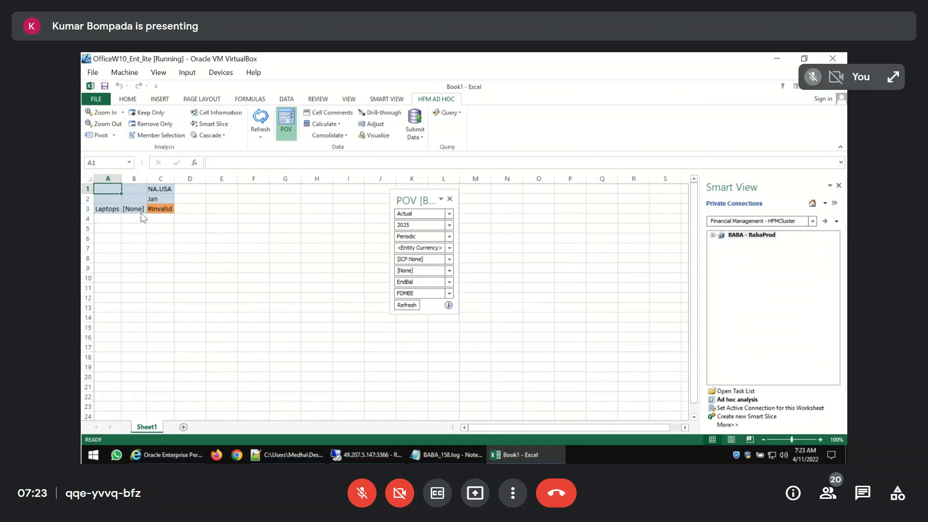
# Enter accounts AC_101100 in B3 and AC_101200 in B4 as the row members
pyautogui.write('AC_')
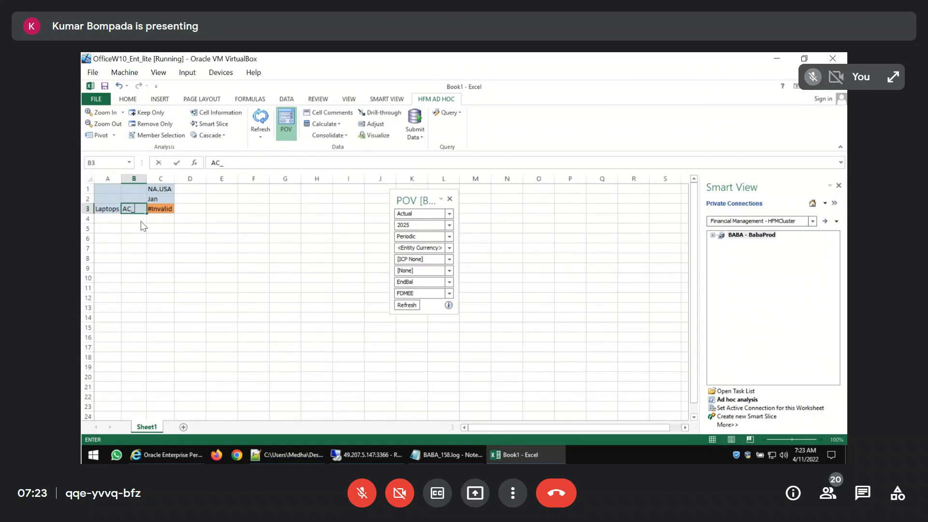
pyautogui.write('101100')
pyautogui.press('Return')
pyautogui.write('AC')
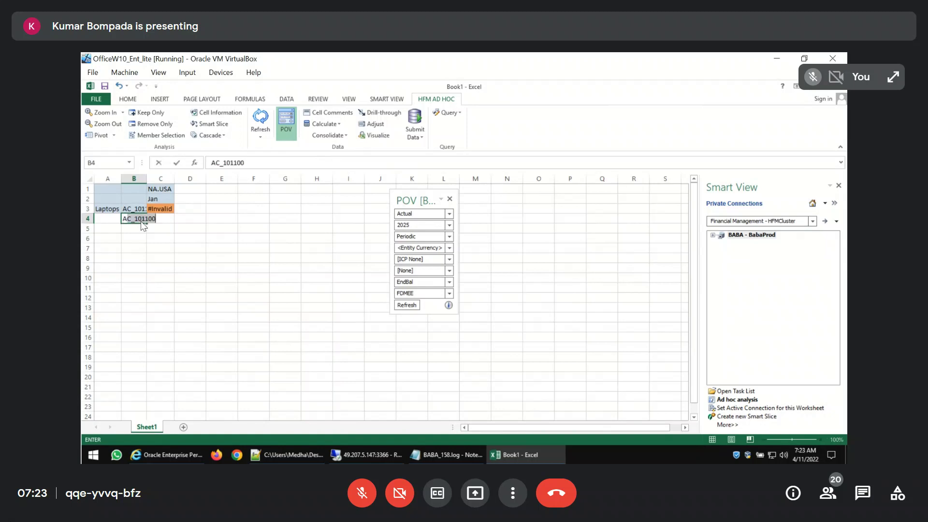
pyautogui.write('_10120')
pyautogui.press('Return')
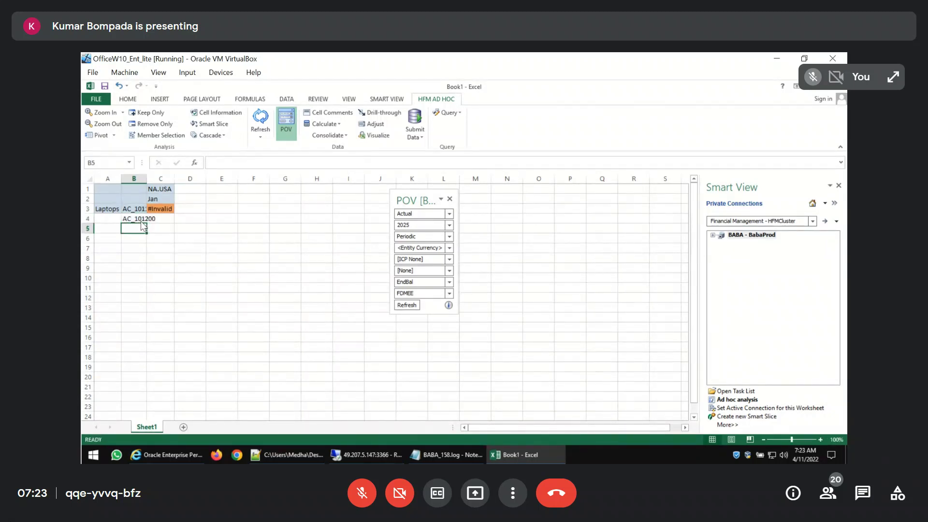
# Copy the Laptops product down to A4 and refresh the ad hoc grid
pyautogui.press('Up')
pyautogui.press('Left')
pyautogui.hotkey('ctrl', 'd')
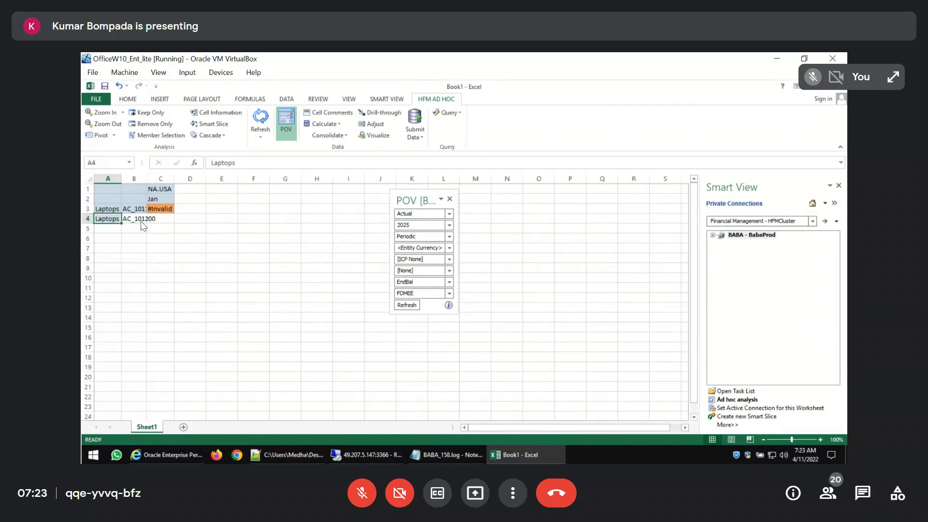
pyautogui.press('Right')
pyautogui.press('Up')
pyautogui.click(262, 119)
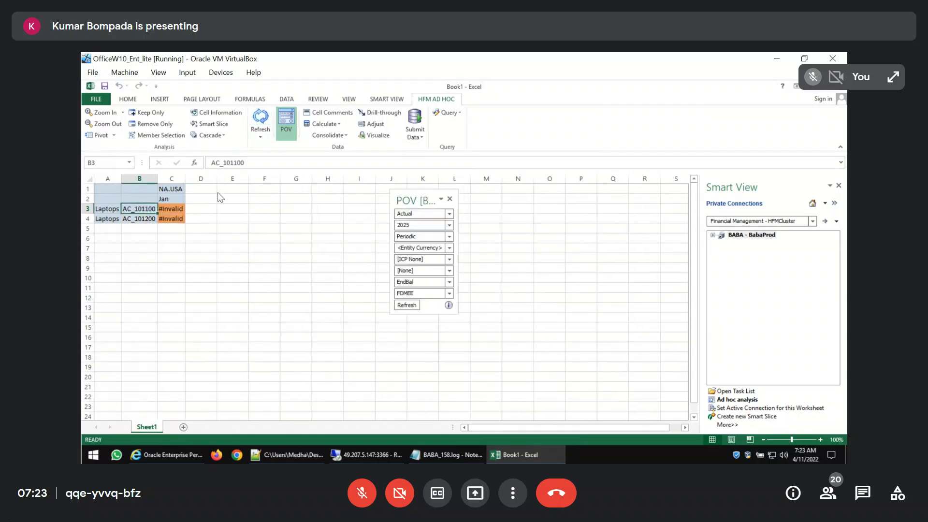
# Replace the entity in C1 with Asia.E1000 and copy it across to D1
pyautogui.click(182, 190)
pyautogui.write('As')
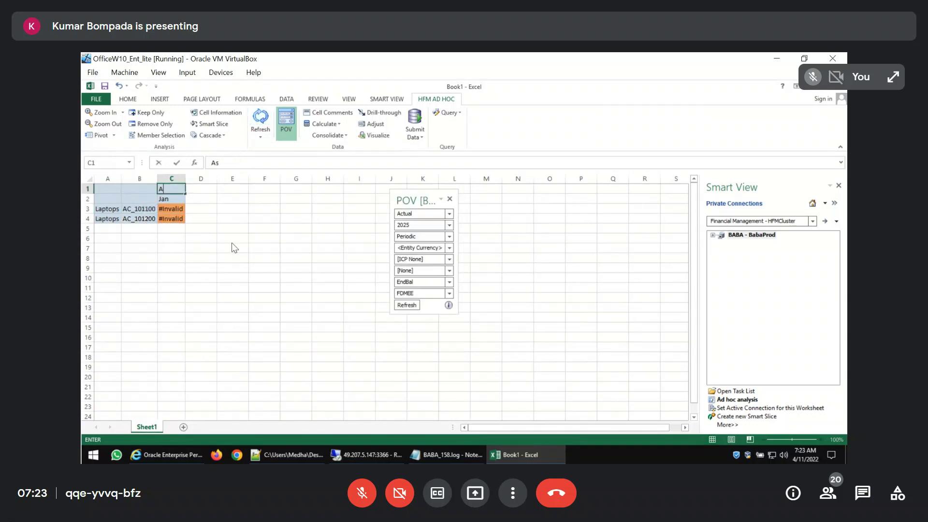
pyautogui.write('ia.E1000')
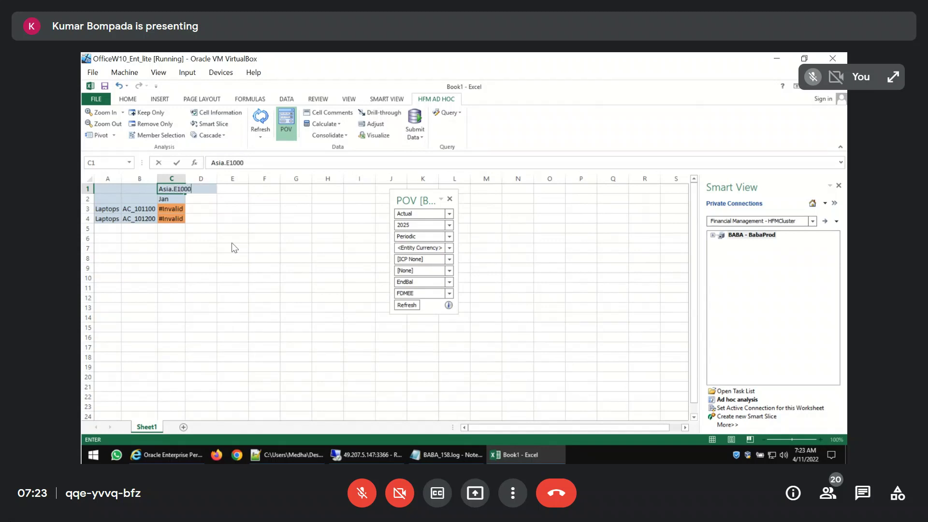
pyautogui.hotkey('ctrl', 'Return')
pyautogui.hotkey('ctrl', 'c')
pyautogui.press('Right')
pyautogui.hotkey('ctrl', 'v')
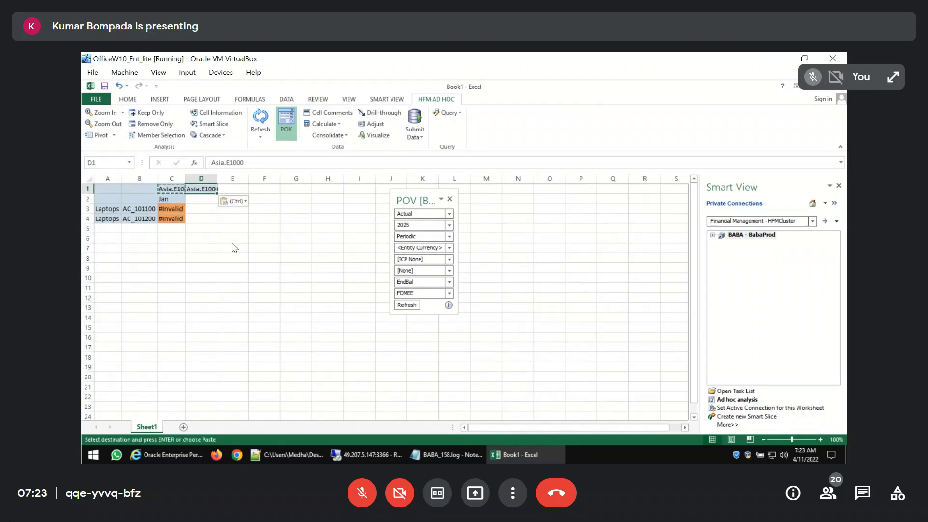
# Edit the copied entity in D1 to Asia.E1200 and refresh the ad hoc grid
pyautogui.press('F2')
pyautogui.press('Left')
pyautogui.press('Left')
pyautogui.hotkey('shift', 'Left')
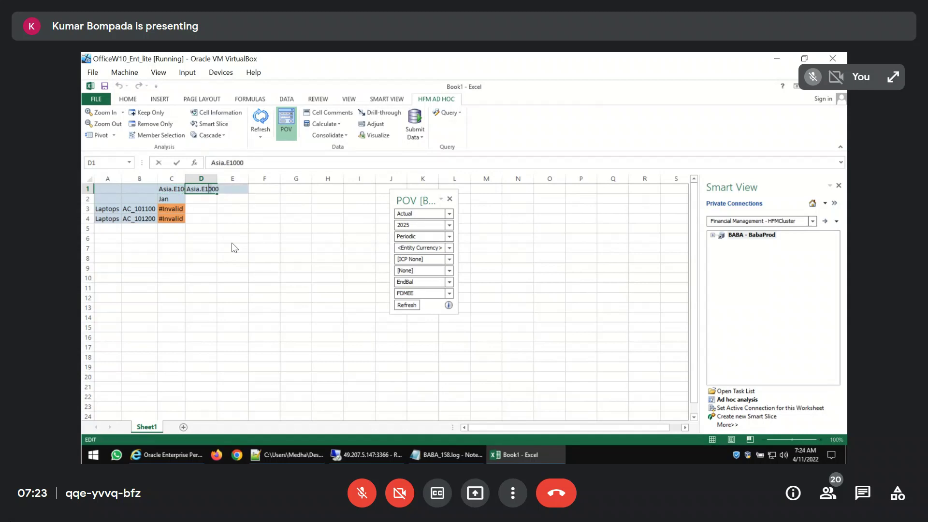
pyautogui.write('2')
pyautogui.press('Return')
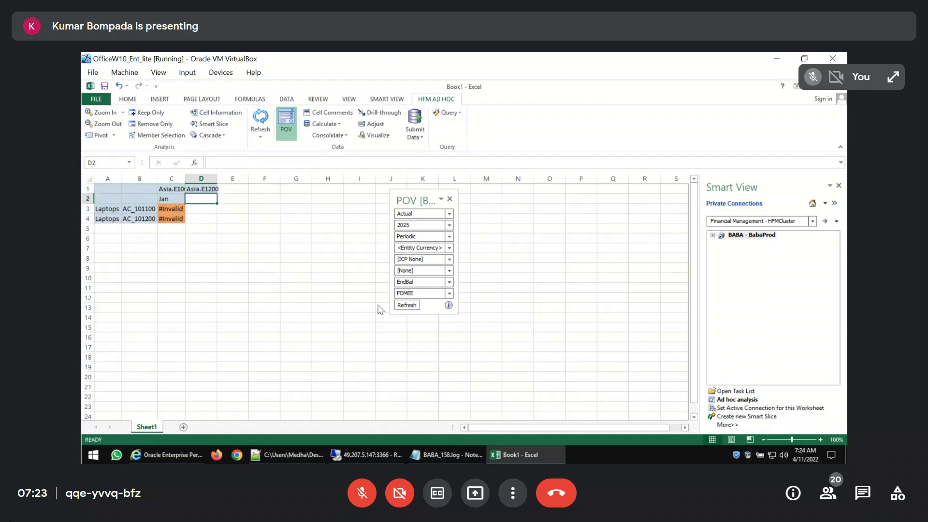
pyautogui.click(406, 305)
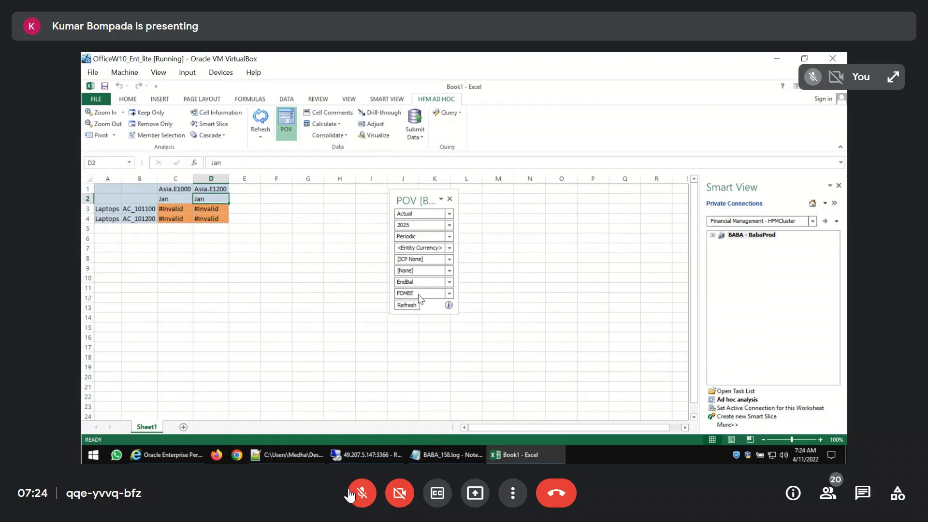
# Set the POV year to 2024 and refresh the grid, selecting the Asia.E1200 cell for AC_101100
pyautogui.click(360, 493)
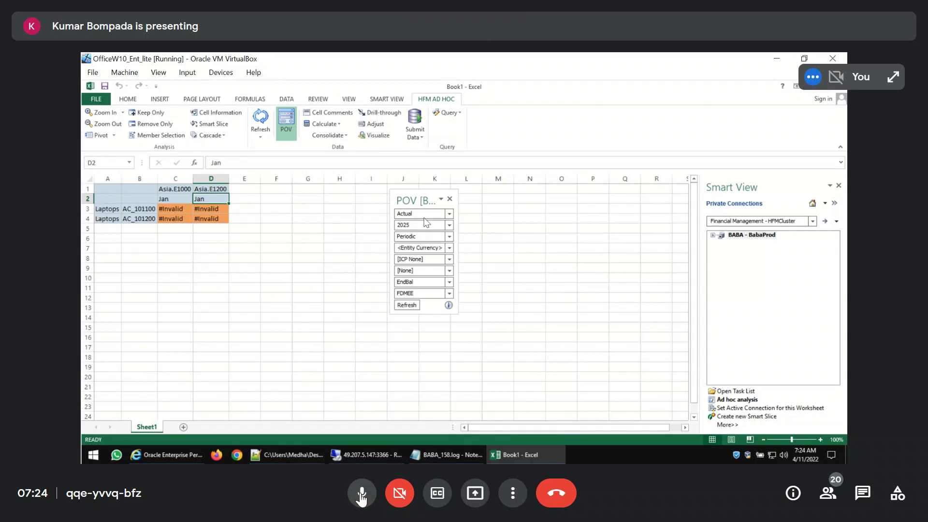
pyautogui.click(415, 227)
pyautogui.write('2024')
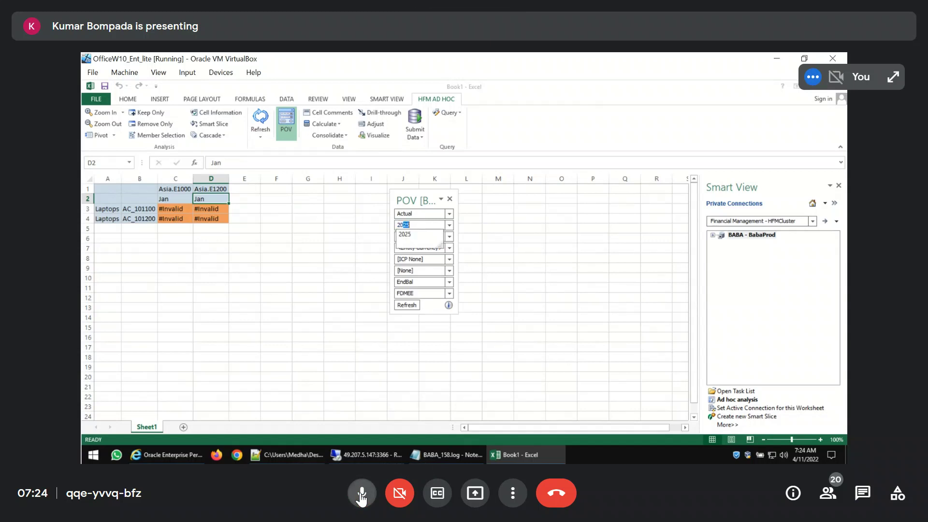
pyautogui.click(361, 493)
pyautogui.click(407, 305)
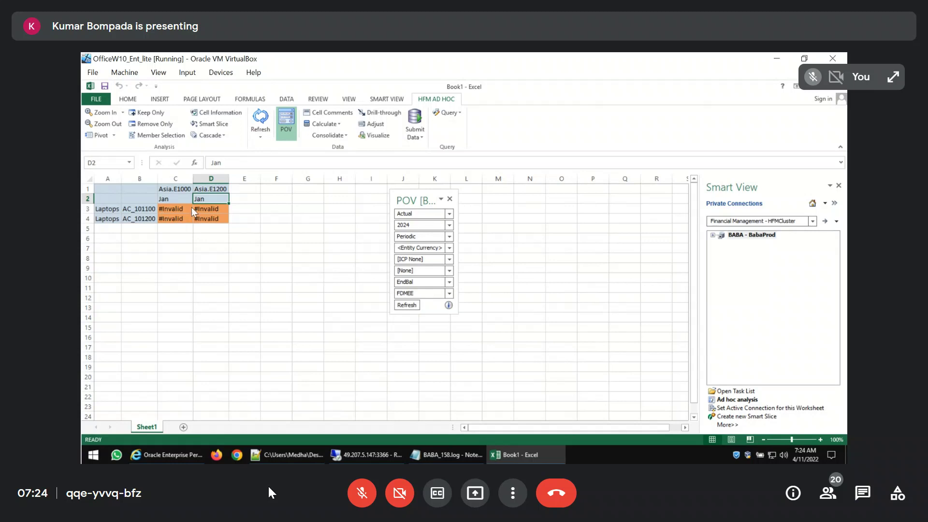
pyautogui.click(206, 210)
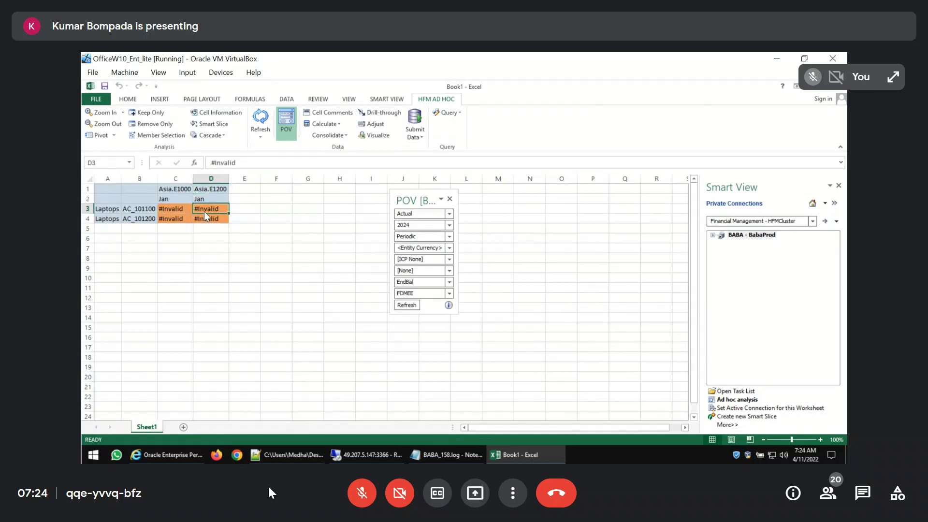
# Switch to EPM Workspace and choose BABA124_07Sep2020.xml as the metadata file in BABA's Load Application Elements
pyautogui.click(166, 455)
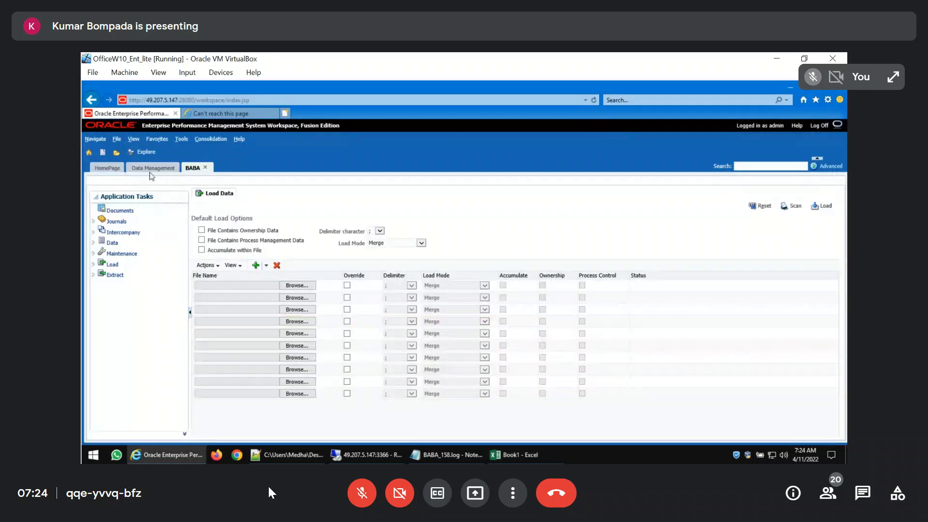
pyautogui.click(94, 265)
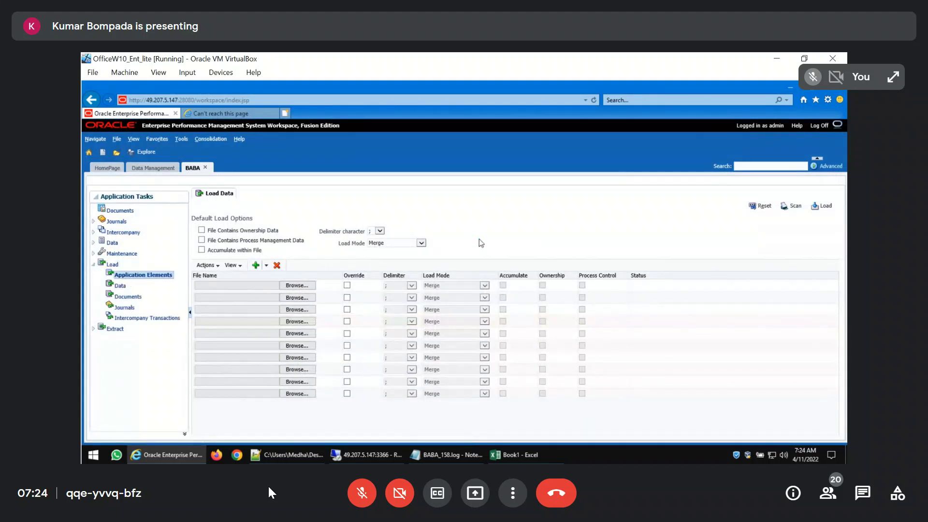
pyautogui.click(308, 297)
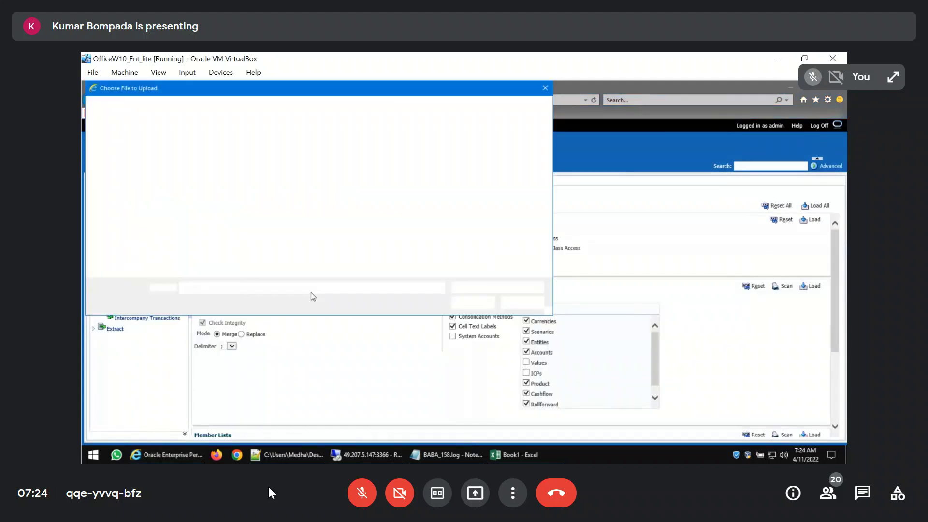
pyautogui.doubleClick(211, 149)
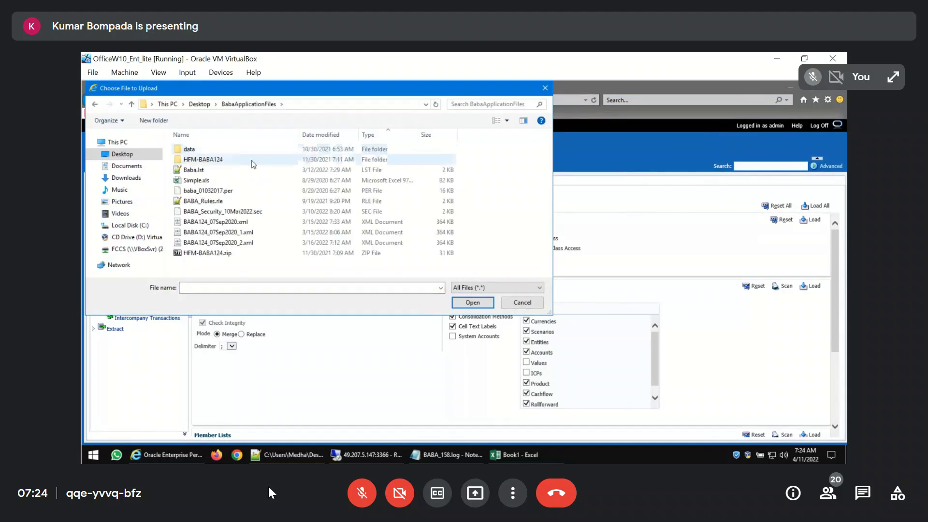
pyautogui.doubleClick(216, 222)
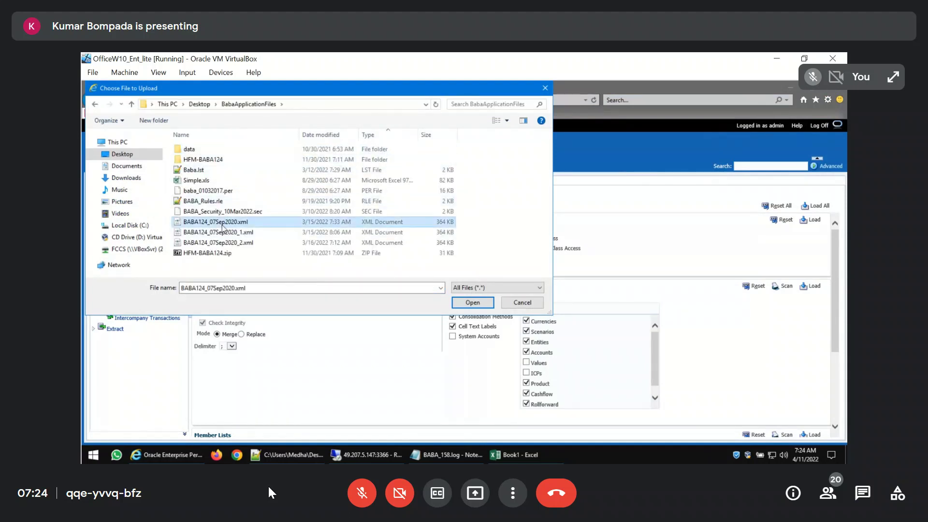
# Load the metadata file with Clear metadata and data enabled
pyautogui.click(203, 311)
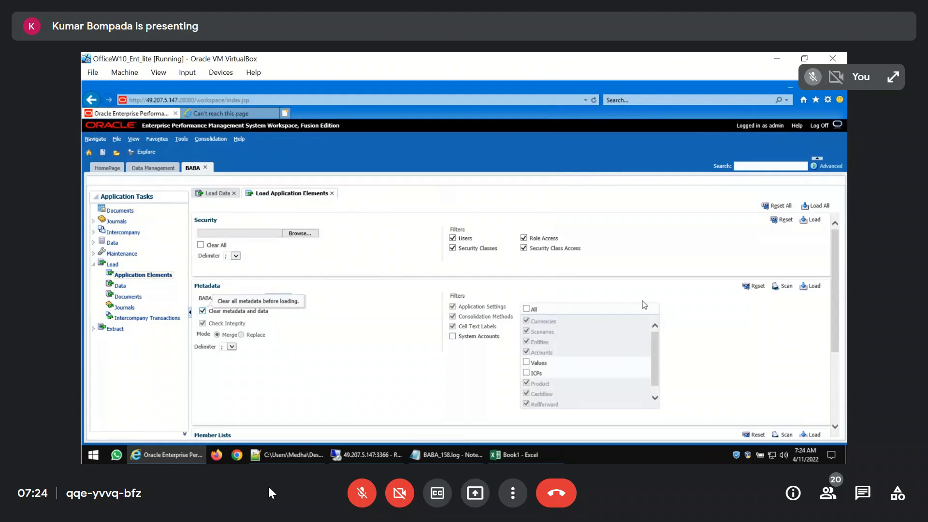
pyautogui.click(535, 328)
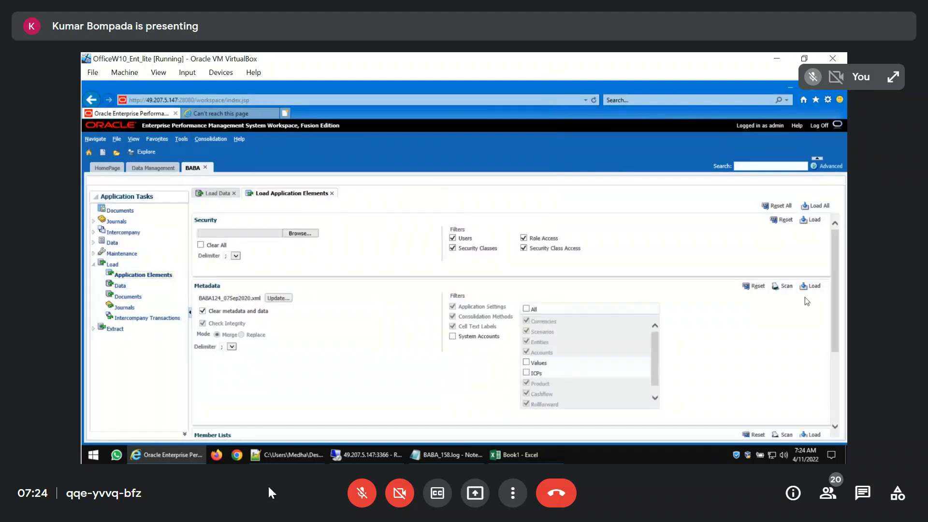
pyautogui.click(813, 286)
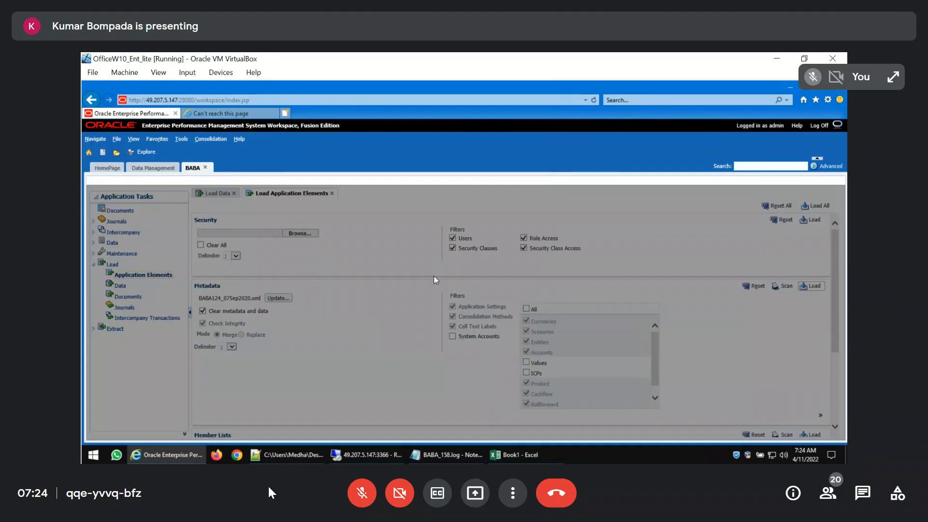
pyautogui.click(537, 328)
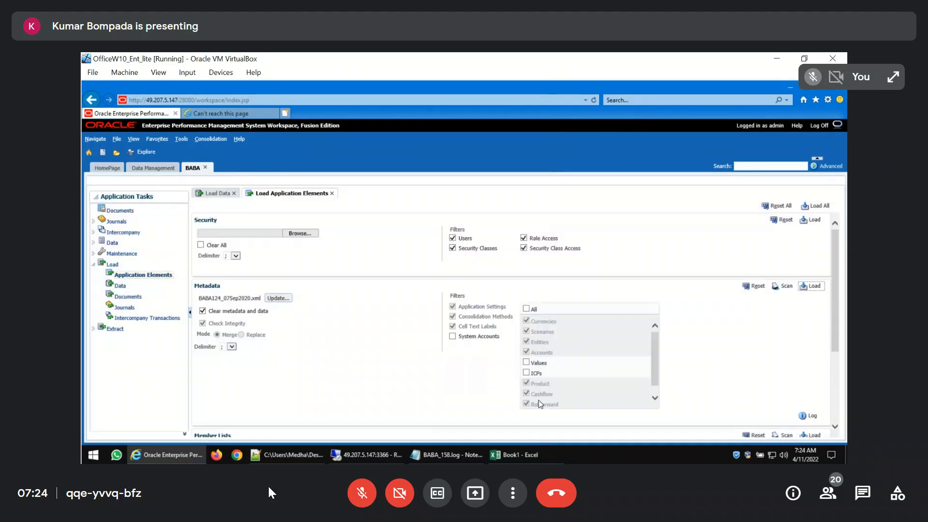
# Switch to Excel, reconnect the BABA - BabaProd Smart View connection, and refresh the ad hoc grid
pyautogui.click(515, 454)
pyautogui.rightClick(740, 236)
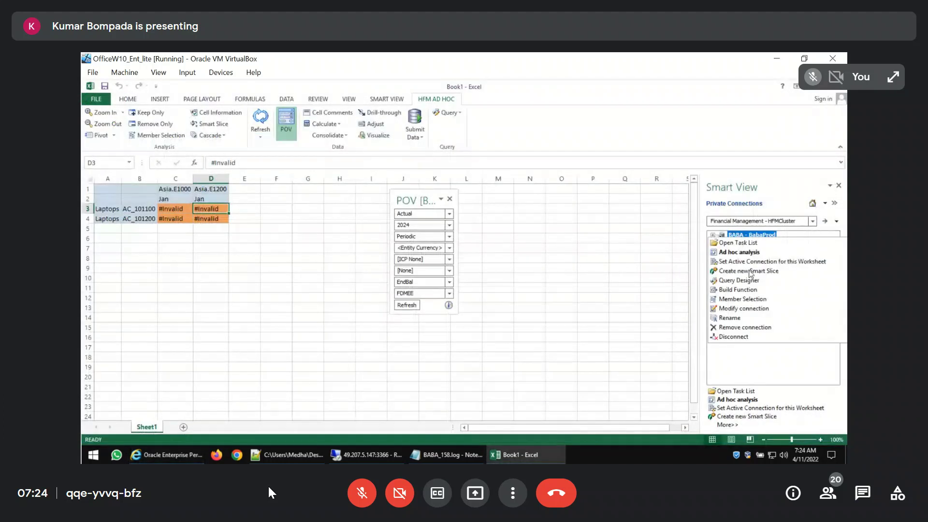
pyautogui.click(748, 342)
pyautogui.rightClick(744, 237)
pyautogui.click(756, 241)
pyautogui.click(530, 300)
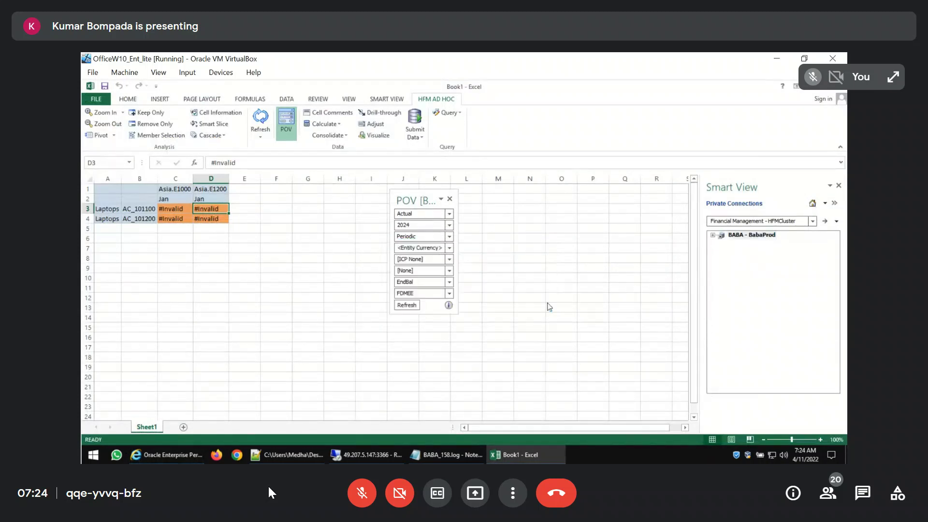
pyautogui.click(407, 306)
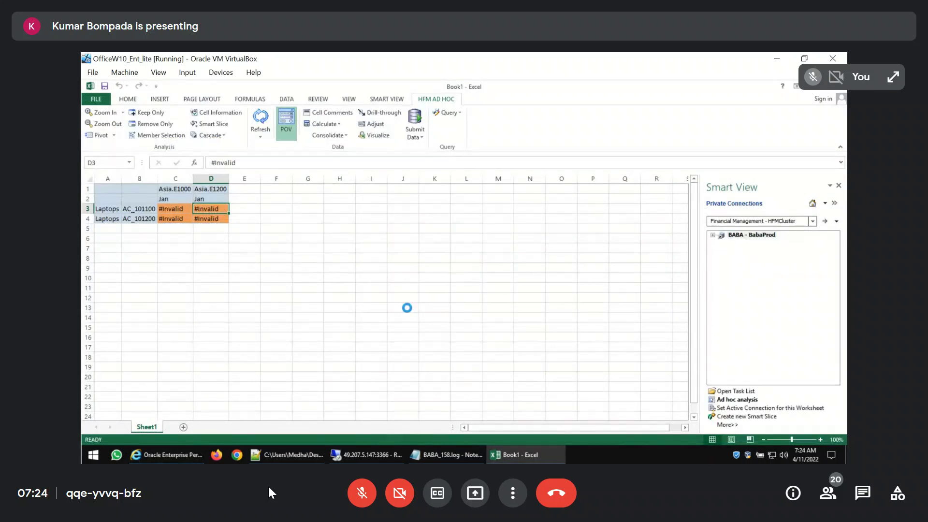
pyautogui.click(321, 309)
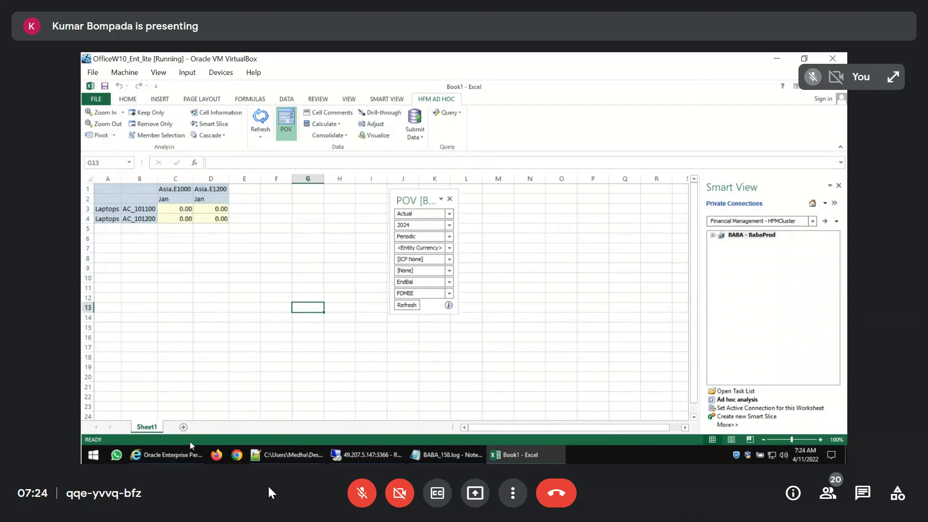
# Switch to EPM Workspace and export the SAP_Loc data from the Data Load Workbench using Replace export mode and Online execution
pyautogui.click(167, 455)
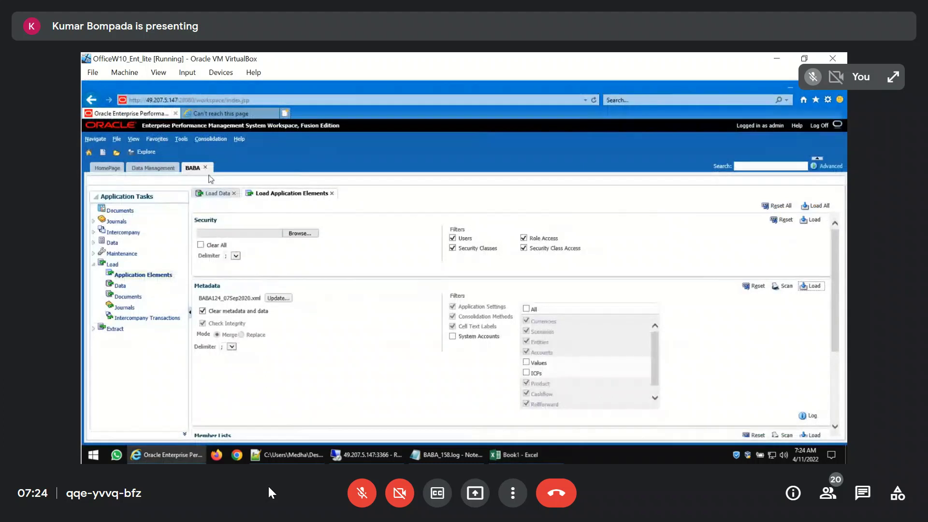
pyautogui.click(161, 170)
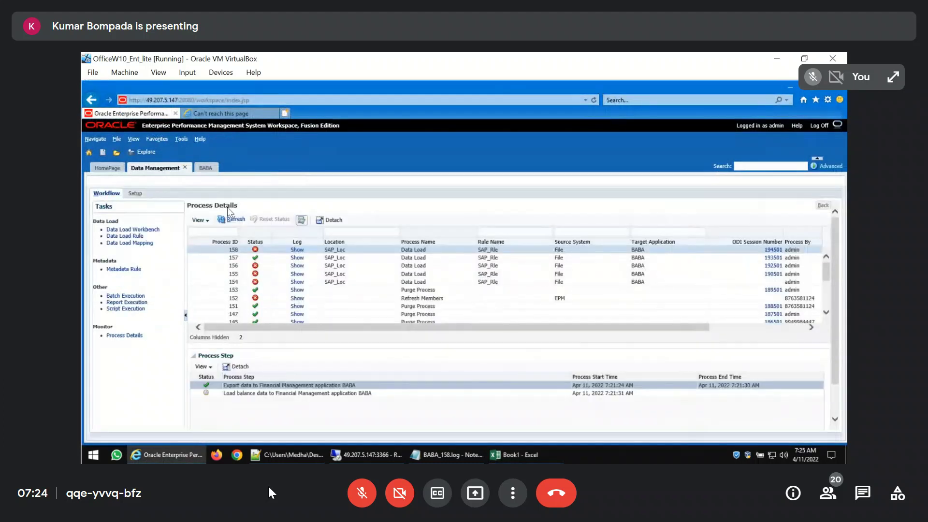
pyautogui.click(145, 230)
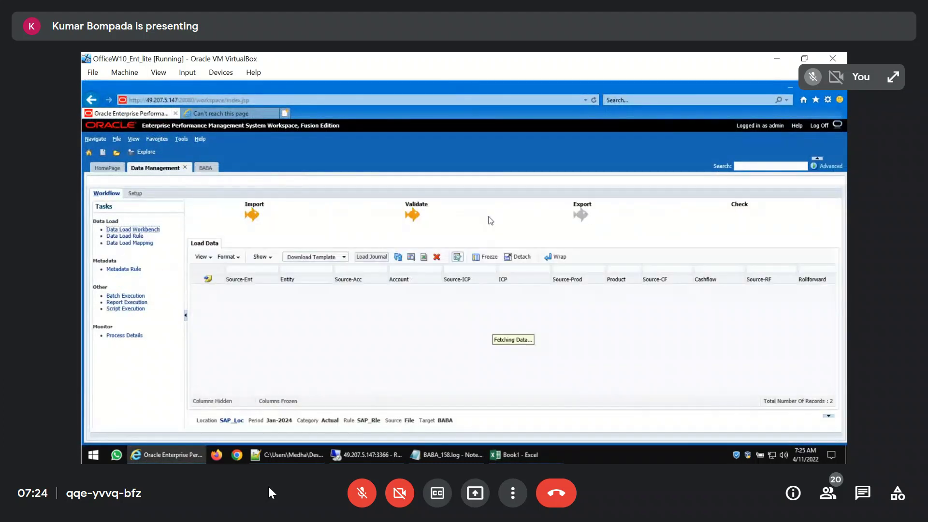
pyautogui.click(582, 212)
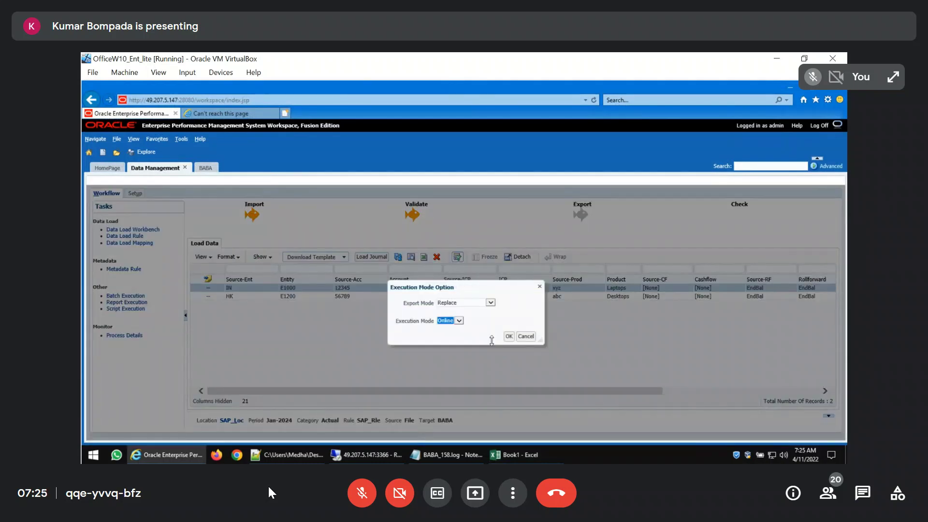
pyautogui.click(508, 338)
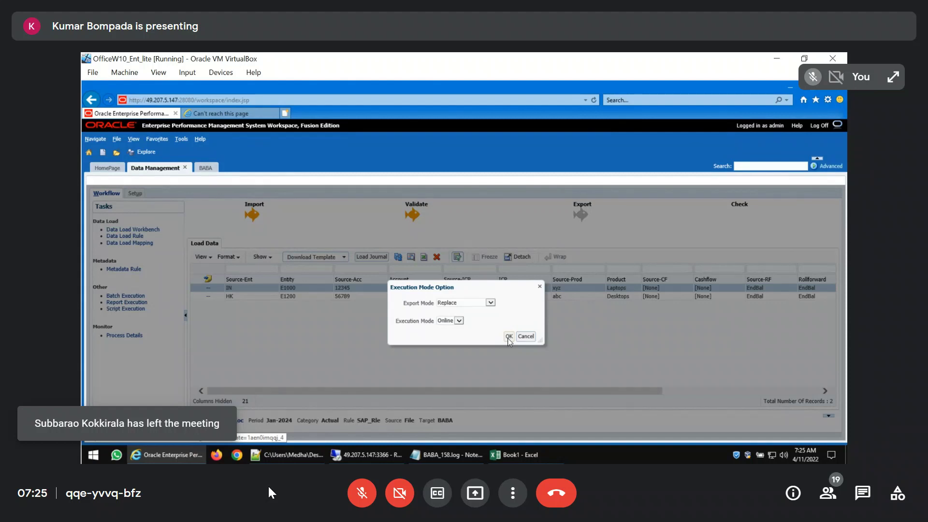
pyautogui.click(509, 336)
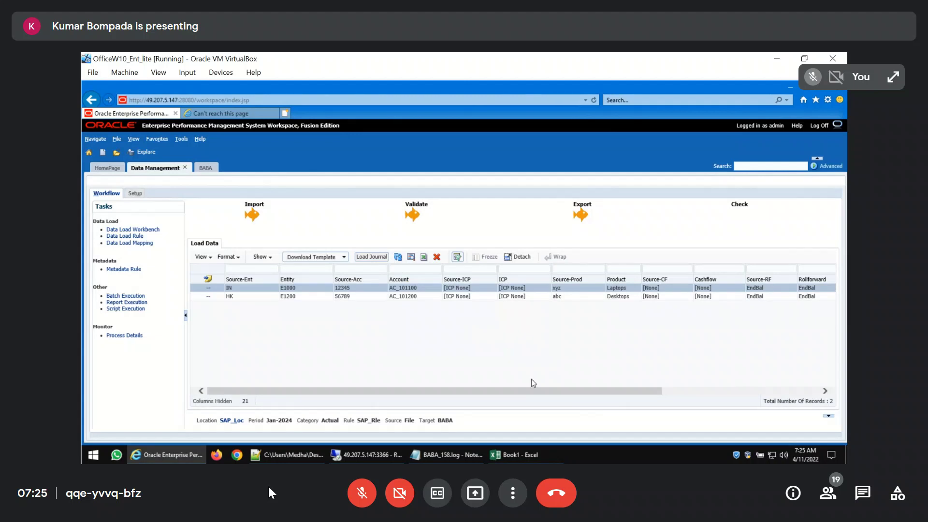
# Switch to Excel and refresh the ad hoc grid to retrieve the exported data
pyautogui.click(515, 455)
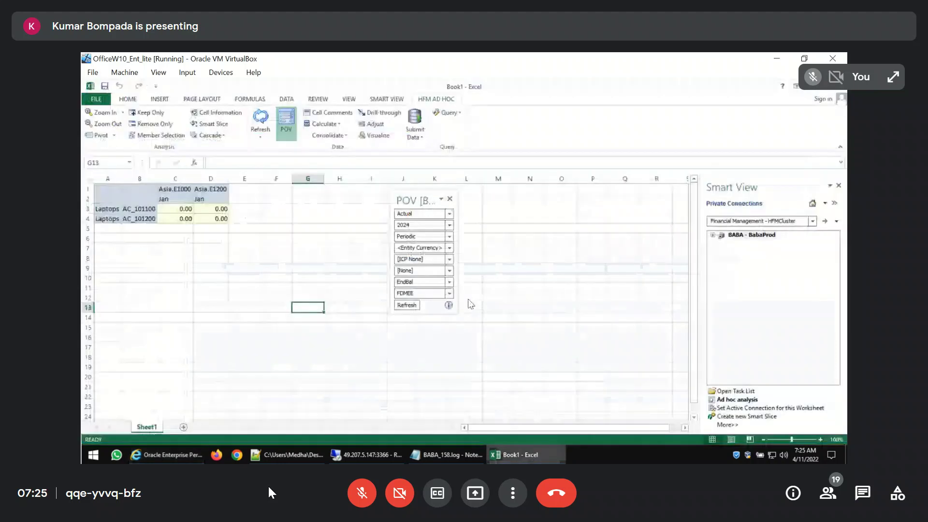
pyautogui.click(260, 118)
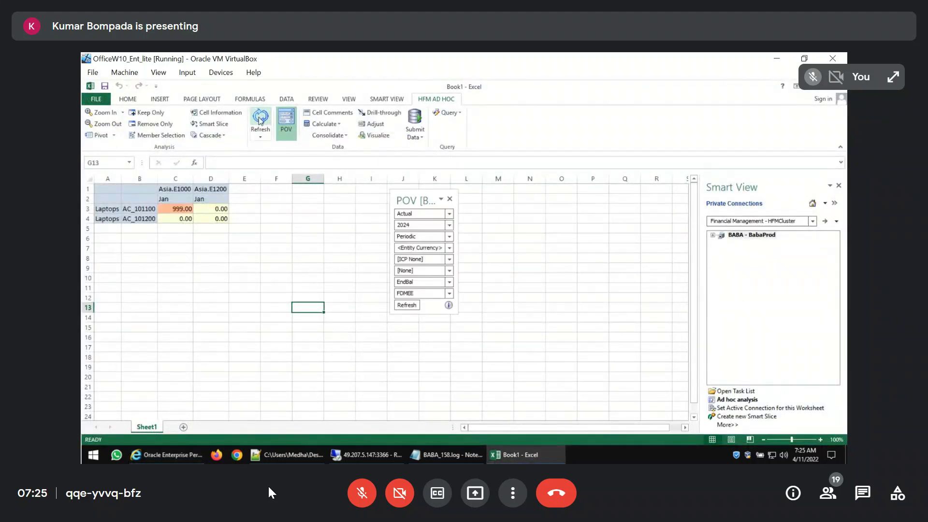
pyautogui.click(107, 228)
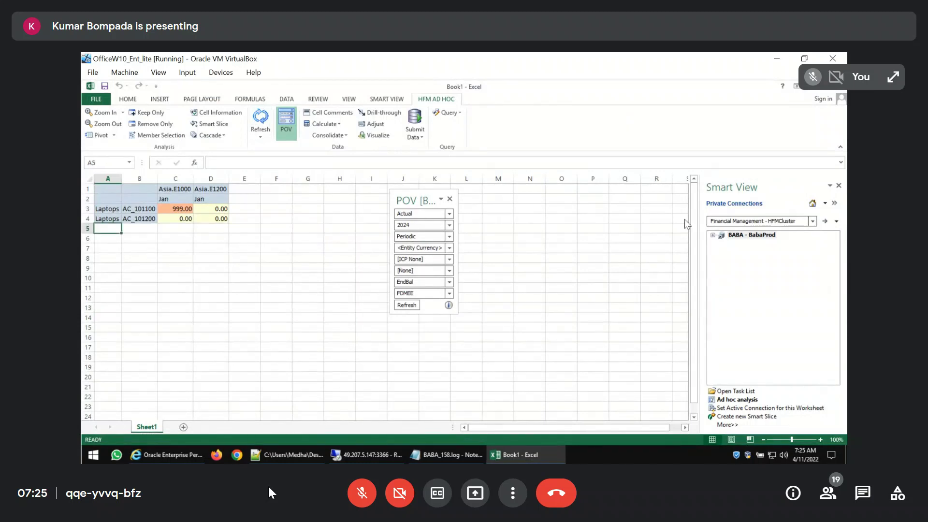
# Change the product in A4 to Desktops and refresh the ad hoc grid
pyautogui.press('Up')
pyautogui.write('De')
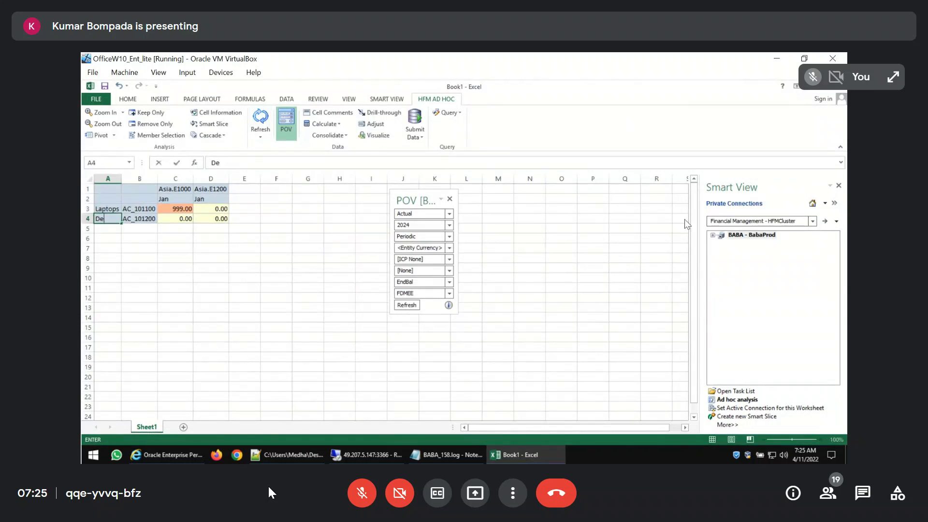
pyautogui.write('sktop')
pyautogui.press('Return')
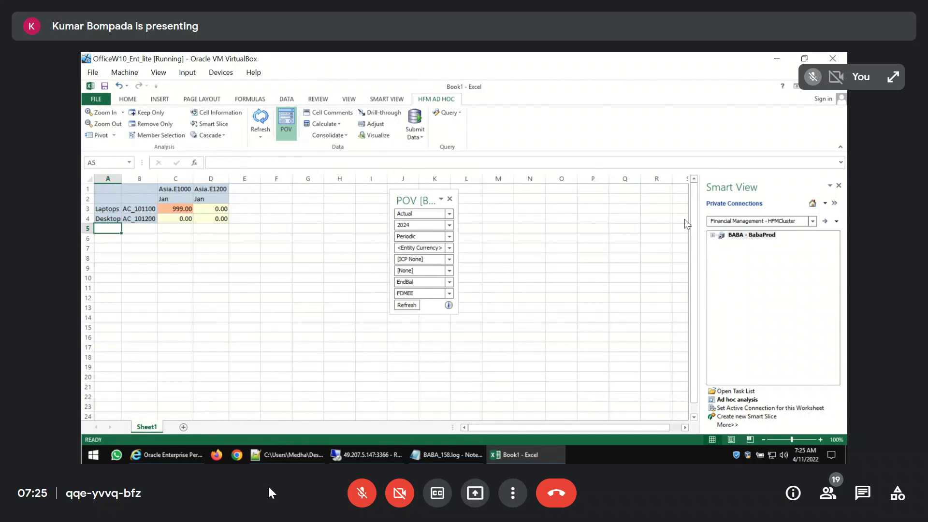
pyautogui.click(261, 119)
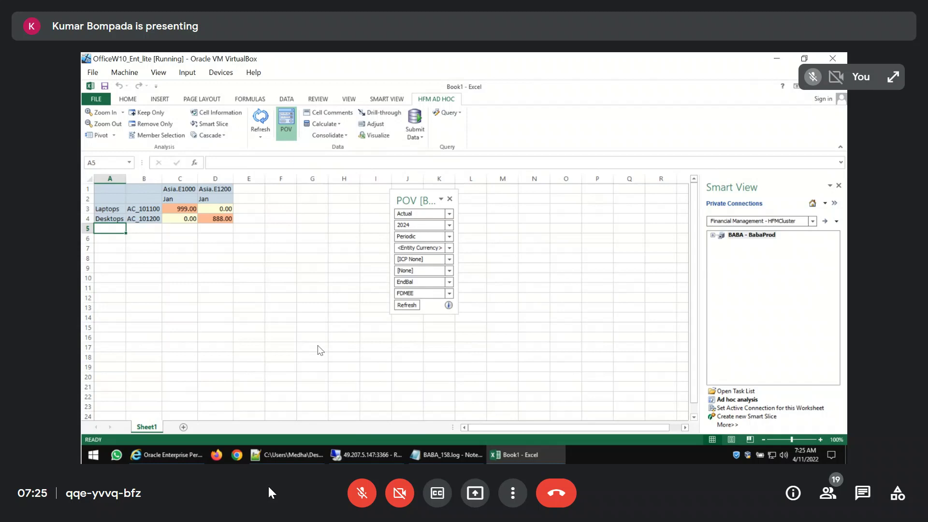
# Switch to EPM Workspace and create a new data grid from the BABA application's documents
pyautogui.click(177, 454)
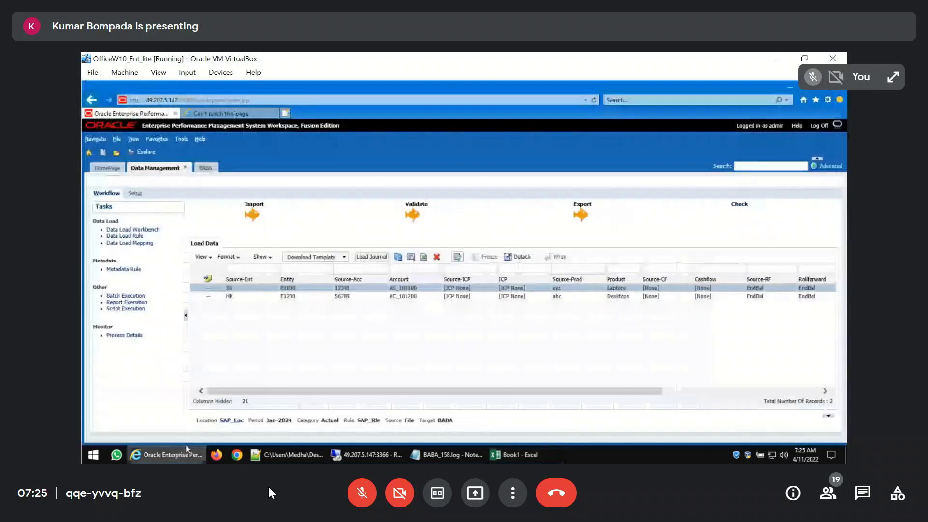
pyautogui.click(208, 169)
pyautogui.click(121, 210)
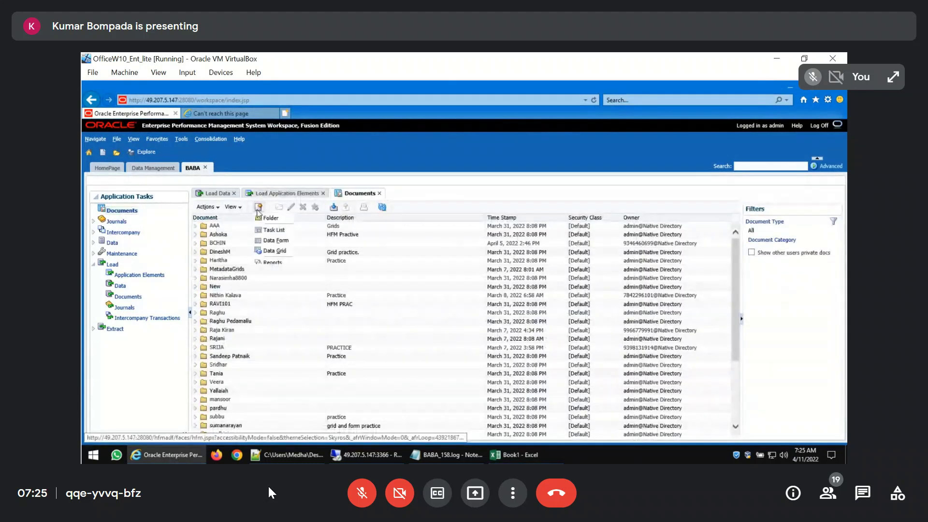
pyautogui.click(259, 208)
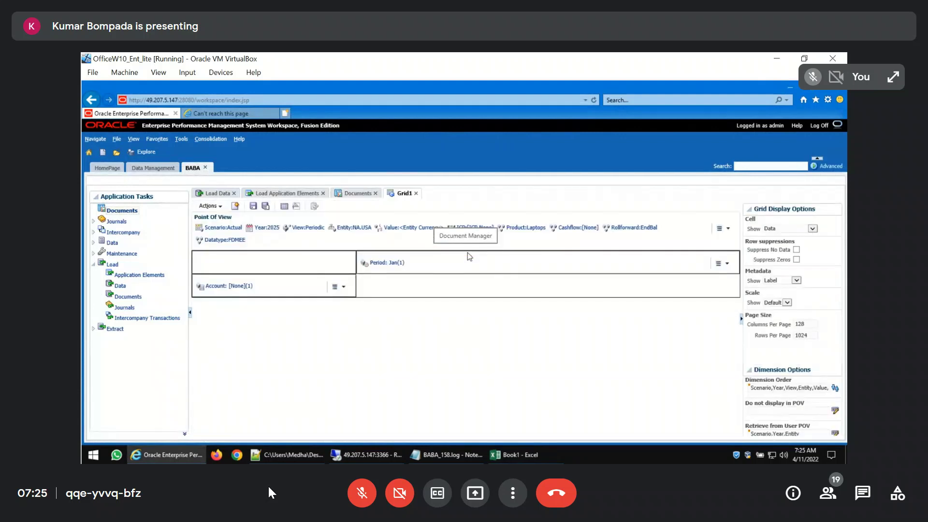
# Replace [None] in the grid's Account rows with AC_101100 and AC_101200 from the Total Cash branch of the balance sheet
pyautogui.click(214, 288)
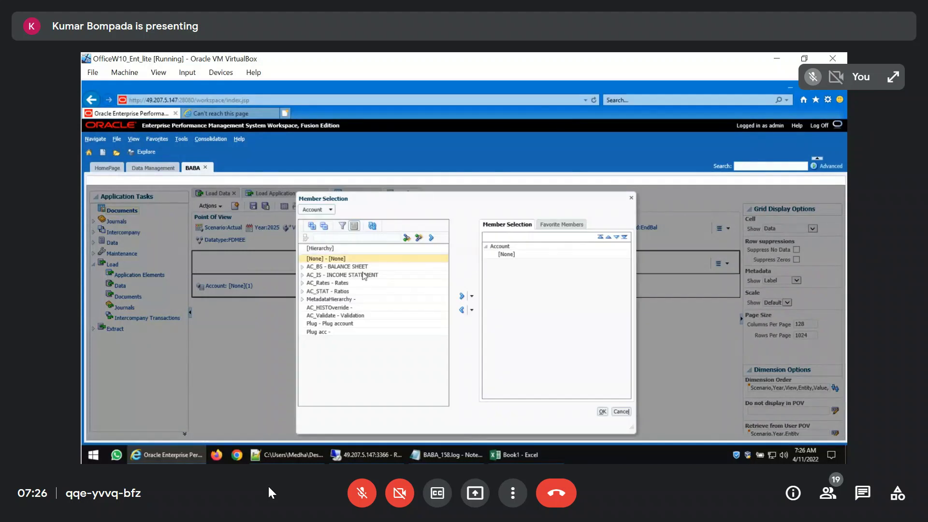
pyautogui.click(304, 269)
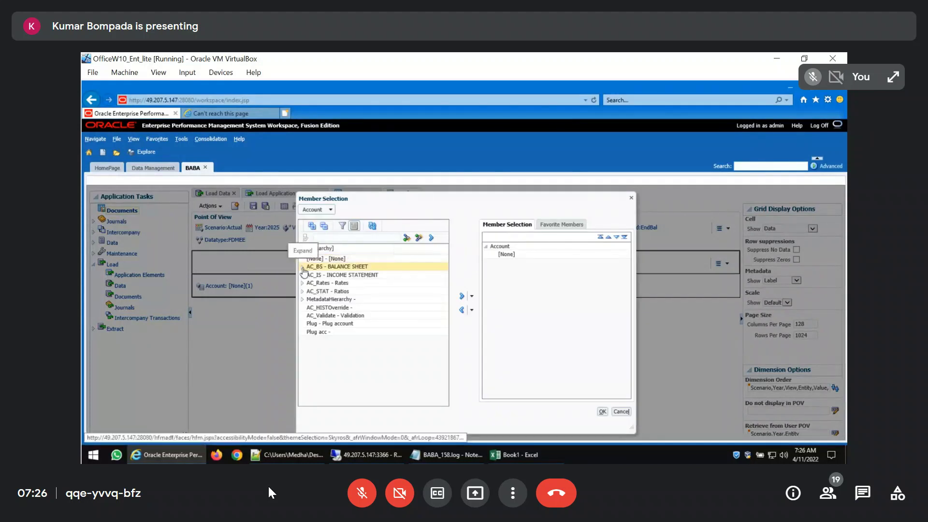
pyautogui.click(303, 266)
pyautogui.click(310, 274)
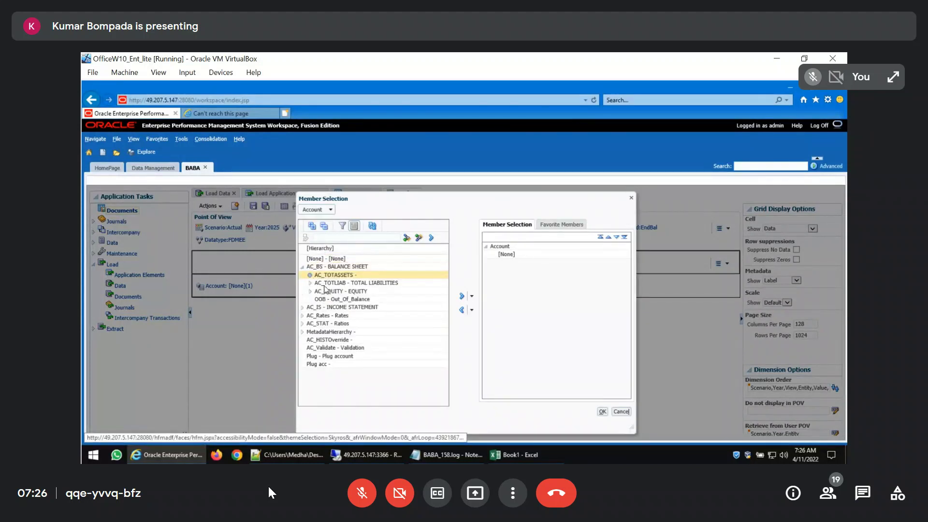
pyautogui.click(321, 284)
pyautogui.click(319, 283)
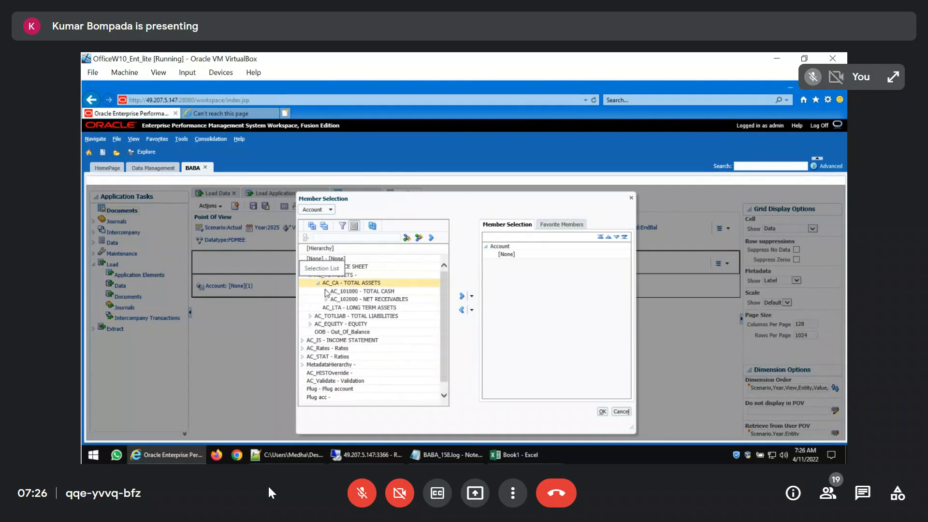
pyautogui.click(326, 291)
pyautogui.click(385, 301)
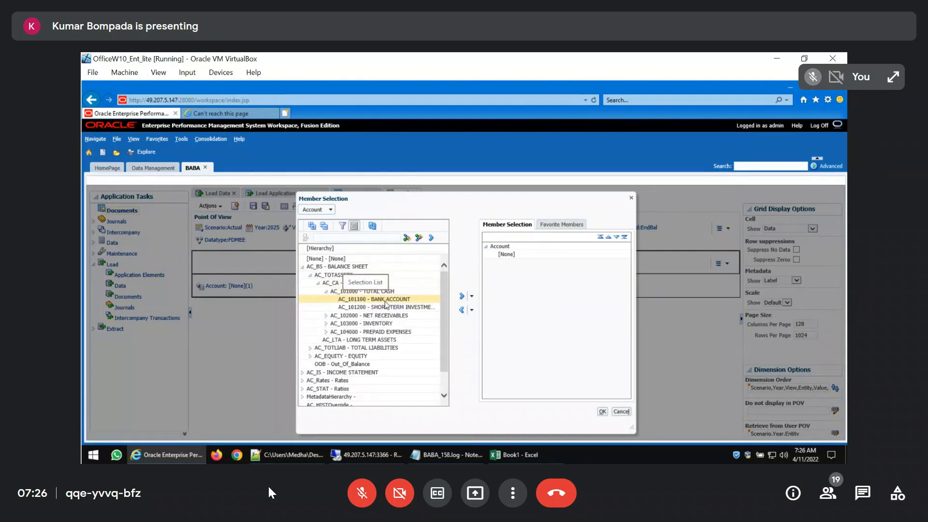
pyautogui.click(369, 300)
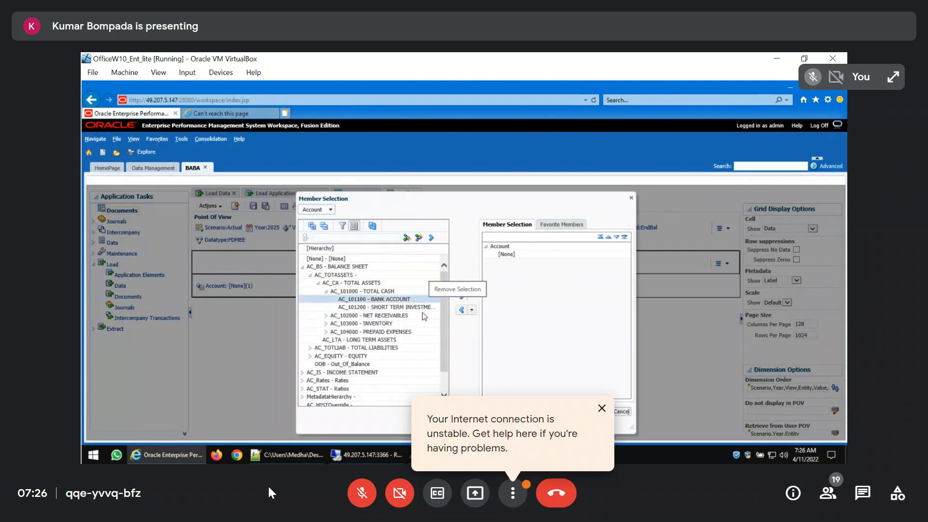
pyautogui.keyDown('shift'); pyautogui.click(411, 308); pyautogui.keyUp('shift')
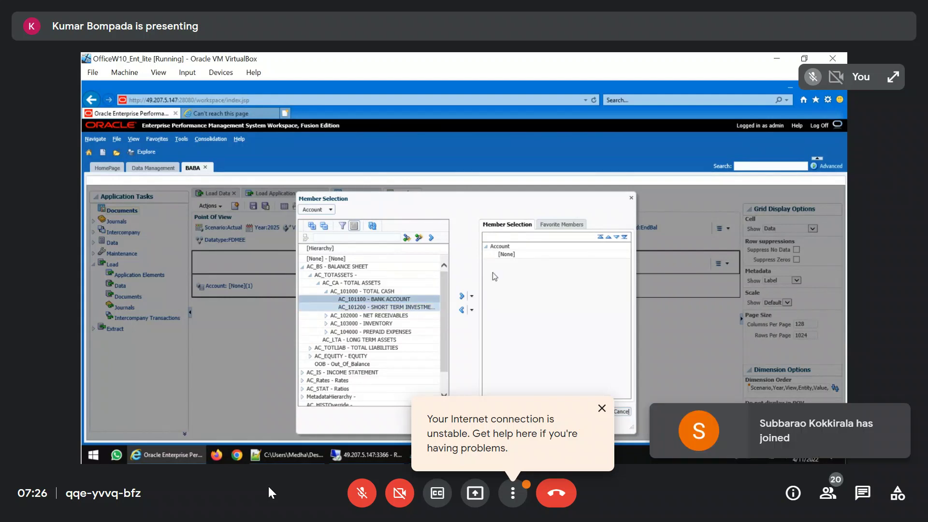
pyautogui.click(473, 310)
pyautogui.click(478, 321)
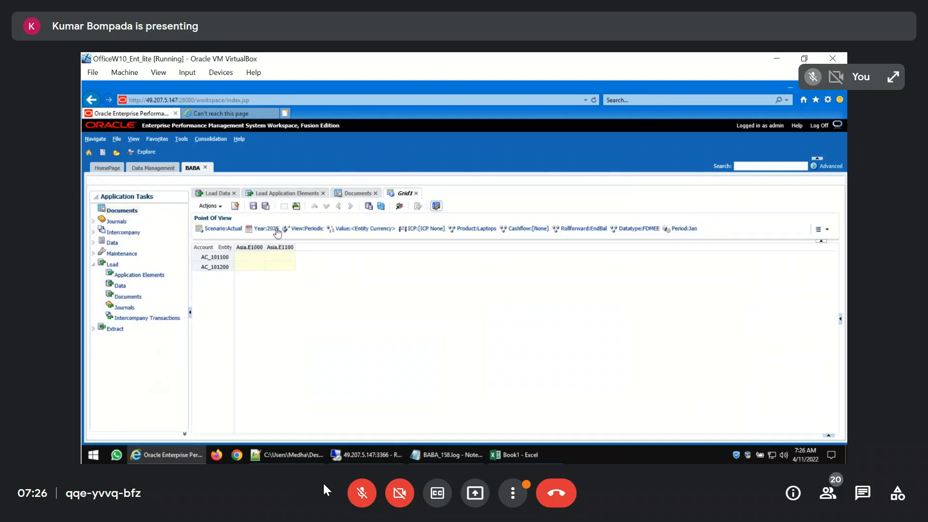
pyautogui.click(362, 494)
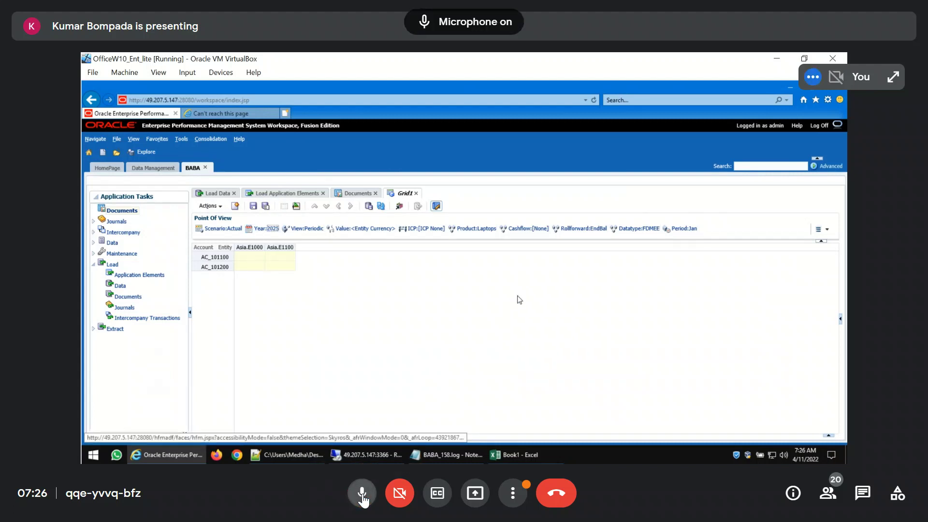
pyautogui.click(363, 498)
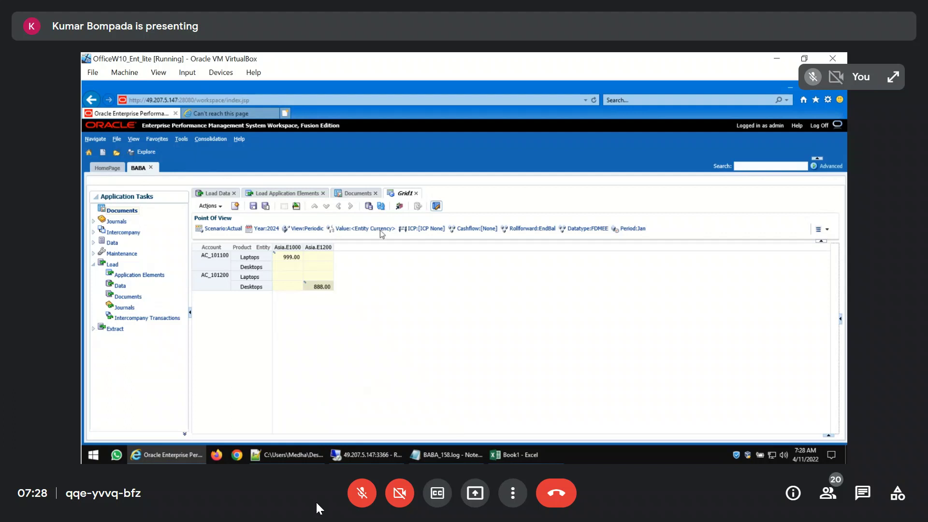
# Close the browser page for the ODI console that cannot be reached
pyautogui.click(250, 115)
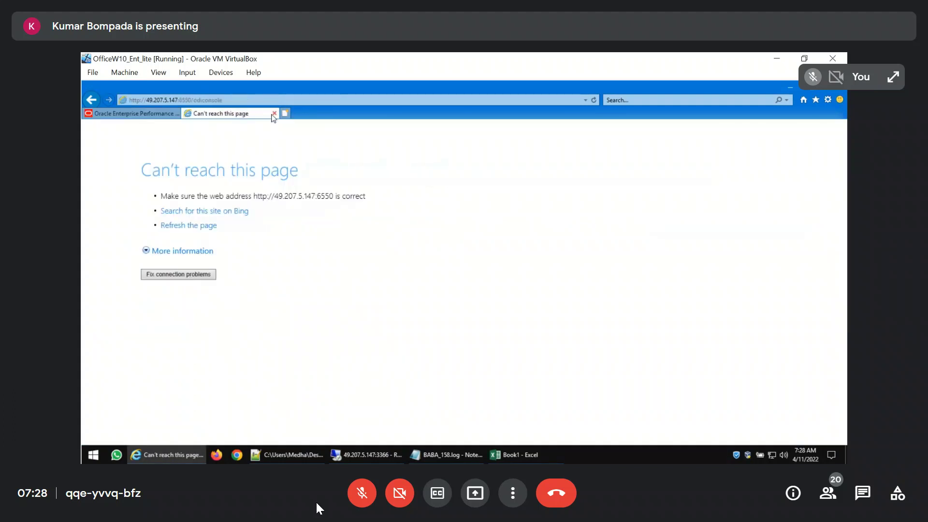
pyautogui.click(274, 113)
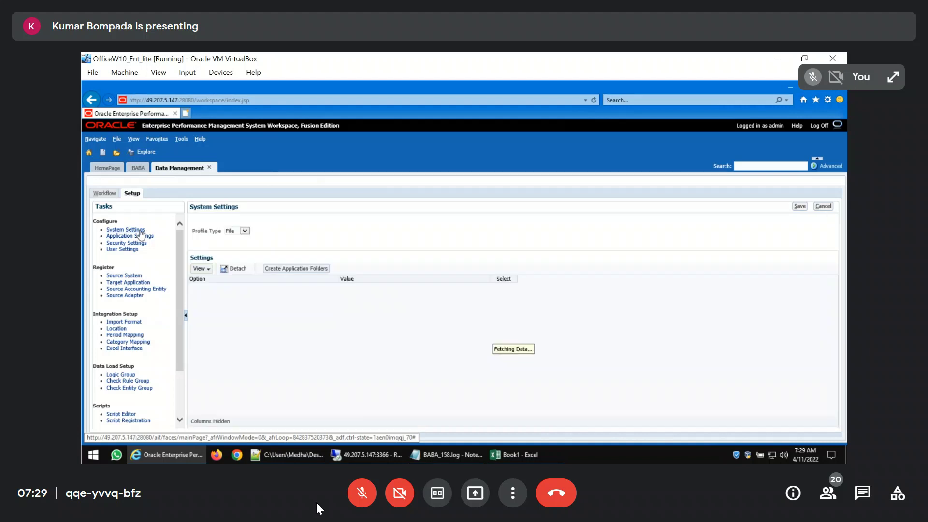
# Try to copy the application root folder path from System Settings into the BABA Application Settings
pyautogui.click(416, 288)
pyautogui.hotkey('ctrl', 'c')
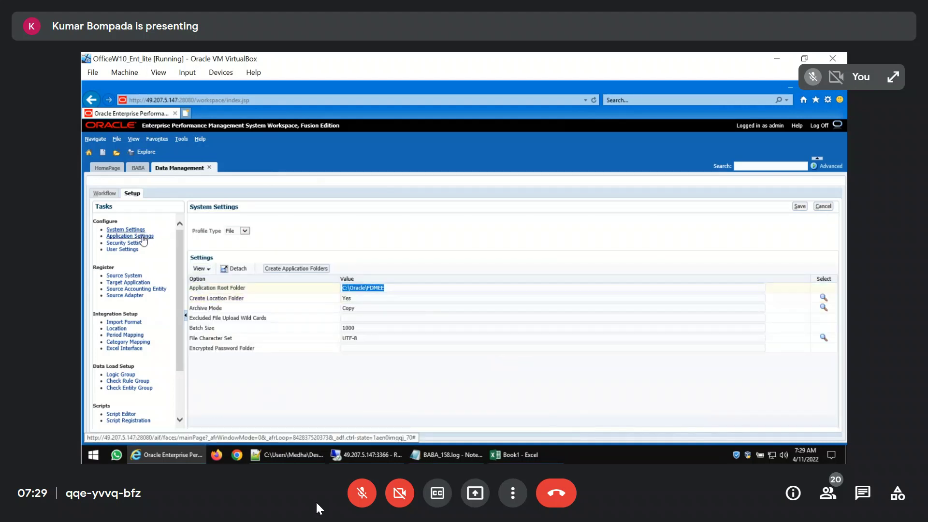
pyautogui.click(143, 236)
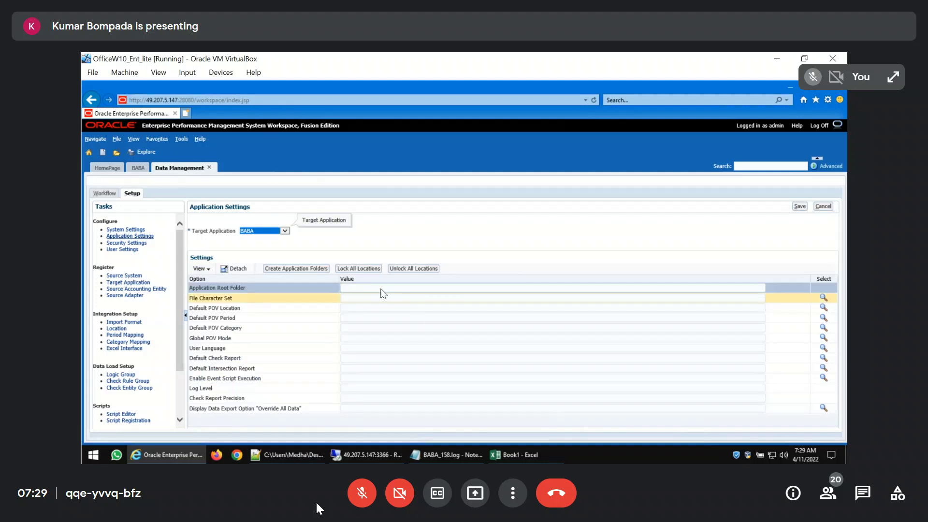
pyautogui.click(382, 289)
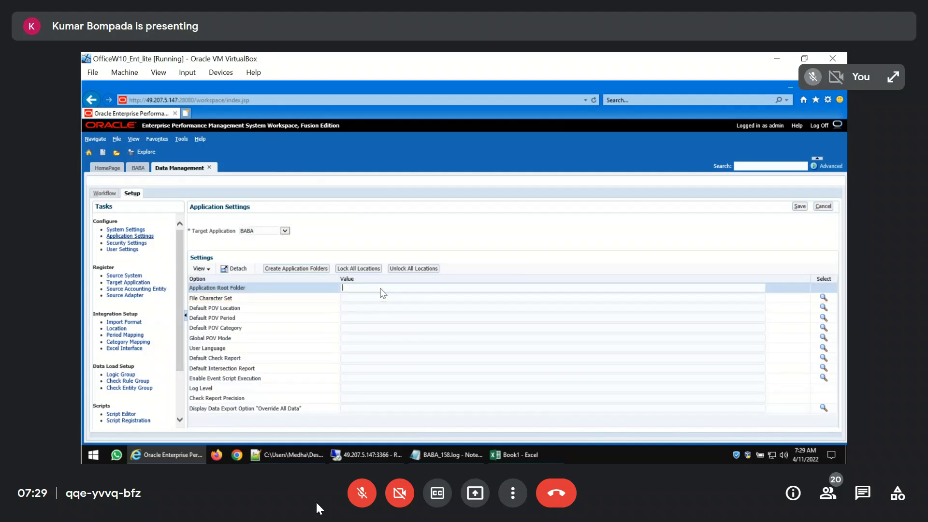
# Copy the root folder path from System Settings, set BABA's application root folder to C:\Oracle\FDMEE, and save the application settings
pyautogui.click(139, 229)
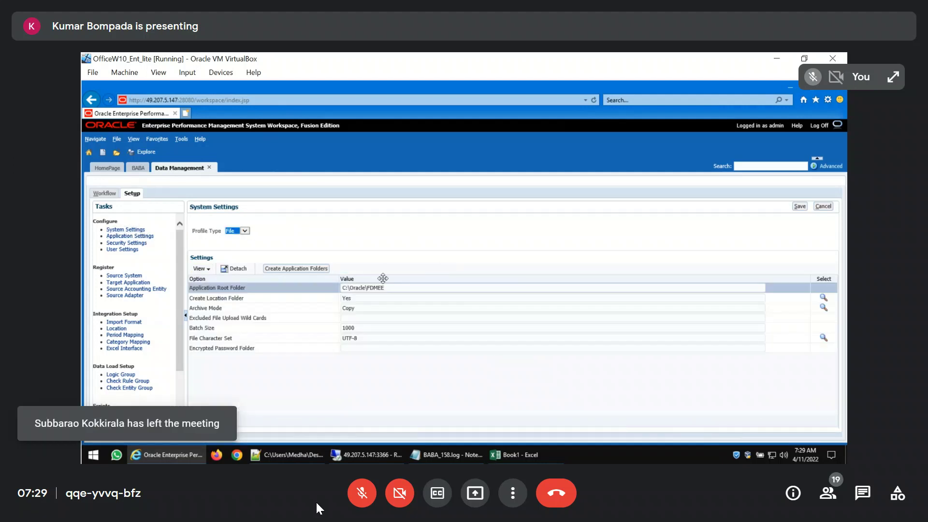
pyautogui.click(411, 288)
pyautogui.hotkey('ctrl', 'a')
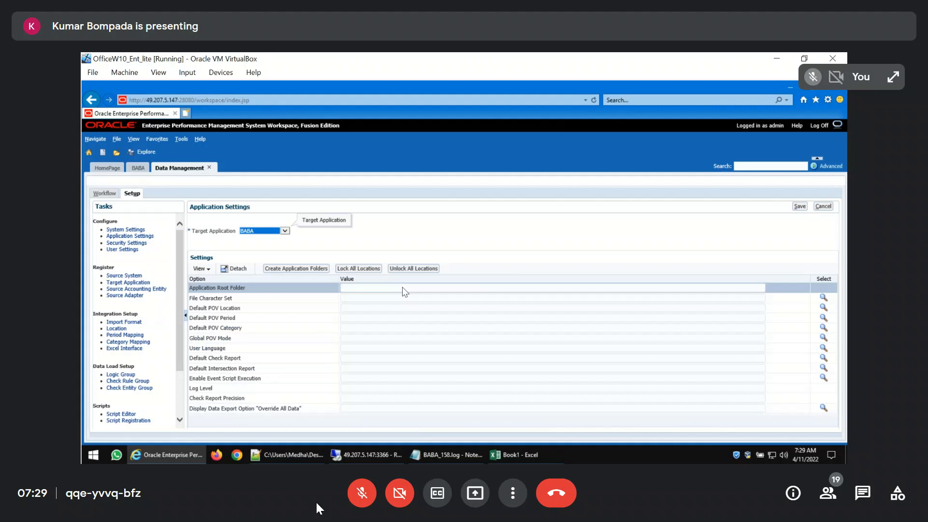
pyautogui.hotkey('ctrl', 'v')
pyautogui.click(800, 207)
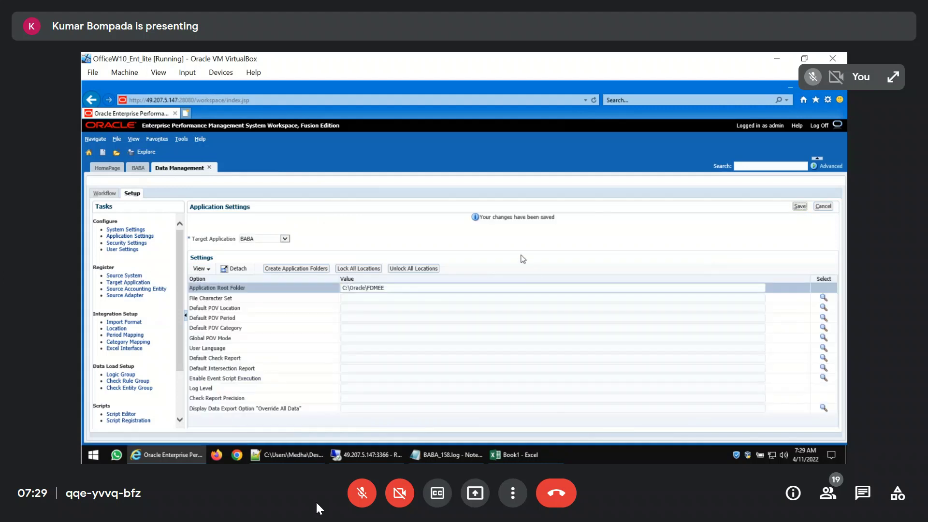
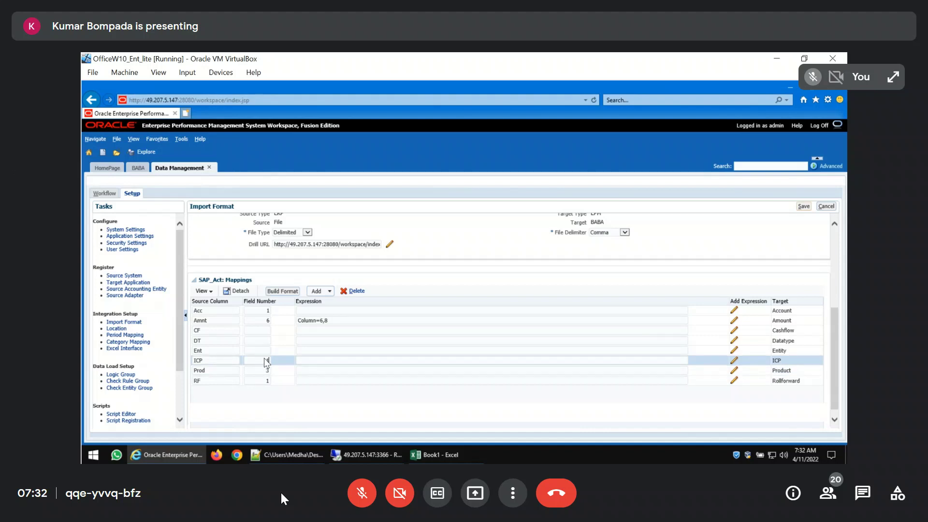
# Try to save SAP_Act's mappings with field number 2 for Ent and 1 for DT and CF
pyautogui.write('2')
pyautogui.click(260, 342)
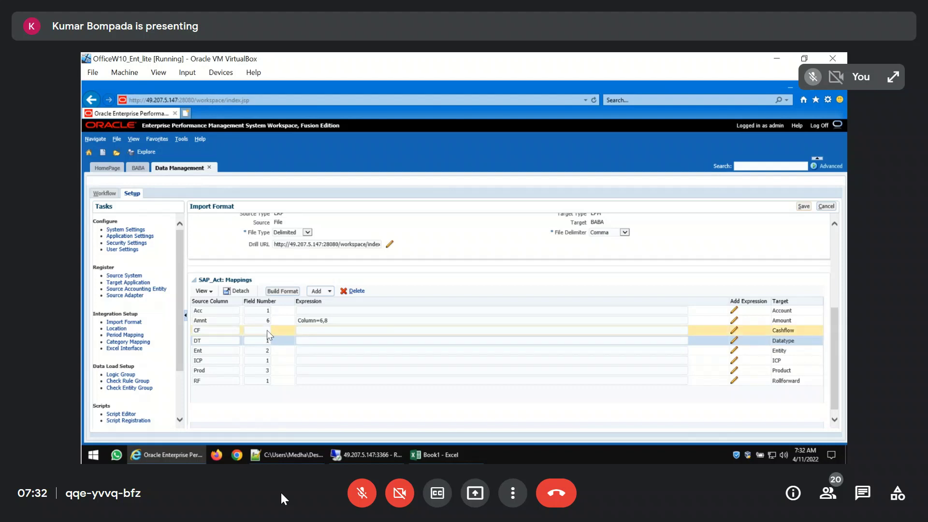
pyautogui.click(266, 330)
pyautogui.write('1')
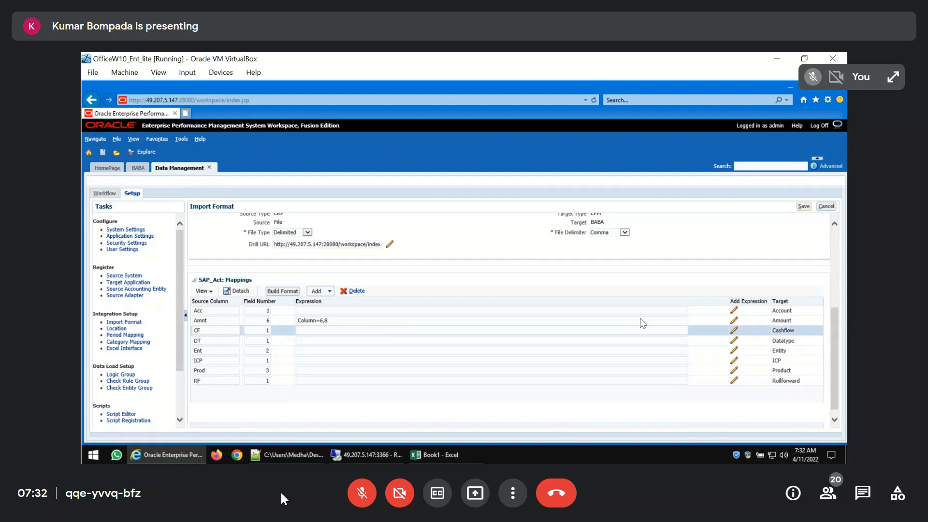
pyautogui.click(803, 207)
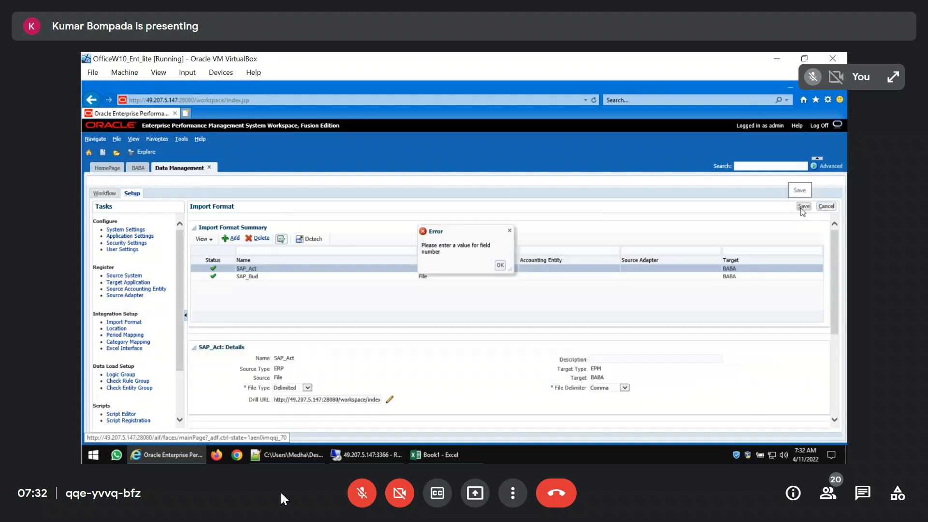
pyautogui.click(500, 265)
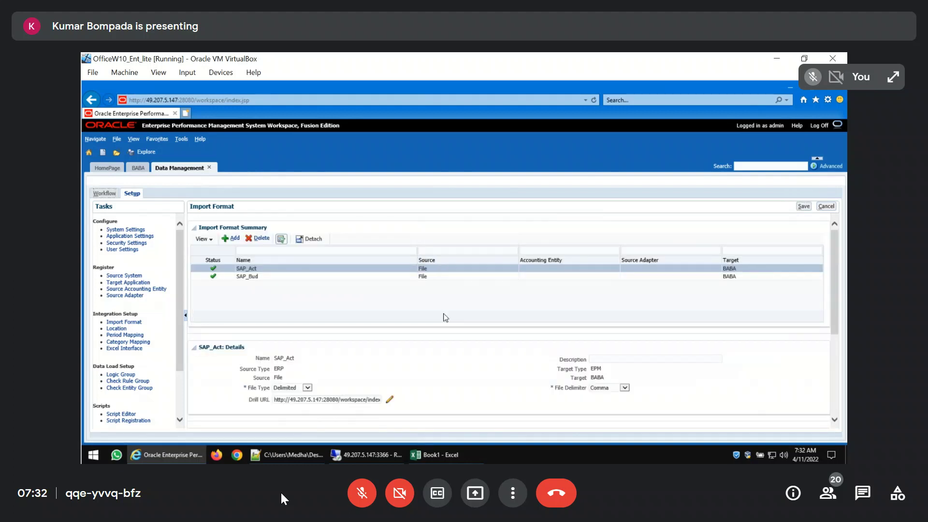
# Set the field number to 1 for the RF, CF and DT source columns in the SAP_Act mappings
pyautogui.scroll(-4, 380, 338)
pyautogui.write('1')
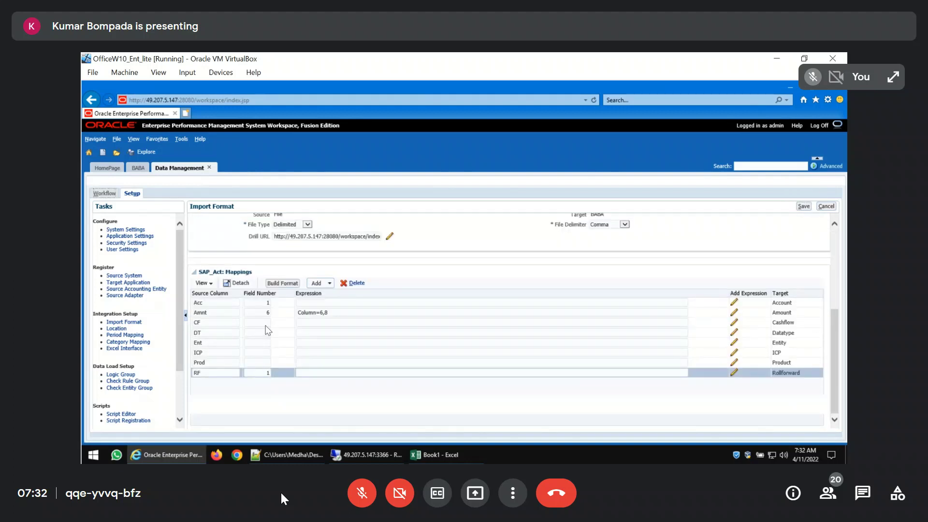
pyautogui.click(266, 324)
pyautogui.write('1')
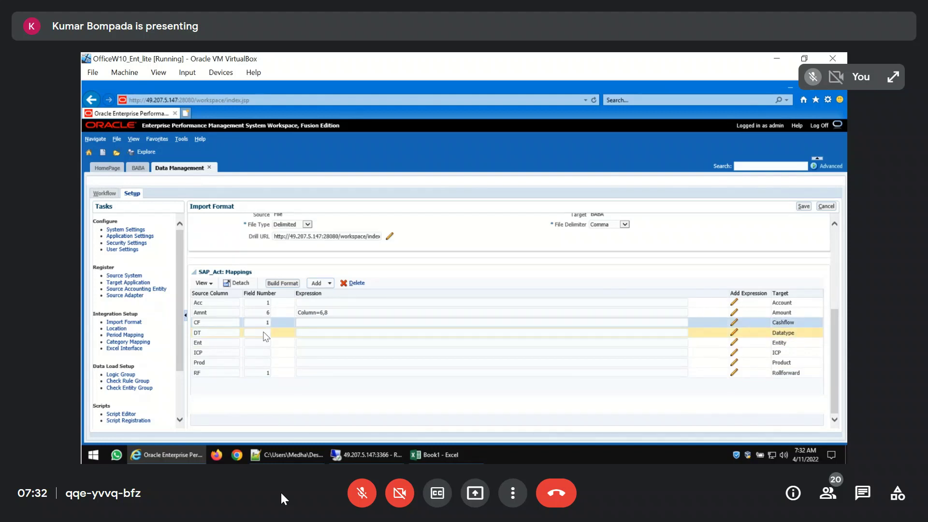
pyautogui.click(265, 333)
pyautogui.write('1')
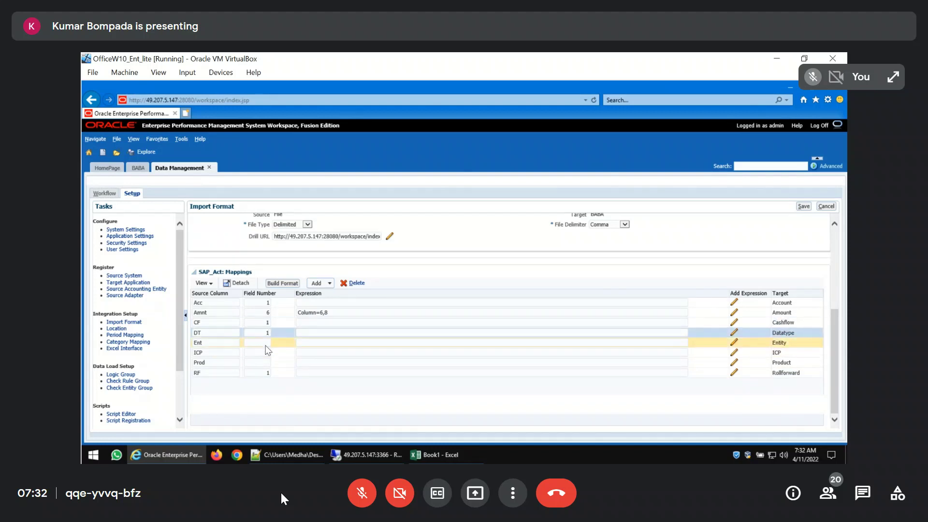
# Set the field numbers to 2 for Ent, 1 for ICP and 3 for Prod, and save the SAP_Act import format
pyautogui.click(266, 344)
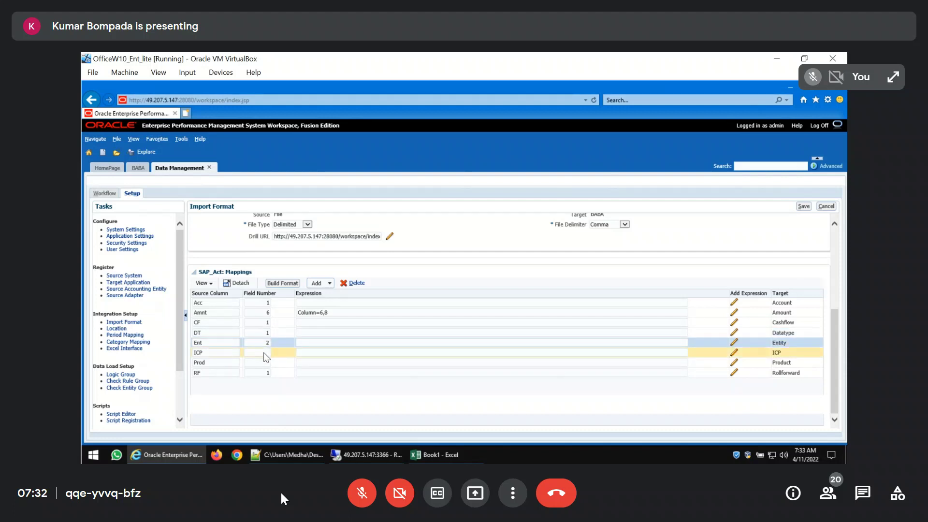
pyautogui.click(265, 354)
pyautogui.click(262, 364)
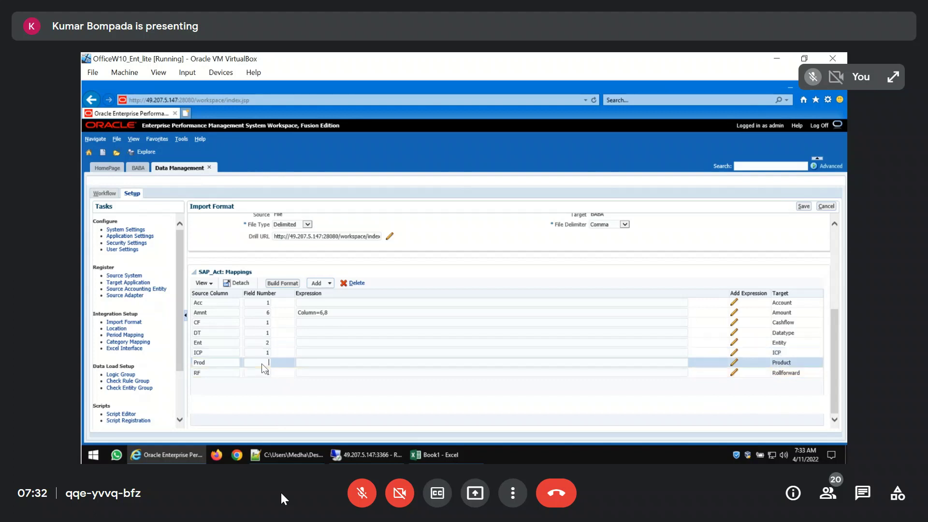
pyautogui.write('3')
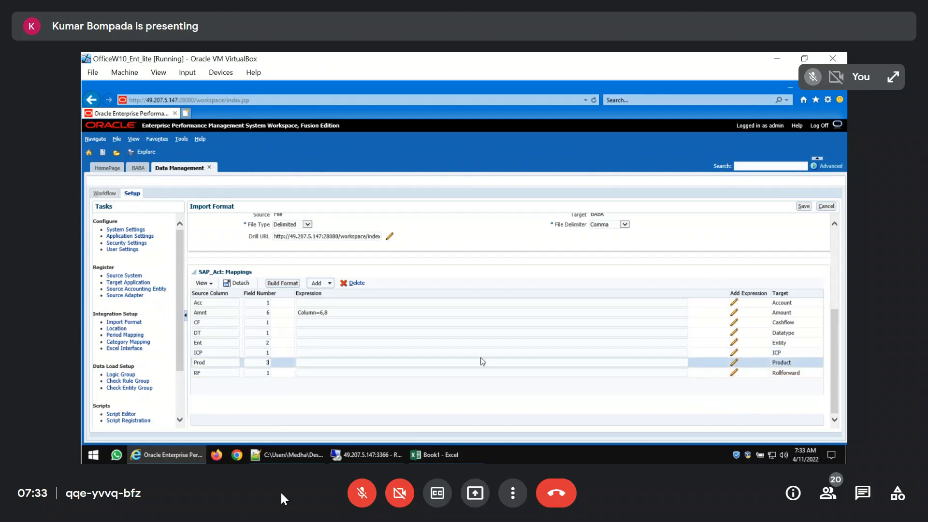
pyautogui.click(804, 209)
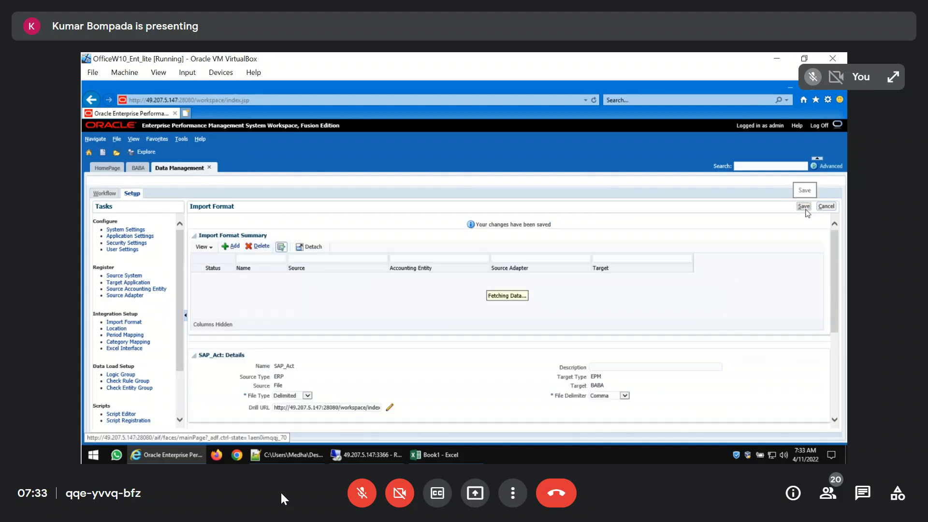
# Enter the expression [None] for CF and FDMEE for DT in the SAP_Act mappings
pyautogui.scroll(-2, 536, 329)
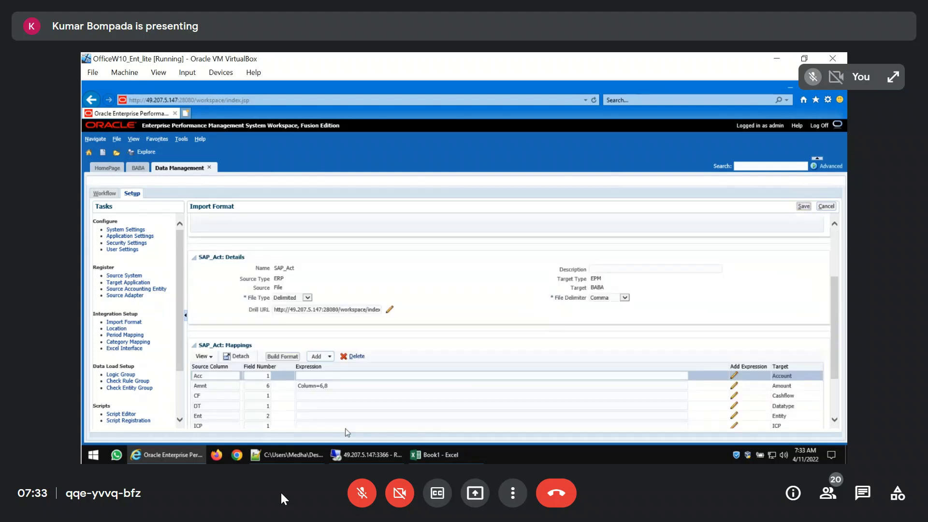
pyautogui.click(319, 395)
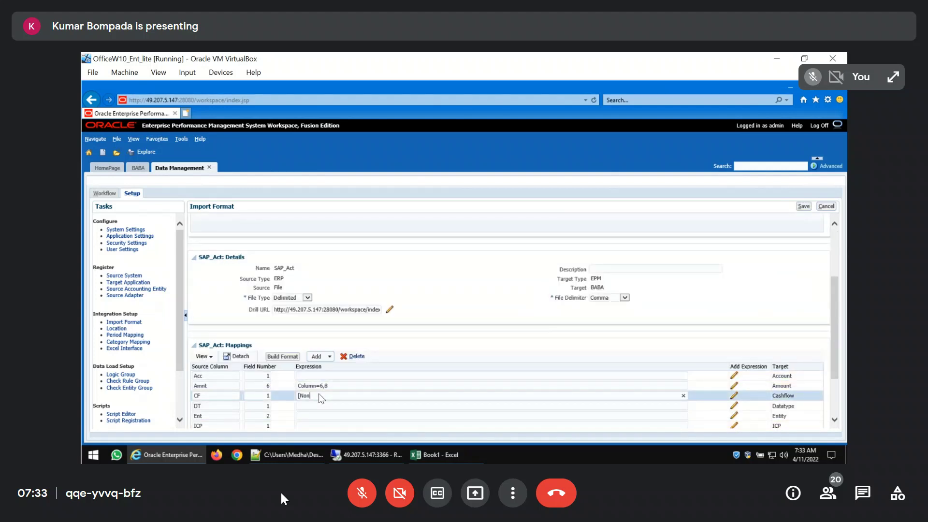
pyautogui.scroll(-3, 318, 395)
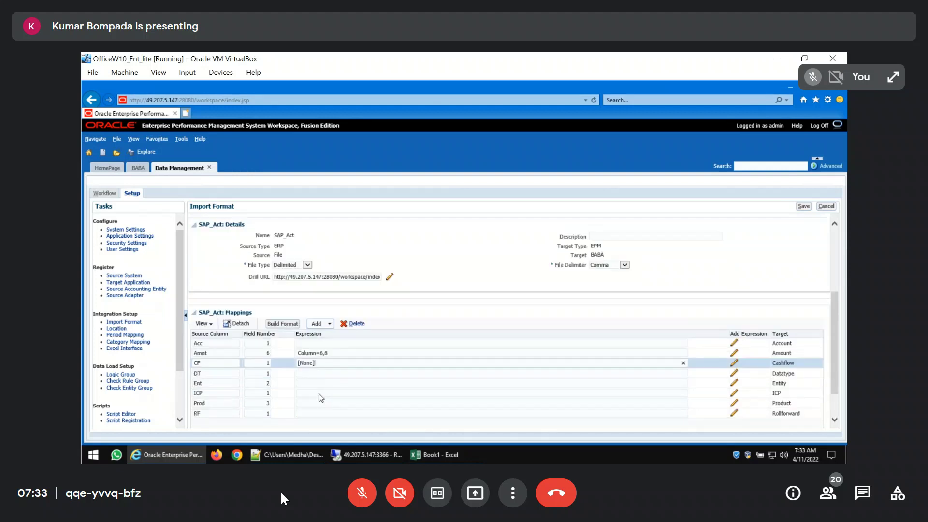
pyautogui.click(315, 342)
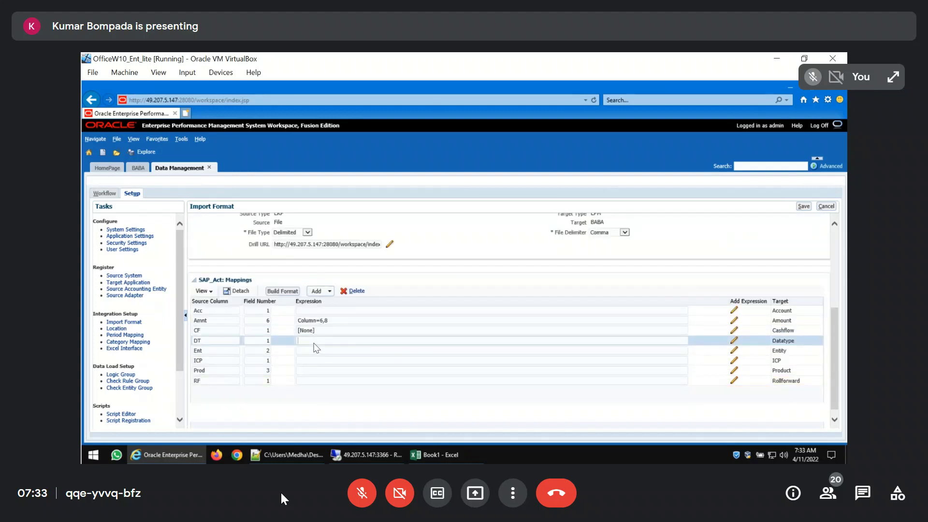
pyautogui.write('FDMEE')
# Enter the expression [ICP None] for ICP and EndBal for RF, then save the SAP_Act import format and review its mappings
pyautogui.click(314, 350)
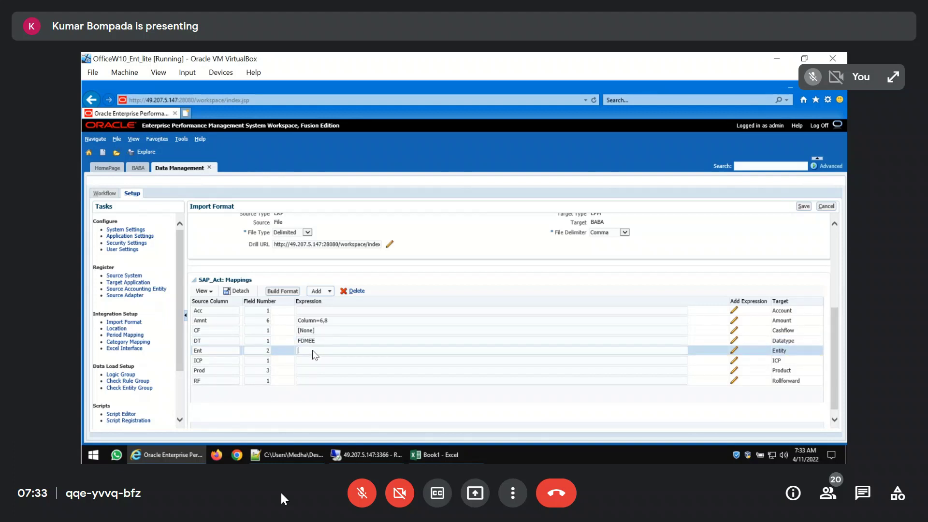
pyautogui.click(305, 360)
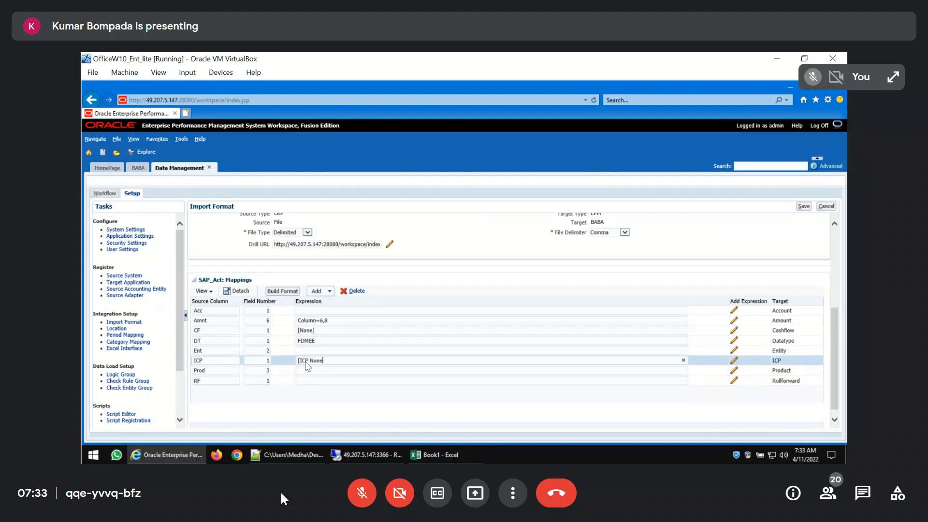
pyautogui.click(309, 370)
pyautogui.click(311, 382)
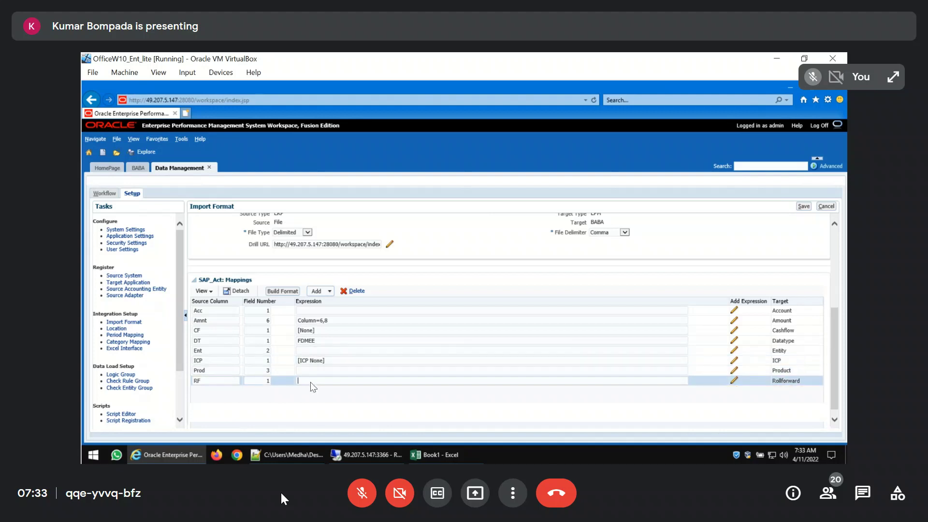
pyautogui.write('EndBal')
pyautogui.click(803, 206)
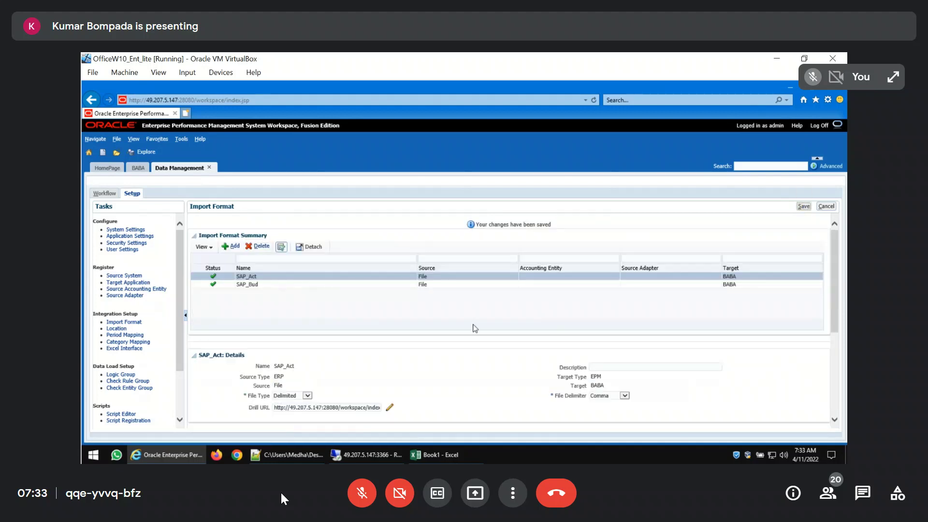
pyautogui.scroll(-3, 476, 331)
pyautogui.scroll(-1, 476, 331)
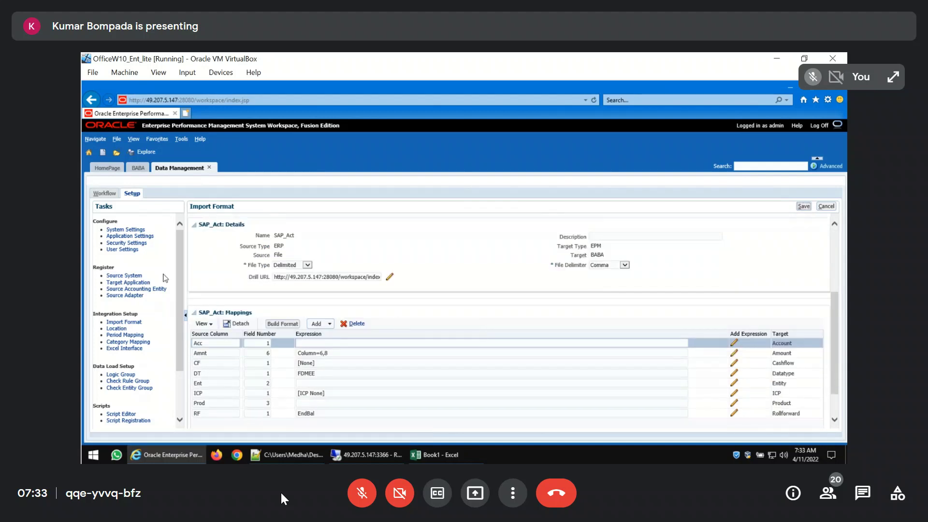
# Add a data load rule named SAP_Bud with the Budget category for the SAP_Loc location
pyautogui.click(104, 193)
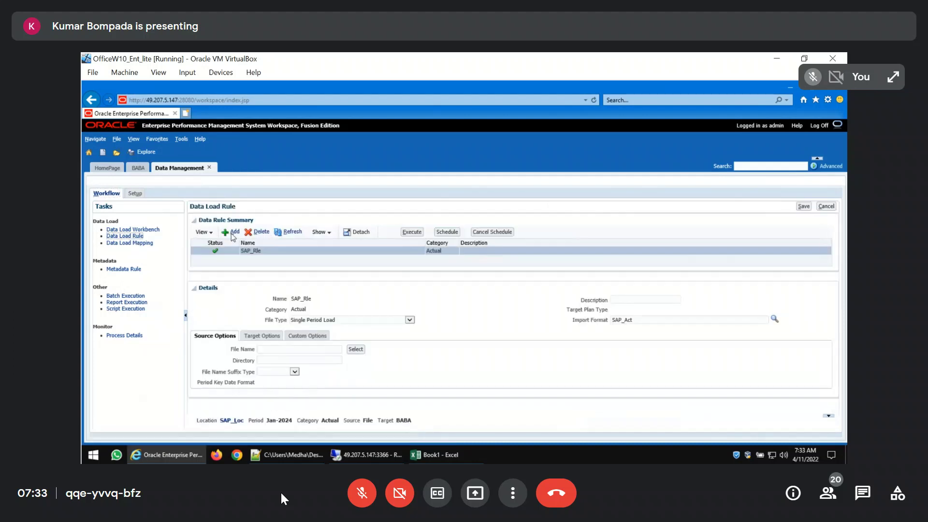
pyautogui.click(235, 237)
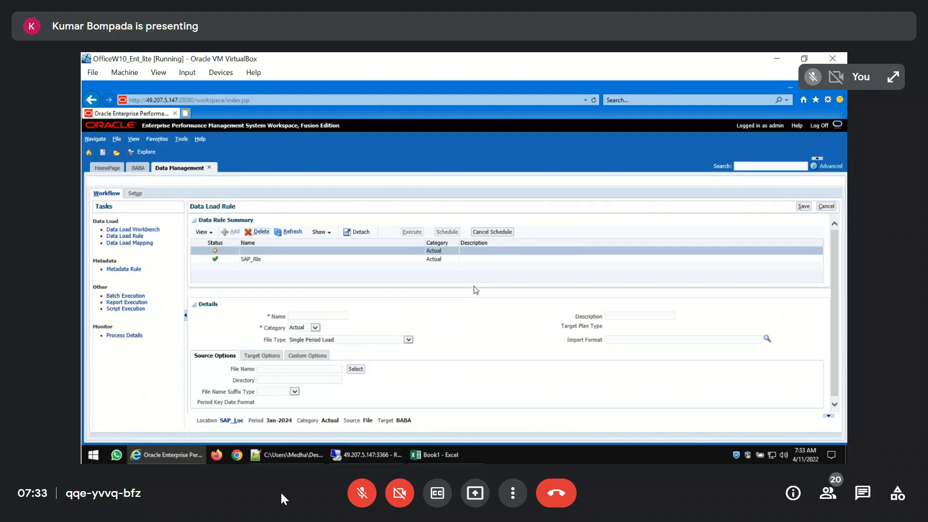
pyautogui.click(323, 315)
pyautogui.write('SAP_Bud')
pyautogui.click(315, 328)
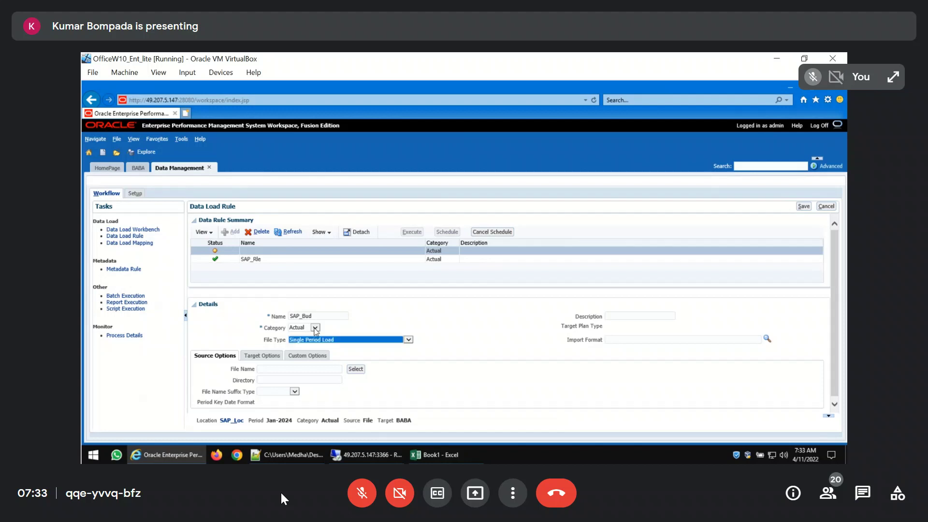
pyautogui.click(315, 329)
pyautogui.click(315, 329)
pyautogui.click(299, 338)
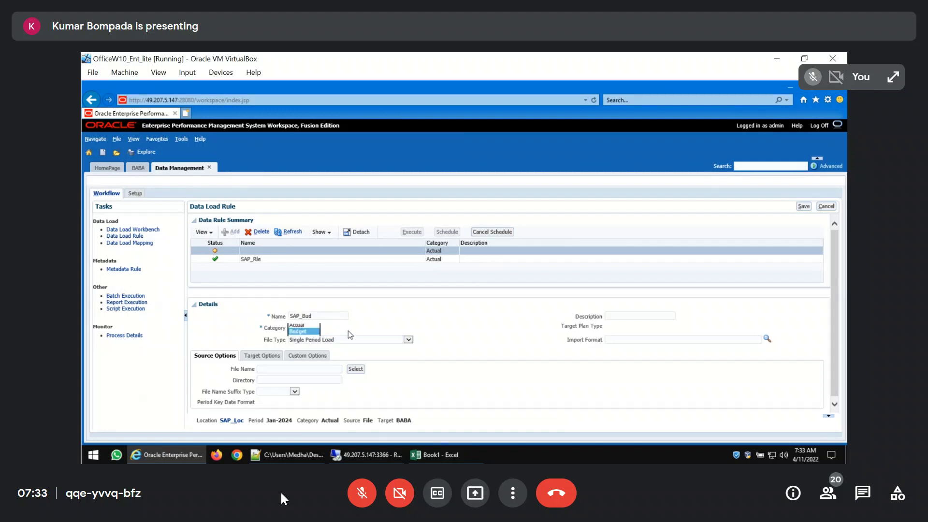
# Set the SAP_Bud rule's file type to Multi-Period Text File (Contiguous Period), choose its import format, and save the rule
pyautogui.click(408, 340)
pyautogui.click(408, 341)
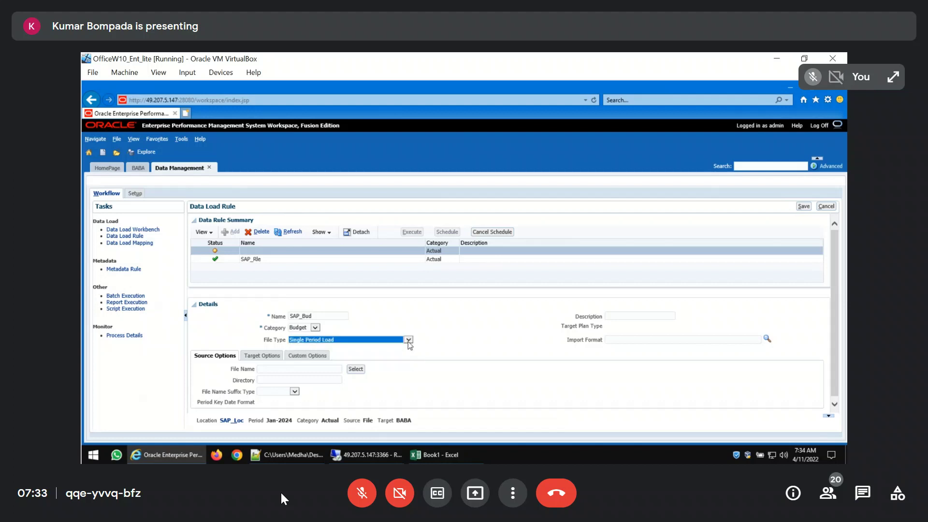
pyautogui.click(409, 341)
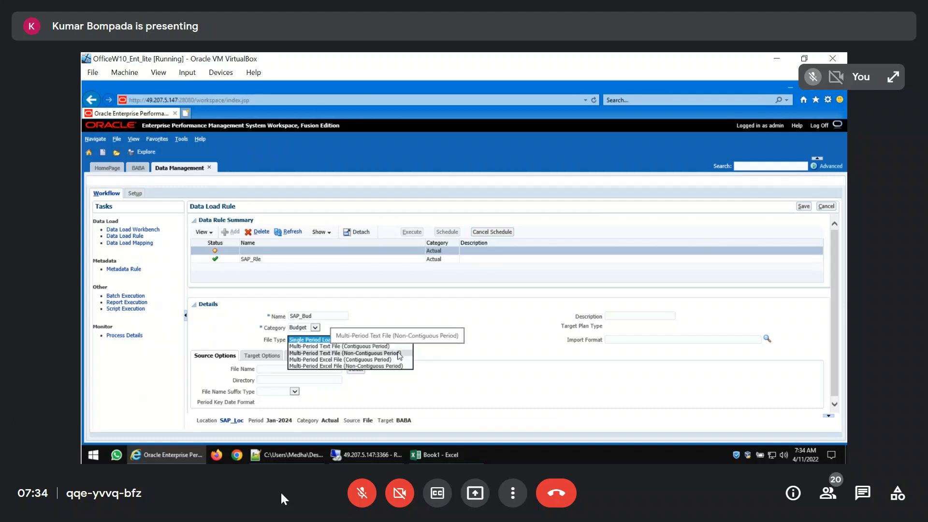
pyautogui.click(372, 347)
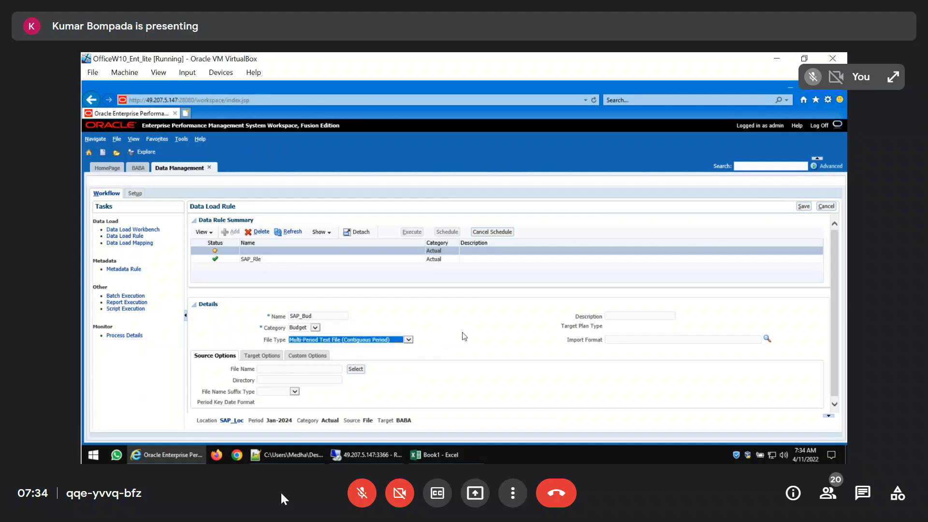
pyautogui.click(462, 333)
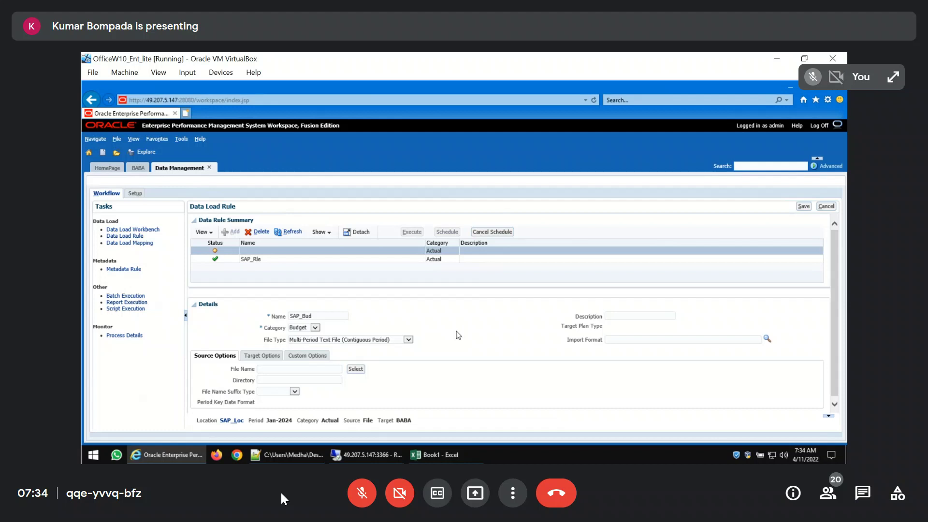
pyautogui.click(767, 340)
pyautogui.click(421, 249)
pyautogui.doubleClick(421, 249)
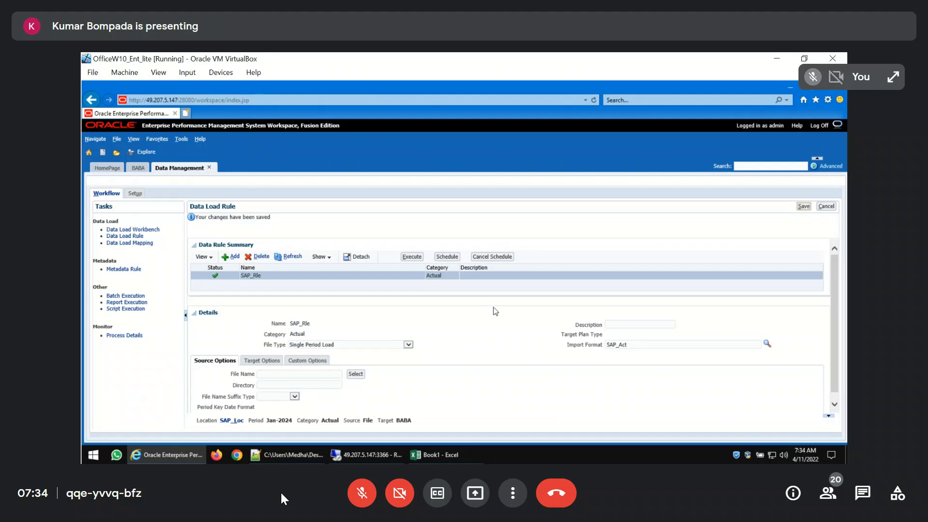
pyautogui.scroll(-1, 481, 354)
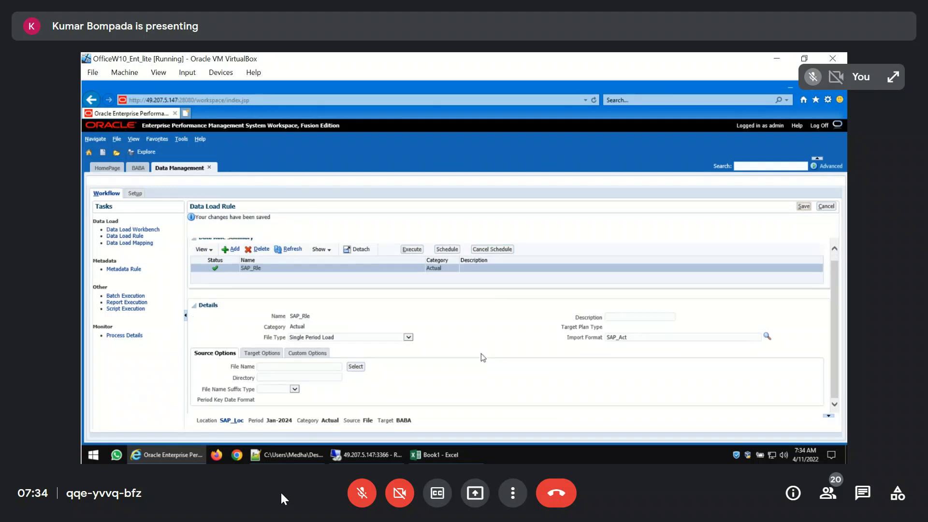
pyautogui.click(410, 340)
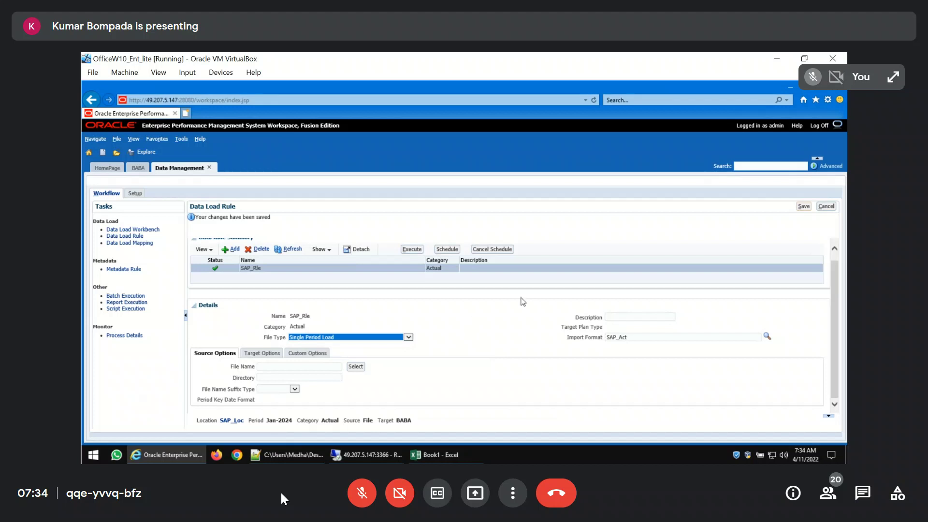
pyautogui.click(825, 209)
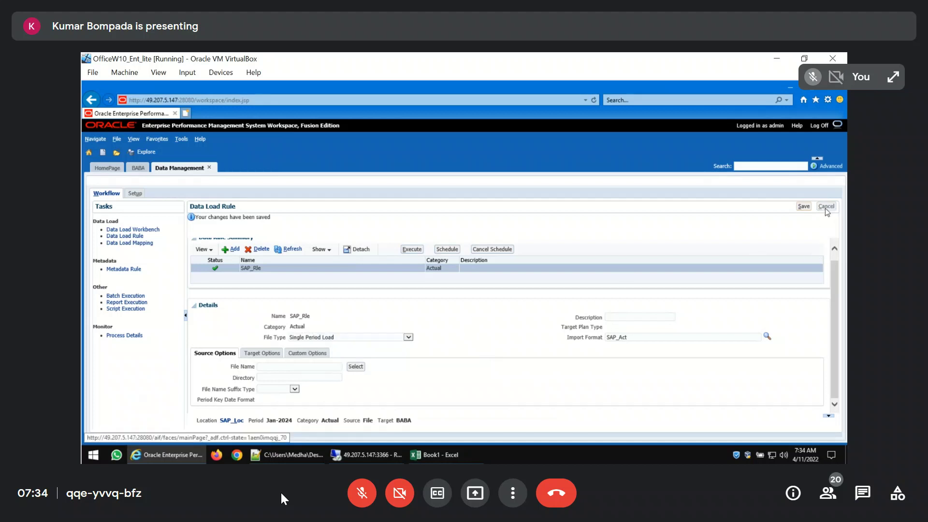
# Change the point of view category to Budget for SAP_Loc and set it as the default
pyautogui.click(230, 423)
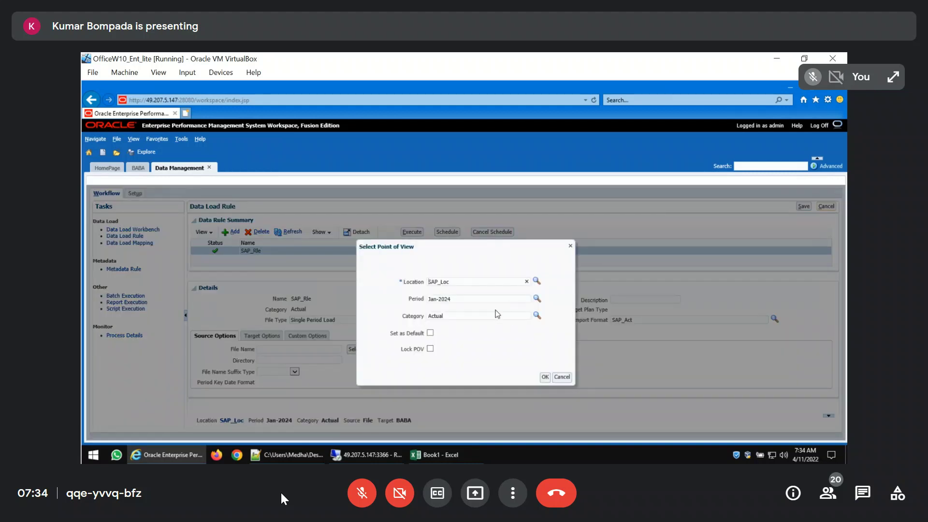
pyautogui.click(536, 315)
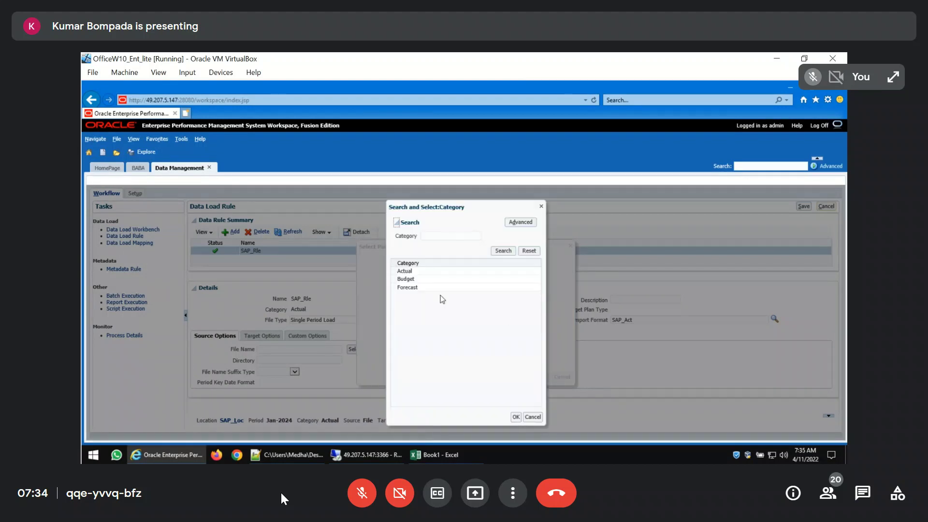
pyautogui.click(406, 279)
pyautogui.click(515, 417)
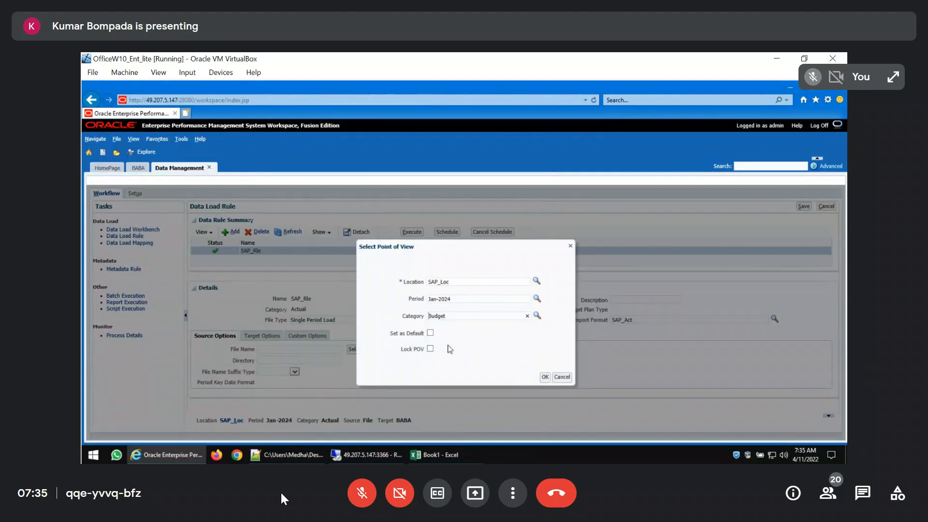
pyautogui.click(431, 334)
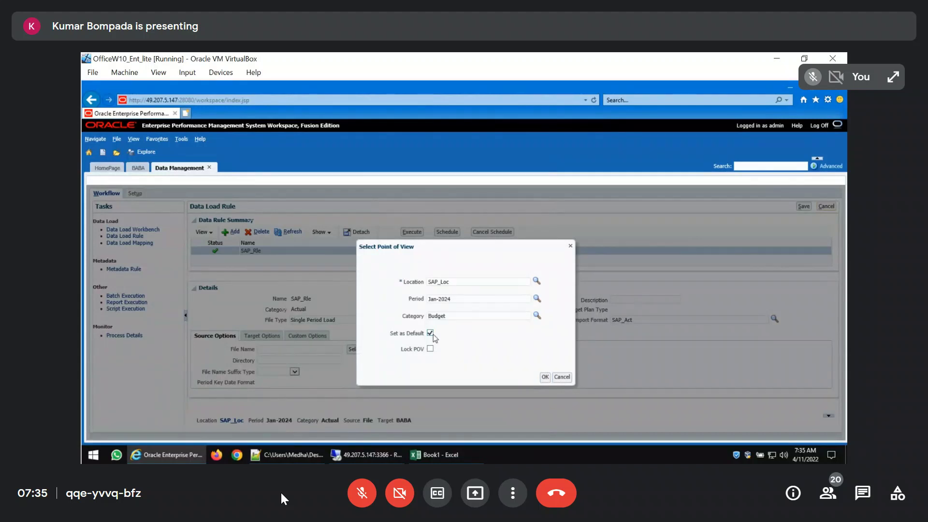
pyautogui.click(544, 377)
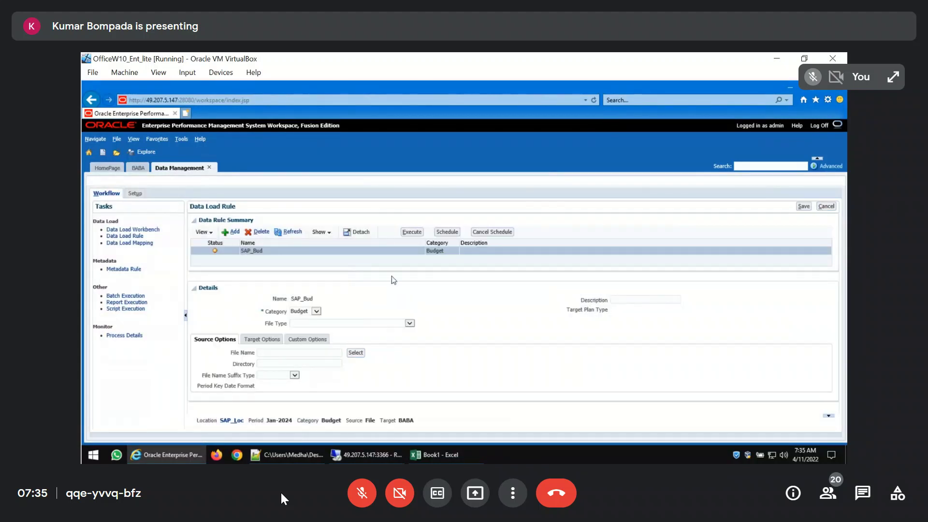
# Set the SAP_Bud rule's file type to Multi-Period Text File (Contiguous Period) and save the rule
pyautogui.click(411, 323)
pyautogui.click(413, 325)
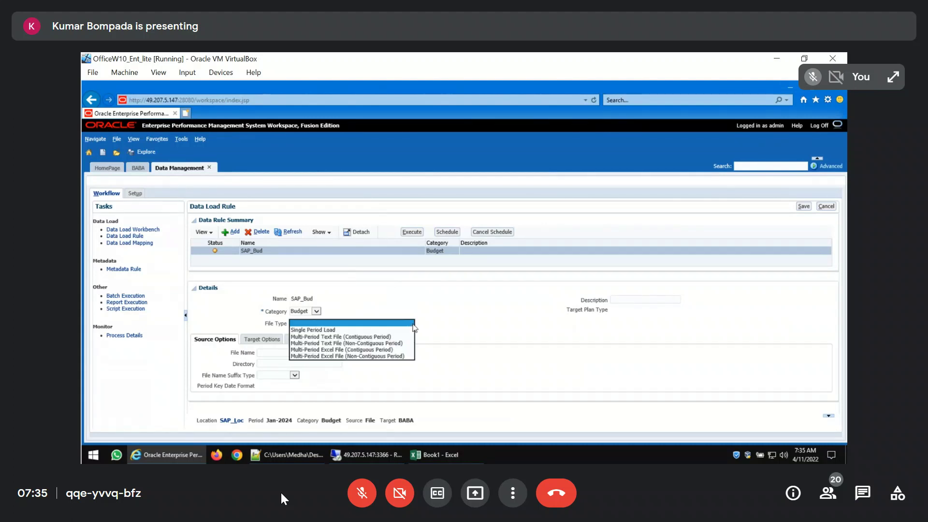
pyautogui.click(390, 336)
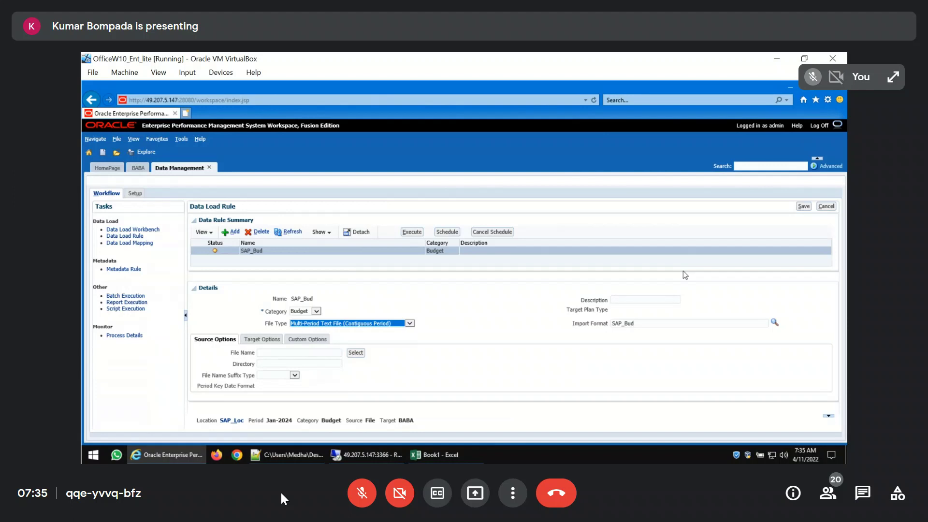
pyautogui.click(805, 208)
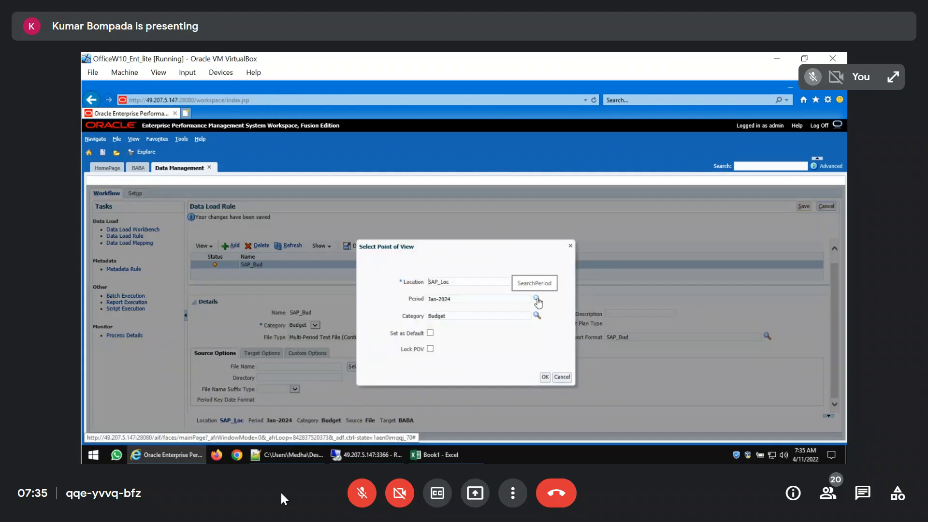
# Change the point of view period to Jan-2018 and set it as the default
pyautogui.click(537, 299)
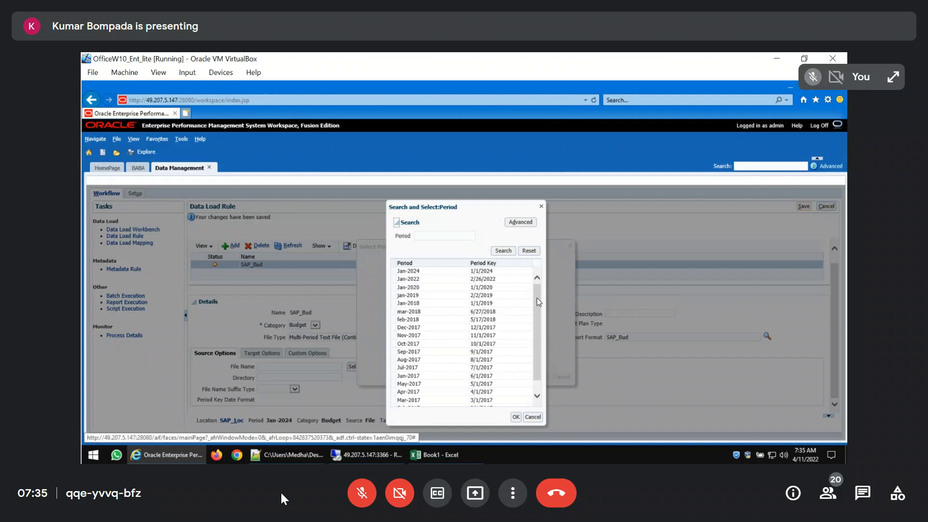
pyautogui.click(516, 417)
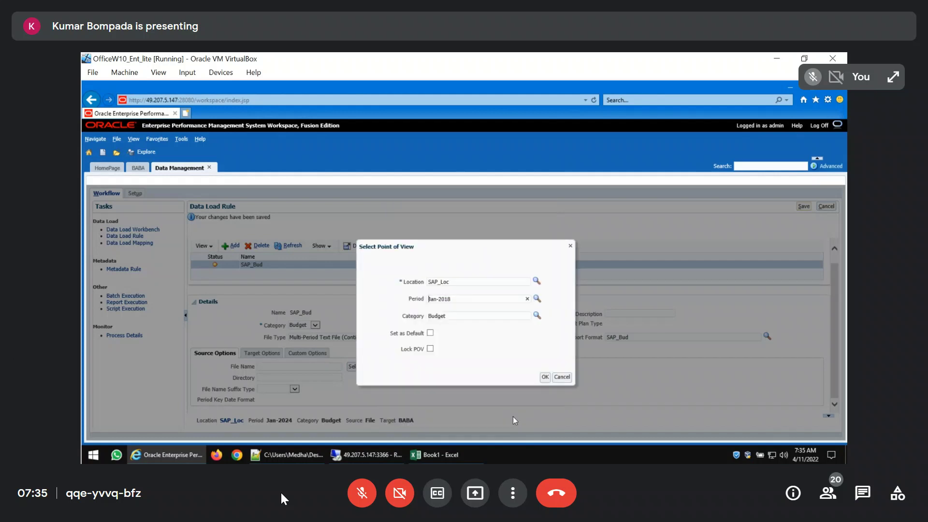
pyautogui.click(430, 333)
pyautogui.click(544, 377)
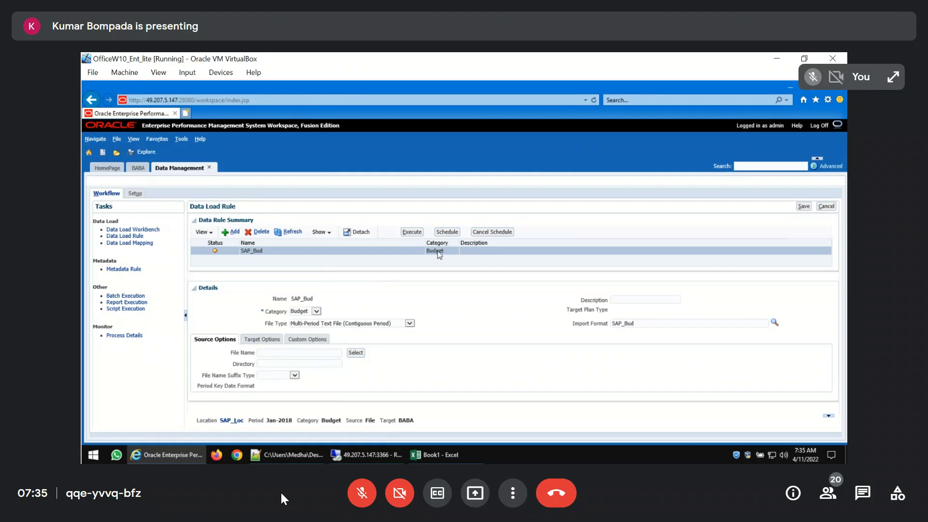
# Open MyData_09Apr2022.txt from the desktop in Notepad++ and replace the first row's amount with 111,222,333
pyautogui.press('super+d')
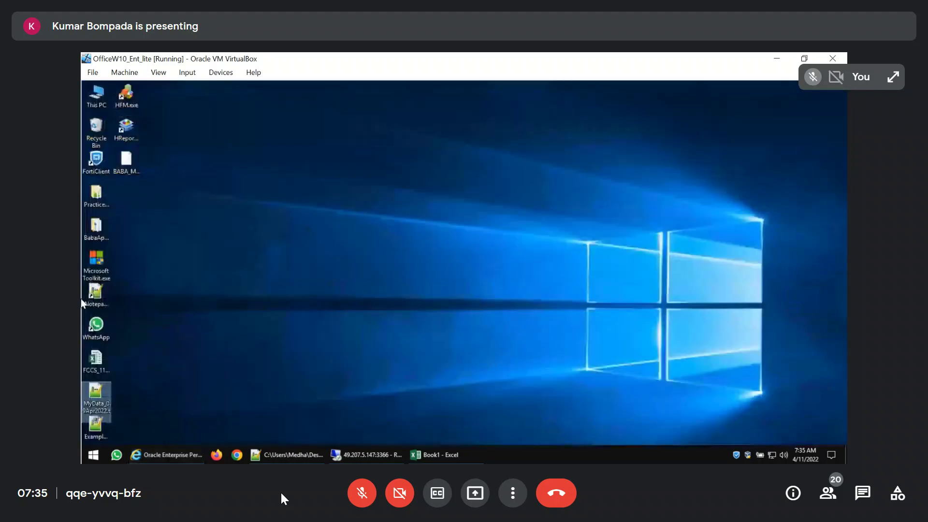
pyautogui.doubleClick(95, 392)
pyautogui.click(279, 136)
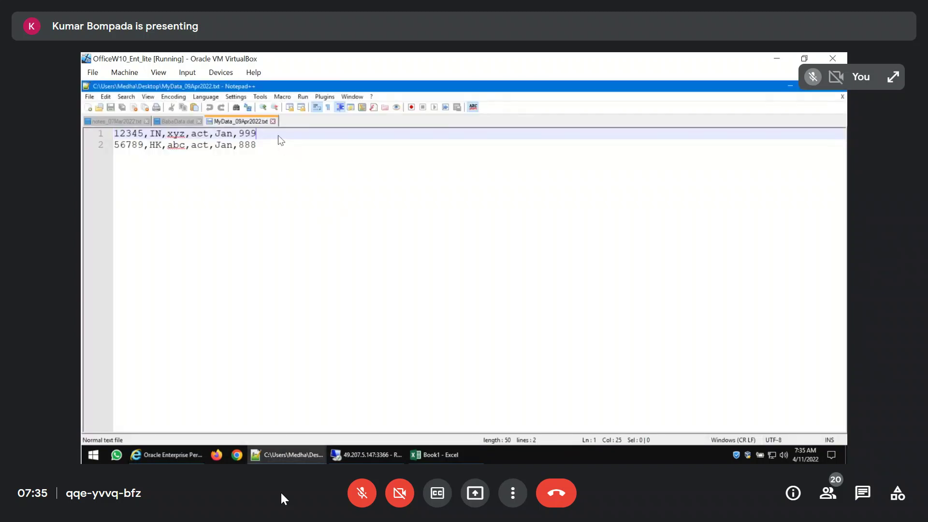
pyautogui.hotkey('shift', 'Left')
pyautogui.write('111,222,333')
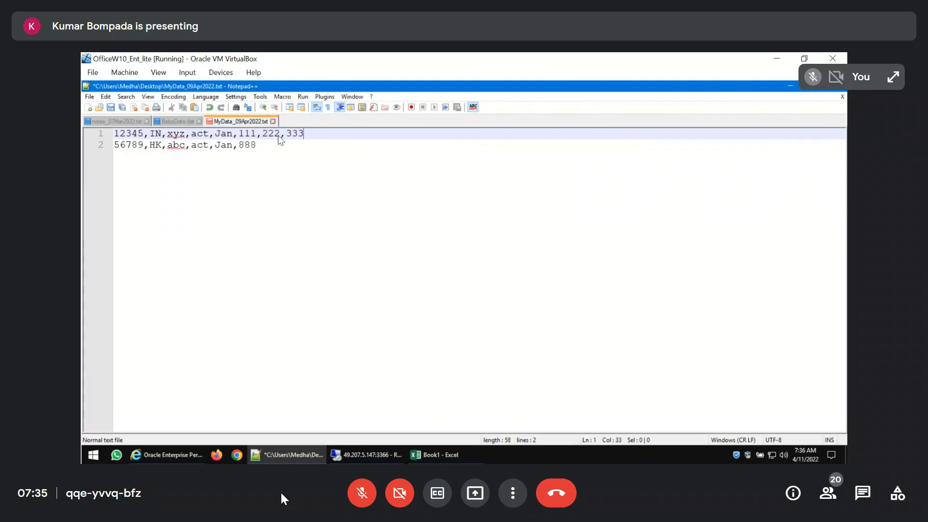
# Replace the second row's amount in the data file with 444,555,666
pyautogui.press('Down')
pyautogui.hotkey('shift', 'Left')
pyautogui.hotkey('shift', 'Left')
pyautogui.hotkey('shift', 'Left')
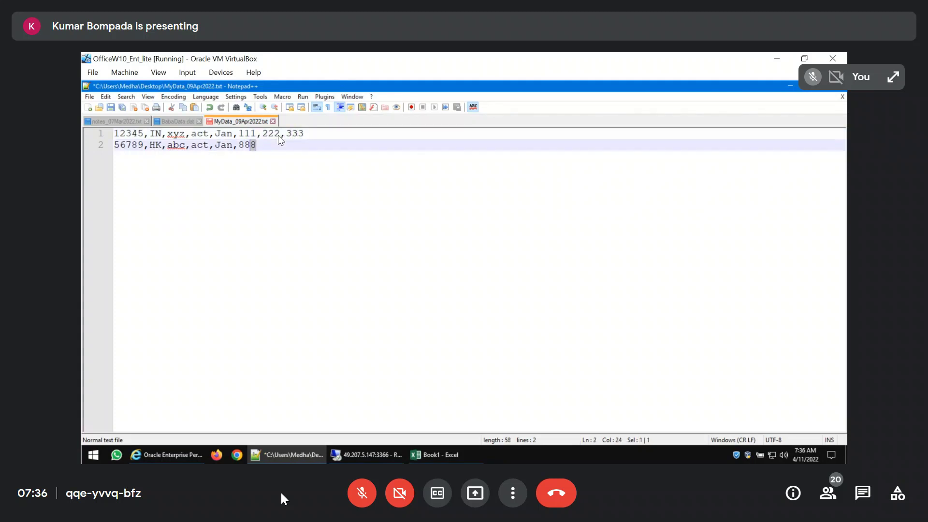
pyautogui.write('444,555,666')
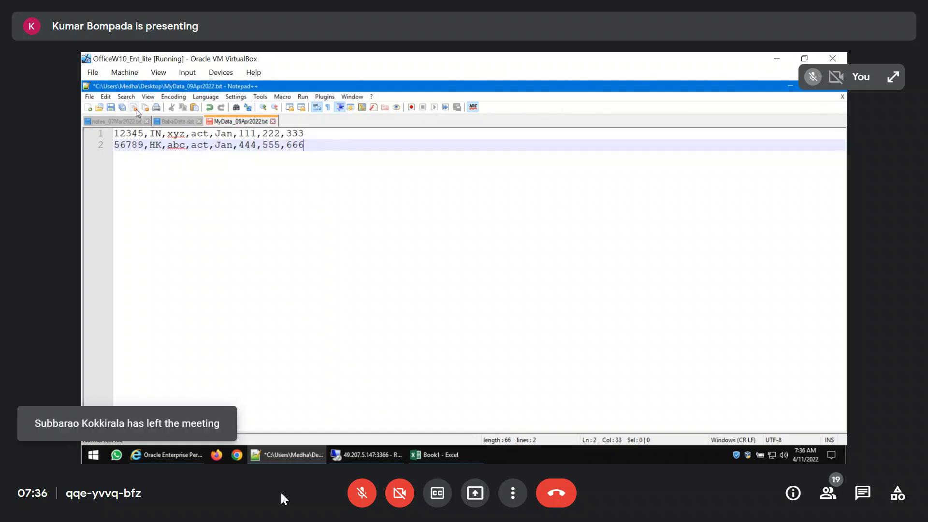
# Save the edited data file to the Desktop under the new name MyData_Budget.txt
pyautogui.click(89, 97)
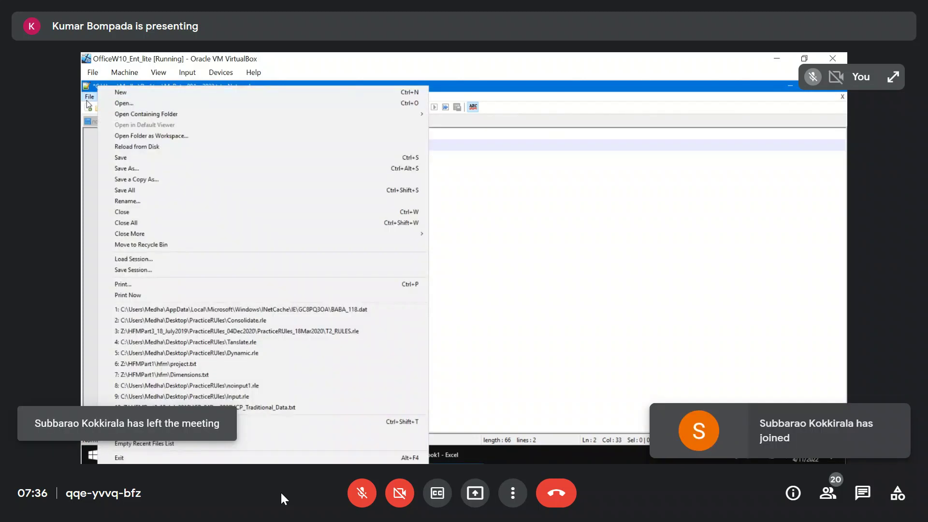
pyautogui.click(126, 168)
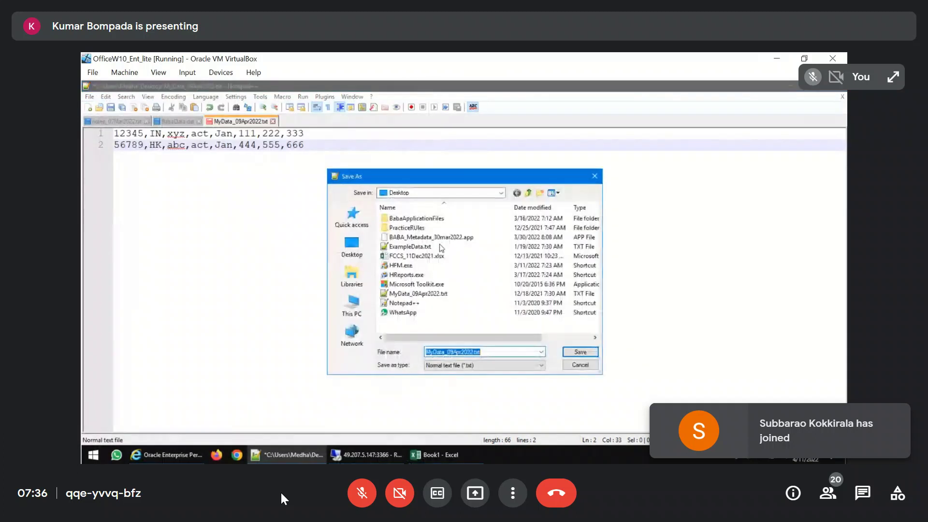
pyautogui.click(352, 249)
pyautogui.click(507, 353)
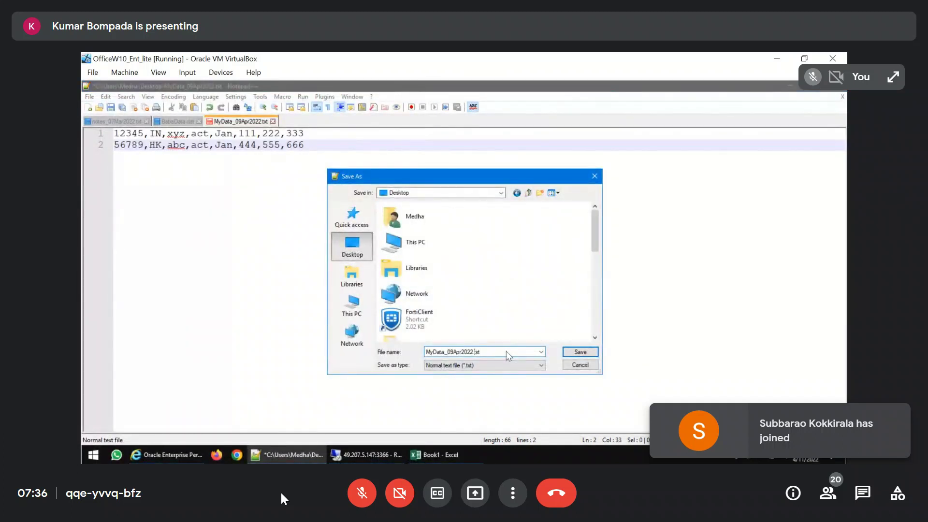
pyautogui.press('Left')
pyautogui.hotkey('ctrl', 'shift', 'Left')
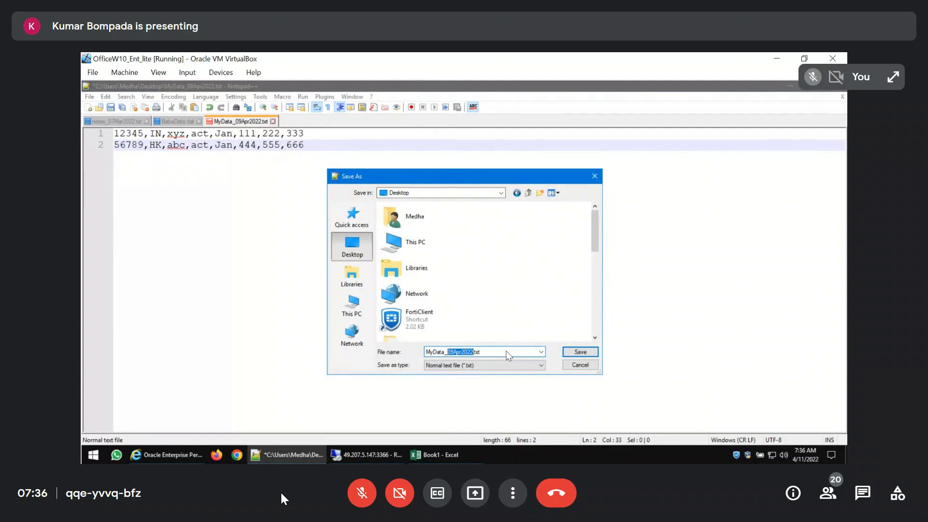
pyautogui.write('Budget')
pyautogui.click(581, 352)
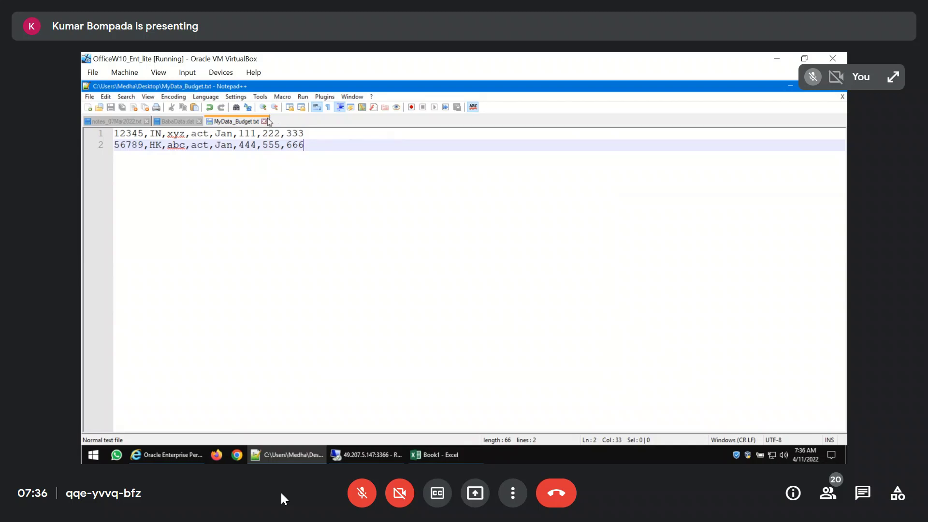
# Switch back to Oracle EPM Workspace and upload MyData_Budget.txt from the Desktop to the FDMEE inbox folder for the SAP_Bud rule
pyautogui.click(169, 455)
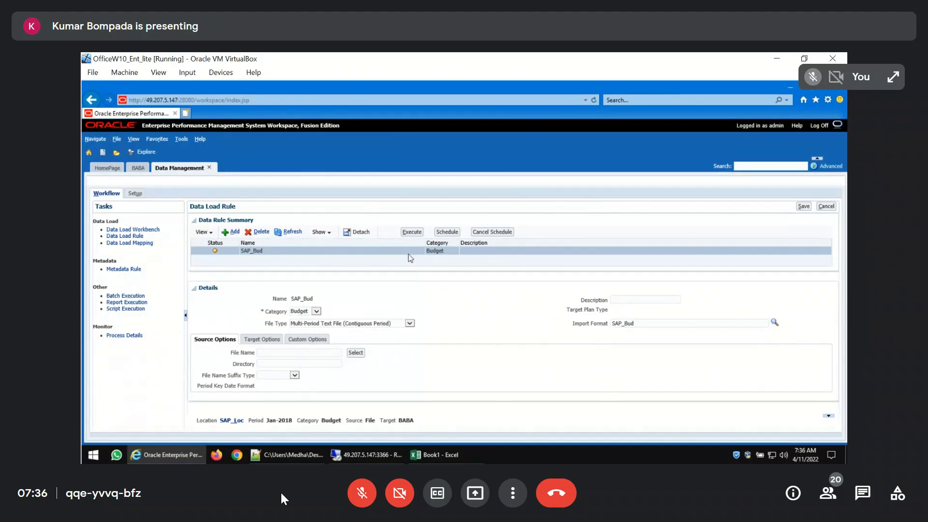
pyautogui.click(357, 353)
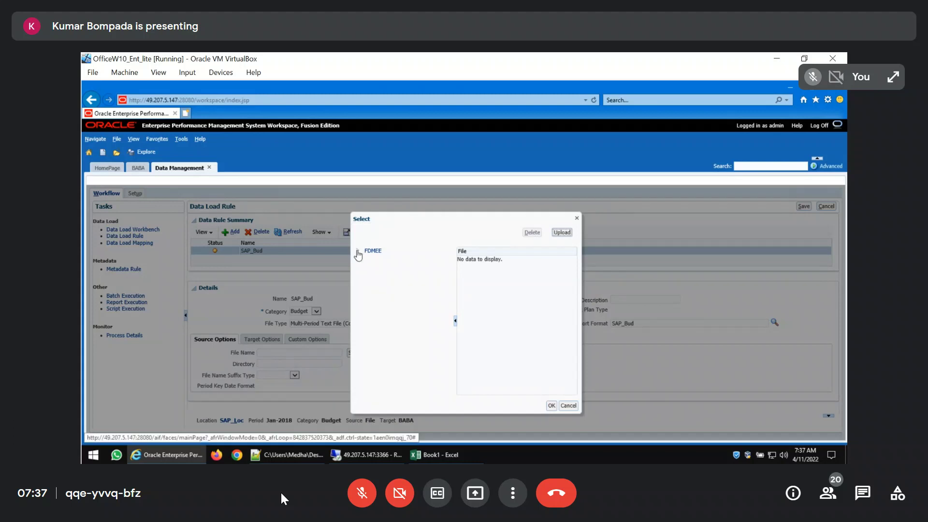
pyautogui.click(357, 250)
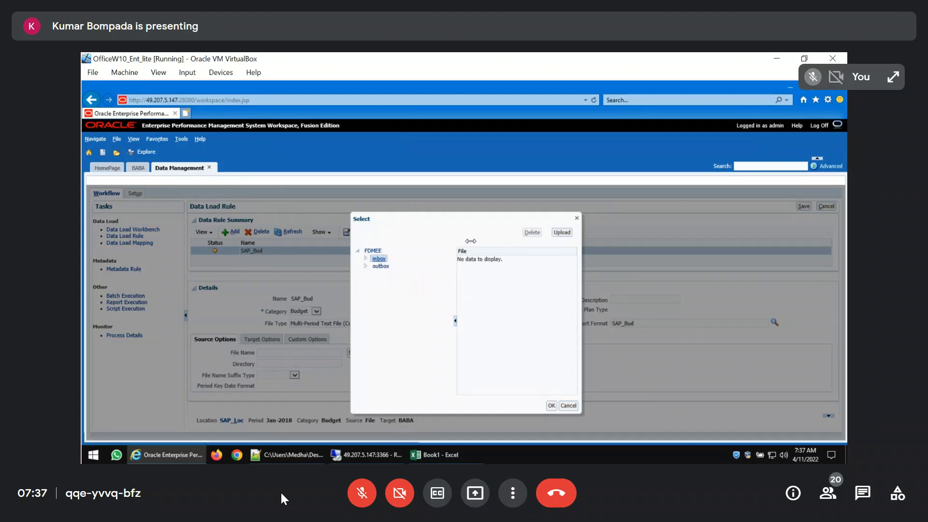
pyautogui.click(562, 233)
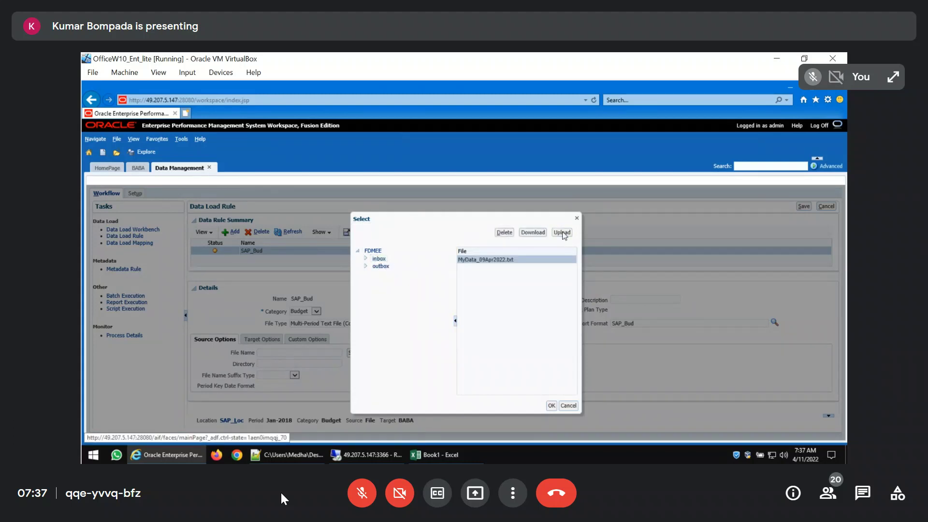
pyautogui.click(509, 312)
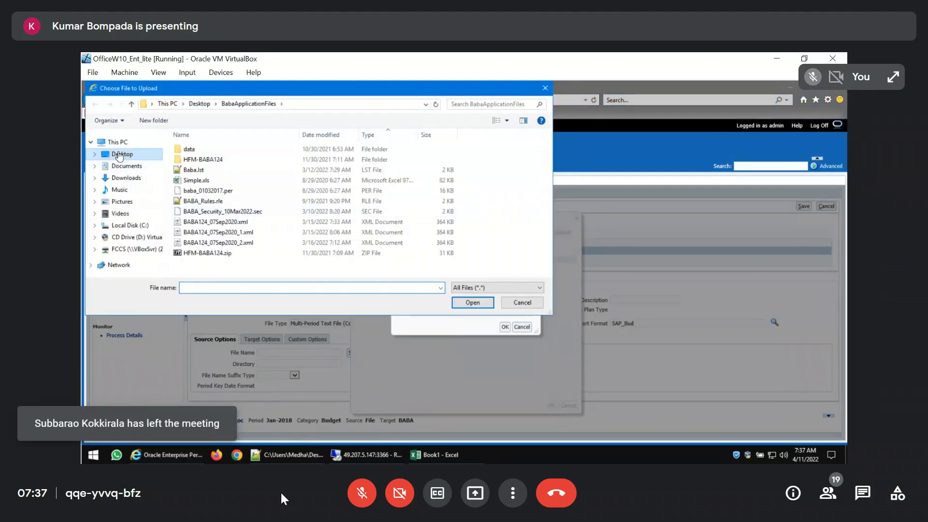
pyautogui.click(120, 154)
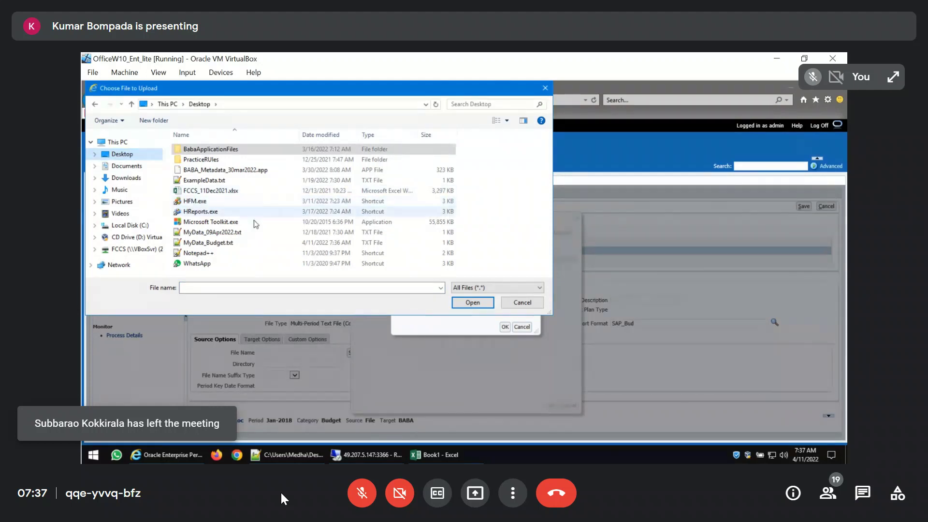
pyautogui.click(243, 244)
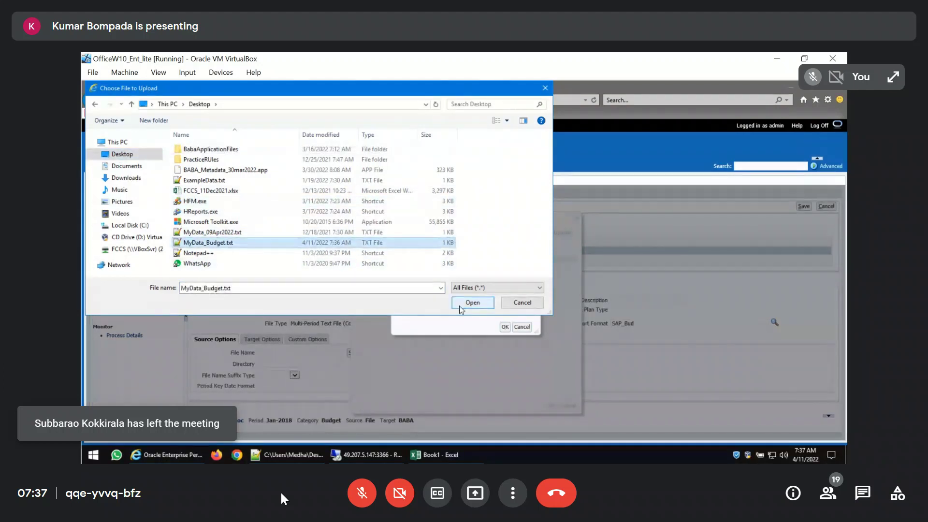
pyautogui.click(472, 303)
pyautogui.click(505, 327)
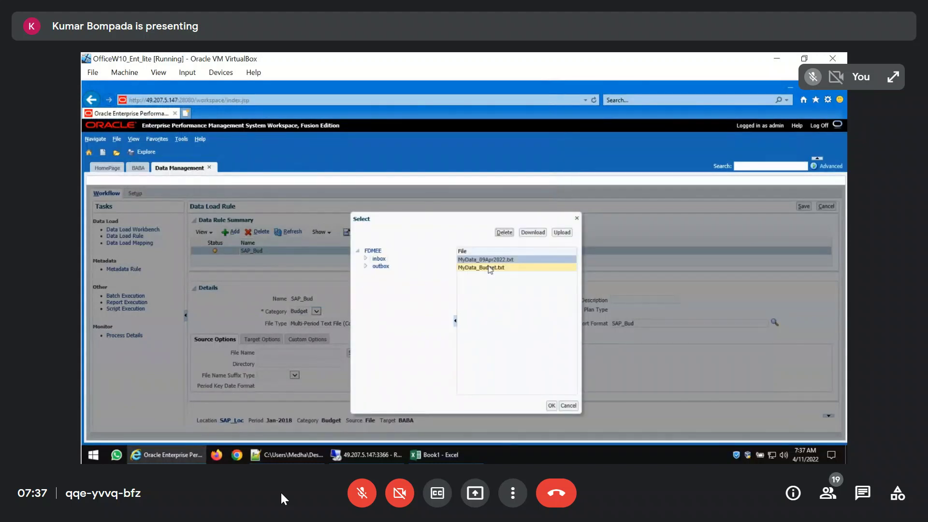
# Choose MyData_Budget.txt as the SAP_Bud rule's source file and save the rule
pyautogui.click(490, 267)
pyautogui.click(550, 406)
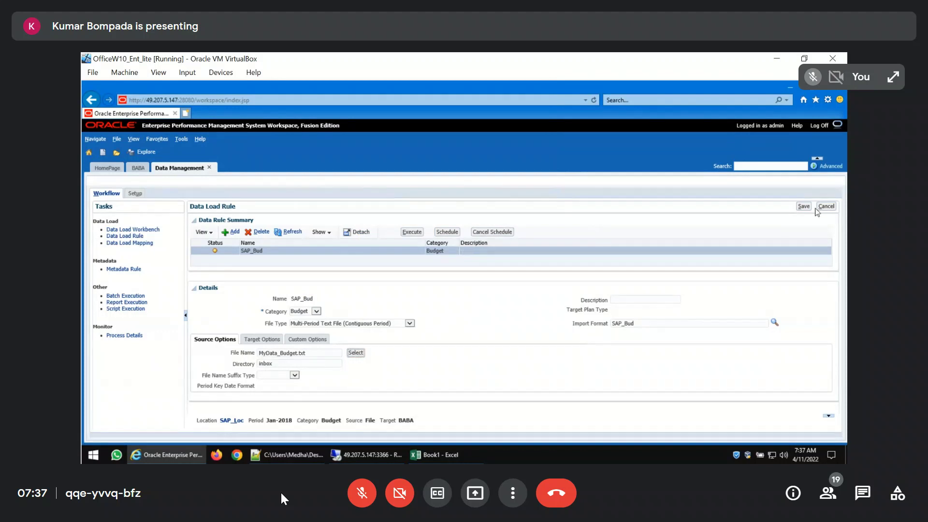
pyautogui.click(804, 206)
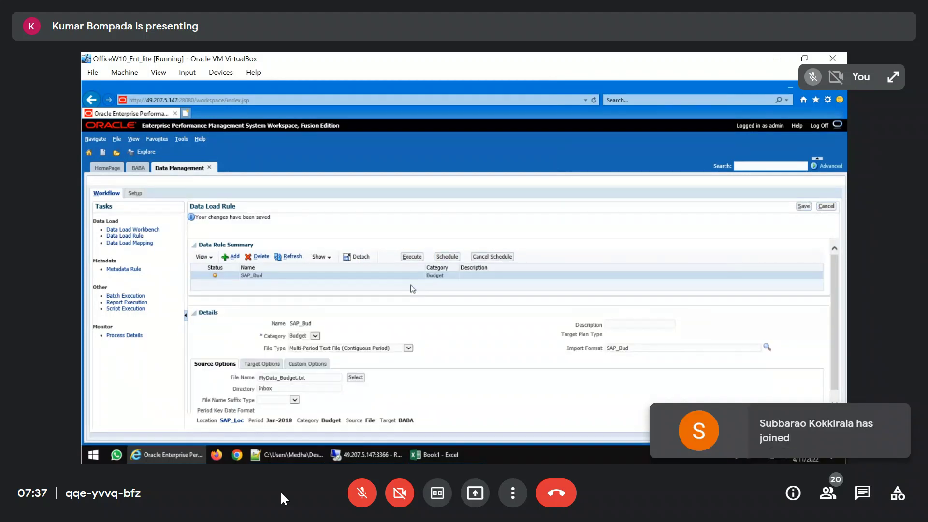
# Start executing the SAP_Bud data load rule with Import from Source and Export to Target enabled
pyautogui.click(412, 258)
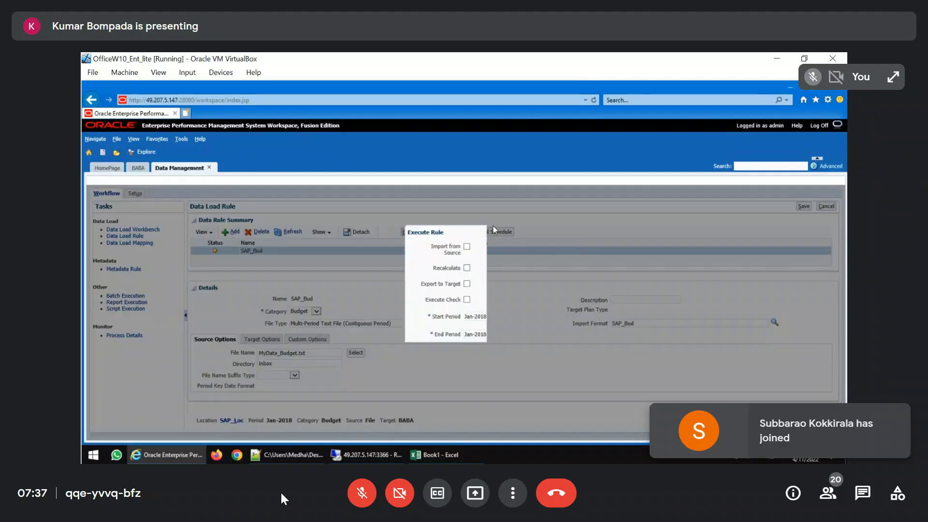
pyautogui.click(466, 247)
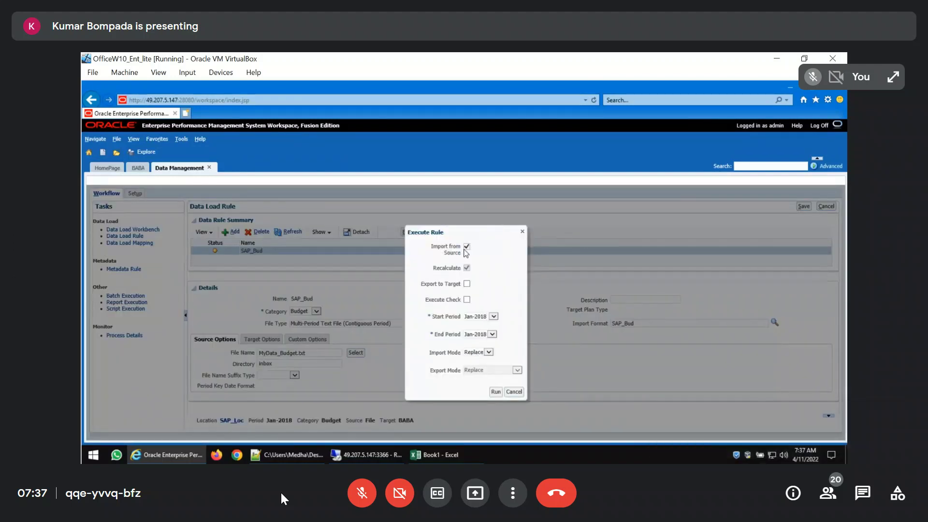
pyautogui.click(467, 283)
# Examine the periods offered as End Period for the SAP_Bud rule execution
pyautogui.click(492, 335)
pyautogui.click(491, 335)
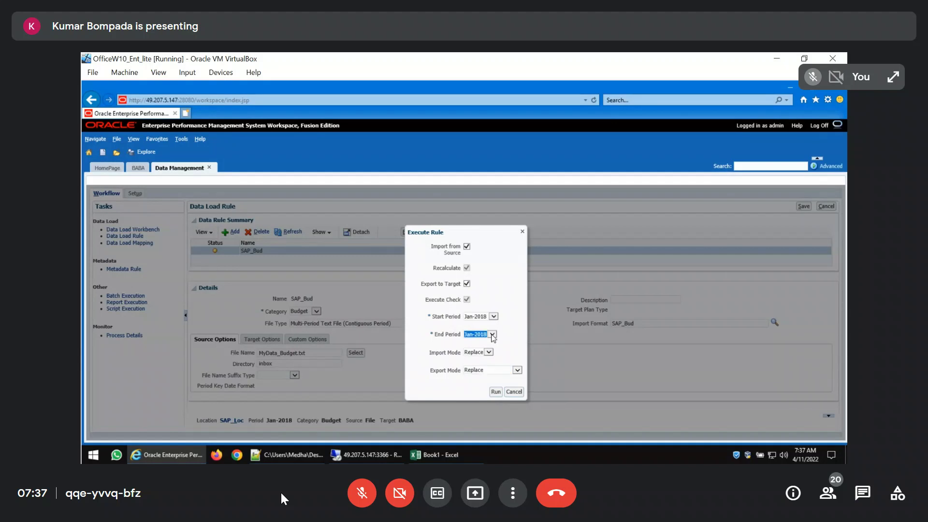
pyautogui.click(492, 335)
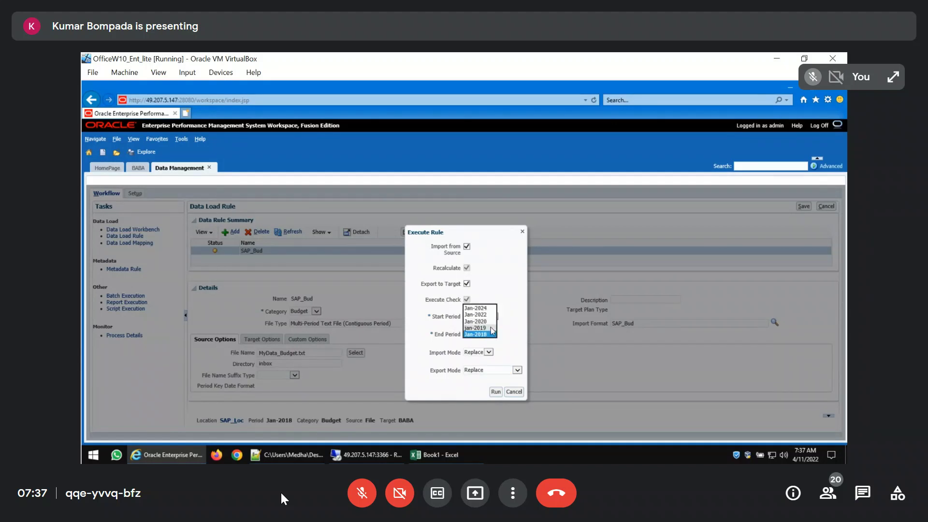
pyautogui.click(518, 333)
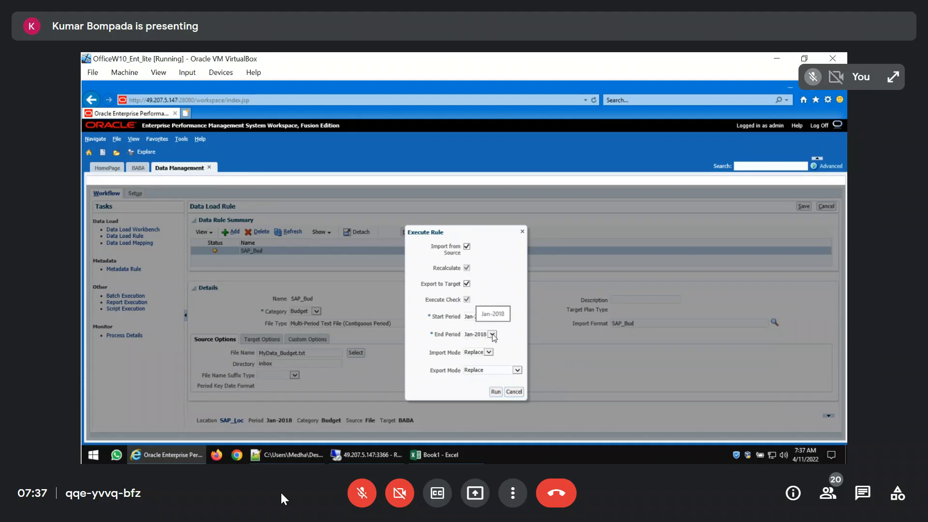
pyautogui.click(493, 334)
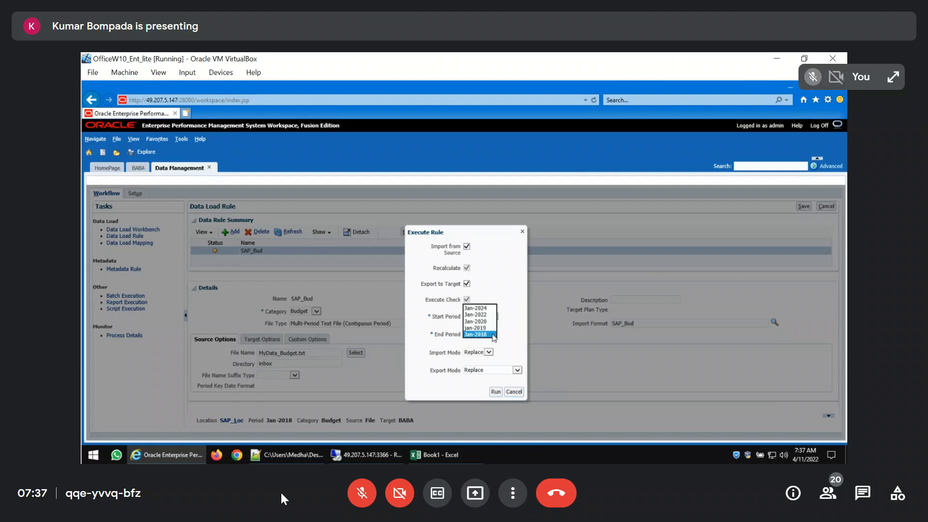
pyautogui.click(511, 292)
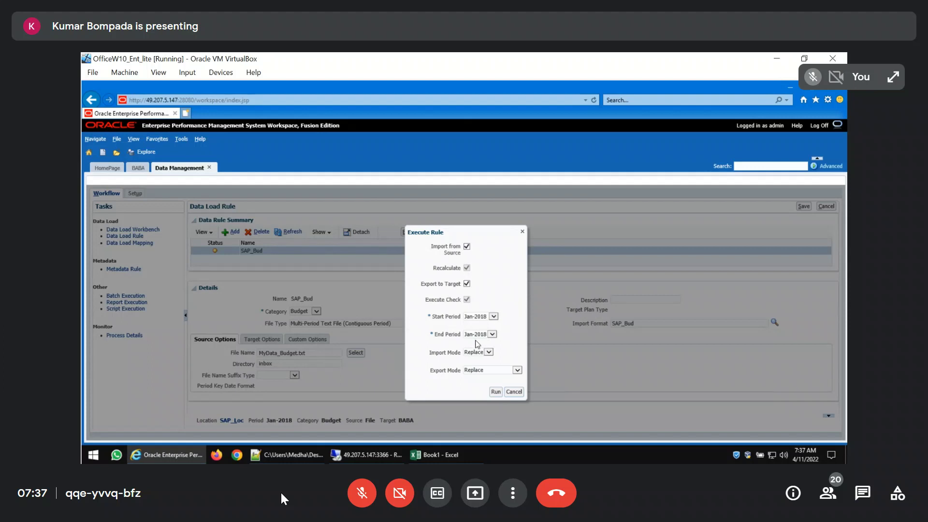
pyautogui.click(473, 337)
pyautogui.click(473, 336)
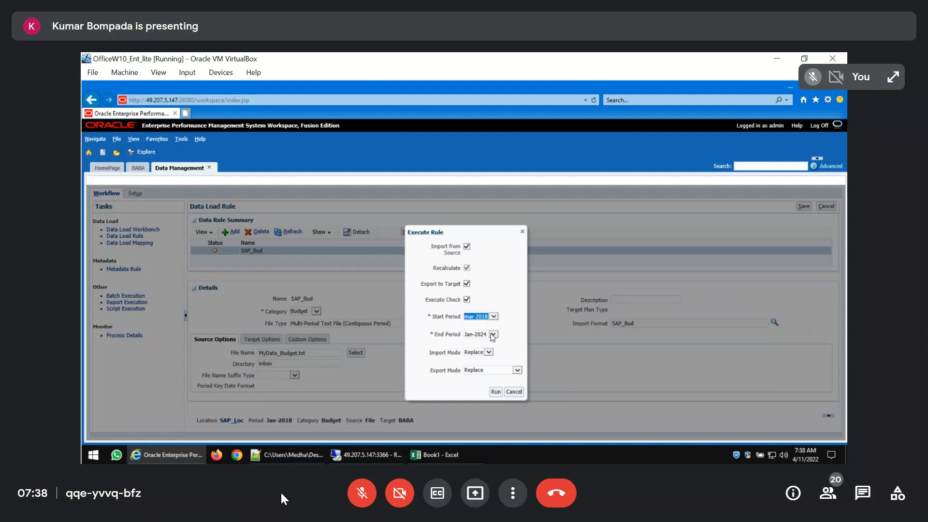
pyautogui.click(358, 498)
pyautogui.click(358, 498)
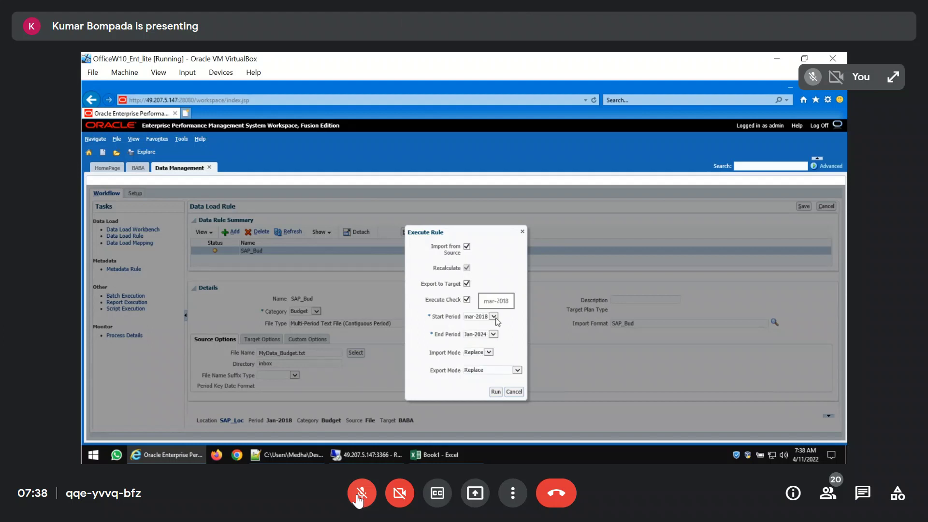
pyautogui.click(359, 498)
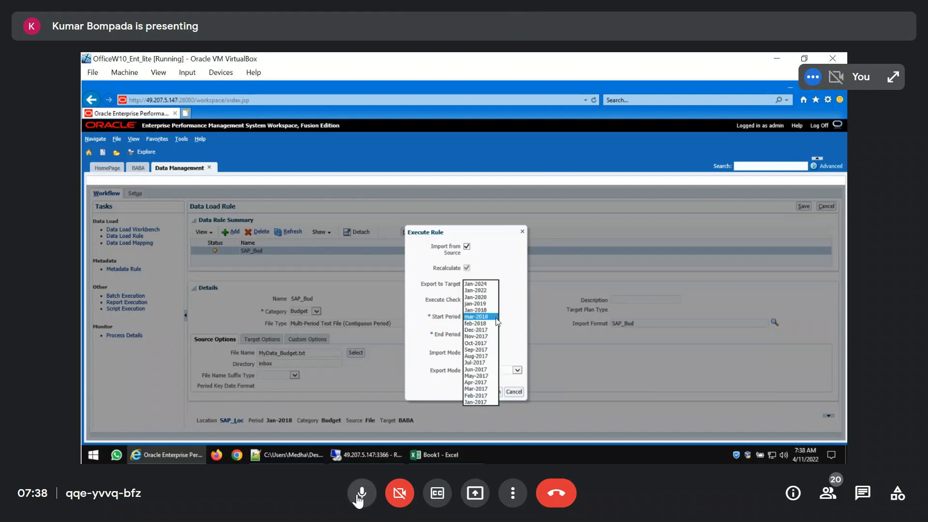
pyautogui.click(360, 494)
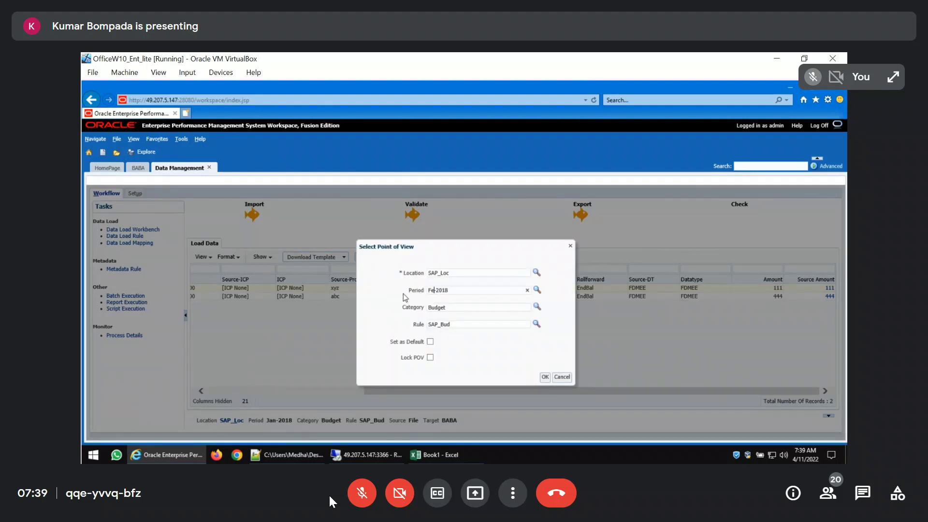
# Check the workbench data for SAP_Bud with the point of view set to Feb-2018 and then Mar-2018
pyautogui.click(545, 377)
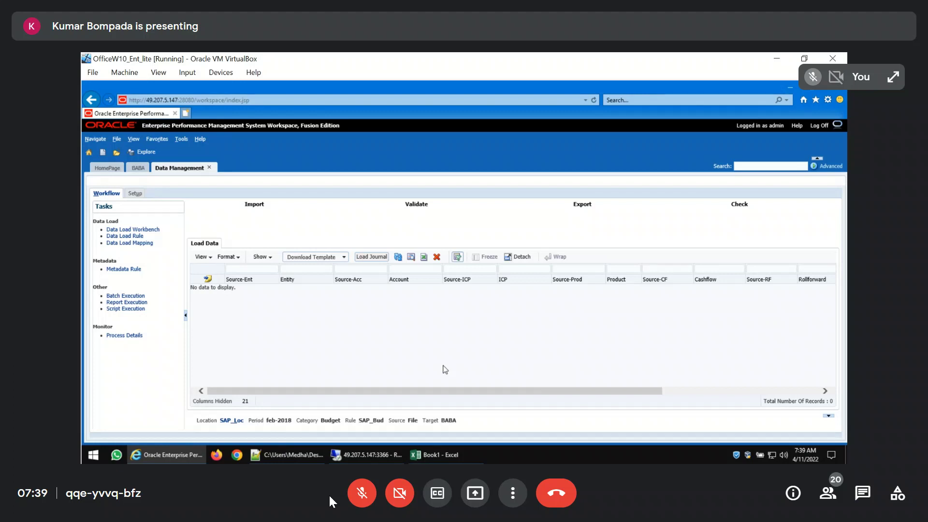
pyautogui.click(230, 421)
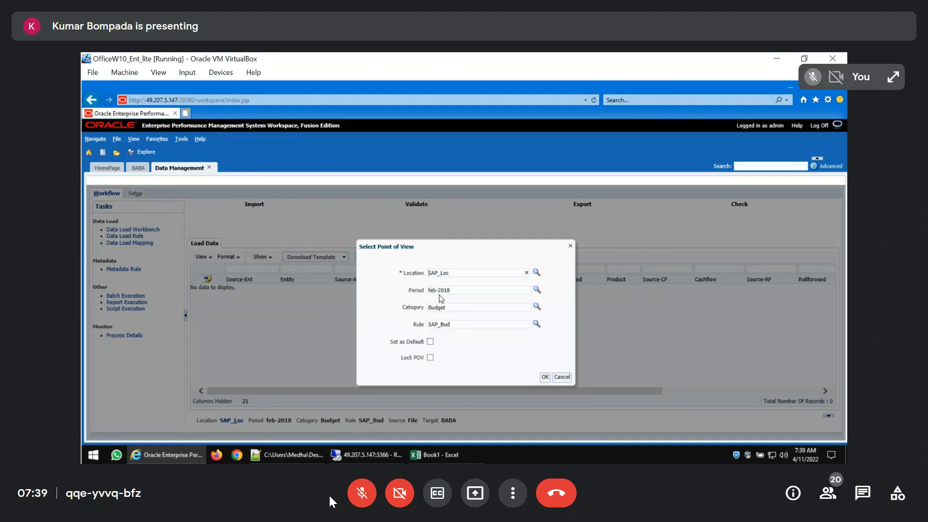
pyautogui.moveTo(437, 292); pyautogui.dragTo(416, 292)
pyautogui.write('Mar')
pyautogui.click(545, 378)
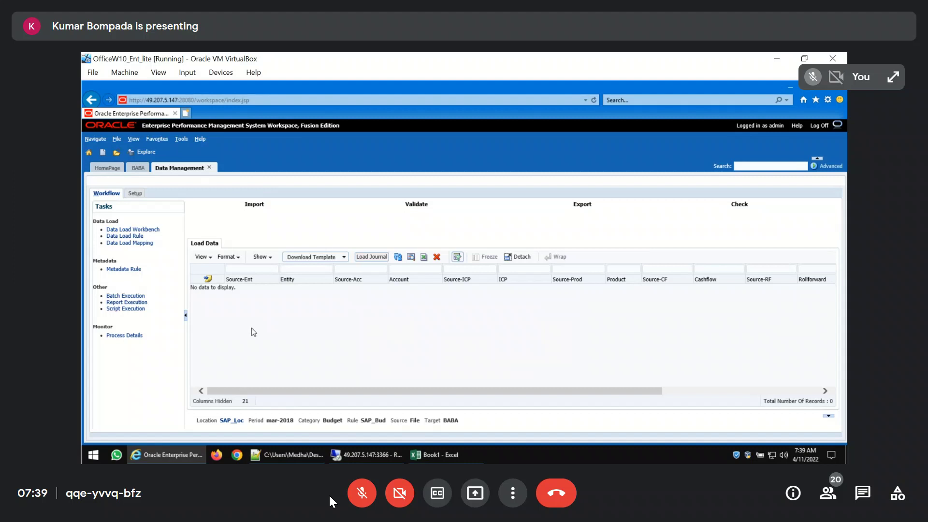
# Review the process steps of the most recent SAP_Bud data load in the process details
pyautogui.click(125, 335)
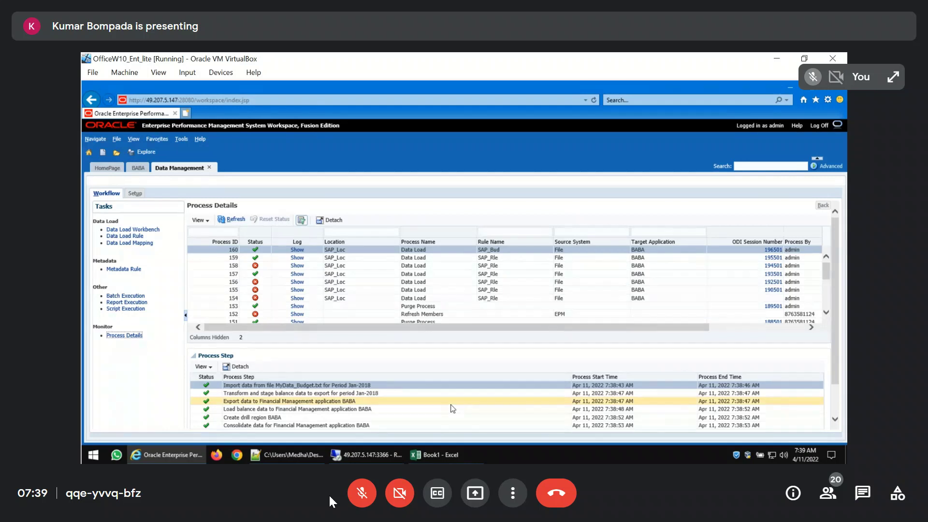
pyautogui.scroll(-1, 453, 409)
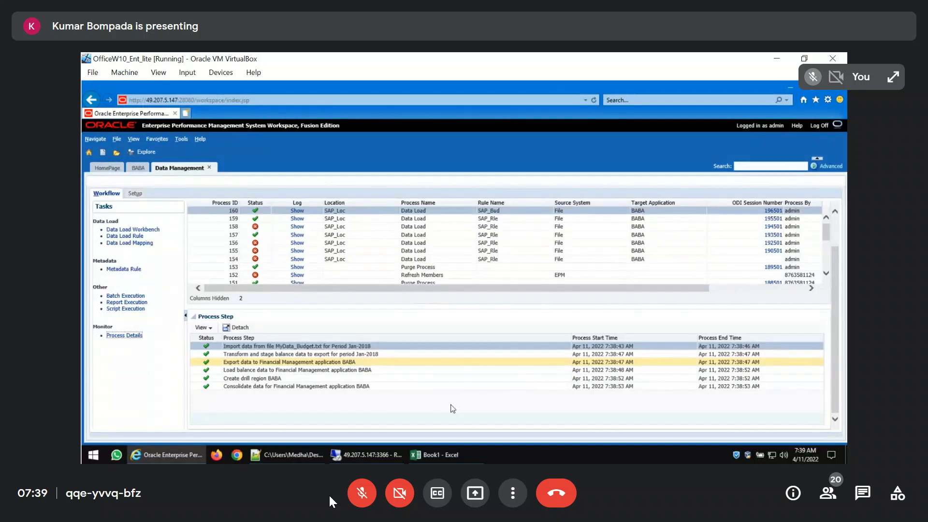
# Open the SAP_Bud import format in the setup and examine the Amnt mapping's expression
pyautogui.click(137, 194)
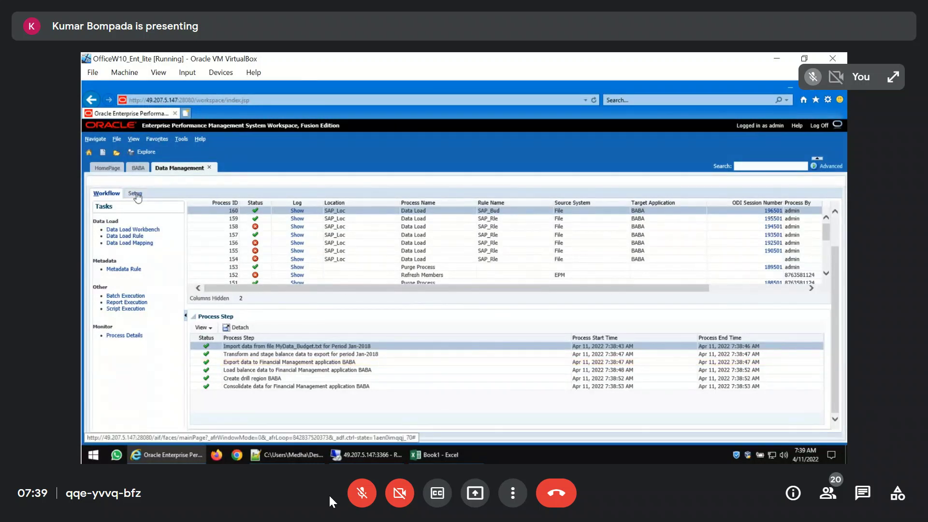
pyautogui.click(128, 323)
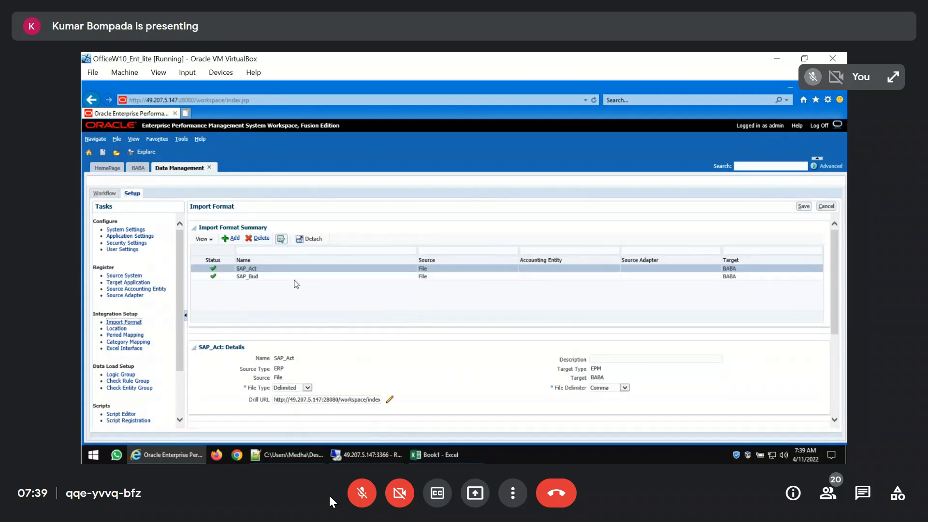
pyautogui.click(294, 277)
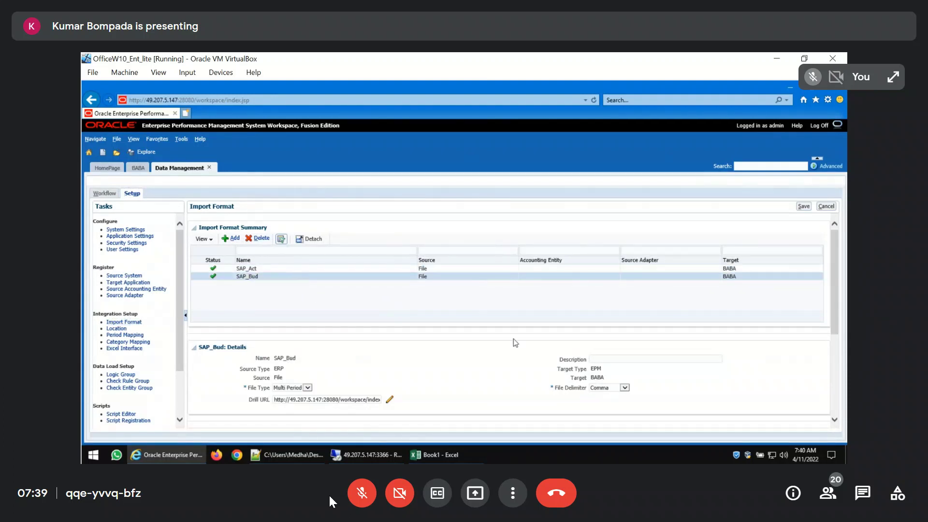
pyautogui.scroll(-3, 512, 346)
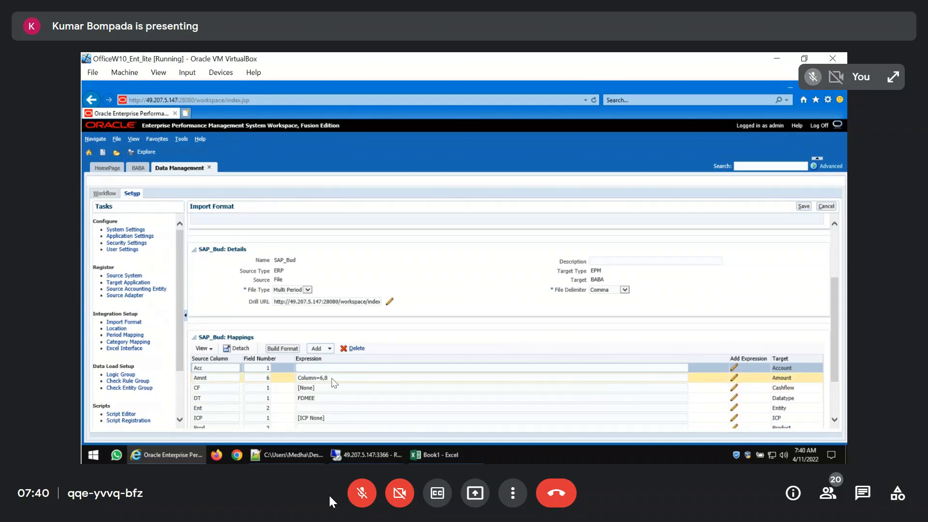
pyautogui.click(345, 382)
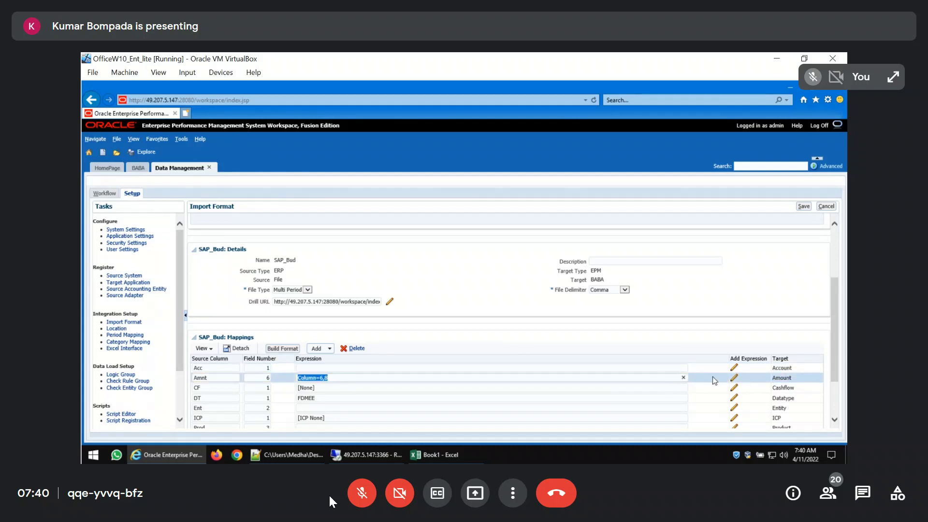
# Add a Column=start,end expression with the value 6,8 to the Amnt mapping of the SAP_Bud import format
pyautogui.click(734, 378)
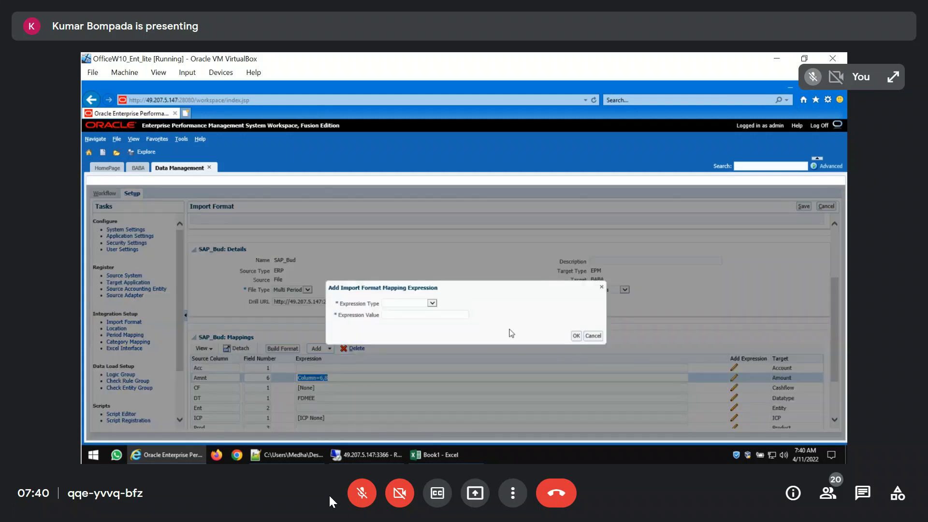
pyautogui.click(432, 303)
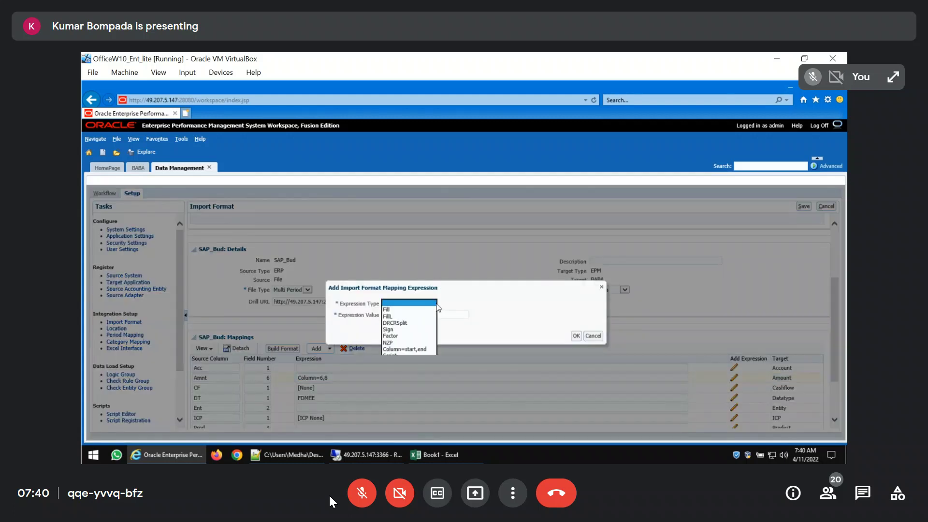
pyautogui.click(404, 349)
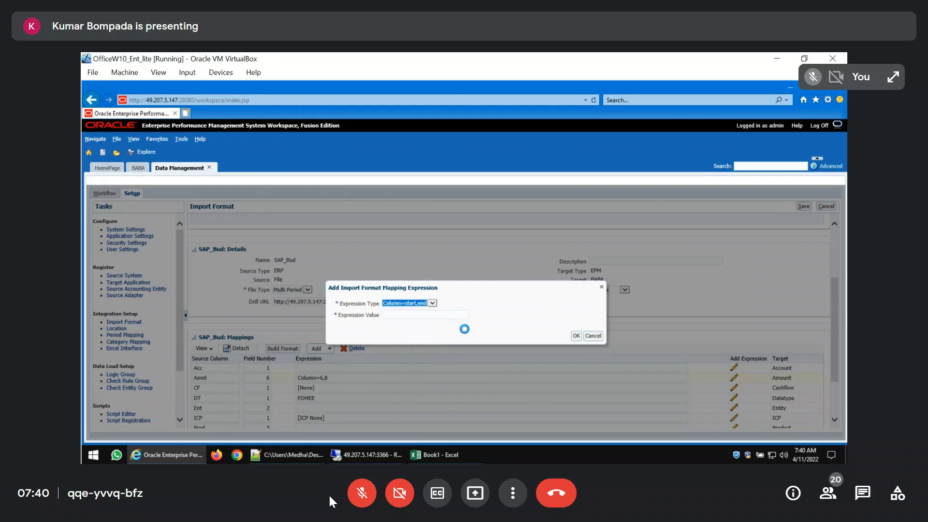
pyautogui.click(437, 317)
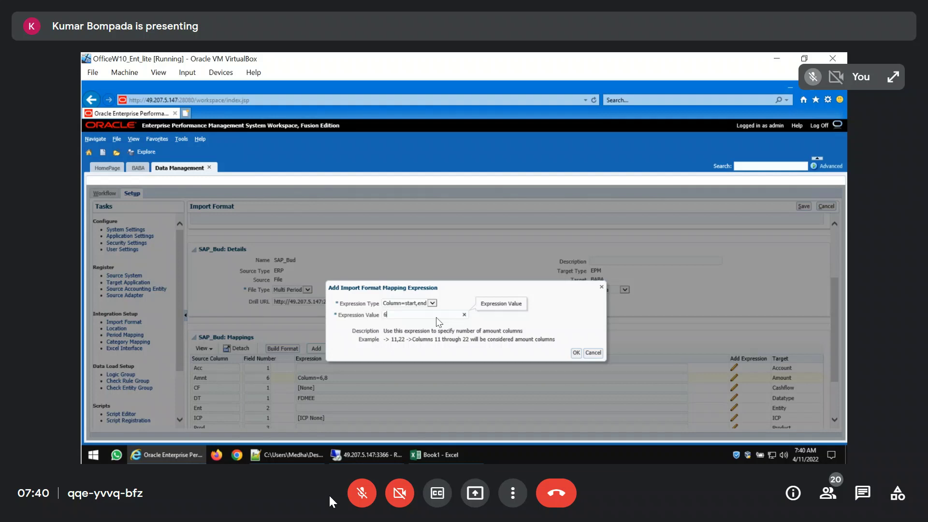
pyautogui.write('6,8')
pyautogui.click(576, 353)
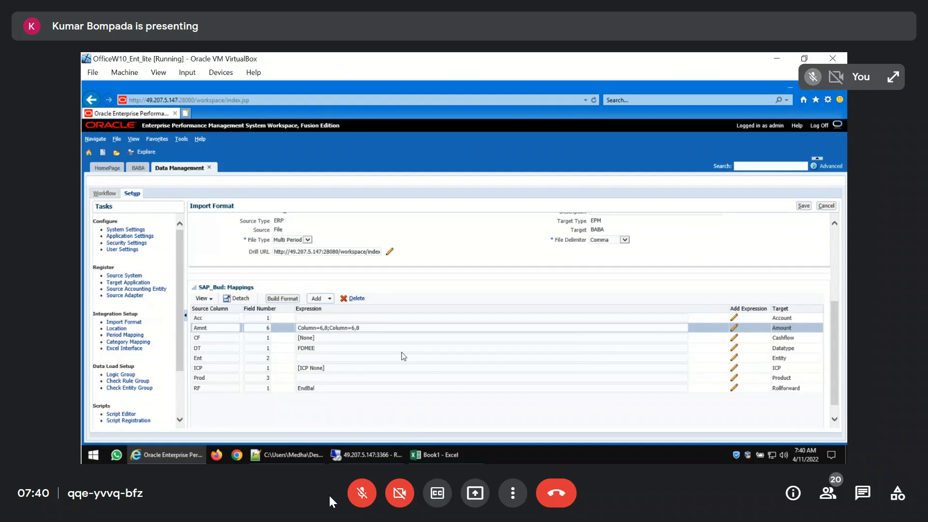
# Remove the duplicate Column=6,8 expression from the SAP_Bud Amnt mapping and save the import format
pyautogui.scroll(3, 404, 356)
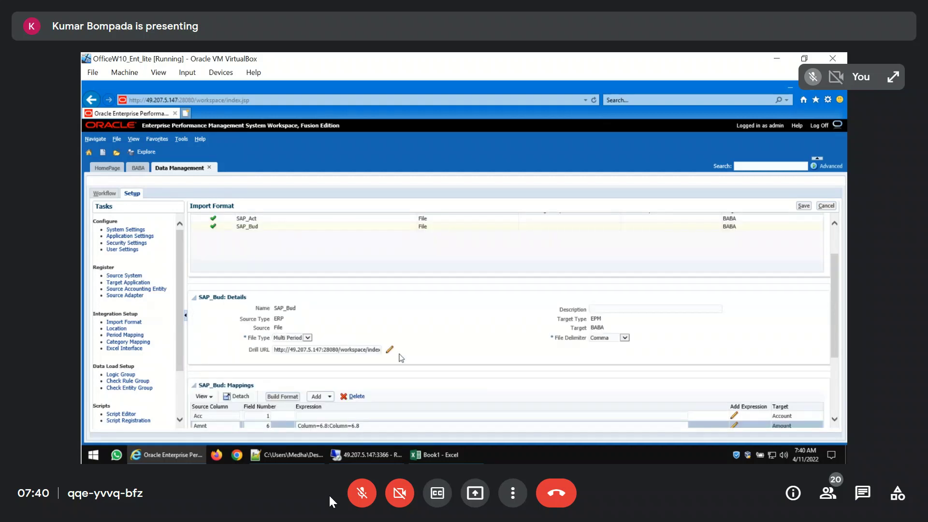
pyautogui.click(332, 428)
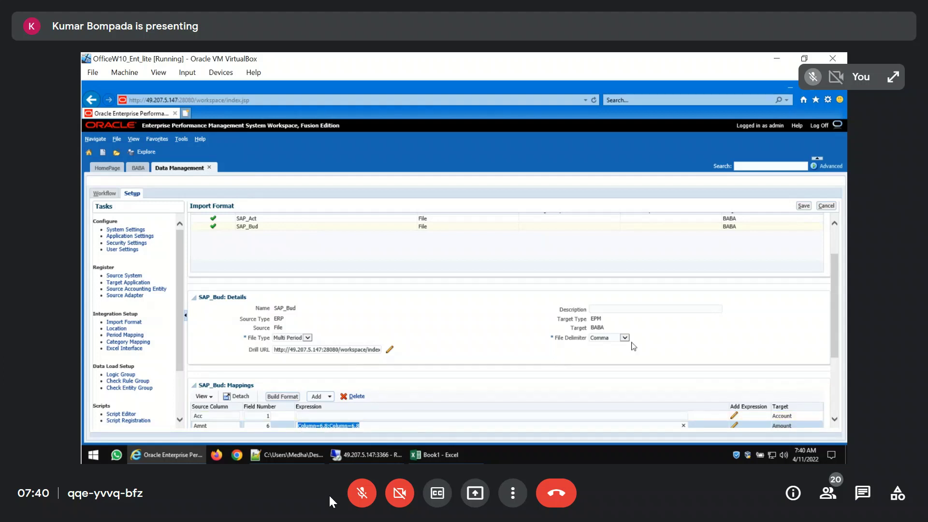
pyautogui.scroll(-3, 633, 346)
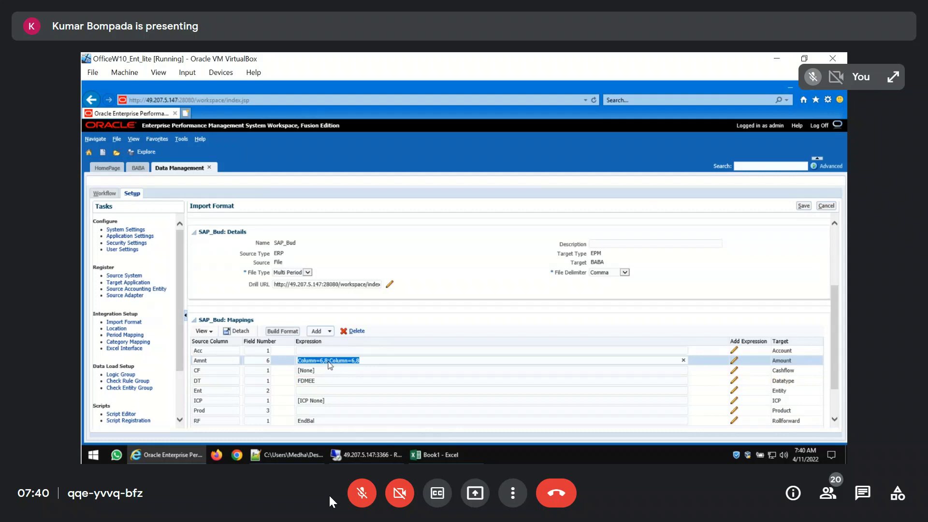
pyautogui.click(328, 361)
pyautogui.hotkey('shift', 'Home')
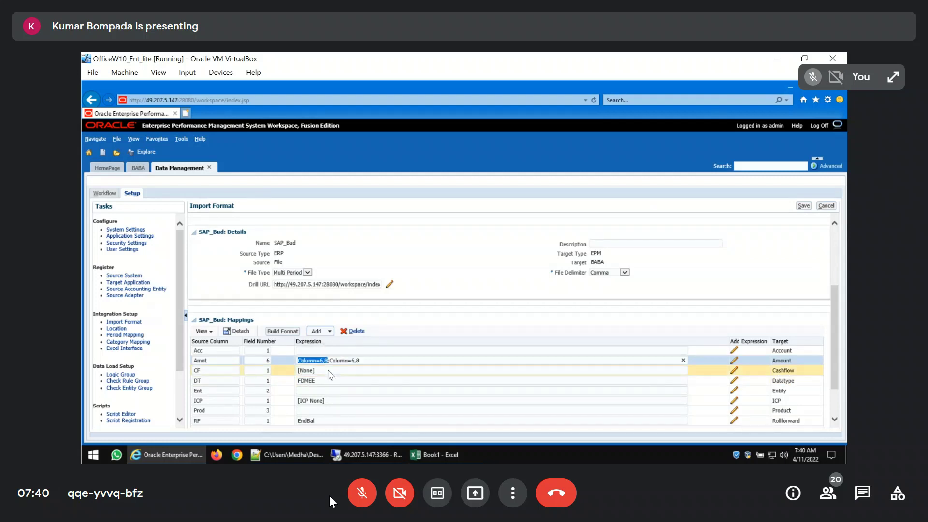
pyautogui.press('BackSpace')
pyautogui.press('Delete')
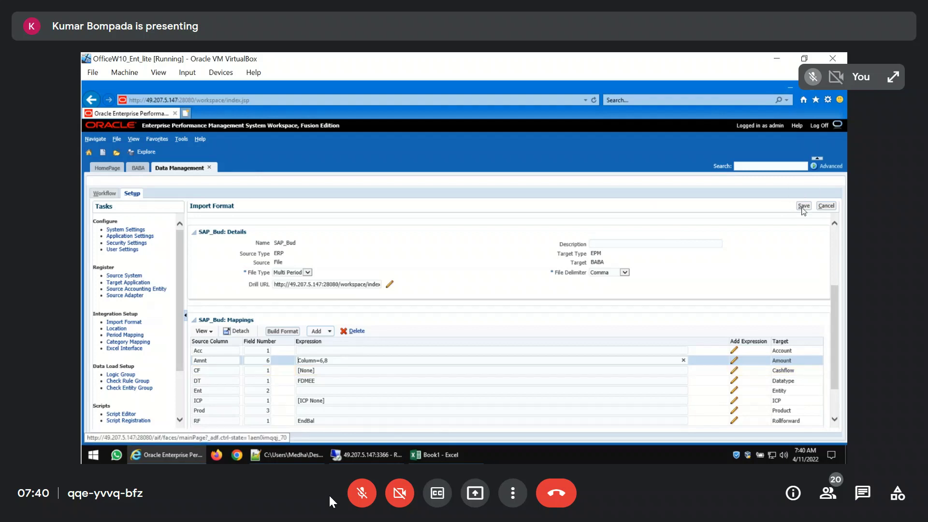
pyautogui.click(803, 206)
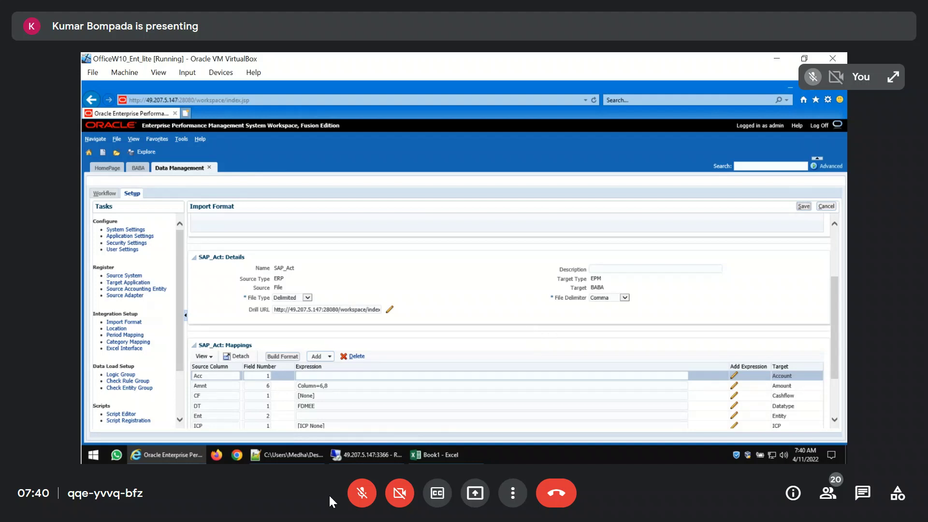
# Open the SAP_Bud data load rule and check its file type options against the contents of MyData_Budget.txt
pyautogui.scroll(-2, 537, 336)
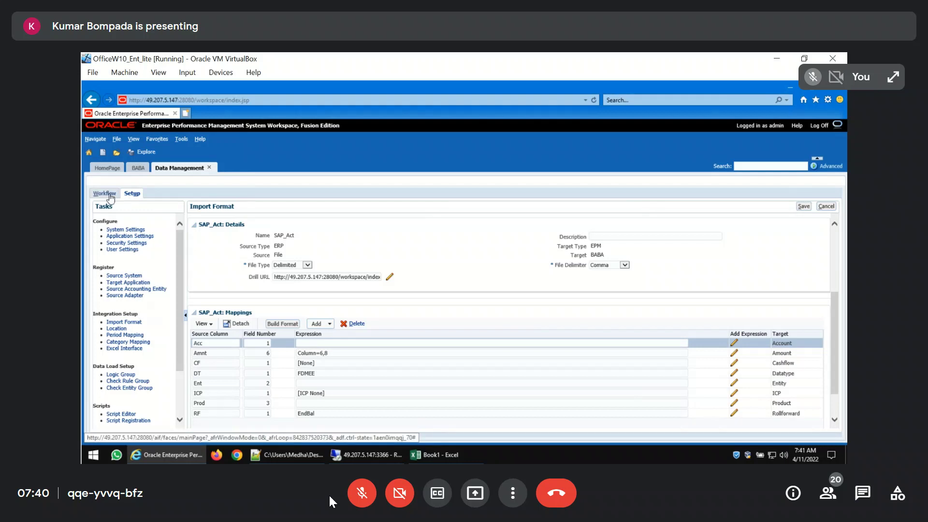
pyautogui.click(106, 193)
pyautogui.click(137, 237)
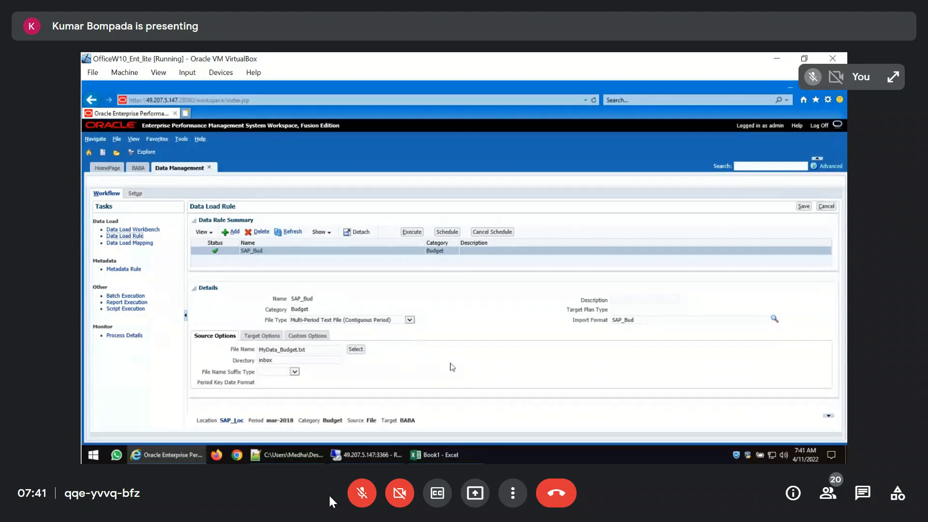
pyautogui.click(411, 321)
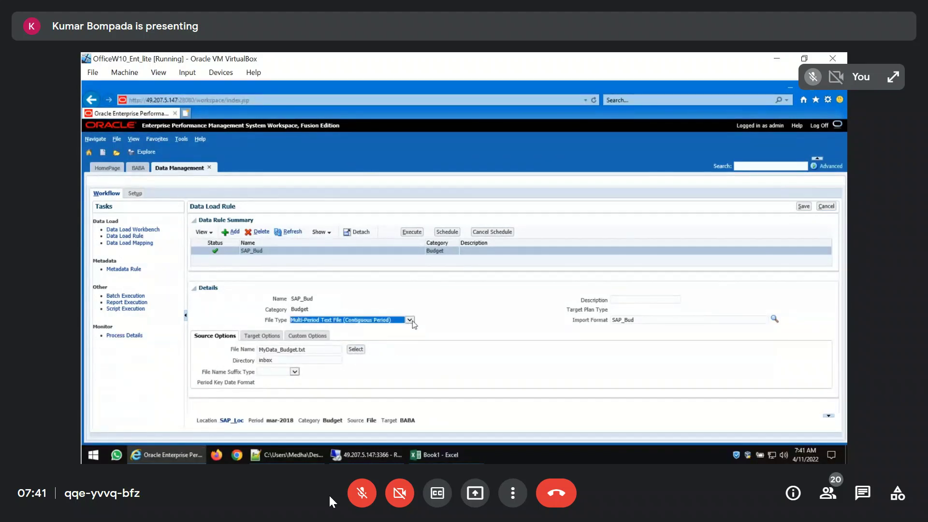
pyautogui.click(410, 320)
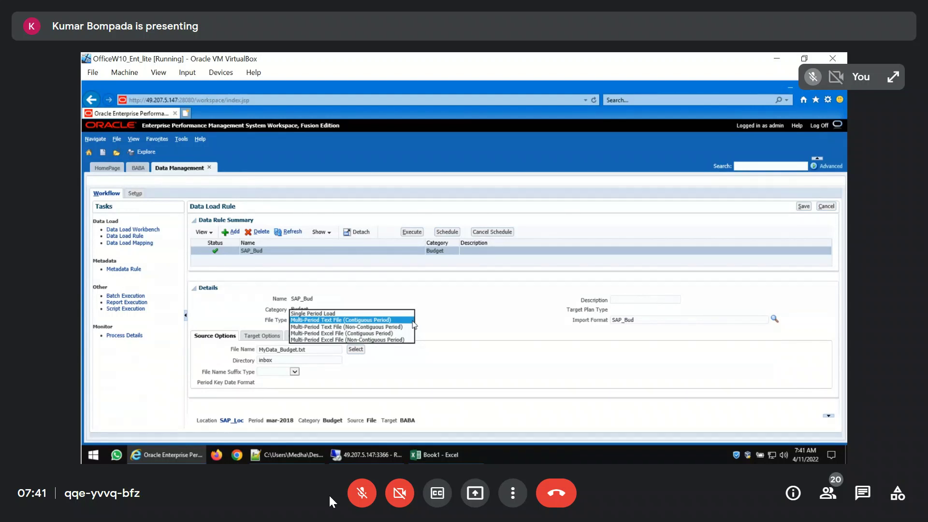
pyautogui.click(461, 321)
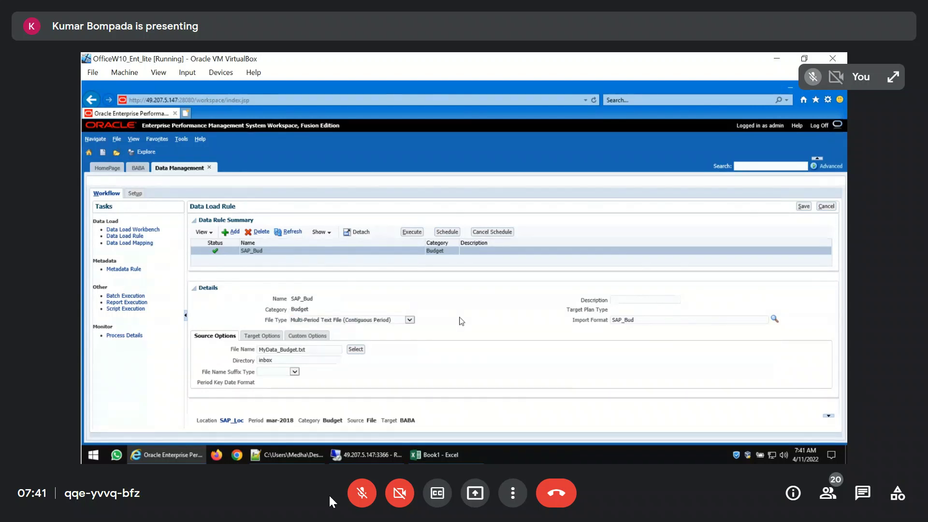
pyautogui.click(295, 455)
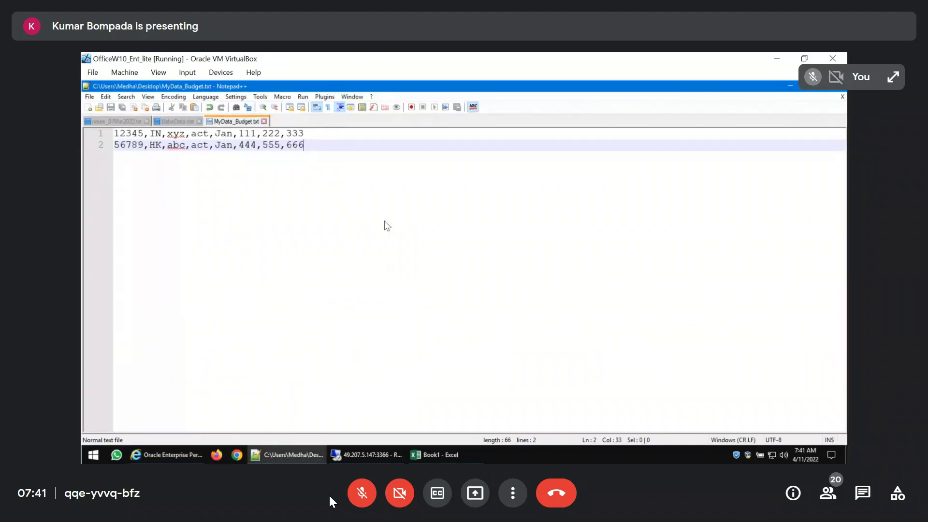
pyautogui.click(189, 454)
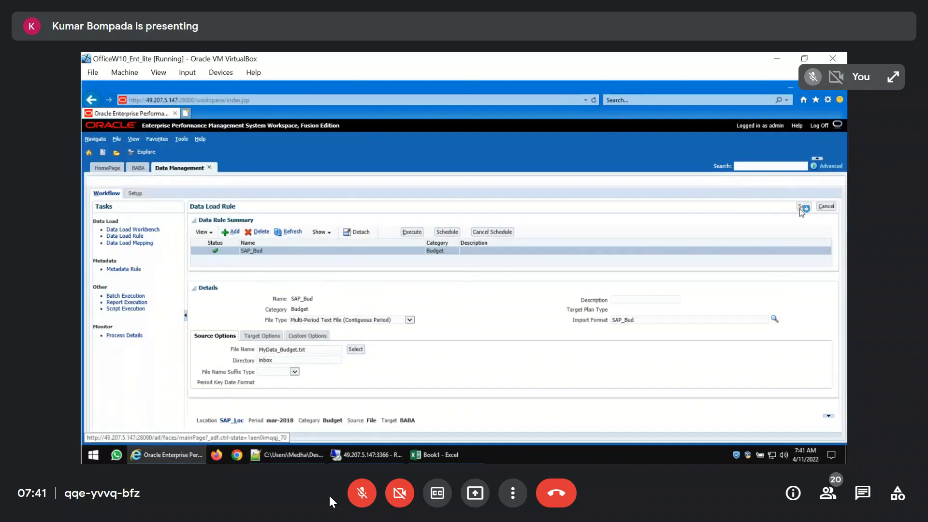
# Save the SAP_Bud data load rule and open its execution options
pyautogui.click(802, 207)
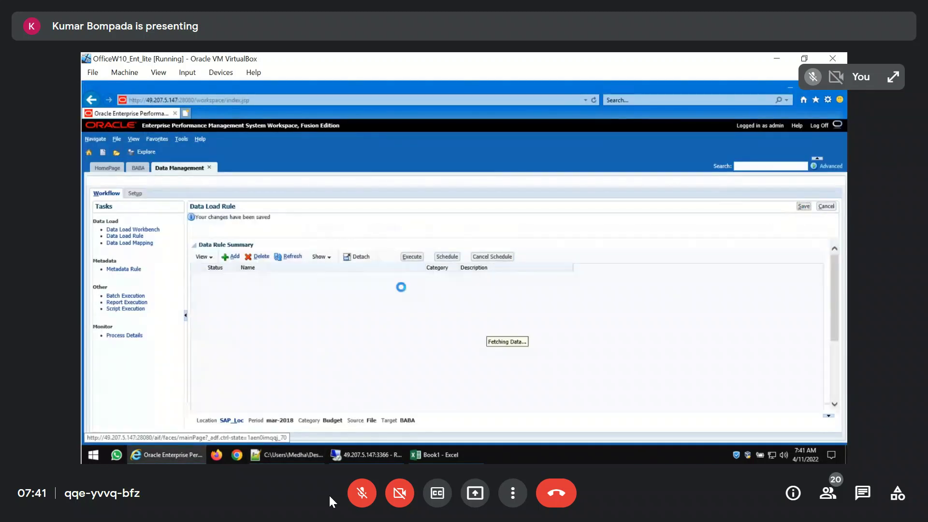
pyautogui.click(412, 257)
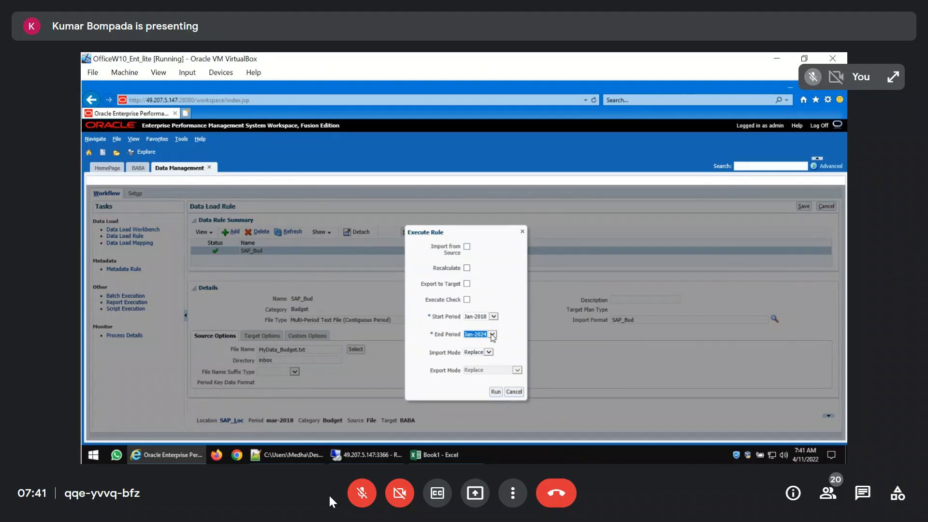
pyautogui.click(361, 493)
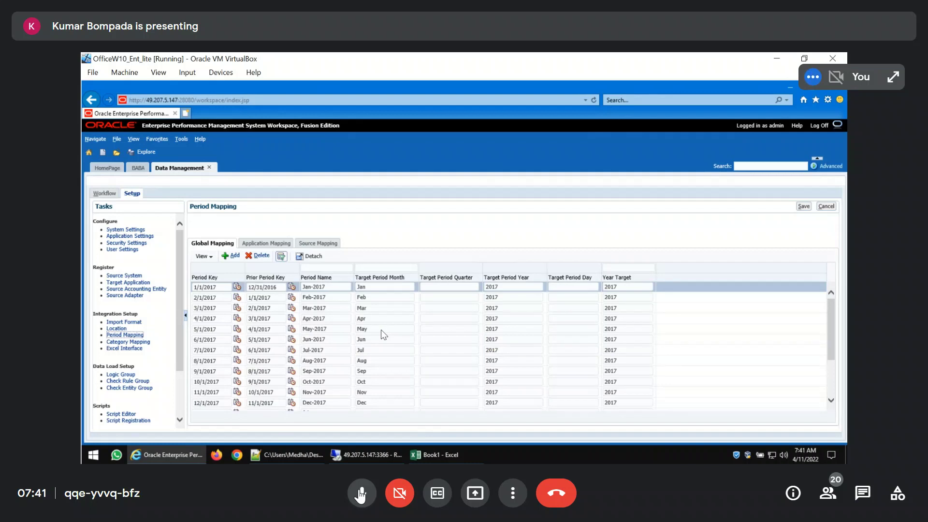
pyautogui.click(361, 493)
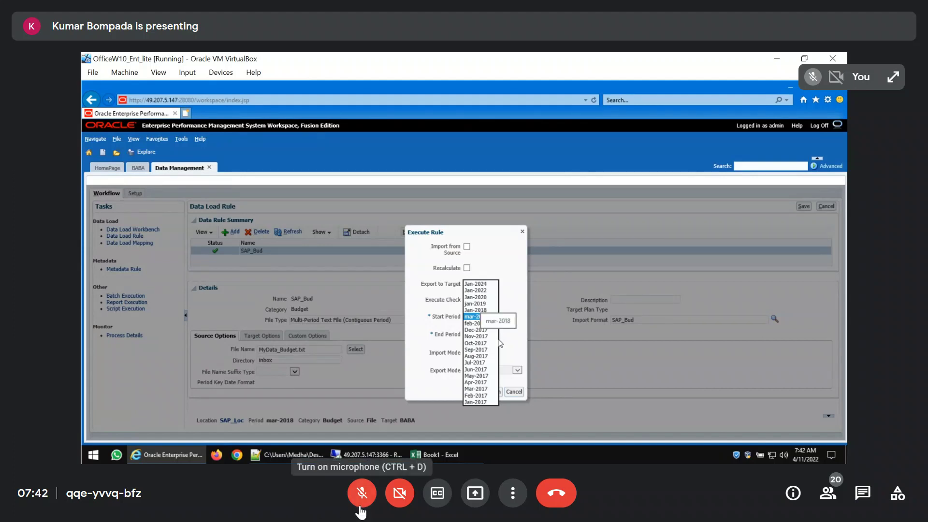
pyautogui.click(360, 506)
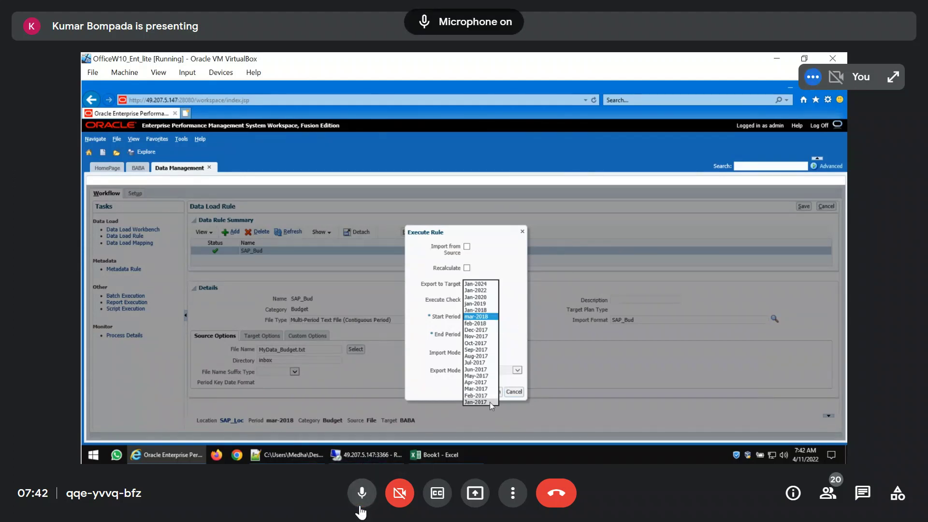
pyautogui.click(362, 493)
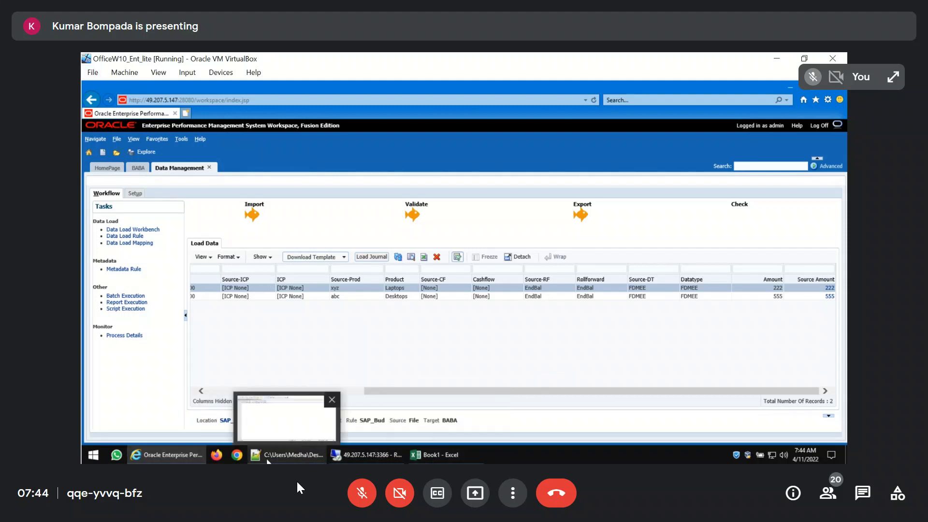
# Browse the shared FCCS drive to the FDMEECasestudy1 folder inside FDMEE
pyautogui.press('super+d')
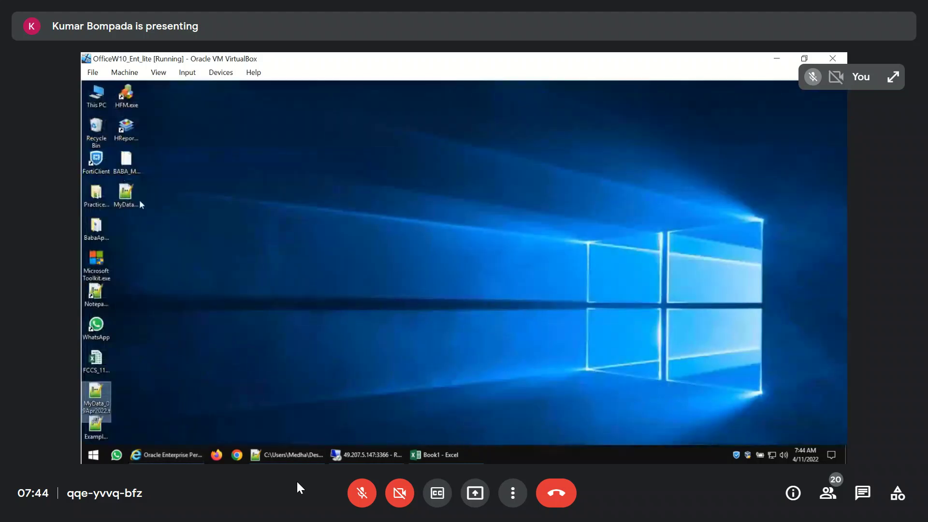
pyautogui.click(95, 101)
pyautogui.doubleClick(95, 102)
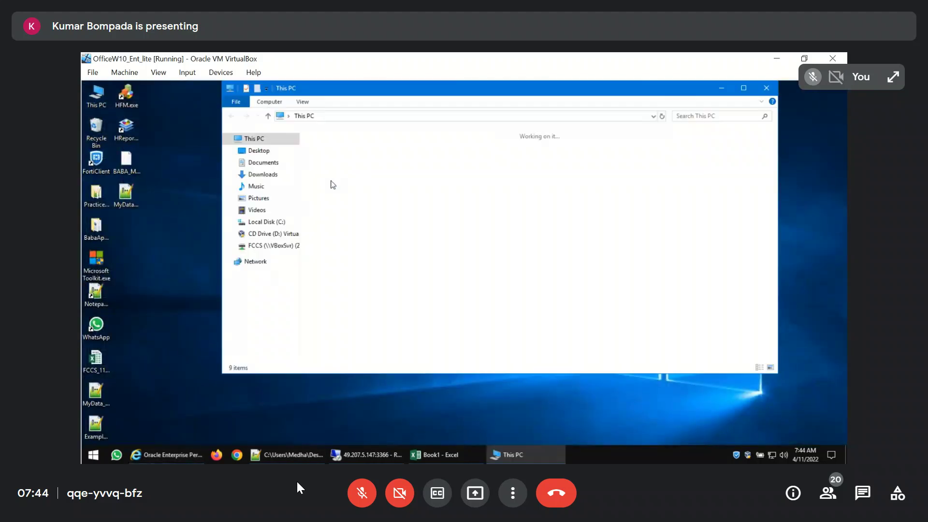
pyautogui.doubleClick(354, 260)
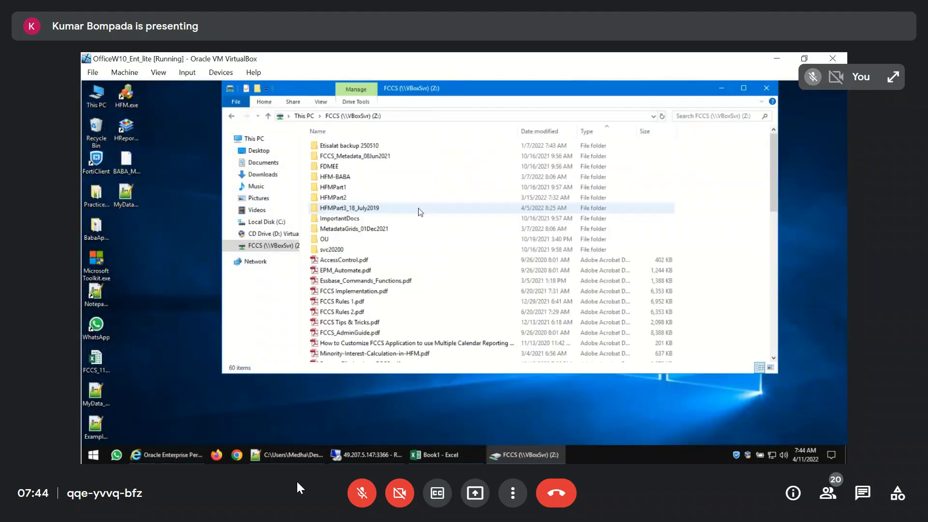
pyautogui.doubleClick(333, 168)
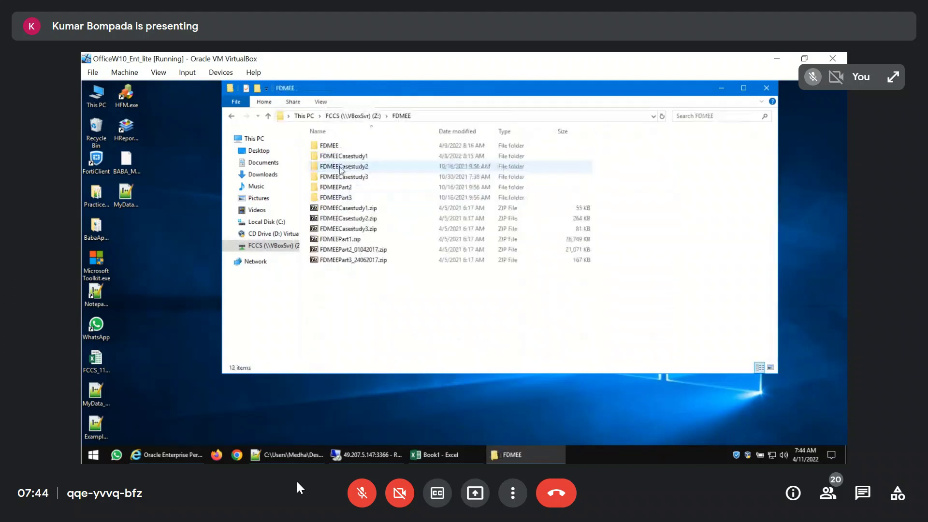
pyautogui.doubleClick(369, 159)
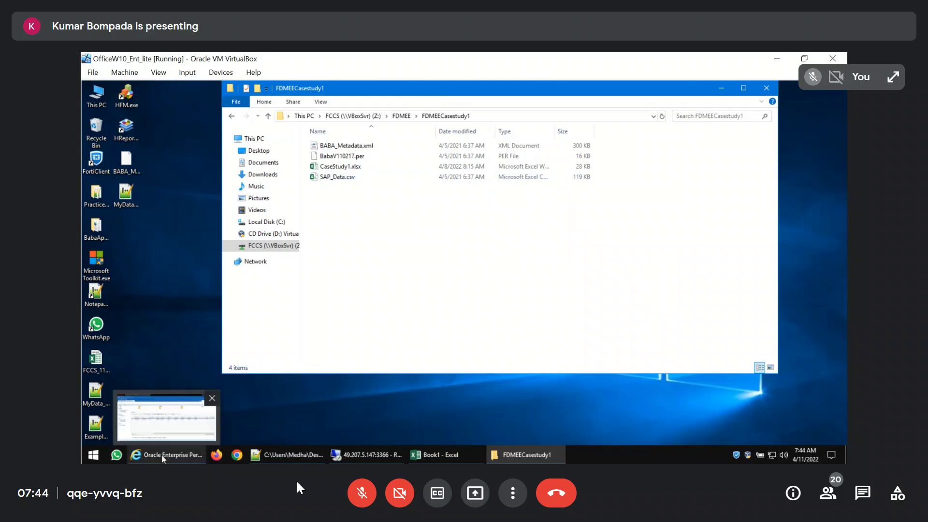
# Return to the workspace and delete the explicit Account data load mapping for source value 12345
pyautogui.click(178, 438)
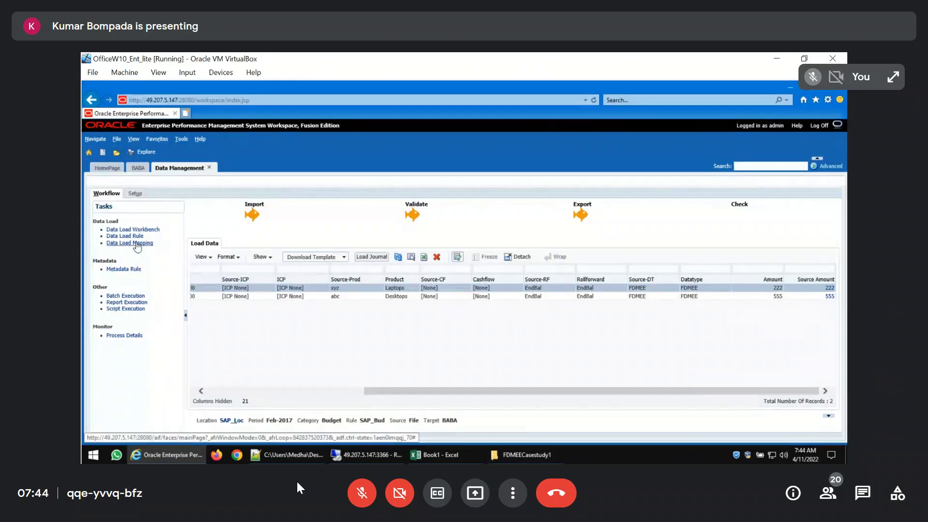
pyautogui.click(137, 243)
pyautogui.click(244, 257)
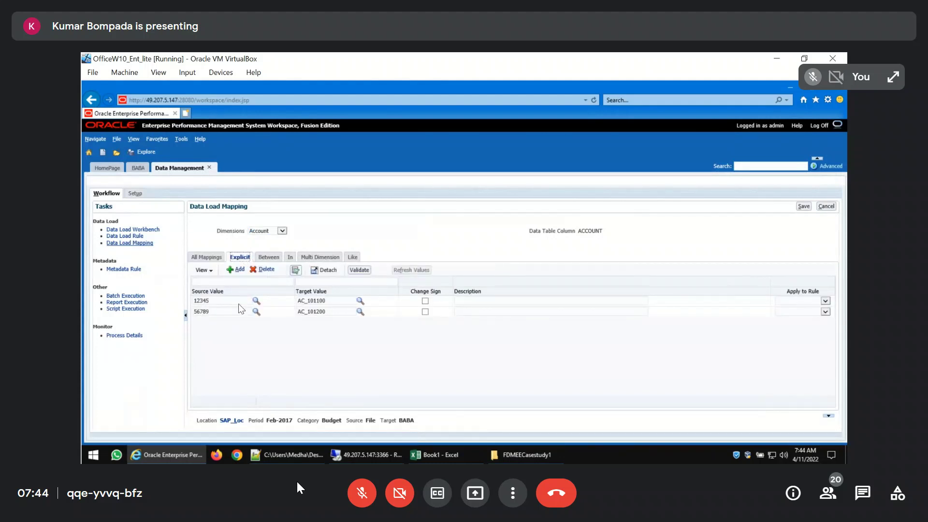
pyautogui.click(239, 303)
pyautogui.click(268, 270)
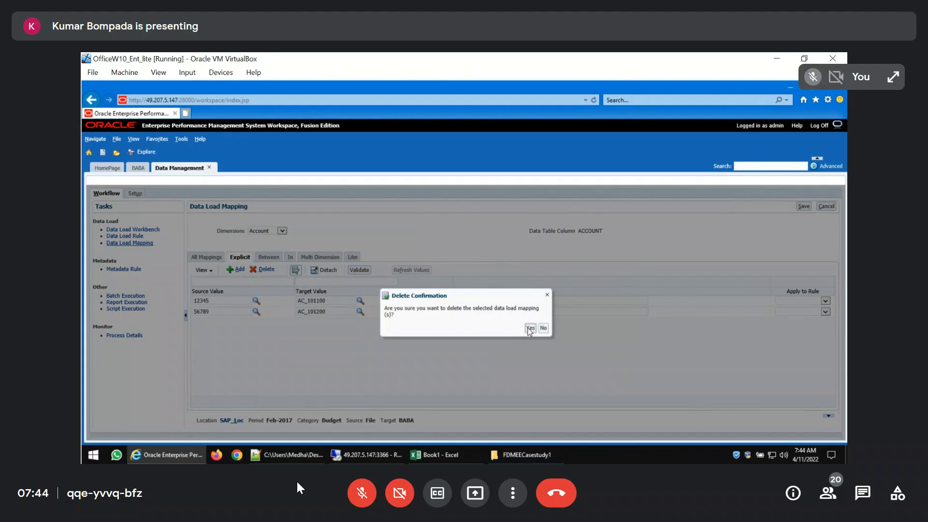
pyautogui.click(530, 329)
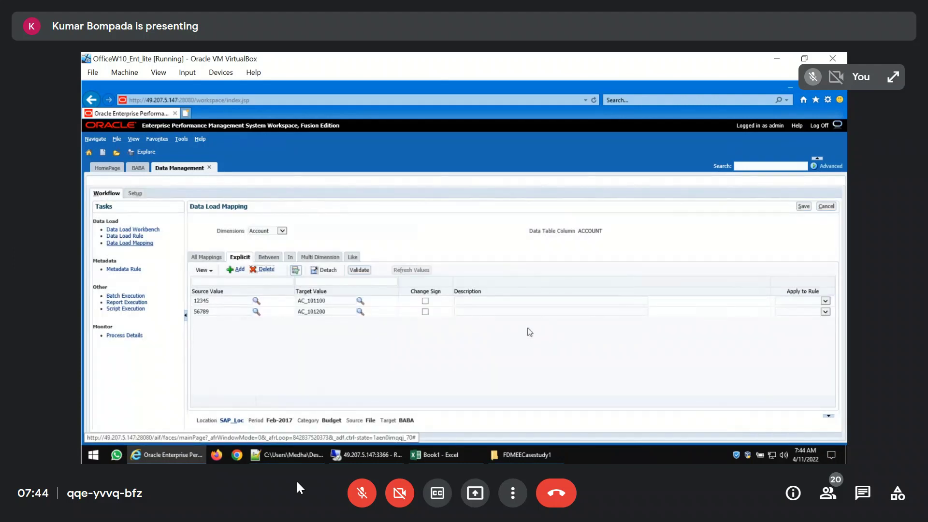
pyautogui.click(229, 303)
pyautogui.click(229, 300)
pyautogui.click(266, 270)
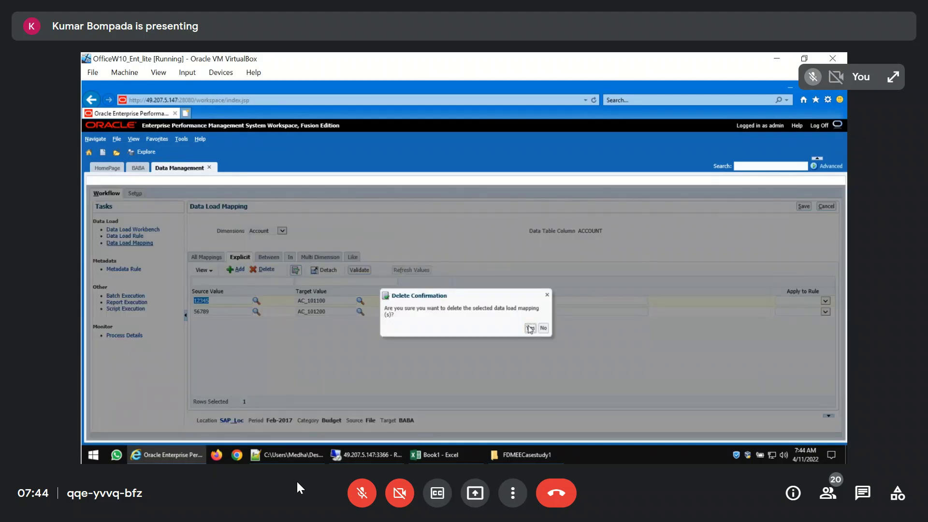
pyautogui.click(529, 328)
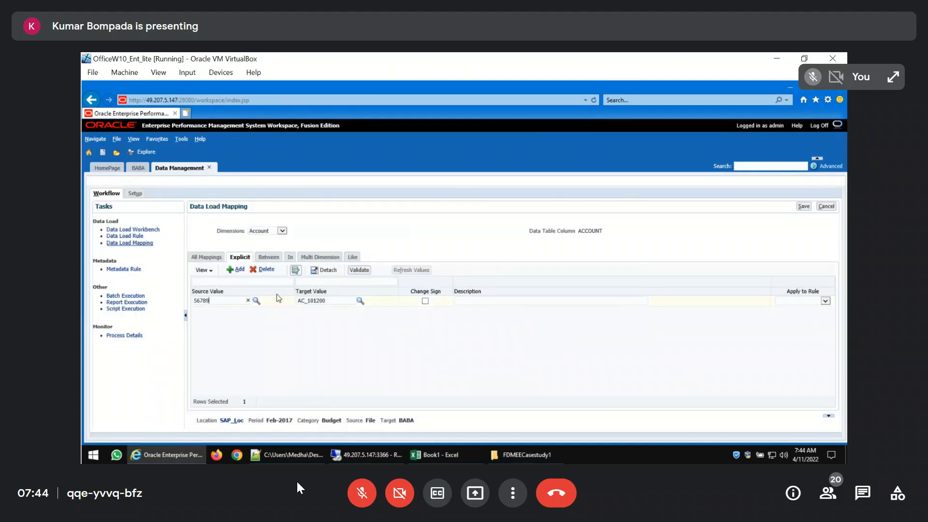
pyautogui.click(265, 270)
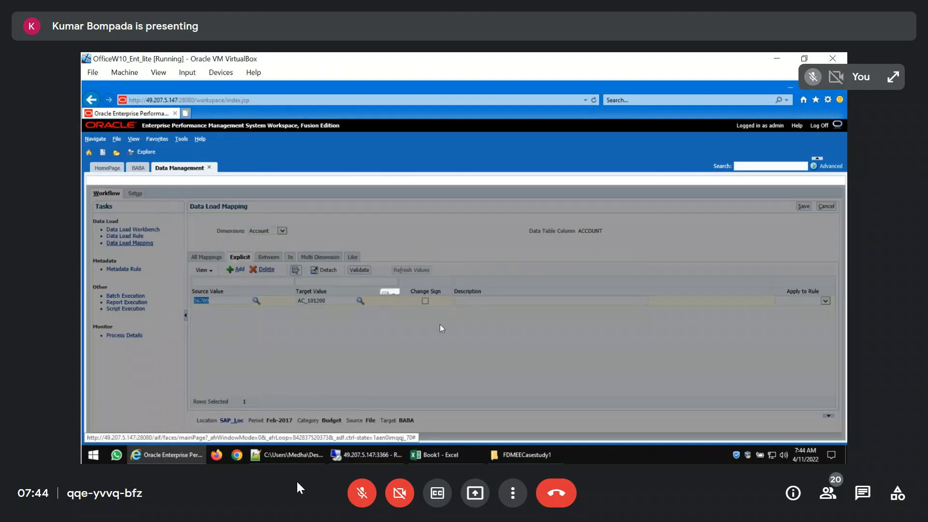
pyautogui.click(543, 328)
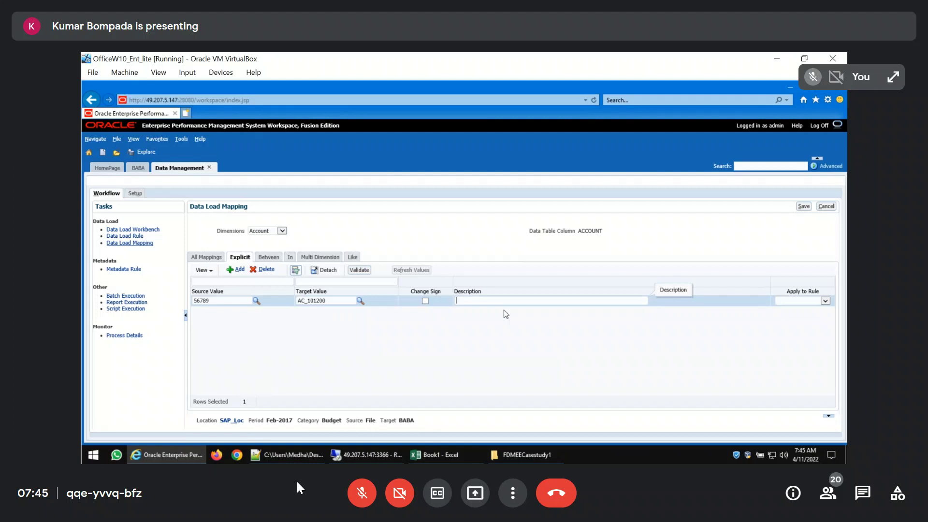
# Export the current Account dimension's mappings to the inbox folder as Acc_Map.txt
pyautogui.click(206, 261)
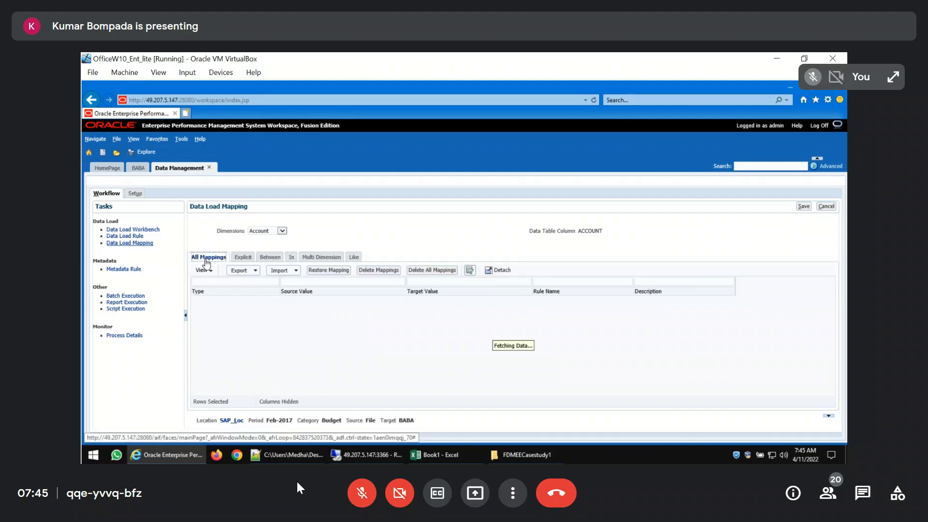
pyautogui.click(255, 271)
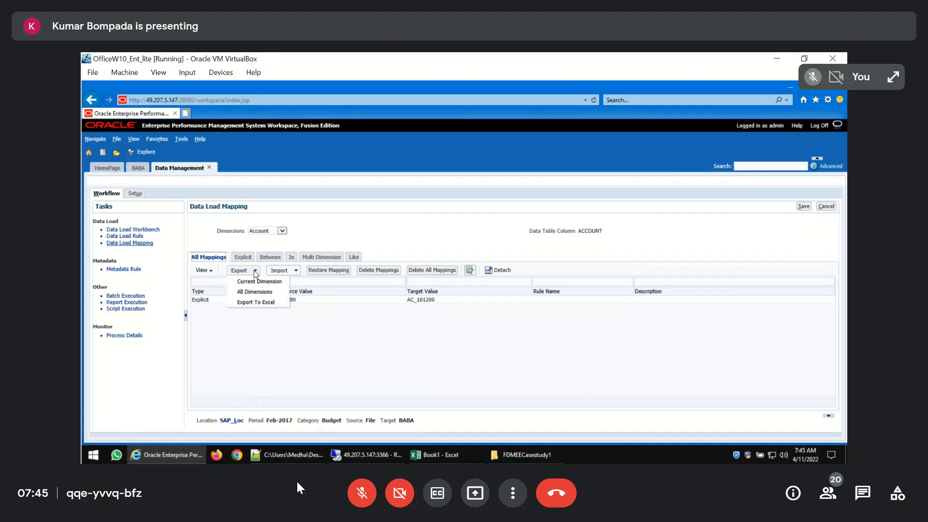
pyautogui.click(253, 282)
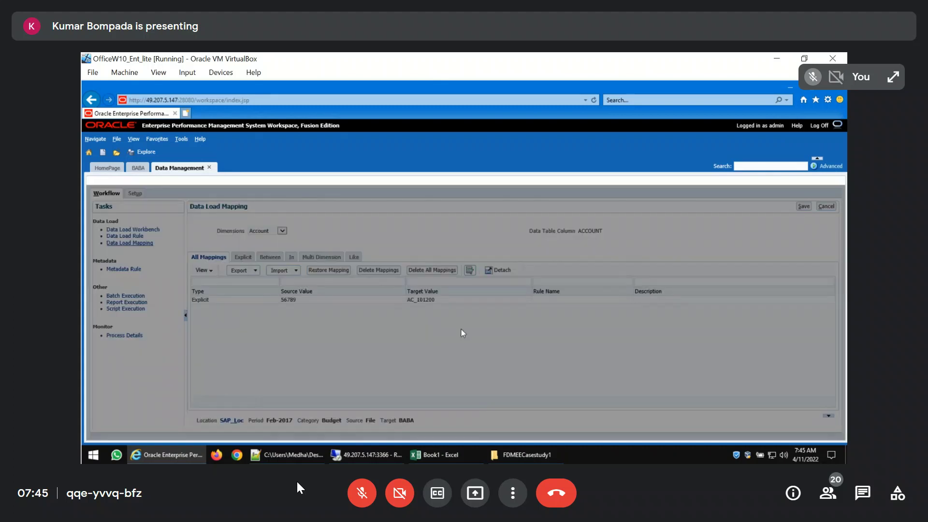
pyautogui.click(373, 241)
pyautogui.click(359, 241)
pyautogui.click(379, 248)
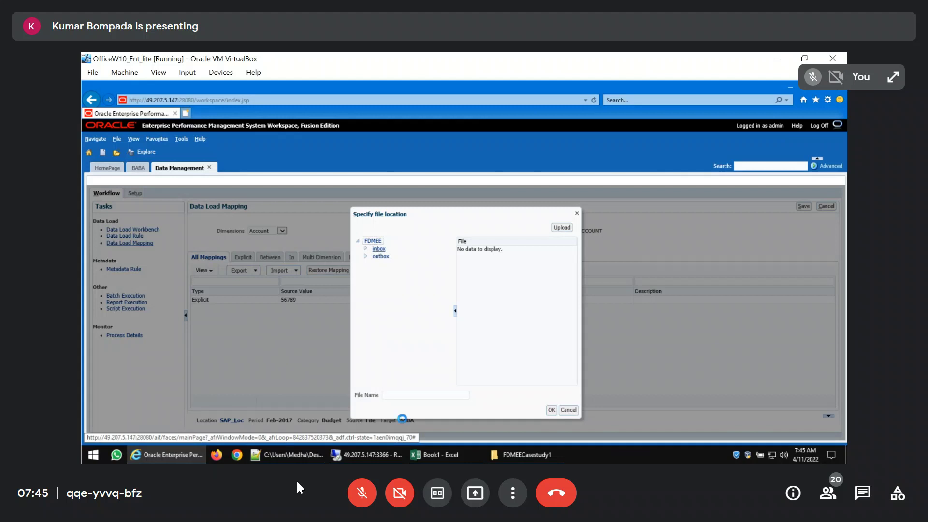
pyautogui.click(405, 396)
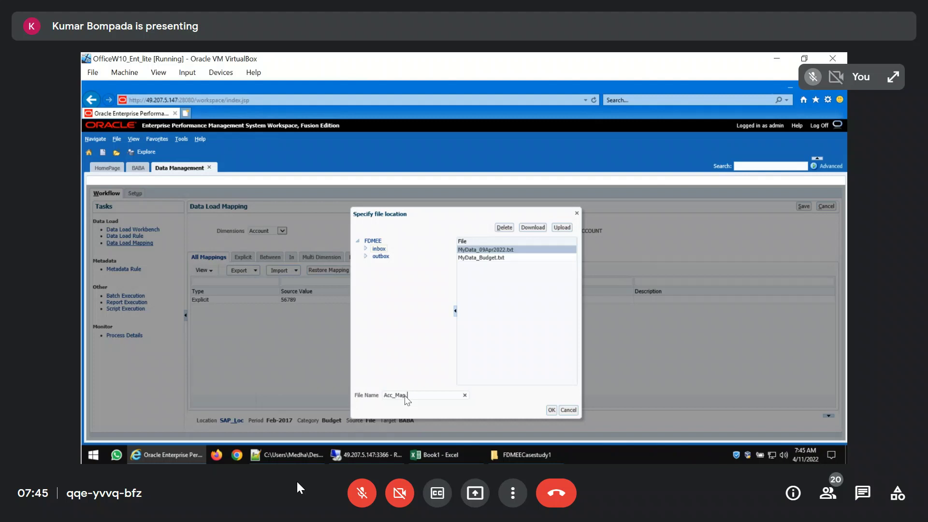
pyautogui.click(551, 410)
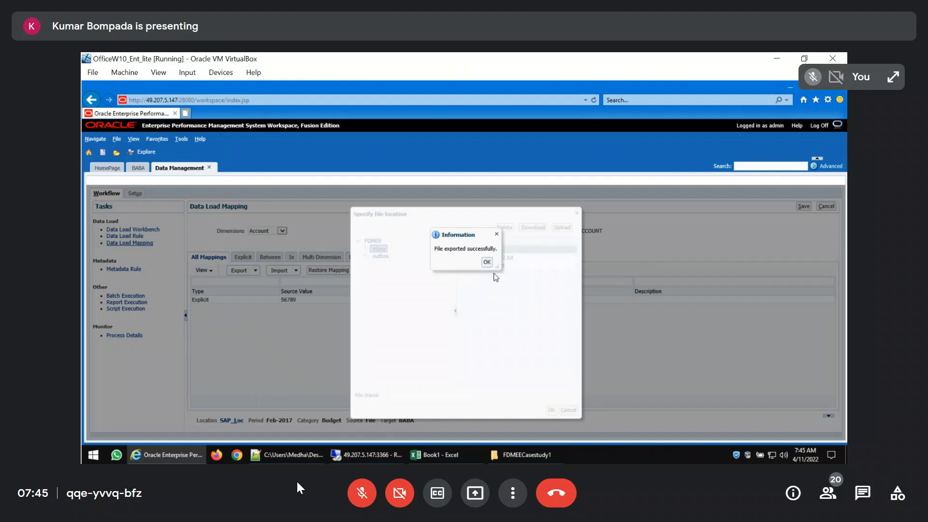
pyautogui.click(487, 263)
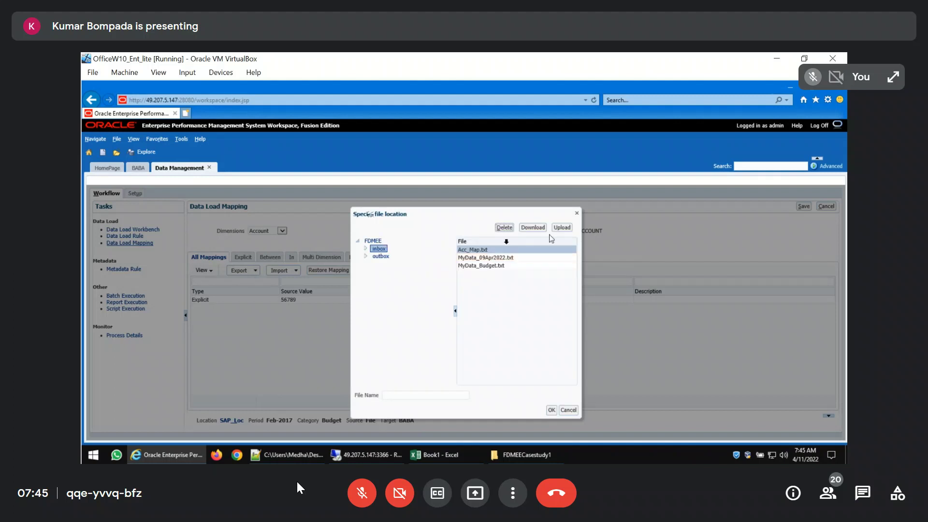
# Download and open the exported Acc_Map.txt, and select its mapping line for source value 56789
pyautogui.click(529, 227)
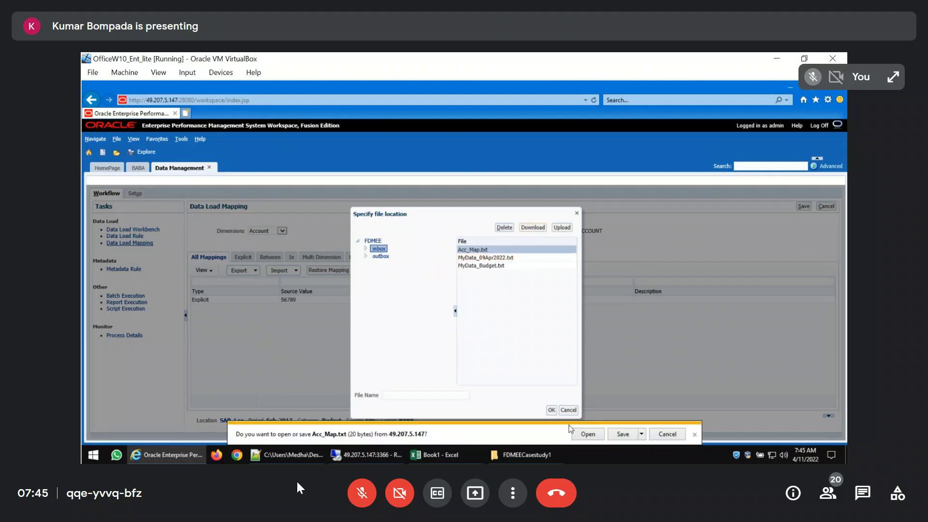
pyautogui.click(588, 434)
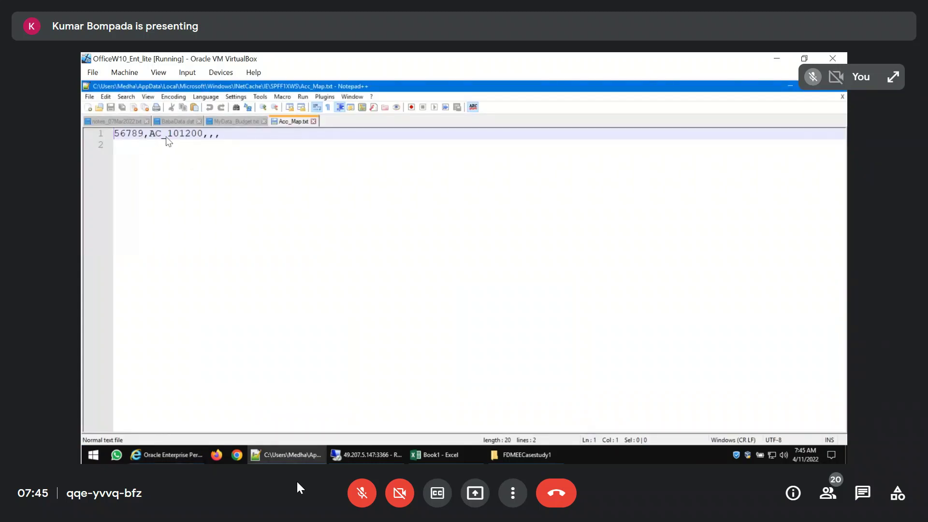
pyautogui.click(208, 137)
pyautogui.press('Right')
pyautogui.moveTo(221, 135); pyautogui.dragTo(84, 138)
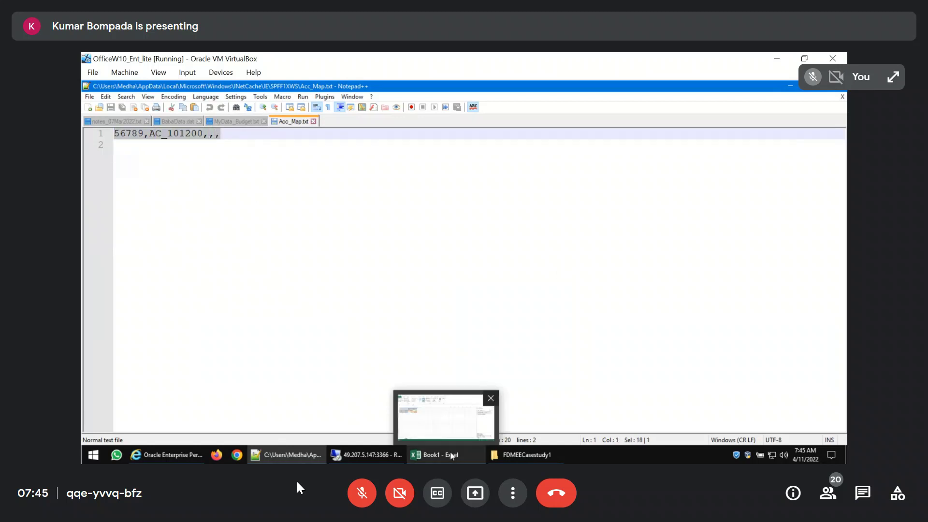
# Open CaseStudy1.xlsx from the FDMEECasestudy1 folder and review the account lists on its SAPAccount and HFM sheets
pyautogui.moveTo(307, 460)
pyautogui.click(525, 455)
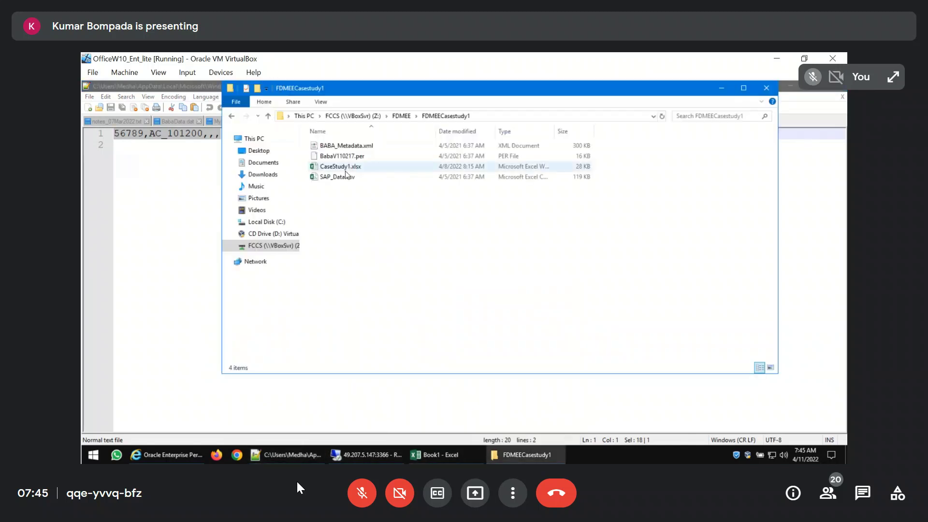
pyautogui.doubleClick(342, 168)
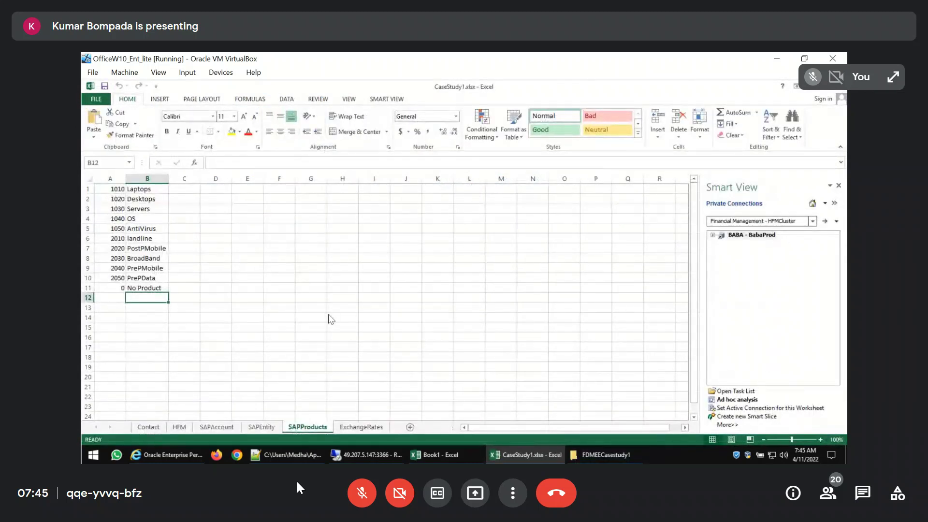
pyautogui.click(216, 427)
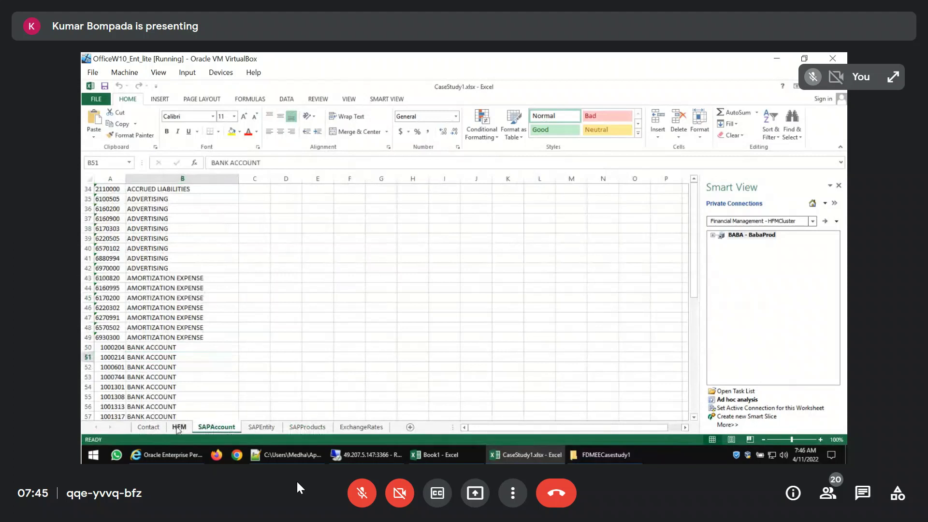
pyautogui.click(178, 427)
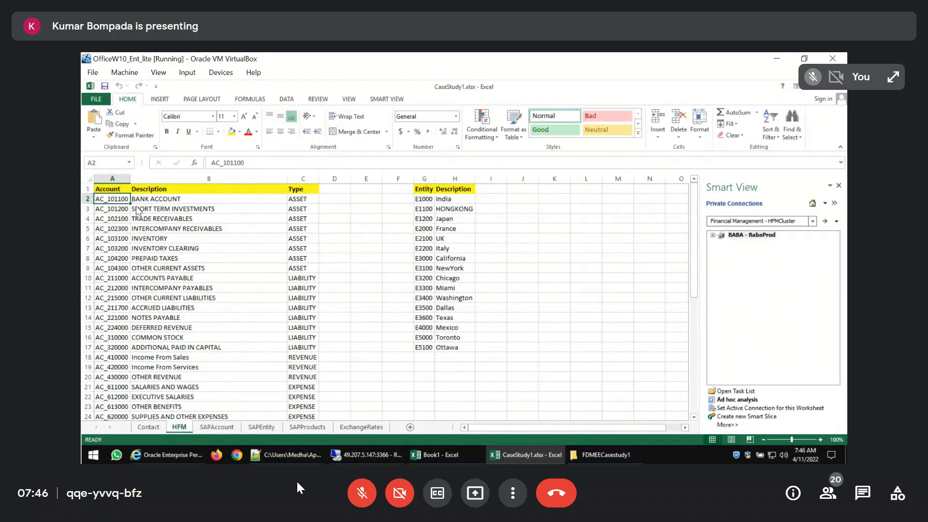
pyautogui.click(216, 428)
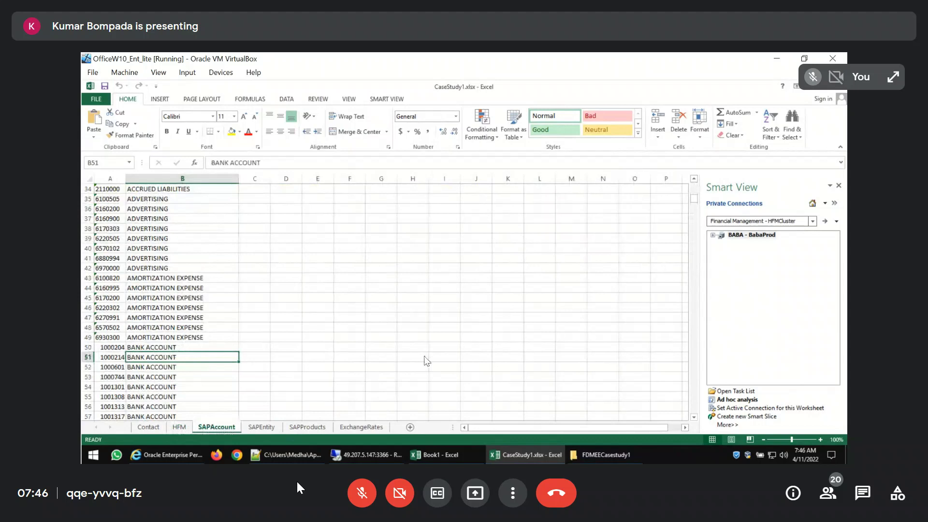
# Create a new blank workbook and rename its first sheet as Source
pyautogui.hotkey('ctrl', 'n')
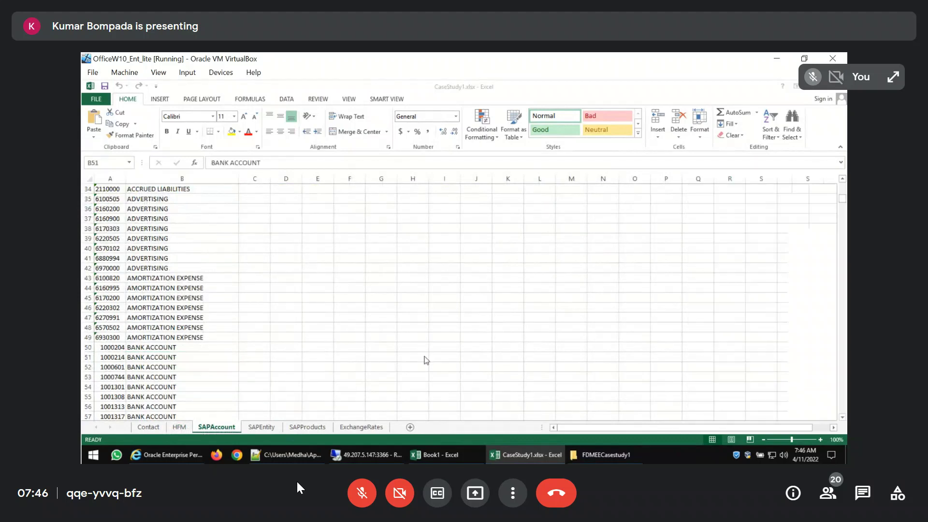
pyautogui.hotkey('alt', 'Tab')
pyautogui.hotkey('alt', 'Tab')
pyautogui.doubleClick(146, 428)
pyautogui.write('Source')
pyautogui.press('Return')
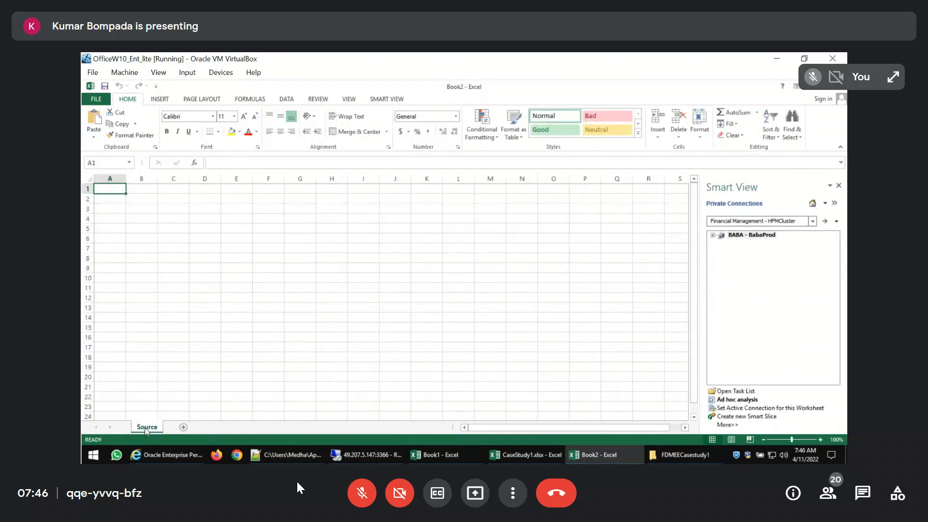
# Add a second sheet to the new workbook and name it Target
pyautogui.click(184, 428)
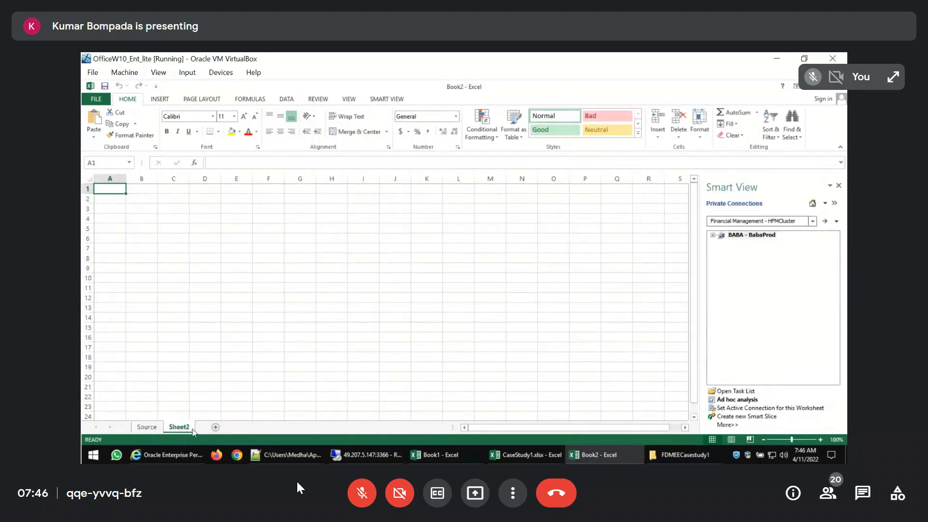
pyautogui.doubleClick(174, 427)
pyautogui.write('Target')
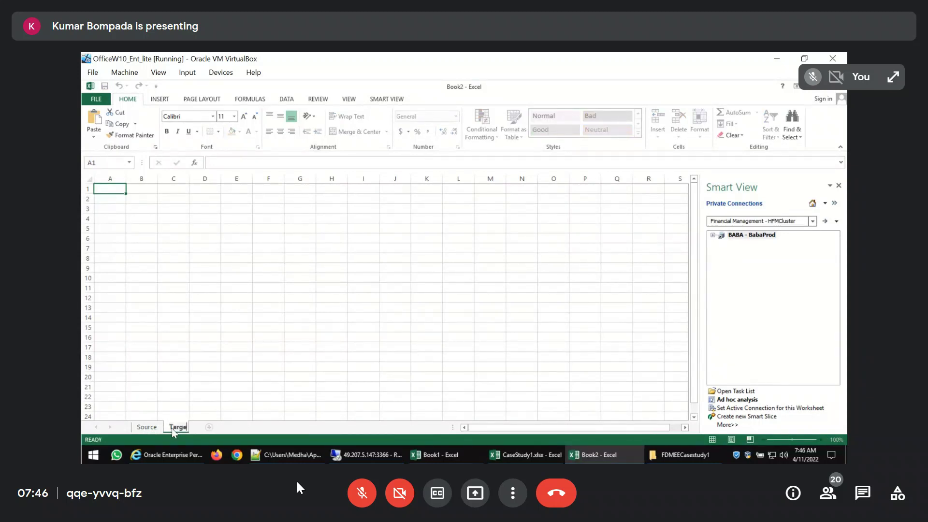
pyautogui.press('Return')
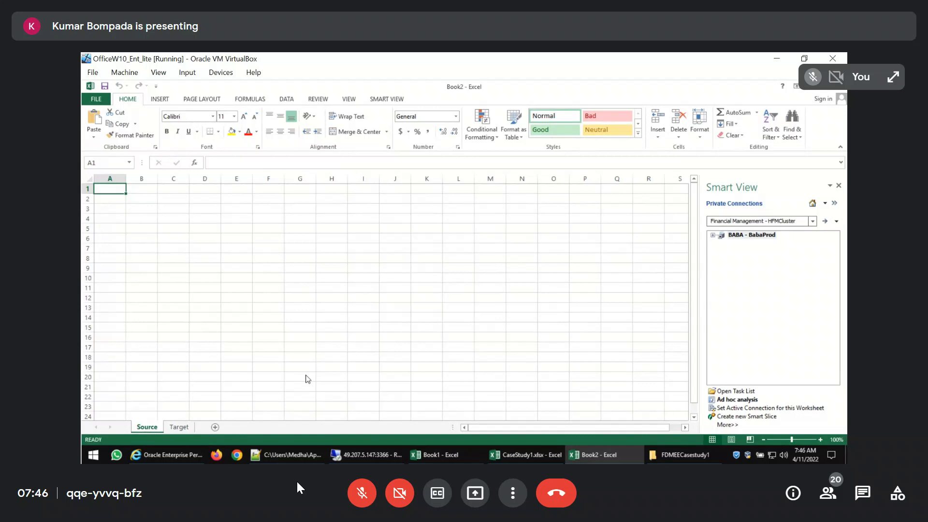
# Copy all account codes and descriptions from the SAPAccount sheet of CaseStudy1.xlsx into the new workbook's Source sheet, starting at A1
pyautogui.hotkey('alt', 'Tab')
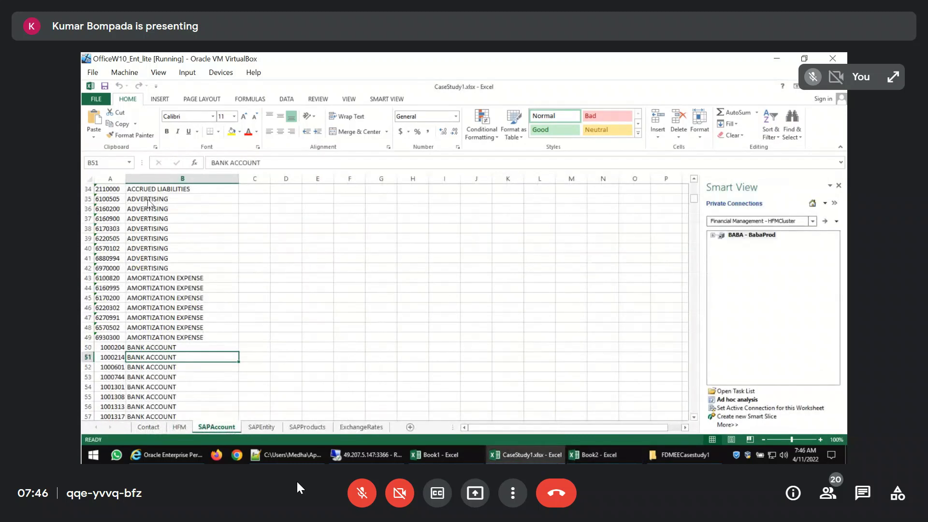
pyautogui.click(115, 190)
pyautogui.hotkey('ctrl', 'shift', 'Right')
pyautogui.hotkey('ctrl', 'shift', 'Down')
pyautogui.hotkey('ctrl', 'c')
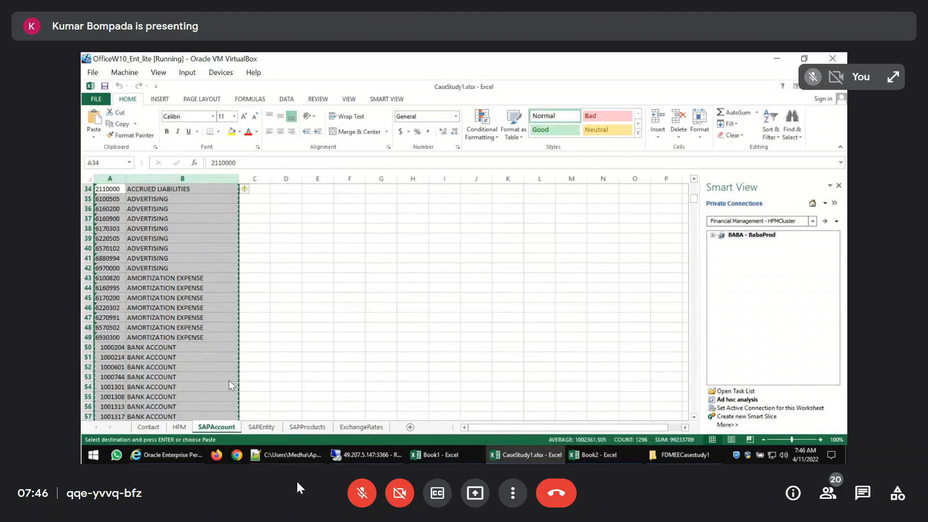
pyautogui.hotkey('alt', 'Tab')
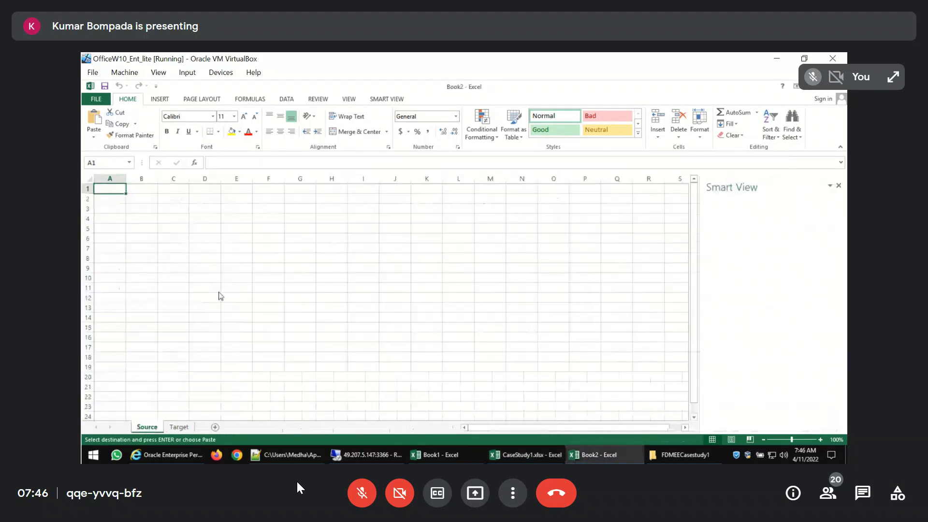
pyautogui.hotkey('ctrl', 'v')
pyautogui.click(323, 279)
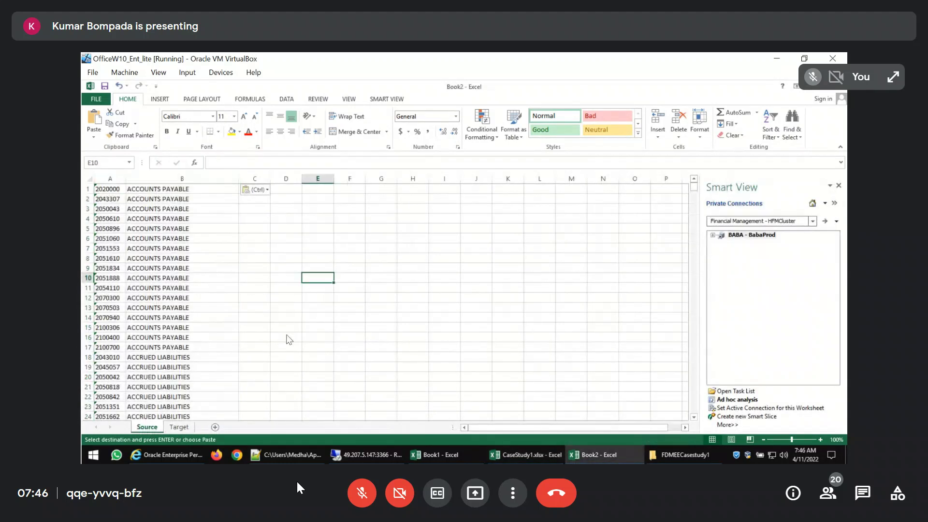
# Copy the Account and Description columns from the HFM sheet of CaseStudy1.xlsx into the new workbook's Target sheet
pyautogui.click(189, 427)
pyautogui.hotkey('alt', 'Tab')
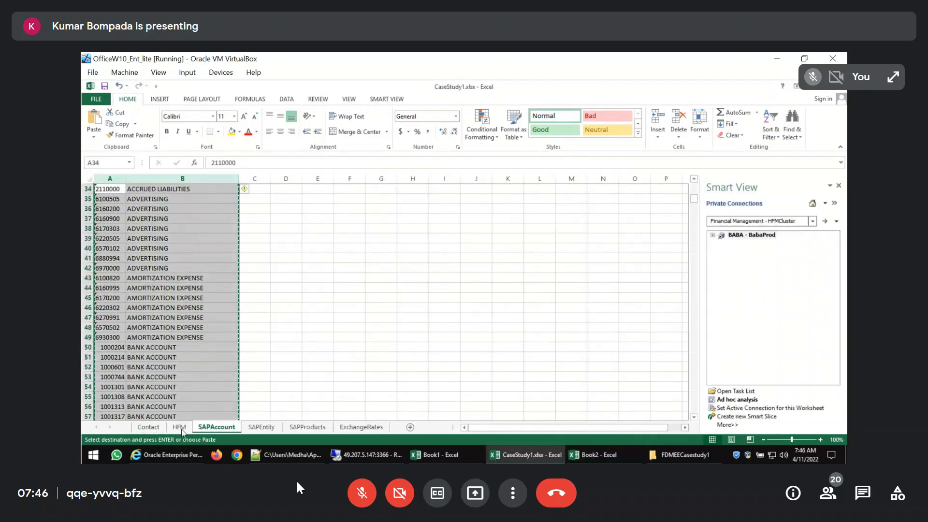
pyautogui.click(180, 427)
pyautogui.moveTo(112, 178); pyautogui.dragTo(150, 186)
pyautogui.hotkey('ctrl', 'c')
pyautogui.hotkey('alt', 'Tab')
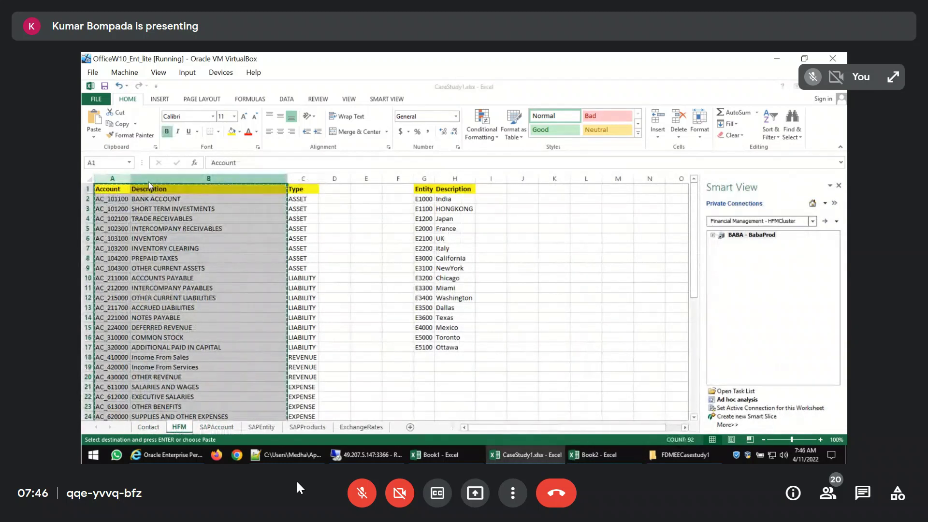
pyautogui.hotkey('ctrl', 'v')
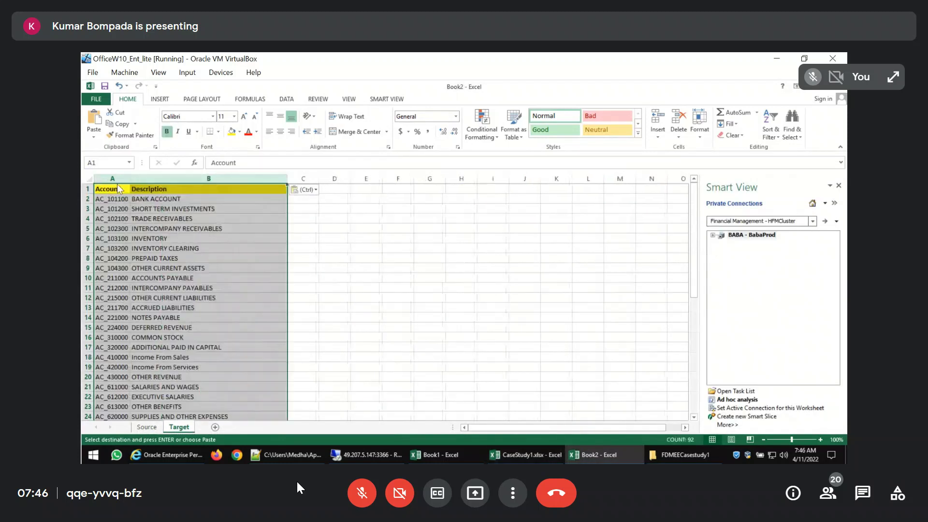
# Move the Target sheet's Account column to the right of Description and delete the emptied first column
pyautogui.click(112, 178)
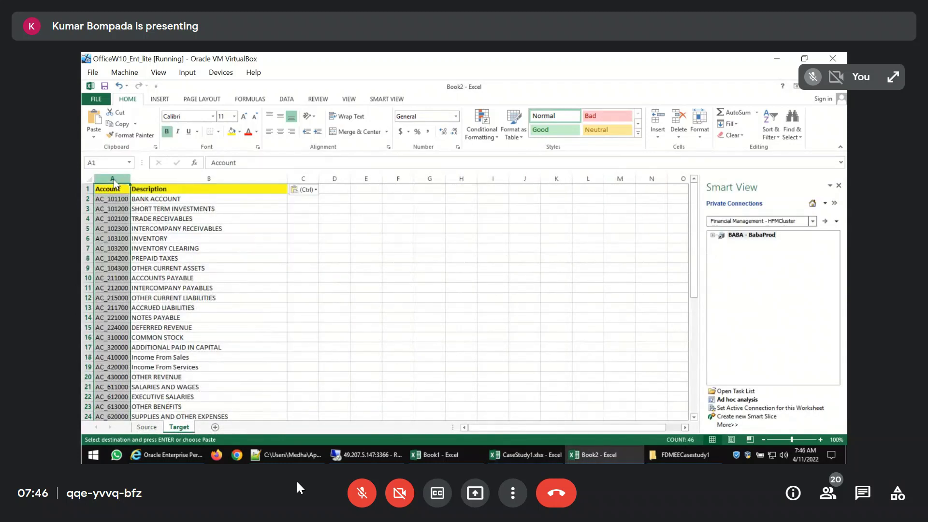
pyautogui.hotkey('ctrl', 'c')
pyautogui.click(302, 179)
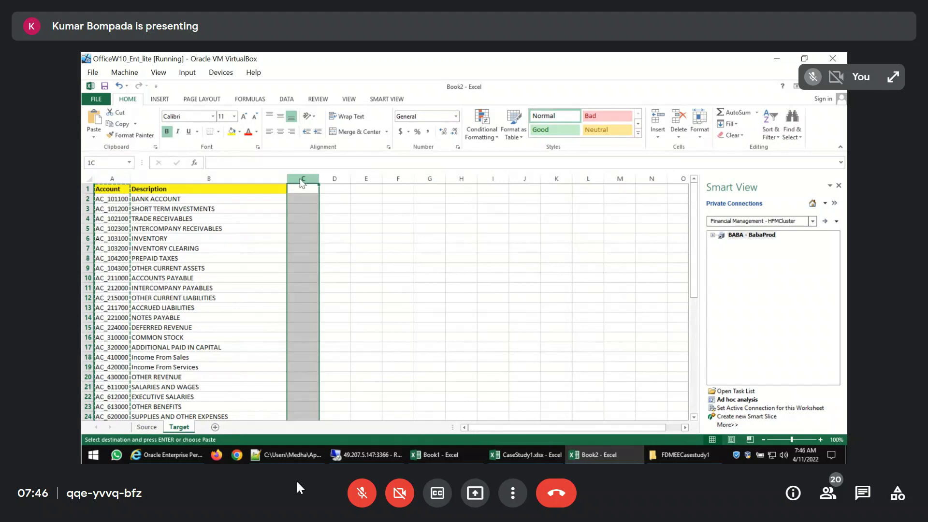
pyautogui.hotkey('ctrl', 'v')
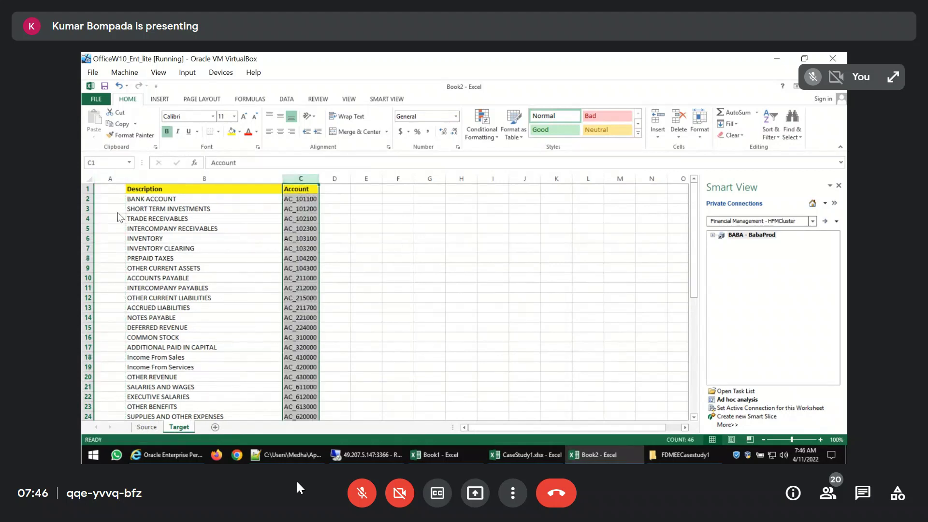
pyautogui.click(114, 179)
pyautogui.hotkey('ctrl', '-')
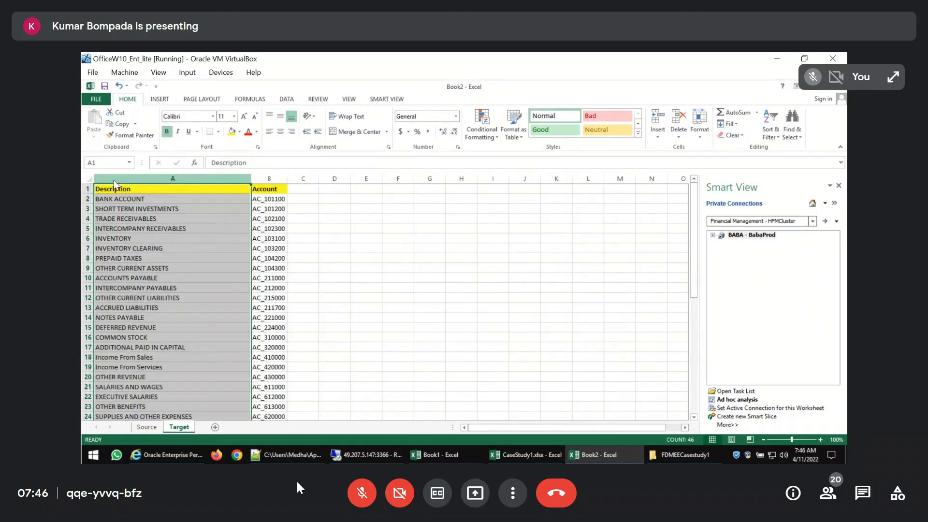
pyautogui.click(115, 187)
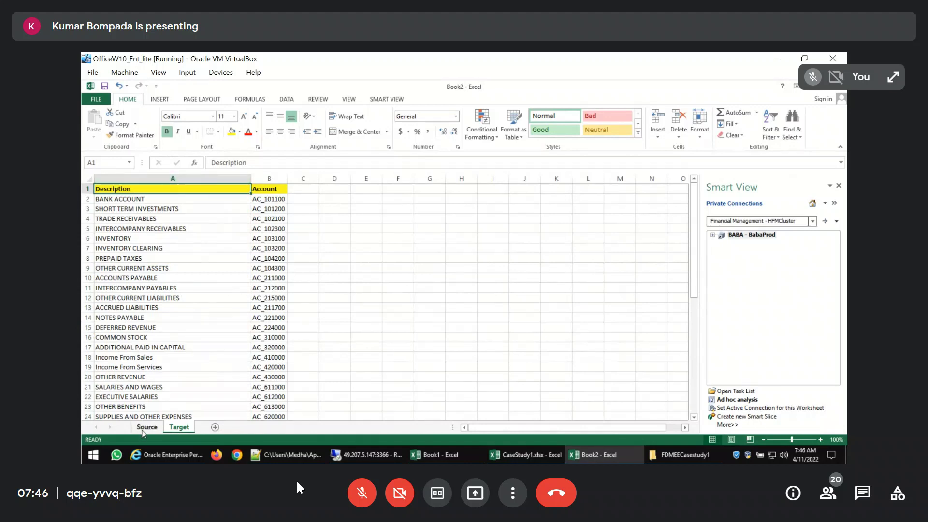
# Enter =VLOOKUP(B:B,Target!A:B,2,0) in cell C1 of the Source sheet to look up the target account by description
pyautogui.click(143, 428)
pyautogui.click(257, 190)
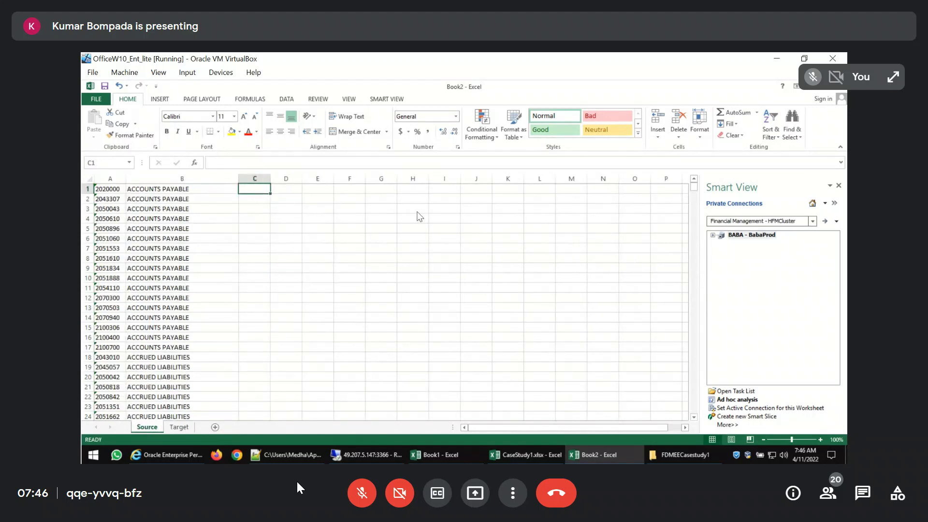
pyautogui.write('=')
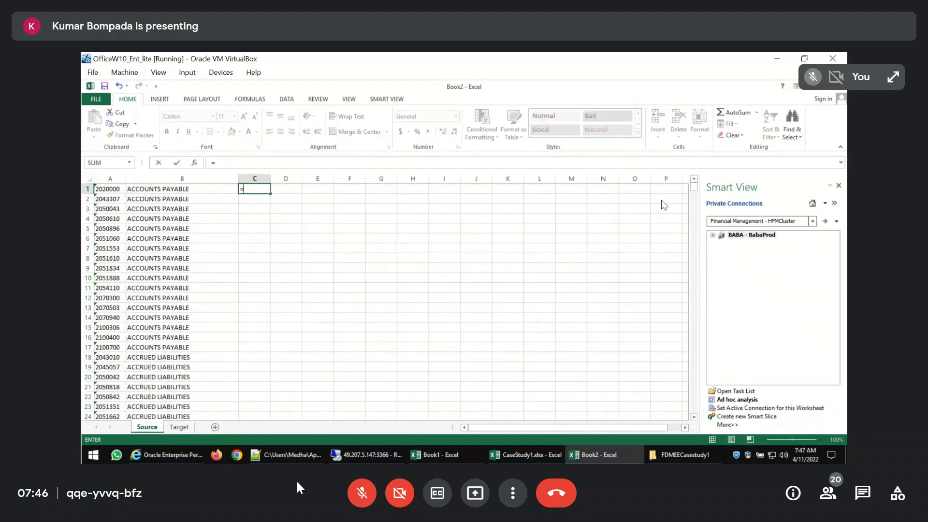
pyautogui.write('vlookup(')
pyautogui.press('Left')
pyautogui.press('Left')
pyautogui.press('Right')
pyautogui.hotkey('ctrl', 'space')
pyautogui.write(',')
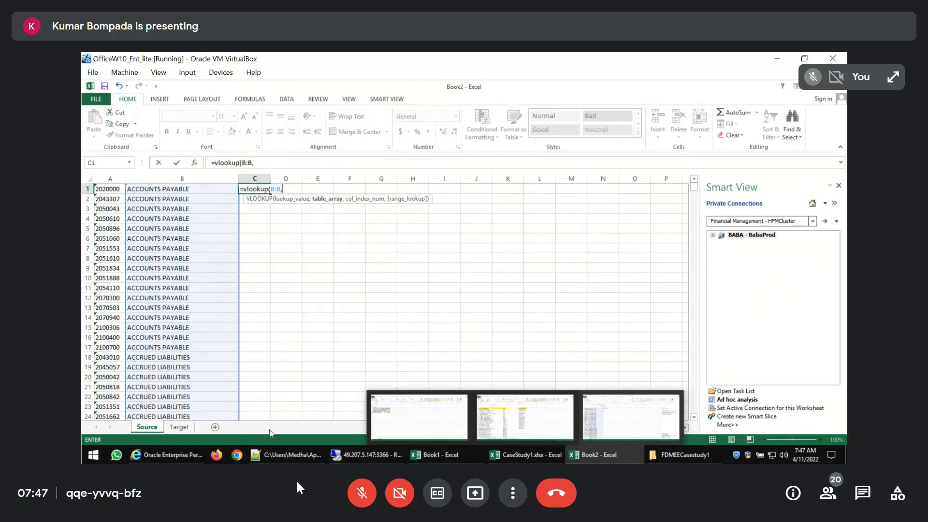
pyautogui.click(172, 428)
pyautogui.click(132, 179)
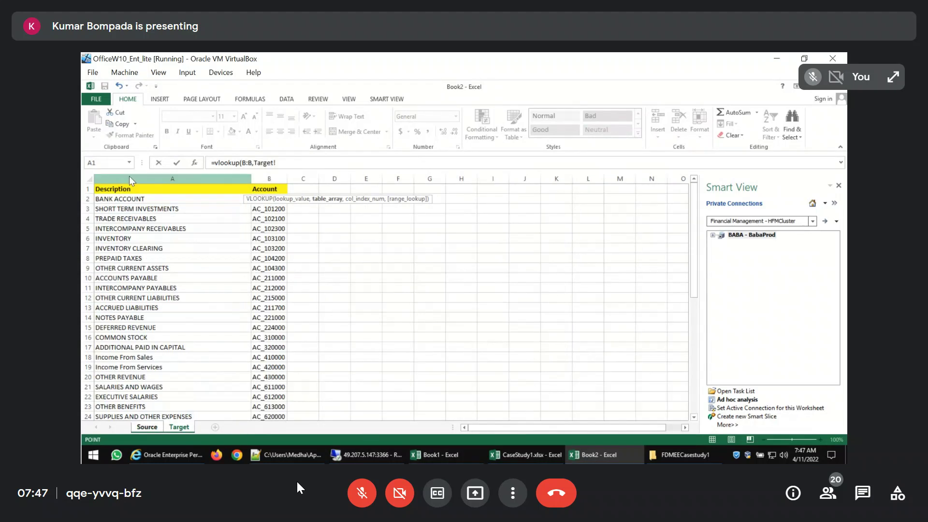
pyautogui.moveTo(132, 180); pyautogui.dragTo(270, 179)
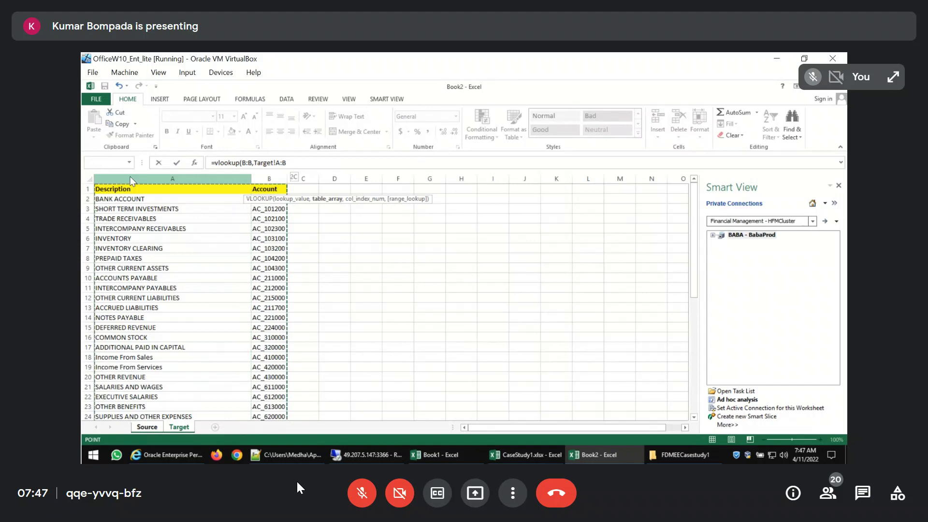
pyautogui.write(',2,0')
pyautogui.press('Return')
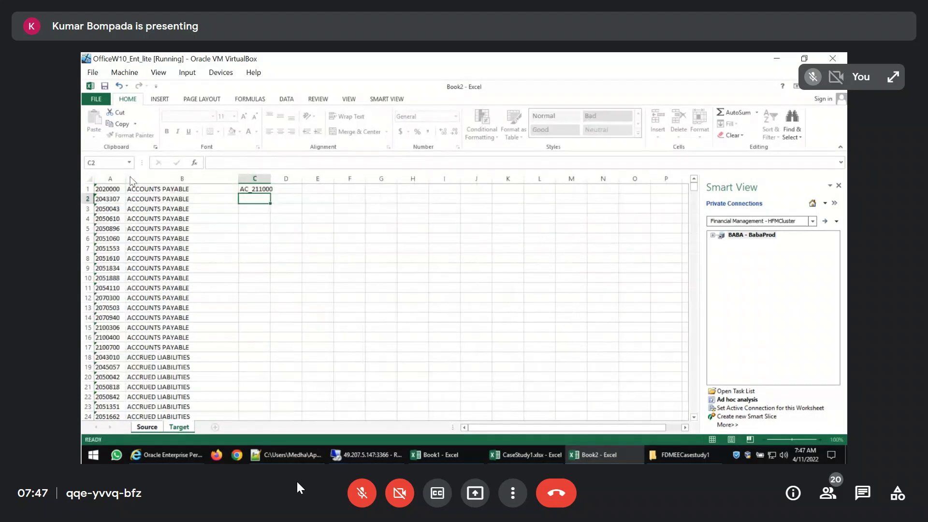
# Fill the VLOOKUP formula from C1 down column C to the last account row of the Source sheet
pyautogui.press('Up')
pyautogui.press('Left')
pyautogui.press('Left')
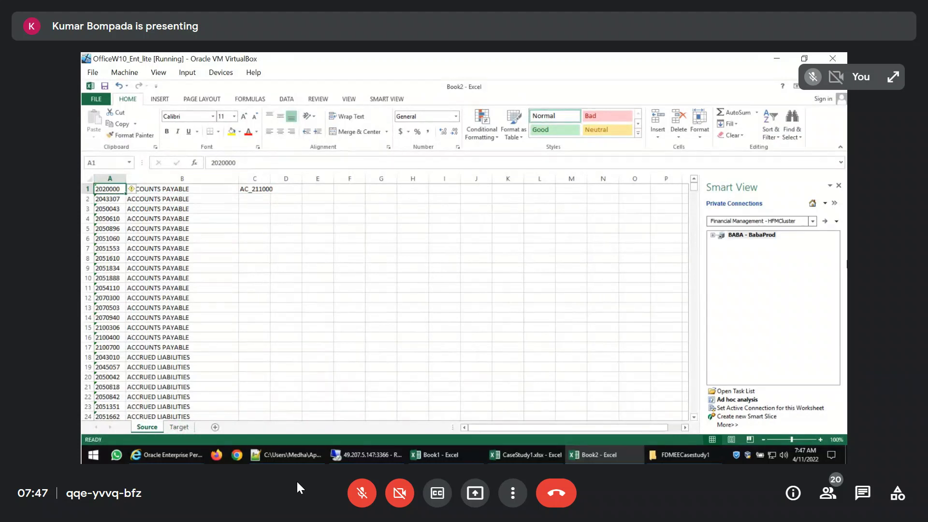
pyautogui.press('Right')
pyautogui.press('Right')
pyautogui.press('Left')
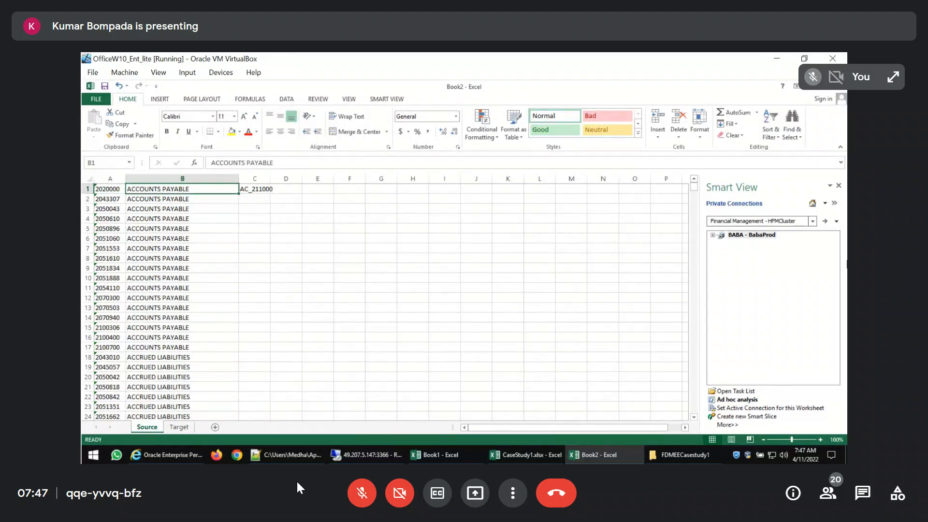
pyautogui.hotkey('ctrl', 'Down')
pyautogui.press('Right')
pyautogui.hotkey('ctrl', 'shift', 'Up')
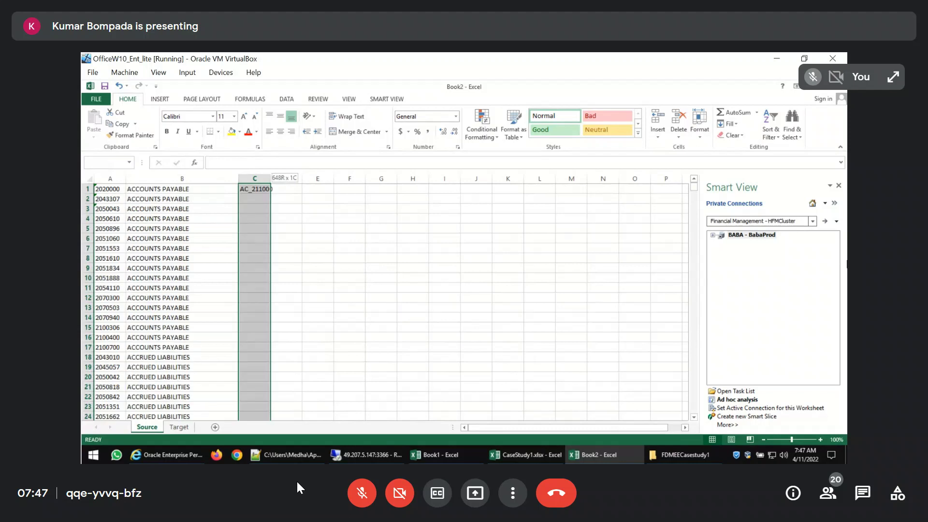
pyautogui.hotkey('ctrl', 'd')
pyautogui.hotkey('ctrl', 'Up')
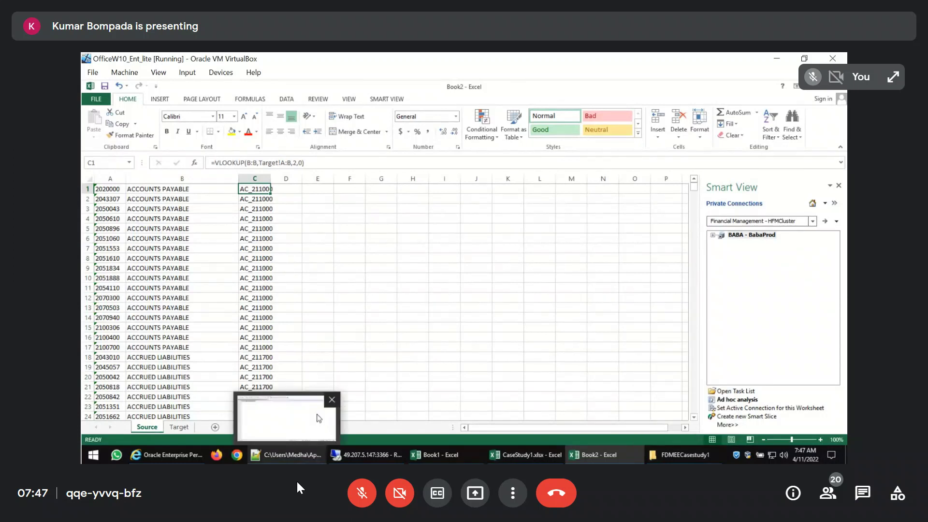
# Following the Acc_Map.txt line format, enter =A1&","&C1&",," in cell F1 of Book2's Source sheet
pyautogui.click(291, 455)
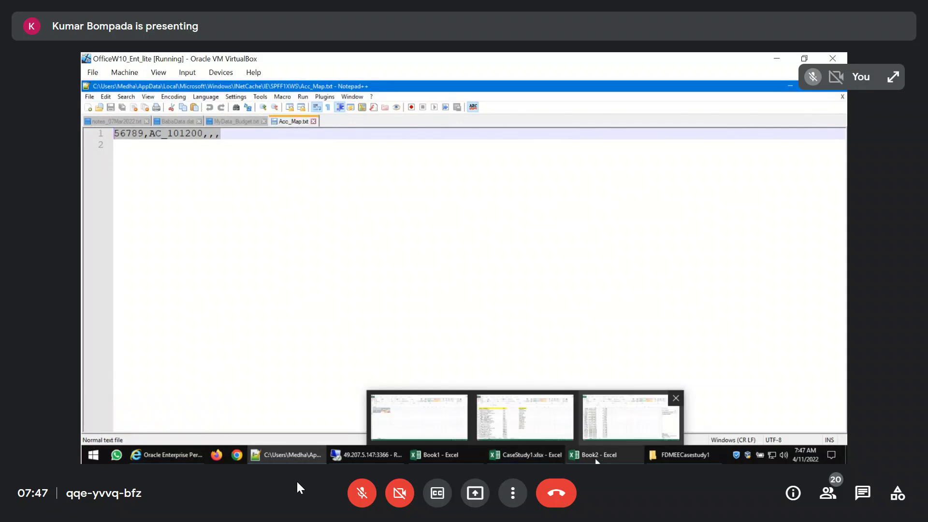
pyautogui.click(584, 455)
pyautogui.write('=')
pyautogui.press('Left')
pyautogui.press('Left')
pyautogui.press('Left')
pyautogui.press('Left')
pyautogui.press('Left')
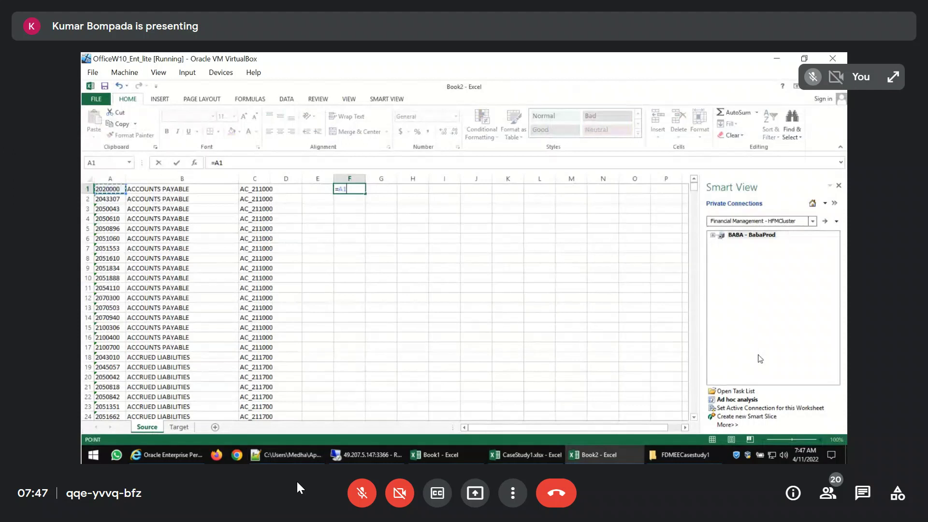
pyautogui.write('&","&')
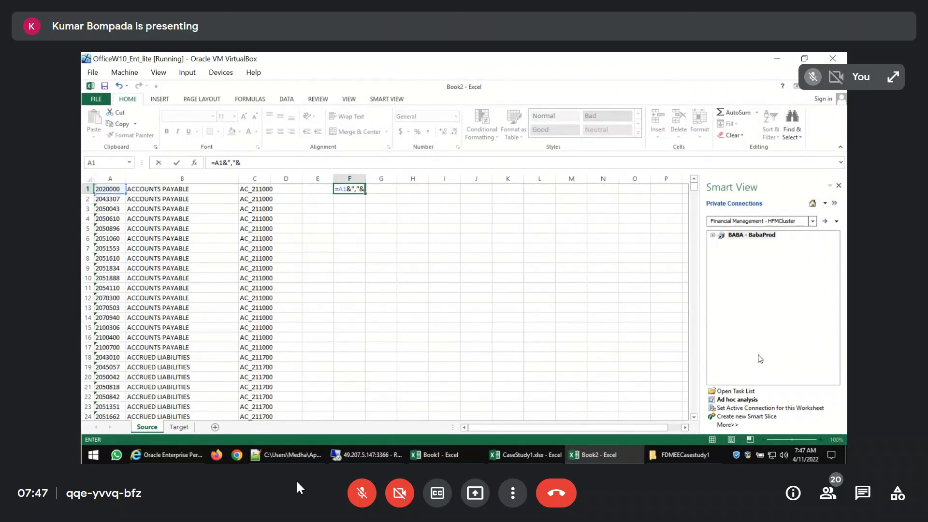
pyautogui.press('Left')
pyautogui.press('Left')
pyautogui.press('Left')
pyautogui.write('&",,"')
pyautogui.press('Return')
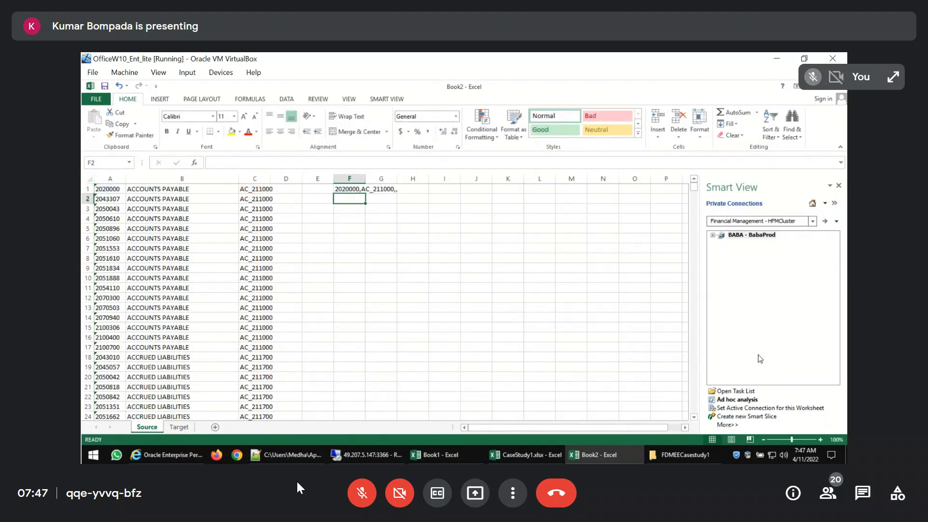
# Fill the concatenation formula from F1 down column F to the last account row, 648
pyautogui.press('Left')
pyautogui.press('Left')
pyautogui.press('Left')
pyautogui.hotkey('ctrl', 'Down')
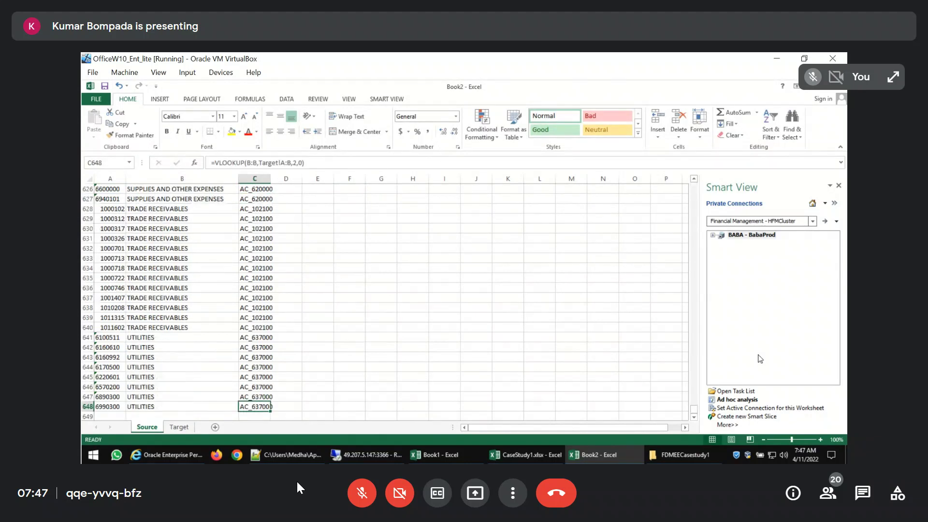
pyautogui.press('Right')
pyautogui.press('Right')
pyautogui.press('Right')
pyautogui.hotkey('ctrl', 'shift', 'Up')
pyautogui.hotkey('ctrl', 'd')
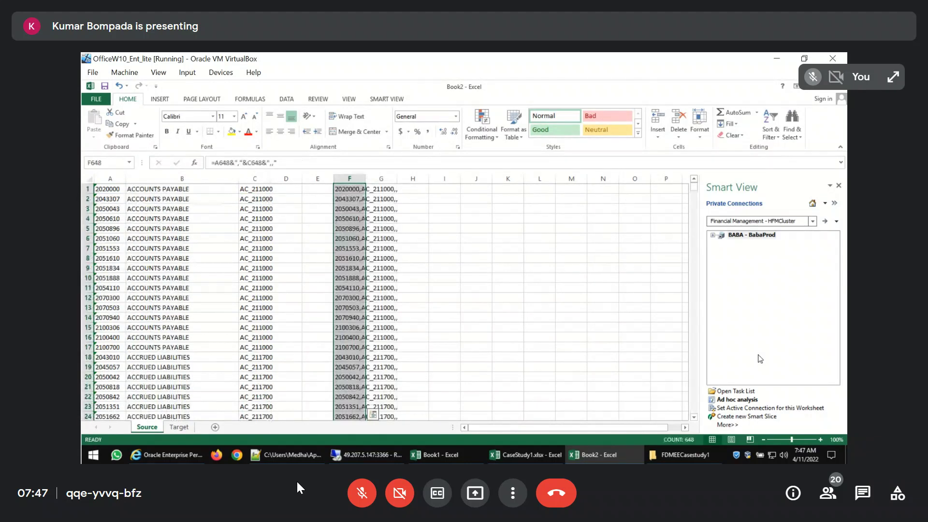
# Copy the concatenated mapping lines from column F into Acc_Map.txt in Notepad++, starting on line 2 below the existing entry
pyautogui.hotkey('ctrl', 'c')
pyautogui.hotkey('alt', 'Tab')
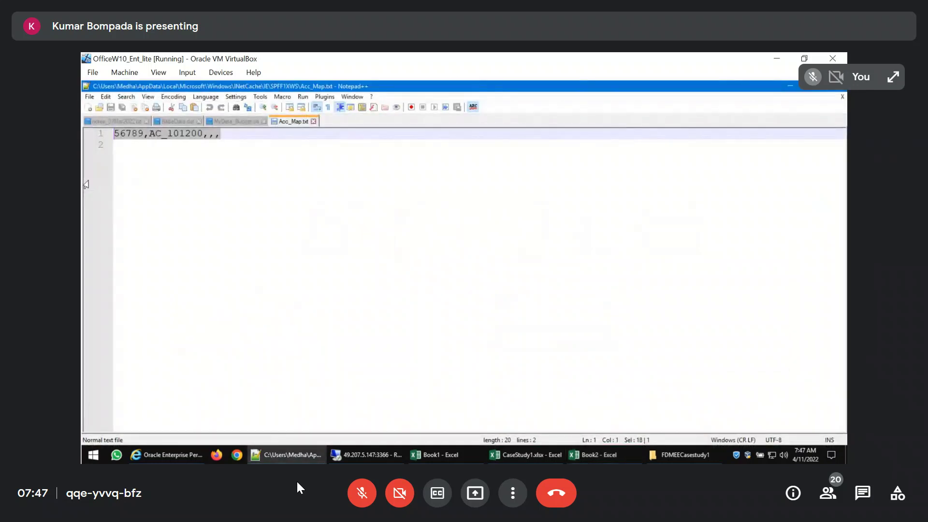
pyautogui.press('Down')
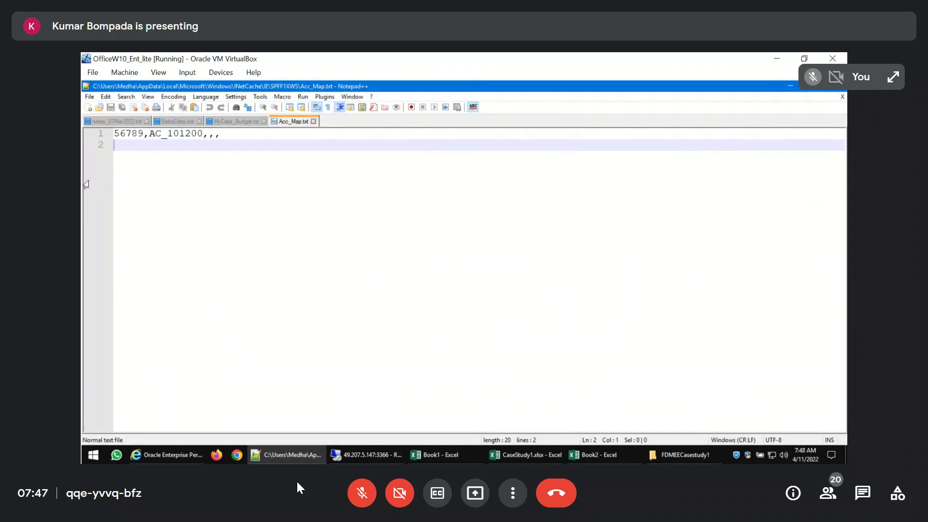
pyautogui.hotkey('ctrl', 'v')
pyautogui.scroll(20, 87, 182)
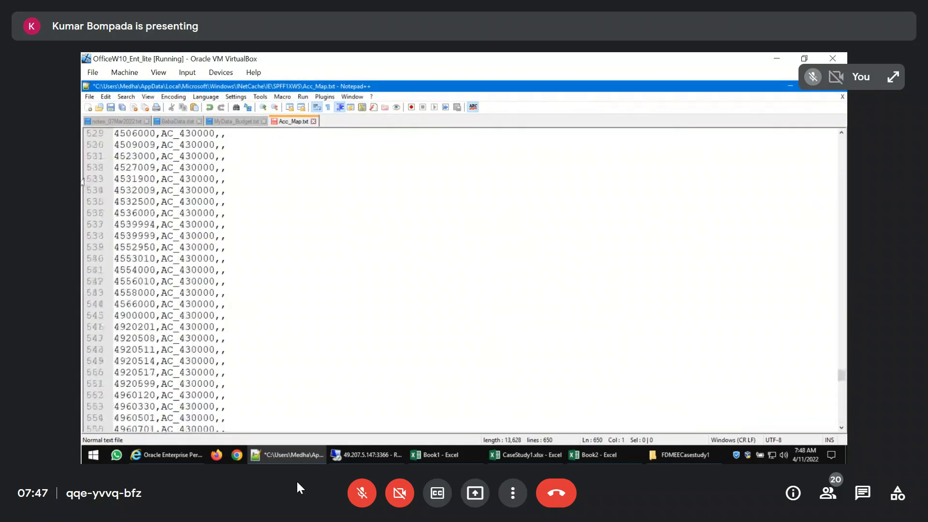
pyautogui.click(362, 493)
pyautogui.scroll(20, 98, 178)
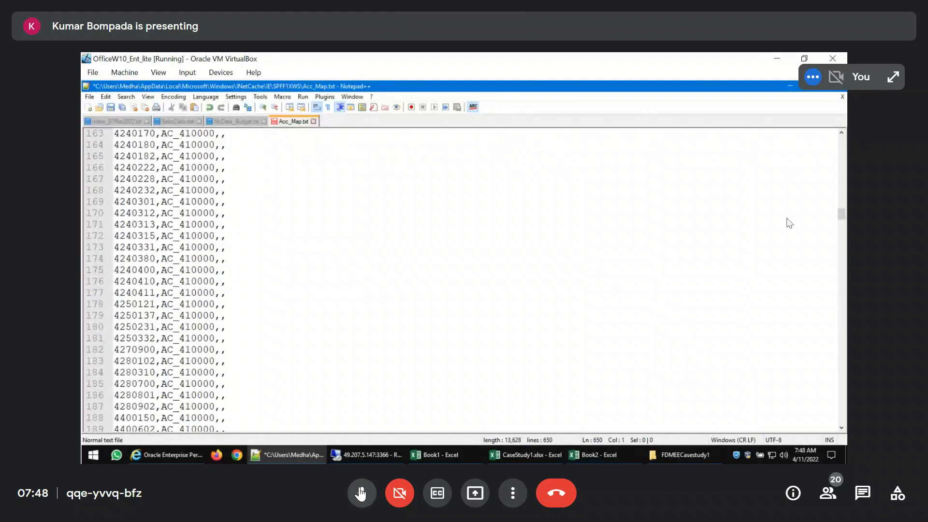
pyautogui.click(361, 493)
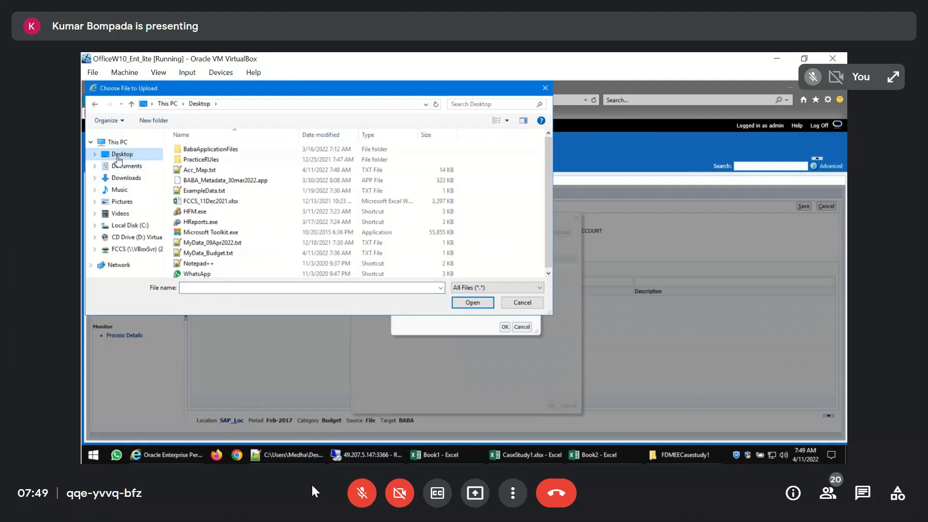
# Upload Acc_Map.txt from the Desktop to the FDMEE inbox and import it as Account mappings with Merge, Validate and Online
pyautogui.click(472, 302)
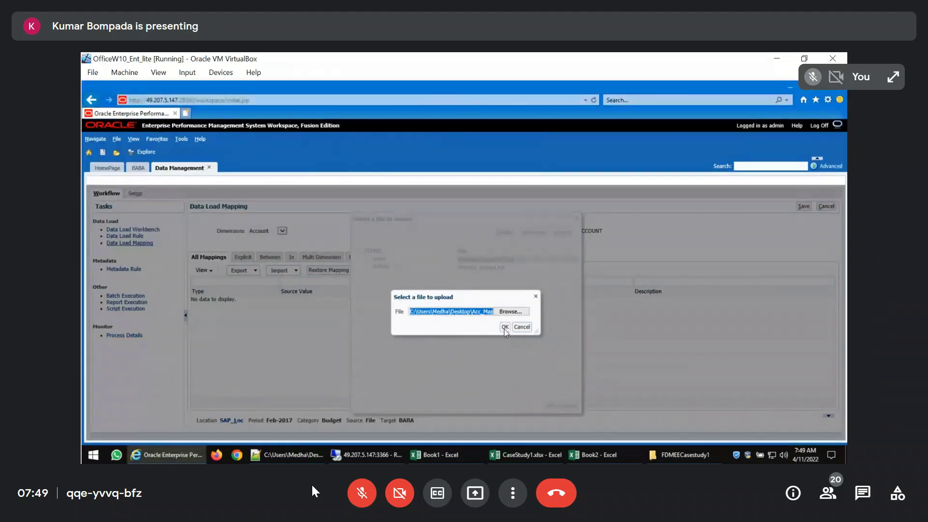
pyautogui.click(504, 327)
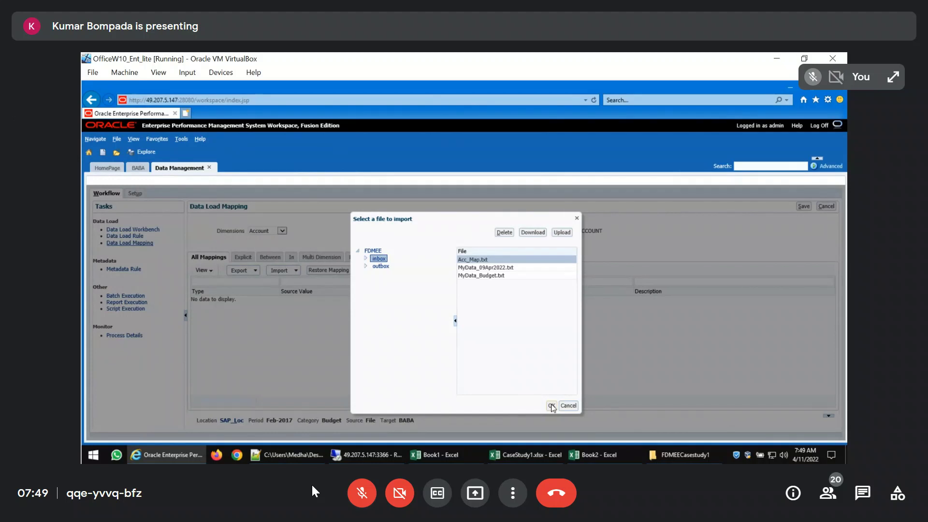
pyautogui.click(551, 405)
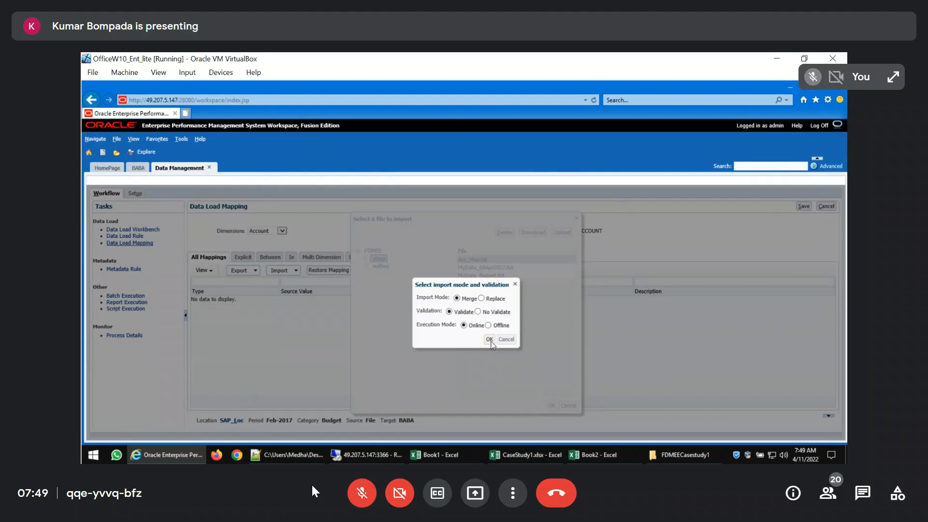
pyautogui.click(490, 340)
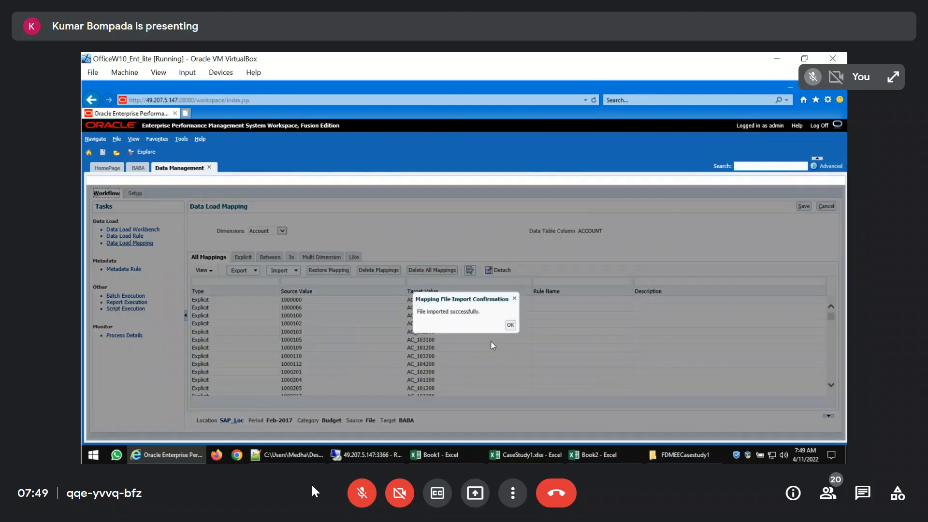
pyautogui.click(511, 324)
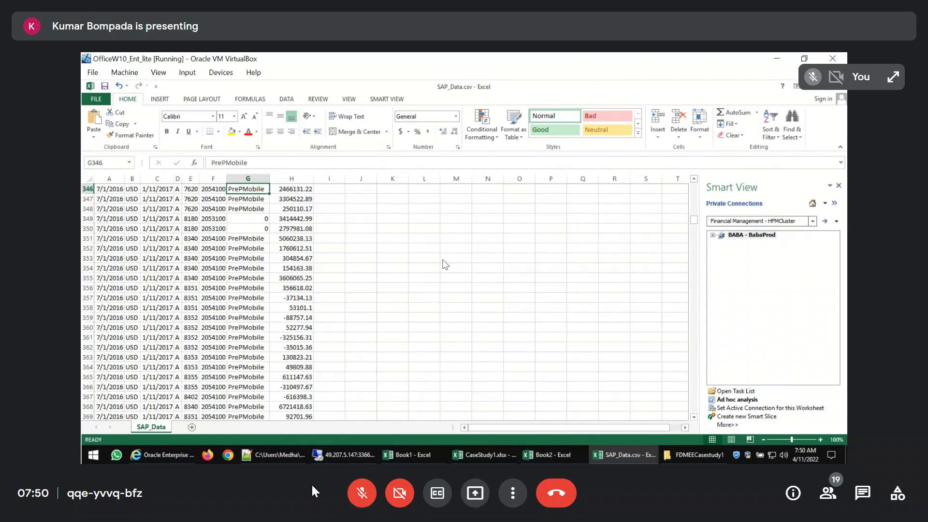
# Switch to the Oracle EPM Workspace in Internet Explorer and open the Data Load Workbench
pyautogui.click(162, 454)
pyautogui.click(145, 229)
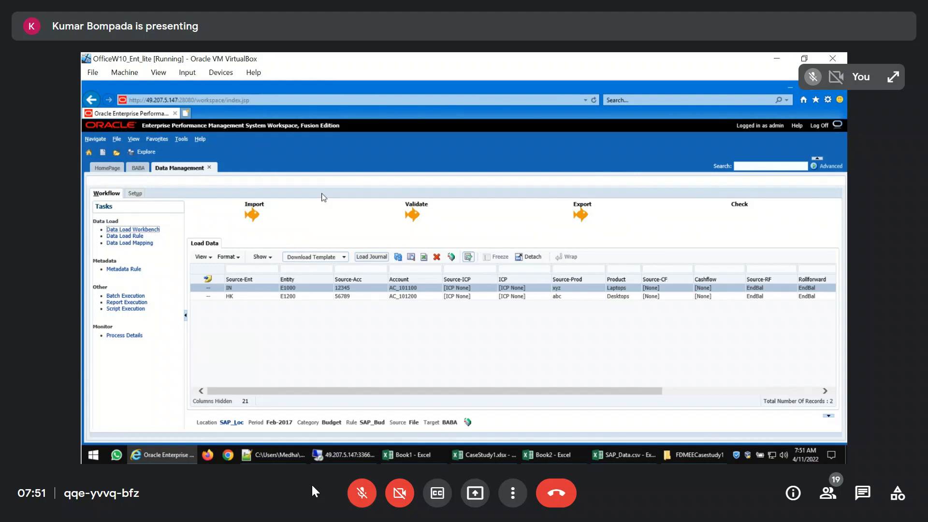
pyautogui.click(355, 501)
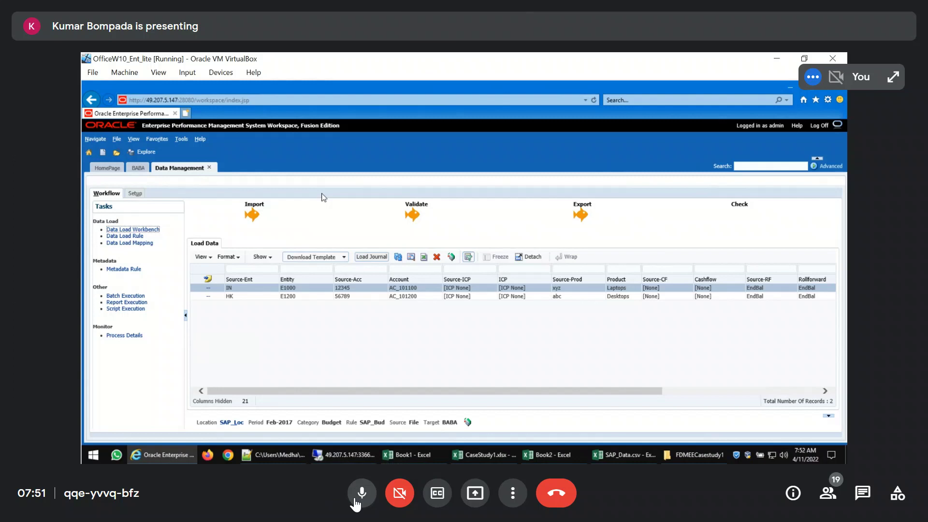
pyautogui.click(356, 500)
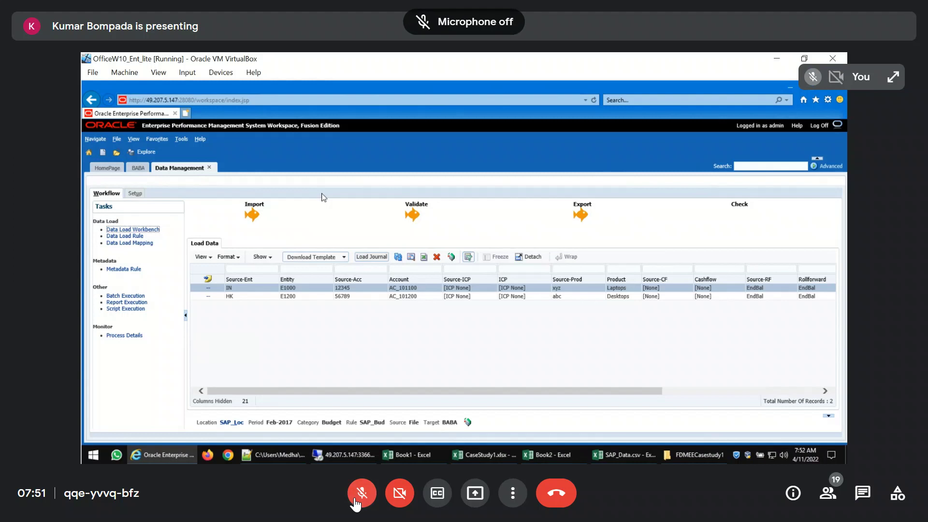
pyautogui.click(355, 501)
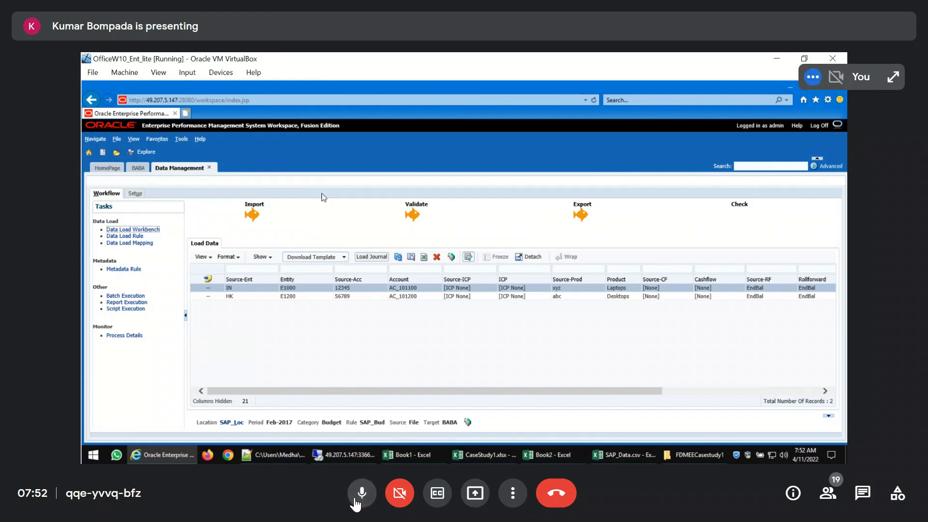
pyautogui.click(355, 500)
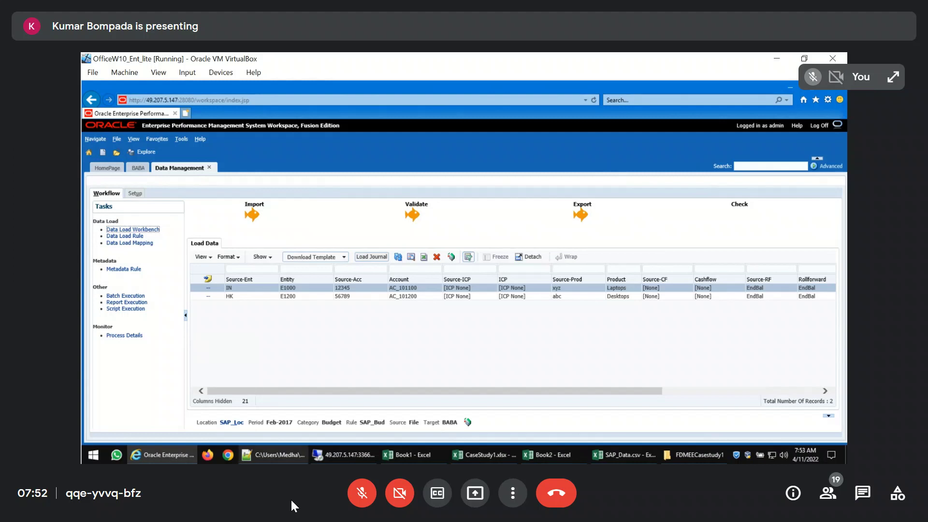
# Open the bookmarked FCCS site full screen in Chrome and sign in to Oracle Cloud with the prefilled login details
pyautogui.click(229, 455)
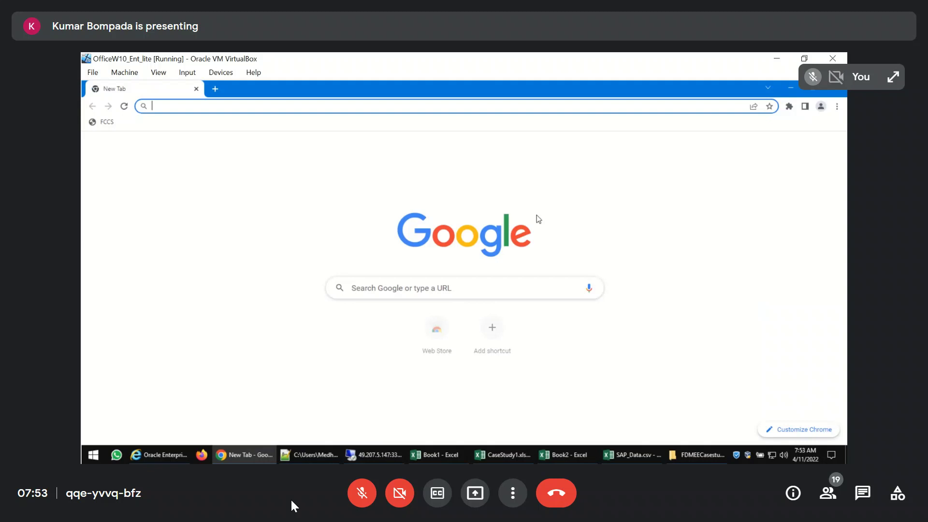
pyautogui.press('F11')
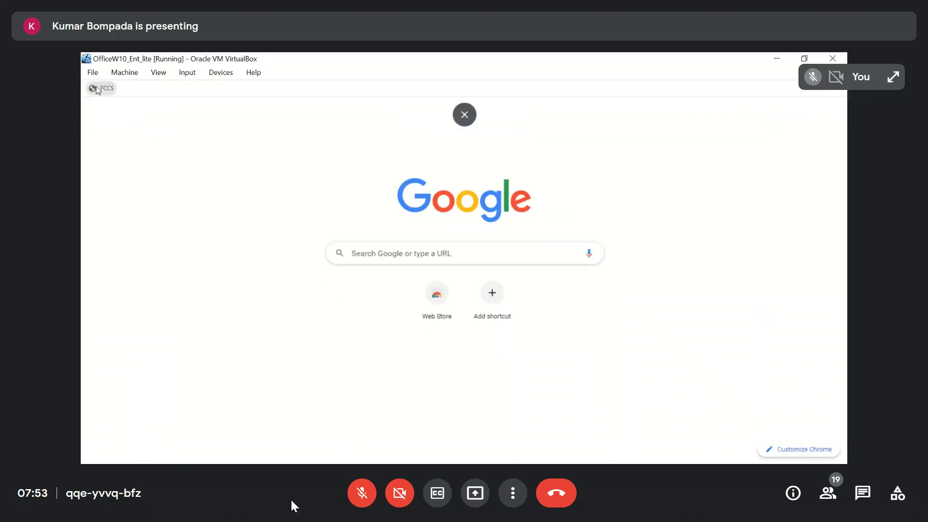
pyautogui.click(405, 314)
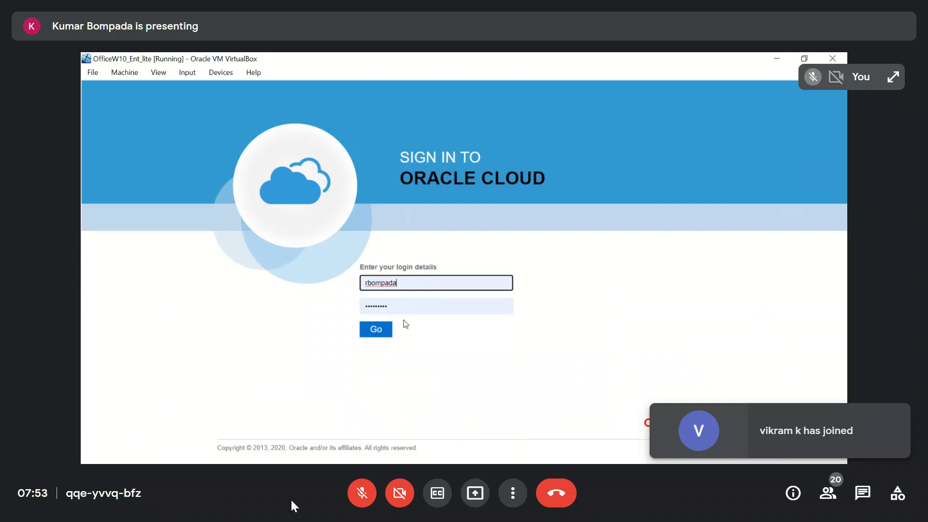
pyautogui.press('Return')
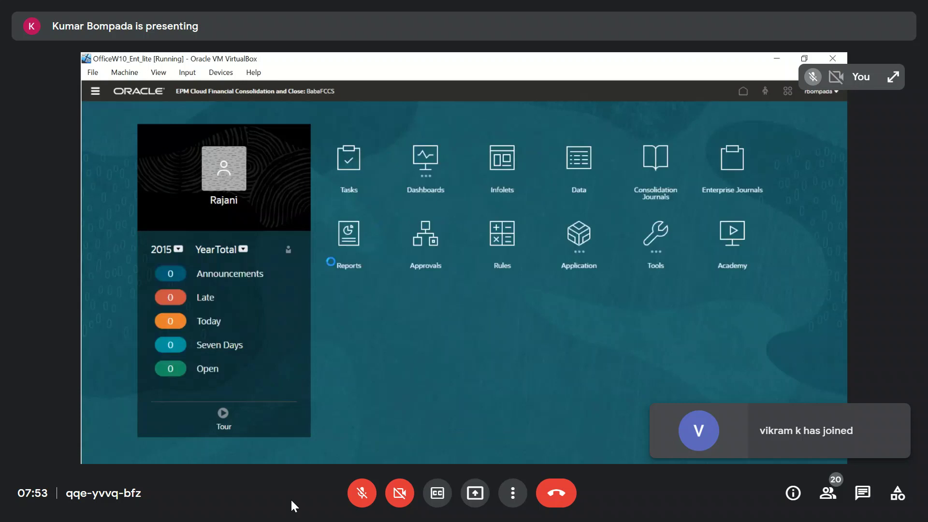
# Open the BabaFCCS Dimensions page and examine the Account hierarchy from FCCS_Balance Sheet down to AR under FCCS_Acct Receivable
pyautogui.click(96, 91)
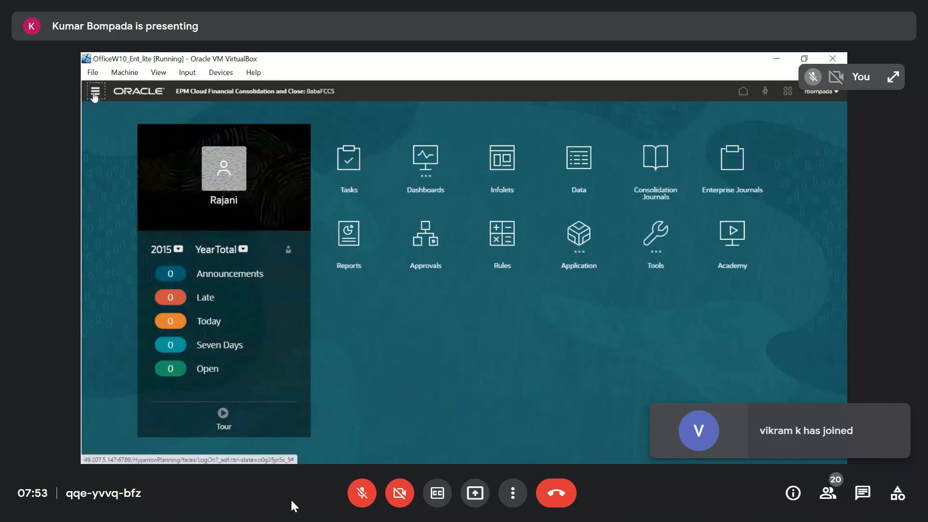
pyautogui.click(521, 187)
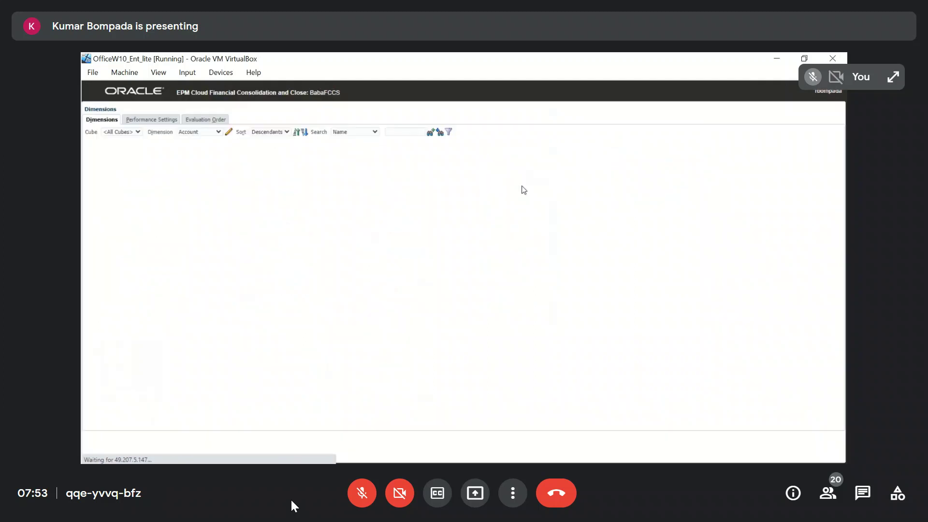
pyautogui.click(219, 134)
pyautogui.click(222, 140)
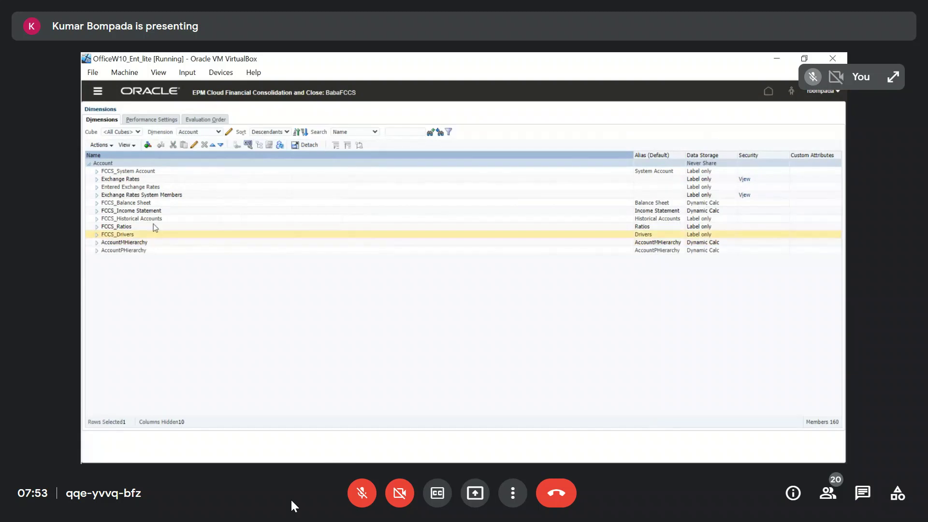
pyautogui.click(97, 203)
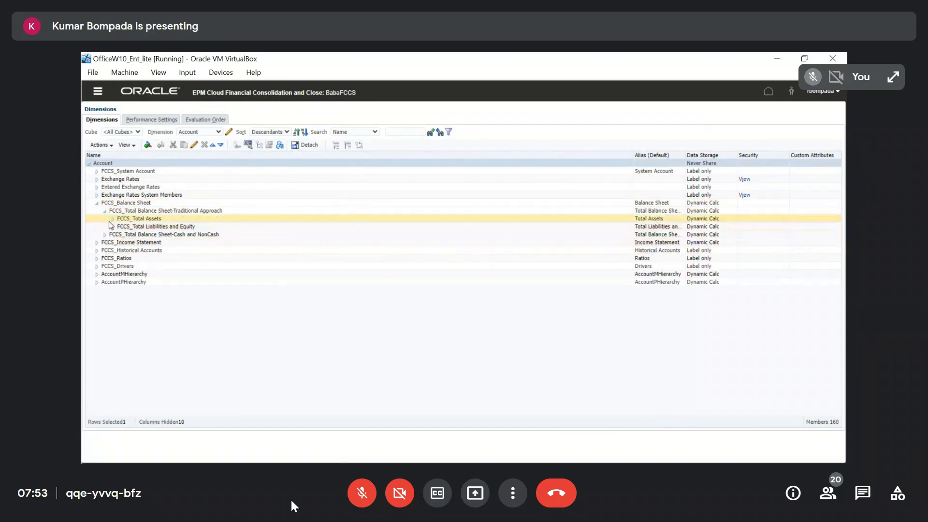
pyautogui.click(112, 219)
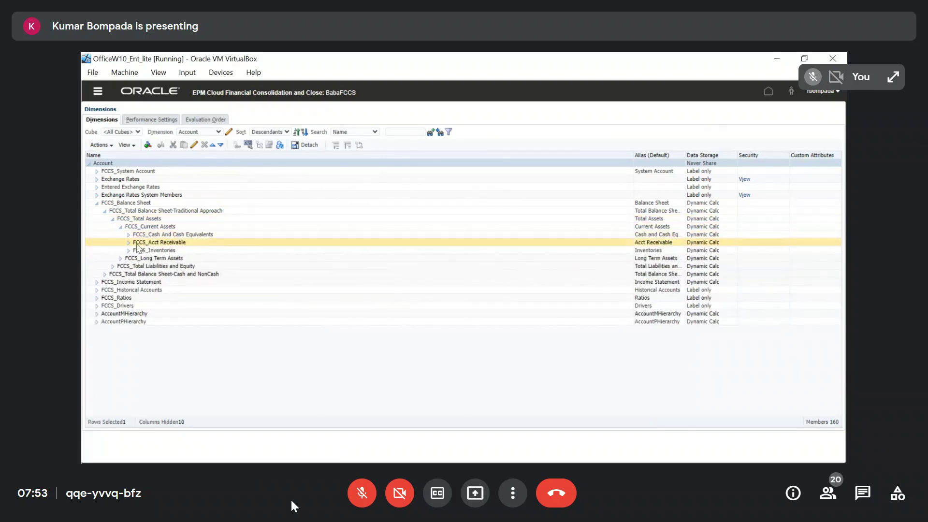
pyautogui.click(130, 242)
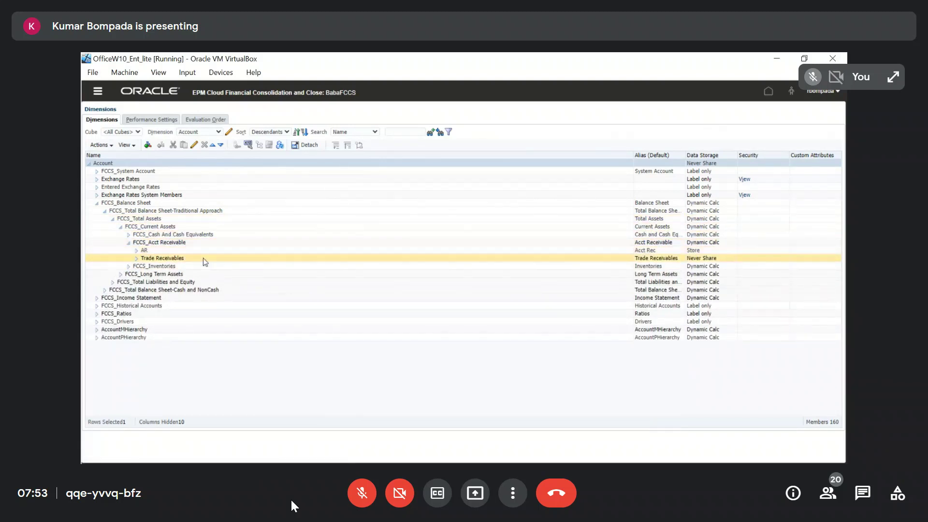
pyautogui.click(151, 250)
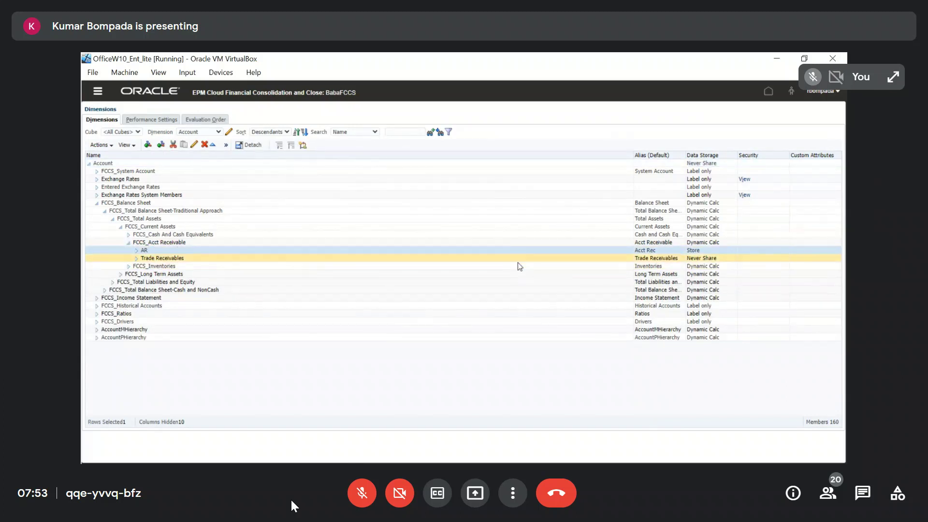
# Close the CaseStudy1.xlsx workbook and bring the Book2 workbook to the front in Excel
pyautogui.press('super+d')
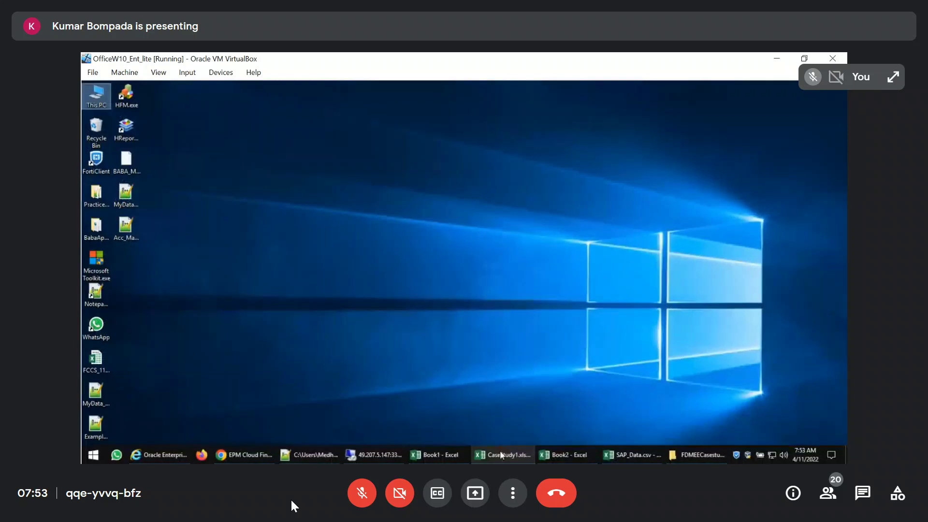
pyautogui.click(505, 450)
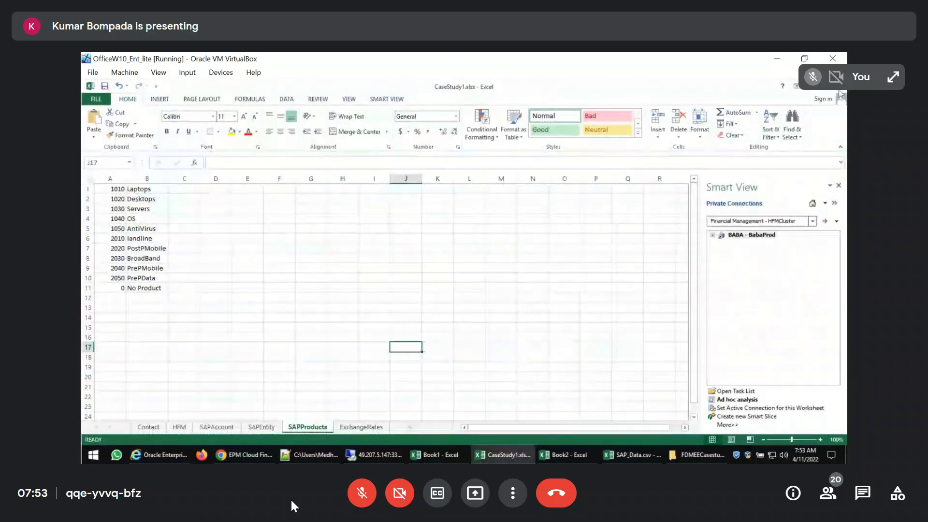
pyautogui.click(840, 88)
pyautogui.click(543, 456)
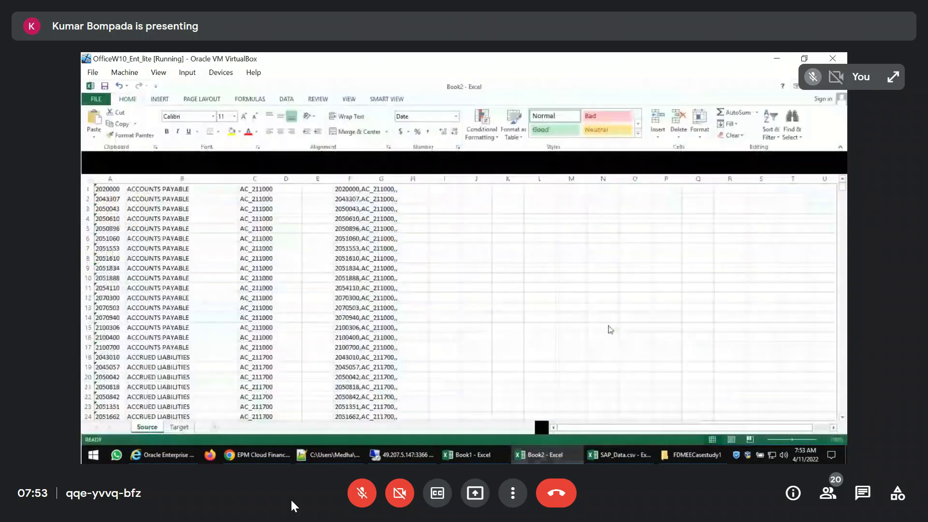
# Close the Book2 and Book1 workbooks without saving their changes
pyautogui.click(842, 89)
pyautogui.click(479, 276)
pyautogui.click(519, 457)
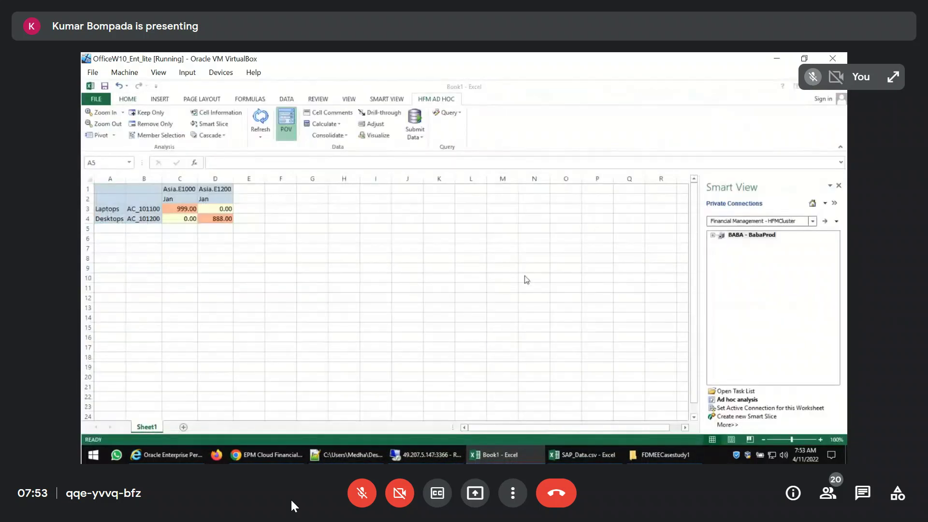
pyautogui.click(843, 92)
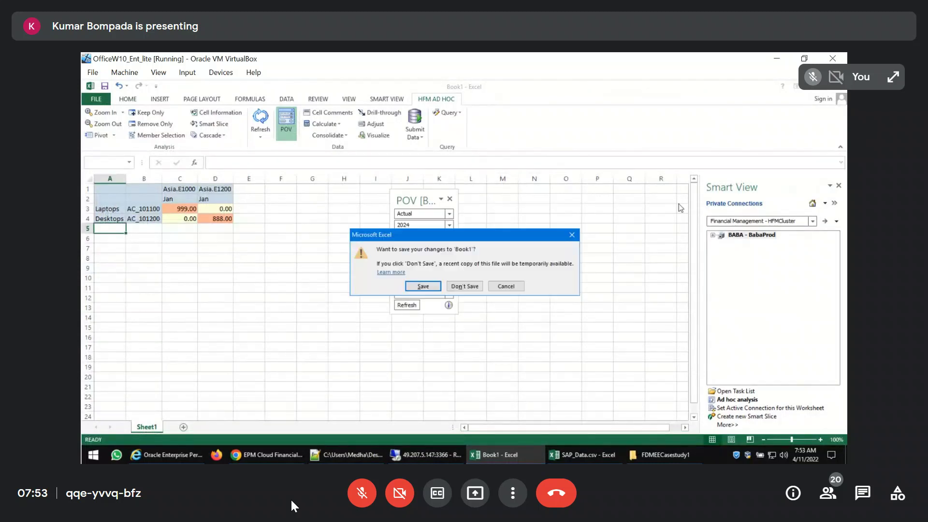
pyautogui.click(465, 289)
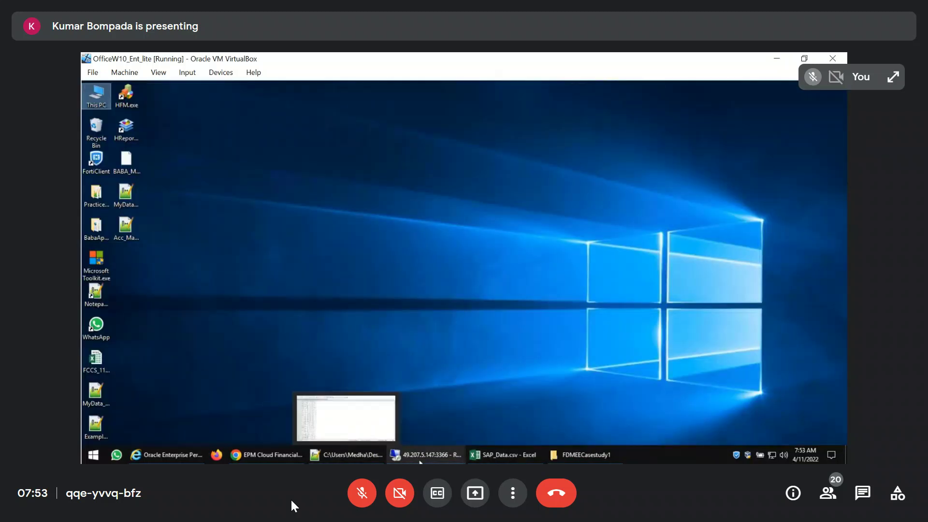
# Open the FCCS_Metadata_Grids_28Mar2022.xlsx workbook from the root of the FCCS (Z:) drive
pyautogui.click(582, 455)
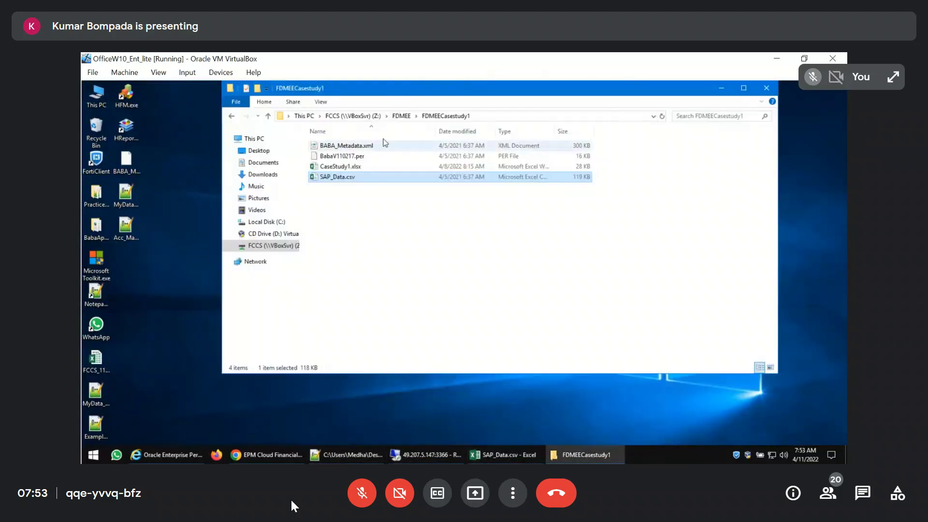
pyautogui.click(353, 116)
pyautogui.scroll(-5, 412, 315)
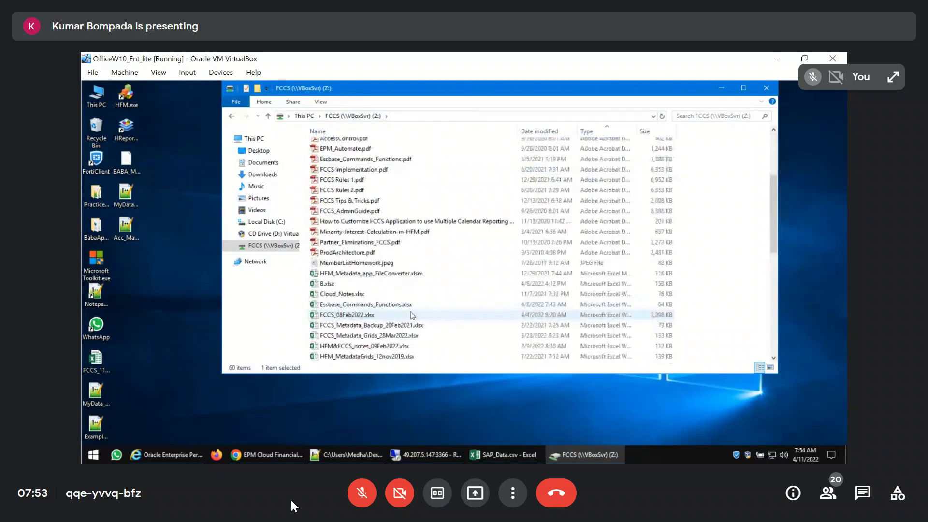
pyautogui.scroll(-1, 412, 315)
pyautogui.doubleClick(375, 305)
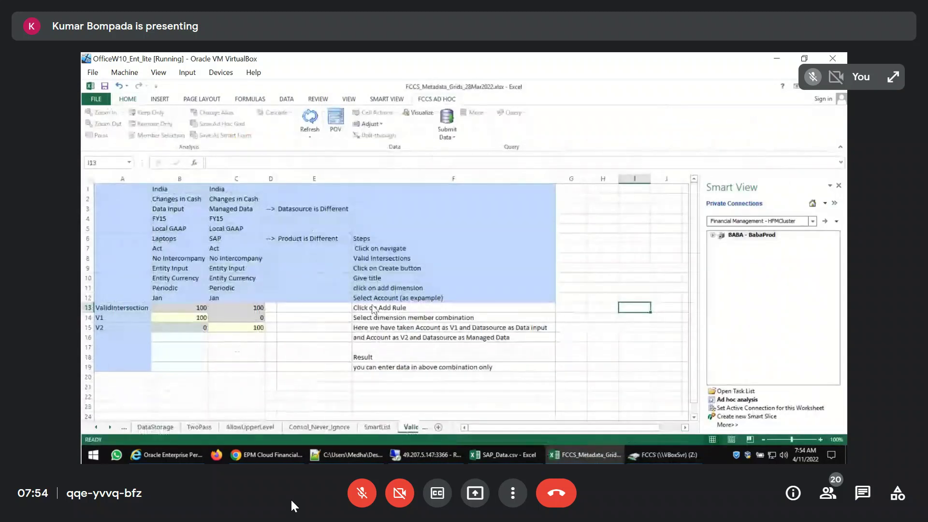
# Close the SAP_Data.csv and FCCS_Metadata_Grids_28Mar2022.xlsx workbooks without saving
pyautogui.click(503, 455)
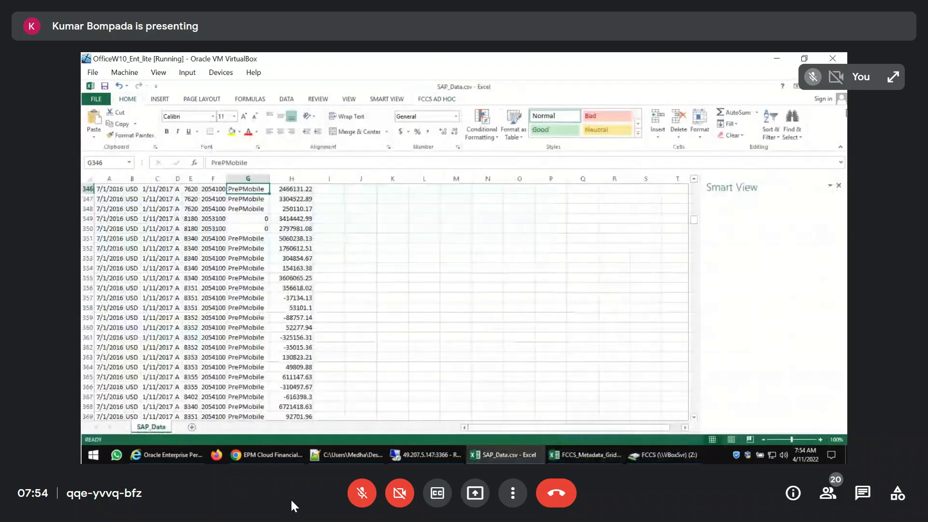
pyautogui.click(839, 86)
pyautogui.click(466, 279)
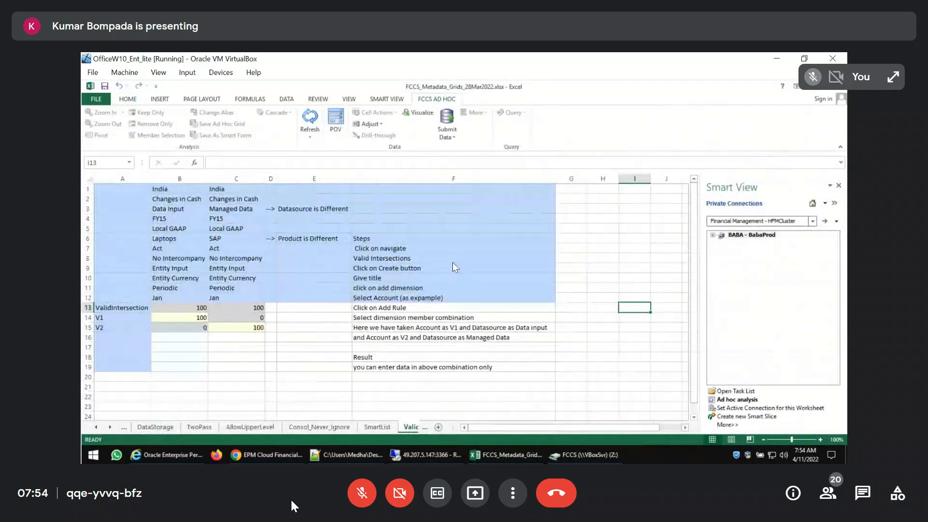
pyautogui.click(841, 94)
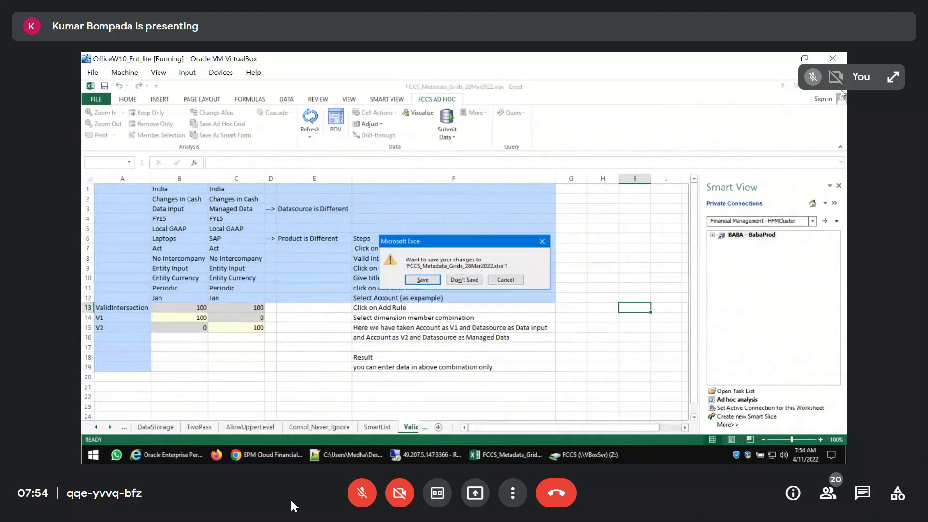
pyautogui.click(464, 279)
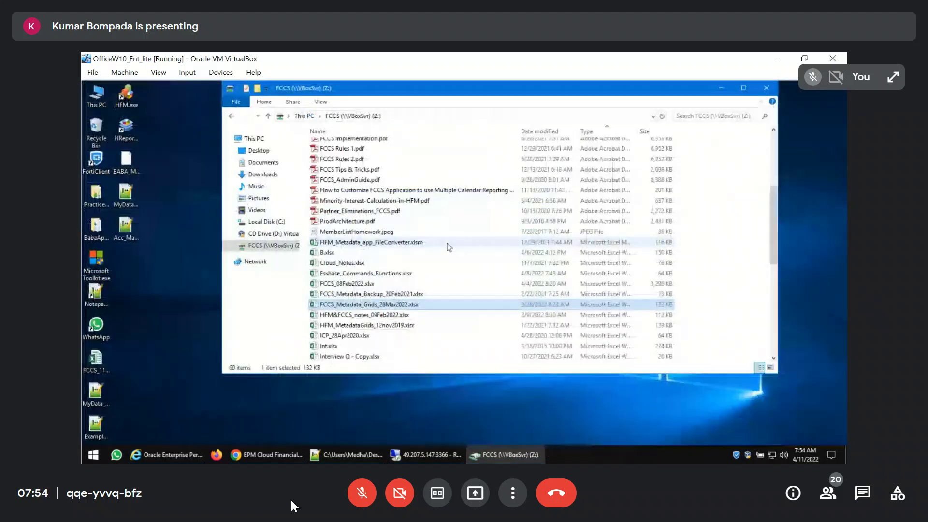
# Open FCCS_ICPGrids_29Sep2020.xlsx from HFMPart3_18_July2019\ICP_04Dec2020, maximize it and select the first IC Receivables label on the ICP MultiCurrency sheet
pyautogui.scroll(5, 405, 267)
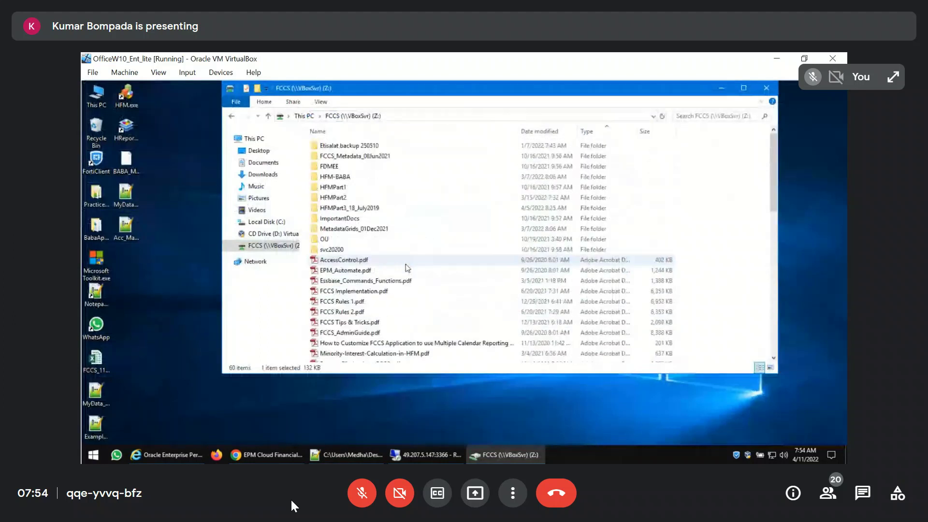
pyautogui.doubleClick(348, 208)
pyautogui.doubleClick(338, 167)
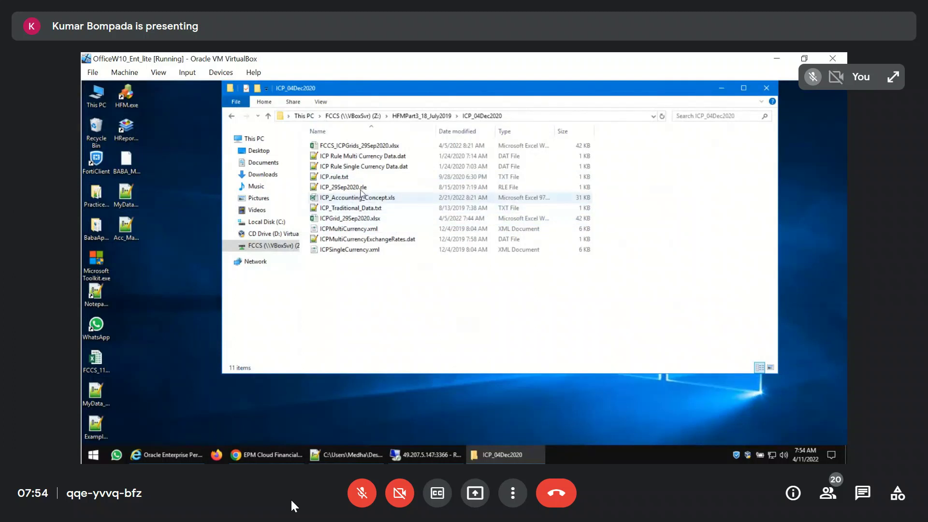
pyautogui.doubleClick(353, 146)
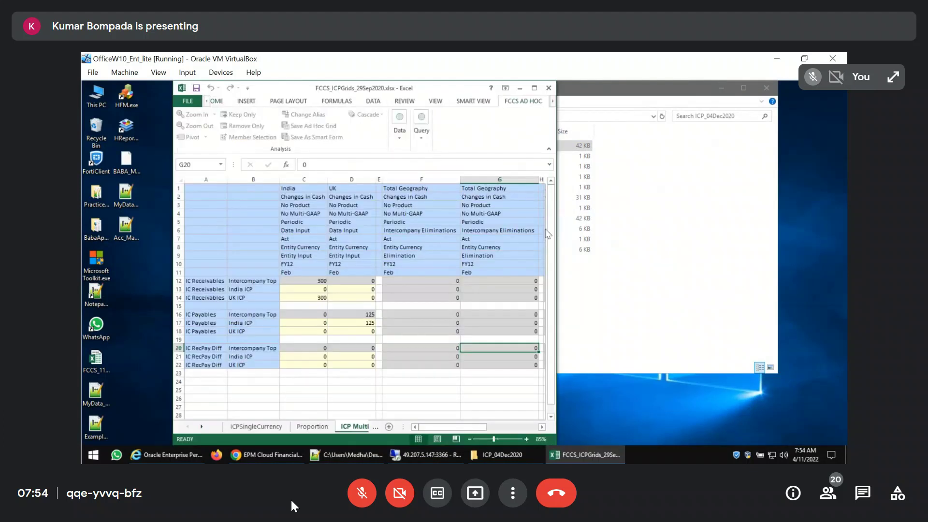
pyautogui.click(534, 87)
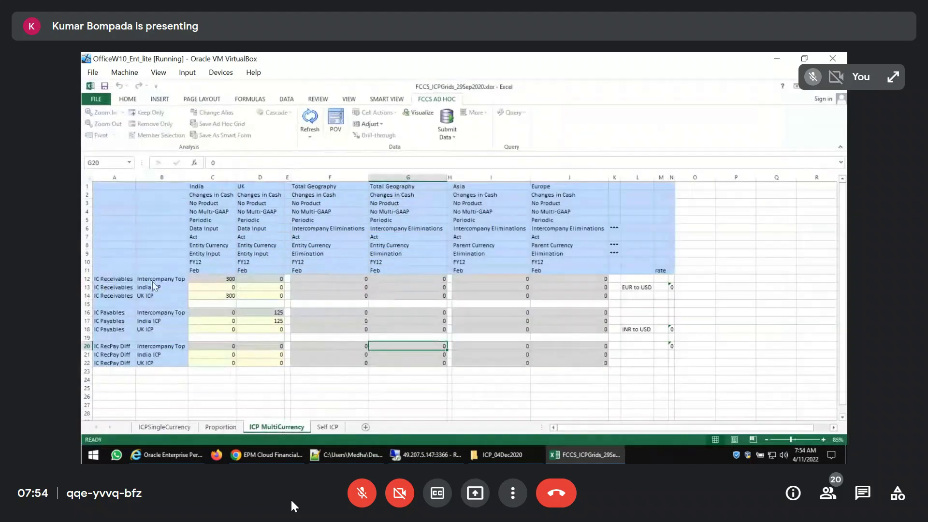
pyautogui.click(108, 280)
pyautogui.hotkey('ctrl', 'c')
pyautogui.press('Escape')
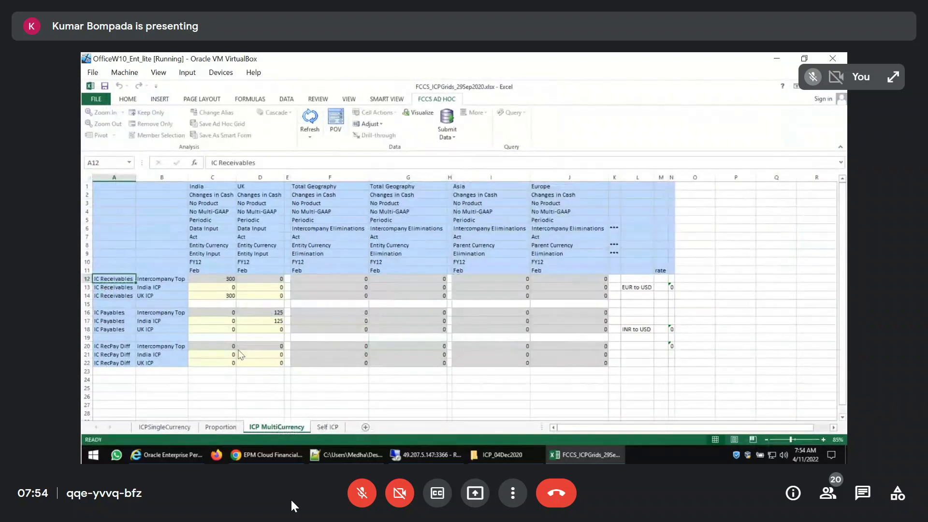
# Close the Oracle EPM Workspace in Internet Explorer and switch to the BabaFCCS Dimensions page in Chrome
pyautogui.click(181, 453)
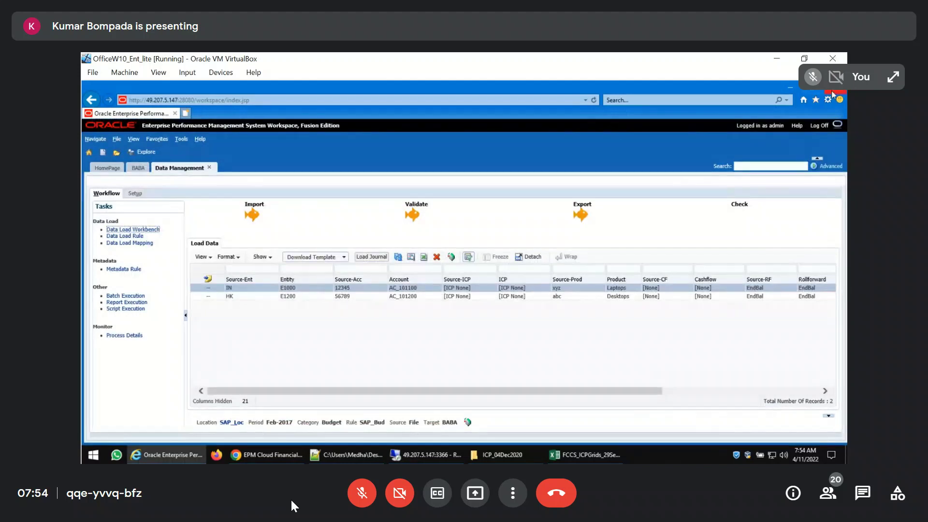
pyautogui.click(460, 269)
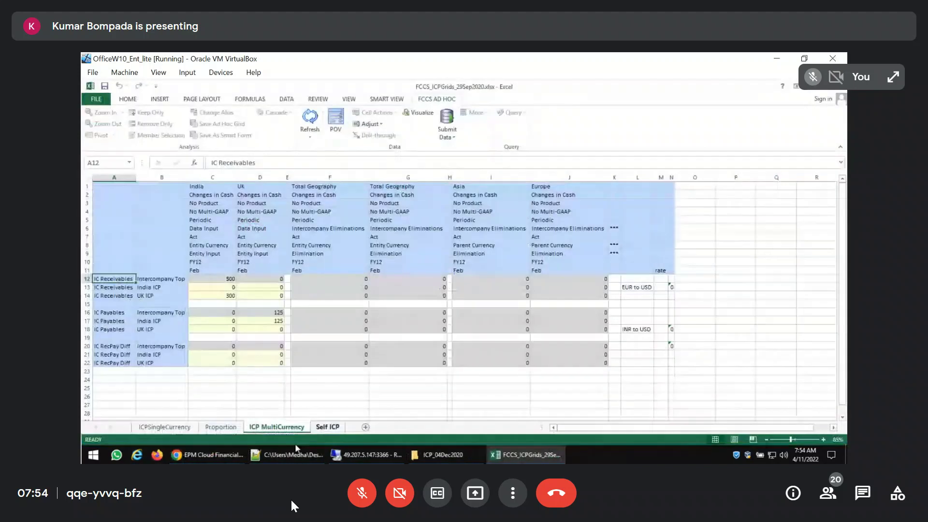
pyautogui.moveTo(262, 458)
pyautogui.click(210, 454)
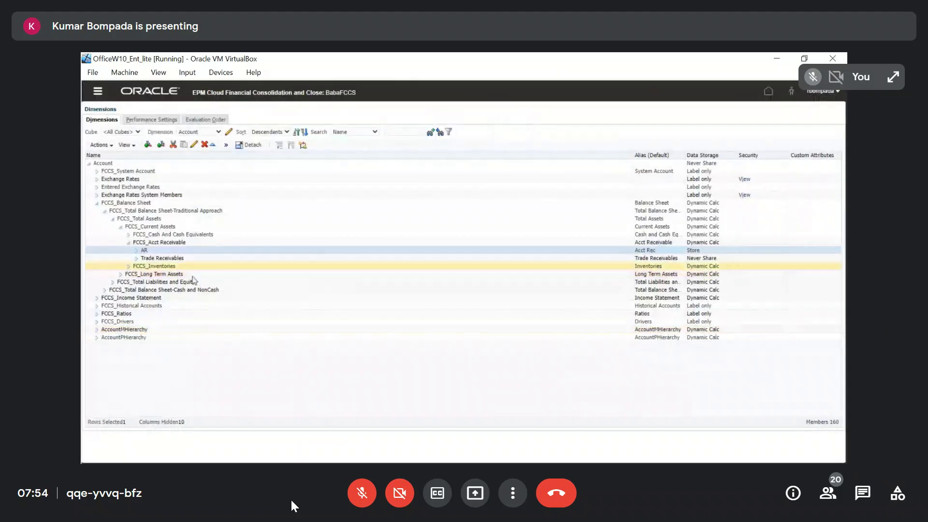
# Expand FCCS_Total Liabilities and Equity down to FCCS_Other Current Liabilities and open the IC RecPay Diff member for editing
pyautogui.click(112, 284)
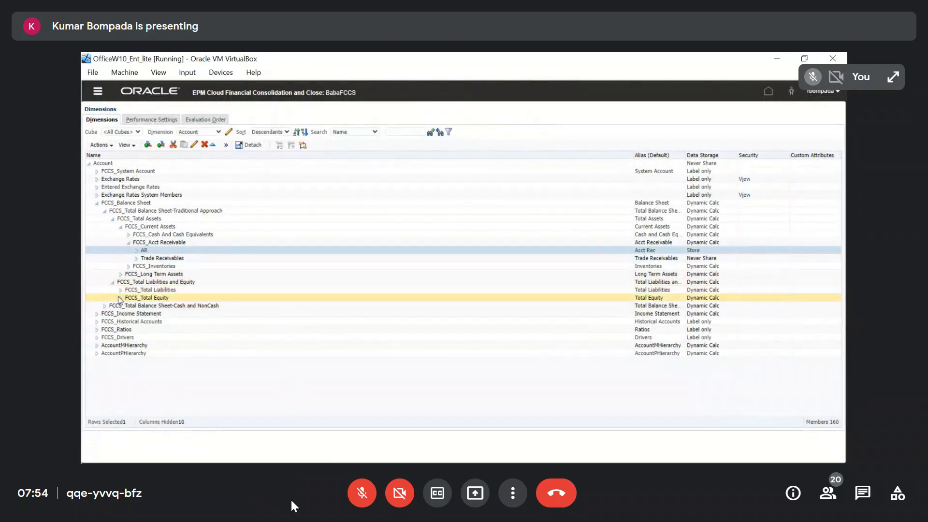
pyautogui.click(120, 290)
pyautogui.click(128, 298)
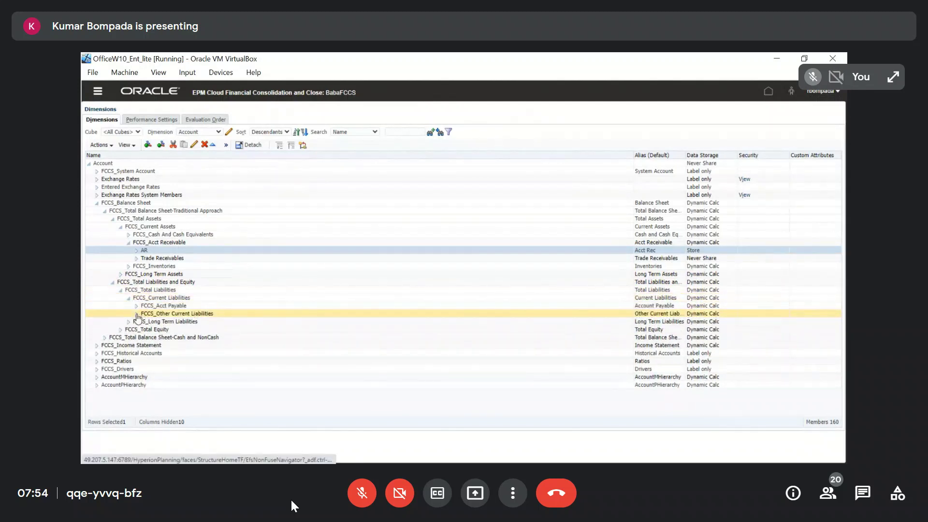
pyautogui.click(136, 313)
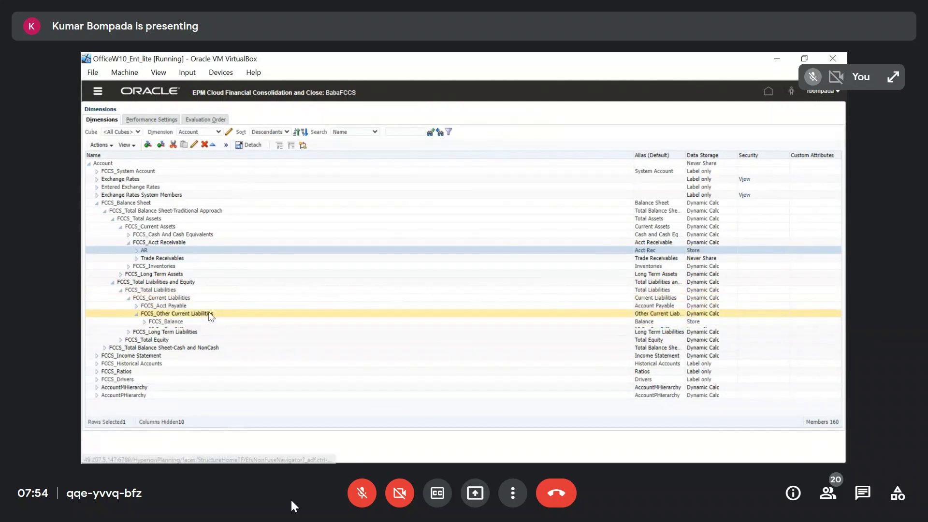
pyautogui.click(180, 329)
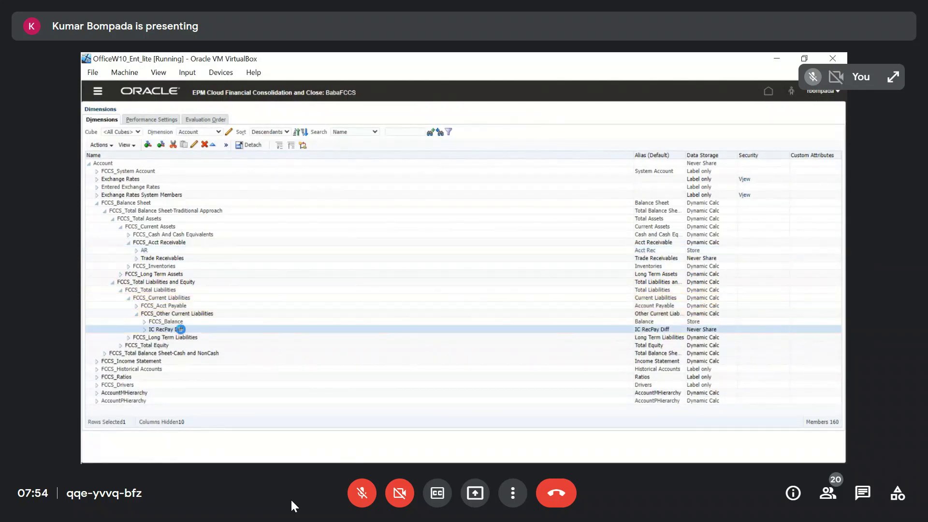
pyautogui.click(194, 144)
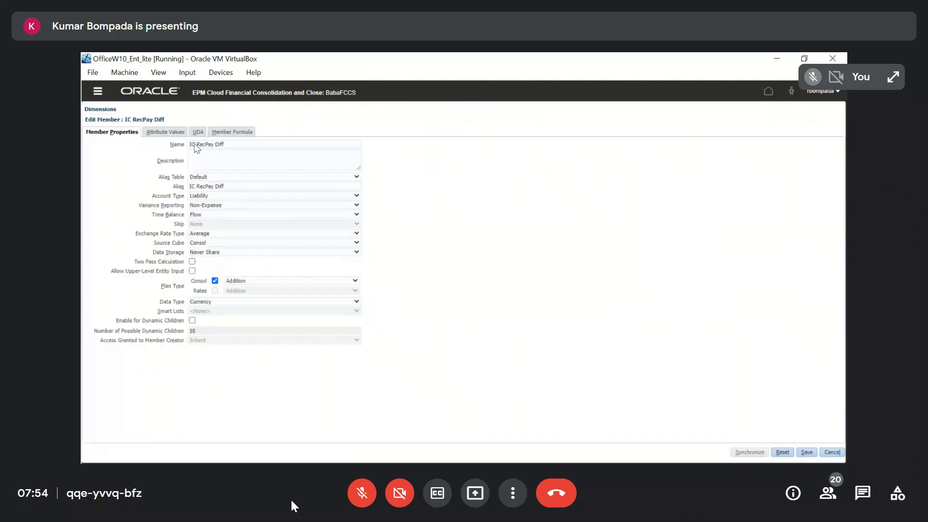
# Open Acc_Map.txt from the desktop in Notepad++ and switch to the notes_07Mar2022.txt file
pyautogui.press('super+d')
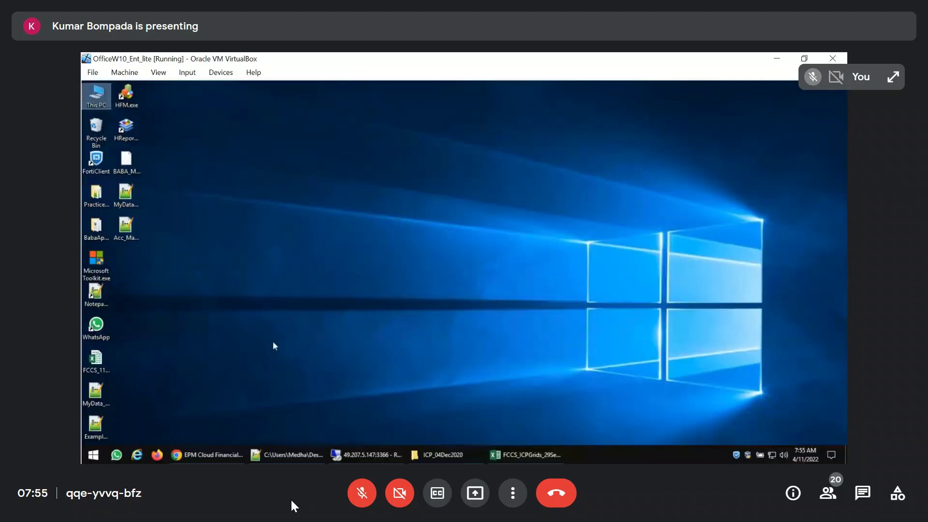
pyautogui.doubleClick(127, 226)
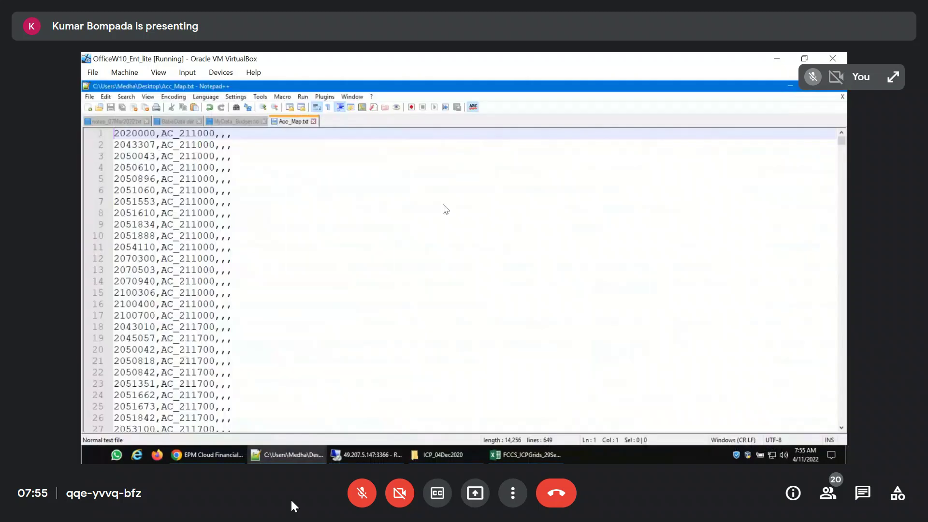
pyautogui.click(106, 123)
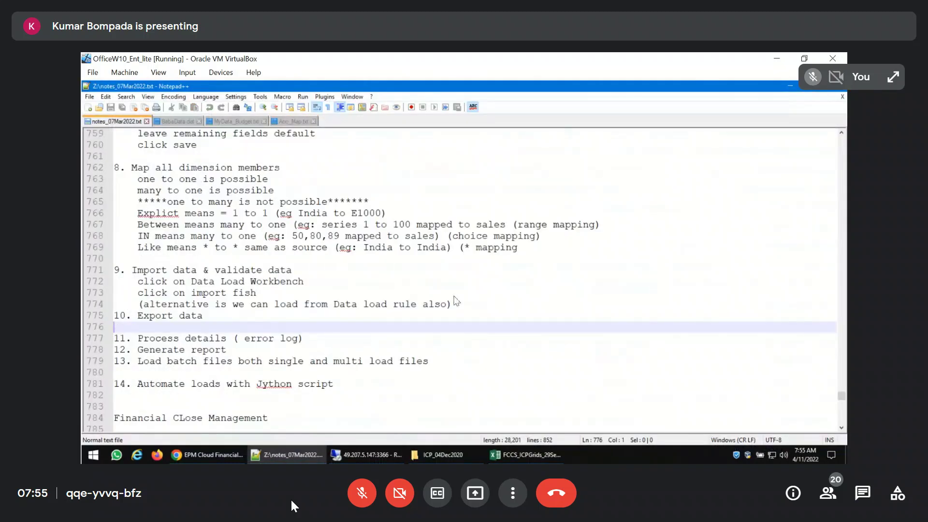
# Search the notes file for "inter" and step through the first matches
pyautogui.hotkey('ctrl', 'f')
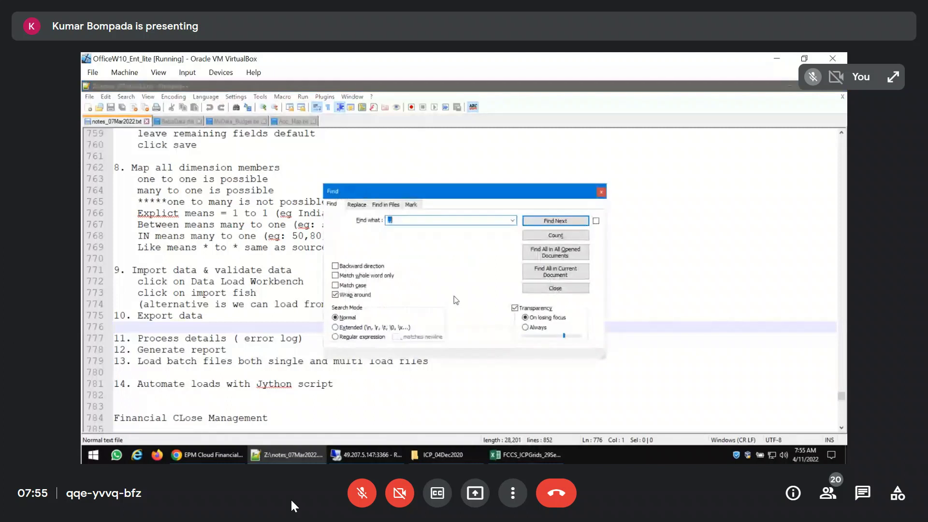
pyautogui.write('inter')
pyautogui.press('Return')
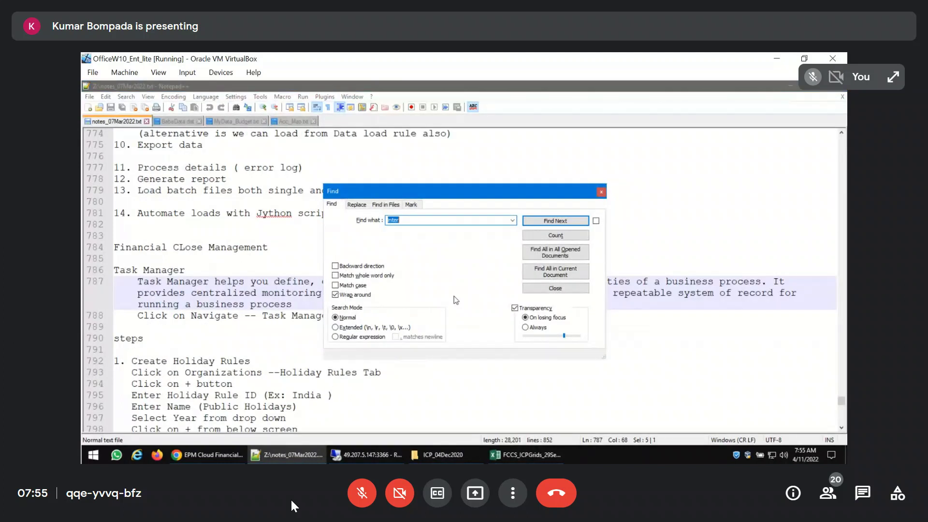
pyautogui.click(563, 221)
pyautogui.click(564, 225)
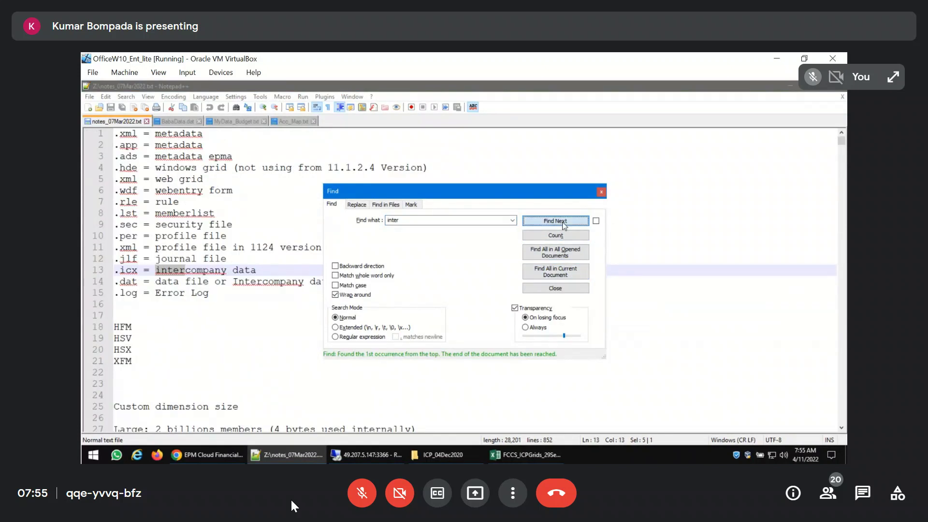
pyautogui.click(563, 223)
pyautogui.press('Escape')
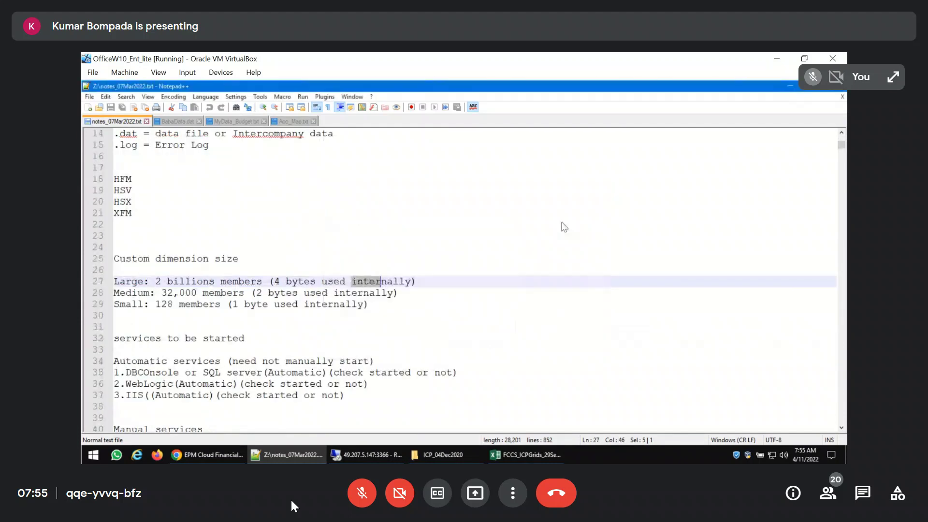
# Continue the "inter" search to the Intercompany Elimination heading and examine the traditional and Sub Routine procedures below it
pyautogui.scroll(-4, 564, 227)
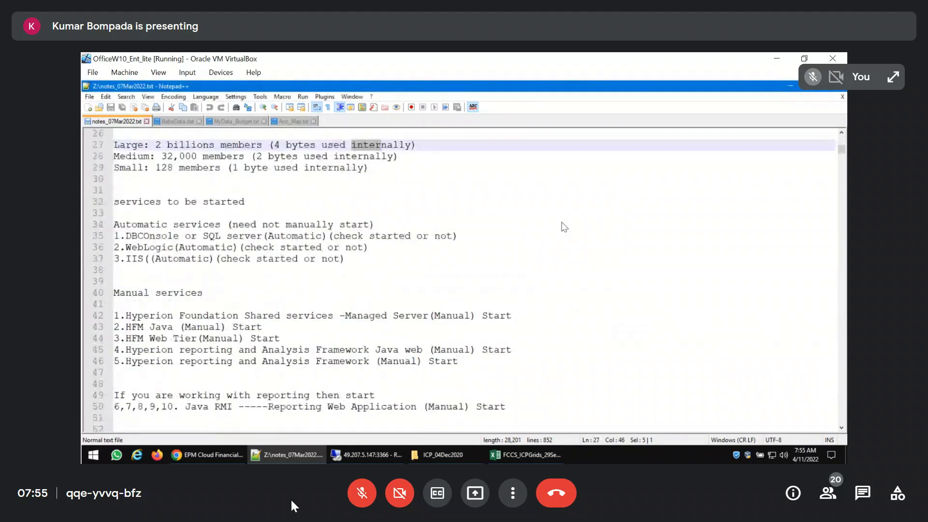
pyautogui.hotkey('ctrl', 'f')
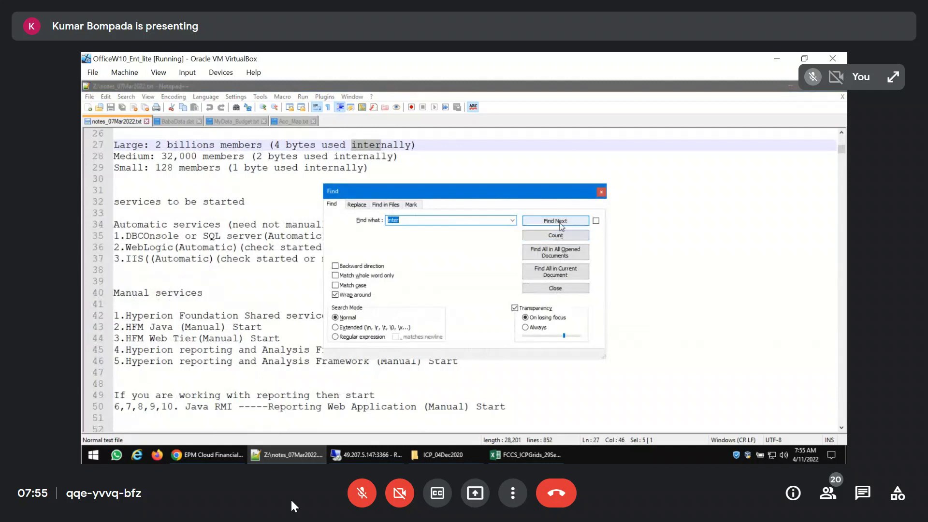
pyautogui.click(560, 224)
pyautogui.click(561, 223)
pyautogui.click(561, 224)
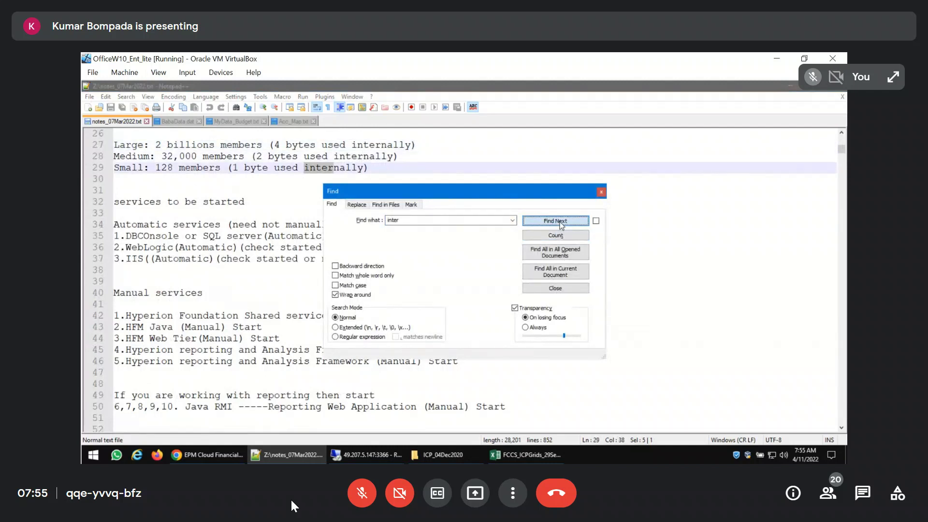
pyautogui.click(561, 223)
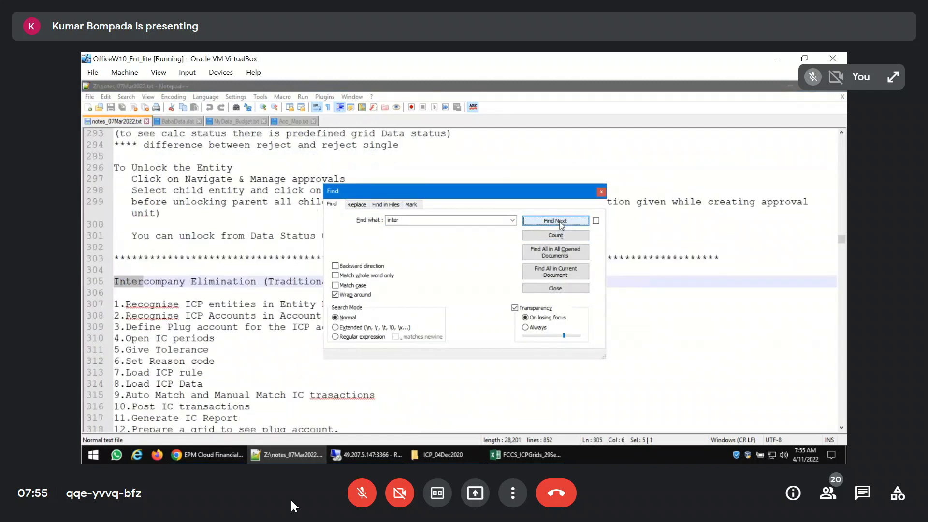
pyautogui.click(601, 192)
pyautogui.scroll(-10, 465, 287)
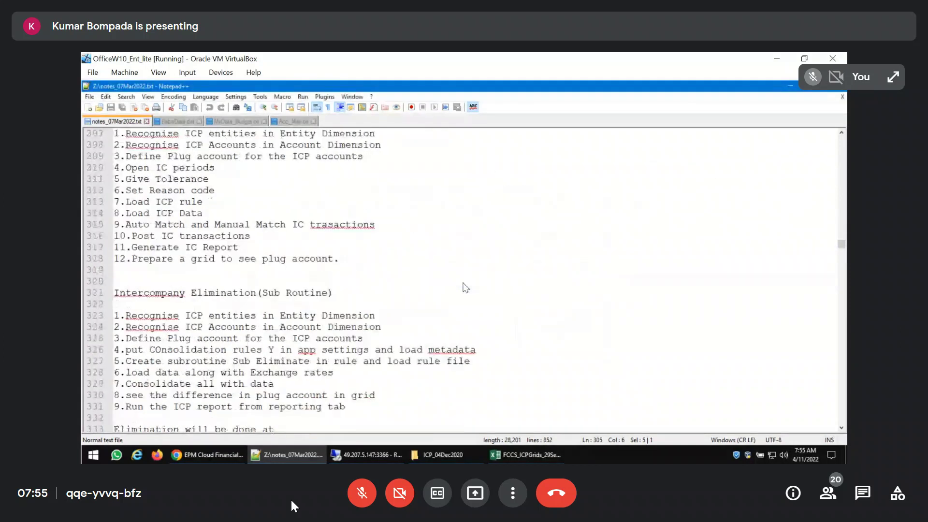
# Review the plug account creation instructions in step 1 of the Intercompany Elimination(FCCS) notes
pyautogui.scroll(-2, 465, 287)
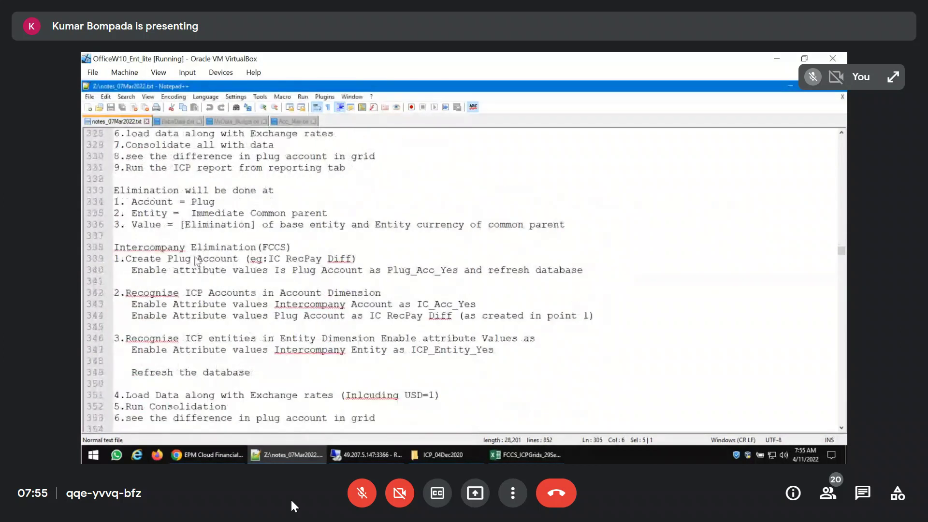
pyautogui.doubleClick(208, 260)
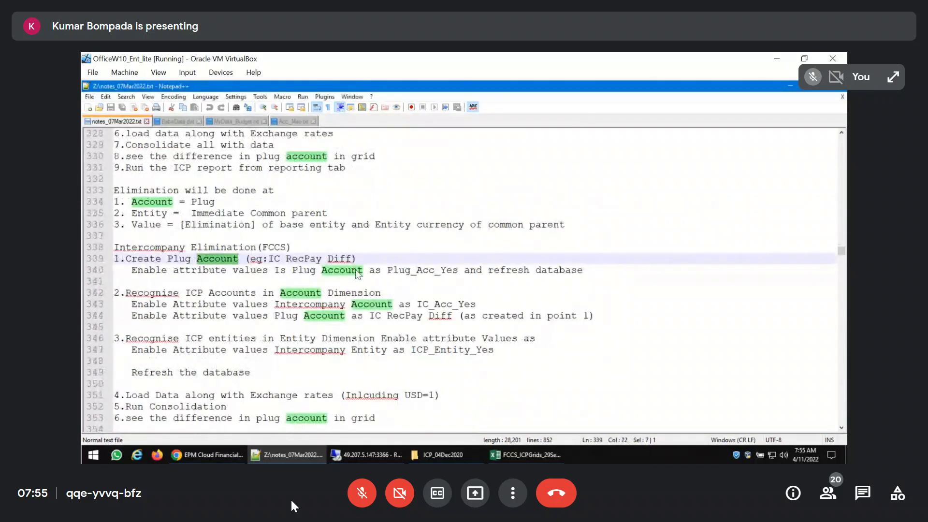
pyautogui.click(394, 274)
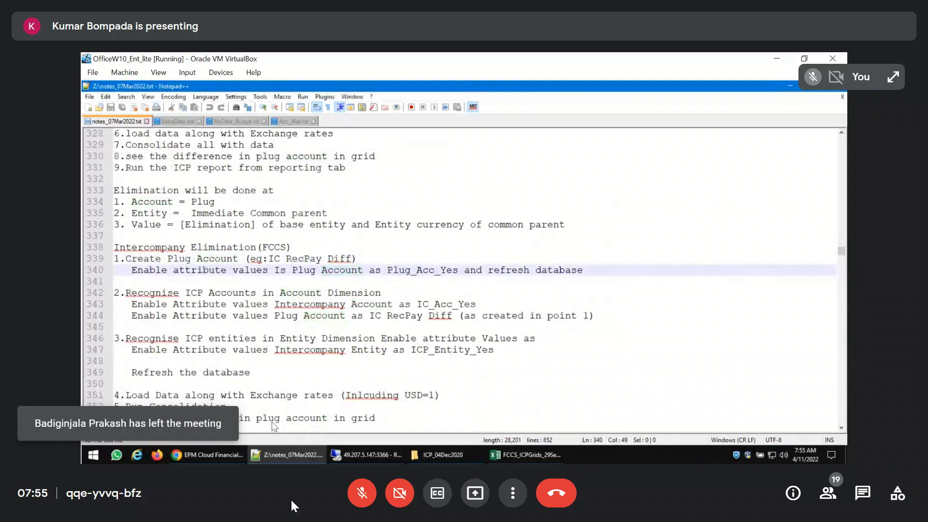
# In EPM Cloud, assign Plug_Acc_Yes under Is Plug Account to IC RecPay Diff, save the member and switch back to the Notepad++ notes
pyautogui.click(234, 454)
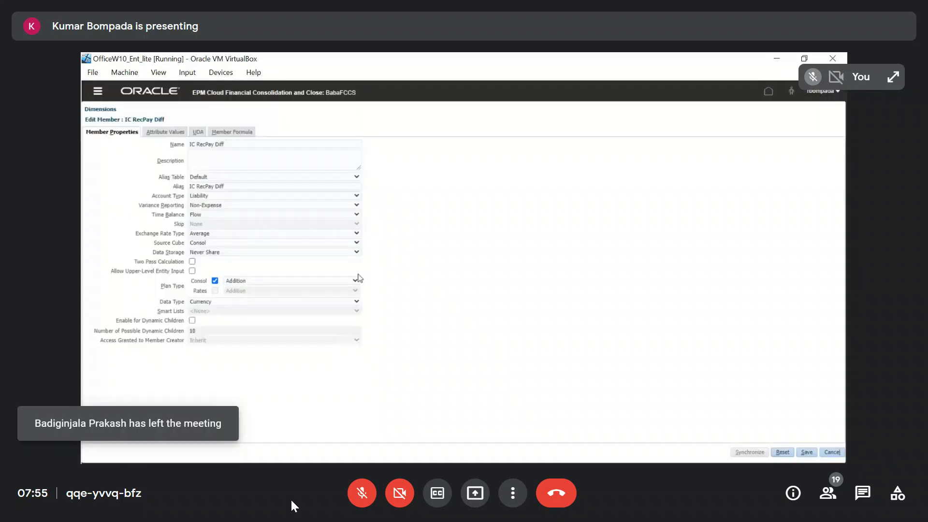
pyautogui.click(168, 134)
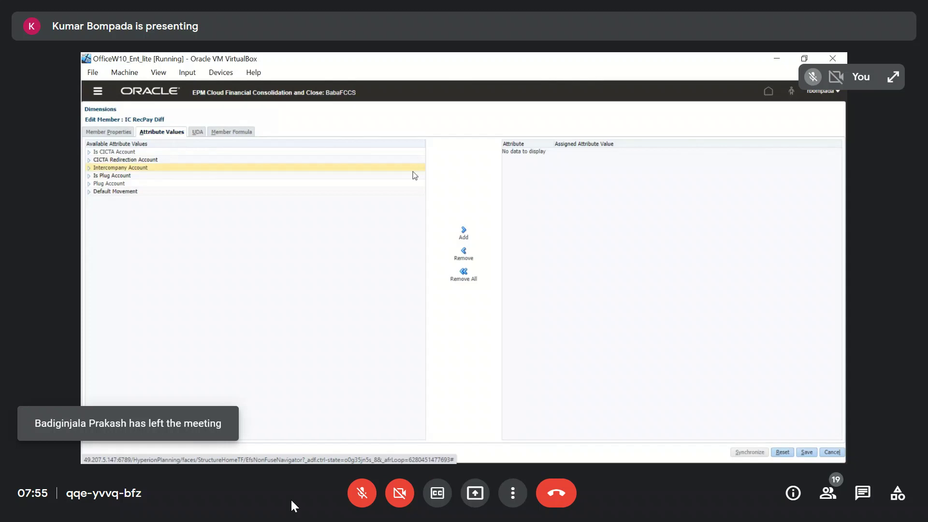
pyautogui.click(89, 176)
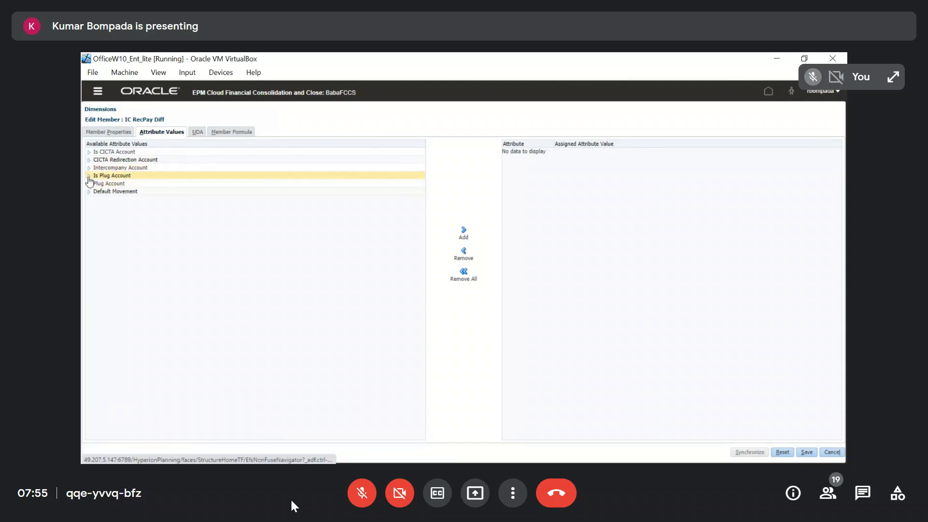
pyautogui.click(128, 183)
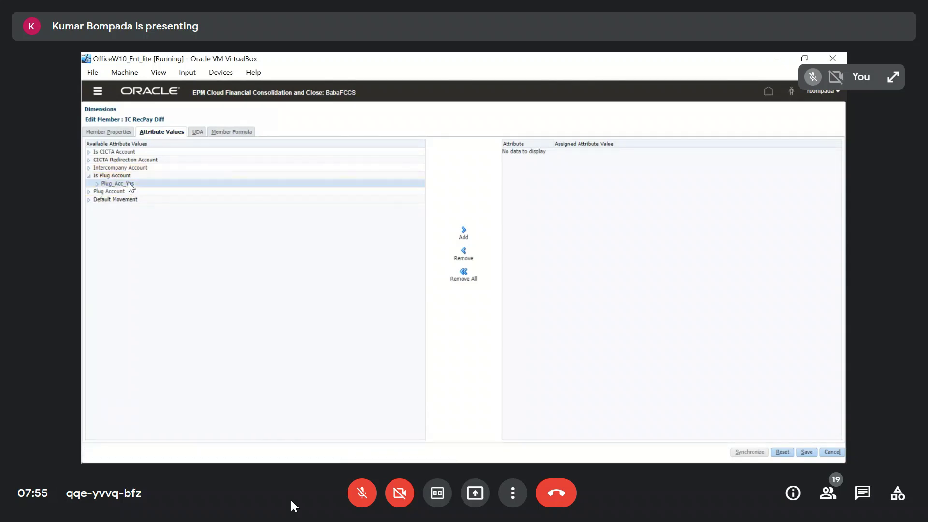
pyautogui.click(463, 231)
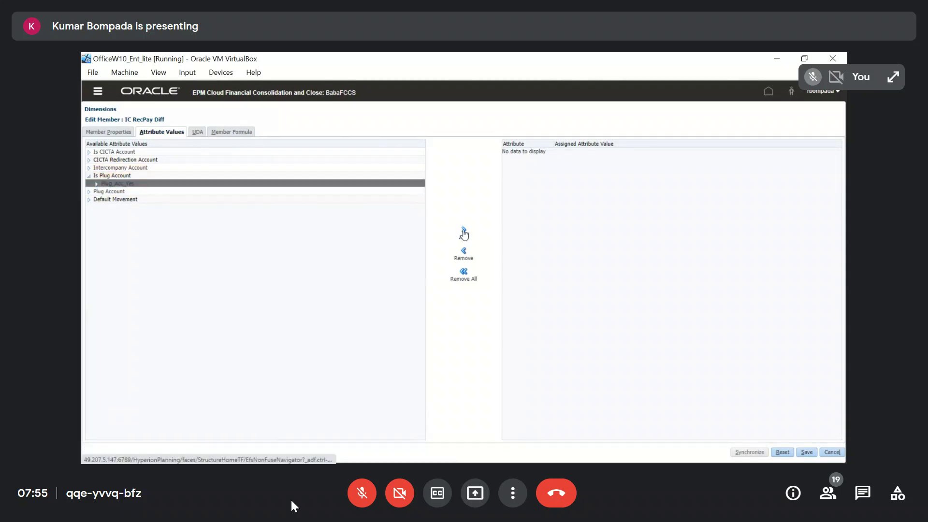
pyautogui.click(808, 456)
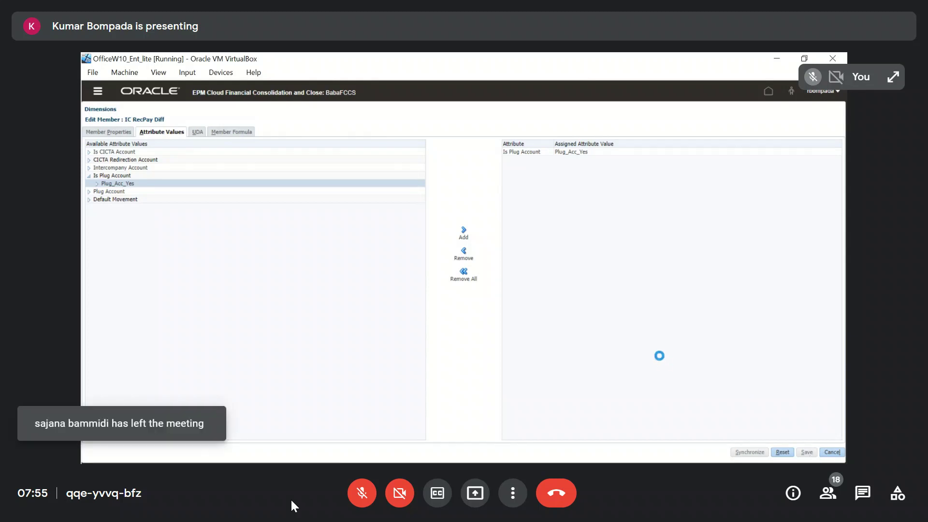
pyautogui.hotkey('alt', 'Tab')
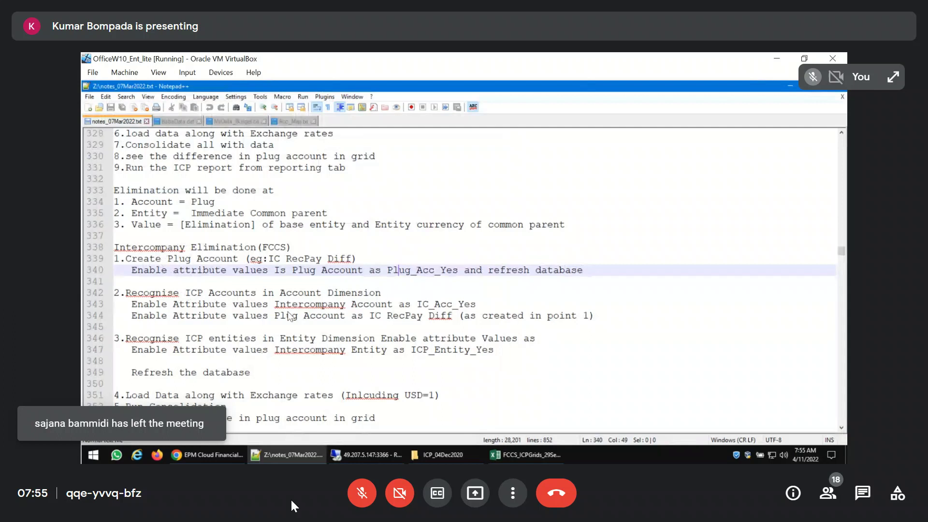
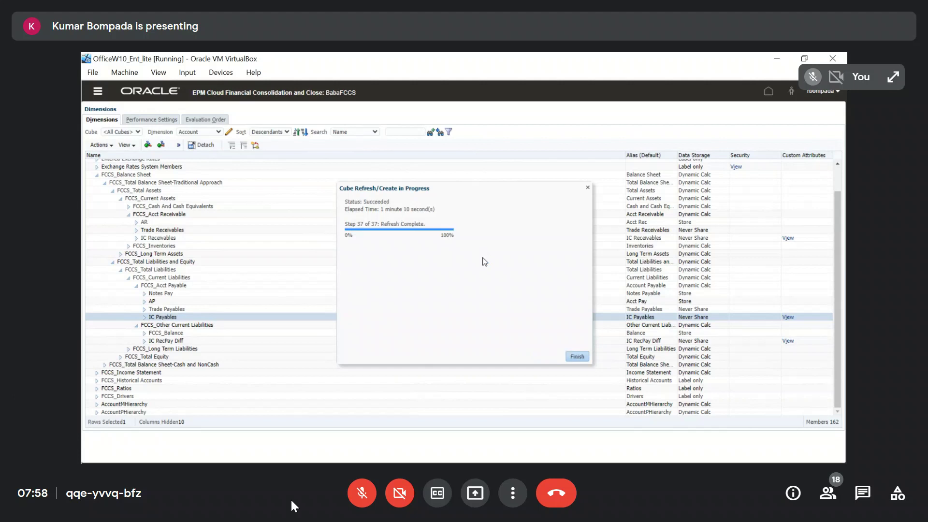
# Close the finished cube refresh, assign IC RecPay Diff as the Plug Account attribute of IC Receivables and save the member
pyautogui.click(578, 356)
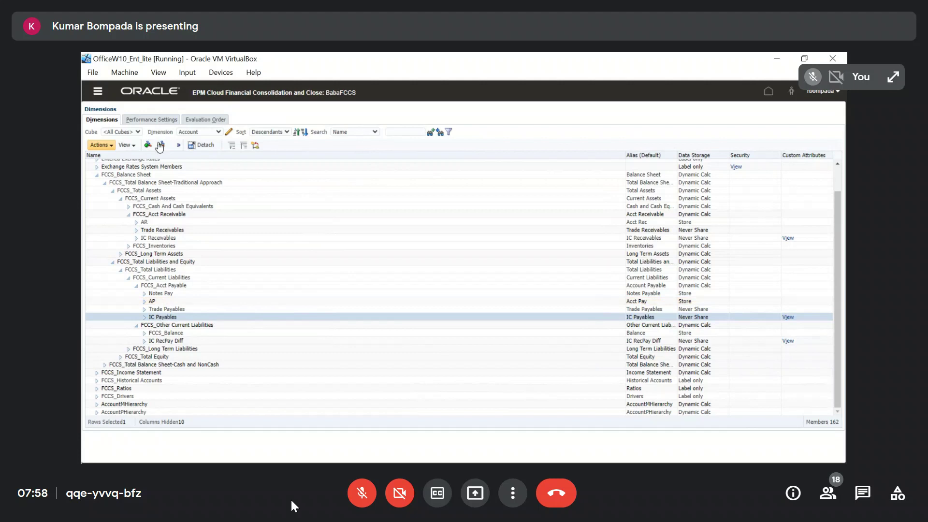
pyautogui.click(188, 239)
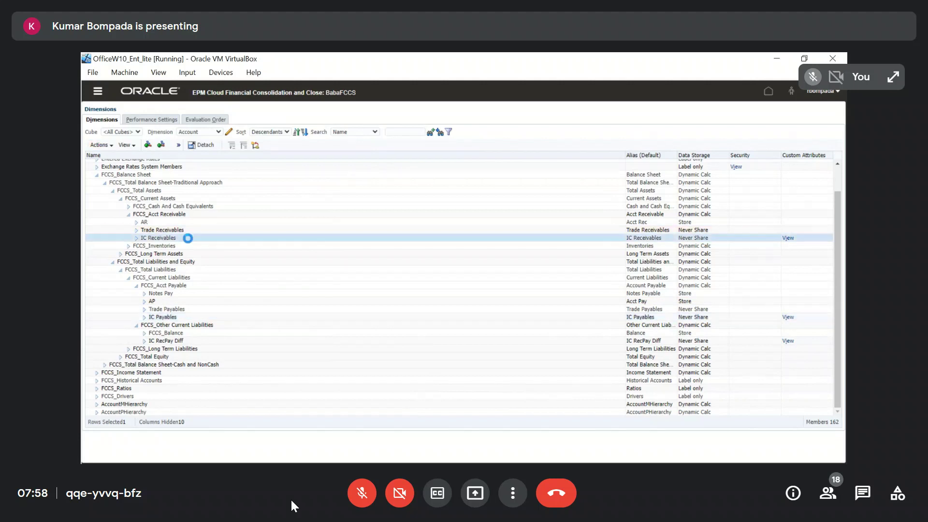
pyautogui.click(195, 146)
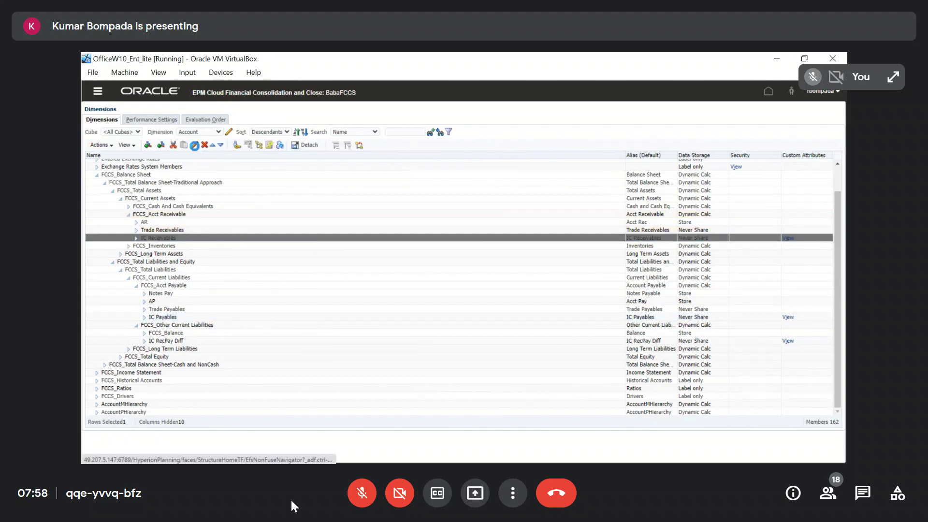
pyautogui.click(161, 132)
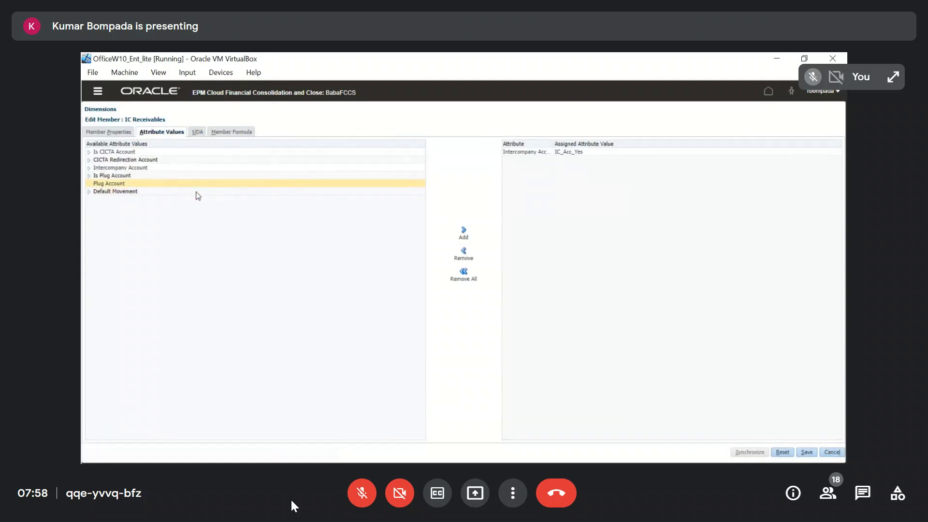
pyautogui.click(125, 183)
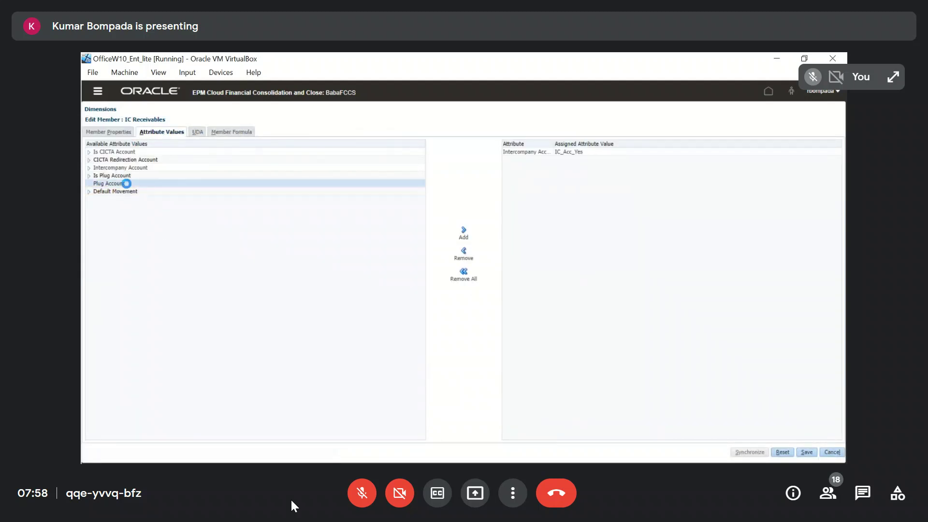
pyautogui.doubleClick(116, 184)
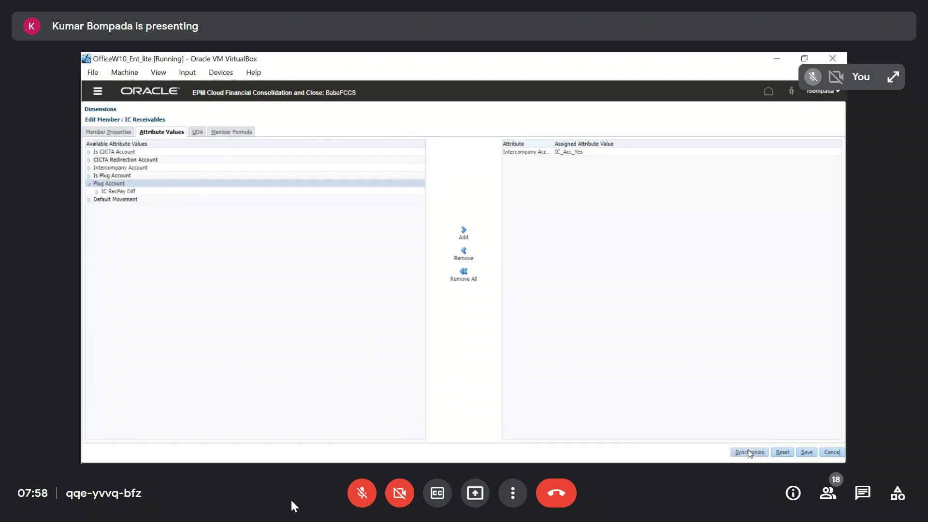
pyautogui.click(117, 190)
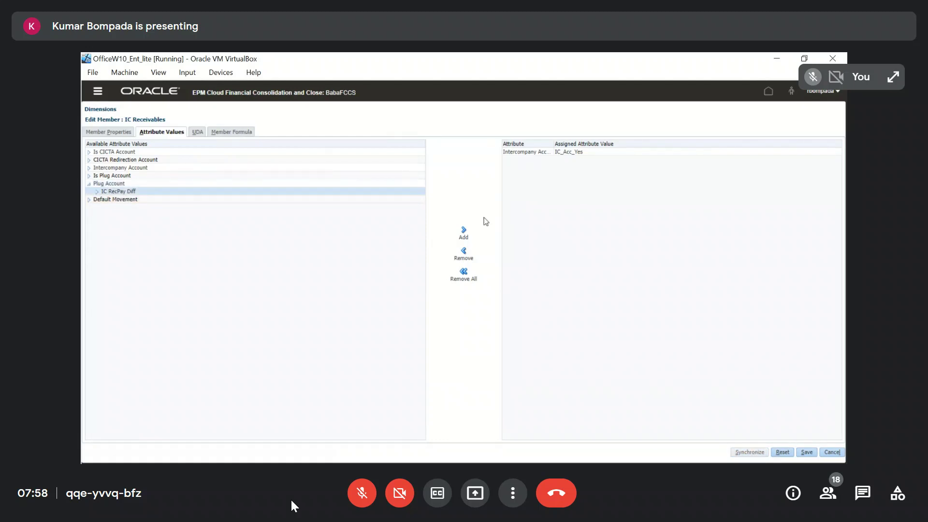
pyautogui.click(463, 233)
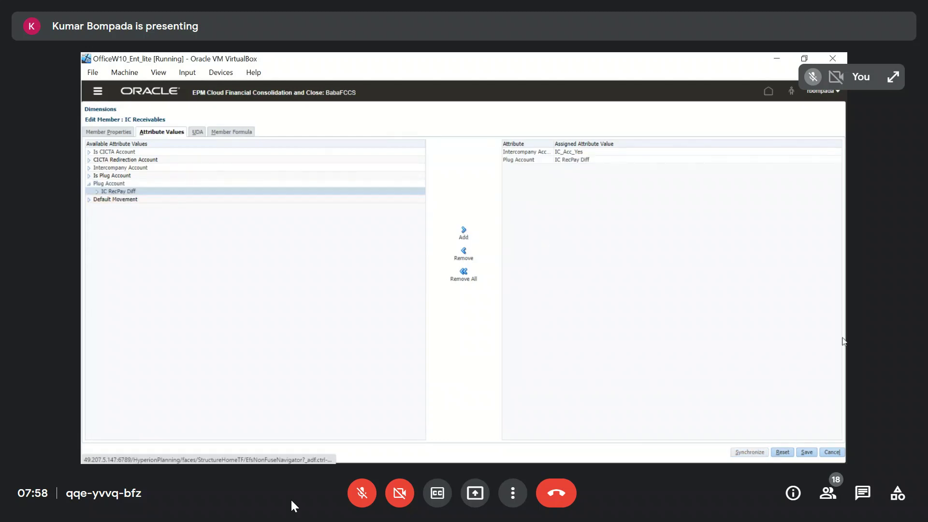
pyautogui.click(806, 452)
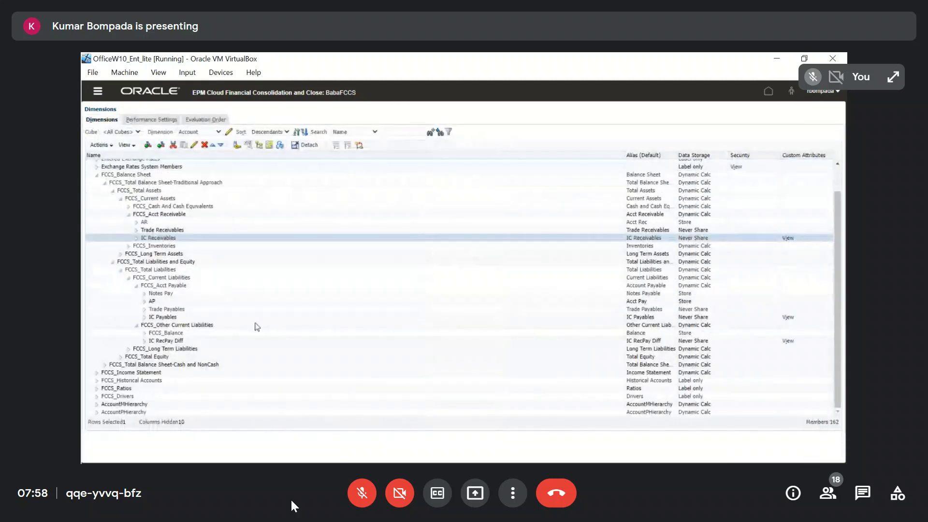
# Assign IC RecPay Diff as the Plug Account attribute of the IC Payables member and save it
pyautogui.click(162, 317)
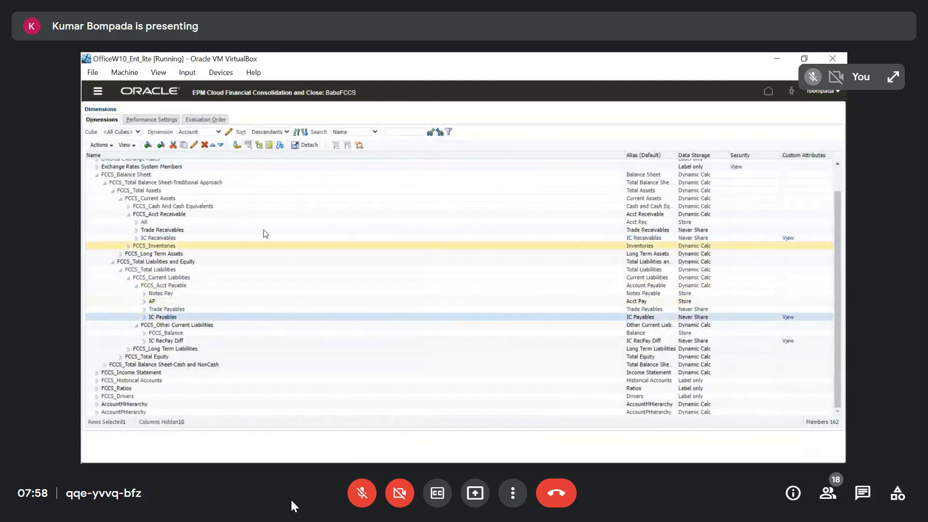
pyautogui.click(194, 145)
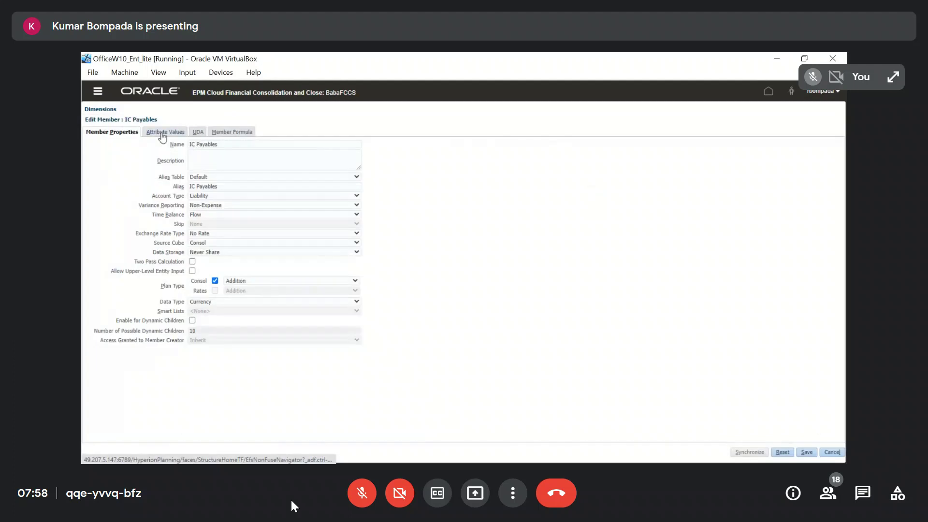
pyautogui.click(163, 133)
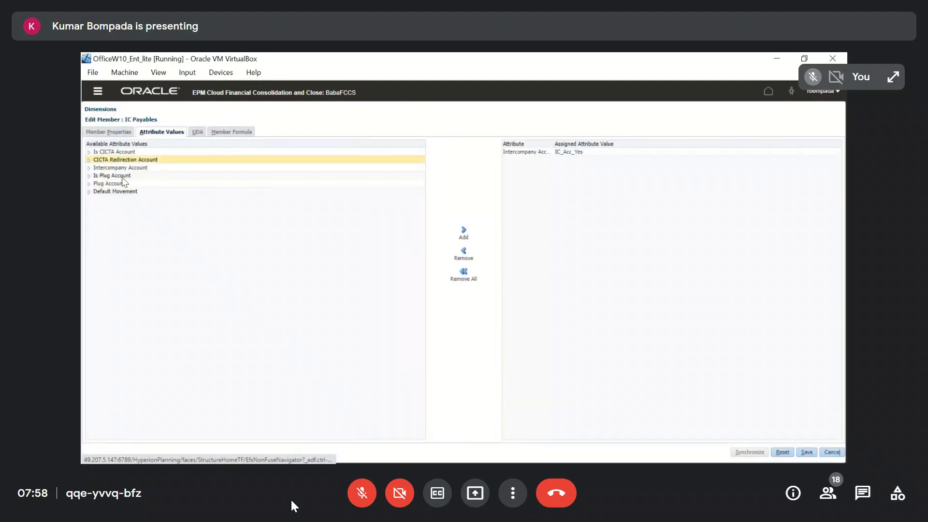
pyautogui.click(91, 184)
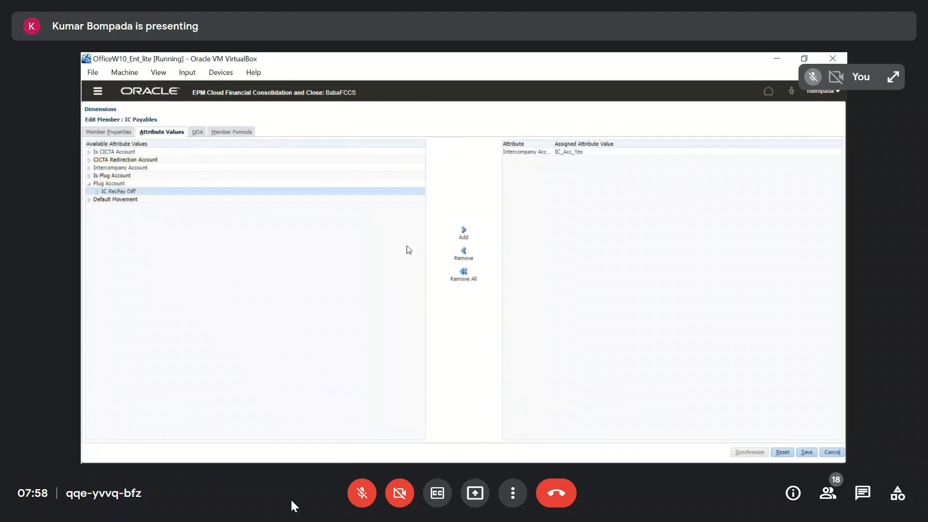
pyautogui.click(464, 232)
pyautogui.click(806, 456)
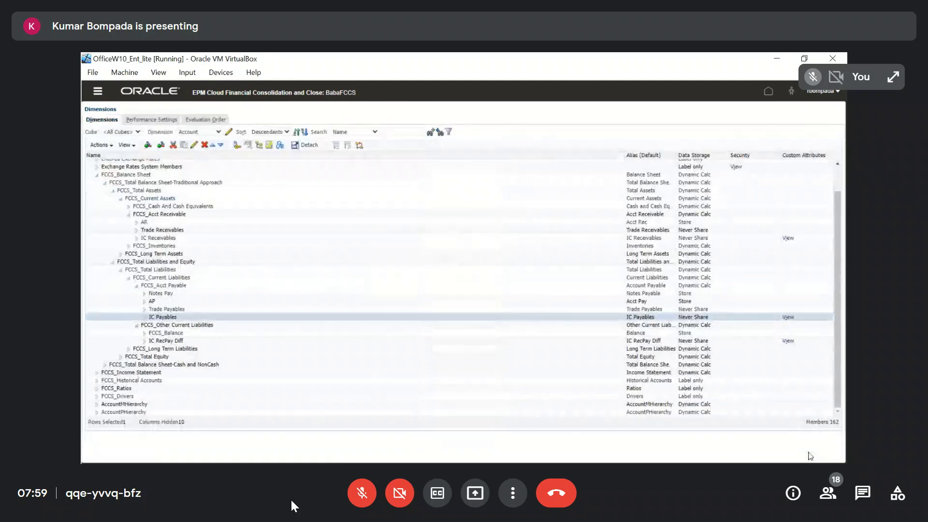
# Switch to the Entity dimension, expand FCCS_Total Geography down to Asia and check India's assigned attribute values without changing them
pyautogui.click(218, 132)
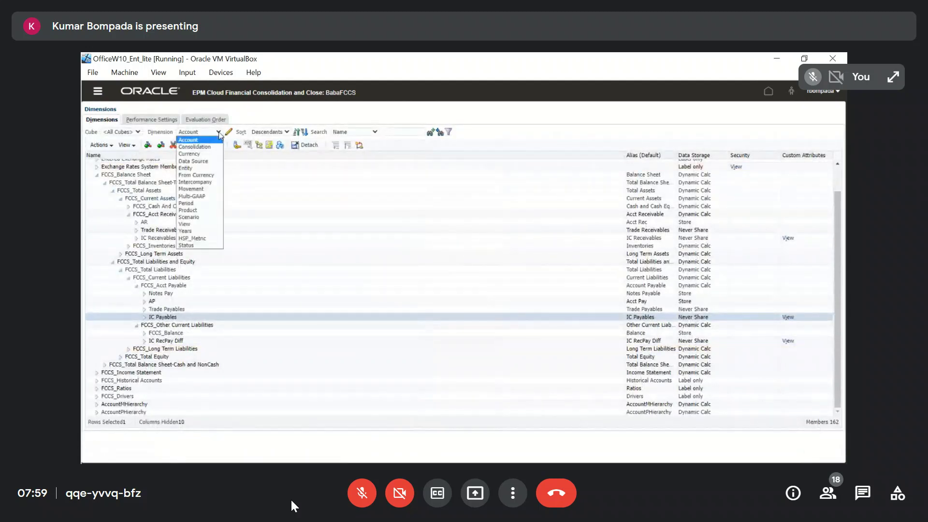
pyautogui.click(194, 169)
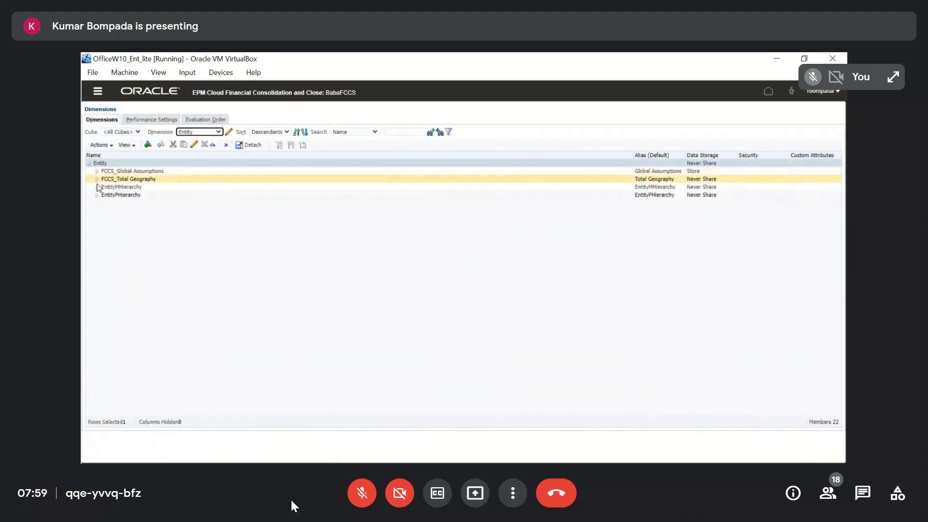
pyautogui.click(96, 180)
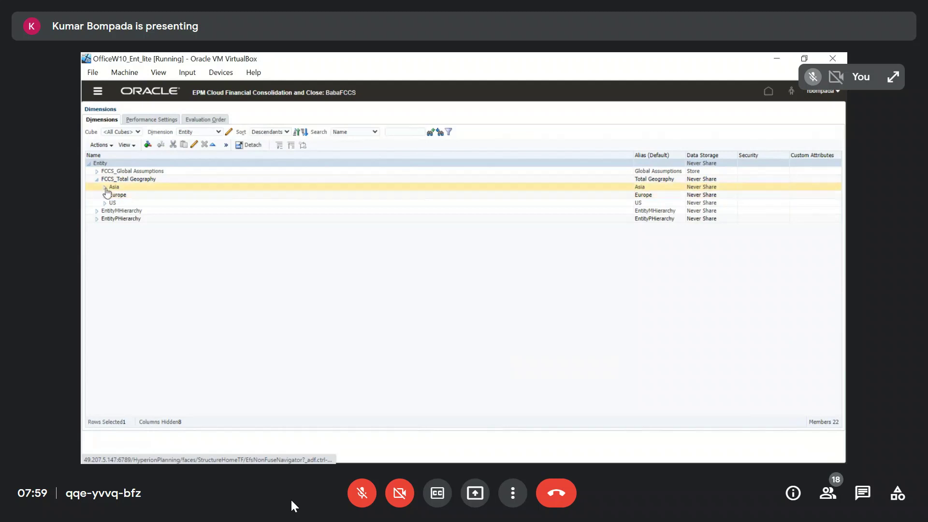
pyautogui.click(151, 219)
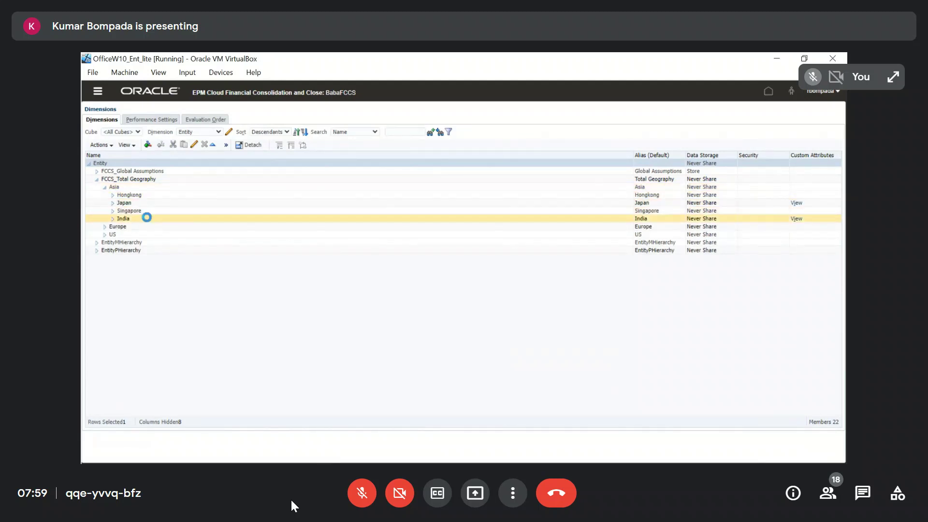
pyautogui.click(194, 146)
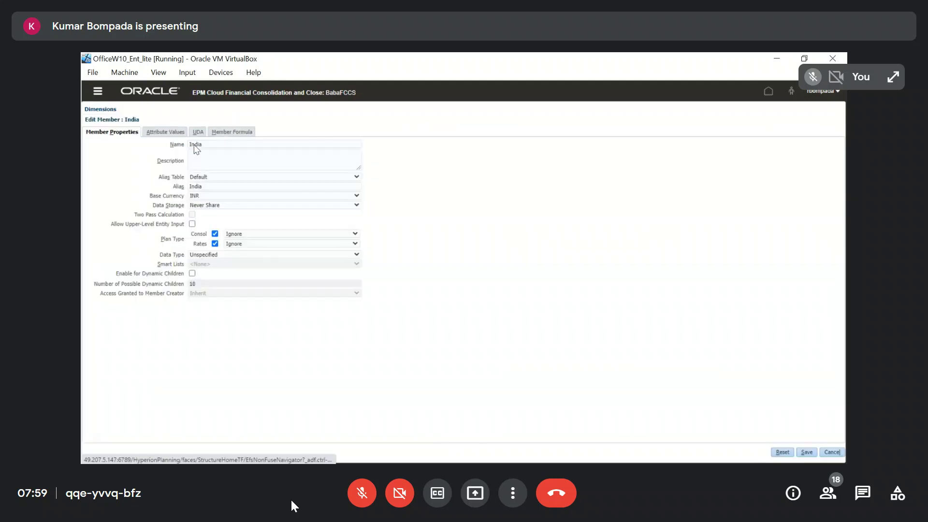
pyautogui.click(162, 132)
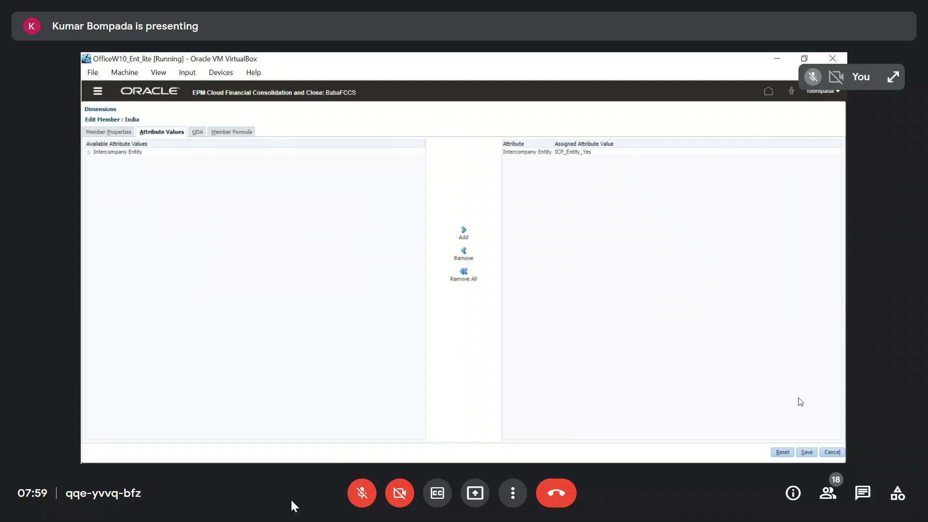
pyautogui.click(831, 452)
# Expand the US entities and check the assigned attribute values of NewYork and NewJersy, leaving each member unchanged
pyautogui.click(104, 234)
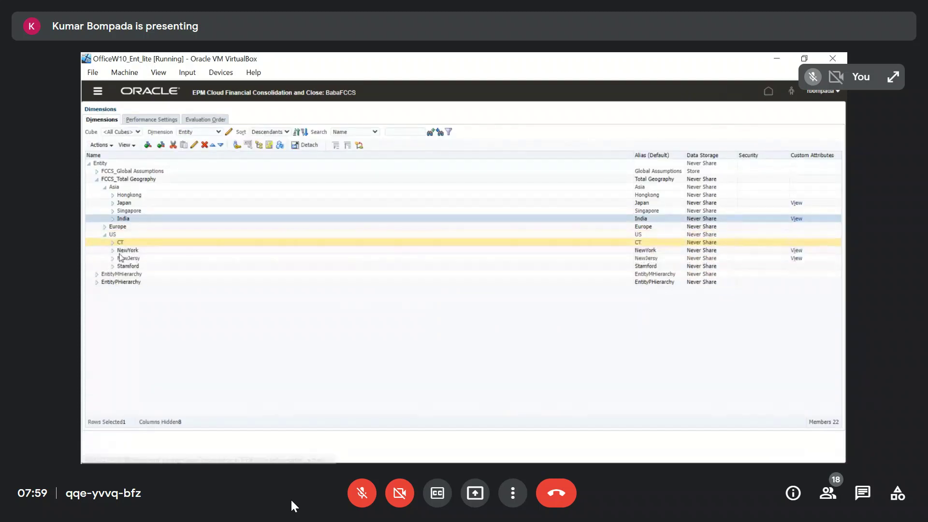
pyautogui.click(131, 250)
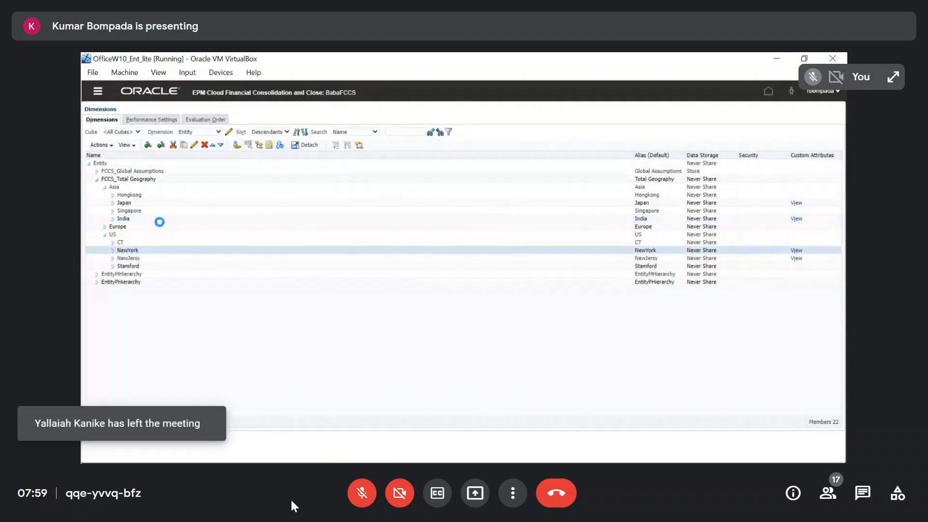
pyautogui.click(194, 145)
pyautogui.click(162, 132)
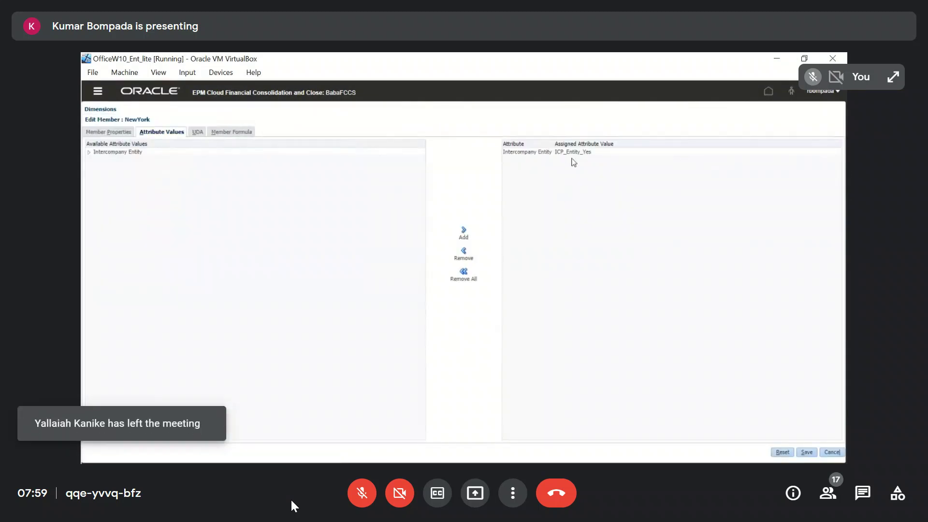
pyautogui.click(831, 452)
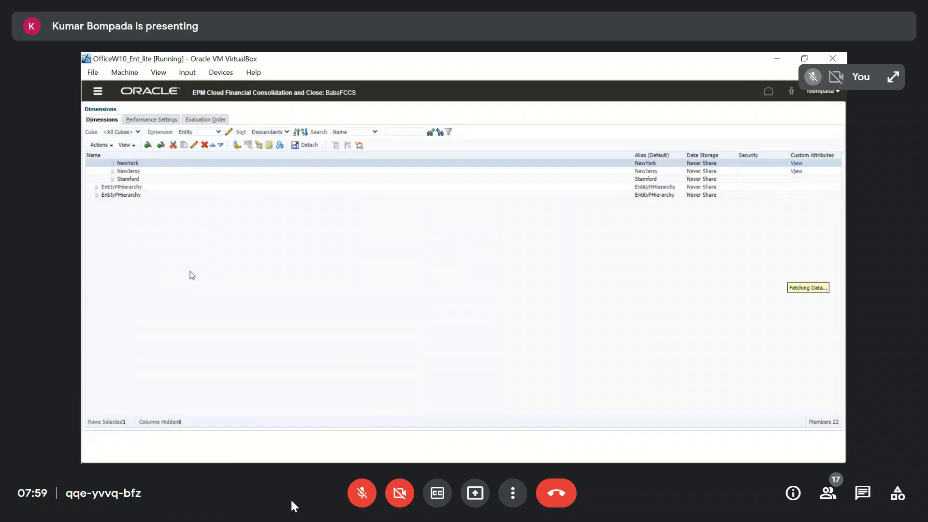
pyautogui.click(125, 260)
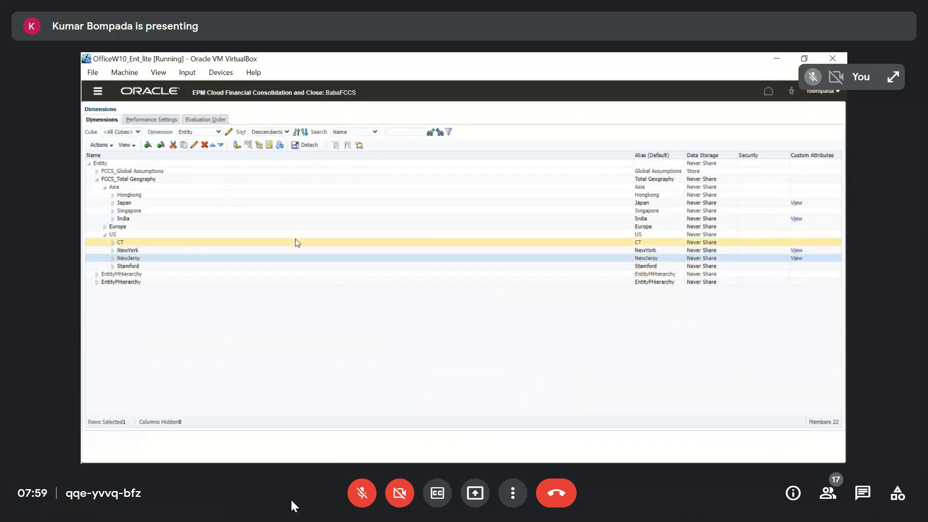
pyautogui.click(193, 145)
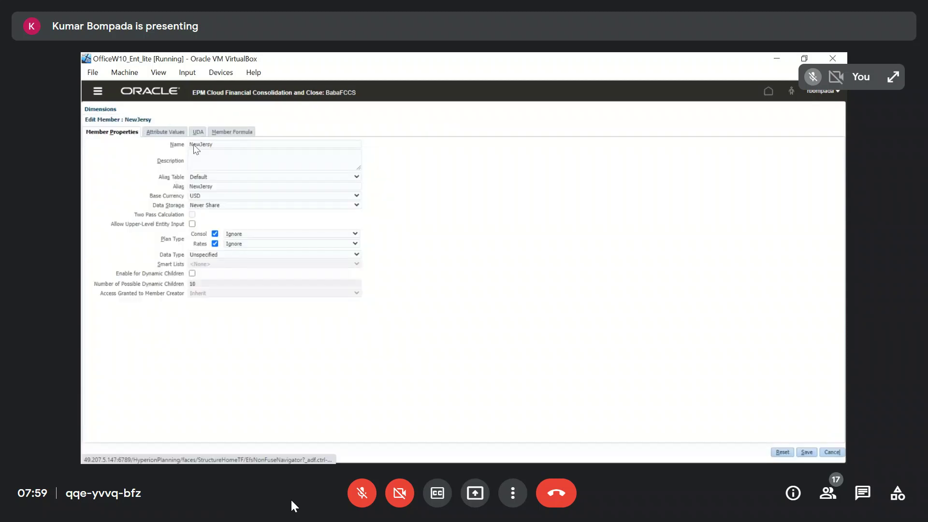
pyautogui.click(167, 132)
pyautogui.click(833, 453)
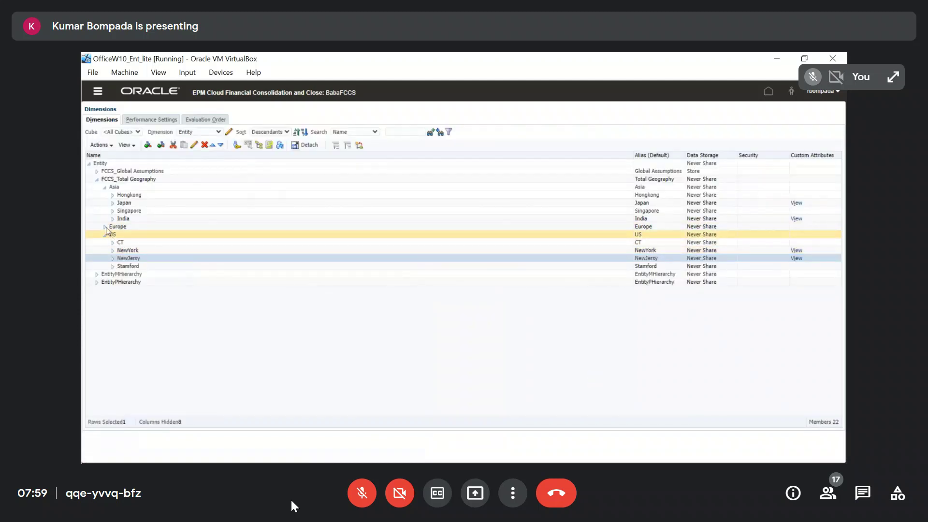
# Expand Europe and check the attribute values assigned to the UK entity
pyautogui.click(105, 227)
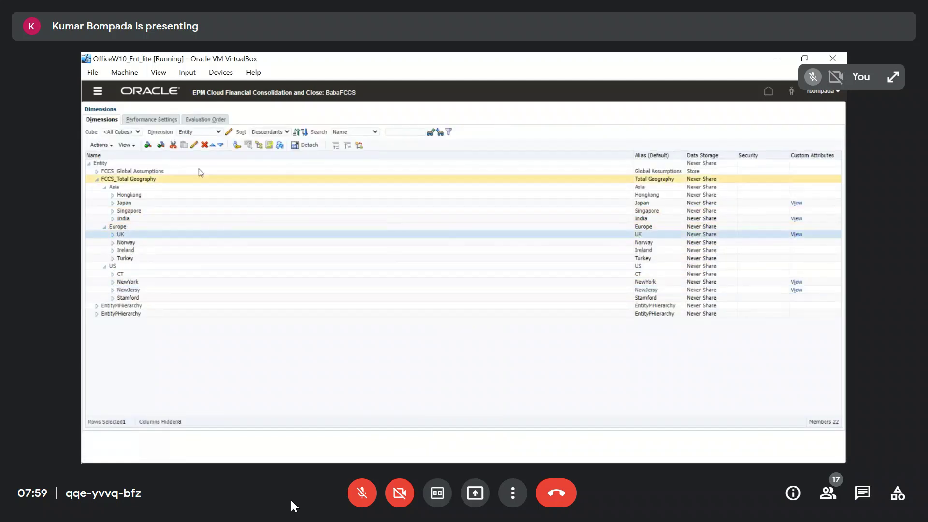
pyautogui.click(193, 145)
pyautogui.click(172, 132)
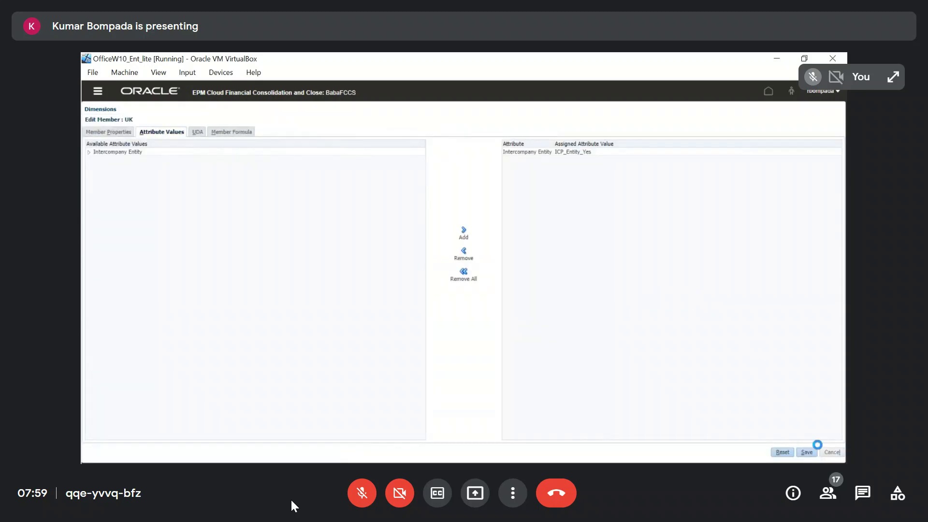
# Refresh the database to apply the plug account metadata changes to the cubes and close the progress dialog once it completes
pyautogui.click(102, 145)
pyautogui.click(121, 284)
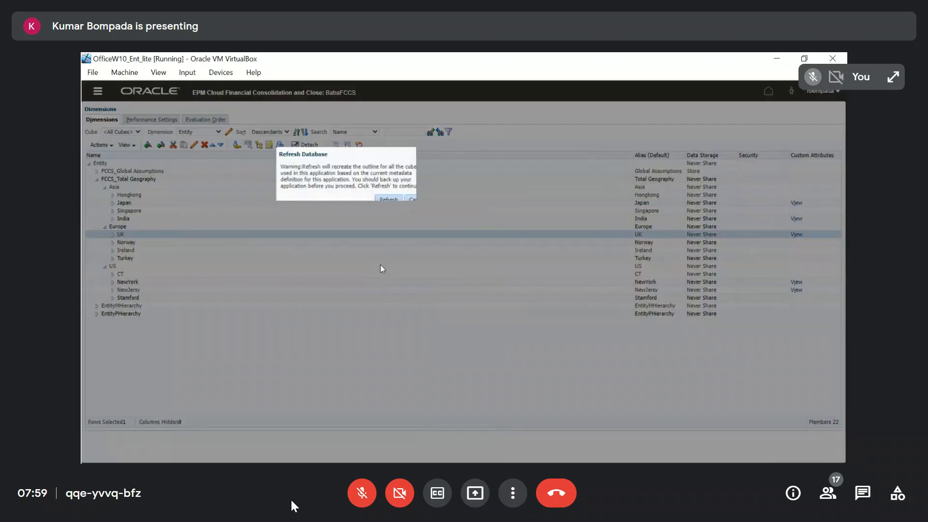
pyautogui.click(388, 199)
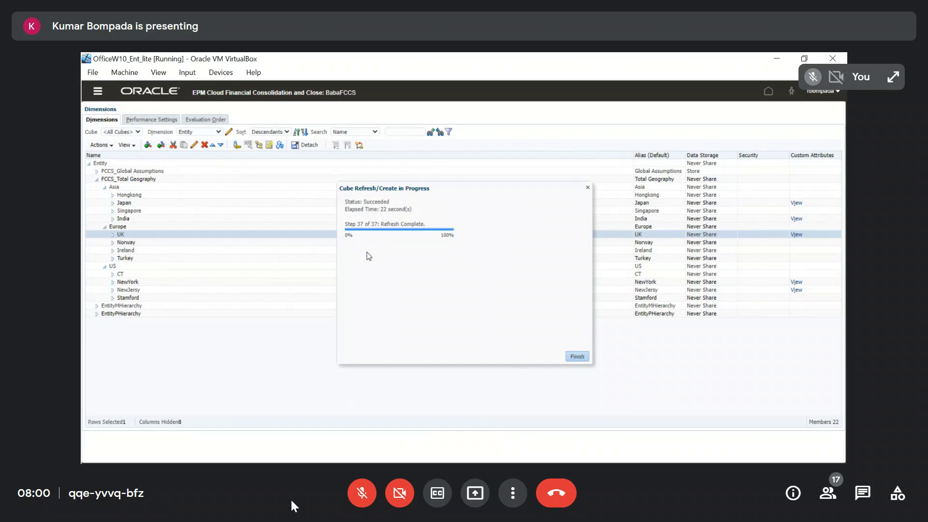
pyautogui.click(577, 356)
# Switch to the FCCS_ICPGrids workbook in Excel, open the ICPSingleCurrency sheet and show the Smart View commands
pyautogui.hotkey('alt', 'Tab')
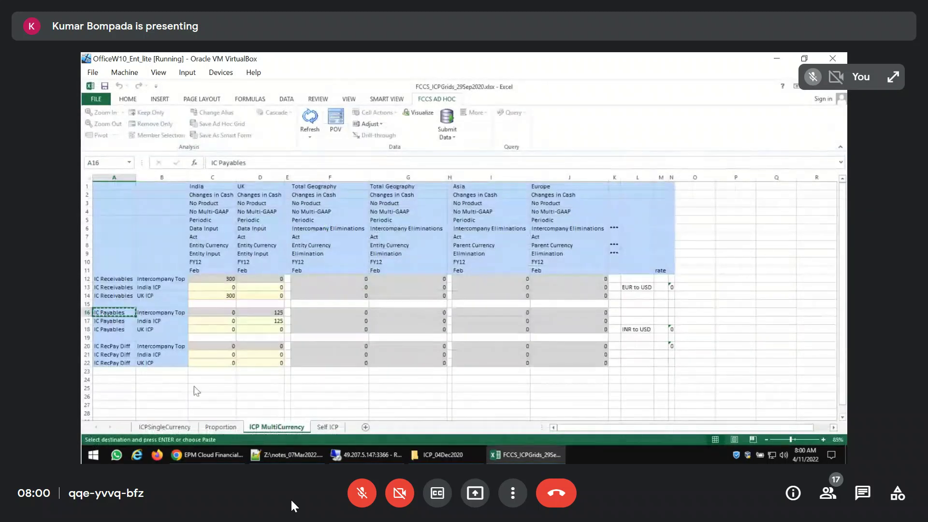
pyautogui.click(165, 427)
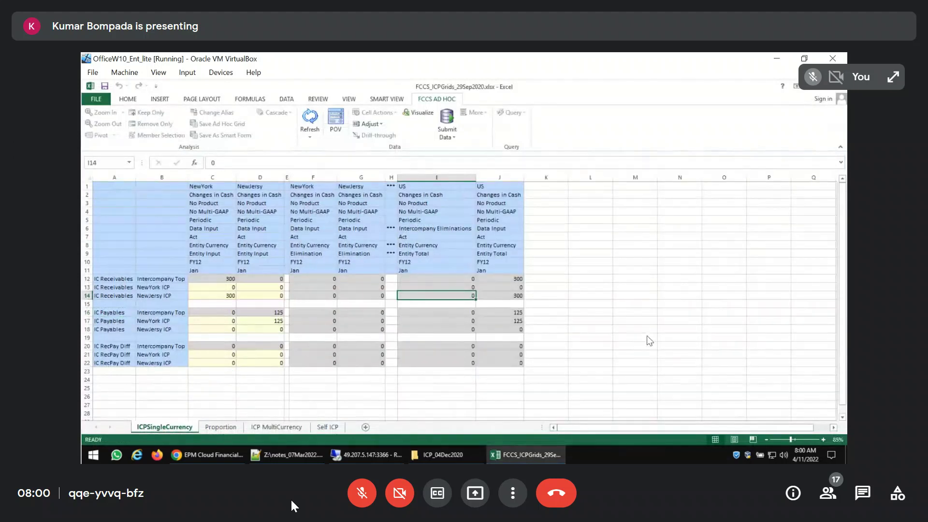
pyautogui.click(381, 101)
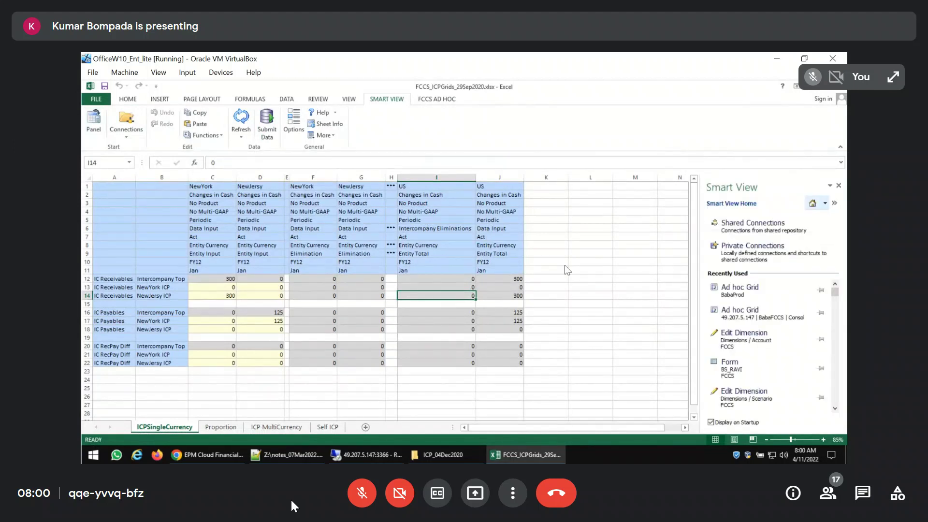
# Connect to the BabaFCCS application through the Planning - 49.207.5.147 private connection, logging in with the username and password
pyautogui.click(726, 247)
pyautogui.click(814, 221)
pyautogui.click(740, 234)
pyautogui.click(712, 235)
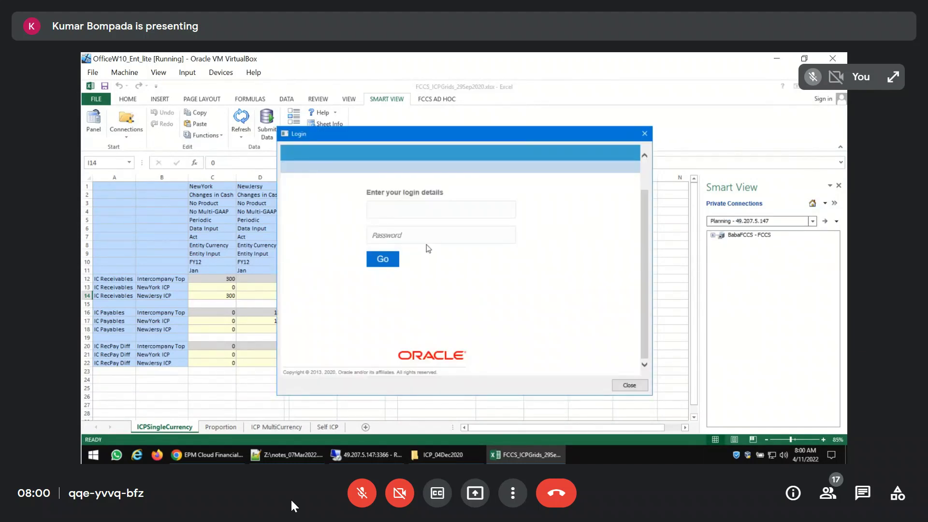
pyautogui.write('rbompada')
pyautogui.press('Tab')
pyautogui.press('Return')
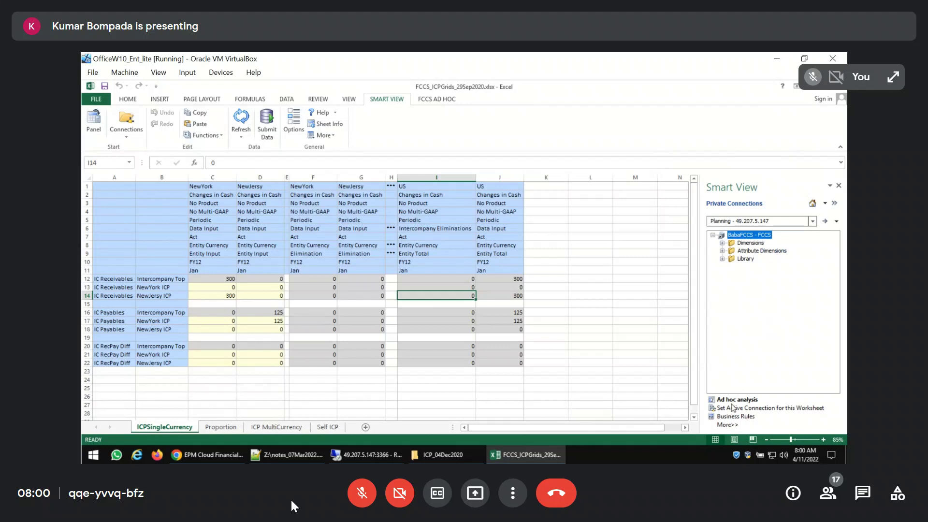
# Start an ad hoc analysis of BabaFCCS on the existing ICPSingleCurrency grid
pyautogui.click(737, 400)
pyautogui.click(462, 252)
pyautogui.click(441, 290)
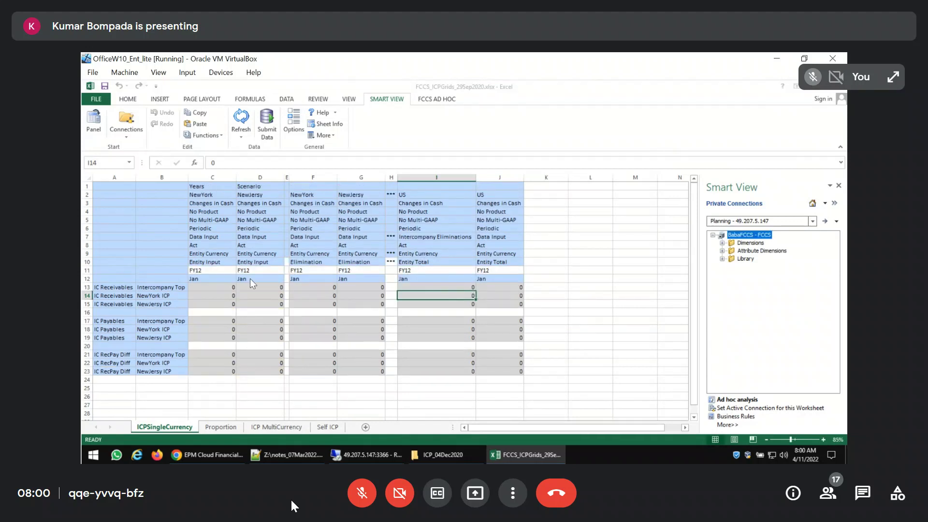
# Set the year to FY15 in every data column of the grid header and try to refresh the grid
pyautogui.click(226, 271)
pyautogui.write('FY15')
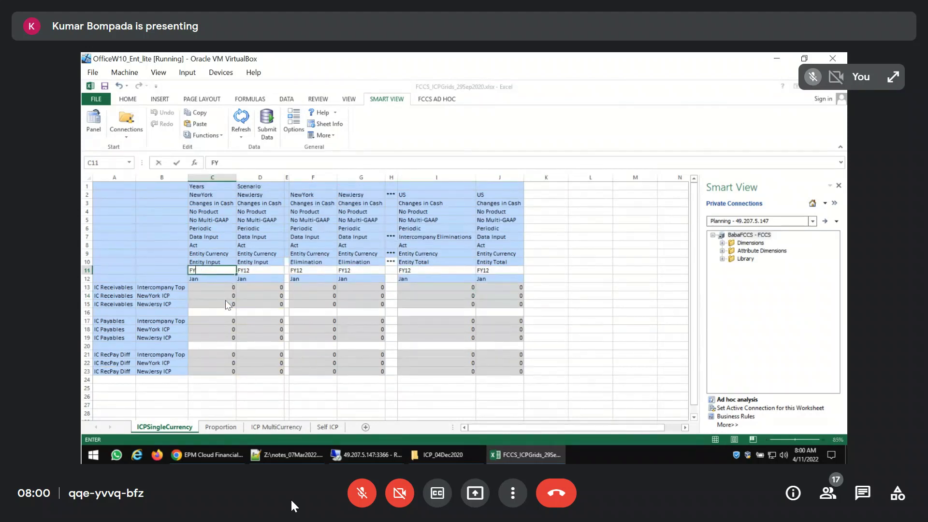
pyautogui.press('Return')
pyautogui.press('Up')
pyautogui.hotkey('shift', 'Right')
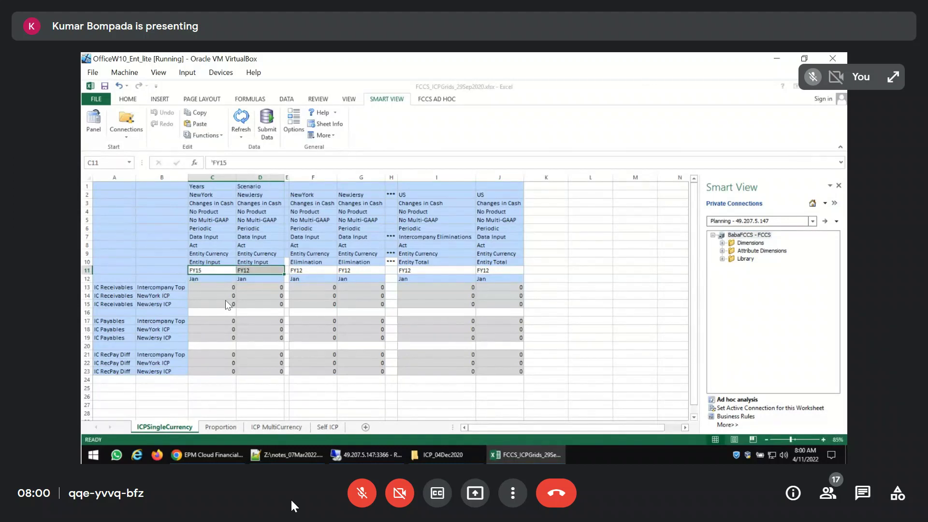
pyautogui.hotkey('ctrl', 'c')
pyautogui.press('Right')
pyautogui.press('Right')
pyautogui.press('Right')
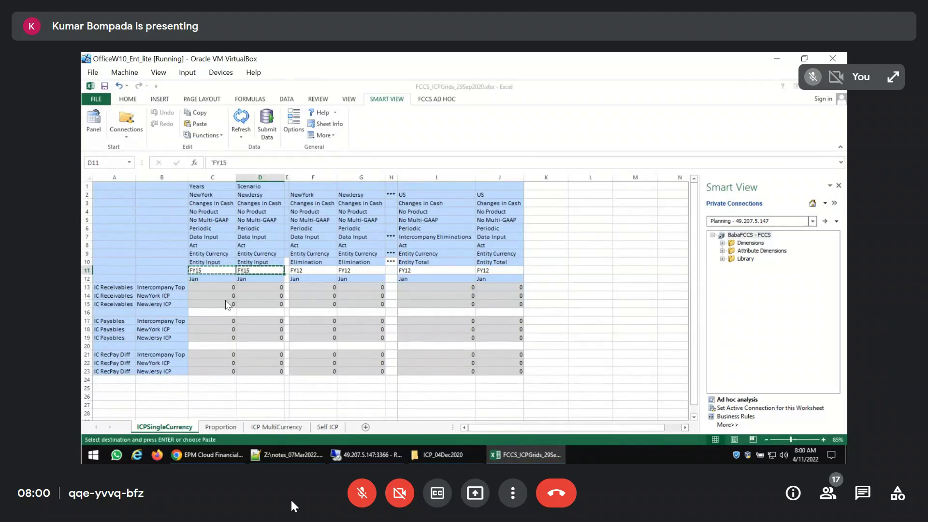
pyautogui.hotkey('ctrl', 'v')
pyautogui.press('Right')
pyautogui.press('Right')
pyautogui.press('Right')
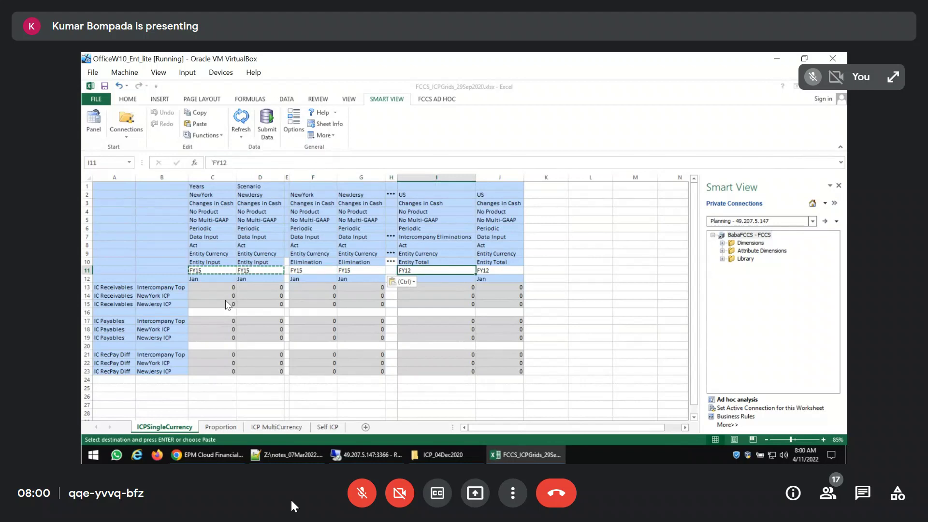
pyautogui.hotkey('ctrl', 'v')
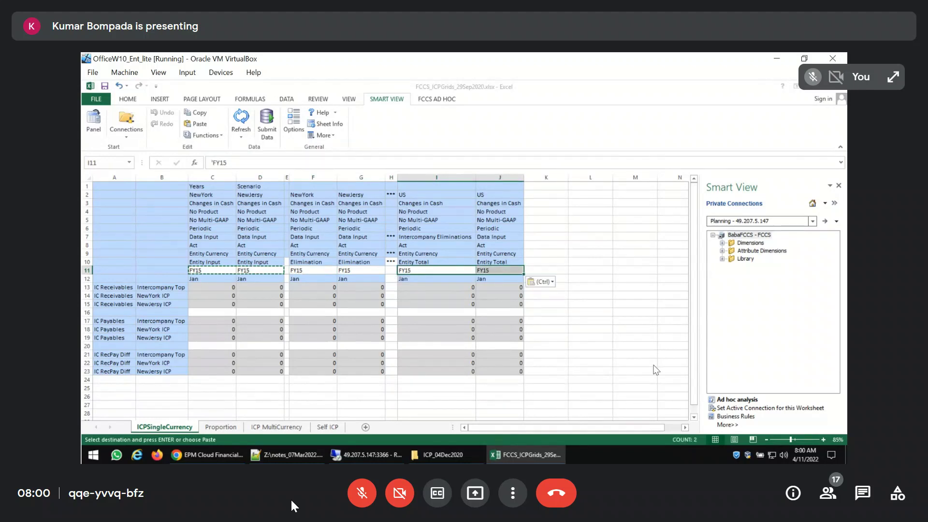
pyautogui.click(241, 127)
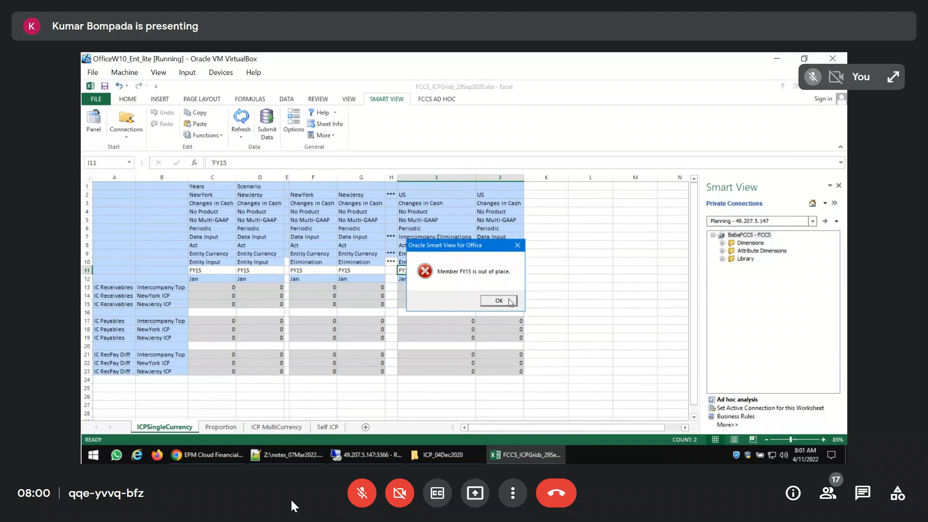
pyautogui.click(498, 301)
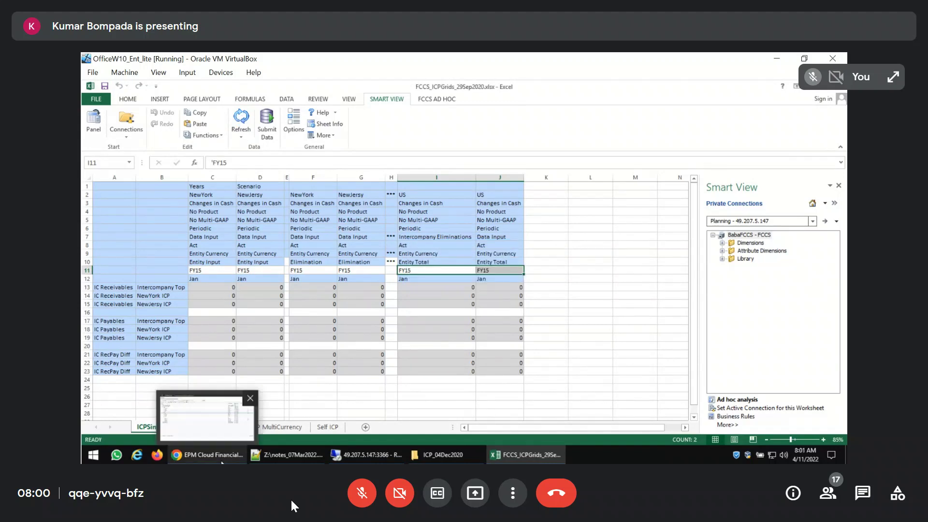
# Switch to the FCCS browser window, check the members of the Years dimension and return to the Excel grid
pyautogui.click(207, 455)
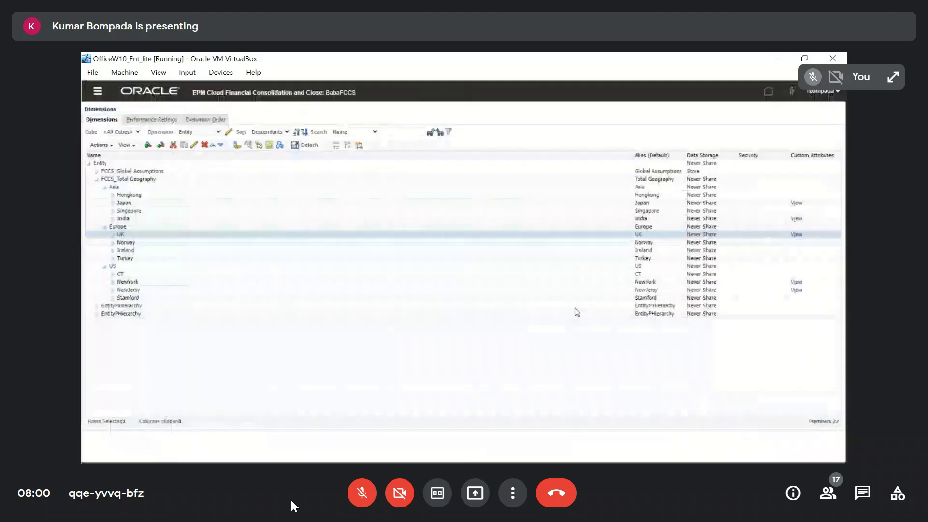
pyautogui.click(218, 132)
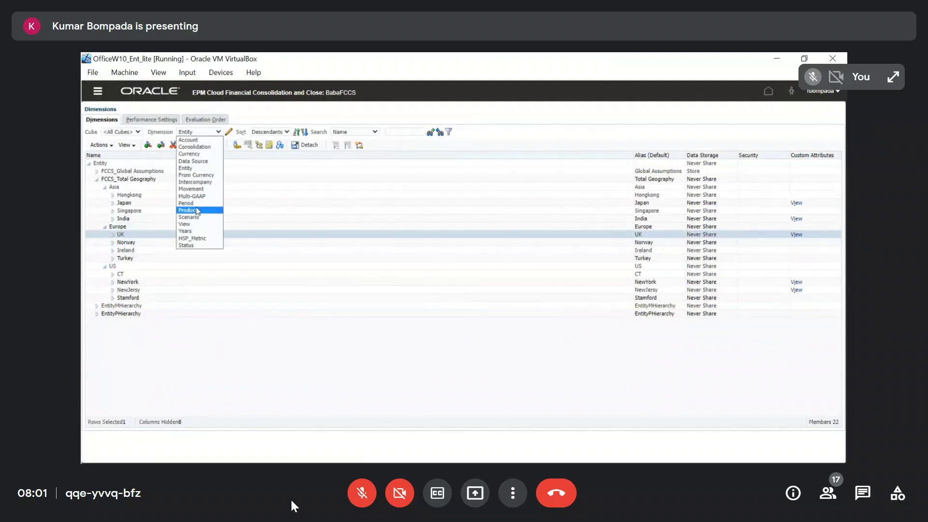
pyautogui.click(195, 231)
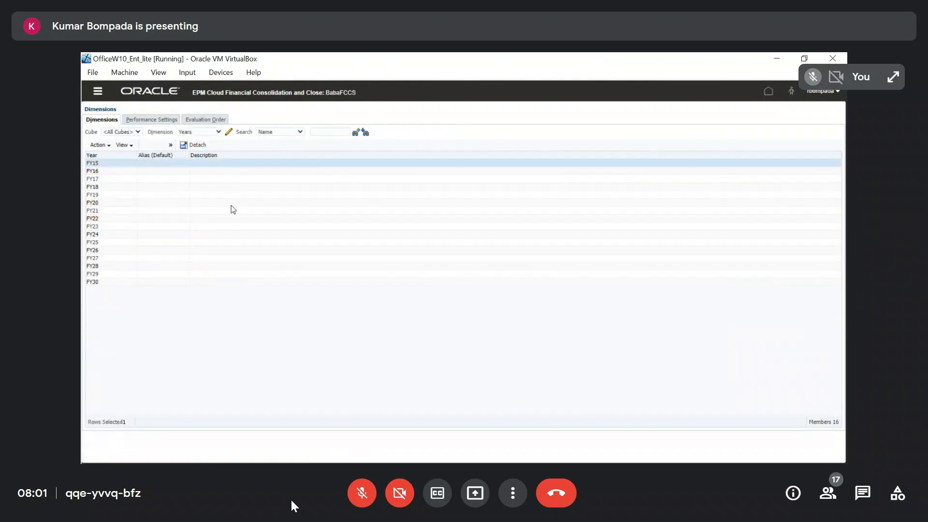
pyautogui.hotkey('alt', 'Tab')
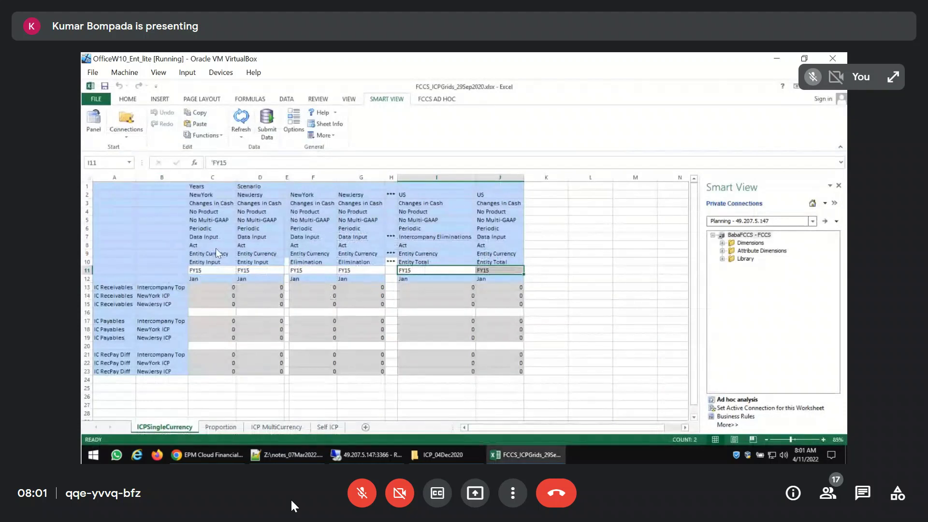
# Return to FCCS, set the alias of the Actual member in the Scenario dimension to Act and save the member
pyautogui.hotkey('alt', 'Tab')
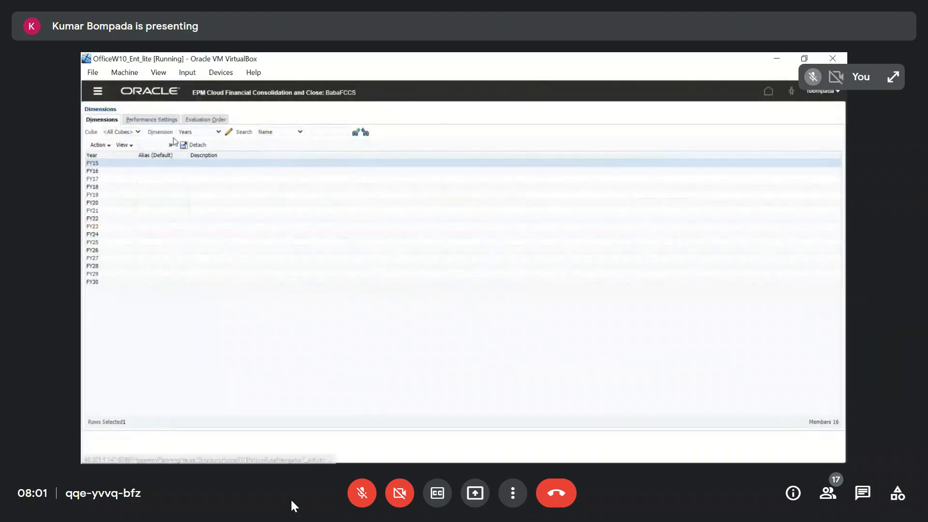
pyautogui.click(214, 132)
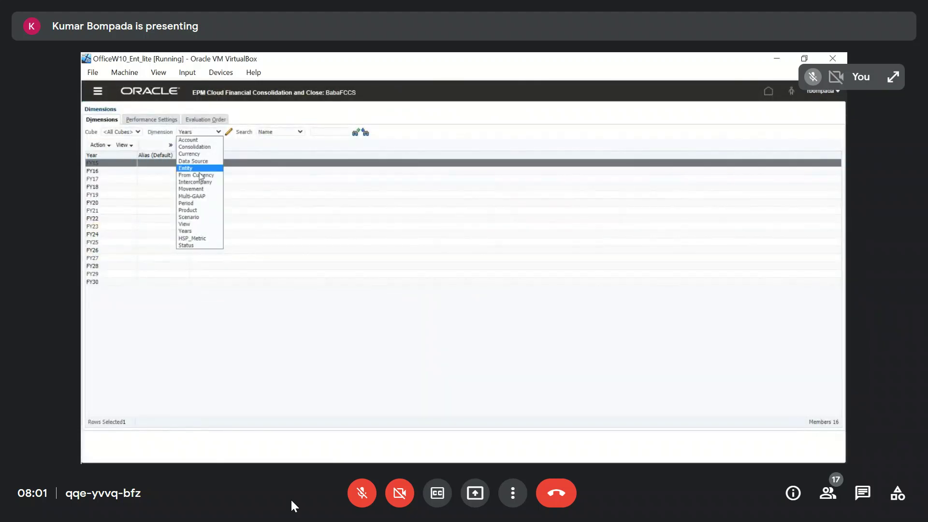
pyautogui.click(190, 218)
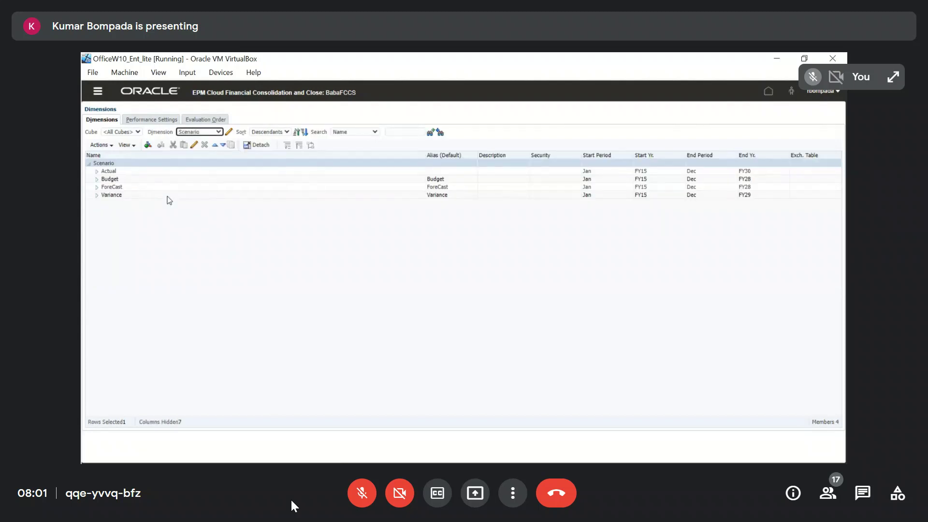
pyautogui.click(193, 145)
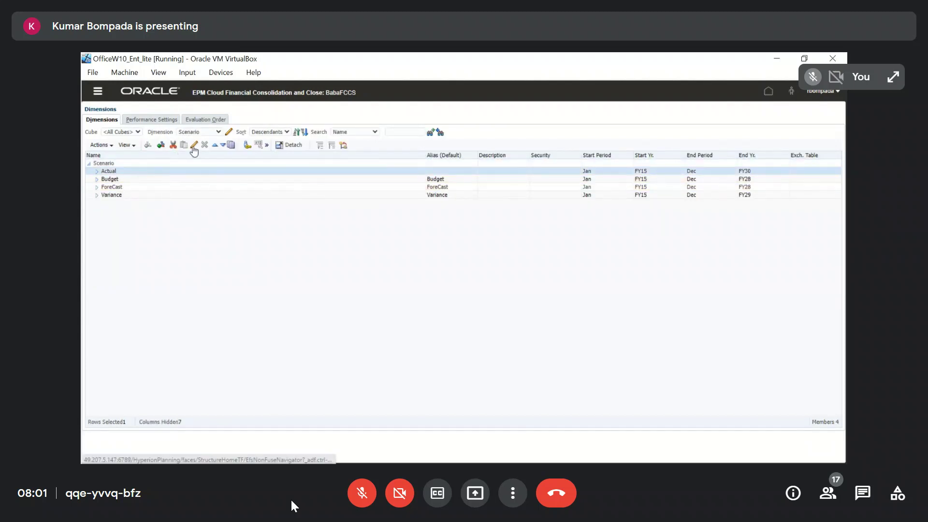
pyautogui.click(206, 186)
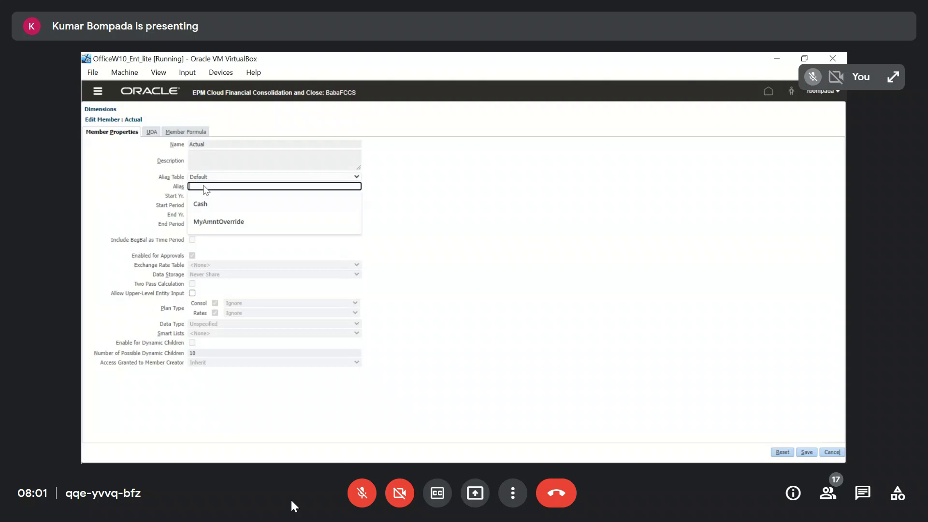
pyautogui.write('Act')
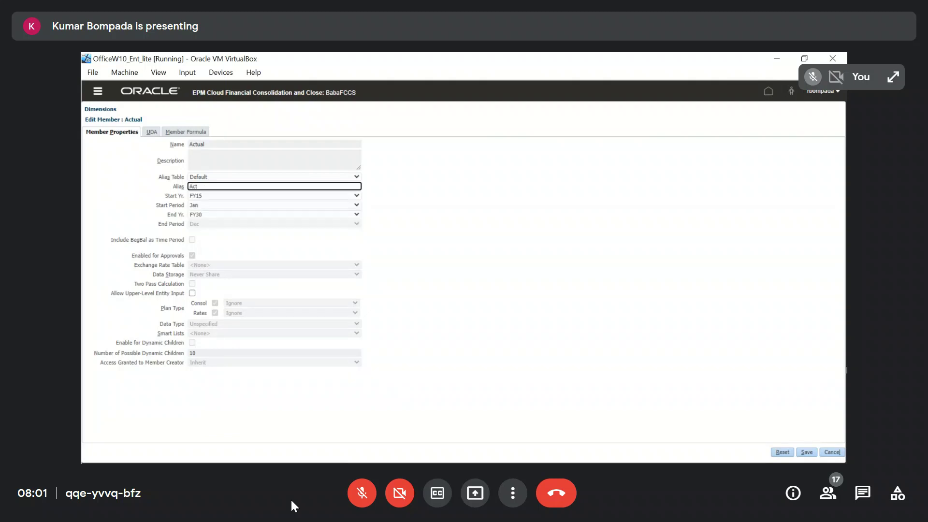
pyautogui.click(807, 453)
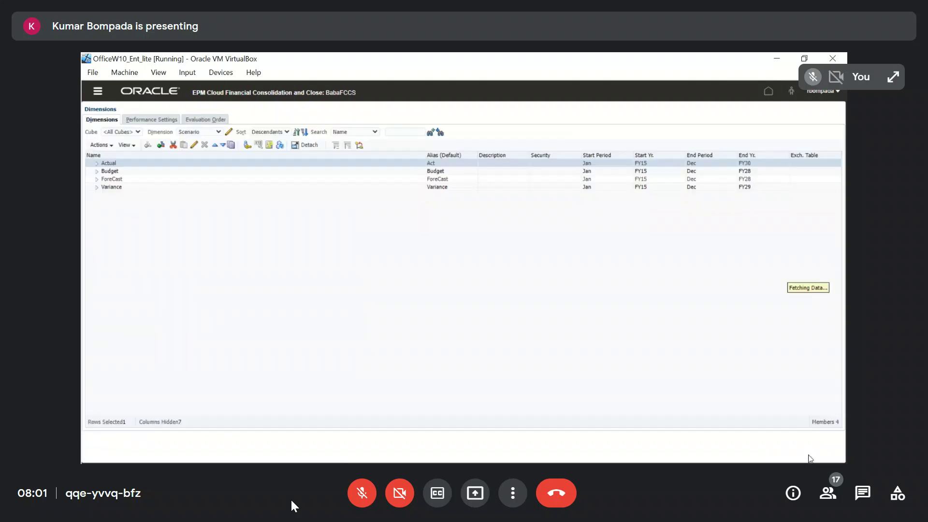
# Switch to Excel, delete the extra header row containing Years and Scenario, and refresh the ICPSingleCurrency grid
pyautogui.hotkey('alt', 'Tab')
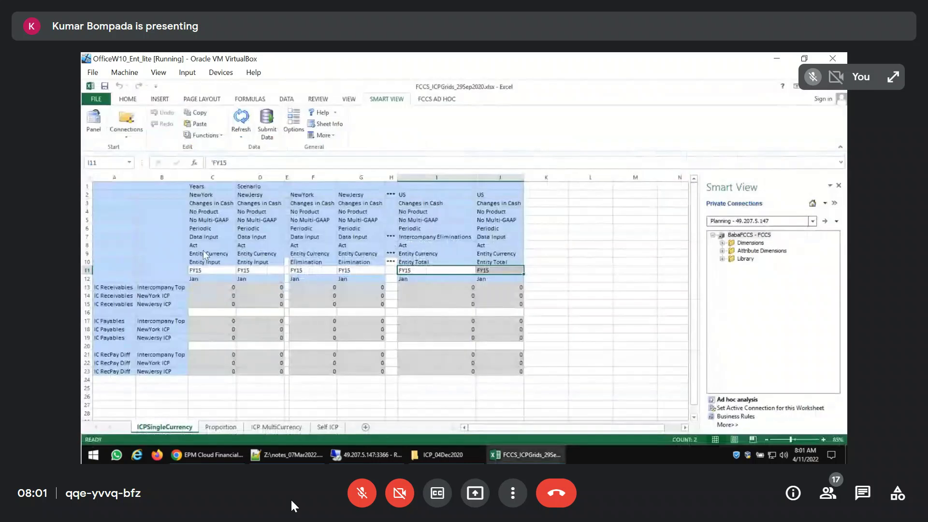
pyautogui.click(87, 187)
pyautogui.hotkey('ctrl', '-')
pyautogui.click(260, 211)
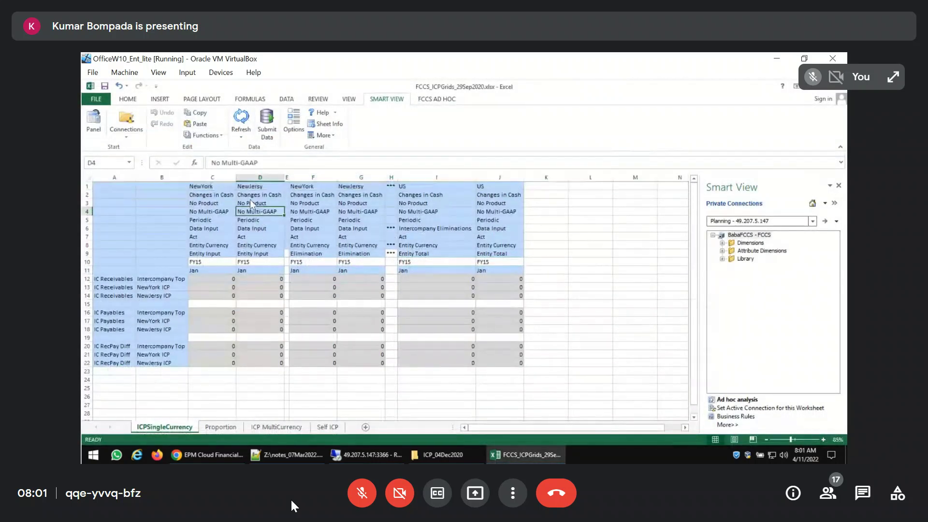
pyautogui.click(241, 121)
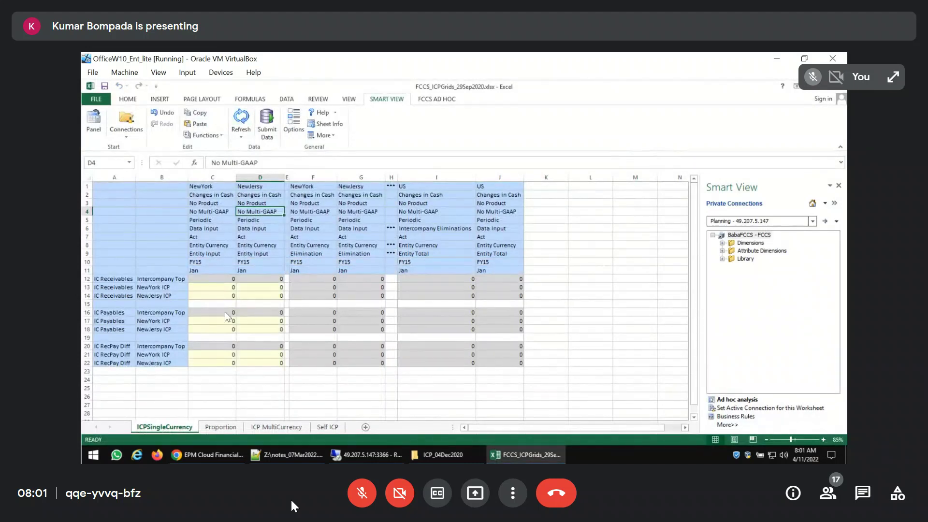
# Enter 400 in NewYork's IC Receivables against NewJersy ICP and 140 in NewJersy's IC Payables against NewYork ICP
pyautogui.click(212, 187)
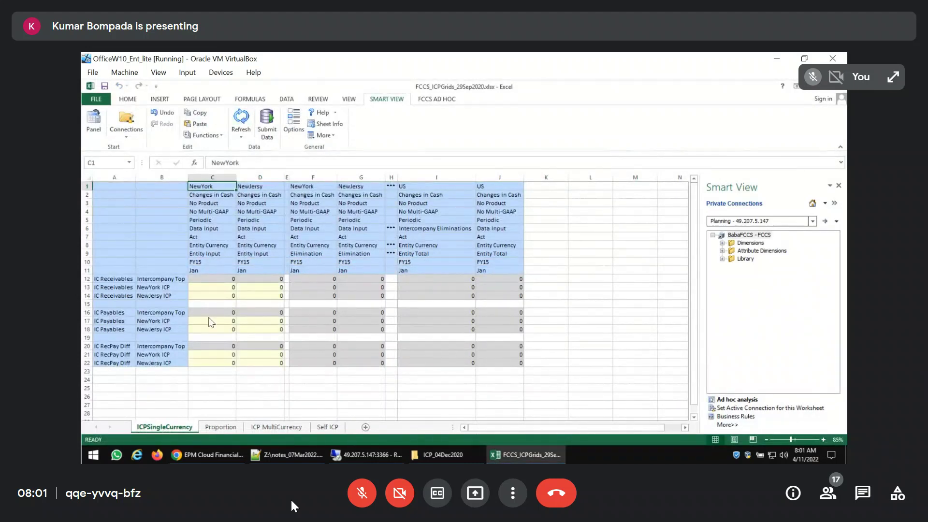
pyautogui.click(203, 297)
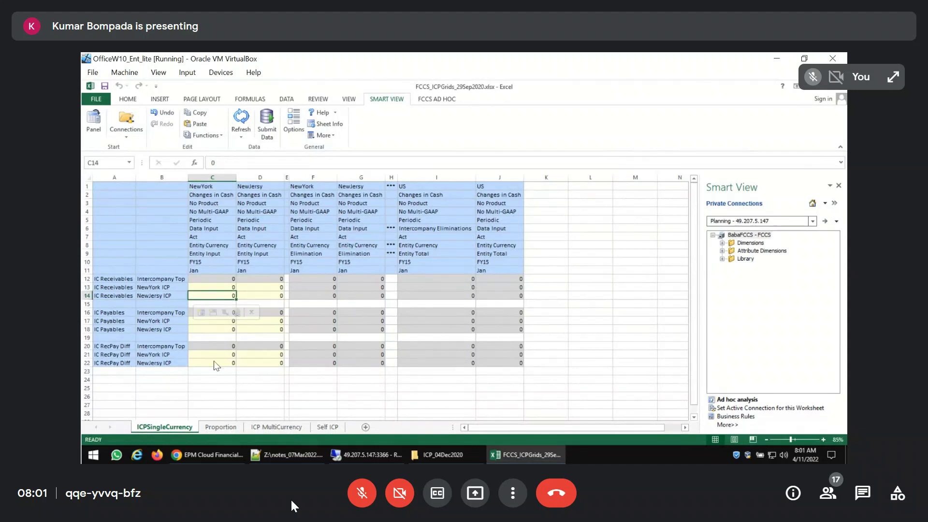
pyautogui.write('400')
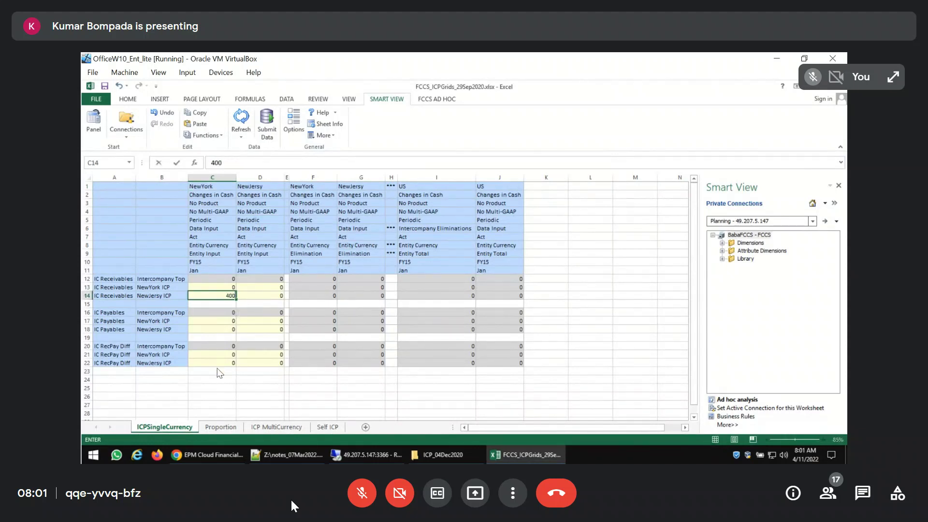
pyautogui.press('Return')
pyautogui.click(274, 186)
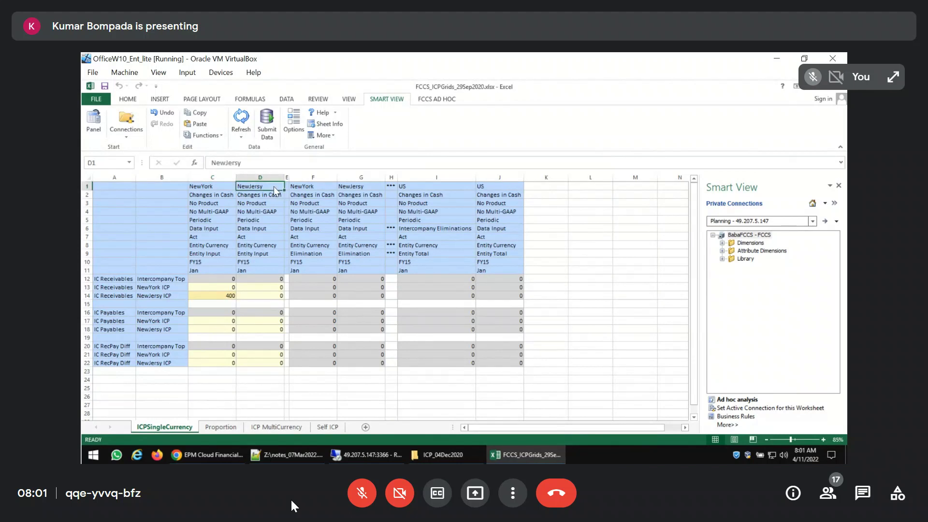
pyautogui.click(255, 323)
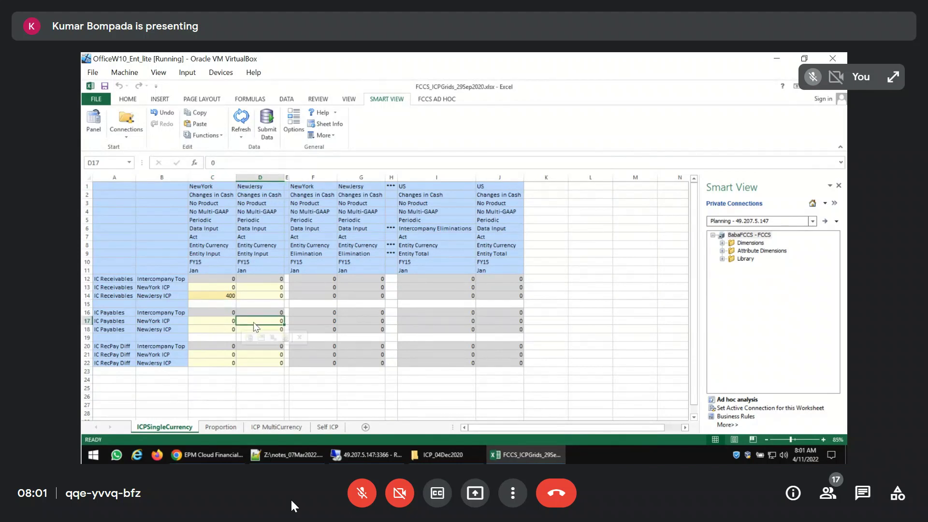
pyautogui.write('140')
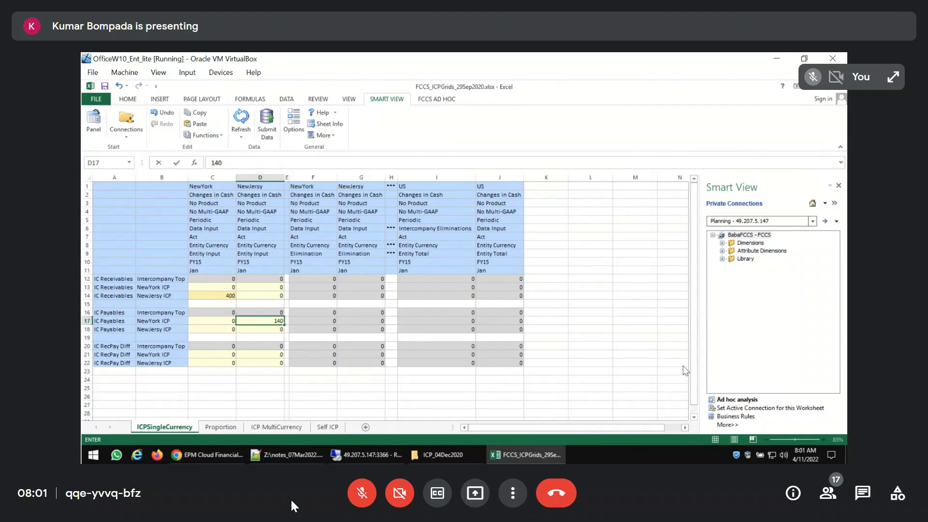
# Run the consolidation in FCCS and refresh the Jobs list to check the status of the Consolidate job
pyautogui.click(624, 339)
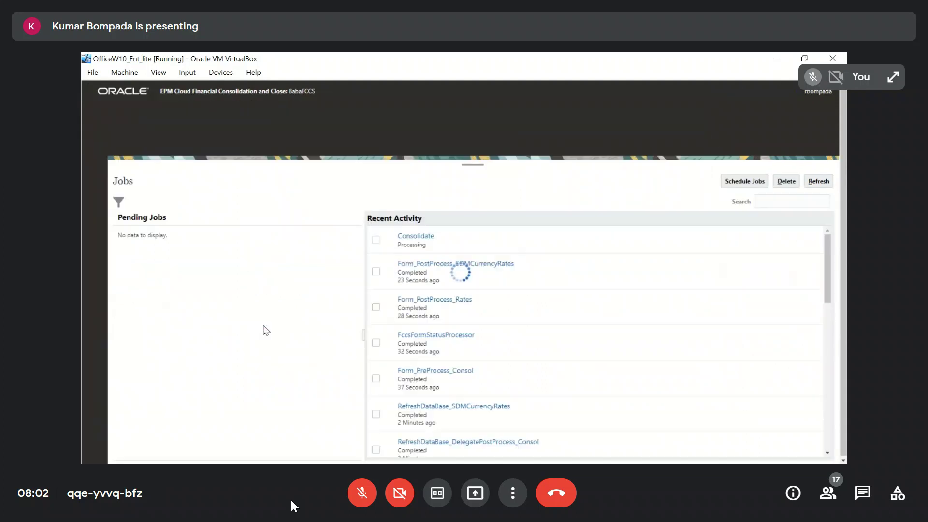
pyautogui.click(819, 183)
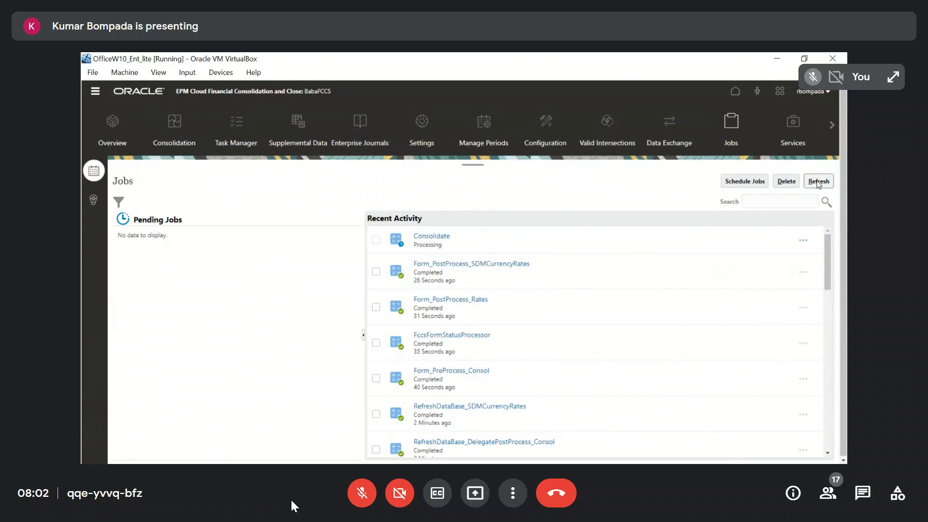
# Refresh the Jobs list repeatedly to follow the status of the Consolidate job
pyautogui.click(819, 183)
pyautogui.click(818, 183)
pyautogui.click(818, 183)
pyautogui.click(819, 183)
pyautogui.click(819, 183)
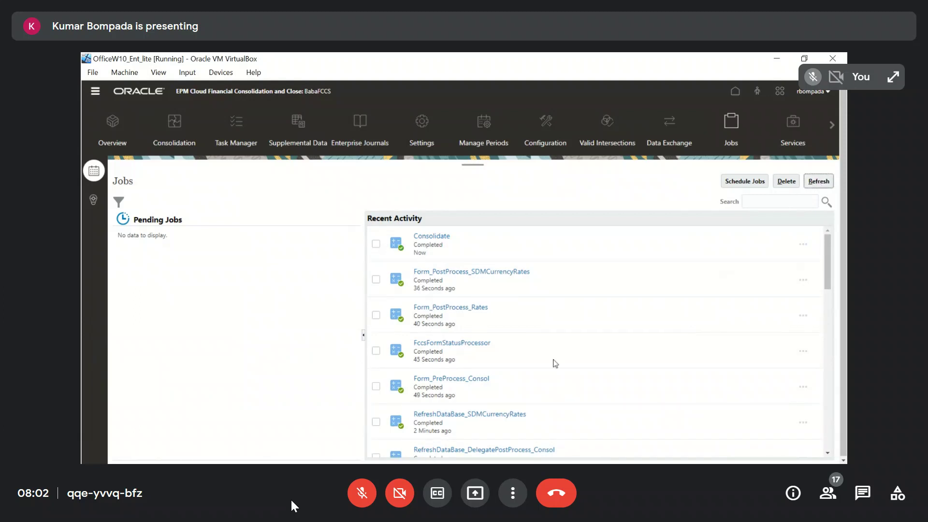
# Switch to Excel, refresh the ICPSingleCurrency grid and check the IC RecPay Diff Intercompany Top value under US Intercompany Eliminations
pyautogui.hotkey('alt', 'Tab')
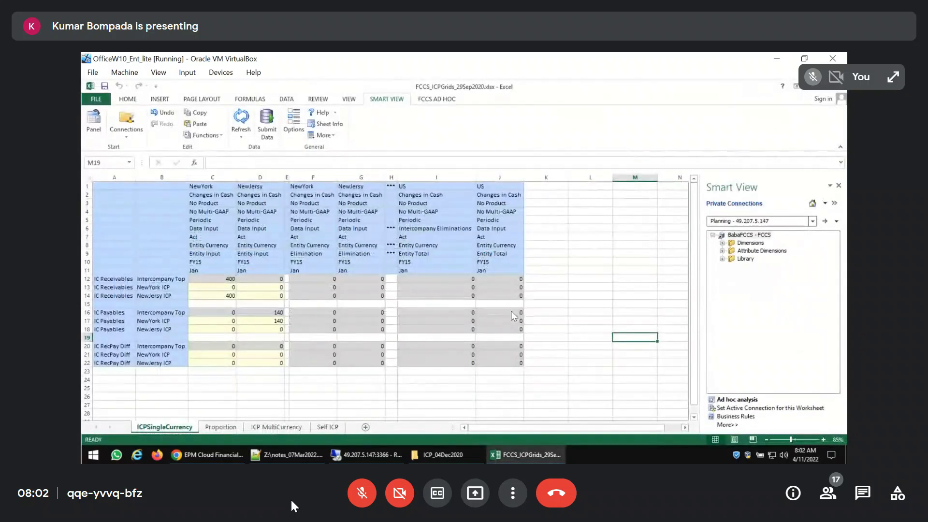
pyautogui.click(240, 119)
pyautogui.click(454, 347)
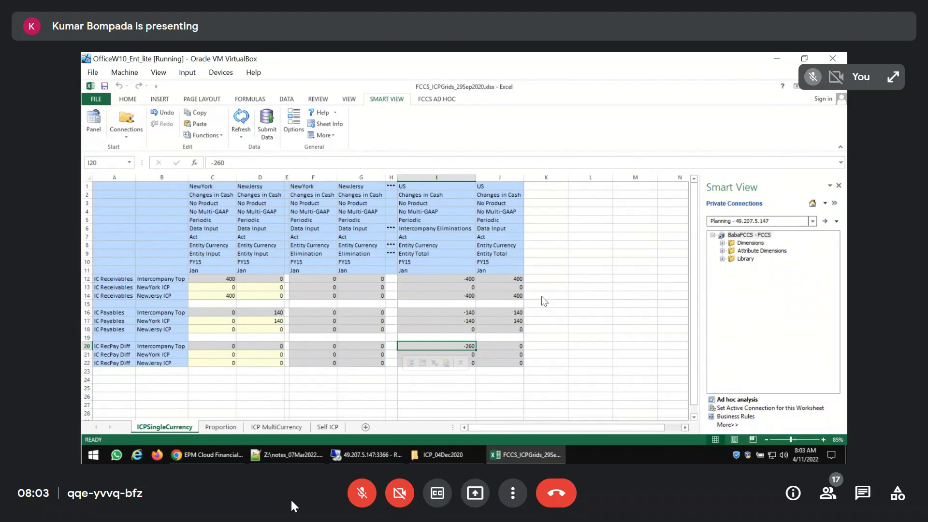
# Copy Intercompany Eliminations from the US column into row 6 of NewYork column F and NewJersy column G, and refresh the grid
pyautogui.click(436, 229)
pyautogui.hotkey('ctrl', 'c')
pyautogui.click(320, 229)
pyautogui.hotkey('ctrl', 'v')
pyautogui.press('ctrl')
pyautogui.click(365, 230)
pyautogui.click(364, 230)
pyautogui.hotkey('ctrl', 'v')
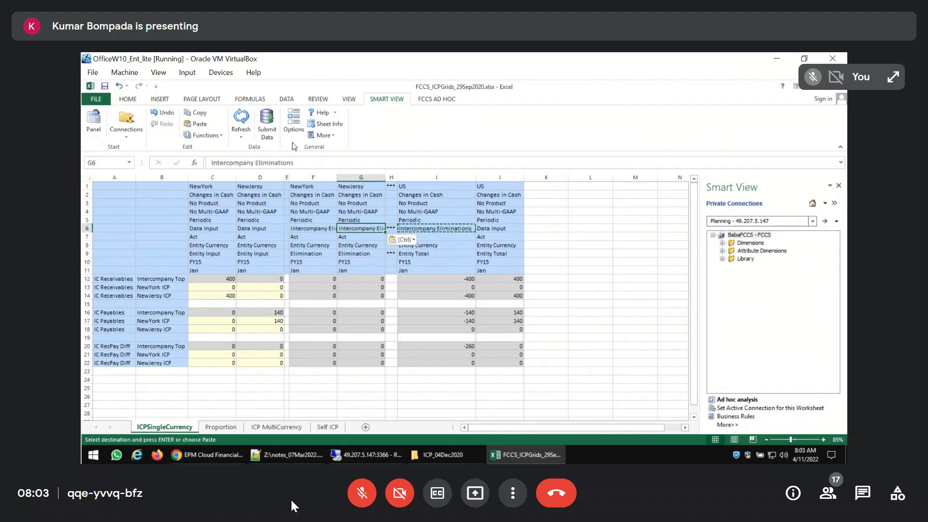
pyautogui.click(241, 119)
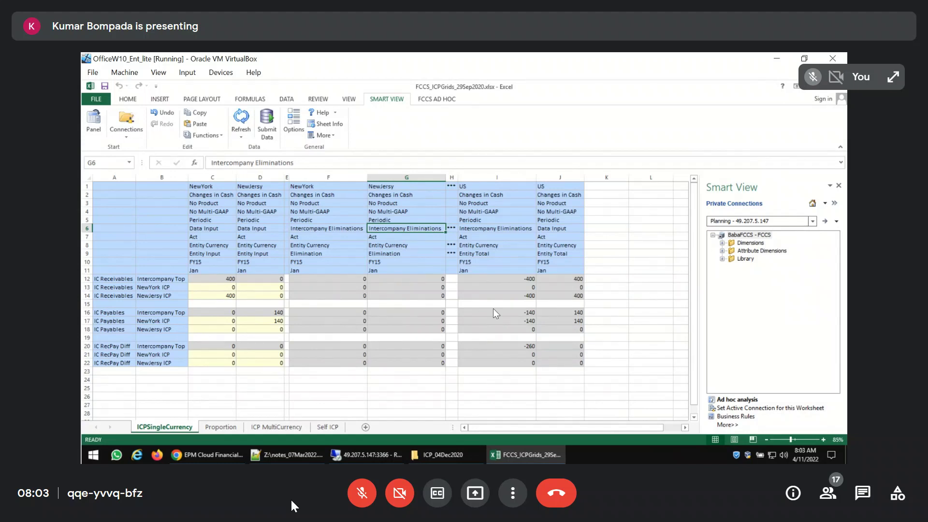
pyautogui.click(519, 348)
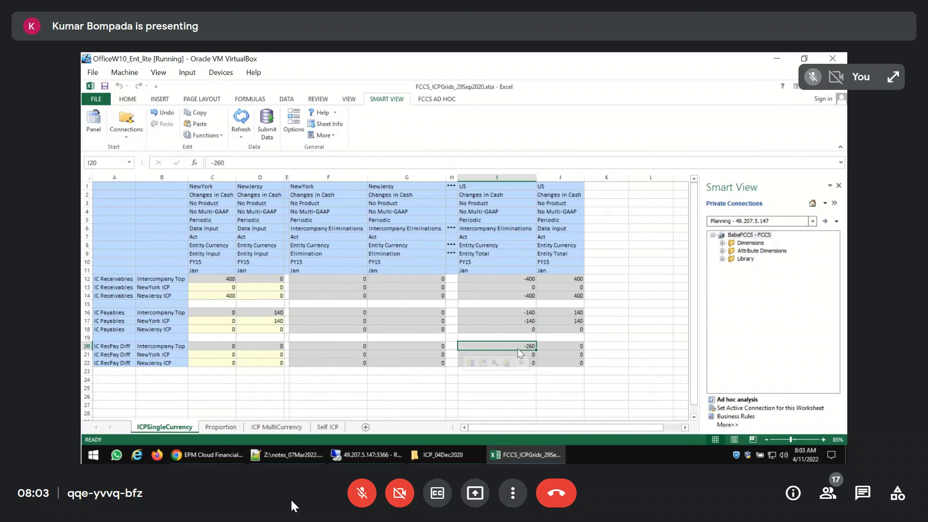
# Copy Entity Input from column C into row 9 of NewYork column F and NewJersy column G, and refresh the grid
pyautogui.click(215, 256)
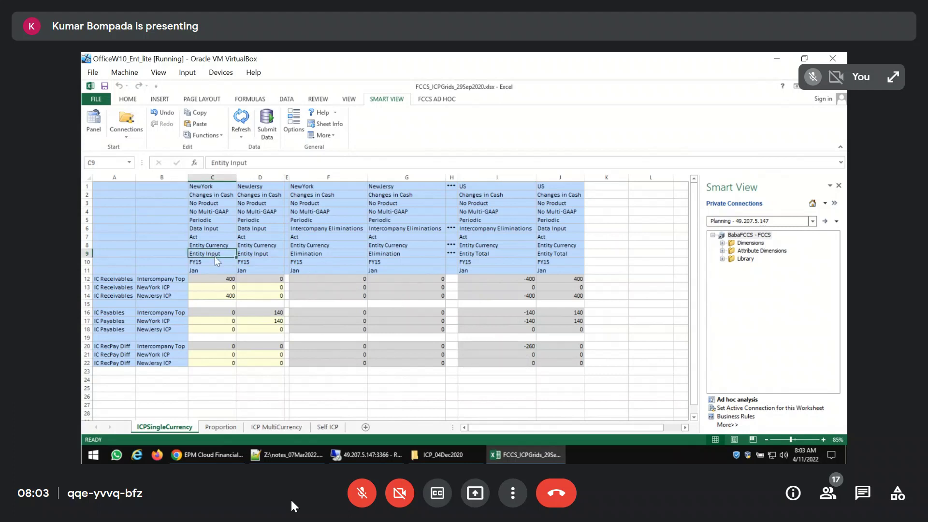
pyautogui.hotkey('ctrl', 'c')
pyautogui.click(328, 254)
pyautogui.hotkey('ctrl', 'v')
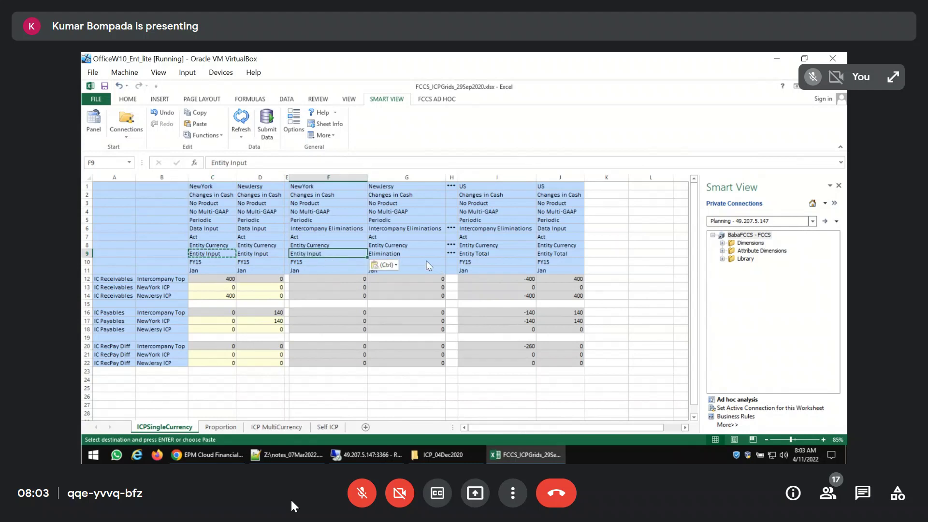
pyautogui.click(415, 254)
pyautogui.hotkey('ctrl', 'v')
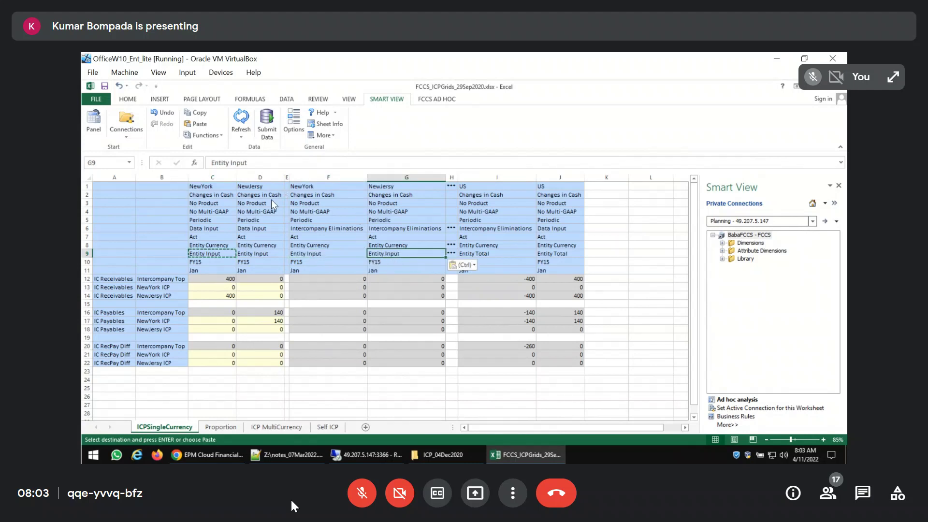
pyautogui.click(240, 118)
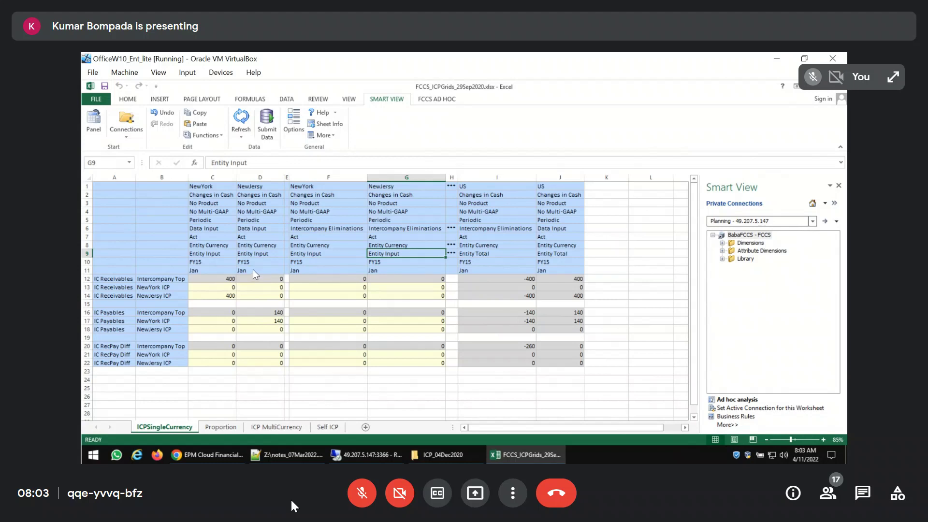
# Use Member Selection to replace Entity Input with Elimination in row 9 of NewYork column F, and refresh the grid
pyautogui.click(329, 255)
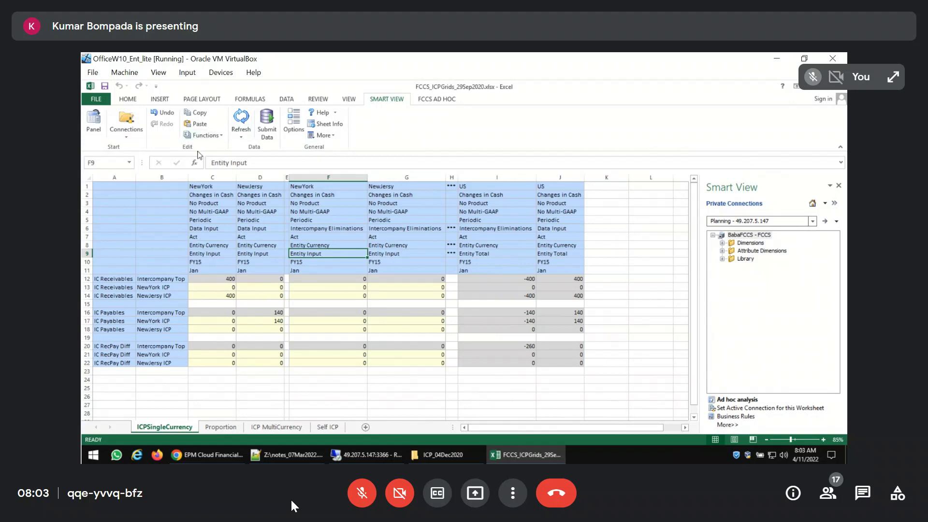
pyautogui.click(436, 99)
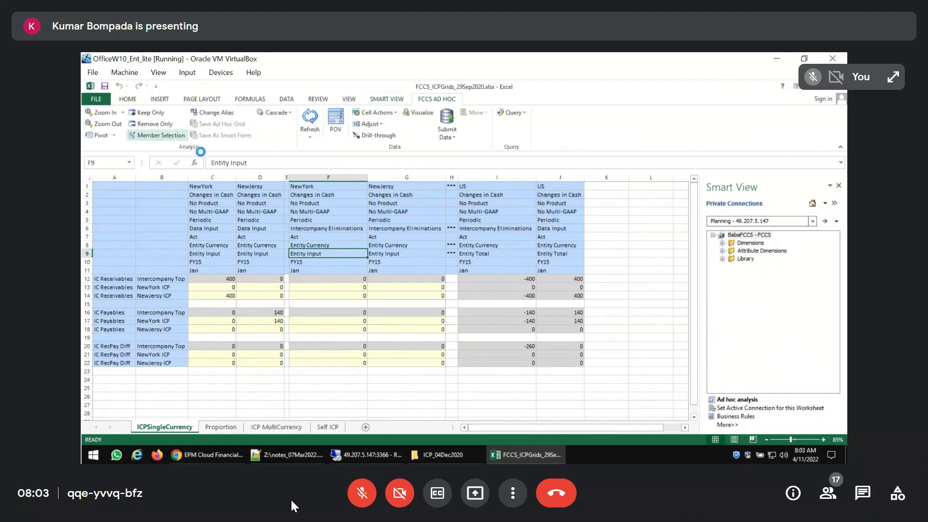
pyautogui.click(324, 198)
pyautogui.click(333, 215)
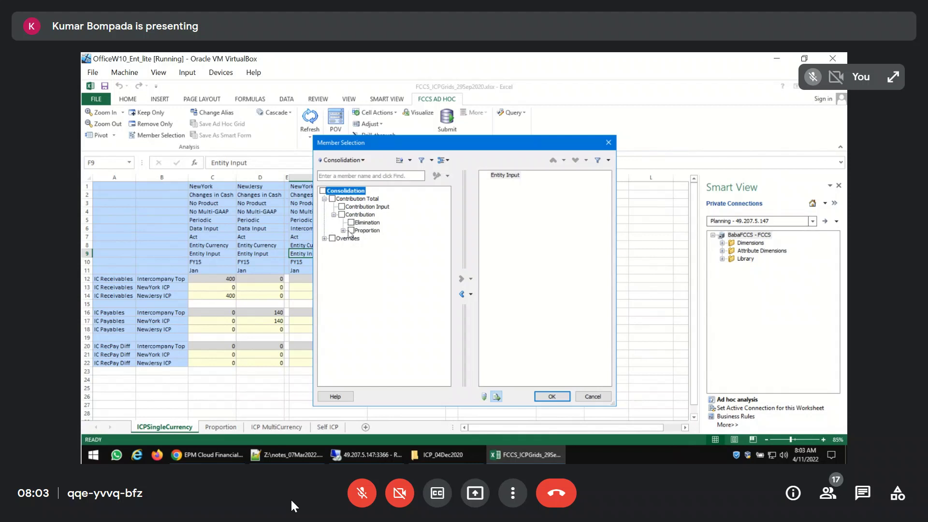
pyautogui.click(366, 223)
pyautogui.click(461, 279)
pyautogui.click(505, 175)
pyautogui.click(461, 294)
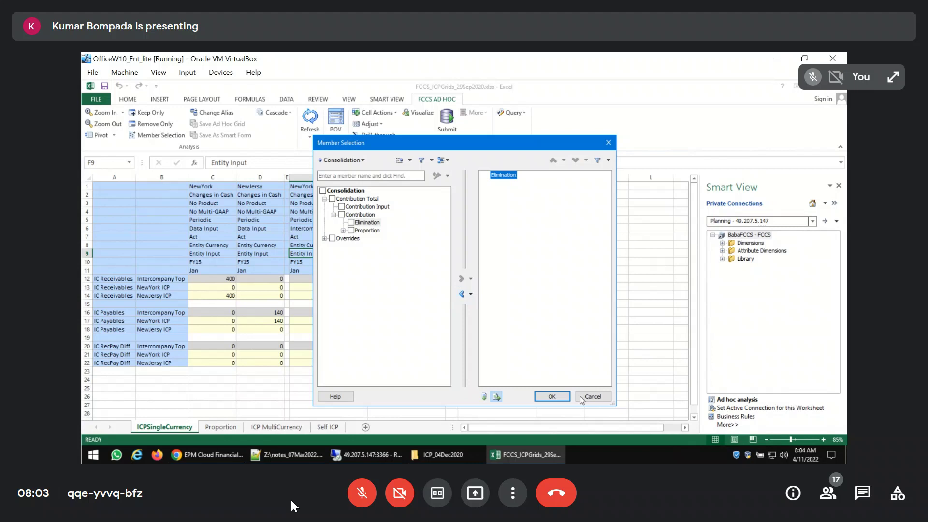
pyautogui.click(553, 396)
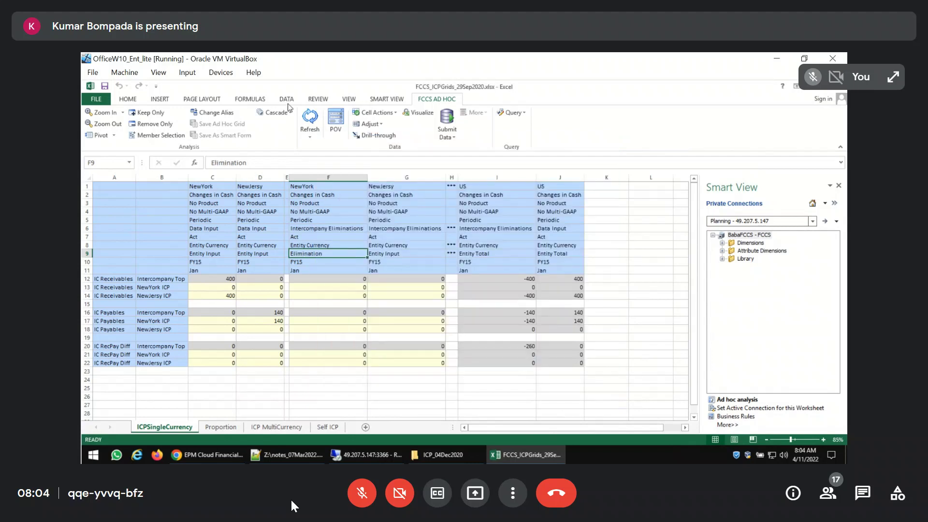
pyautogui.click(311, 119)
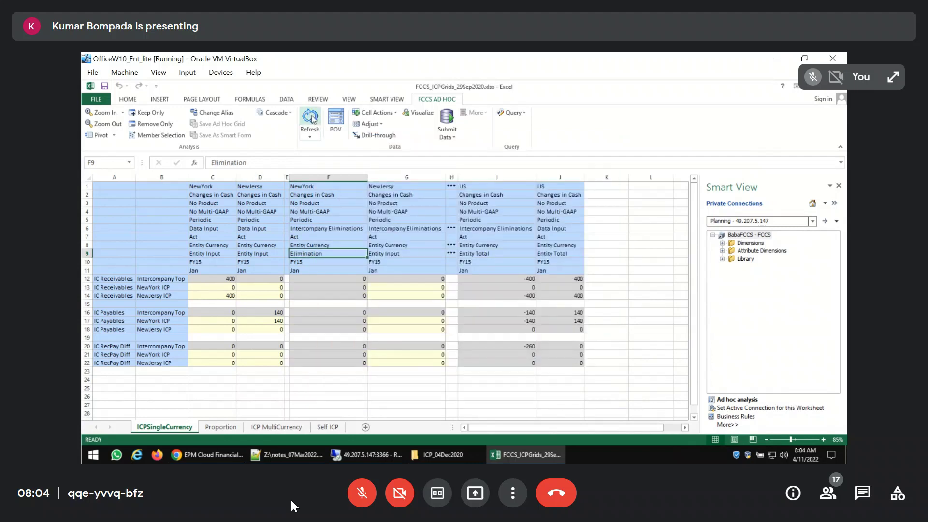
# Copy the Elimination member from NewYork column F into row 9 of NewJersy column G and refresh the grid
pyautogui.hotkey('ctrl', 'c')
pyautogui.press('Right')
pyautogui.hotkey('ctrl', 'v')
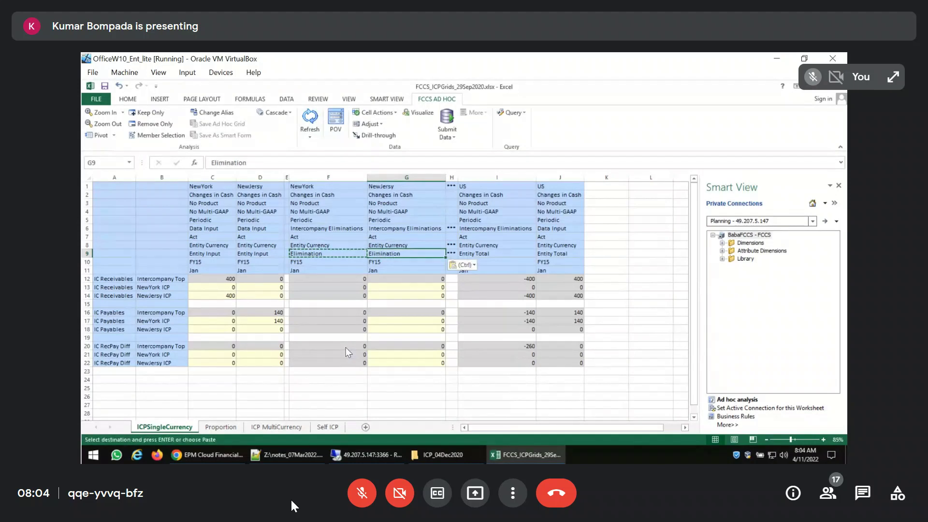
pyautogui.click(308, 118)
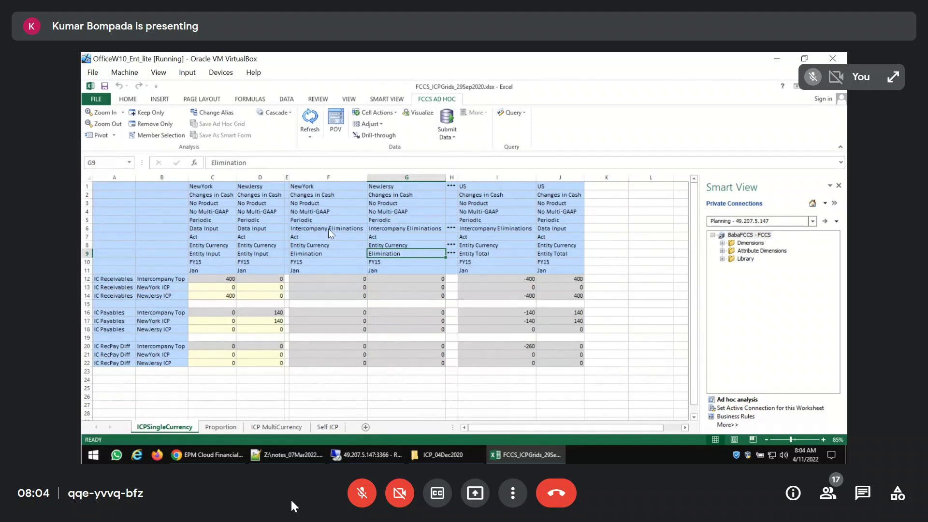
# Copy Data Input from column D into row 6 of NewYork column F and NewJersy column G, and refresh the grid
pyautogui.click(261, 230)
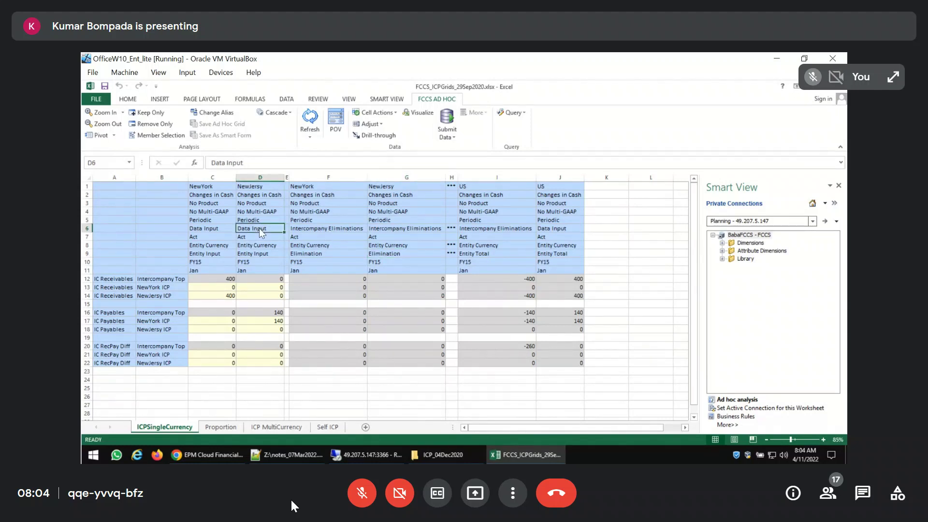
pyautogui.hotkey('ctrl', 'c')
pyautogui.click(303, 232)
pyautogui.hotkey('ctrl', 'v')
pyautogui.click(421, 237)
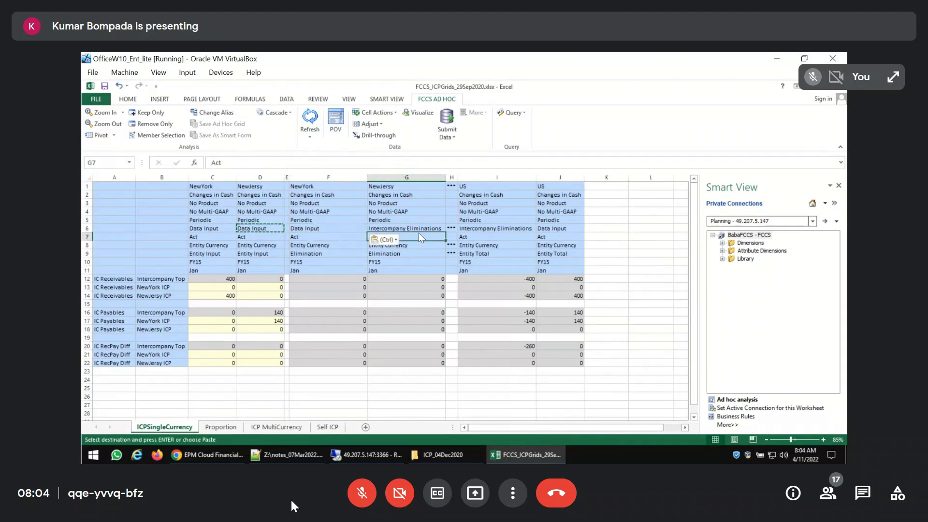
pyautogui.click(415, 228)
pyautogui.hotkey('ctrl', 'v')
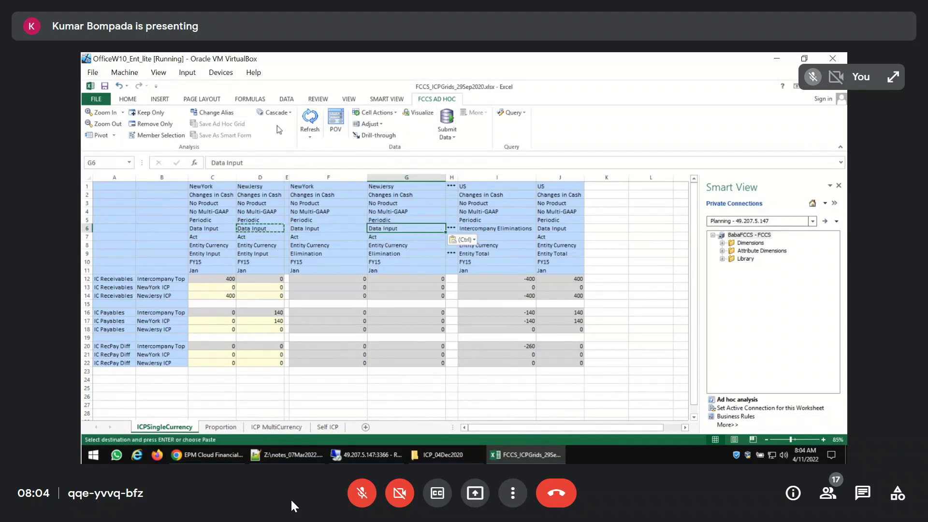
pyautogui.click(309, 121)
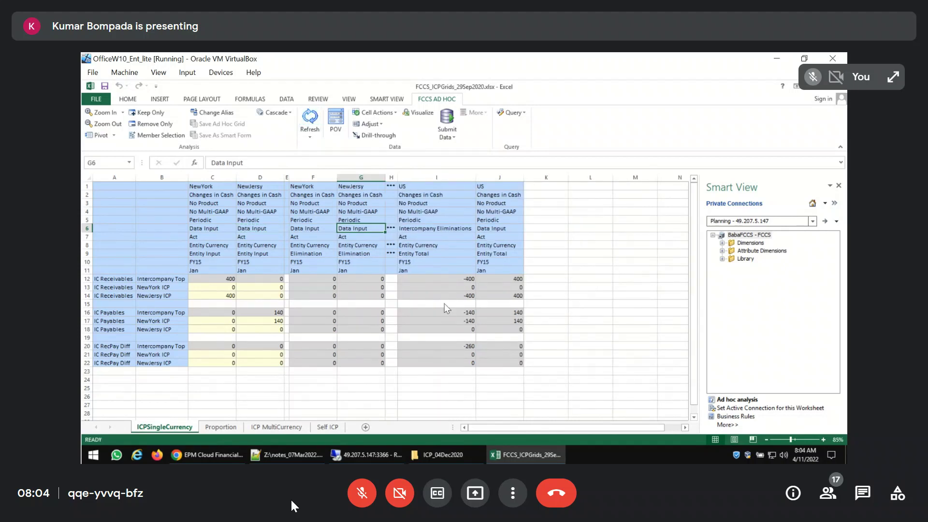
# Copy Entity Total from the US column into row 9 of NewYork column F and NewJersy column G, and refresh the grid
pyautogui.click(444, 255)
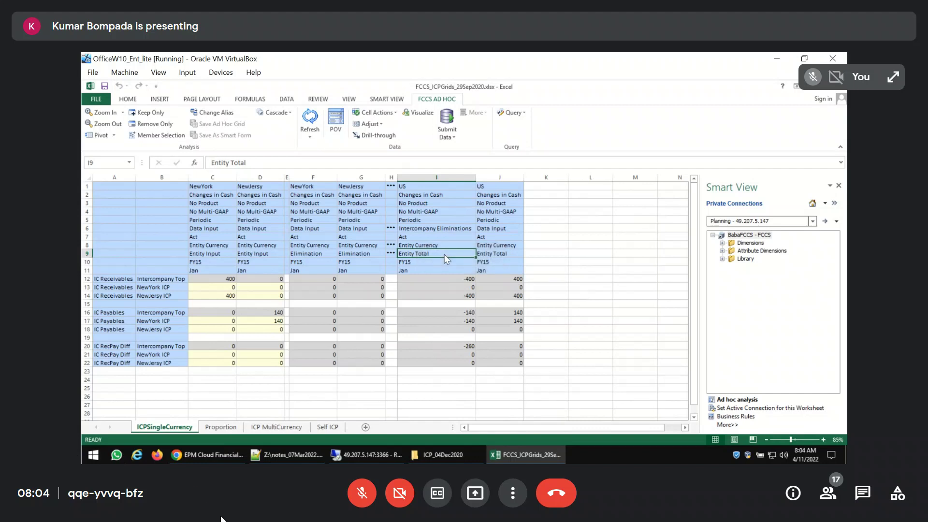
pyautogui.hotkey('ctrl', 'c')
pyautogui.click(304, 253)
pyautogui.hotkey('ctrl', 'v')
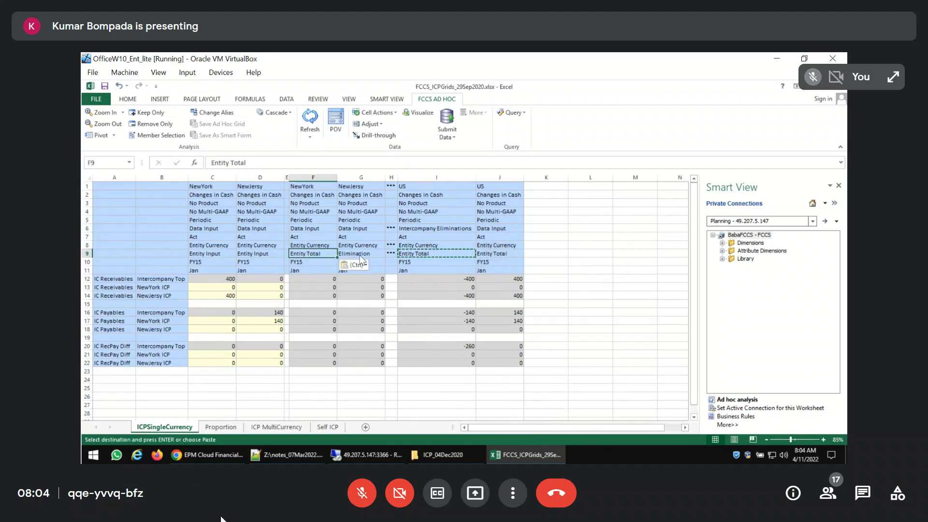
pyautogui.click(358, 254)
pyautogui.hotkey('ctrl', 'v')
pyautogui.click(308, 120)
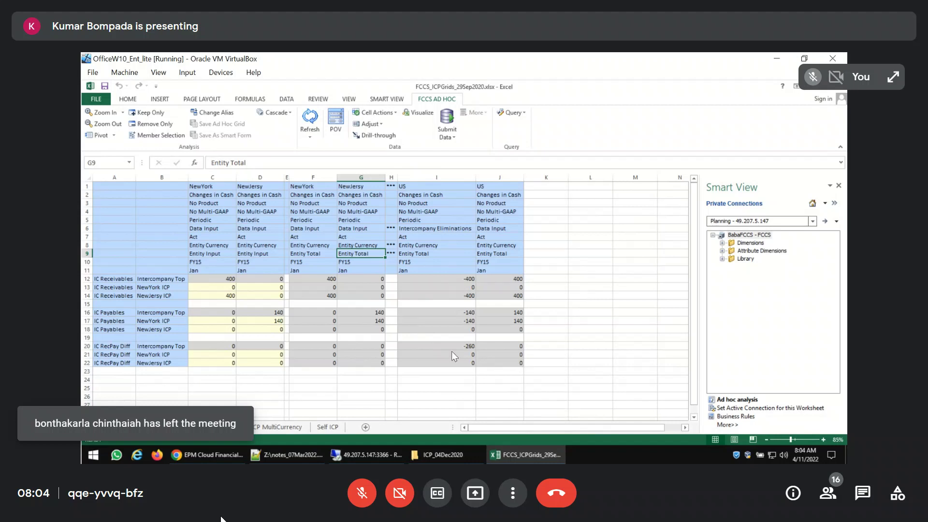
# Replace Data Input with the US column's Intercompany Eliminations member in row 6 of columns F and G, and refresh the grid
pyautogui.click(421, 227)
pyautogui.hotkey('ctrl', 'c')
pyautogui.click(308, 231)
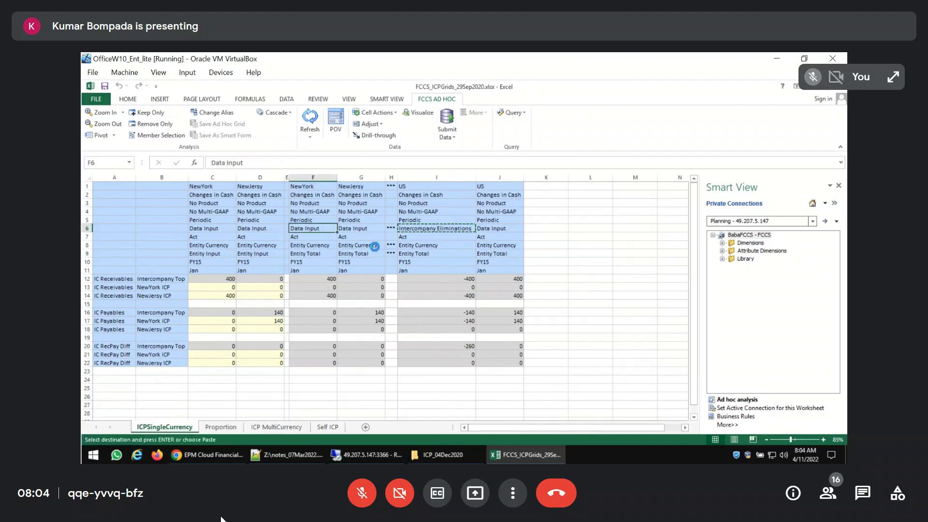
pyautogui.hotkey('ctrl', 'v')
pyautogui.click(371, 230)
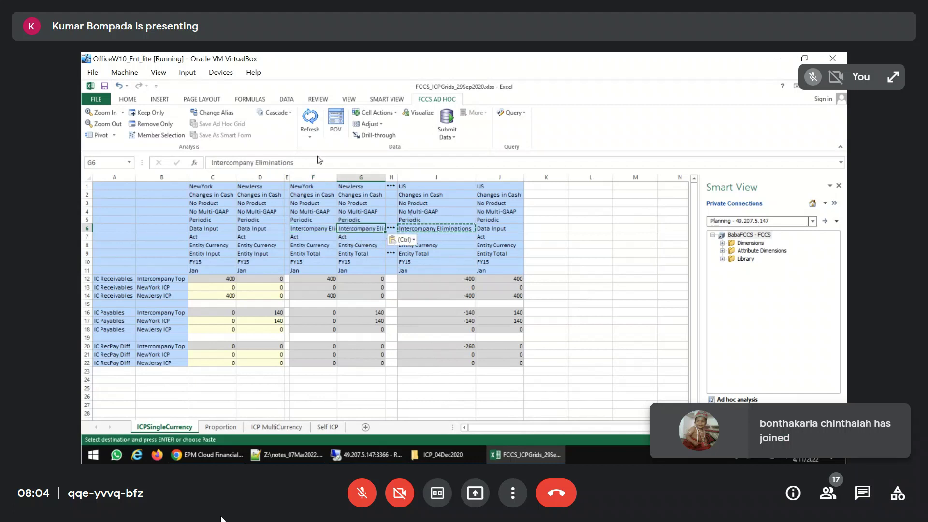
pyautogui.press('Return')
pyautogui.click(309, 119)
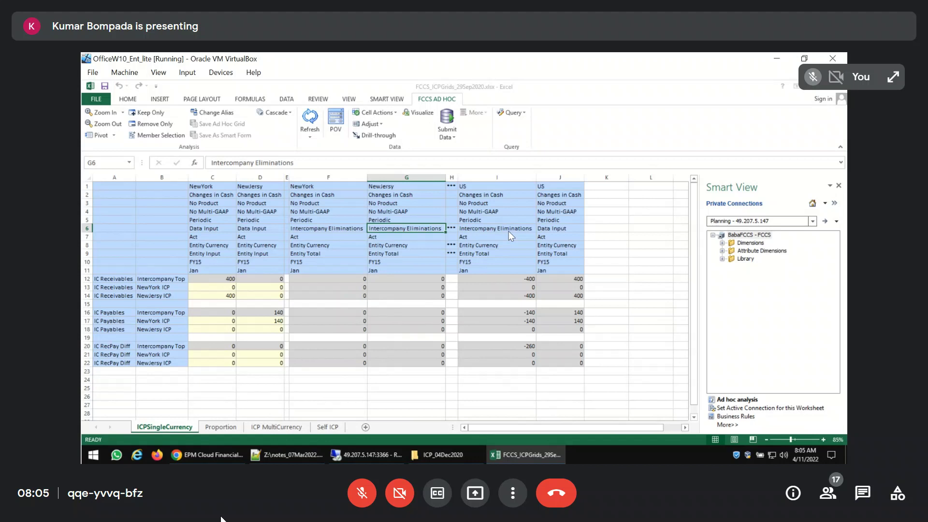
# Examine the member combination and data of the NewYork and NewJersy Intercompany Eliminations columns F and G
pyautogui.click(336, 245)
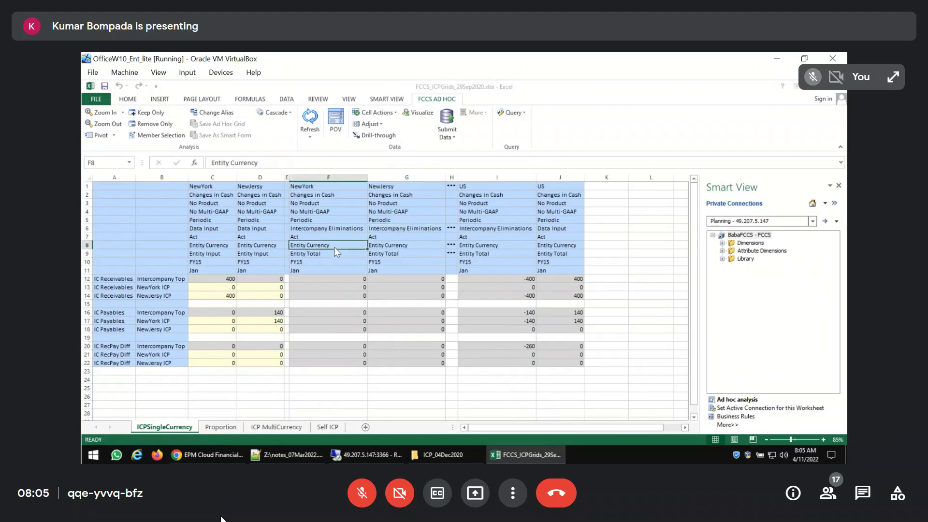
pyautogui.click(340, 230)
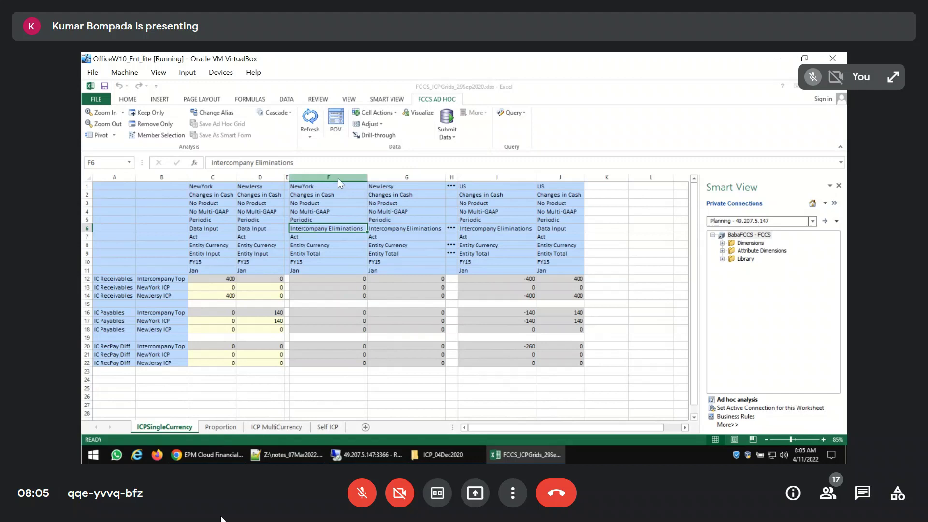
pyautogui.moveTo(337, 178); pyautogui.dragTo(384, 178)
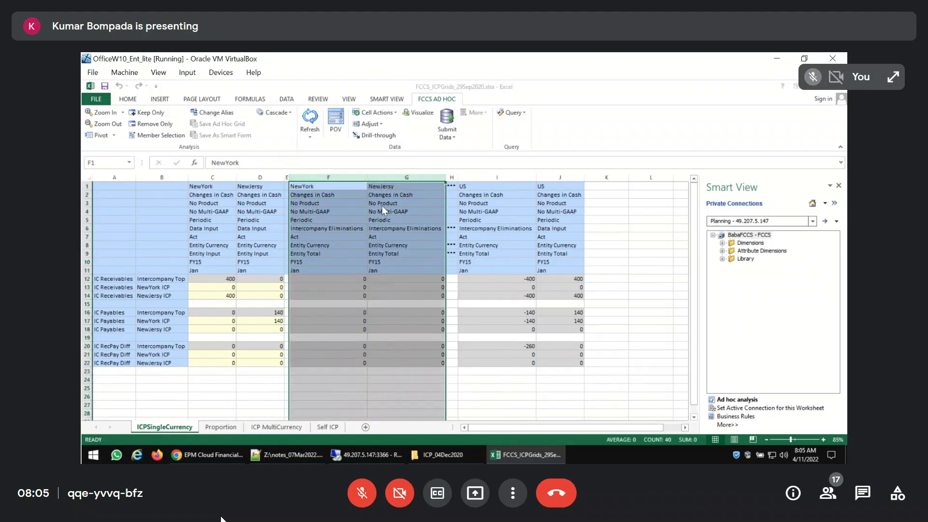
pyautogui.click(342, 222)
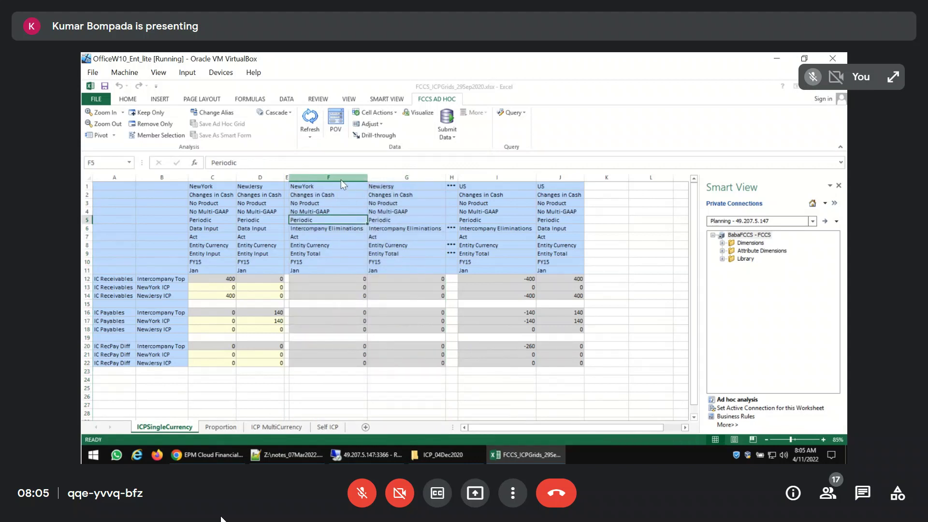
pyautogui.moveTo(336, 178); pyautogui.dragTo(374, 181)
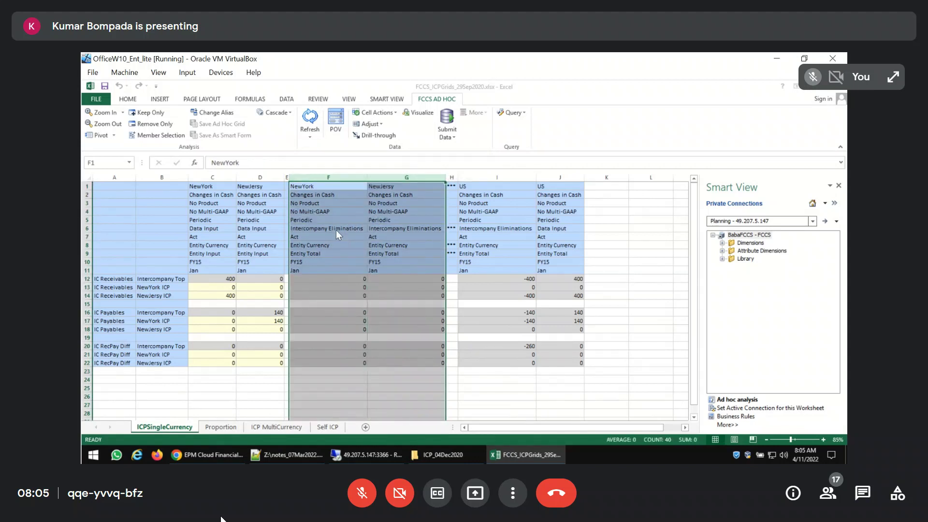
pyautogui.click(409, 262)
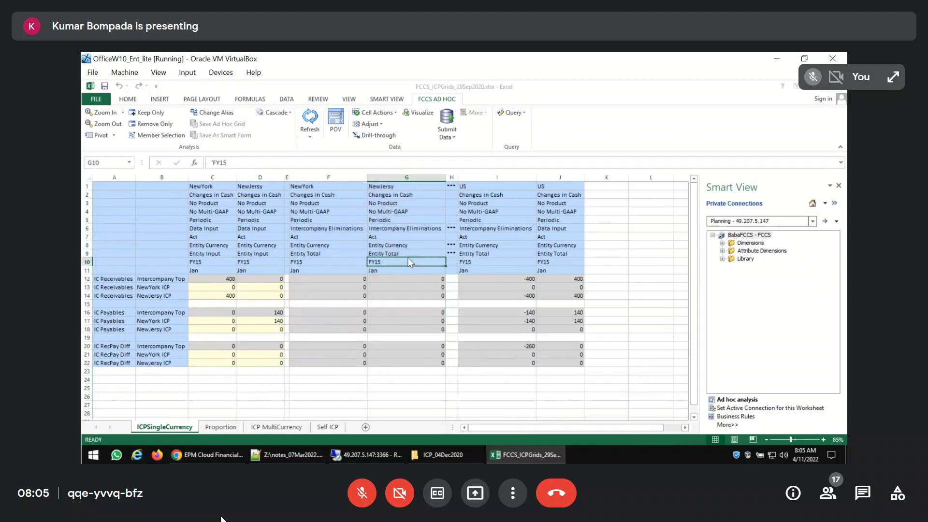
pyautogui.click(335, 237)
pyautogui.press('Escape')
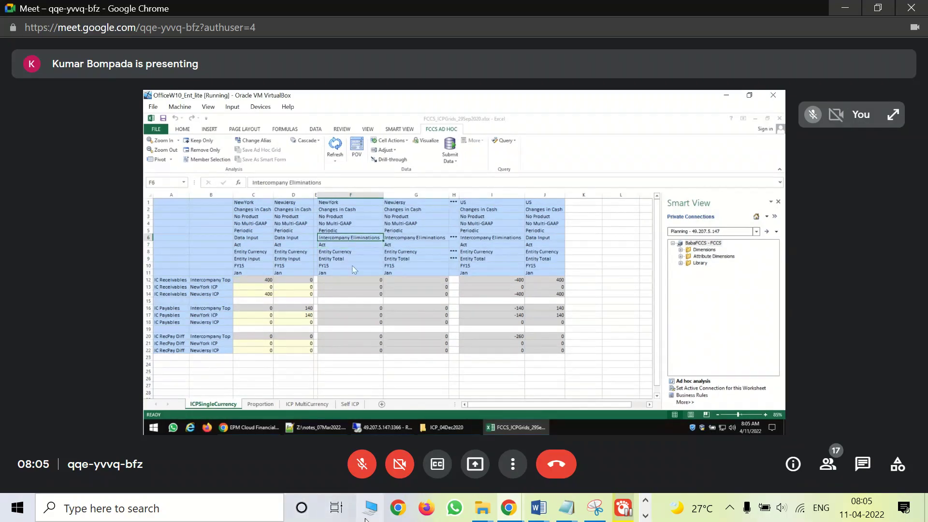
# Open the HFM_FCCS Material folder under Personal\Hyperion on drive D in File Explorer
pyautogui.click(381, 516)
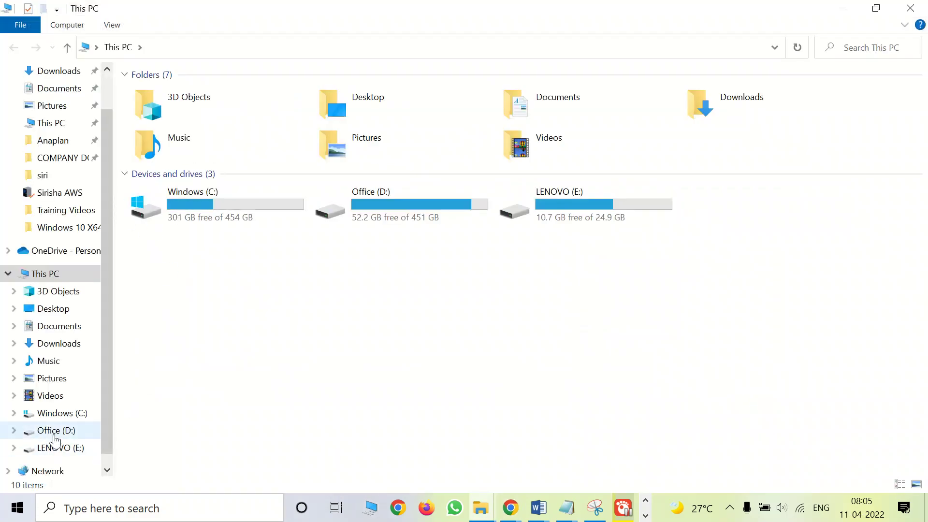
pyautogui.click(54, 430)
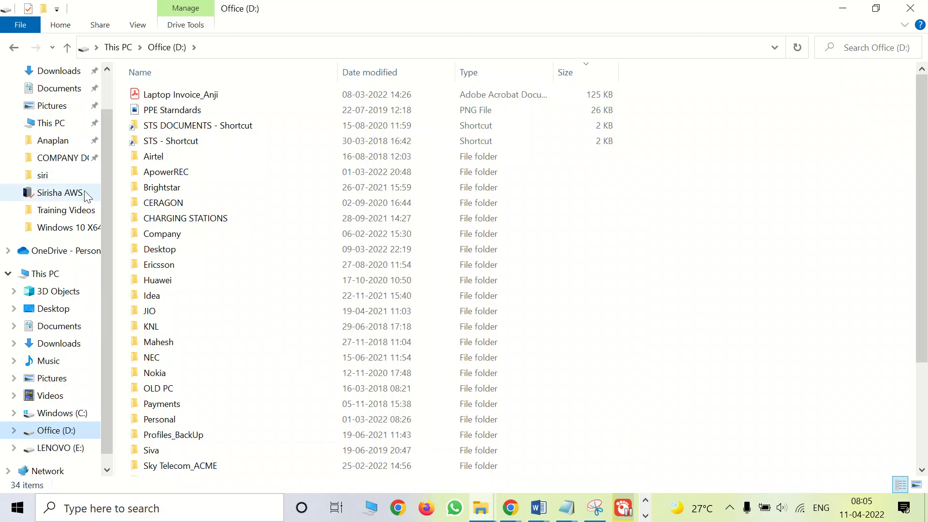
pyautogui.click(72, 211)
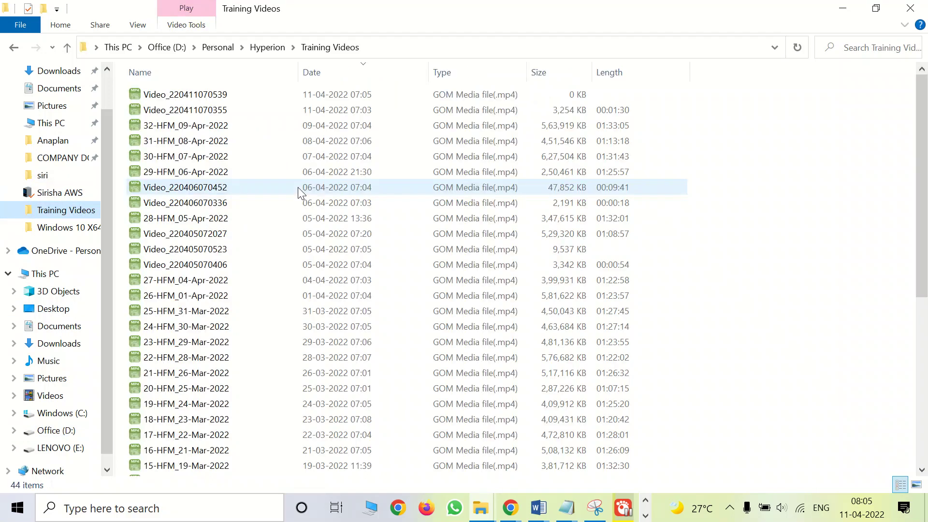
pyautogui.click(256, 46)
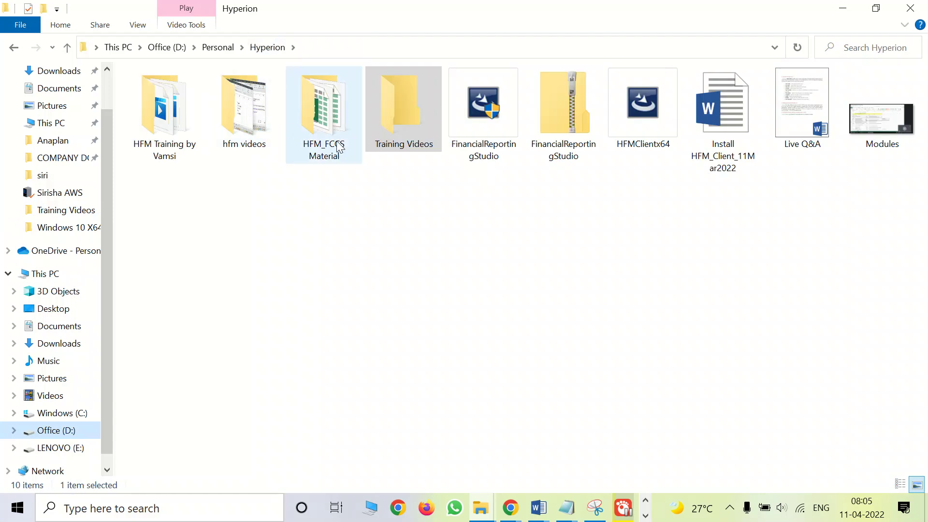
pyautogui.doubleClick(338, 146)
# Open the FCCS_ICPGrids_29Sep2020 workbook from the ICP_04Dec2020 folder inside HFM_FCCS
pyautogui.doubleClick(180, 96)
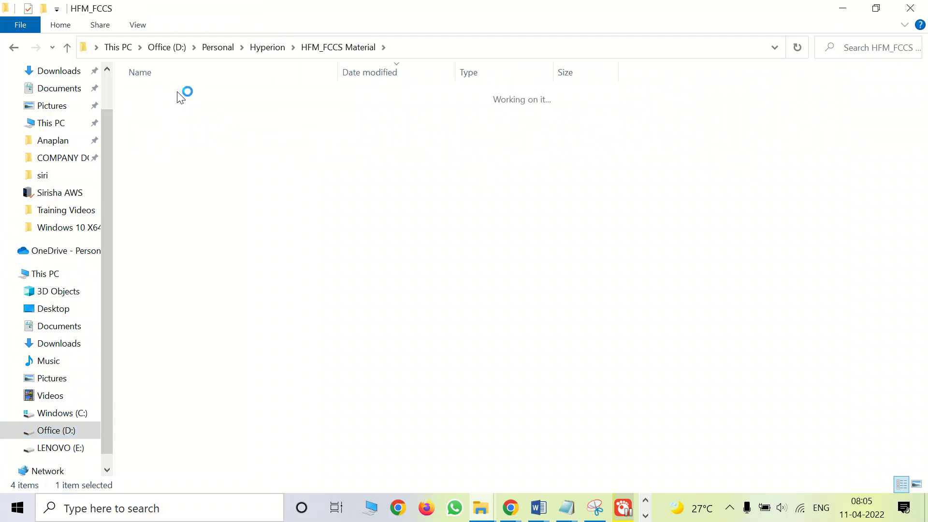
pyautogui.click(14, 48)
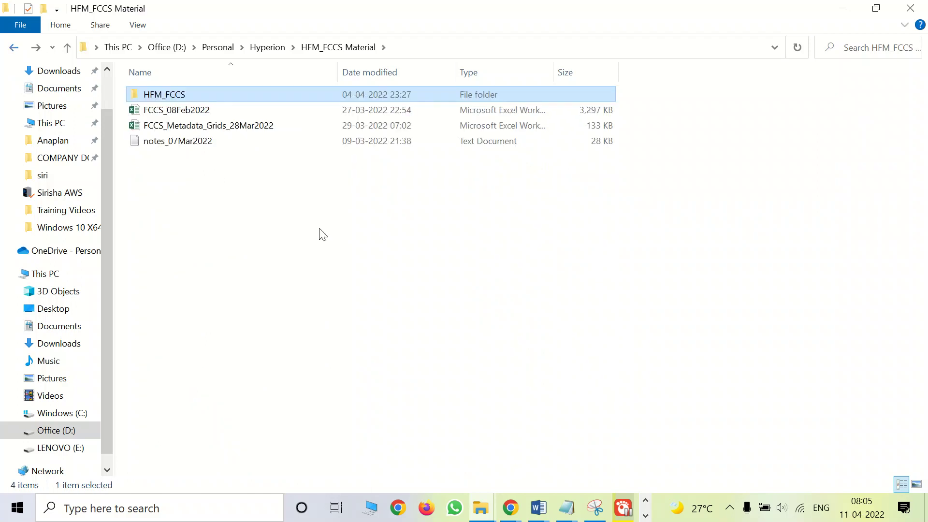
pyautogui.doubleClick(180, 95)
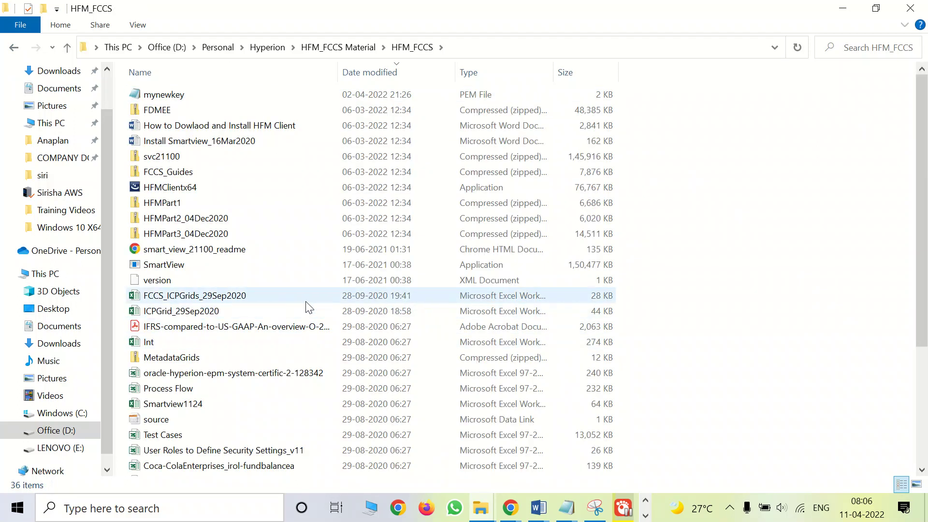
pyautogui.moveTo(927, 116); pyautogui.dragTo(926, 384)
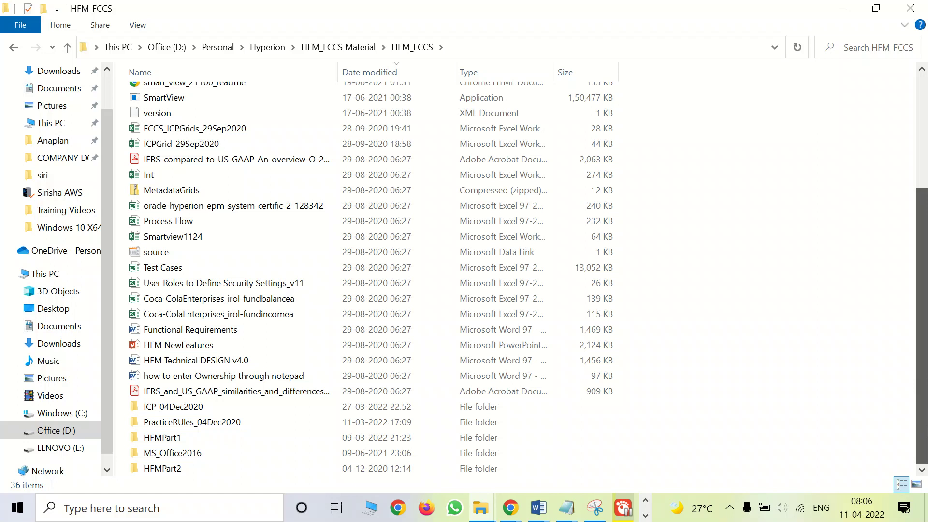
pyautogui.doubleClick(160, 408)
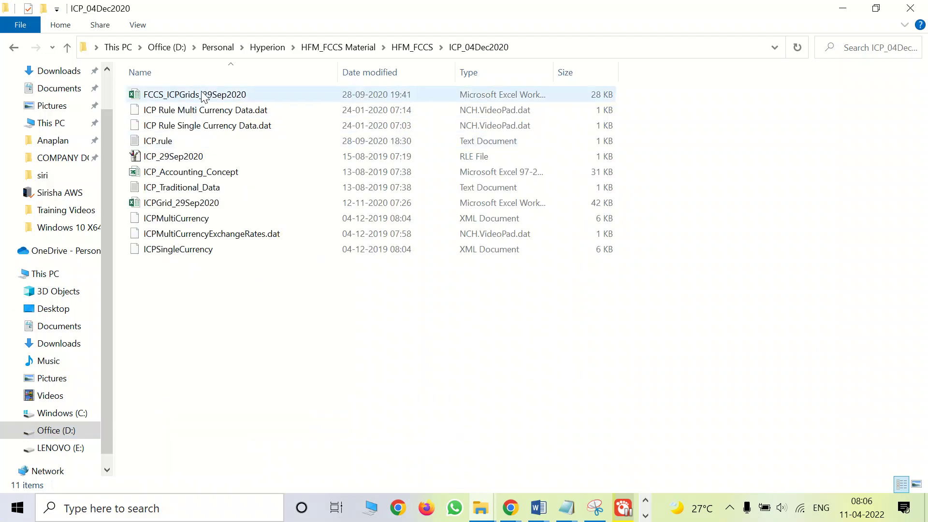
pyautogui.doubleClick(201, 96)
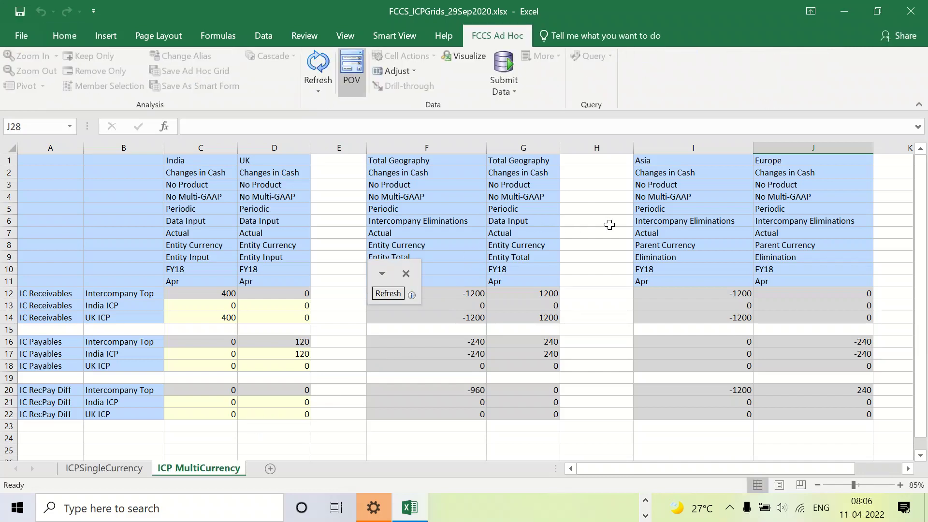
# Switch to the Google Meet call and unmute the microphone
pyautogui.hotkey('alt', 'Tab')
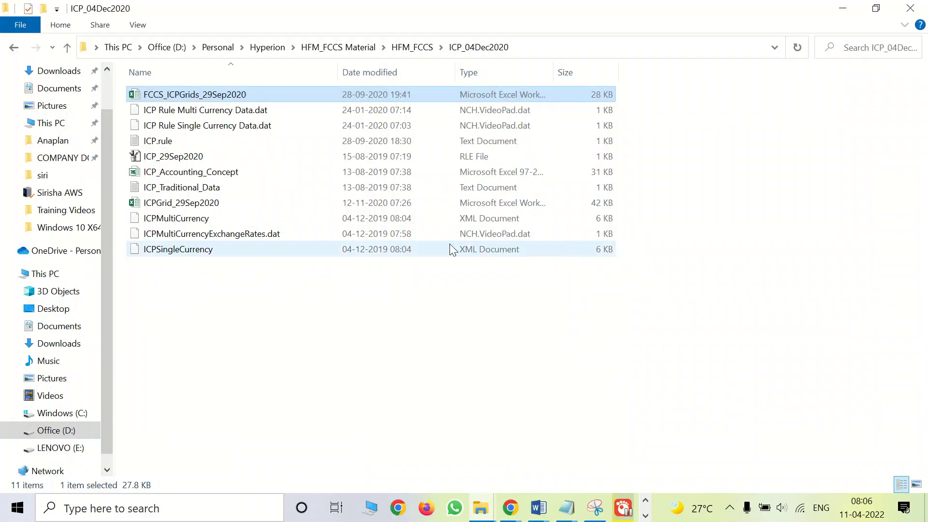
pyautogui.hotkey('alt', 'Tab')
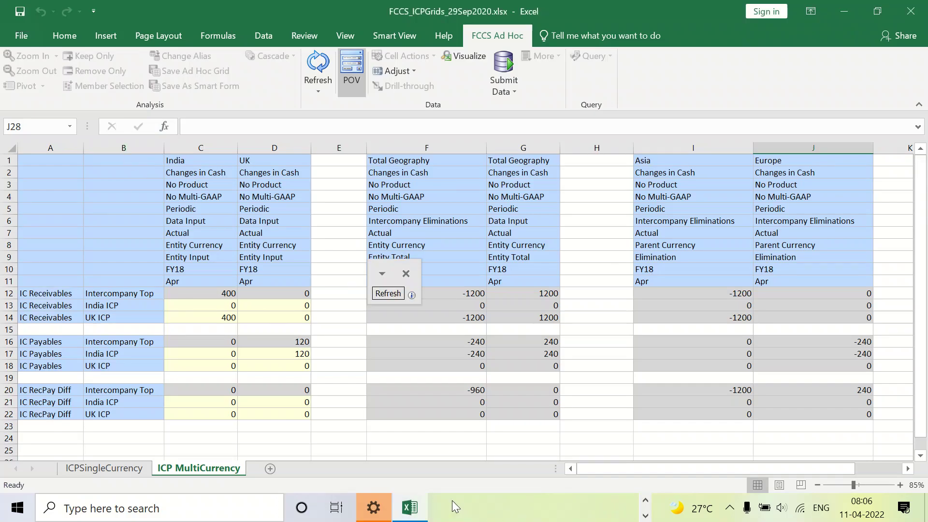
pyautogui.hotkey('alt', 'Tab')
pyautogui.hotkey('alt', 'Tab')
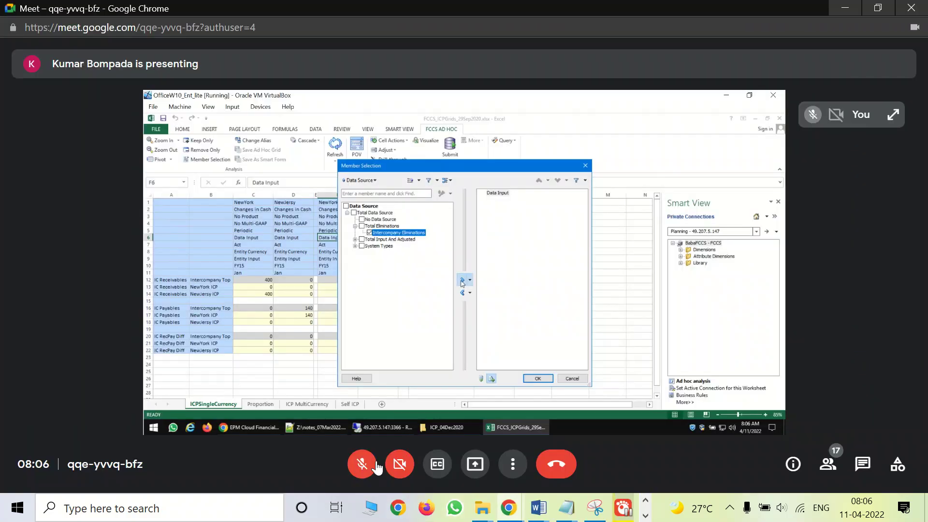
pyautogui.click(364, 464)
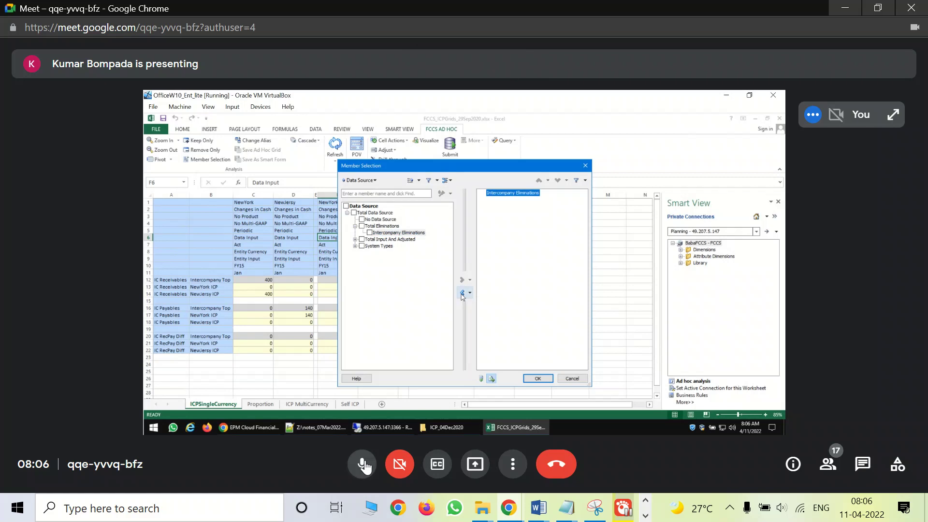
pyautogui.hotkey('alt', 'Tab')
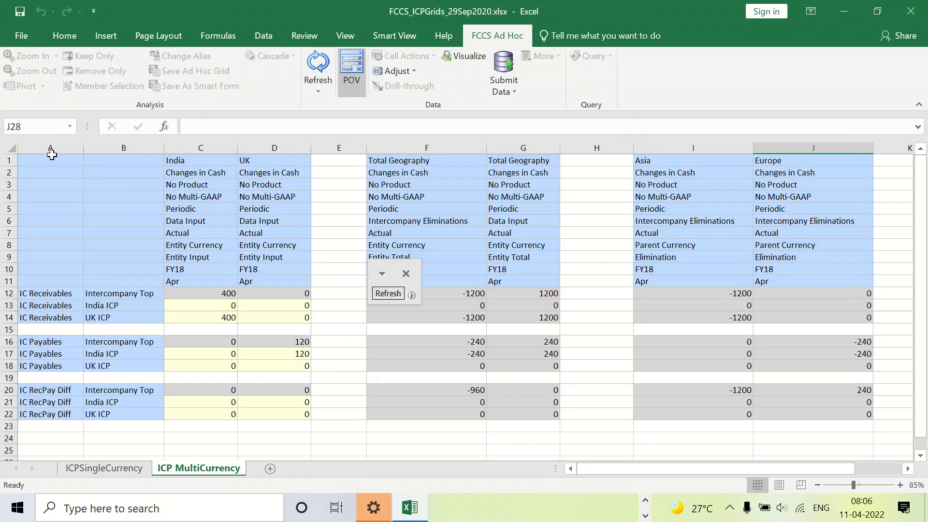
pyautogui.hotkey('alt', 'Tab')
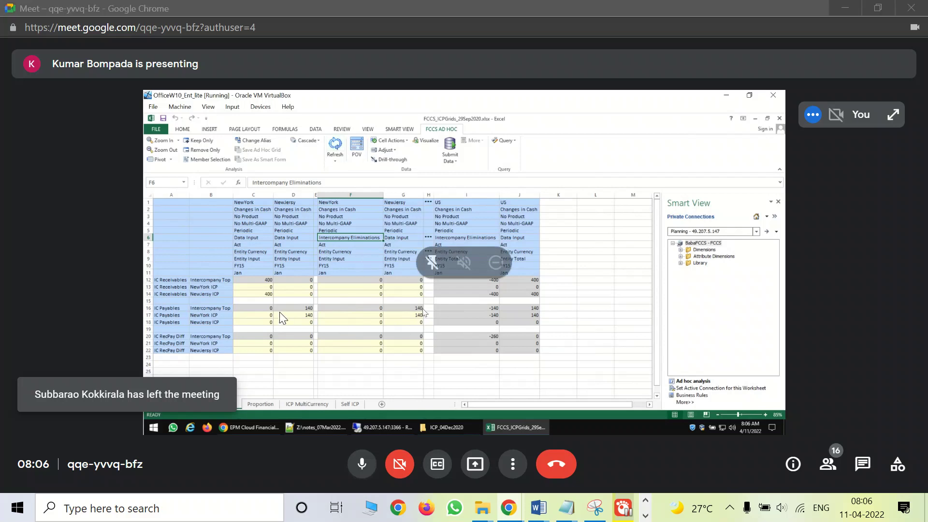
# Copy the whole ICP MultiCurrency grid, A1:J22, in the local FCCS_ICPGrids_29Sep2020 workbook
pyautogui.hotkey('alt', 'Tab')
pyautogui.moveTo(68, 157); pyautogui.dragTo(867, 414)
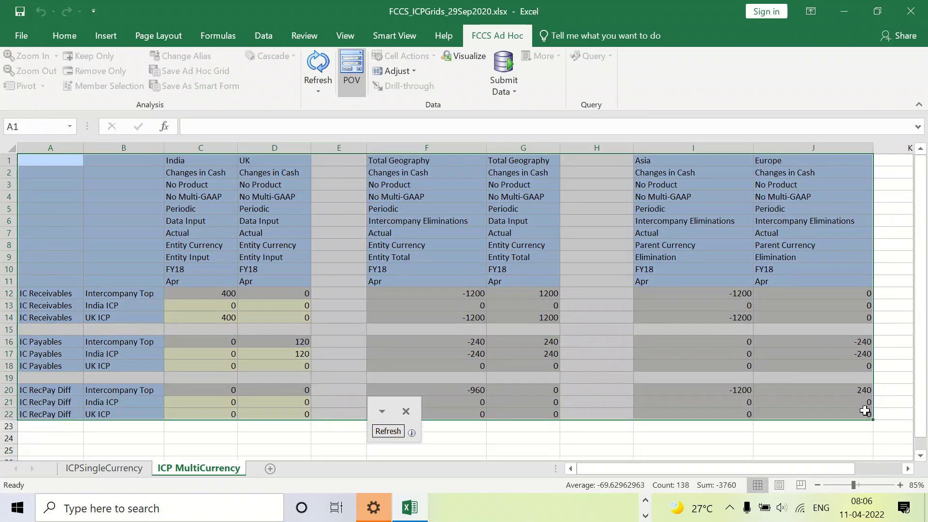
pyautogui.hotkey('ctrl', 'c')
pyautogui.hotkey('alt', 'Tab')
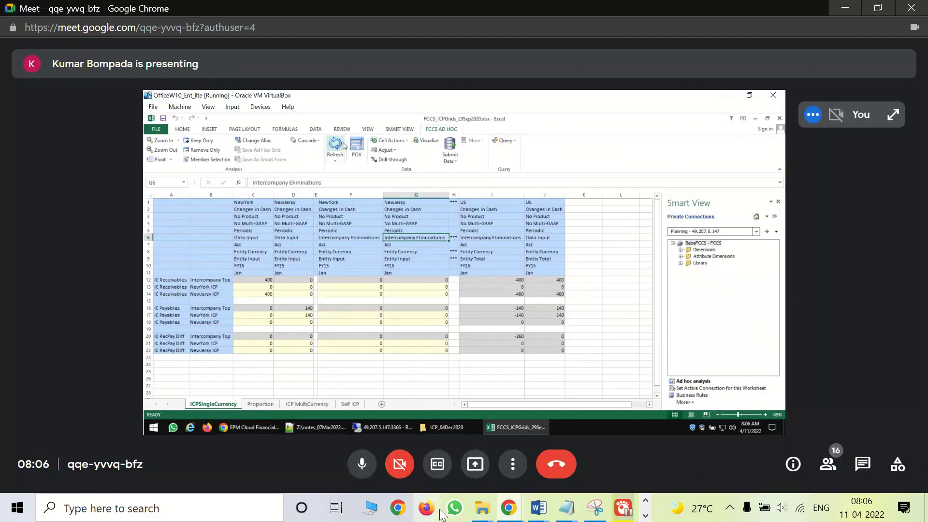
pyautogui.hotkey('alt', 'Tab')
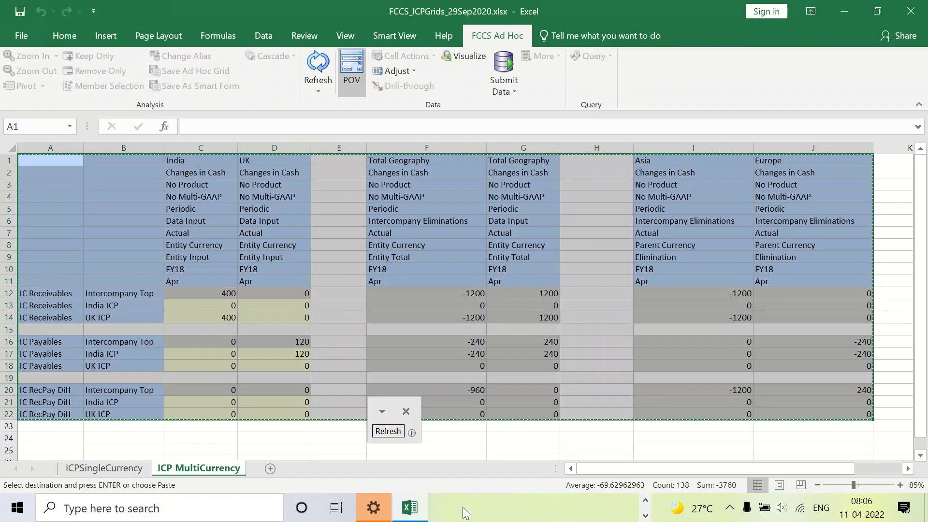
pyautogui.hotkey('alt', 'Tab')
pyautogui.hotkey('alt', 'Tab')
# Examine the NewYork, NewJersy and US member combinations on the ICPSingleCurrency sheet and compare them with the presented grid
pyautogui.click(113, 468)
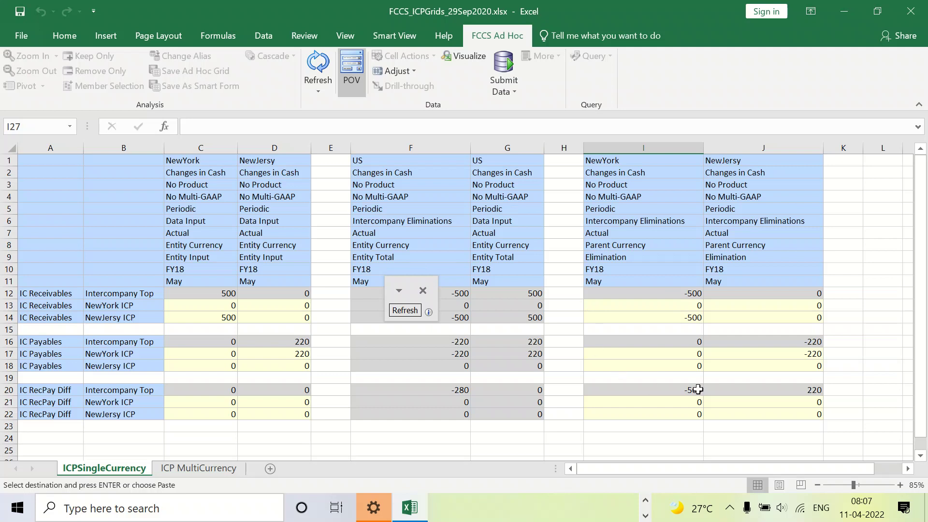
pyautogui.scroll(-5, 696, 387)
pyautogui.scroll(5, 676, 373)
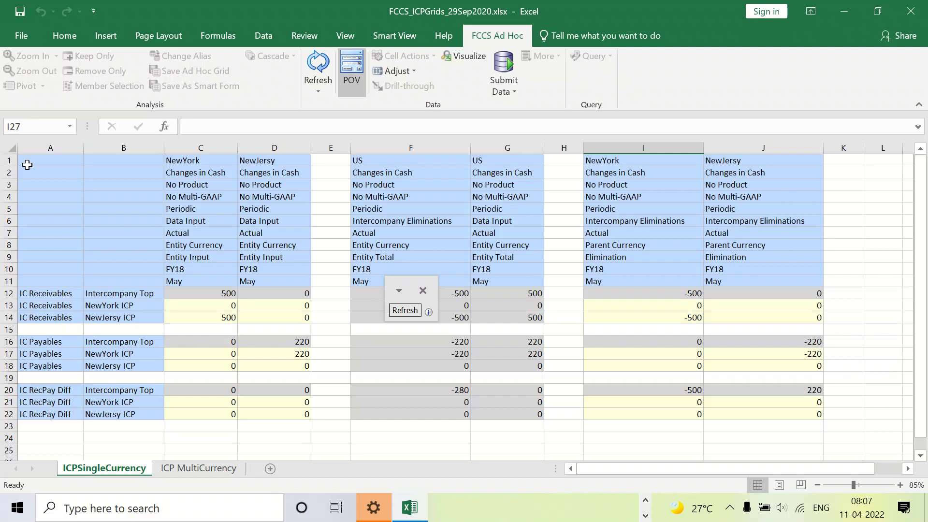
pyautogui.moveTo(29, 159); pyautogui.dragTo(478, 270)
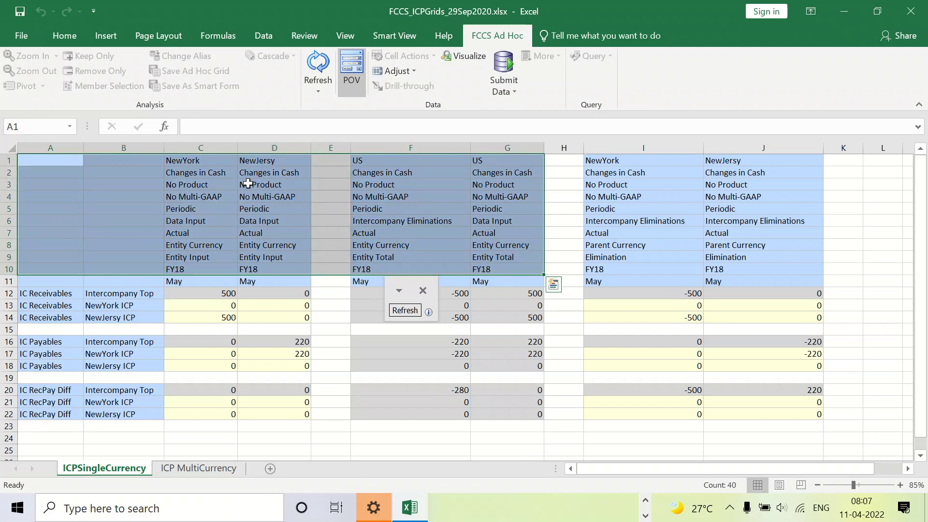
pyautogui.click(247, 184)
pyautogui.click(374, 161)
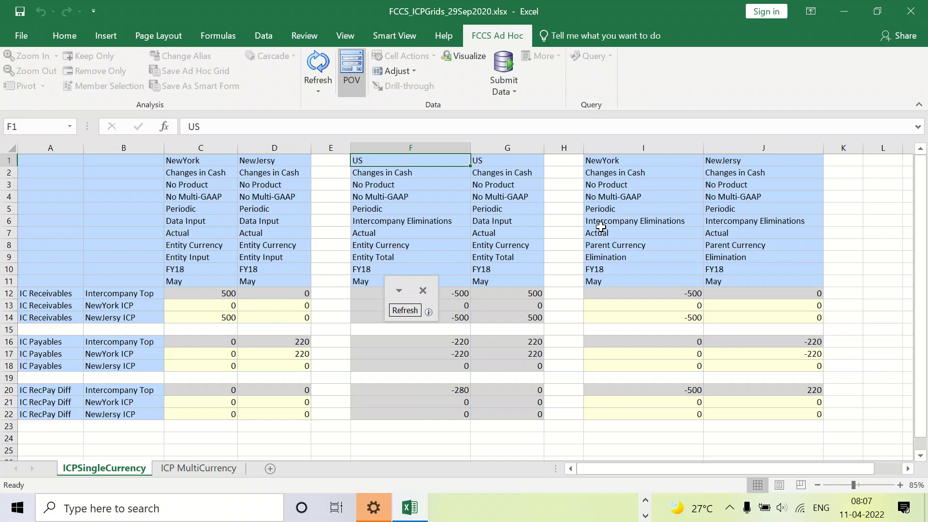
pyautogui.hotkey('alt', 'Tab')
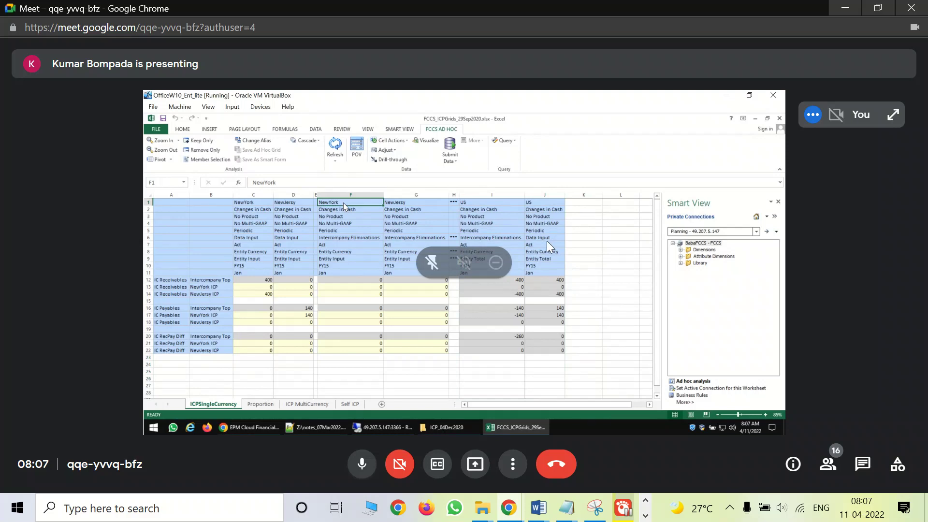
pyautogui.hotkey('alt', 'Tab')
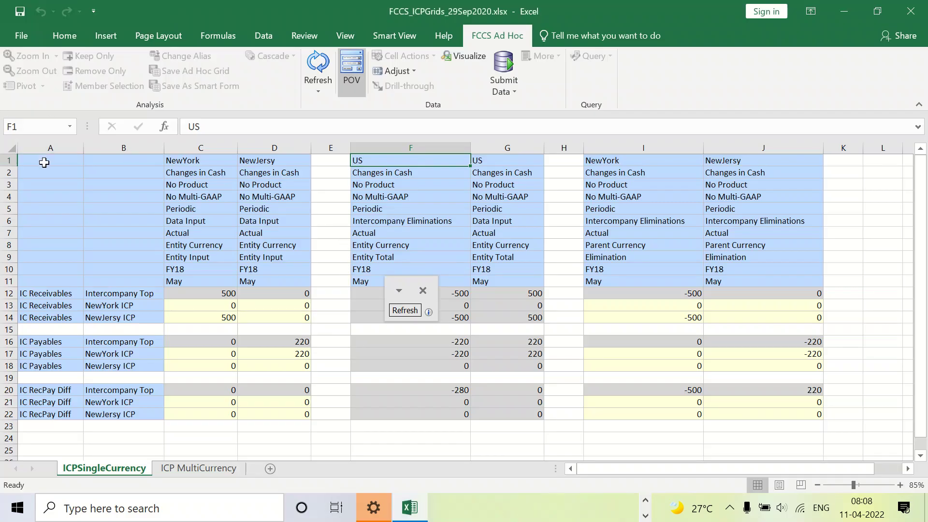
pyautogui.moveTo(44, 159); pyautogui.dragTo(776, 421)
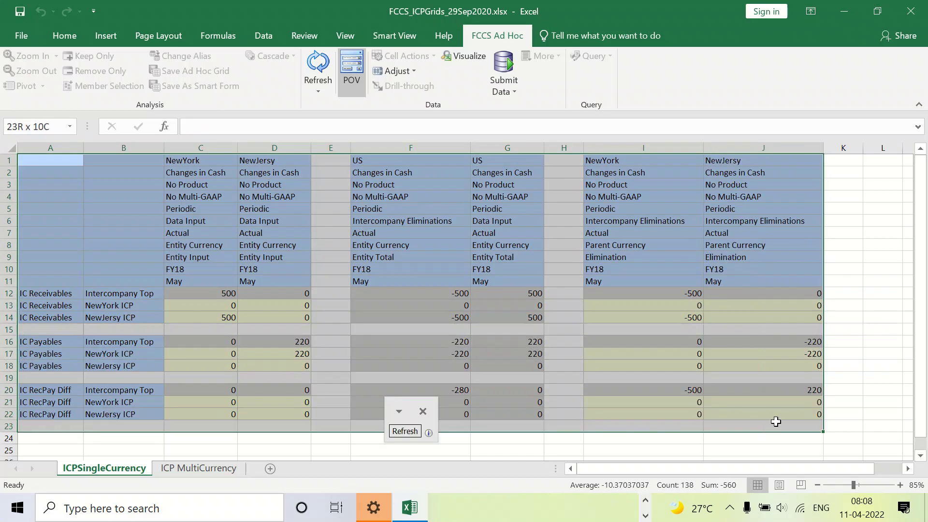
pyautogui.click(775, 421)
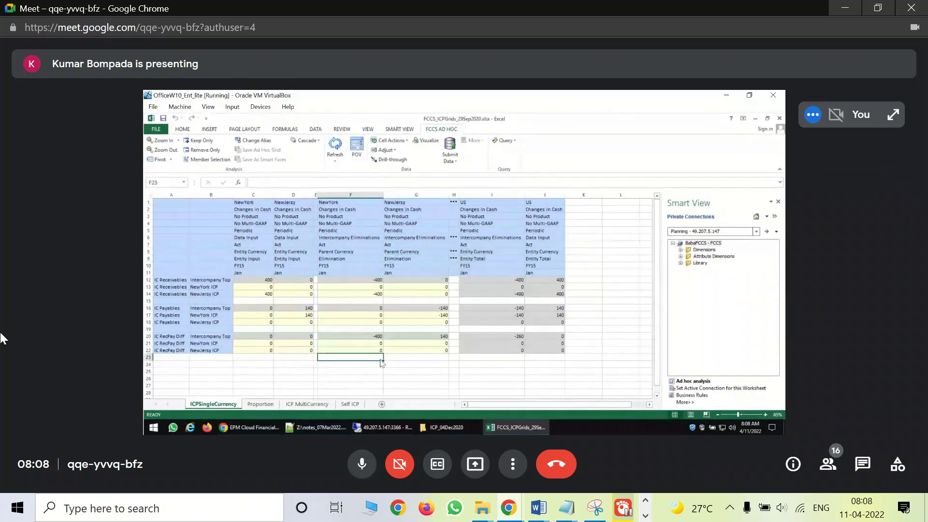
# Show the Google Meet call in full screen and mute the microphone
pyautogui.press('F11')
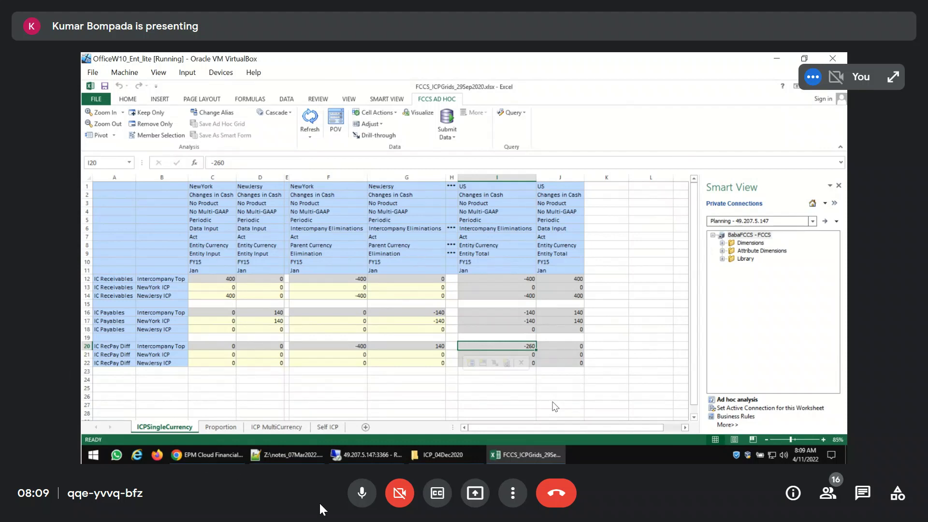
pyautogui.click(358, 489)
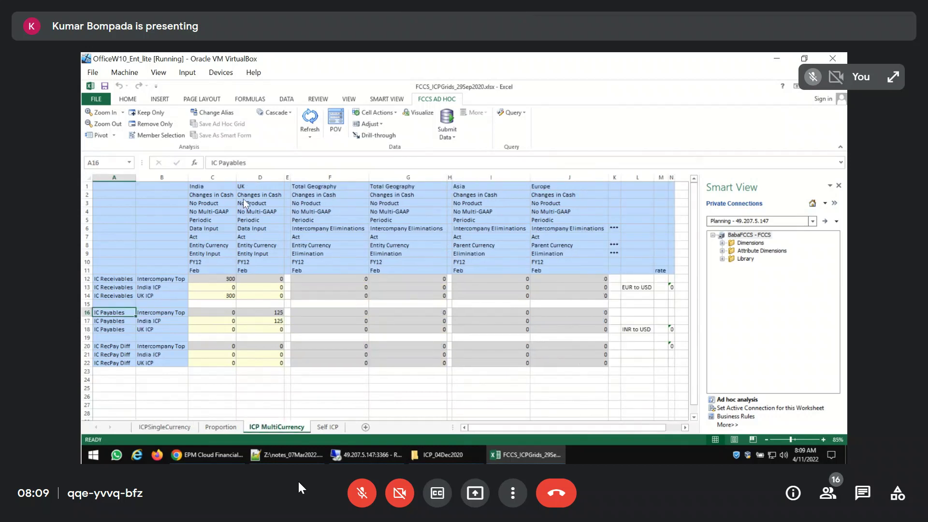
# Connect the ICP MultiCurrency worksheet to BabaFCCS - FCCS and reload its ad hoc grid
pyautogui.click(742, 405)
pyautogui.click(435, 252)
pyautogui.click(444, 294)
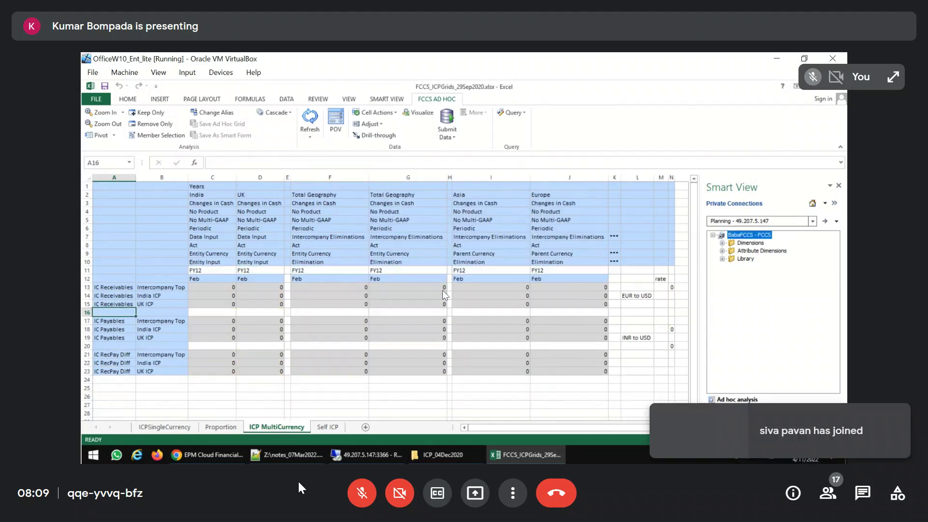
# Set the year in row 11 to FY15 for the India and UK columns C and D
pyautogui.click(211, 270)
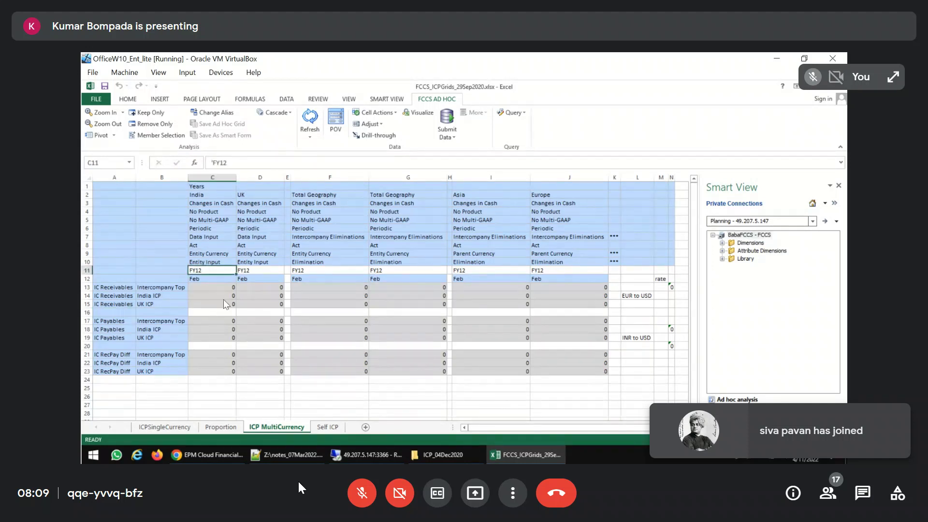
pyautogui.write('FY15')
pyautogui.press('Return')
pyautogui.press('Up')
pyautogui.hotkey('shift', 'Right')
pyautogui.hotkey('ctrl', 'r')
# Copy FY15 from C11:D11 into the Total Geography columns F and G and the Asia and Europe columns I and J
pyautogui.hotkey('ctrl', 'c')
pyautogui.press('Right')
pyautogui.press('Right')
pyautogui.press('Right')
pyautogui.hotkey('ctrl', 'v')
pyautogui.press('Right')
pyautogui.press('Right')
pyautogui.press('Right')
pyautogui.hotkey('ctrl', 'v')
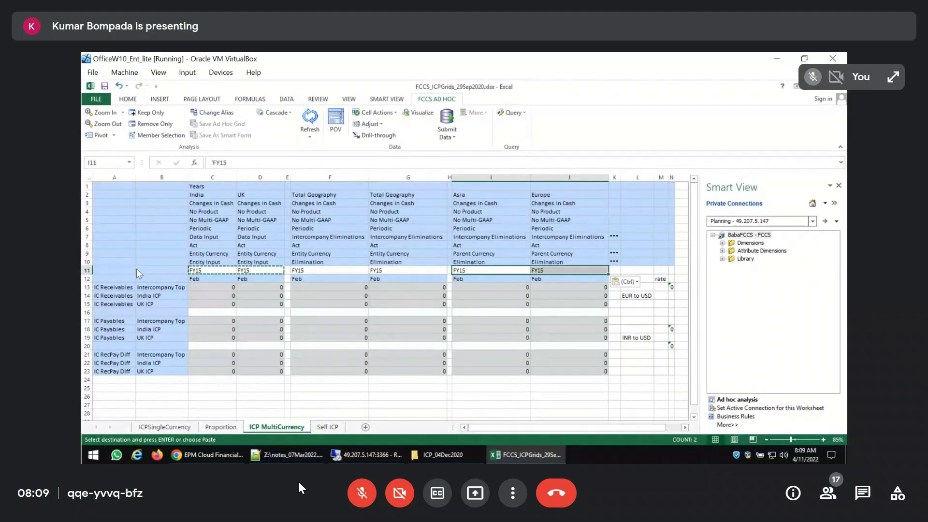
# Delete the extra Years row 1 from the ICP MultiCurrency sheet and refresh the grid
pyautogui.click(89, 187)
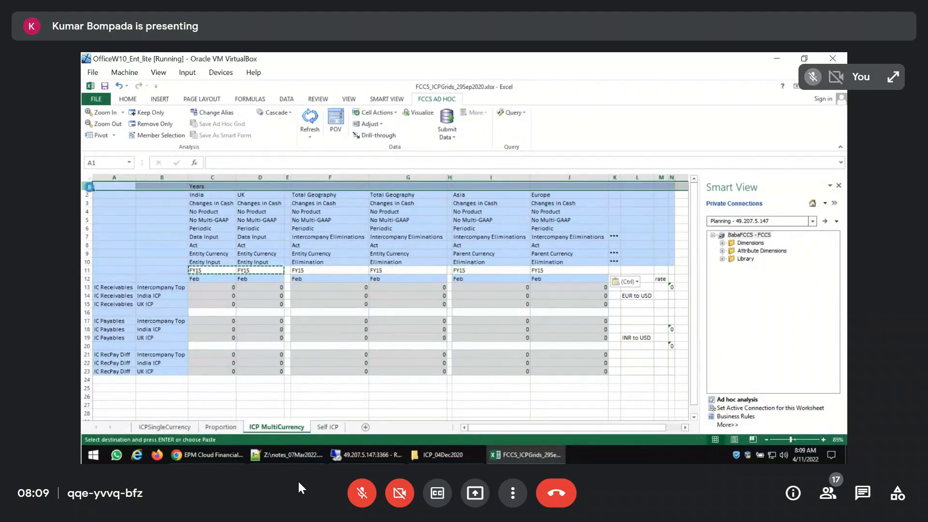
pyautogui.hotkey('ctrl', '-')
pyautogui.click(311, 119)
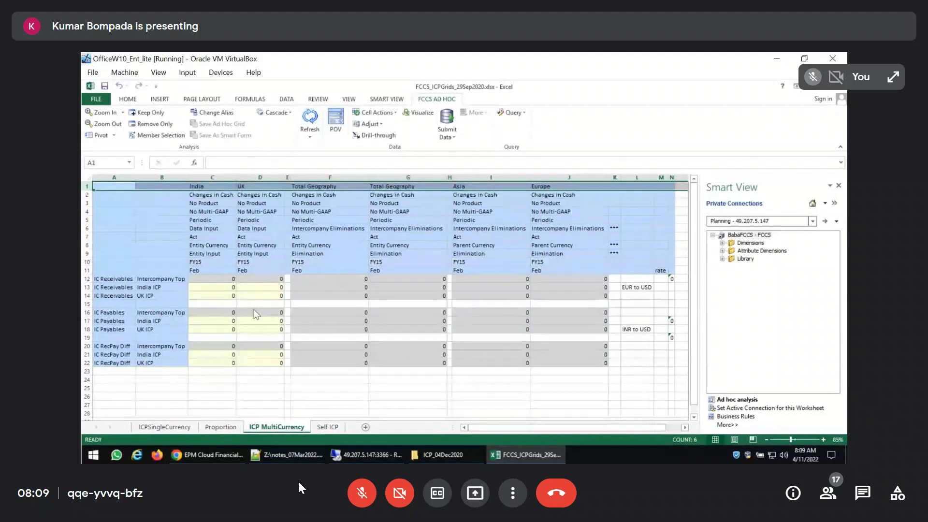
pyautogui.click(215, 187)
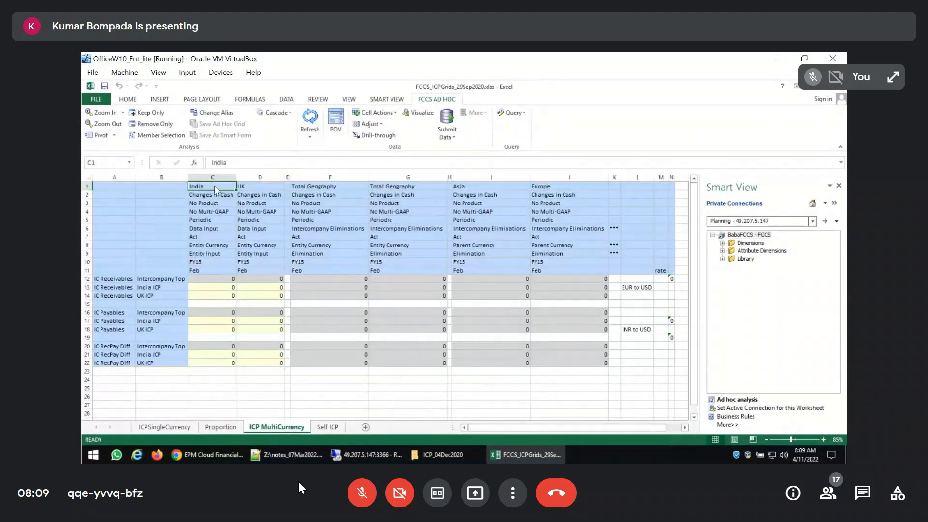
# Enter 500 for India's IC Receivables against UK ICP and 180 for UK's IC Payables against India ICP
pyautogui.click(206, 296)
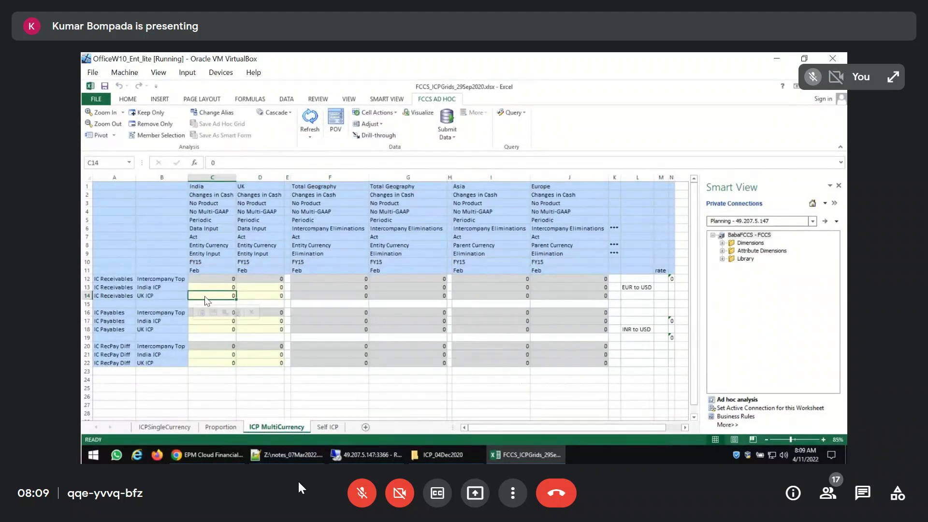
pyautogui.write('500')
pyautogui.press('Return')
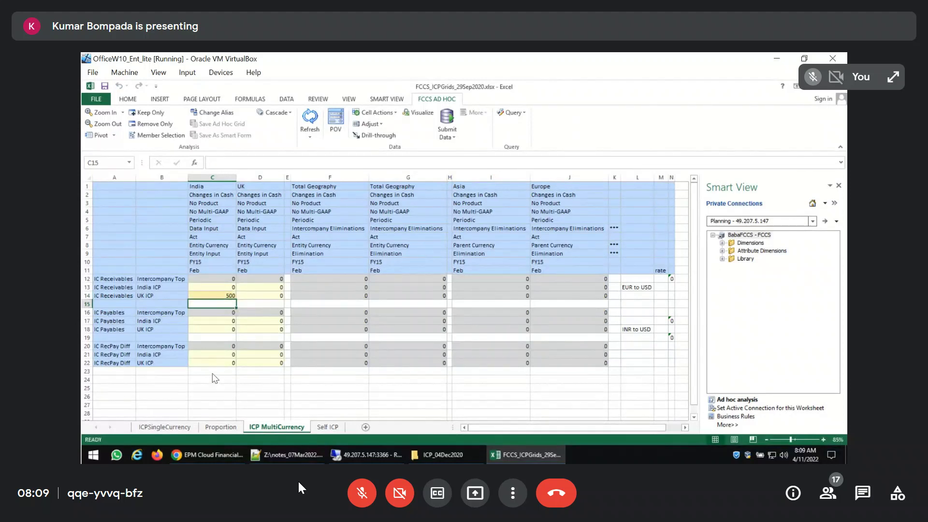
pyautogui.click(266, 189)
pyautogui.click(254, 322)
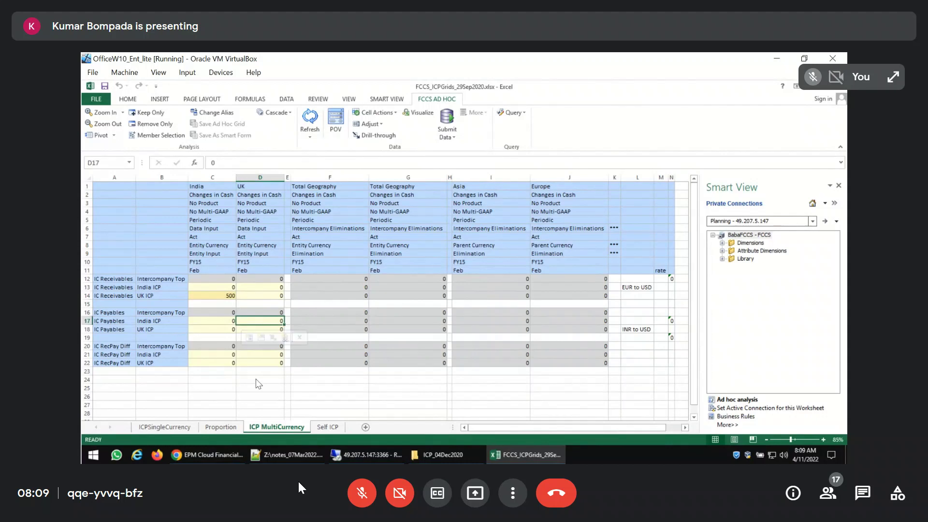
pyautogui.write('18')
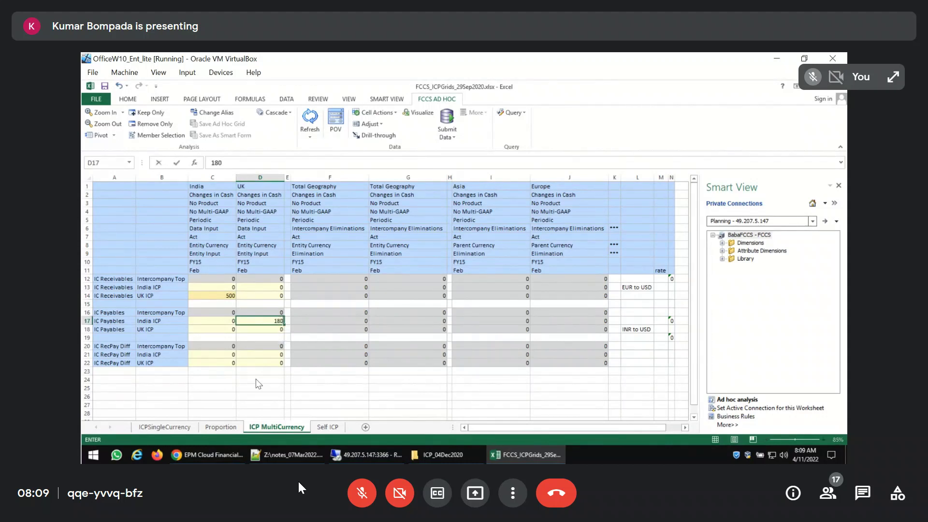
# Finish the cell entry and submit the new intercompany amounts to BabaFCCS
pyautogui.click(447, 121)
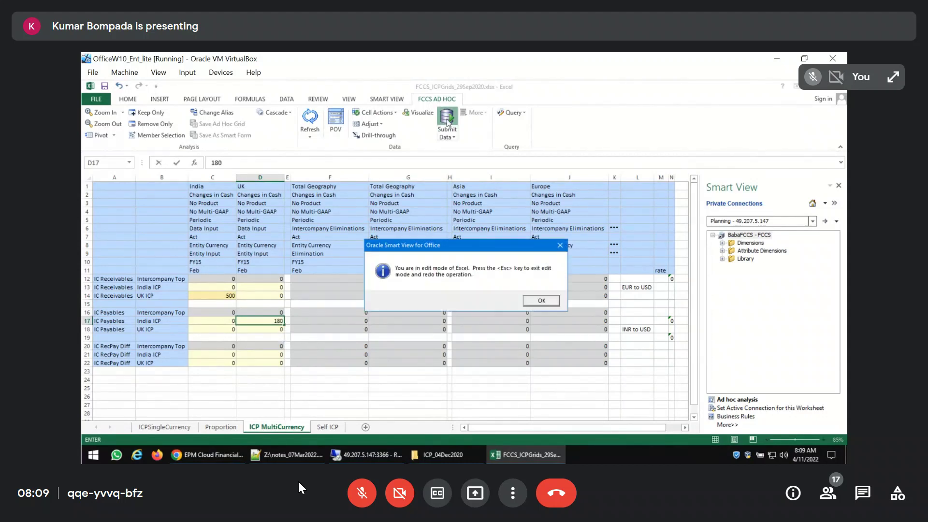
pyautogui.click(540, 301)
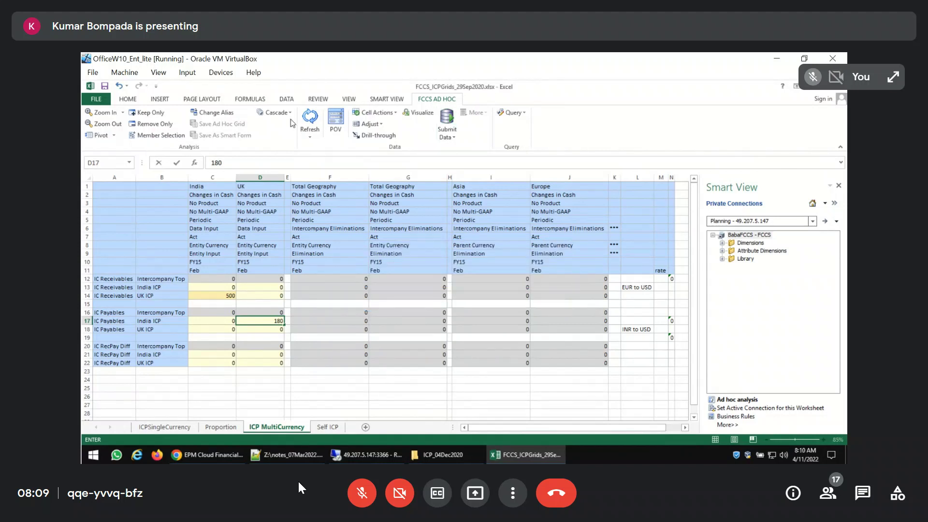
pyautogui.click(308, 119)
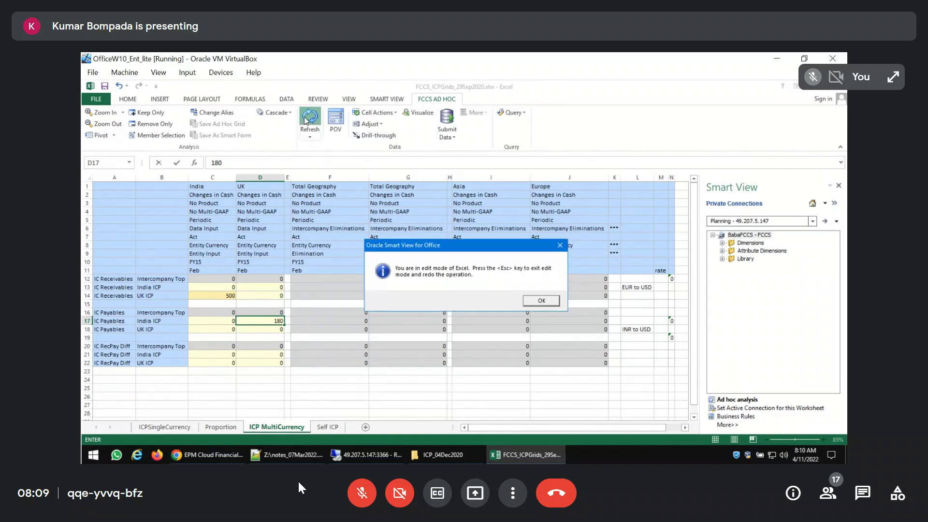
pyautogui.click(530, 303)
pyautogui.click(261, 339)
pyautogui.click(445, 121)
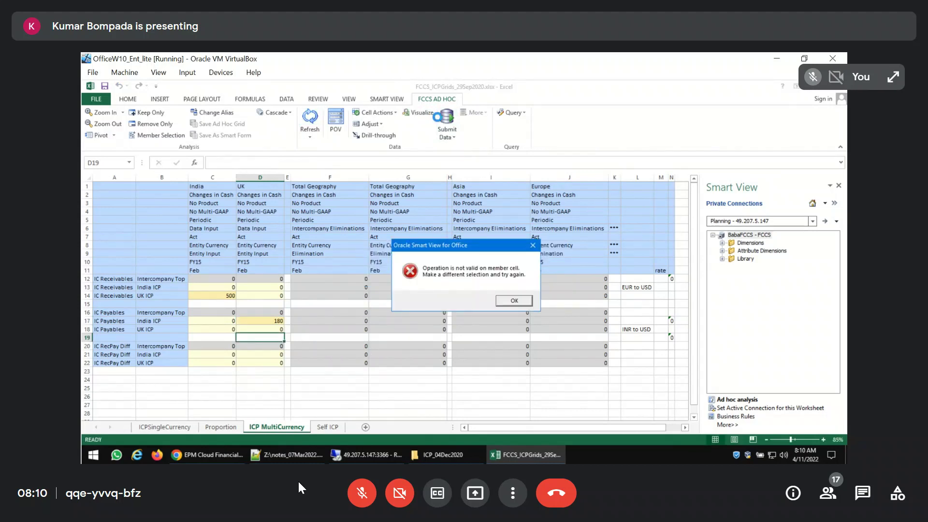
pyautogui.click(515, 301)
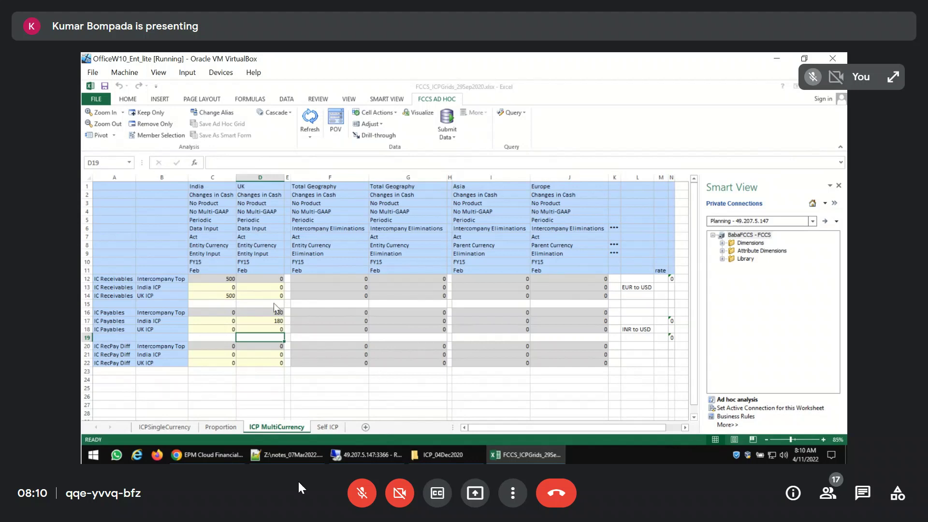
# Switch to the FCCS web application in Chrome and open the Enter Exchange Rates - Multi Period data form
pyautogui.click(208, 455)
pyautogui.click(128, 95)
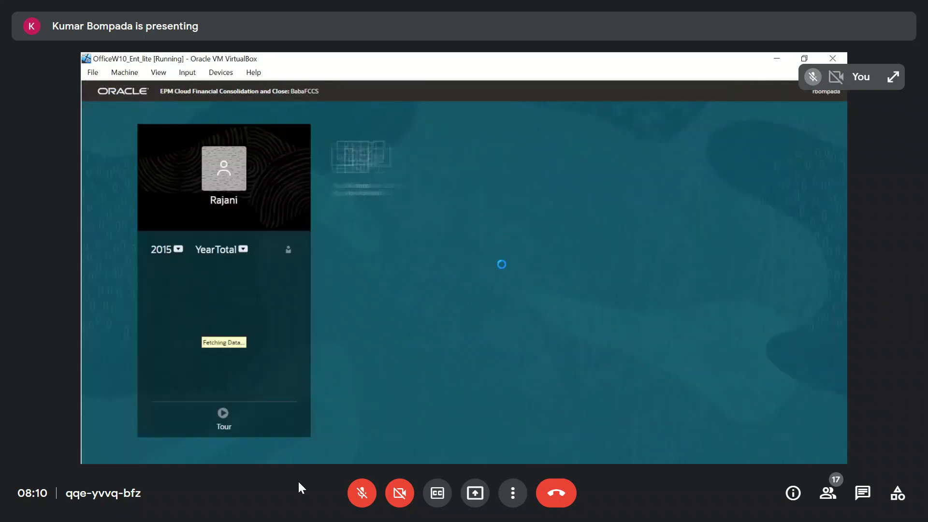
pyautogui.click(584, 174)
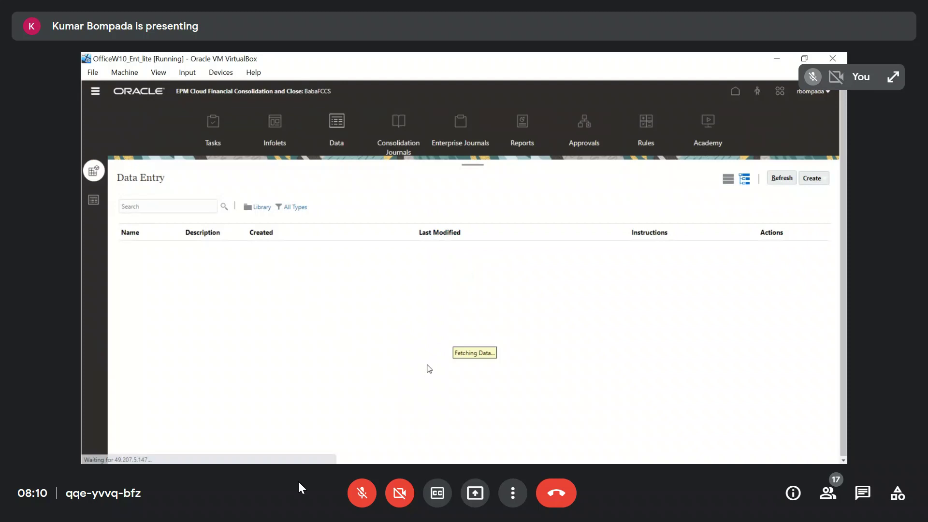
pyautogui.click(237, 306)
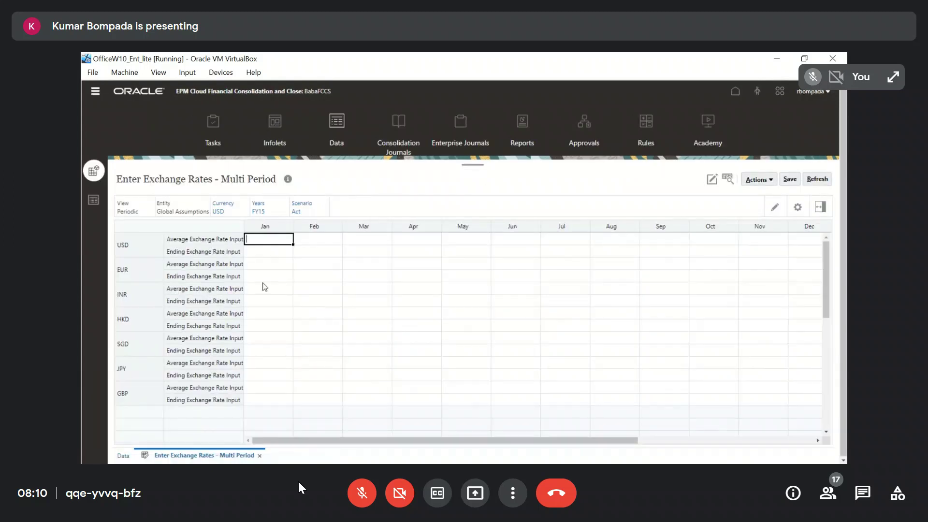
# Set the January average and ending exchange rates to 2 for EUR and 3 for INR
pyautogui.click(270, 271)
pyautogui.click(270, 266)
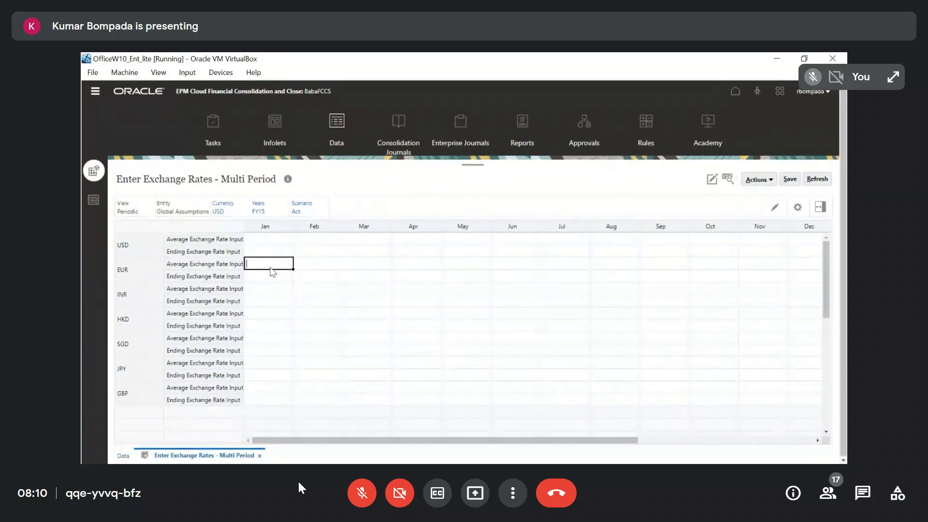
pyautogui.write('2')
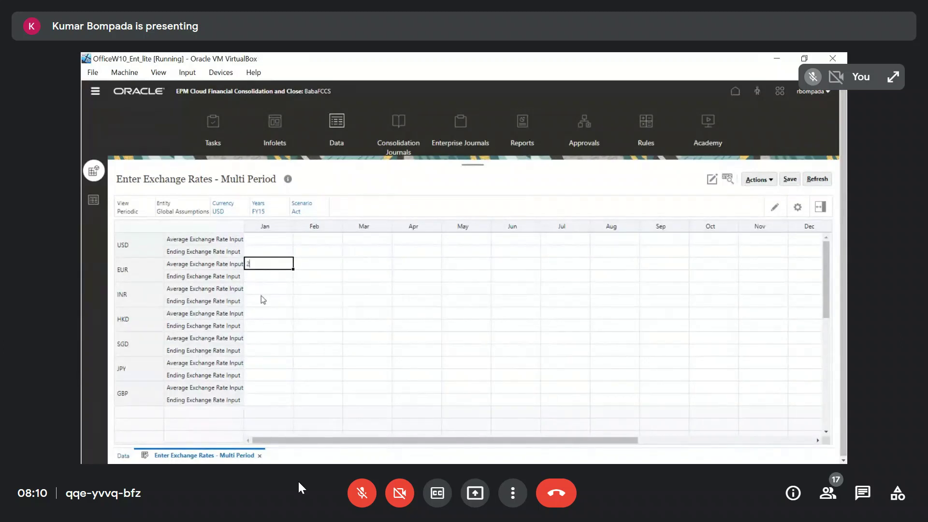
pyautogui.click(255, 275)
pyautogui.write('2')
pyautogui.click(266, 291)
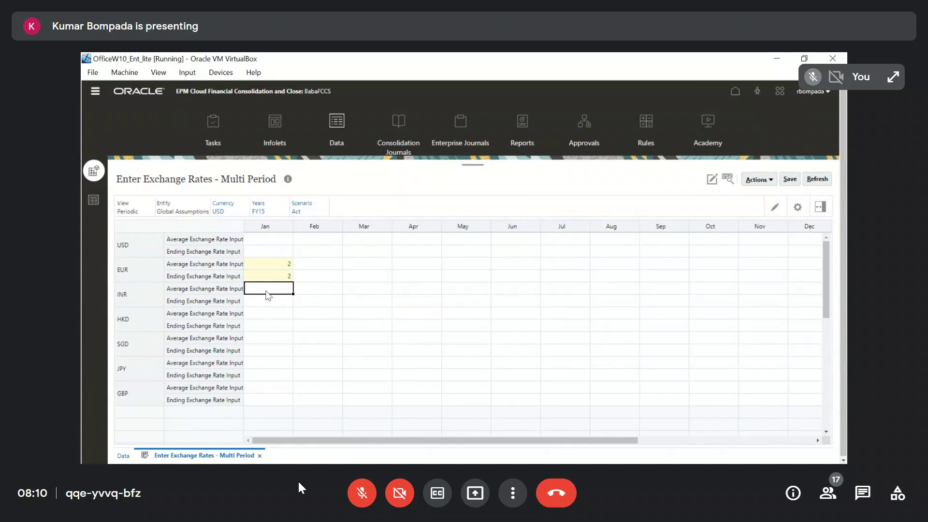
pyautogui.write('3')
pyautogui.click(265, 300)
pyautogui.write('4')
pyautogui.press('BackSpace')
pyautogui.write('3')
# Set the February average and ending exchange rates to 4 for EUR and 5 for INR, and save the form
pyautogui.click(333, 269)
pyautogui.write('4')
pyautogui.click(319, 279)
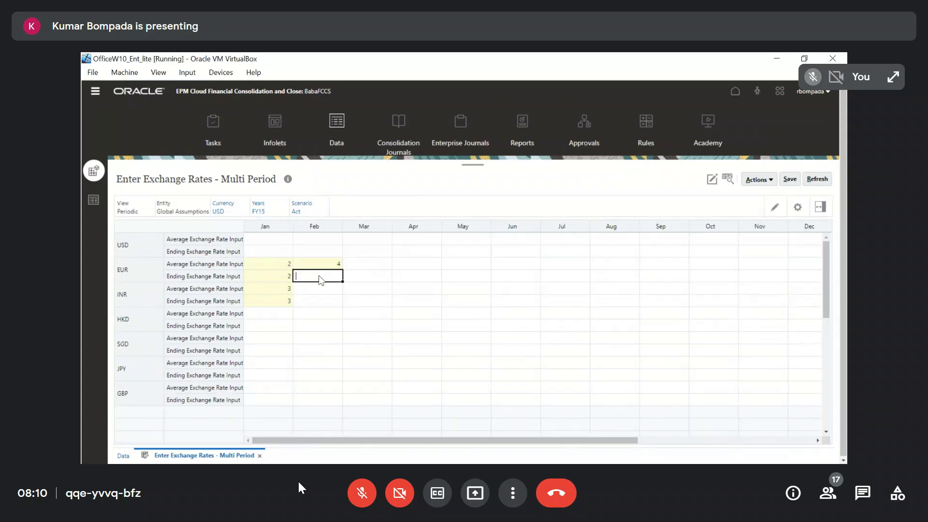
pyautogui.write('4')
pyautogui.click(315, 291)
pyautogui.write('5')
pyautogui.click(315, 302)
pyautogui.write('5')
pyautogui.click(791, 181)
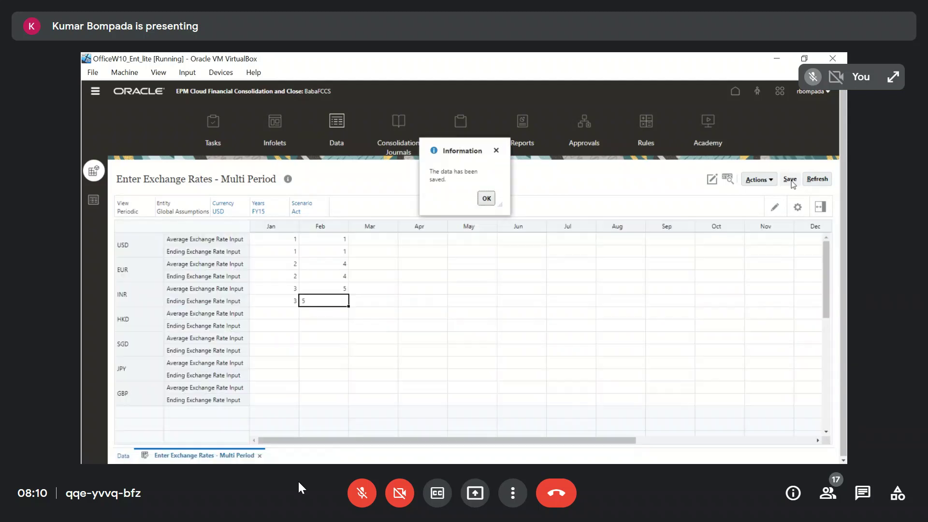
pyautogui.click(491, 198)
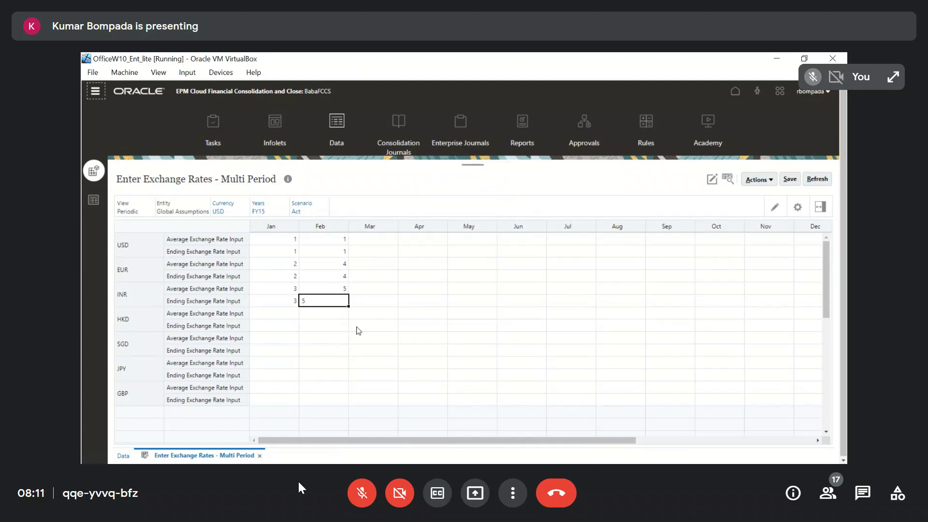
# Back in Excel, enter rate 4 beside EUR to USD in M13 and 5 beside INR to USD in M18
pyautogui.click(527, 455)
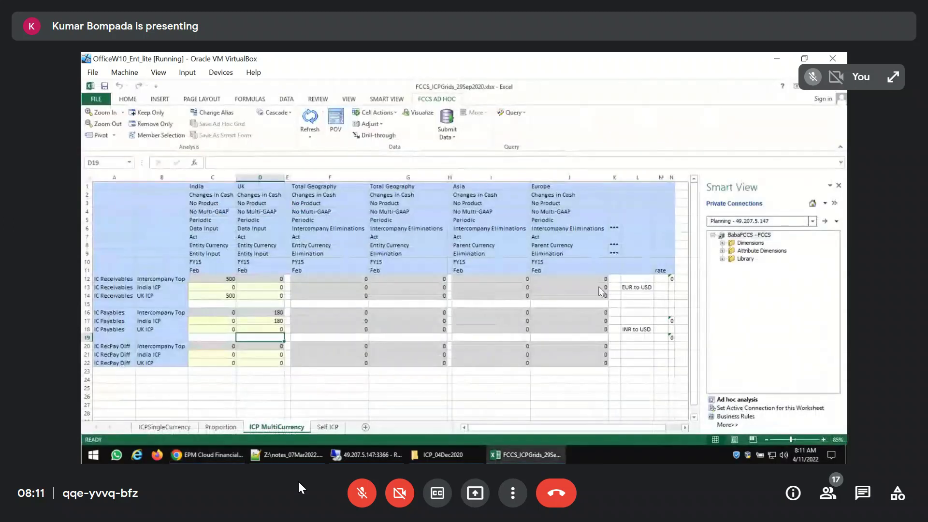
pyautogui.click(666, 290)
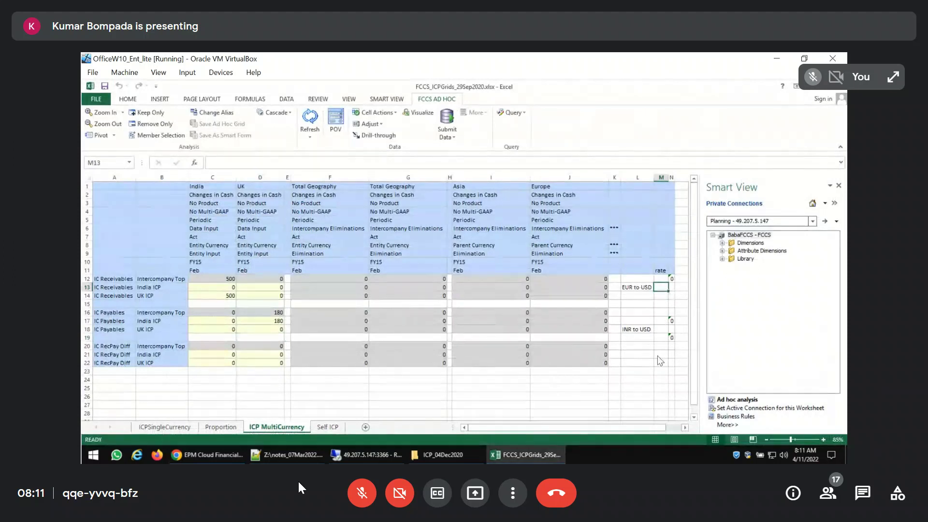
pyautogui.write('4')
pyautogui.press('Return')
pyautogui.press('Down')
pyautogui.press('Down')
pyautogui.press('Down')
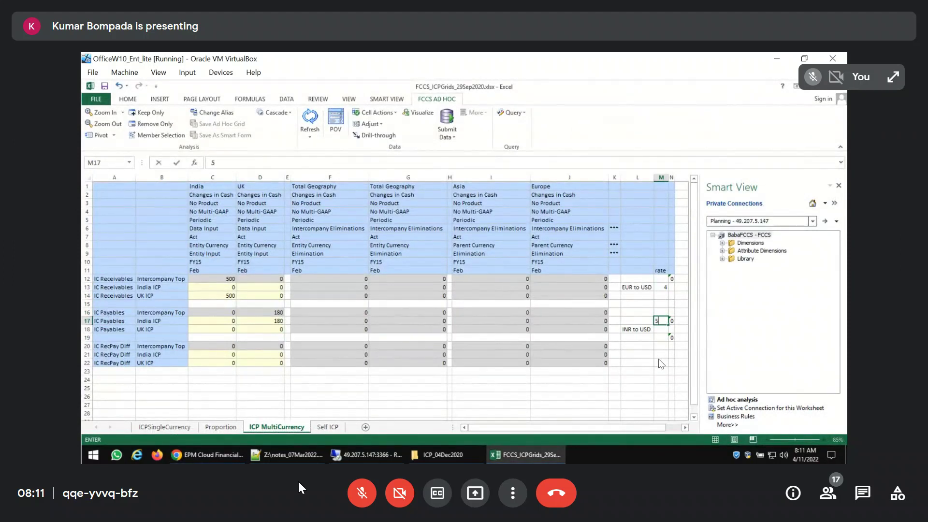
pyautogui.press('Down')
pyautogui.write('5')
pyautogui.press('Return')
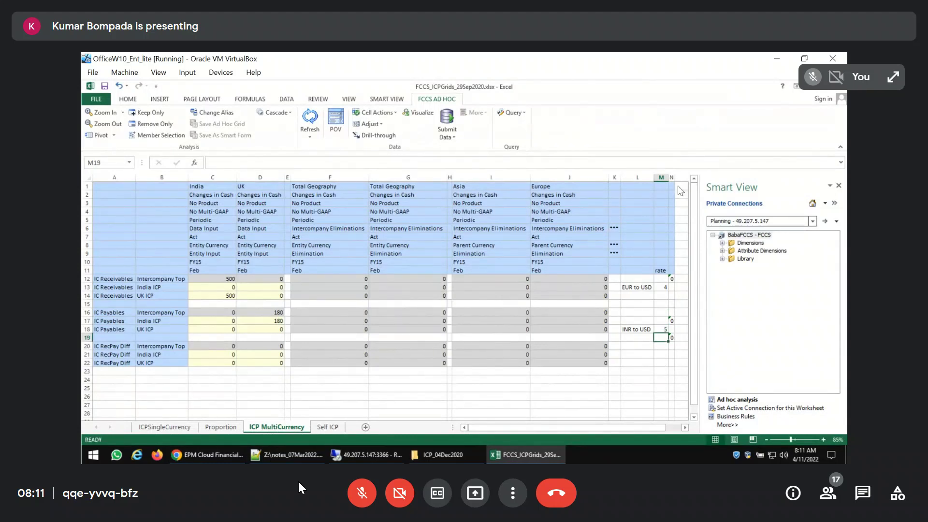
# Widen column N and close the Smart View pane
pyautogui.moveTo(676, 181); pyautogui.dragTo(683, 180)
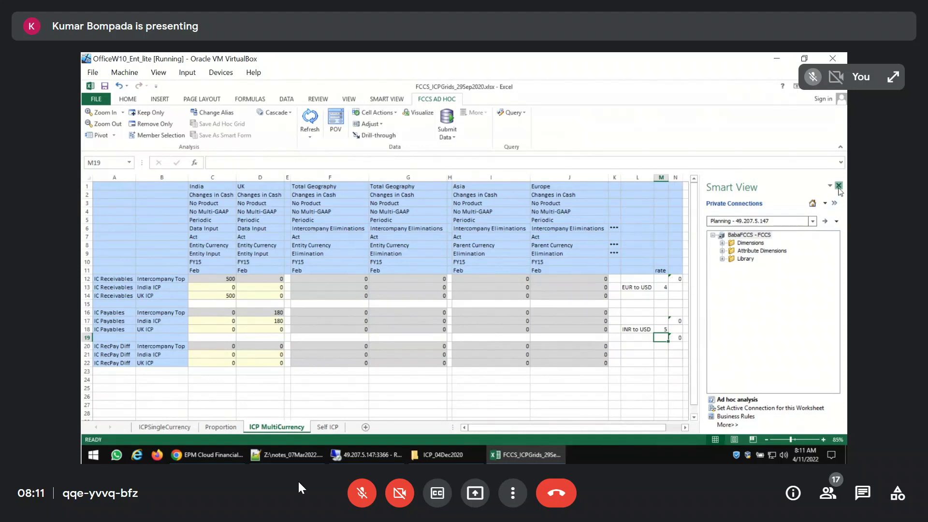
pyautogui.click(839, 185)
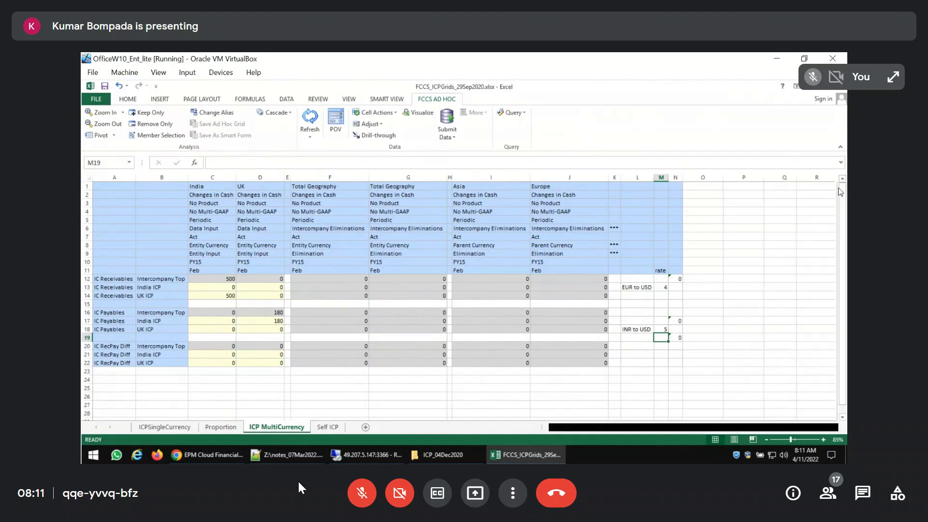
# Check the reference in N12's formula and move the rates accordingly: 4 into M12 and 5 into M17, leaving M13 and M18 empty
pyautogui.click(661, 280)
pyautogui.click(676, 280)
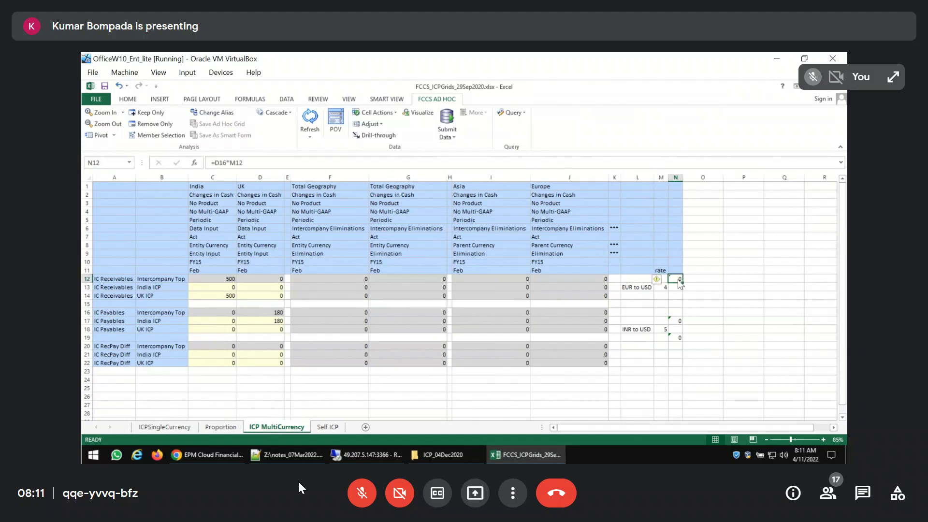
pyautogui.press('F2')
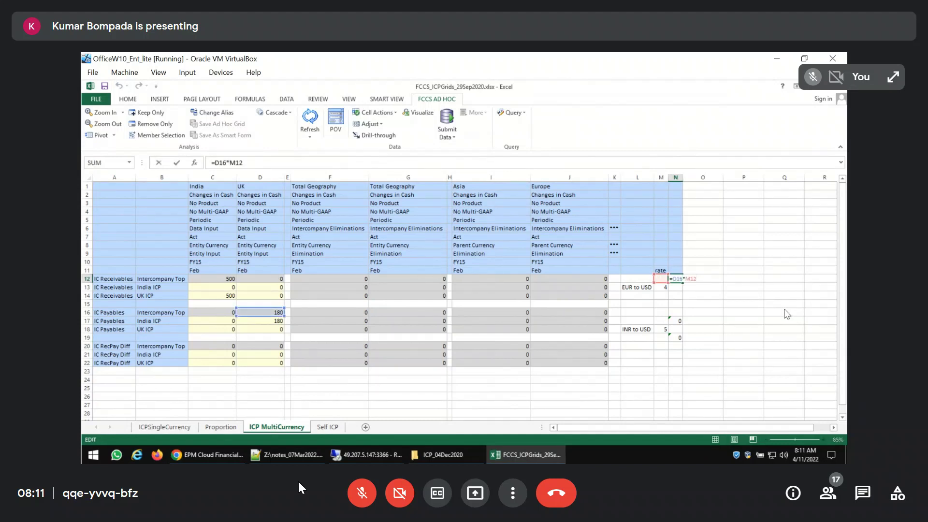
pyautogui.hotkey('shift', 'Tab')
pyautogui.press('Down')
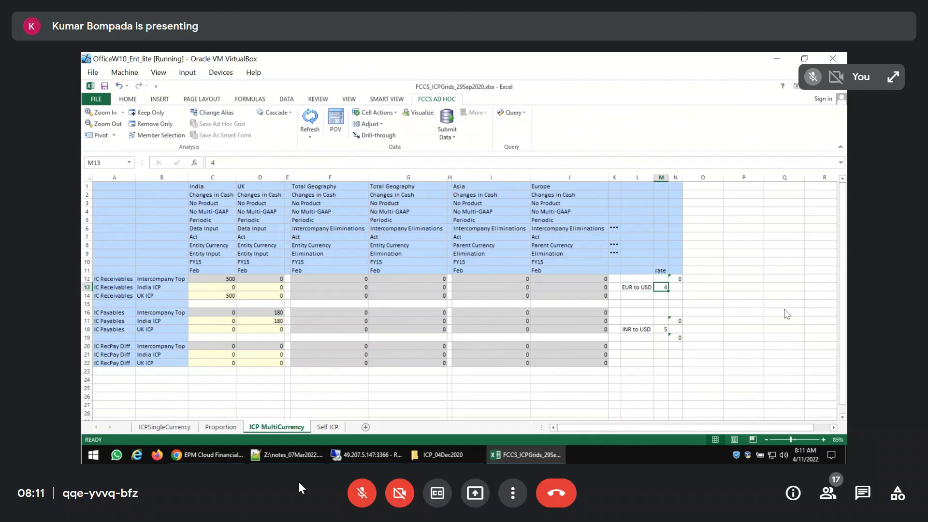
pyautogui.press('Up')
pyautogui.write('4')
pyautogui.press('Return')
pyautogui.press('Down')
pyautogui.press('Down')
pyautogui.press('Down')
pyautogui.press('Down')
pyautogui.write('5')
pyautogui.press('Return')
pyautogui.press('Delete')
pyautogui.press('Up')
pyautogui.press('Up')
pyautogui.press('Up')
pyautogui.press('Up')
pyautogui.press('Up')
pyautogui.press('Up')
# Review the conversion formula in N12 and the difference formula in N19
pyautogui.press('Right')
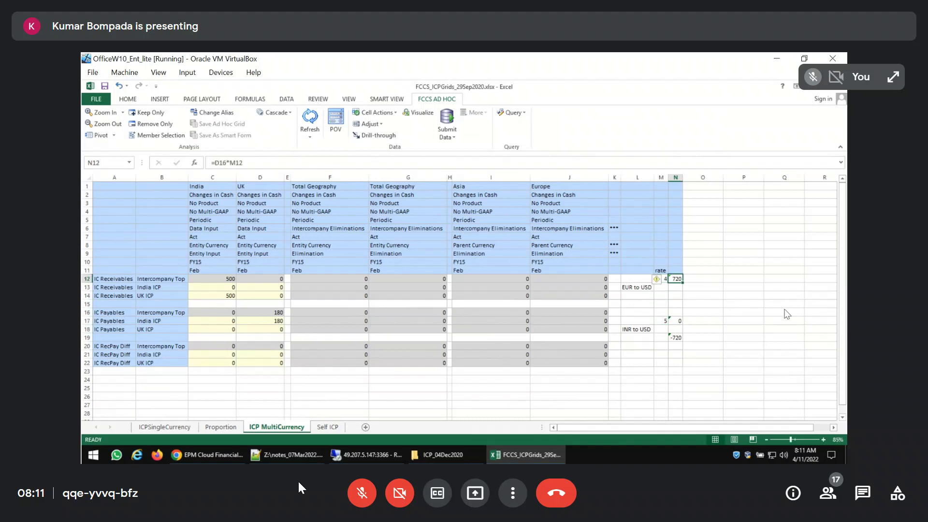
pyautogui.press('F2')
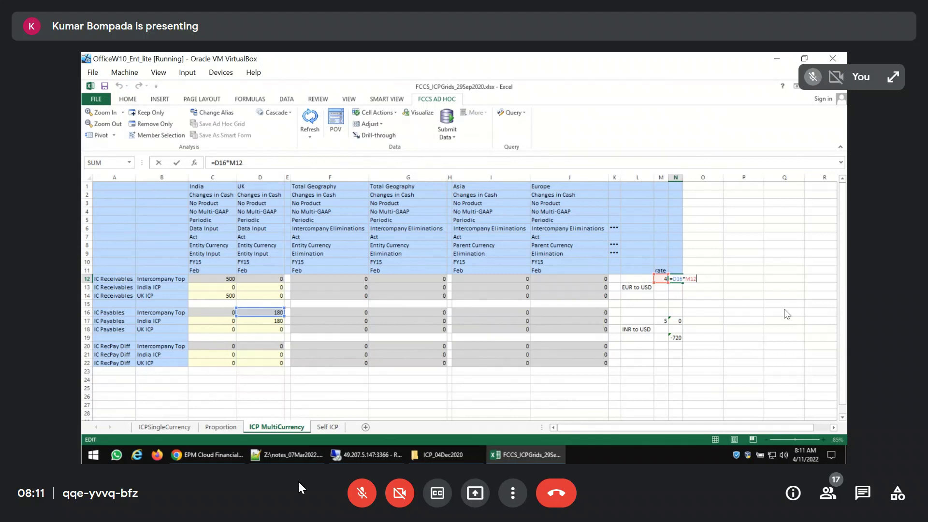
pyautogui.press('Return')
pyautogui.press('Down')
pyautogui.press('Down')
pyautogui.press('Down')
pyautogui.press('Down')
pyautogui.press('Down')
pyautogui.press('Down')
pyautogui.press('Down')
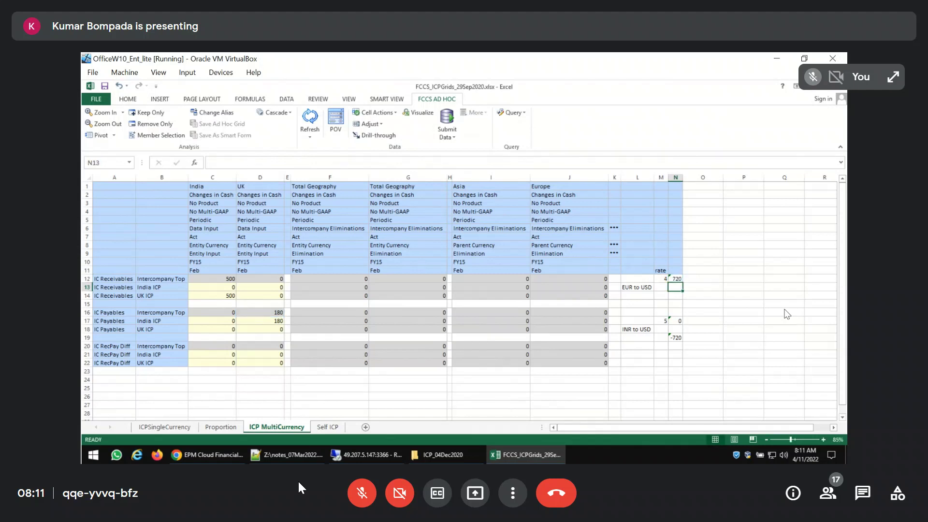
pyautogui.press('Up')
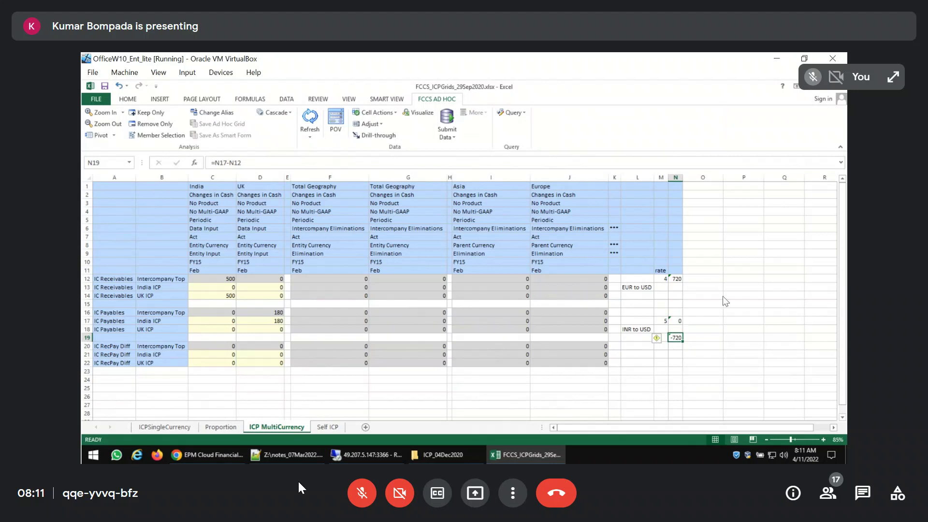
# Switch to the FCCS web application, close the exchange rates form and open the Business Rules list
pyautogui.click(238, 457)
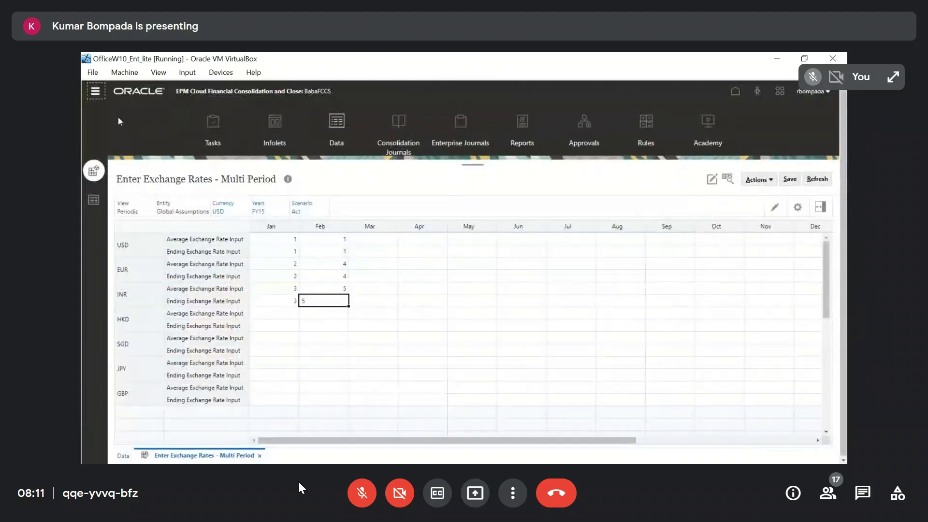
pyautogui.click(262, 457)
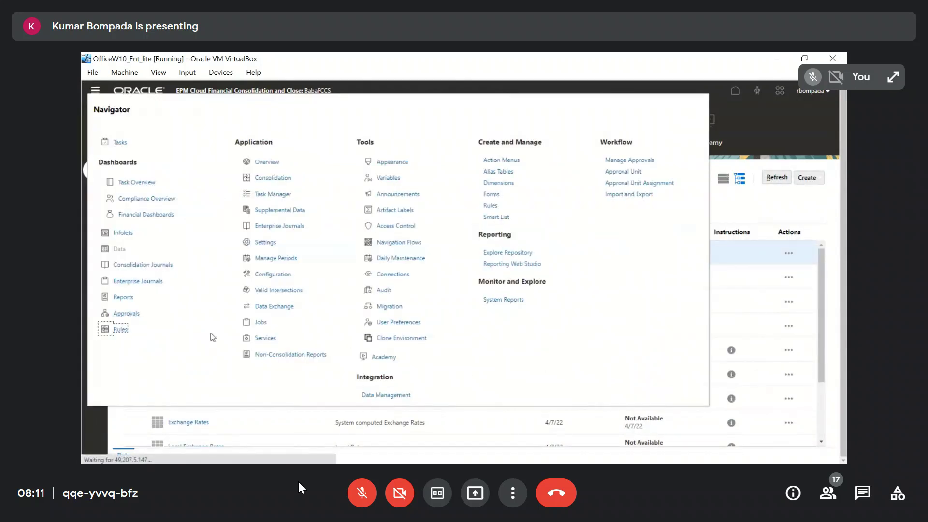
pyautogui.click(121, 331)
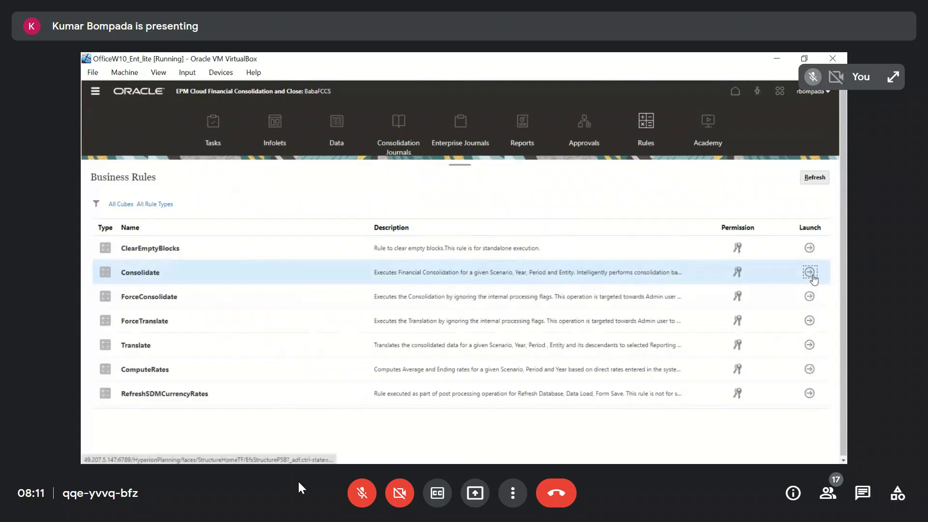
# Launch the Consolidate rule for FCCS_Total Geography, scenario Actual, year FY15 and period Feb, and dismiss the background-execution warning
pyautogui.click(809, 272)
pyautogui.click(348, 209)
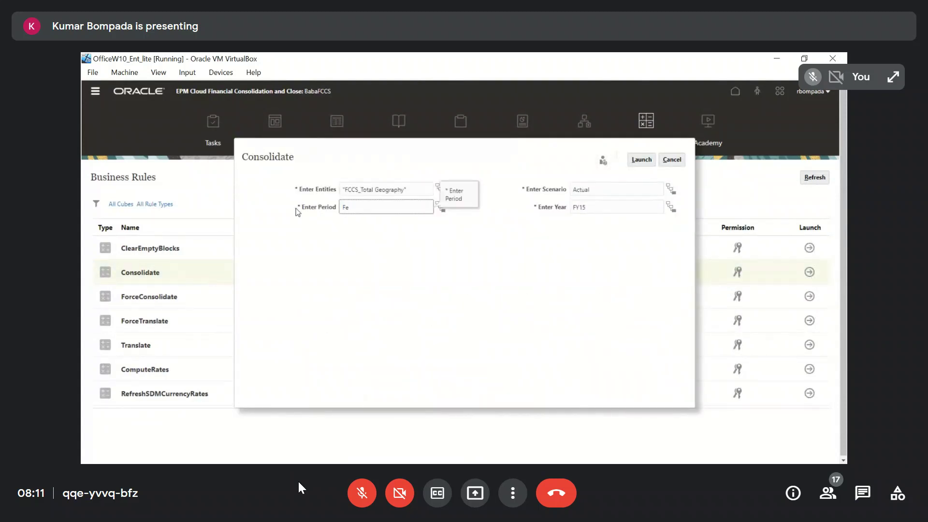
pyautogui.click(630, 161)
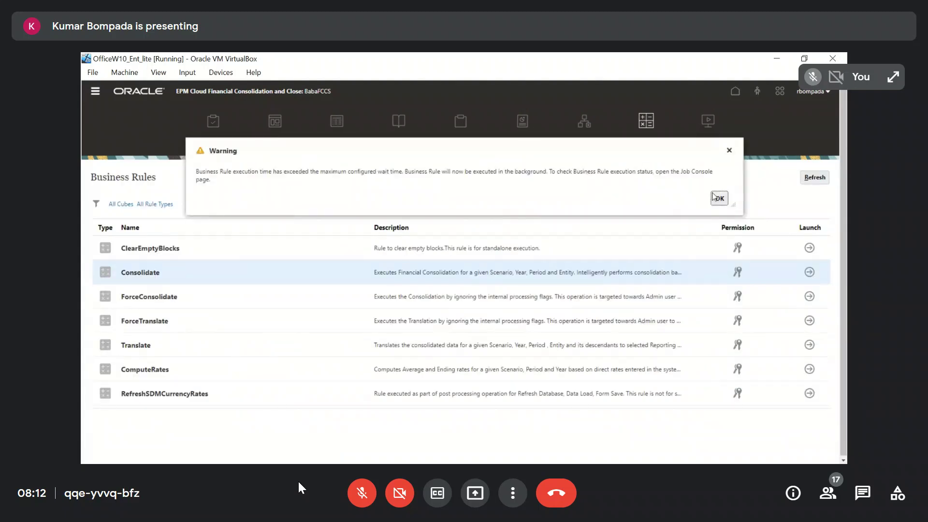
pyautogui.click(718, 198)
# Open the Jobs page and refresh it to check the status of the Consolidate job
pyautogui.click(95, 94)
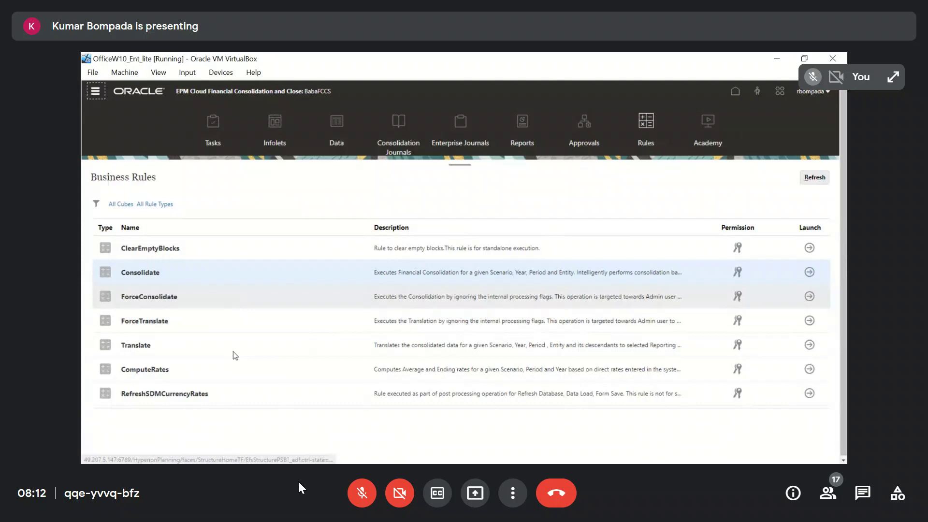
pyautogui.click(260, 322)
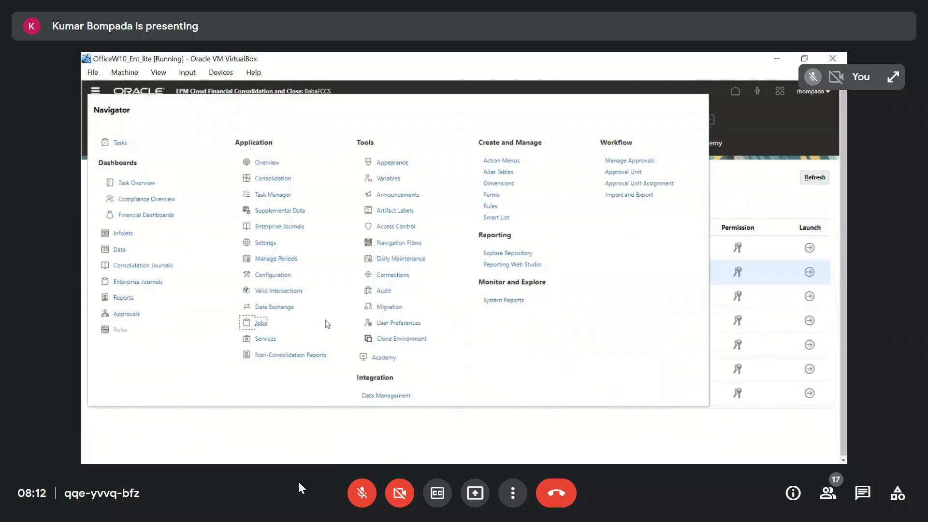
pyautogui.click(817, 185)
pyautogui.click(826, 184)
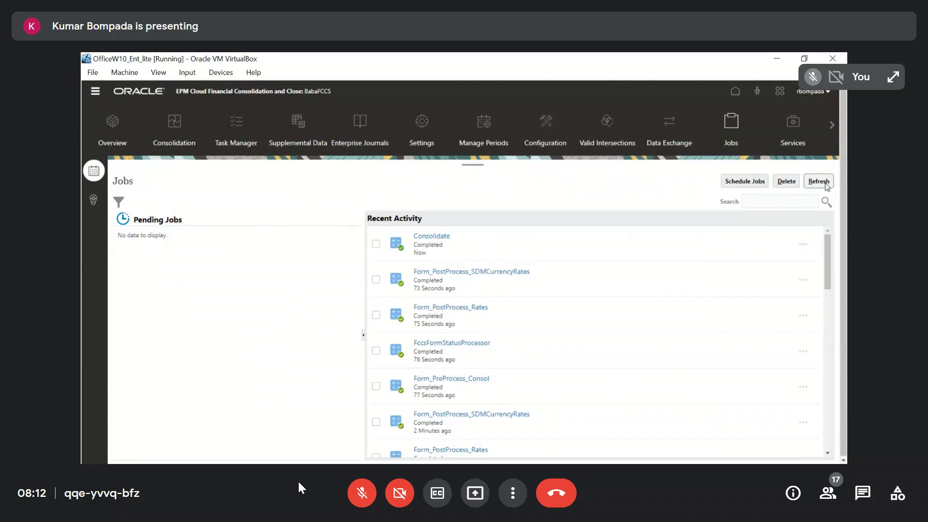
pyautogui.click(827, 185)
# Switch to the Excel workbook, refresh the ICP MultiCurrency grid and examine Europe's IC RecPay Diff elimination
pyautogui.hotkey('alt', 'Tab')
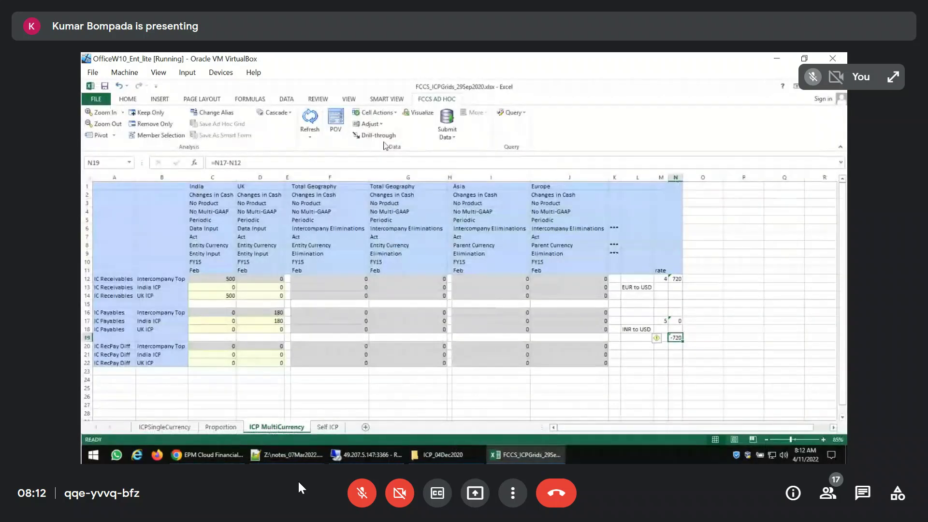
pyautogui.click(310, 120)
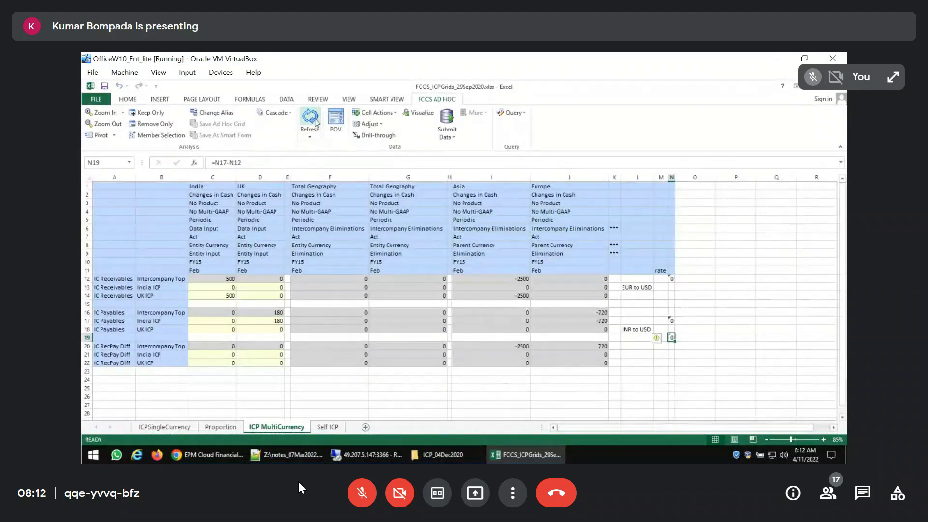
pyautogui.click(600, 347)
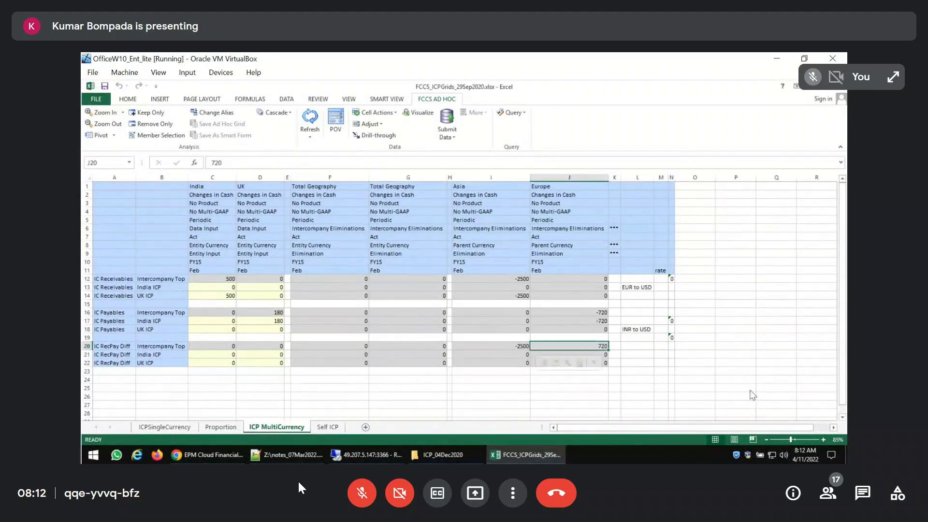
# Re-enter the rates 4 in M12 and 5 in M17, and widen column N to compare with Europe's RecPay difference
pyautogui.click(660, 279)
pyautogui.write('5')
pyautogui.press('Return')
pyautogui.press('Return')
pyautogui.press('Return')
pyautogui.press('Return')
pyautogui.press('Return')
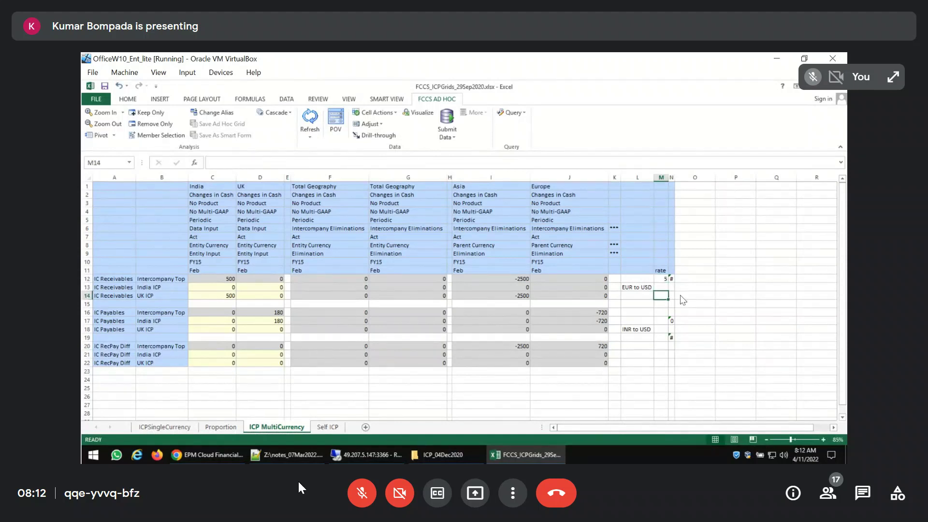
pyautogui.press('Up')
pyautogui.press('Up')
pyautogui.press('Up')
pyautogui.press('Up')
pyautogui.press('Up')
pyautogui.write('4')
pyautogui.press('Return')
pyautogui.press('Return')
pyautogui.press('Return')
pyautogui.press('Return')
pyautogui.press('Return')
pyautogui.write('5')
pyautogui.press('Return')
pyautogui.press('Return')
pyautogui.press('Return')
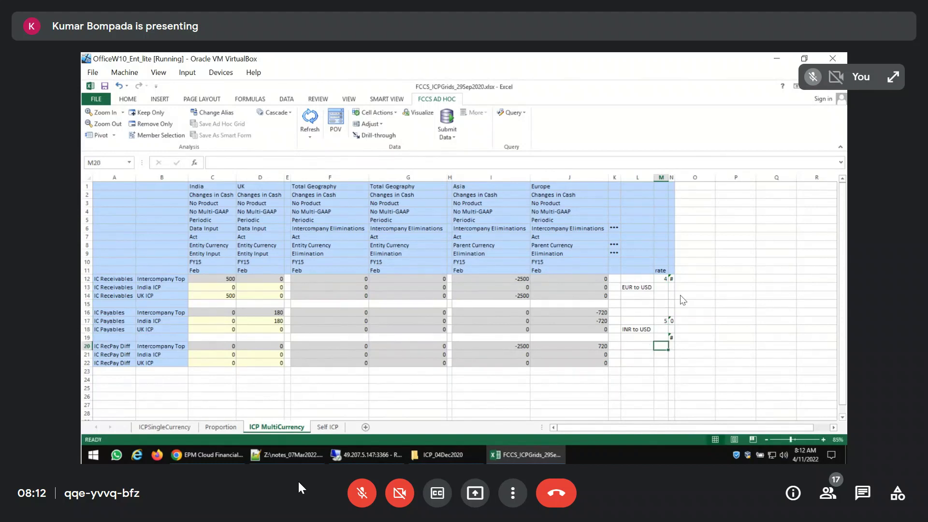
pyautogui.moveTo(675, 179); pyautogui.dragTo(720, 178)
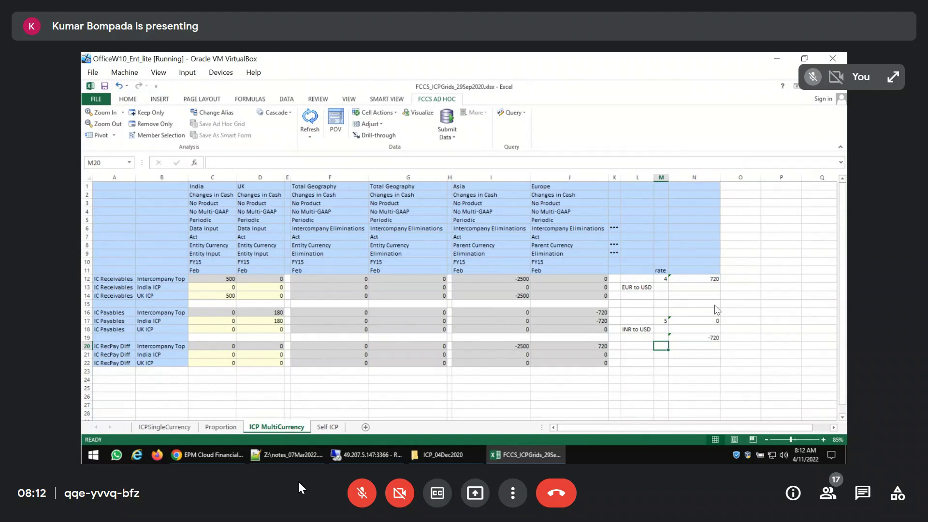
pyautogui.click(604, 348)
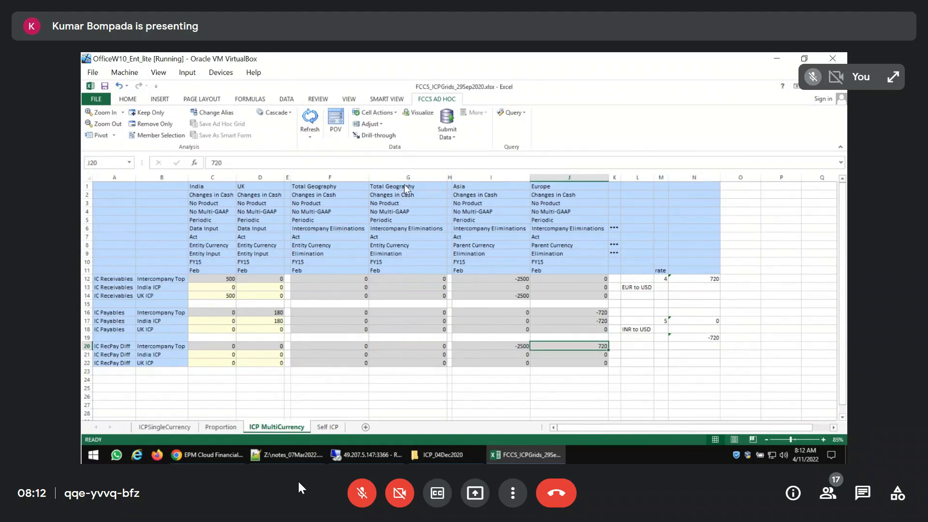
# Copy the header members F2:F11 from the ICPSingleCurrency sheet under the first Total Geography heading in ICP MultiCurrency, starting at F2
pyautogui.click(341, 188)
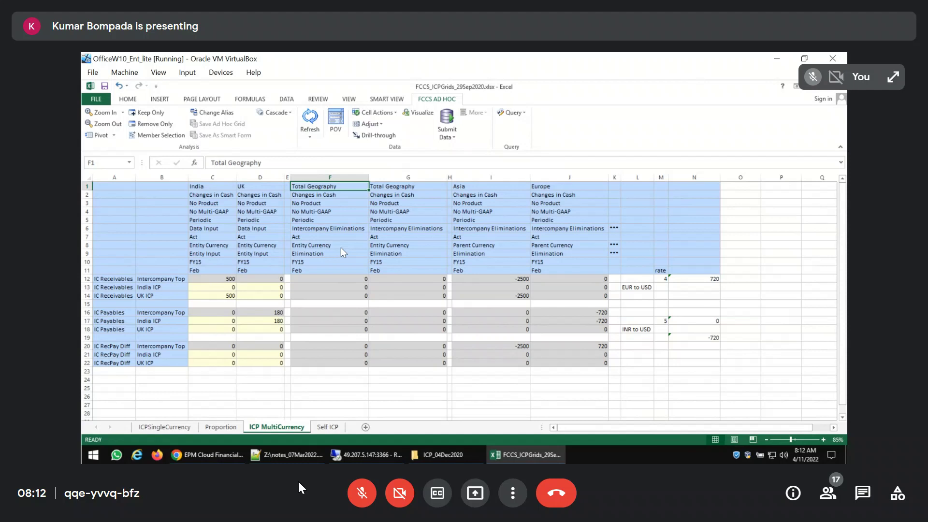
pyautogui.click(161, 427)
pyautogui.moveTo(342, 195); pyautogui.dragTo(334, 273)
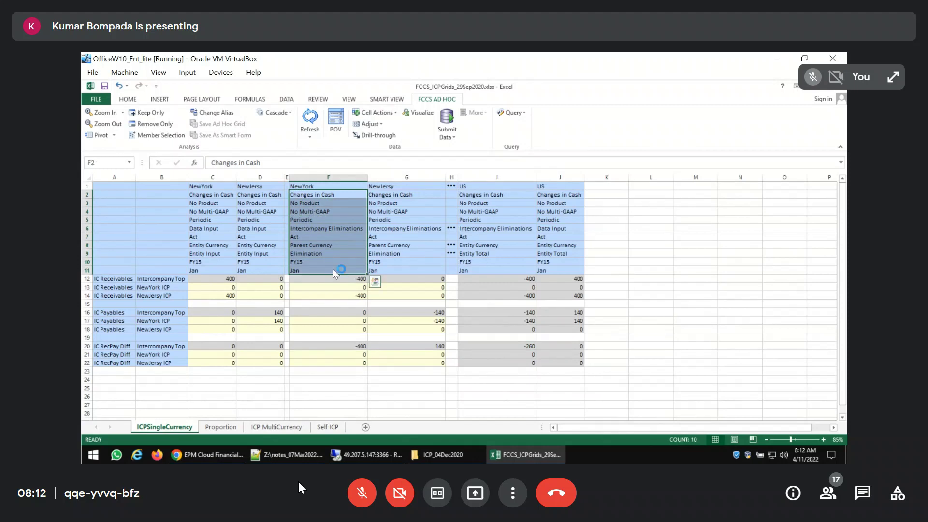
pyautogui.hotkey('ctrl', 'c')
pyautogui.hotkey('ctrl', 'pagedown')
pyautogui.hotkey('ctrl', 'pagedown')
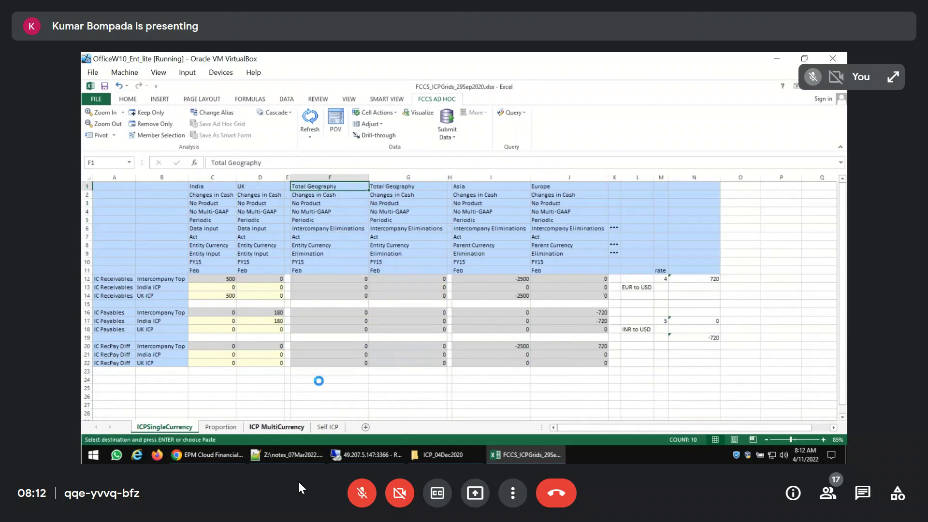
pyautogui.click(338, 195)
pyautogui.hotkey('ctrl', 'v')
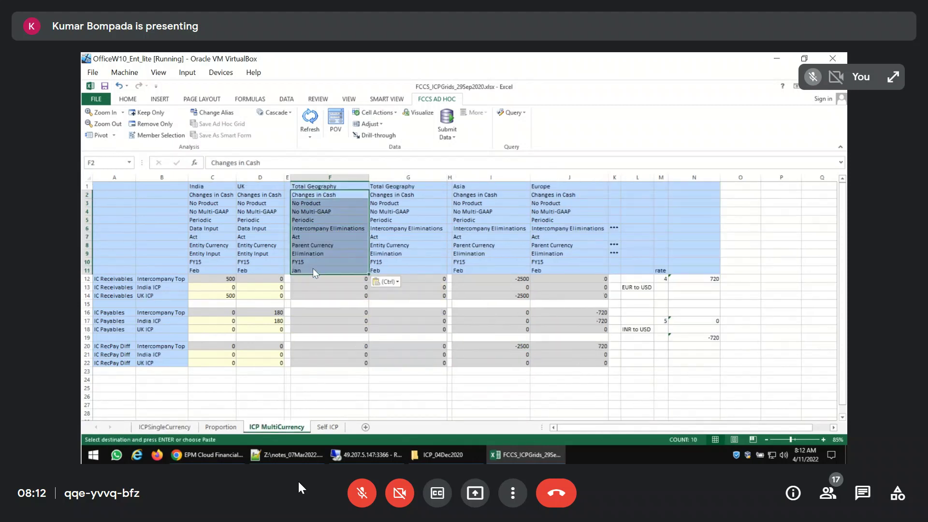
# Set the period in F11 to Feb and refresh the ICP MultiCurrency grid
pyautogui.click(315, 272)
pyautogui.write('Feb')
pyautogui.press('Return')
pyautogui.press('Up')
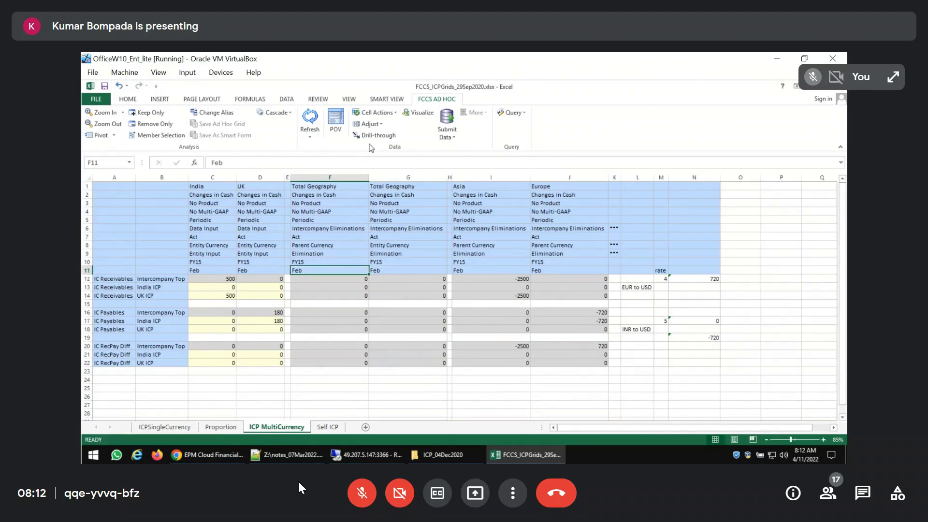
pyautogui.click(316, 124)
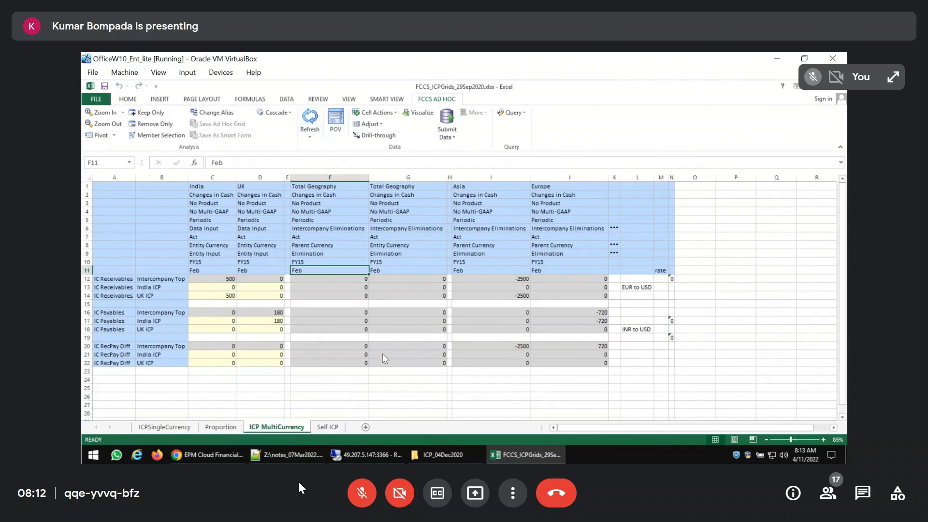
# Copy the US header members I2:J11 from ICPSingleCurrency under both Total Geography headings in ICP MultiCurrency, at F2:G11
pyautogui.click(177, 429)
pyautogui.moveTo(495, 195); pyautogui.dragTo(490, 271)
pyautogui.hotkey('ctrl', 'q')
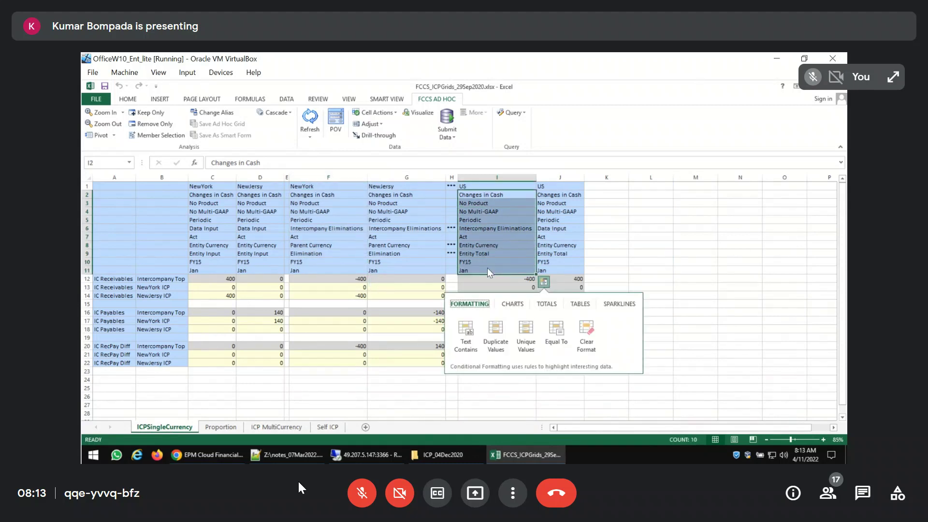
pyautogui.press('Right')
pyautogui.press('Escape')
pyautogui.hotkey('shift', 'Right')
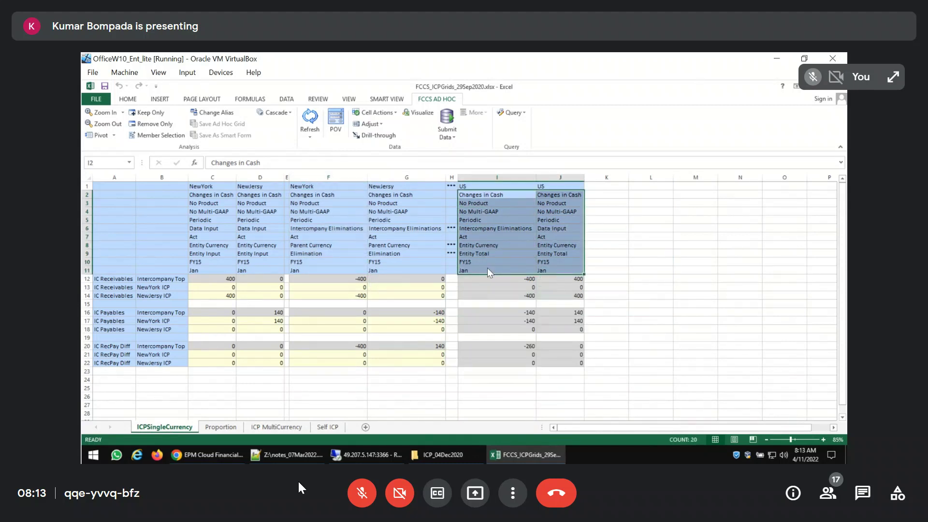
pyautogui.hotkey('ctrl', 'c')
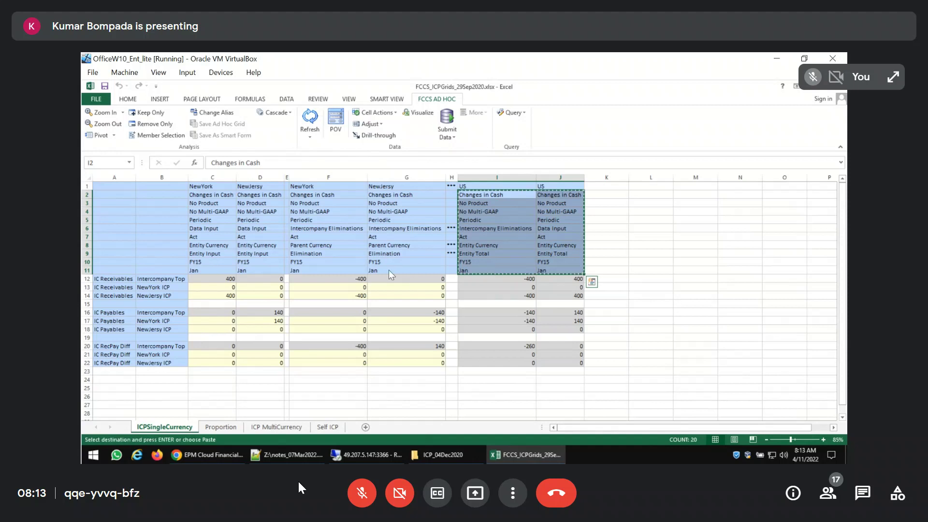
pyautogui.click(290, 426)
pyautogui.click(330, 198)
pyautogui.hotkey('ctrl', 'v')
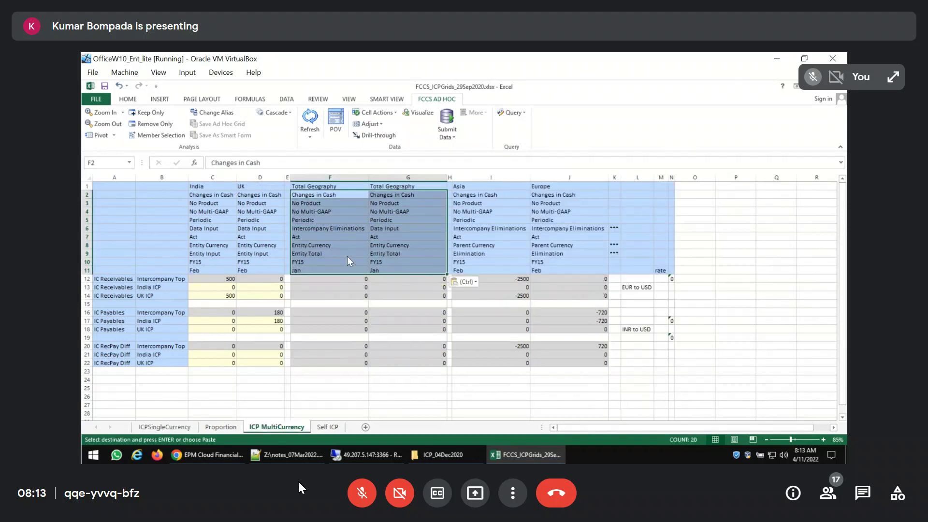
# Set the period in F11 and G11 to Feb for both Total Geography columns and refresh the grid
pyautogui.click(338, 271)
pyautogui.write('Feb')
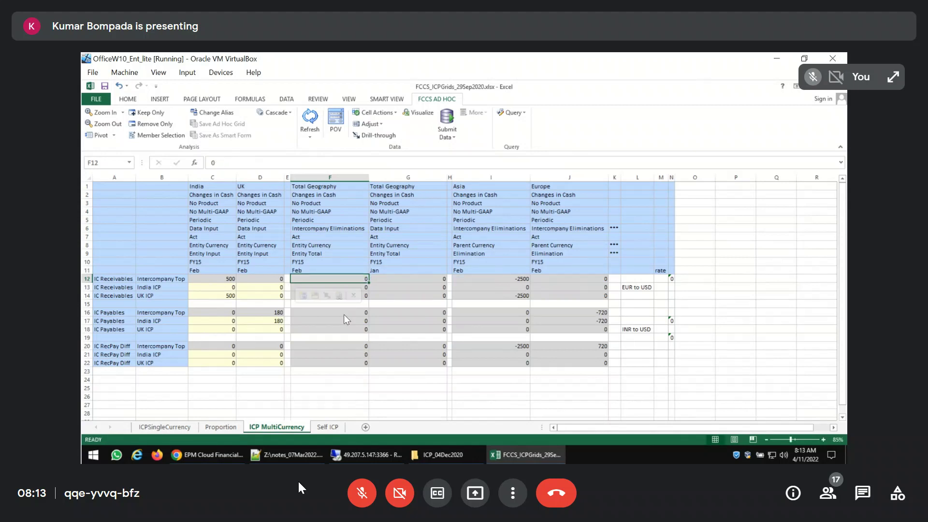
pyautogui.press('Tab')
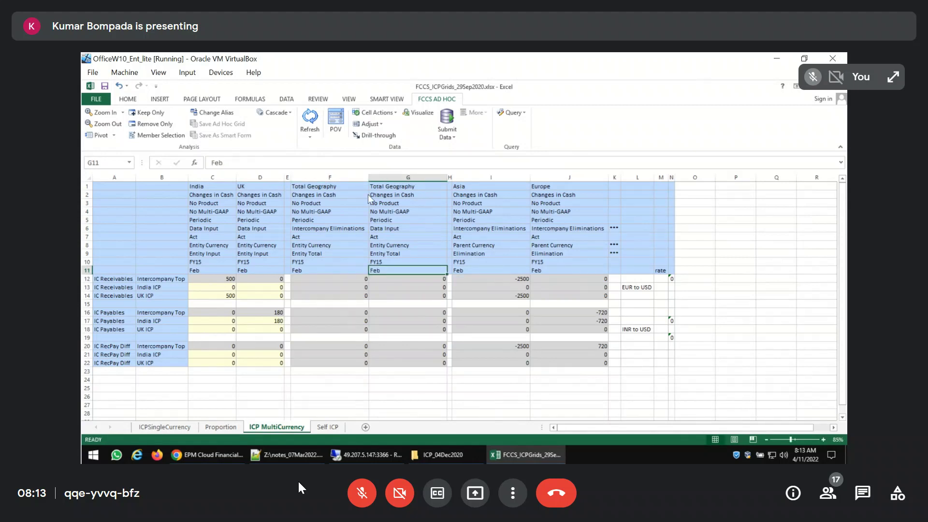
pyautogui.write('Feb')
pyautogui.click(310, 118)
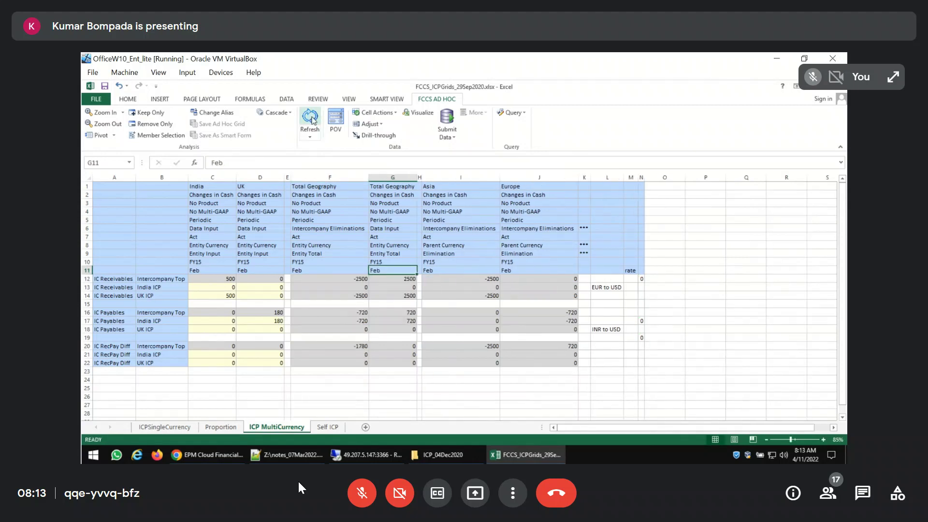
pyautogui.click(575, 399)
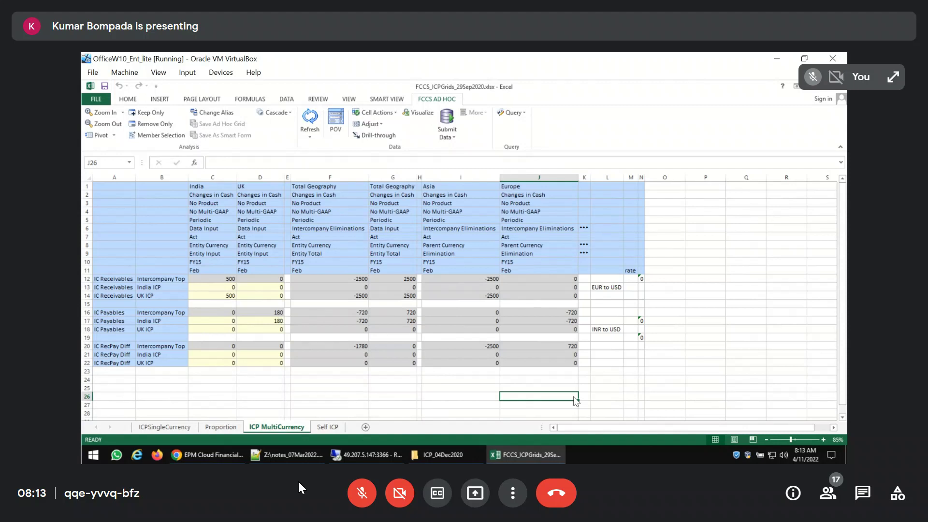
pyautogui.click(642, 279)
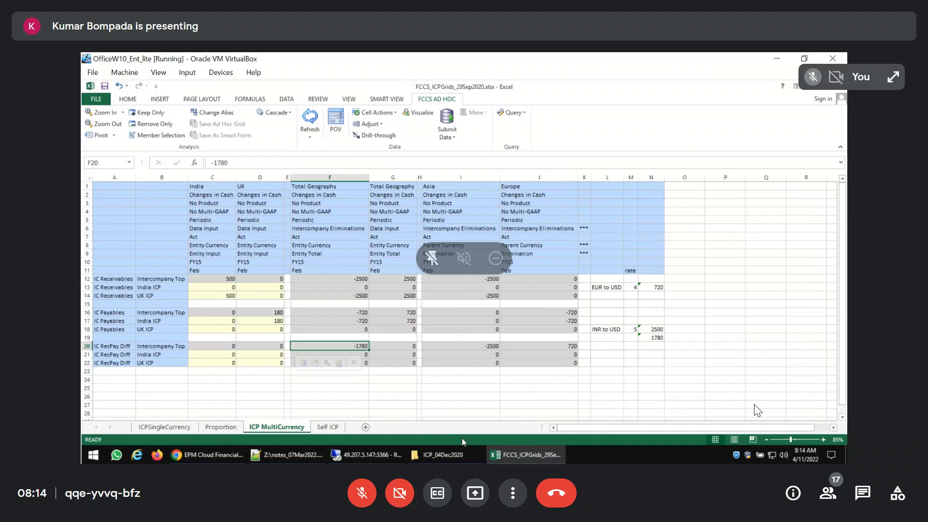
pyautogui.click(353, 500)
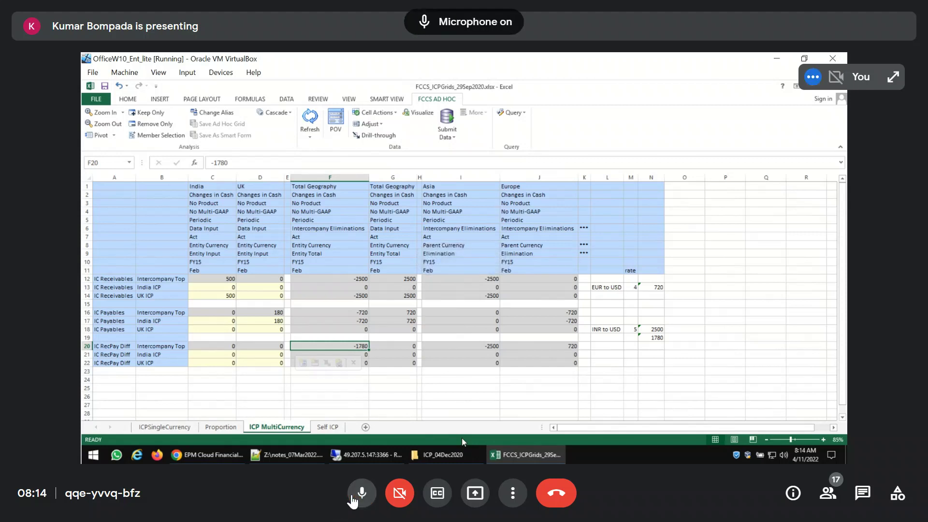
pyautogui.click(353, 500)
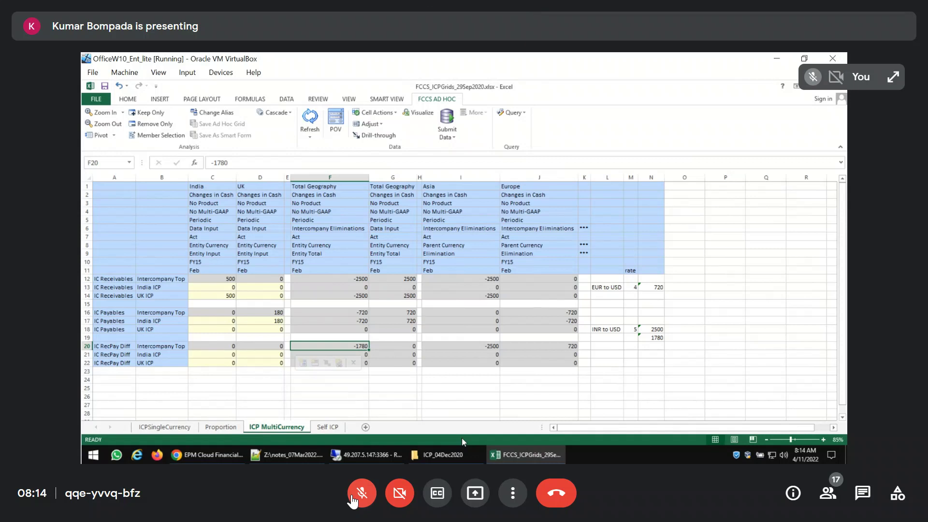
pyautogui.click(353, 501)
pyautogui.click(352, 500)
pyautogui.click(352, 497)
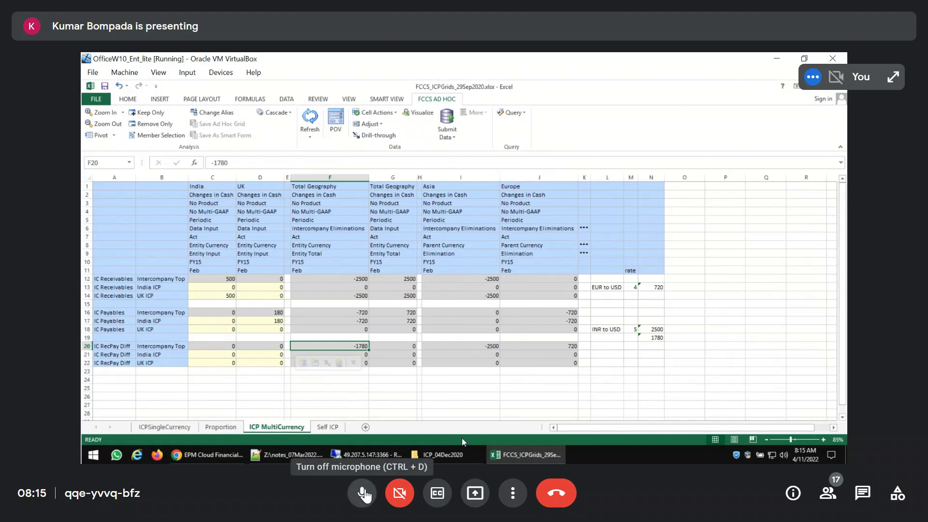
pyautogui.click(363, 493)
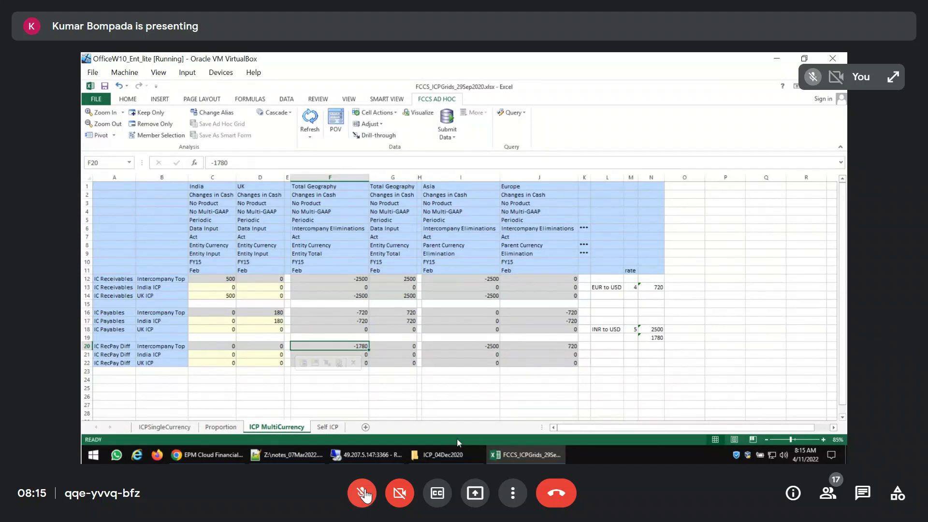
pyautogui.click(363, 492)
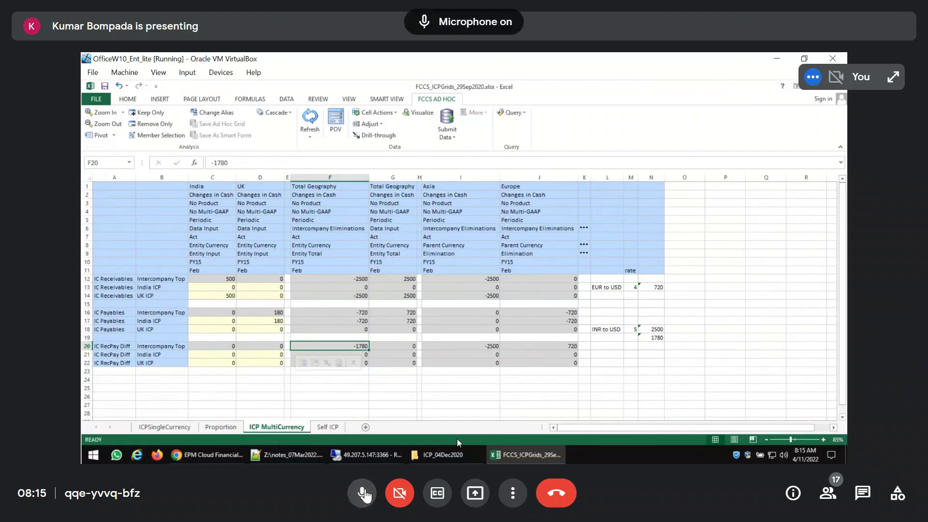
pyautogui.click(364, 493)
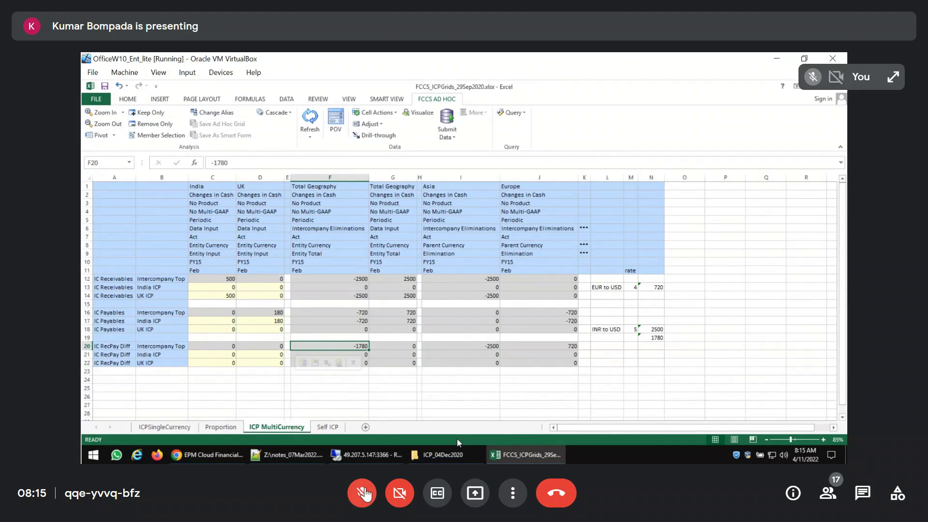
pyautogui.click(363, 493)
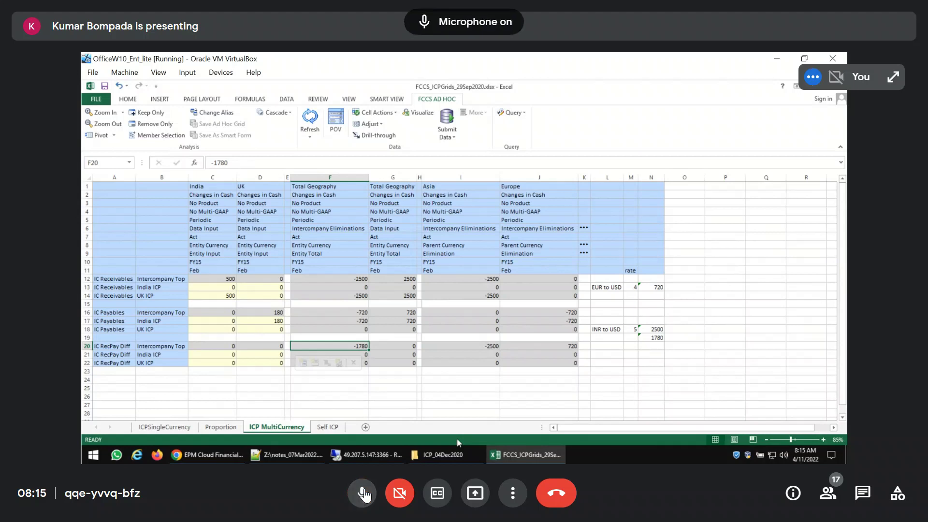
pyautogui.click(364, 493)
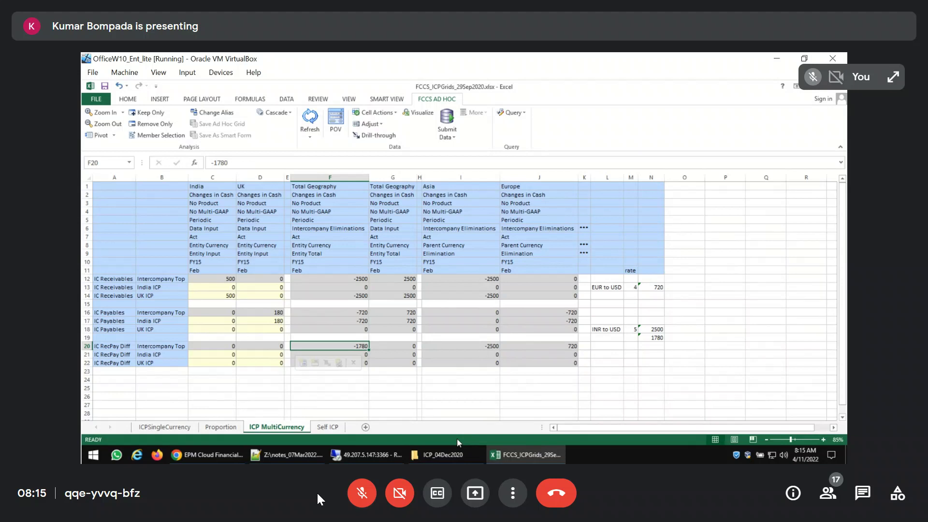
# Switch to Notepad++ and review the FCCS intercompany elimination setup steps in notes_07Mar2022.txt
pyautogui.moveTo(447, 445)
pyautogui.click(314, 456)
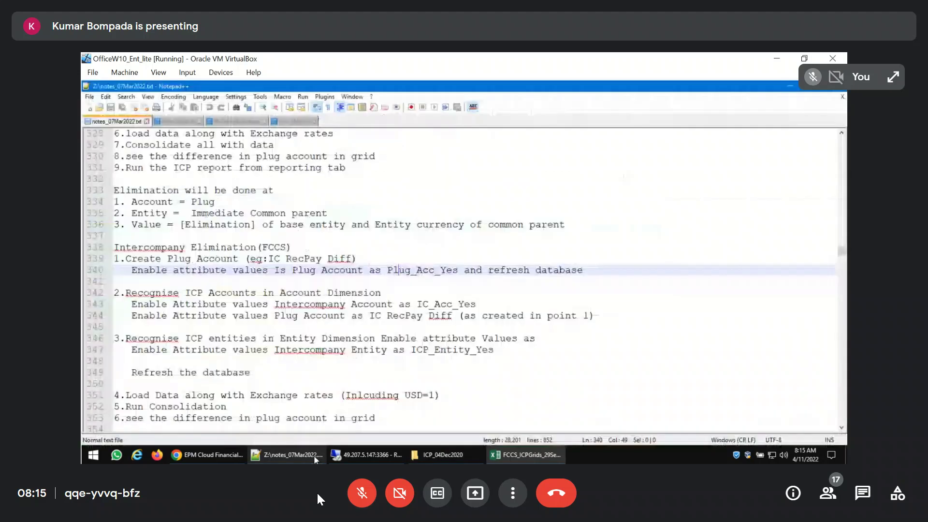
pyautogui.scroll(-5, 272, 233)
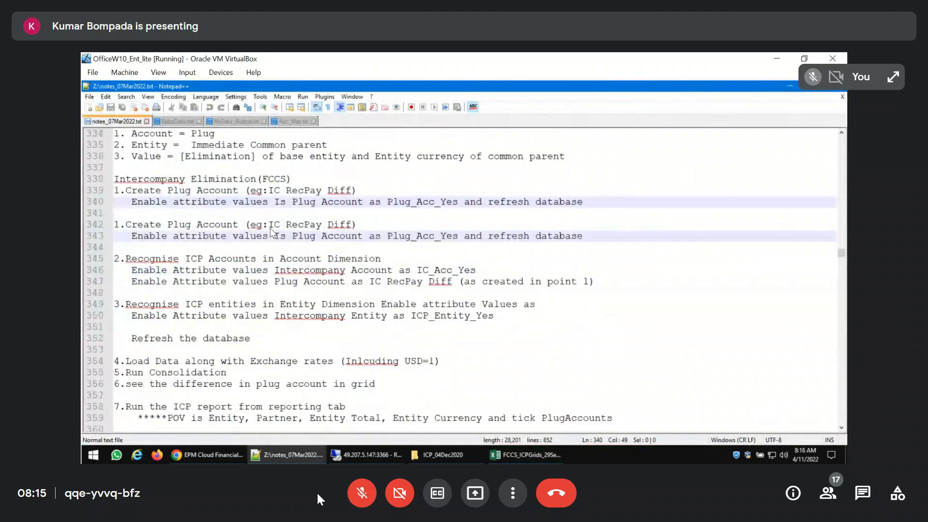
pyautogui.scroll(2, 272, 232)
pyautogui.scroll(2, 271, 232)
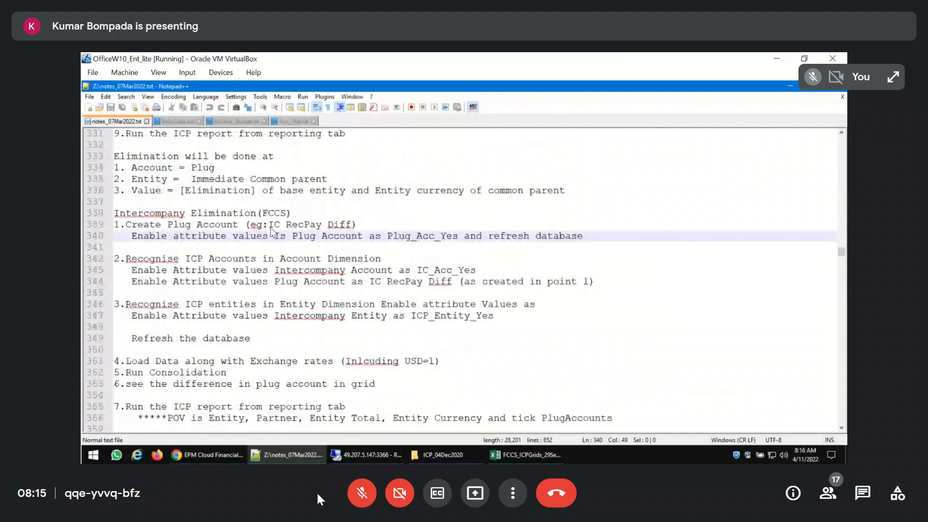
pyautogui.scroll(1, 271, 232)
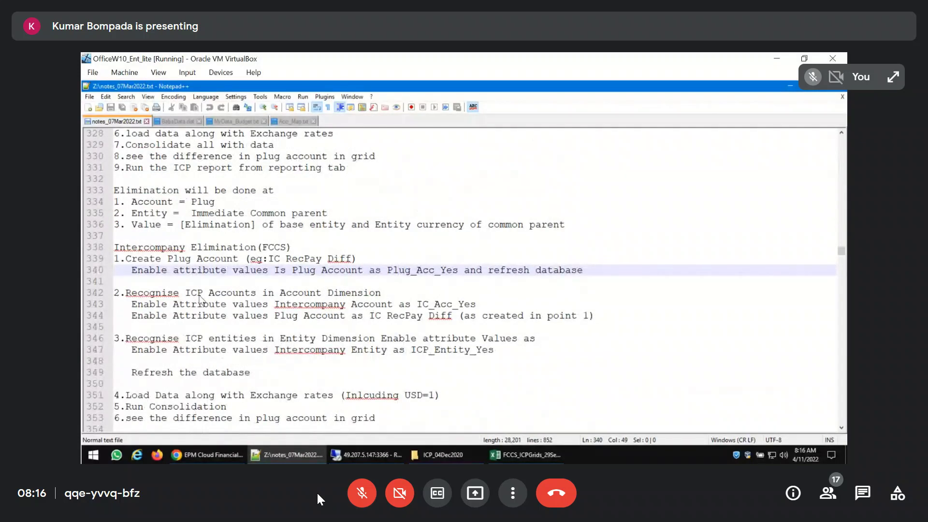
pyautogui.scroll(-2, 205, 288)
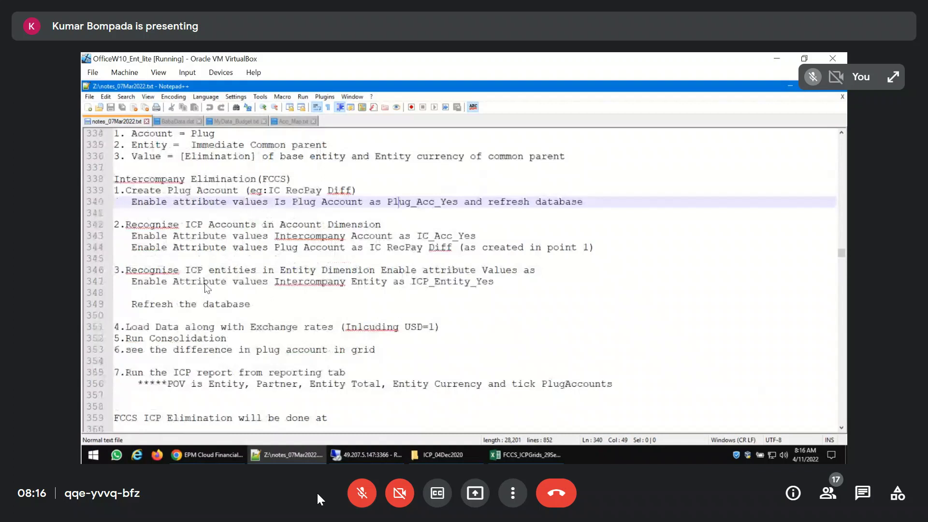
pyautogui.scroll(-4, 207, 288)
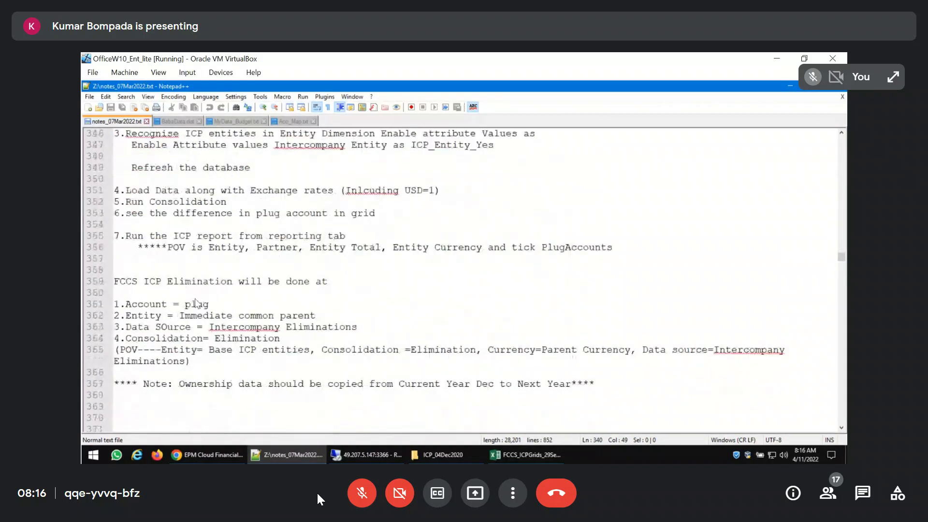
# Examine the notes on where FCCS ICP elimination is done: account, entity, data source, consolidation and the POV line
pyautogui.click(156, 308)
pyautogui.doubleClick(197, 304)
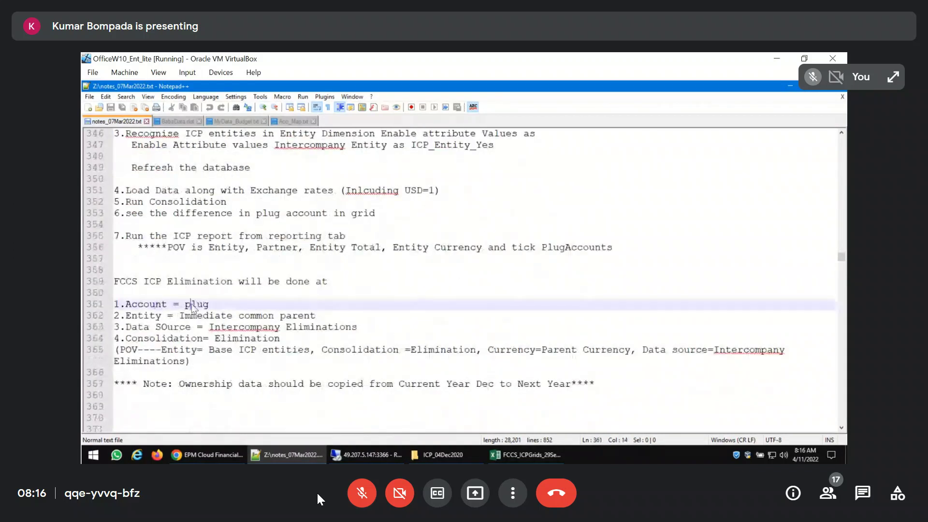
pyautogui.click(148, 316)
pyautogui.moveTo(335, 318); pyautogui.dragTo(86, 306)
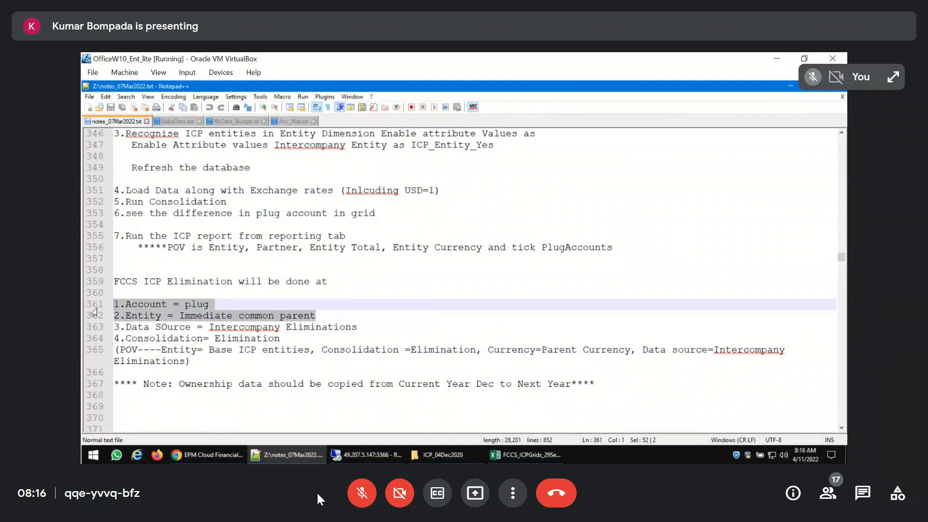
pyautogui.doubleClick(177, 330)
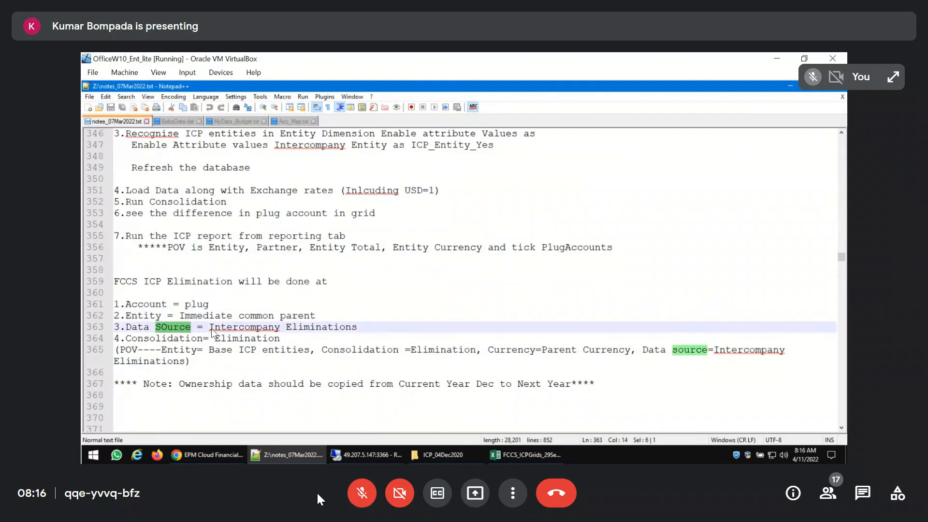
pyautogui.moveTo(210, 329); pyautogui.dragTo(356, 331)
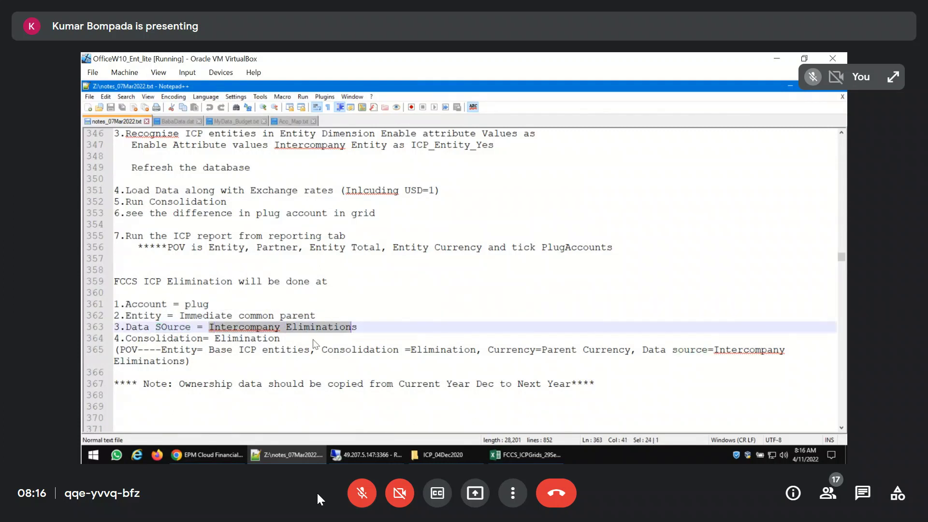
pyautogui.doubleClick(228, 339)
pyautogui.click(363, 306)
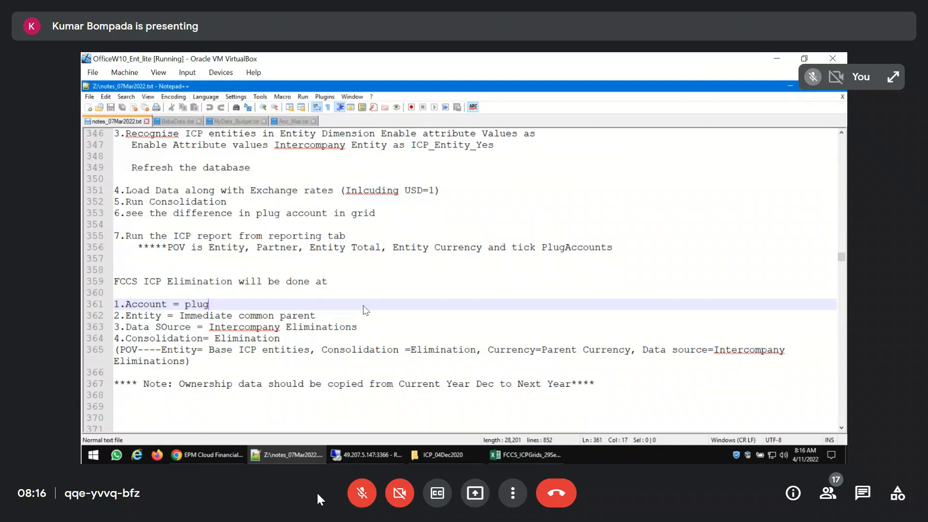
pyautogui.click(174, 355)
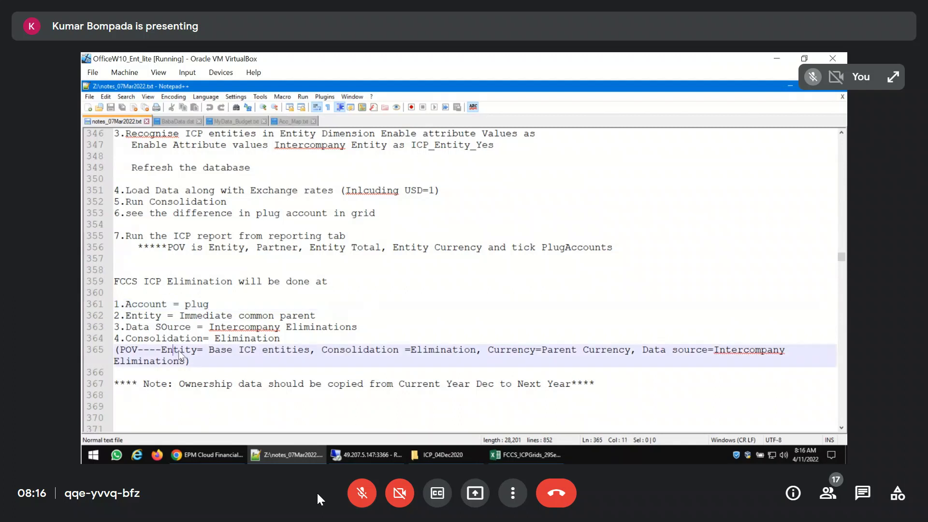
pyautogui.click(256, 355)
pyautogui.moveTo(205, 365); pyautogui.dragTo(83, 348)
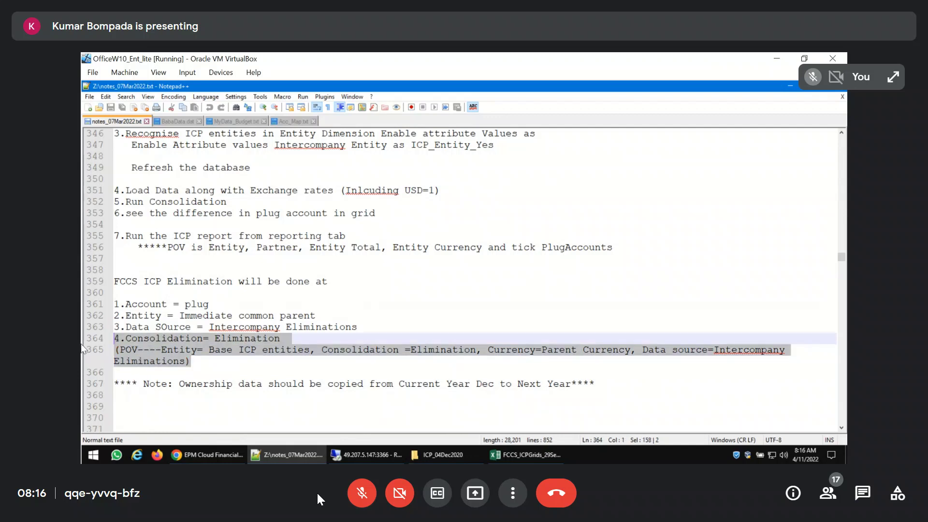
pyautogui.click(425, 292)
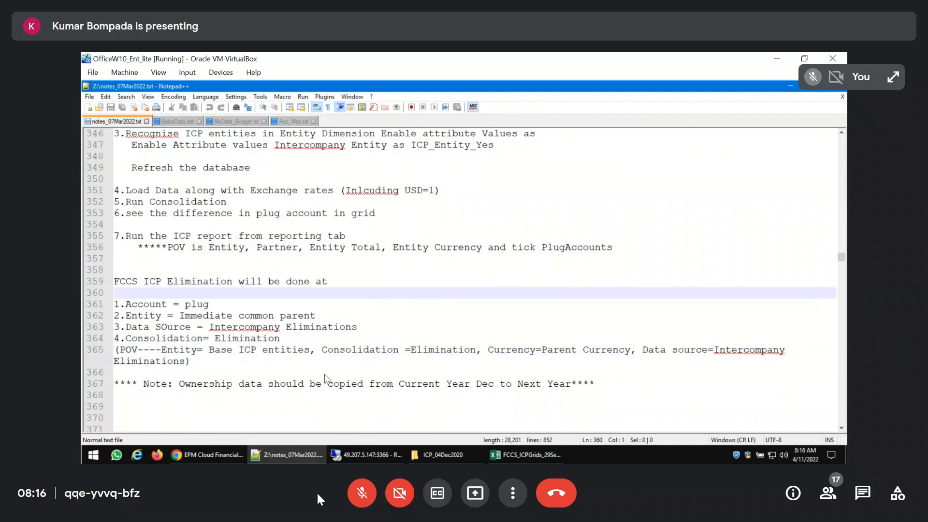
# Switch to EPM Cloud Financial Consolidation and Close in Chrome and start a new intercompany report
pyautogui.click(221, 454)
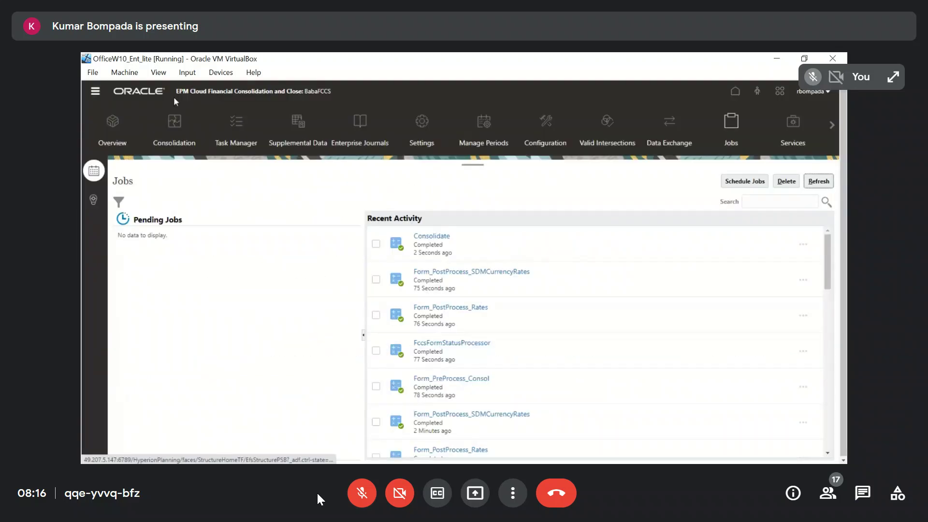
pyautogui.click(138, 93)
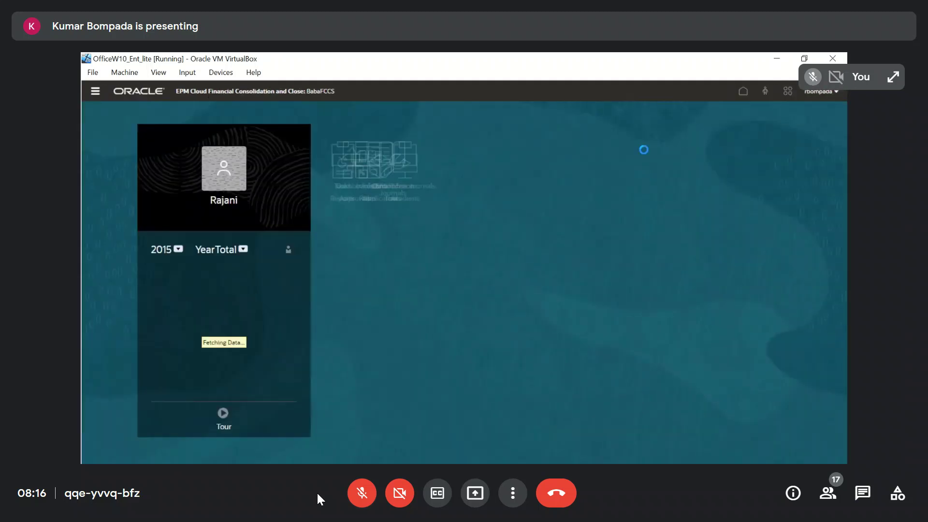
pyautogui.click(382, 271)
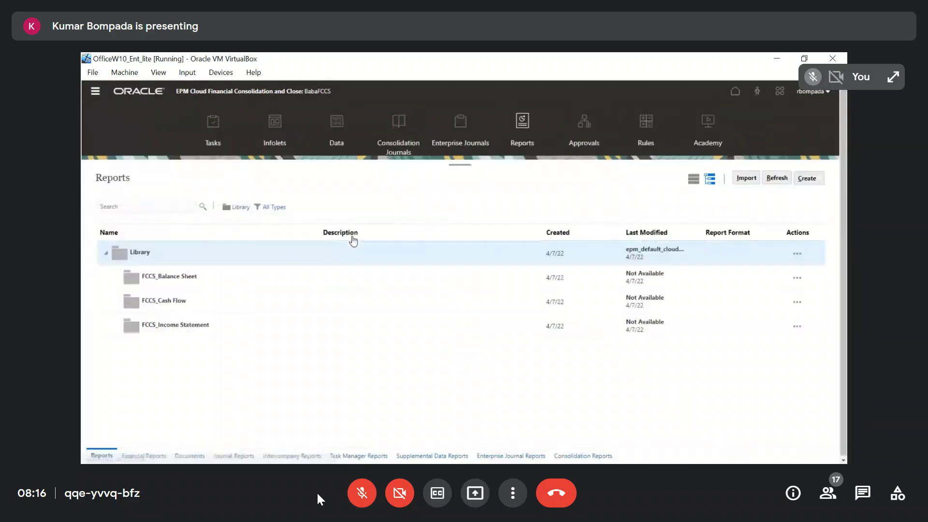
pyautogui.click(292, 455)
pyautogui.click(735, 198)
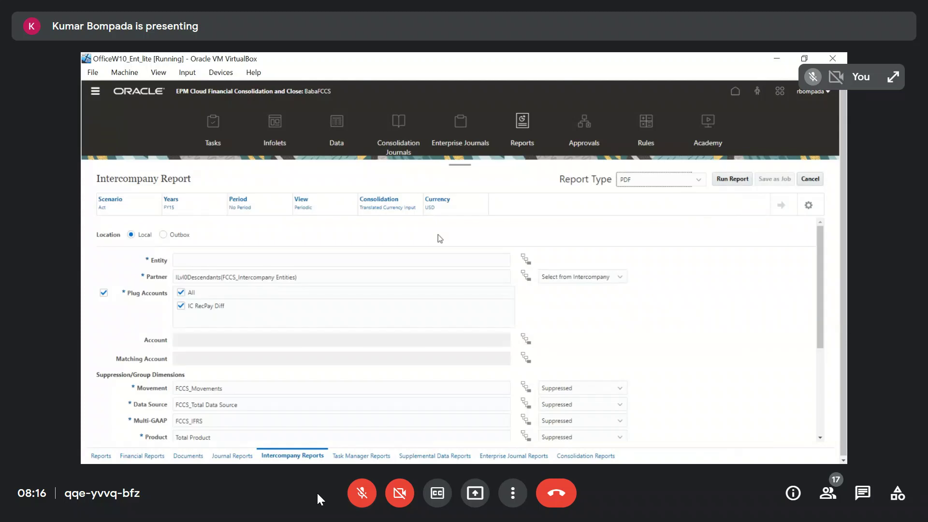
# Set the report's entity to India and check the partner, plug account, suppression and display settings
pyautogui.click(247, 266)
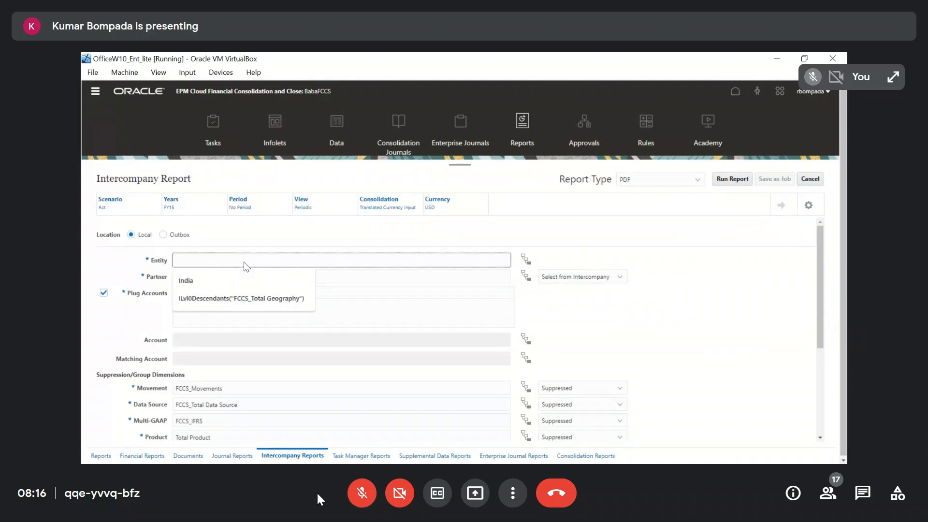
pyautogui.click(241, 279)
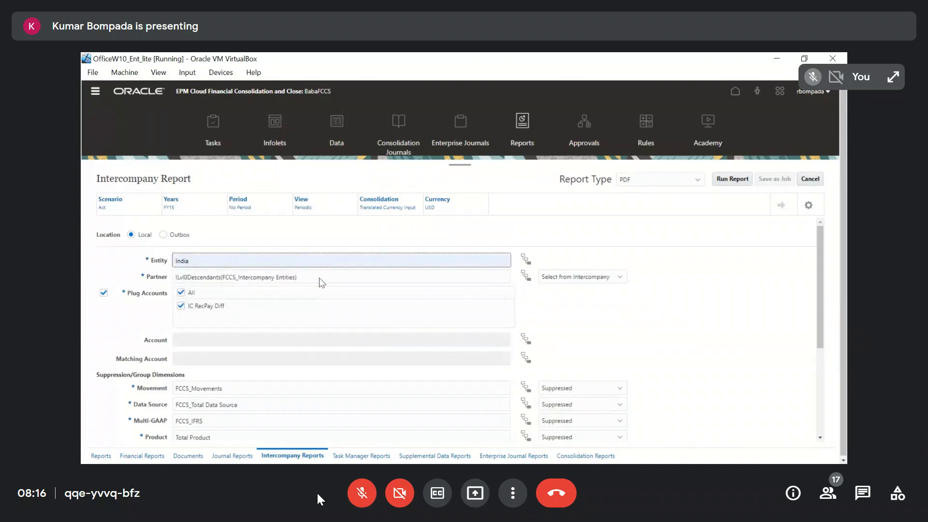
pyautogui.click(702, 316)
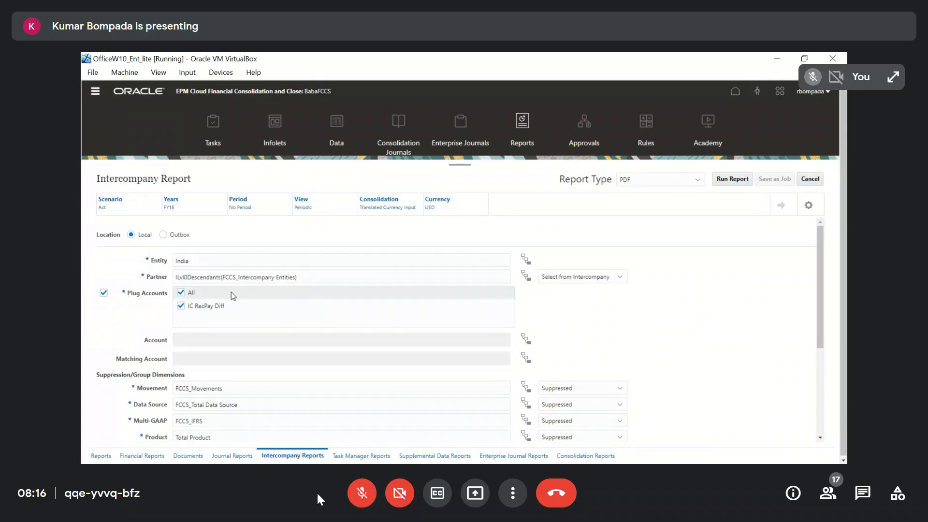
pyautogui.scroll(-3, 231, 292)
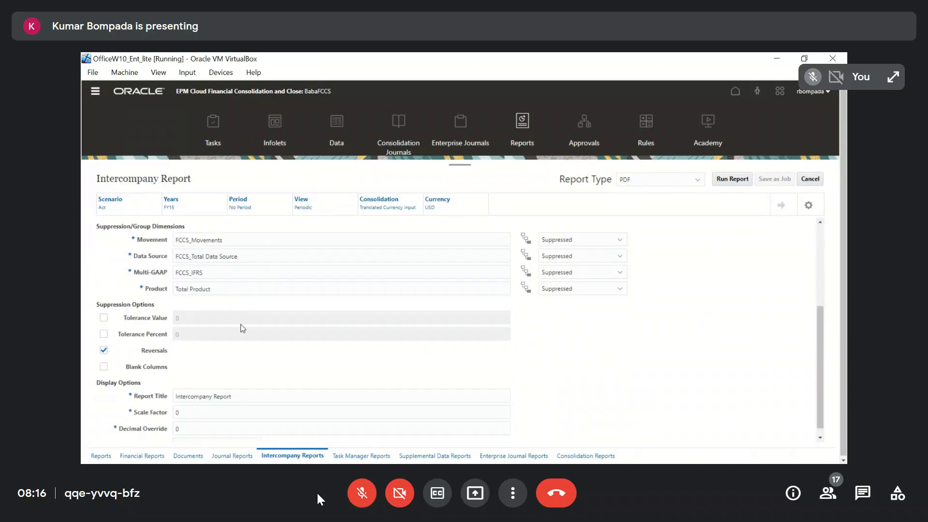
pyautogui.scroll(-1, 309, 326)
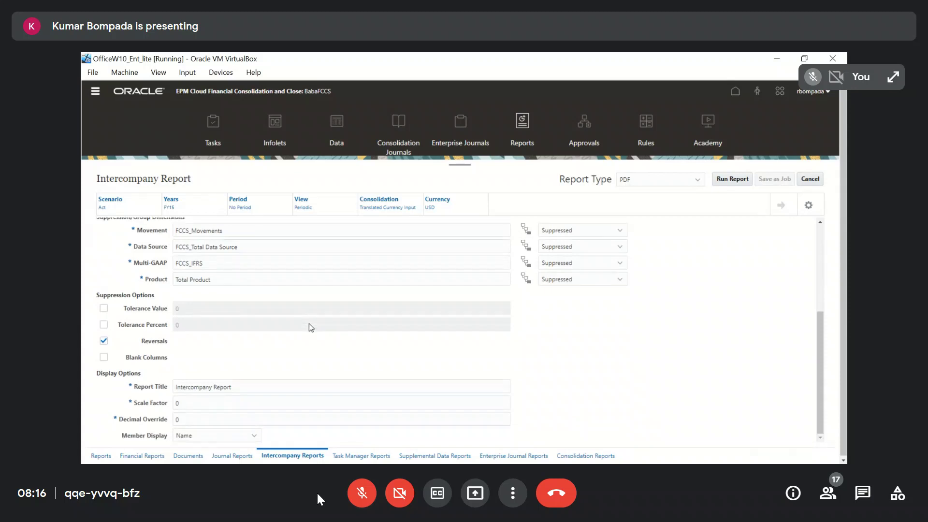
pyautogui.scroll(3, 311, 328)
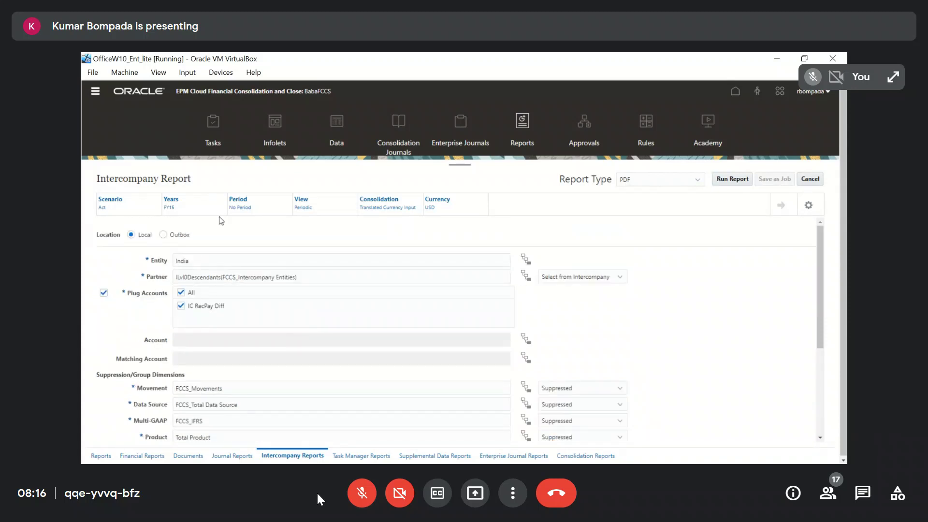
# Set the intercompany report's period to Feb under YearTotal Q1 and apply the point of view
pyautogui.click(241, 209)
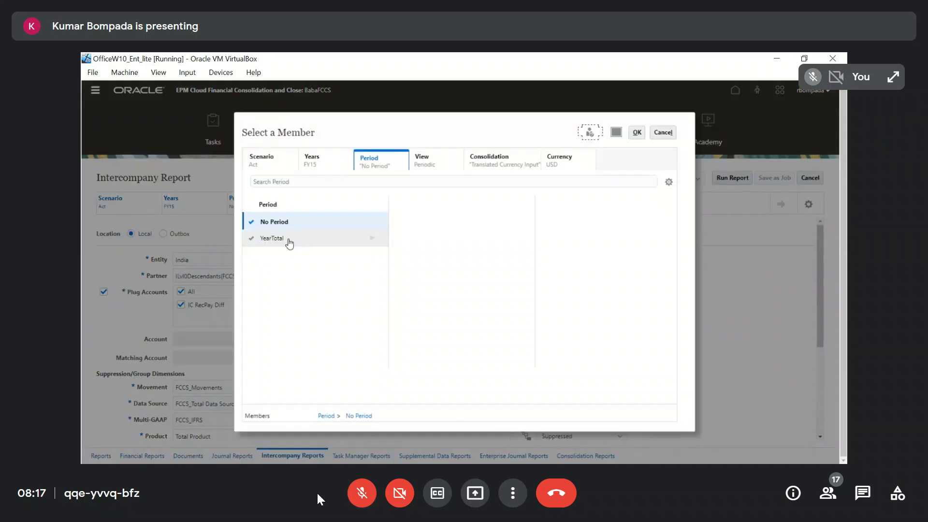
pyautogui.click(370, 239)
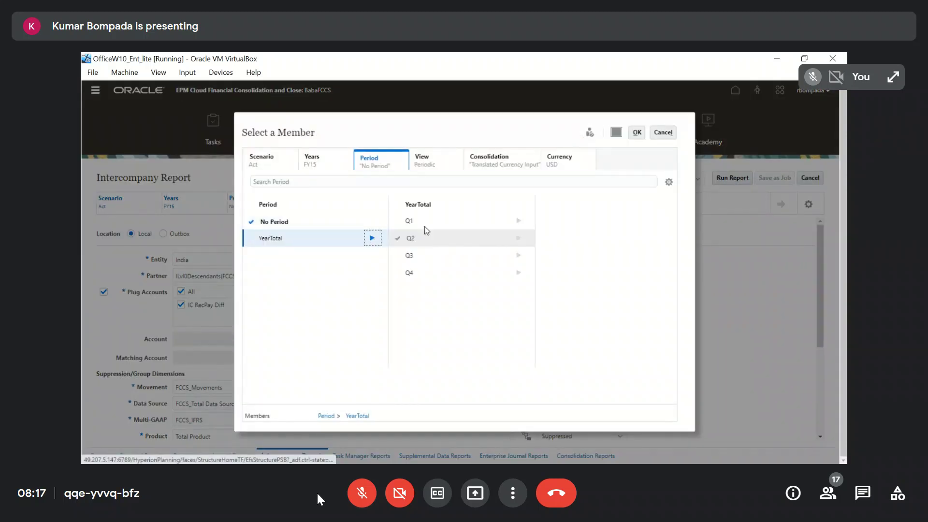
pyautogui.click(554, 221)
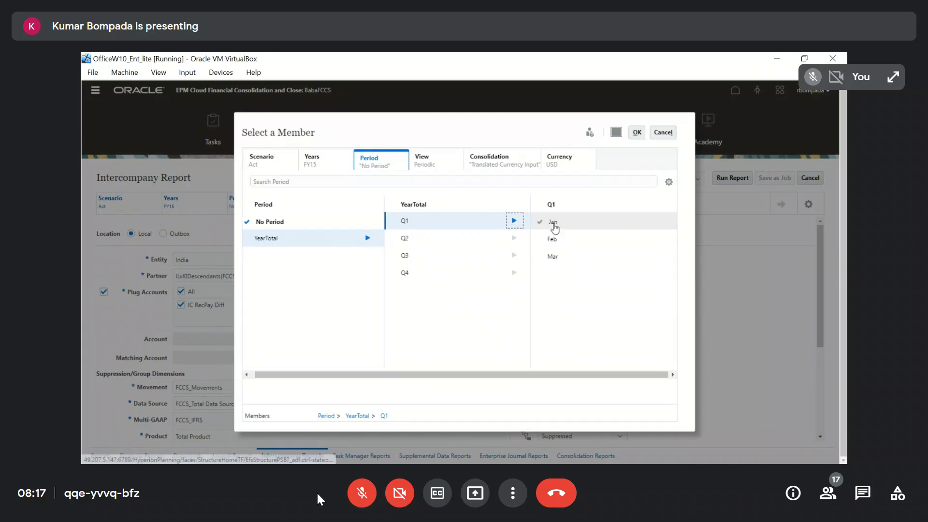
pyautogui.click(637, 133)
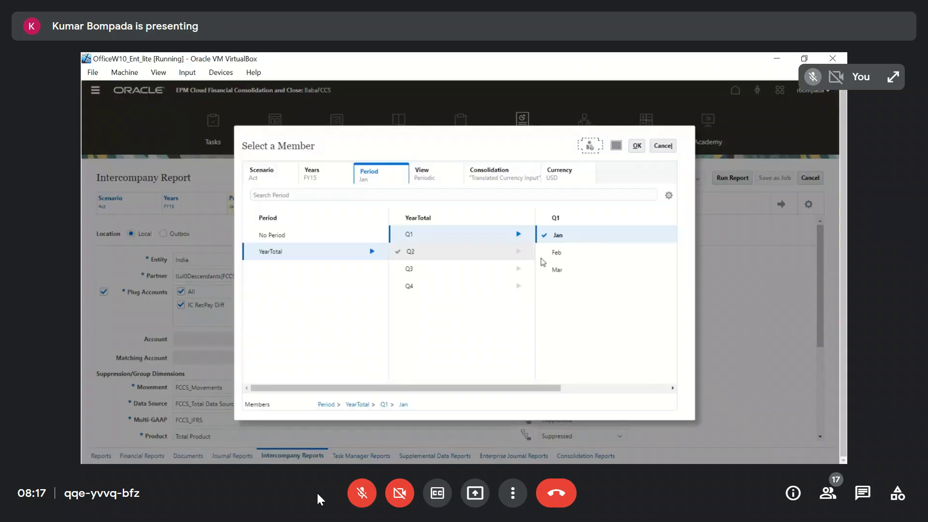
pyautogui.click(546, 253)
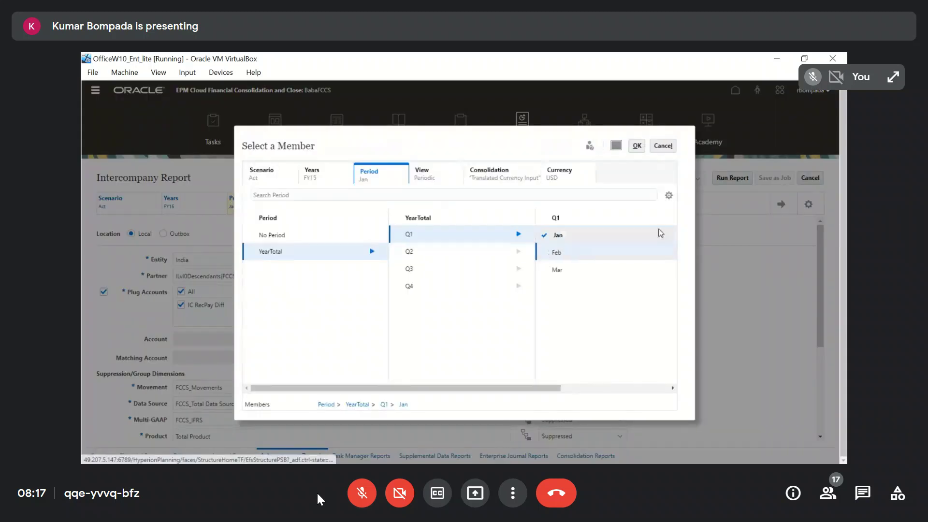
pyautogui.click(637, 145)
pyautogui.click(781, 204)
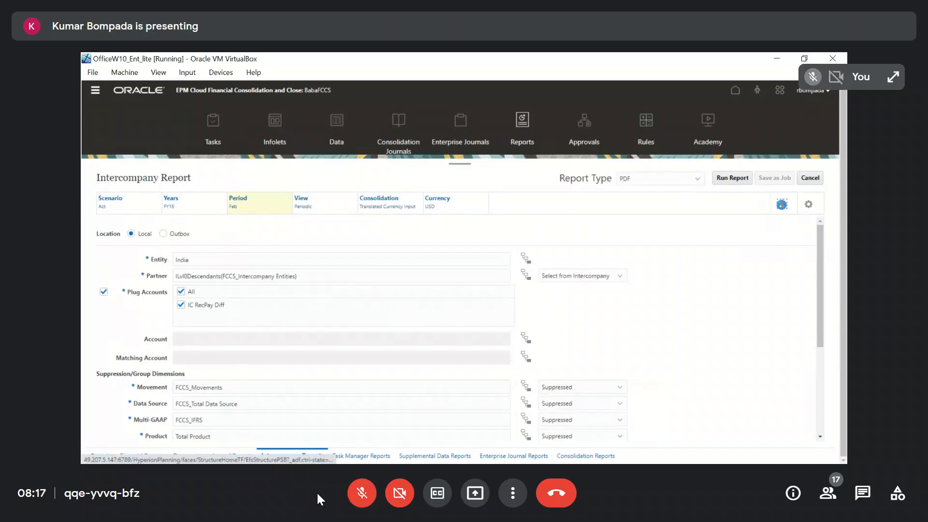
# Run the intercompany report as PDF, open the output and inspect its payables, receivables, variance and total columns
pyautogui.click(730, 179)
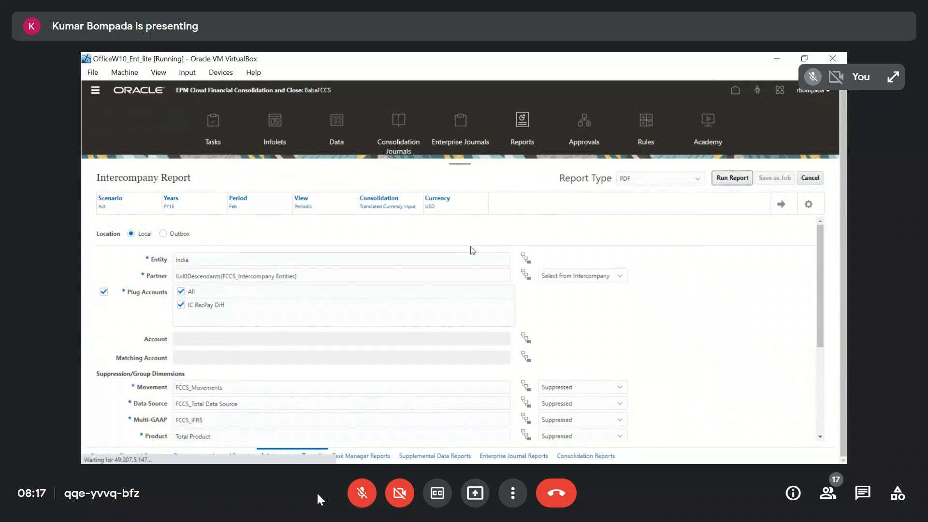
pyautogui.click(156, 452)
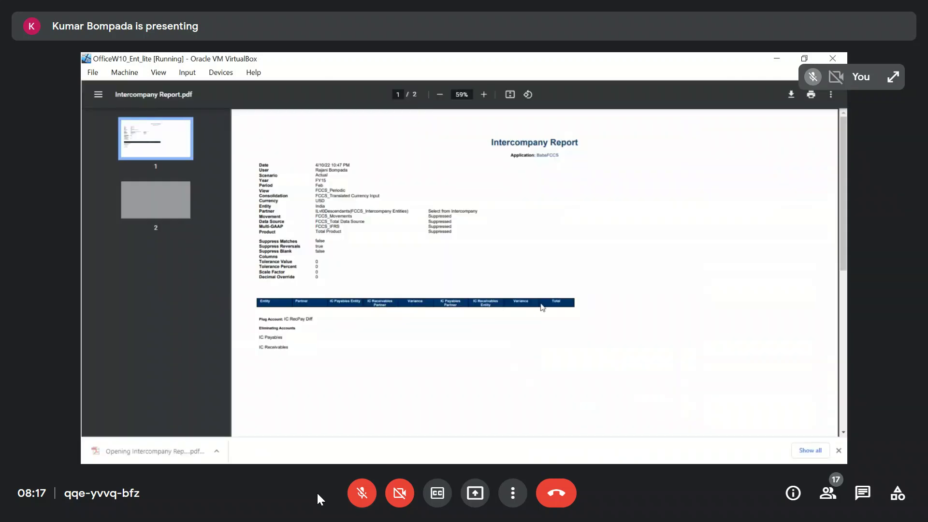
pyautogui.keyDown('ctrl'); pyautogui.scroll(5, 541, 305); pyautogui.keyUp('ctrl')
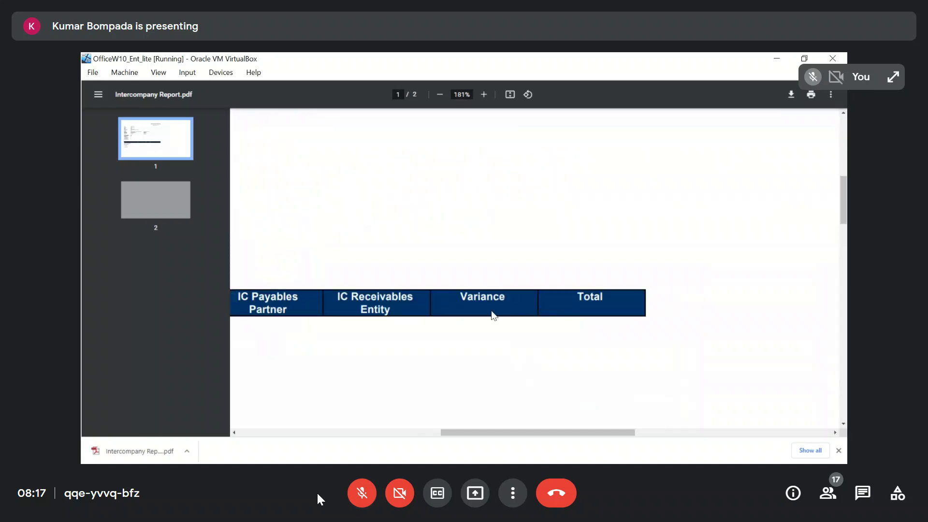
pyautogui.keyDown('ctrl'); pyautogui.scroll(-5, 493, 316); pyautogui.keyUp('ctrl')
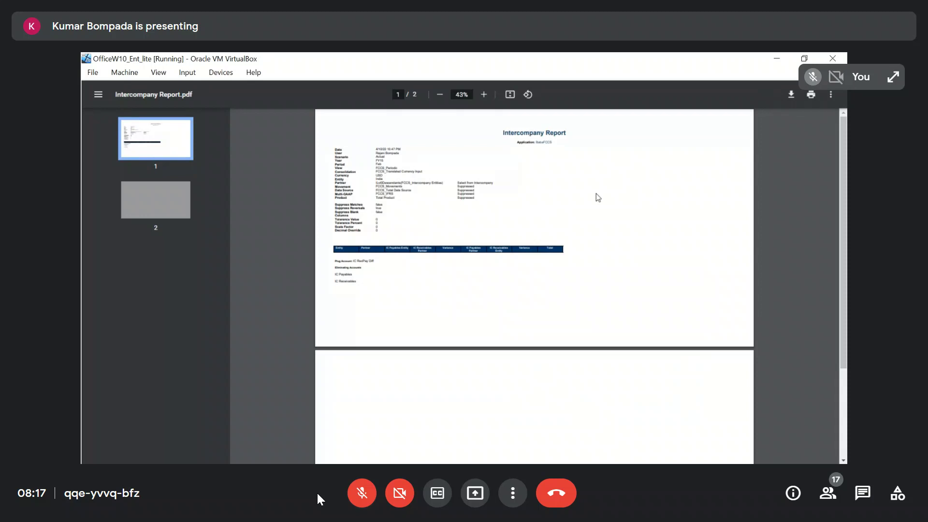
pyautogui.hotkey('alt', 'space')
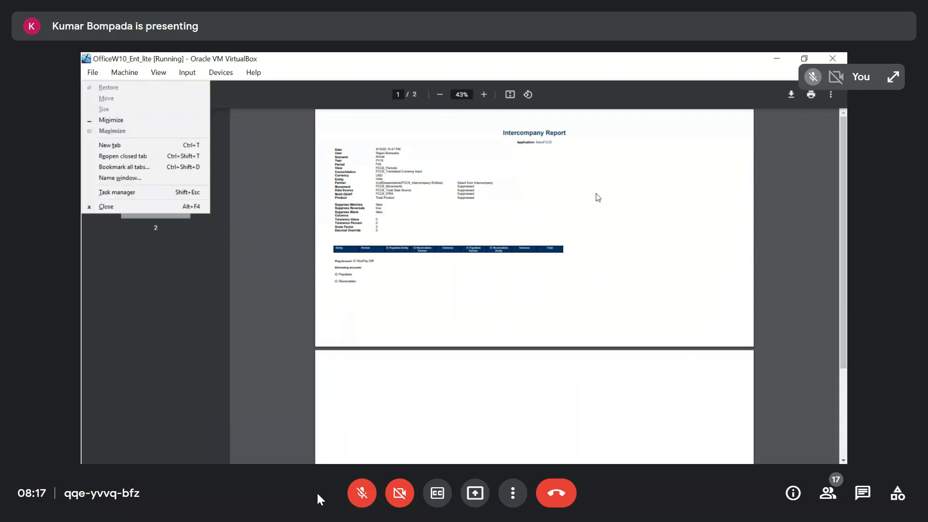
# Close the PDF output, check the Excel grid's members and set the intercompany report's Movement to Changes in Cash
pyautogui.press('Escape')
pyautogui.hotkey('ctrl', 'w')
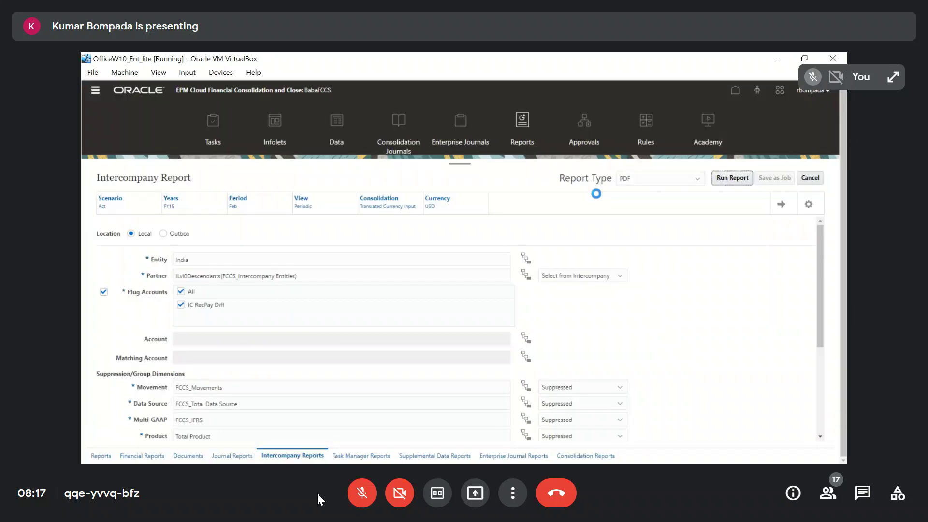
pyautogui.scroll(-1, 427, 340)
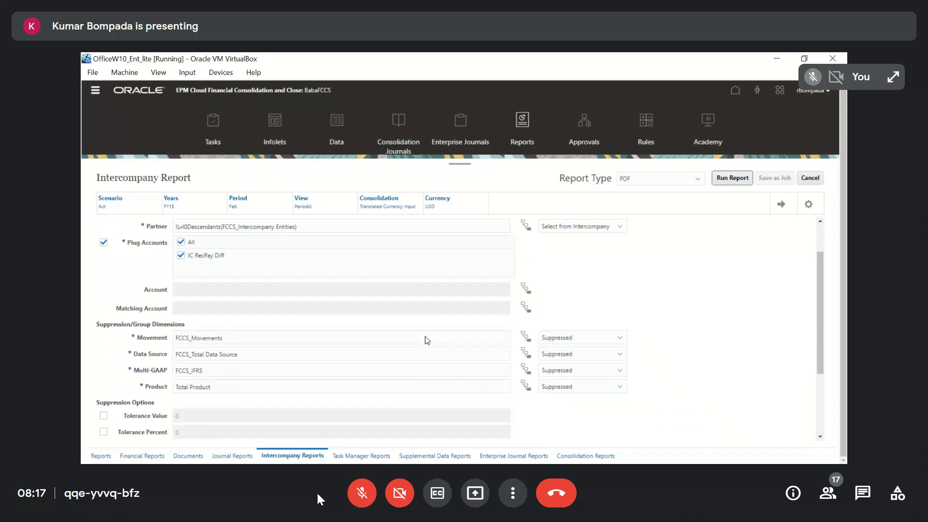
pyautogui.scroll(-1, 427, 340)
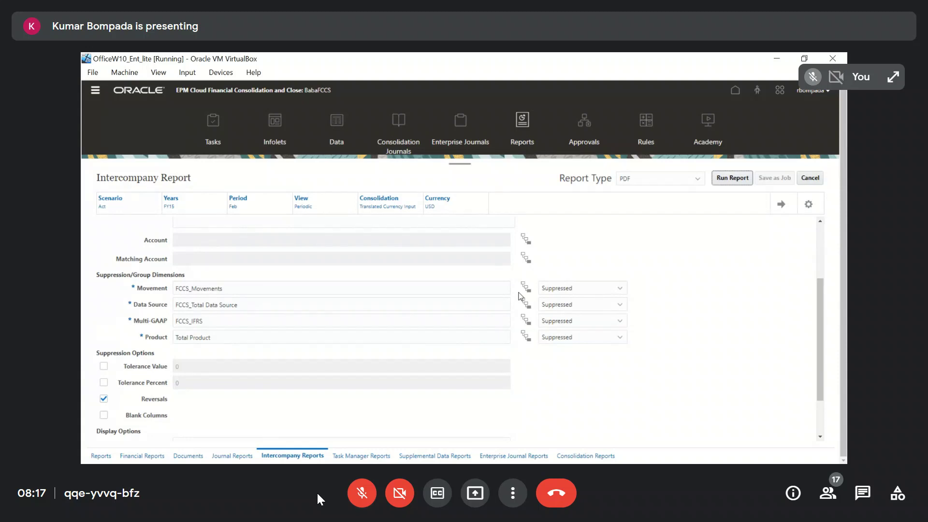
pyautogui.hotkey('alt', 'Tab')
pyautogui.press('Tab')
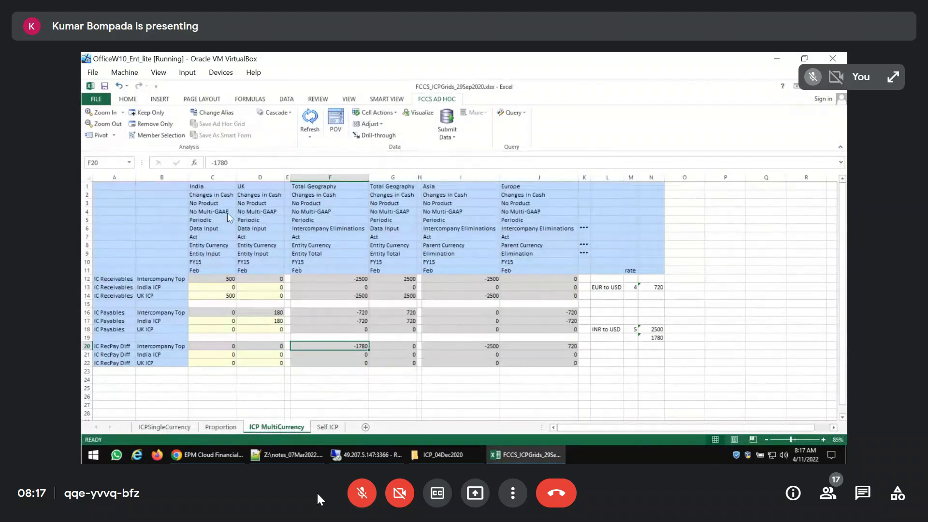
pyautogui.hotkey('alt', 'Tab')
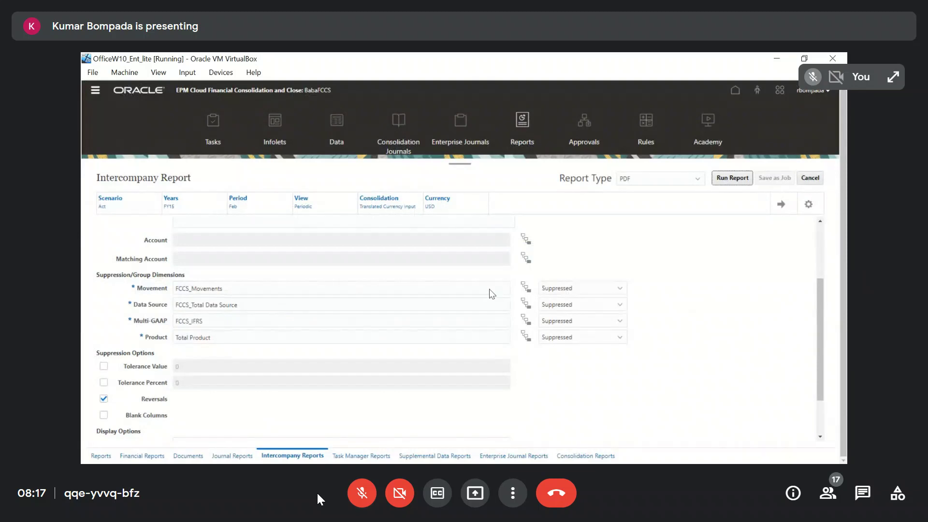
pyautogui.moveTo(492, 293); pyautogui.dragTo(167, 292)
pyautogui.write('Chan')
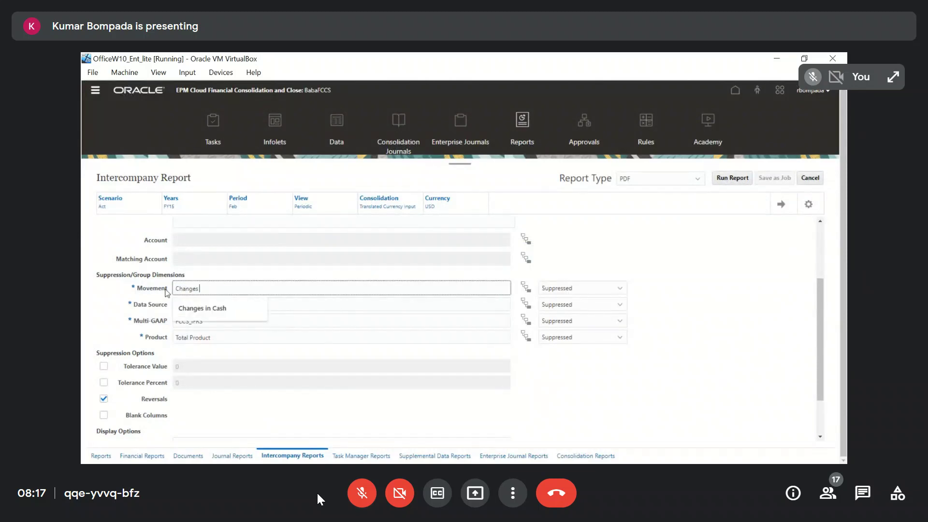
pyautogui.write('ges')
pyautogui.press('Tab')
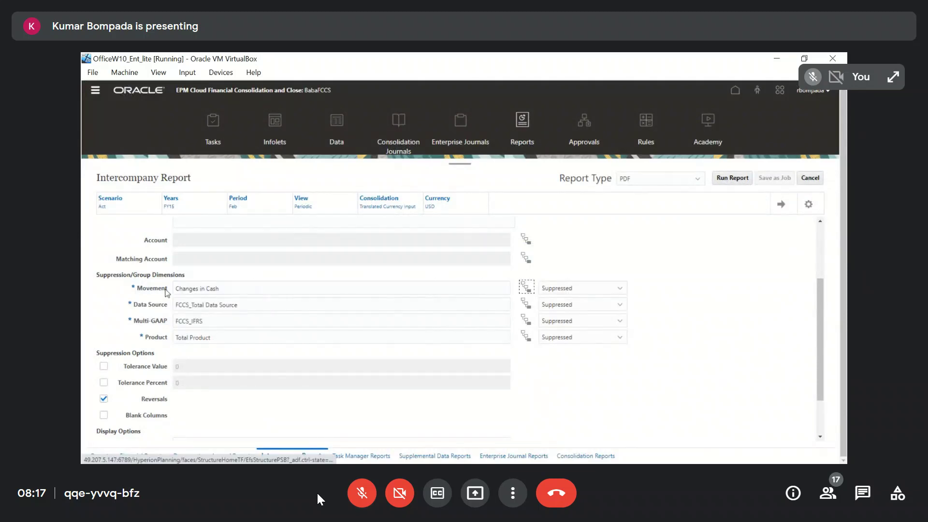
# Set the intercompany report's Data Source to Data Input, checking the member against the ICP MultiCurrency grid in Excel
pyautogui.moveTo(280, 306); pyautogui.dragTo(136, 307)
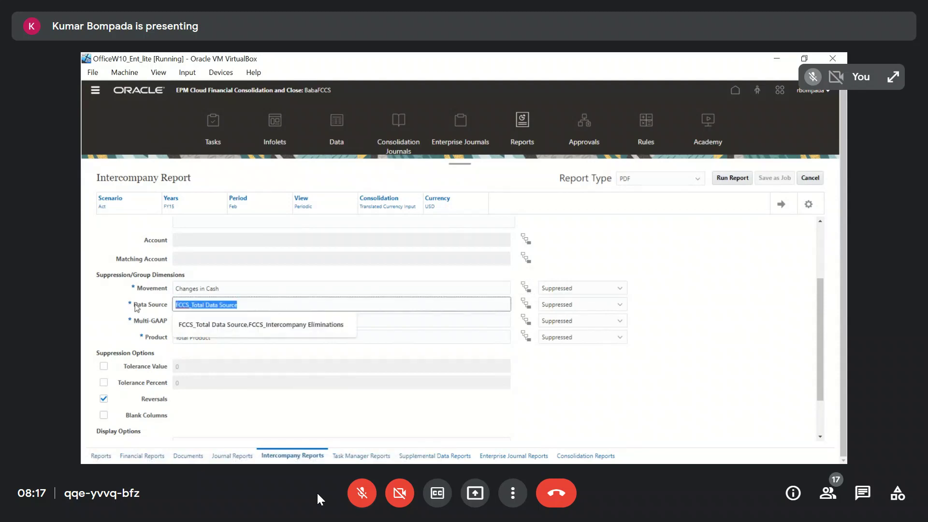
pyautogui.hotkey('alt', 'Tab')
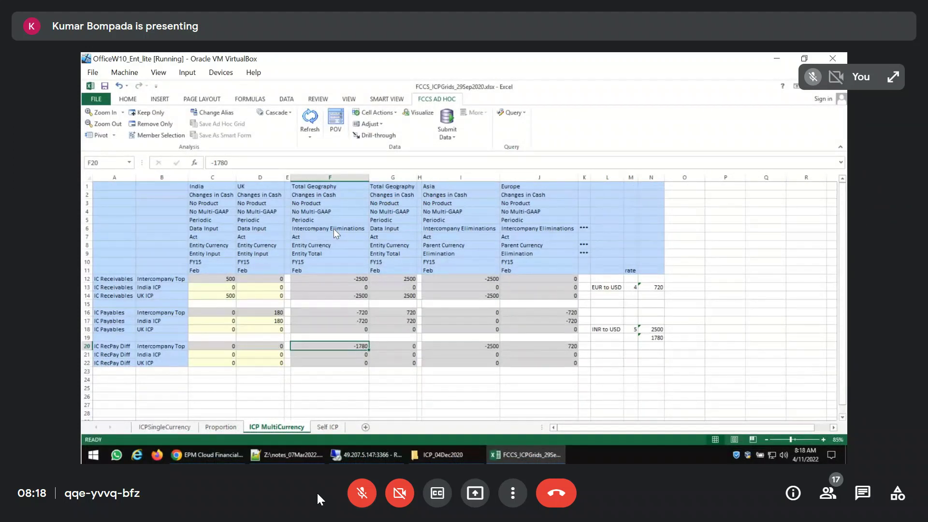
pyautogui.hotkey('alt', 'Tab')
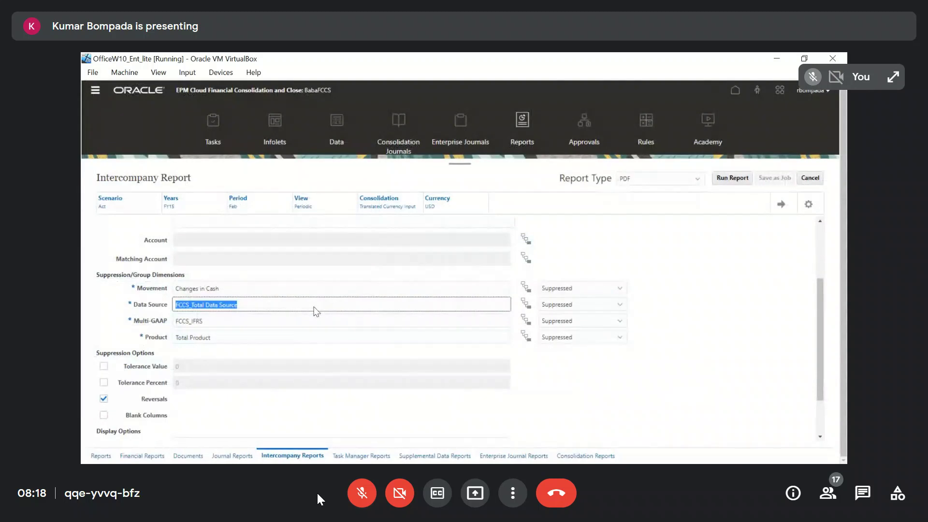
pyautogui.write('Data Inp')
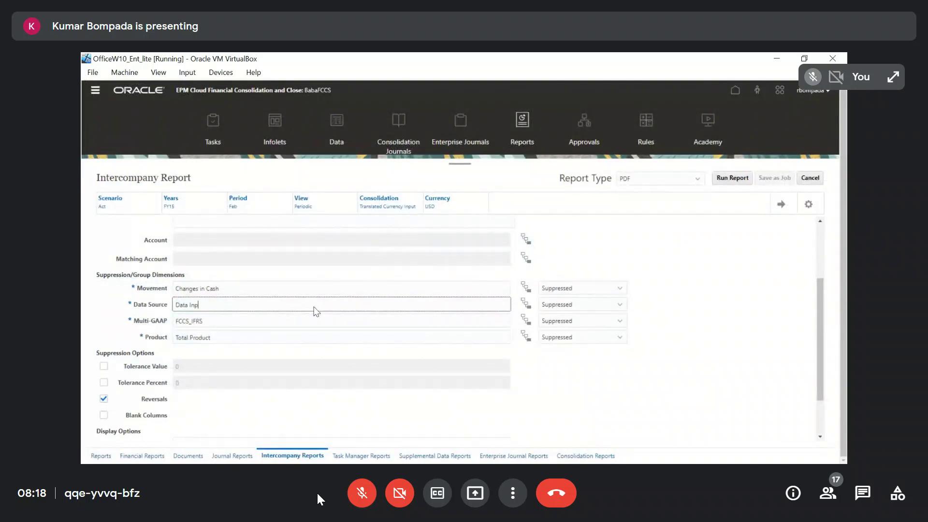
pyautogui.press('Tab')
pyautogui.press('Tab')
pyautogui.press('Tab')
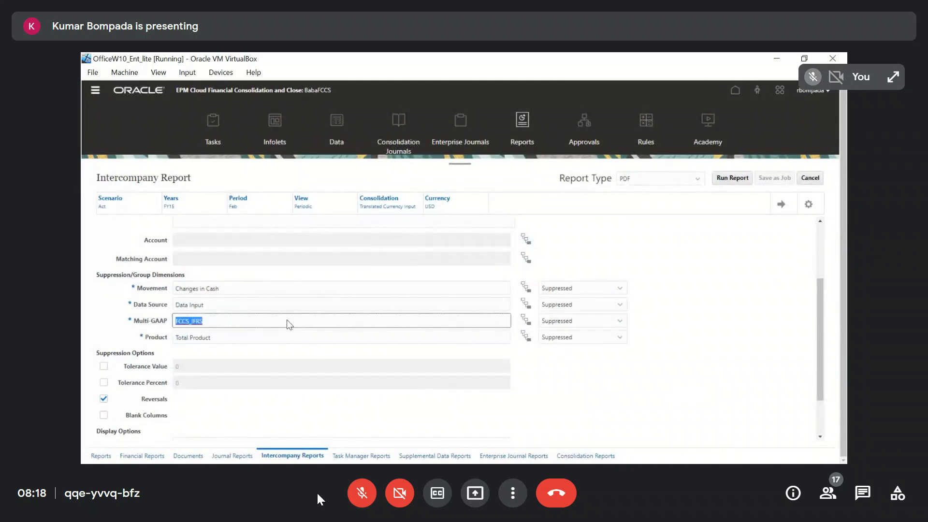
# Set the report's Multi-GAAP dimension to No Multi-GAAP and its Product dimension to No Product
pyautogui.write('L')
pyautogui.press('BackSpace')
pyautogui.hotkey('alt', 'Tab')
pyautogui.hotkey('alt', 'Tab')
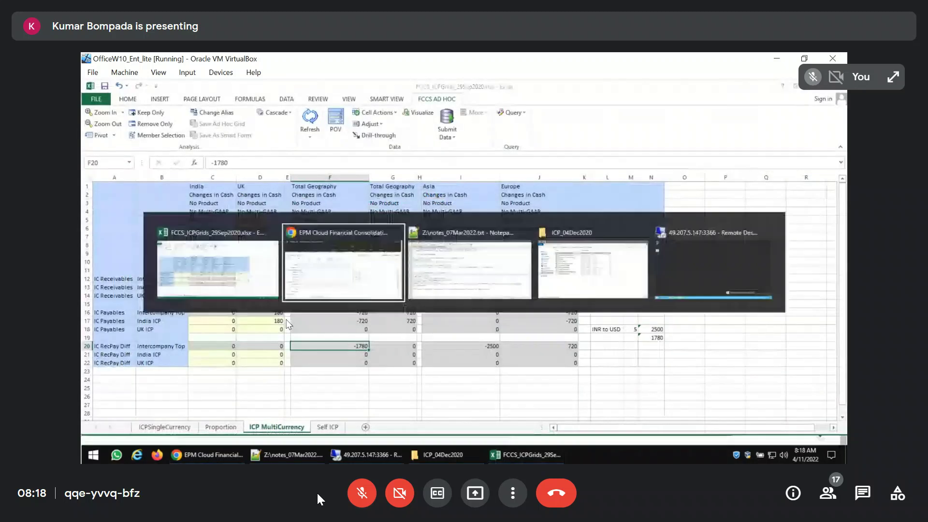
pyautogui.write('No M')
pyautogui.press('Down')
pyautogui.press('Tab')
pyautogui.press('Tab')
pyautogui.press('Tab')
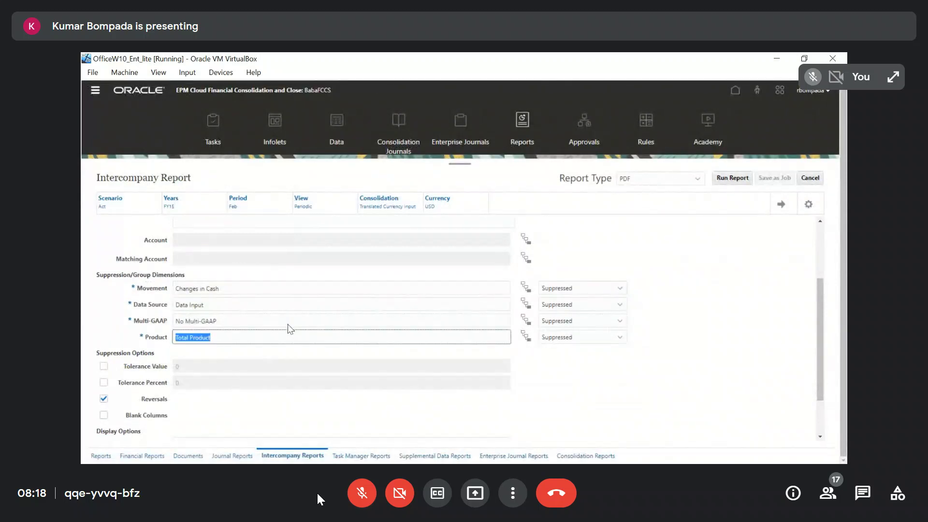
pyautogui.write('No')
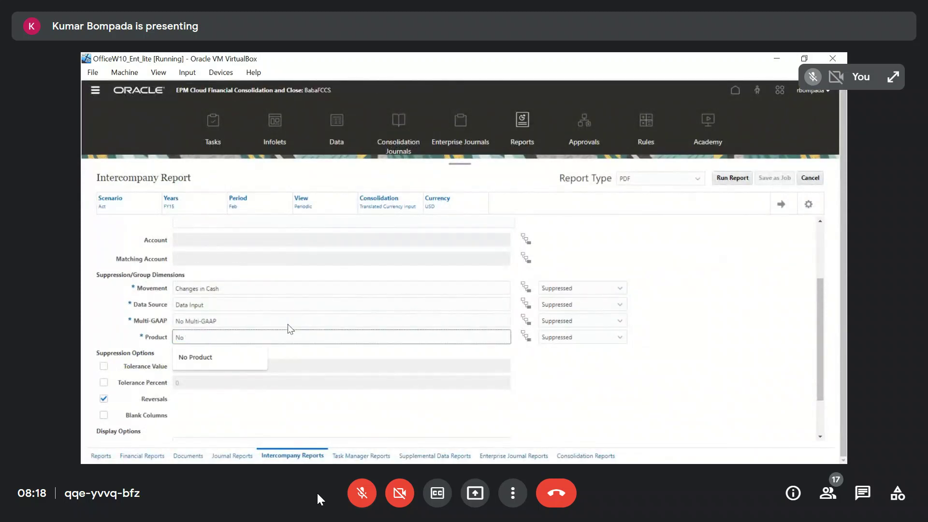
pyautogui.press('Down')
pyautogui.press('Tab')
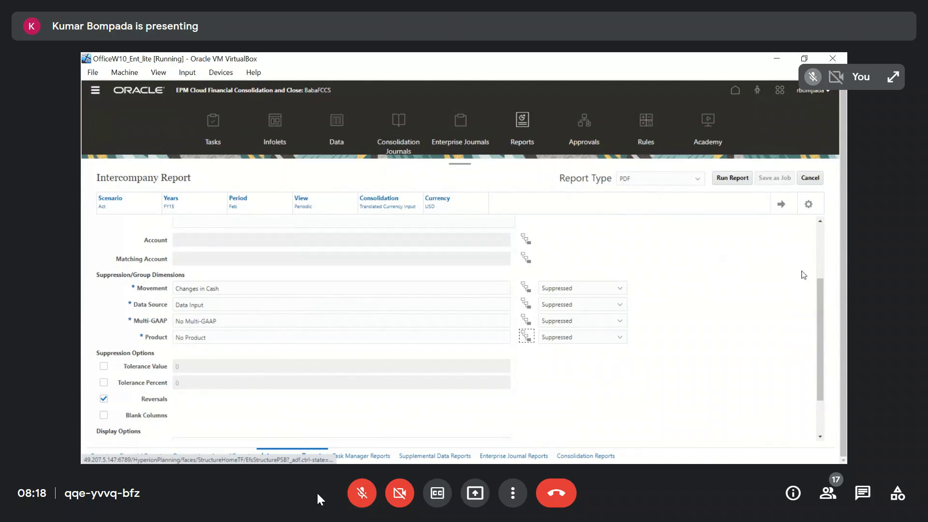
# Run the intercompany report as PDF, open the output to inspect its plug account section, and close it
pyautogui.scroll(2, 478, 345)
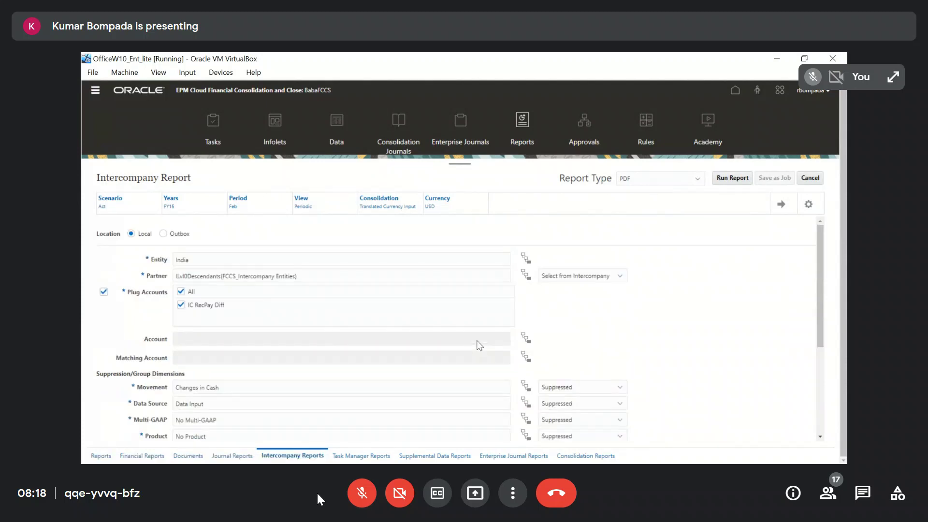
pyautogui.click(732, 178)
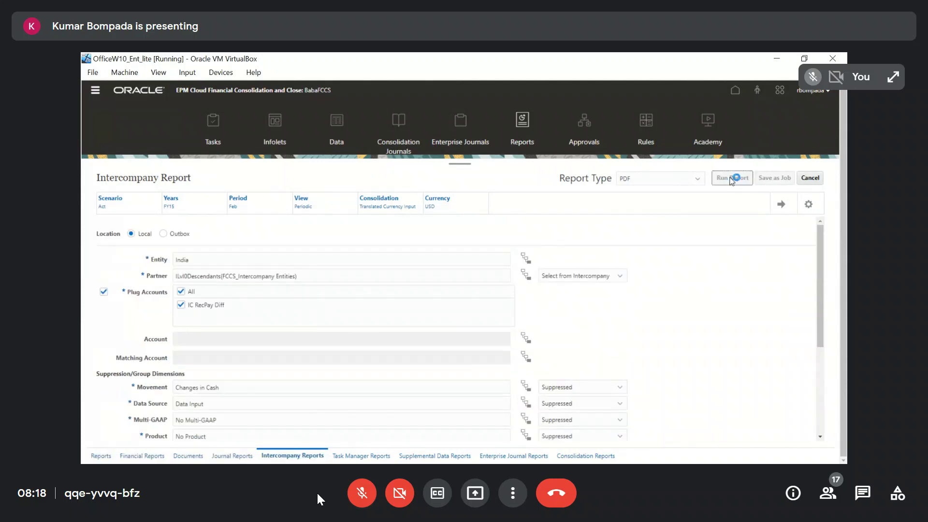
pyautogui.click(142, 455)
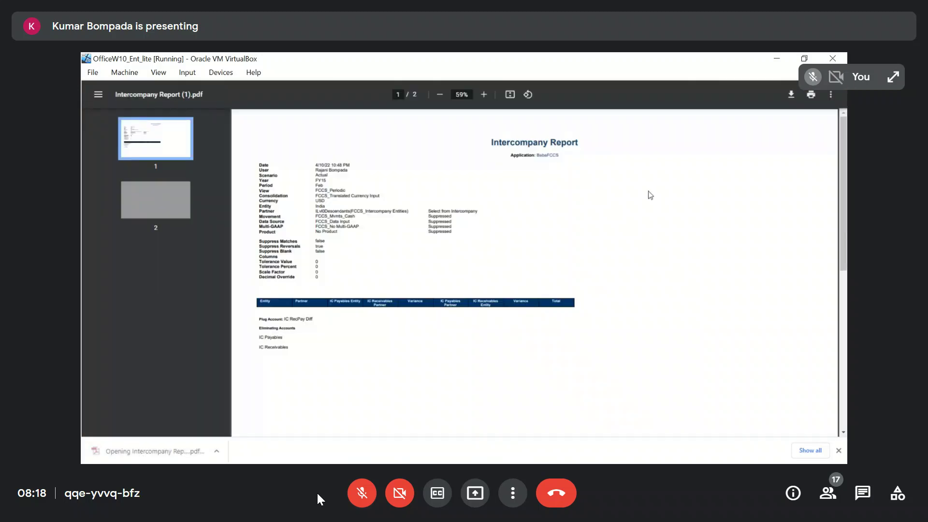
pyautogui.press('F11')
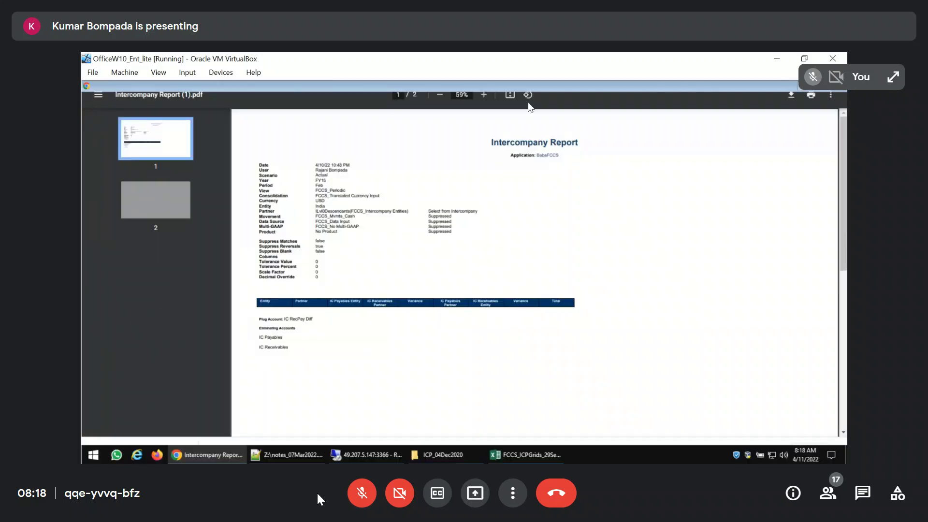
pyautogui.click(432, 88)
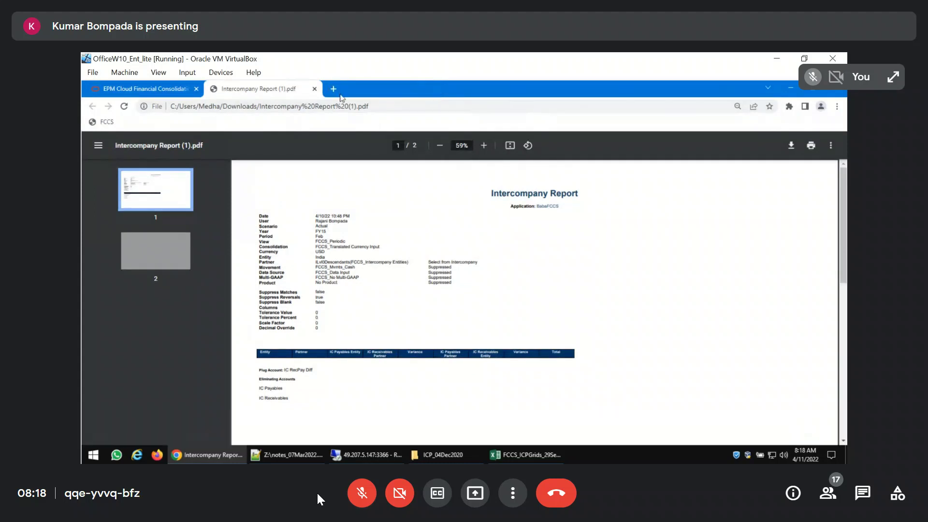
pyautogui.click(314, 89)
pyautogui.press('F11')
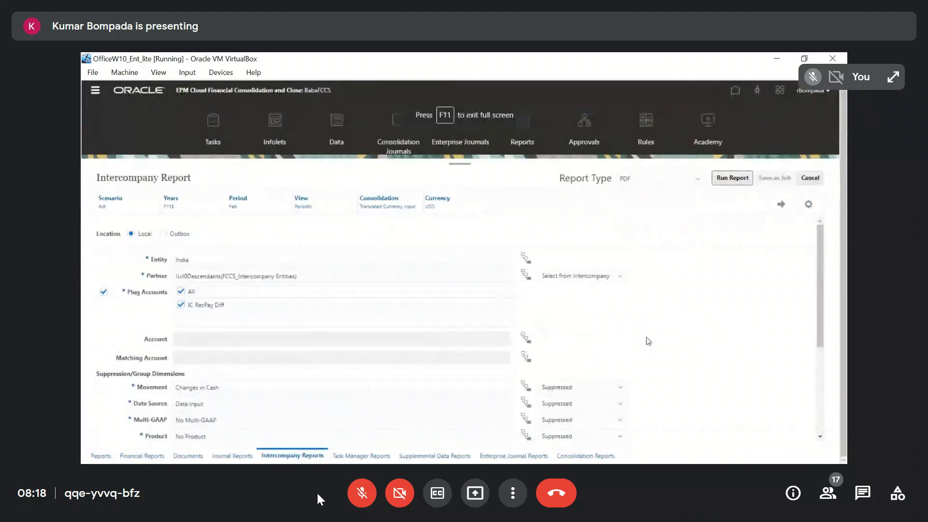
# Switch to the Notepad++ notes and add the heading "For ICP Report POV" below the ownership data note
pyautogui.hotkey('alt', 'Tab')
pyautogui.press('Tab')
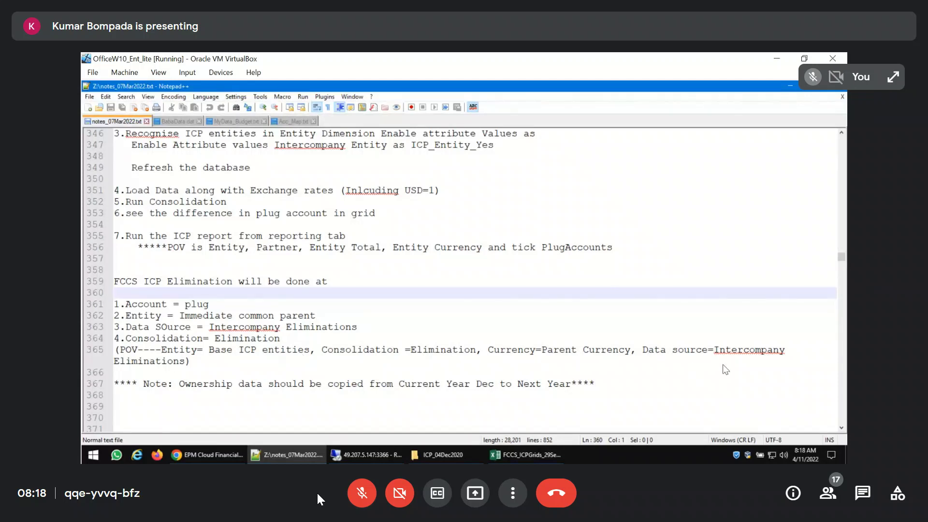
pyautogui.scroll(-4, 227, 390)
pyautogui.scroll(1, 227, 390)
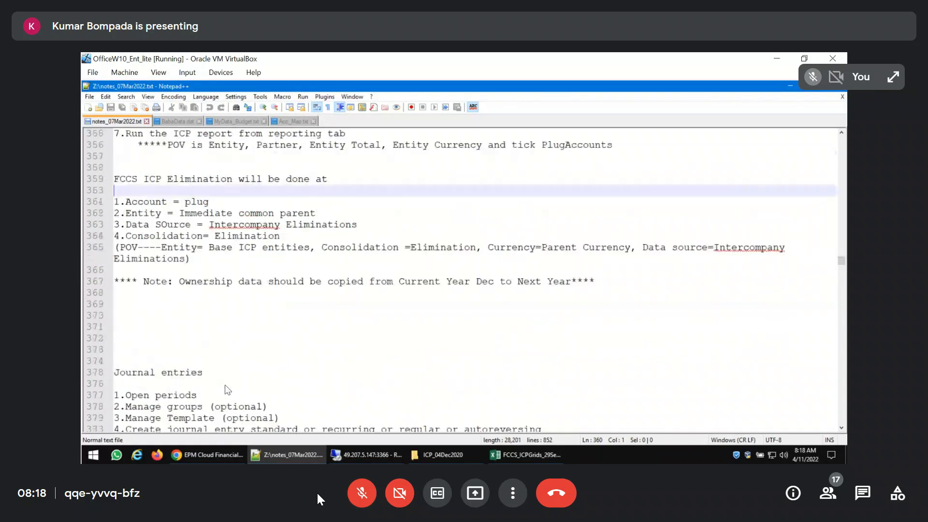
pyautogui.scroll(2, 227, 390)
pyautogui.click(184, 373)
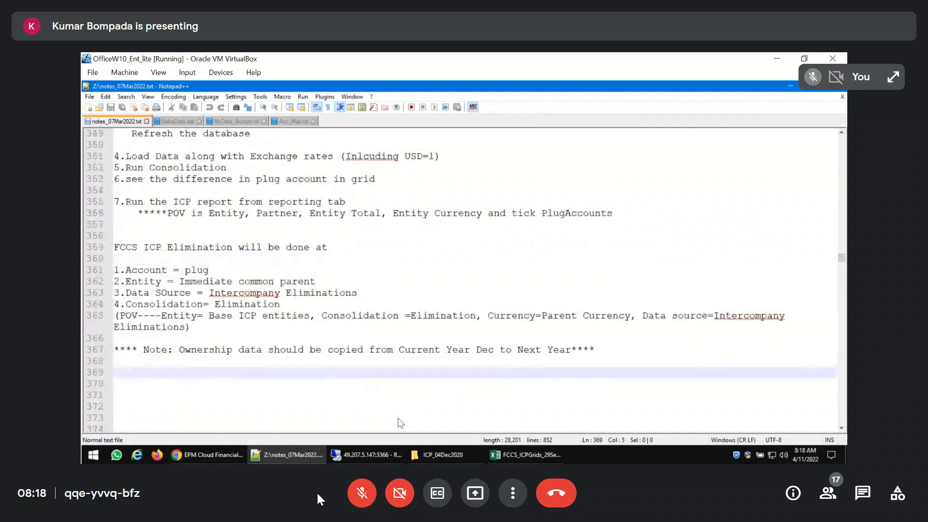
pyautogui.write('For ')
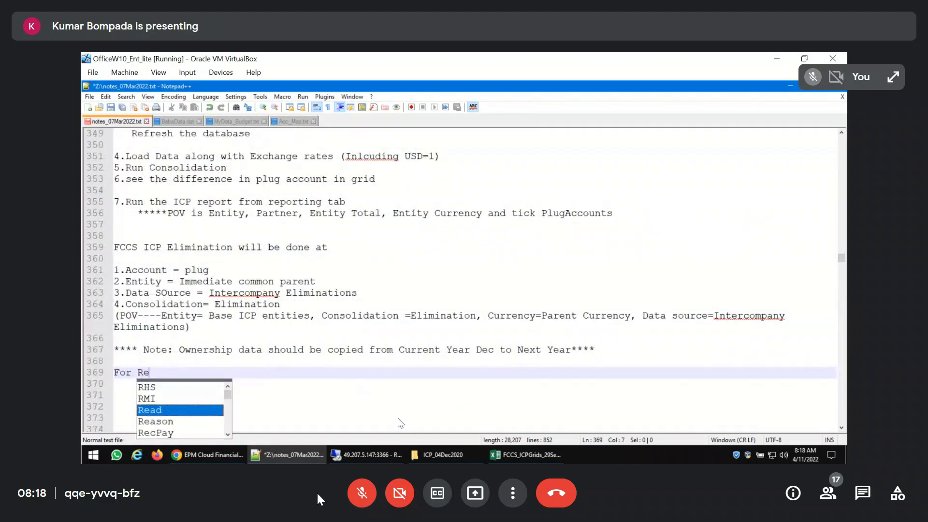
pyautogui.write('ICP Repor')
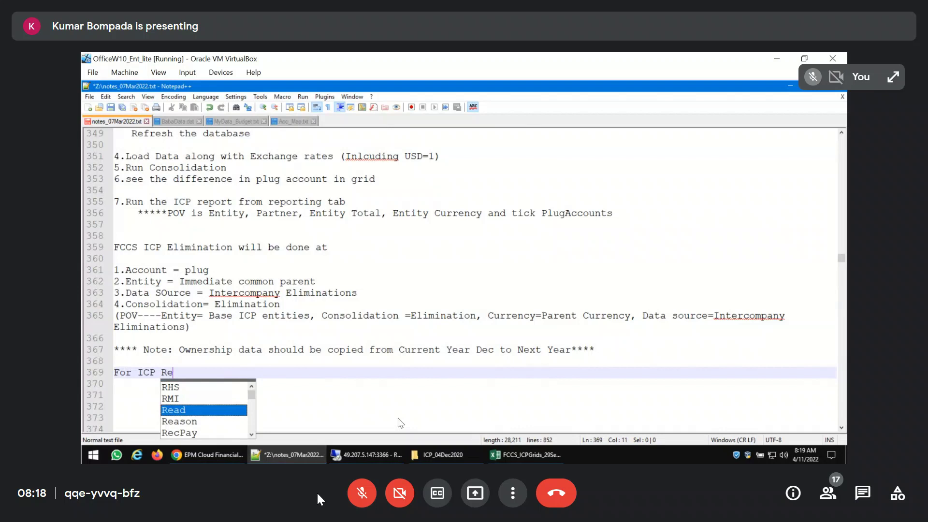
pyautogui.write('t POV')
pyautogui.press('Return')
pyautogui.press('Return')
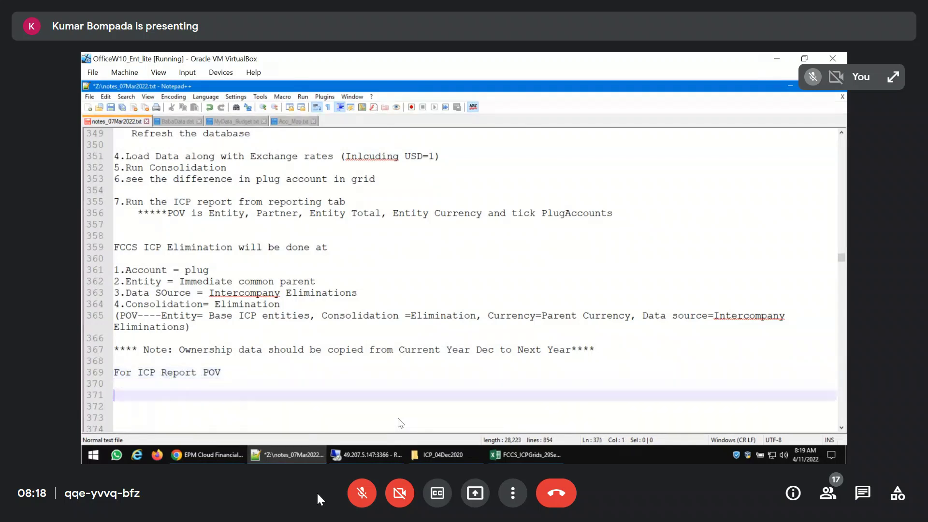
# Return to the intercompany report in Chrome and review its entity, partner, dimension and suppression settings
pyautogui.hotkey('alt', 'Tab')
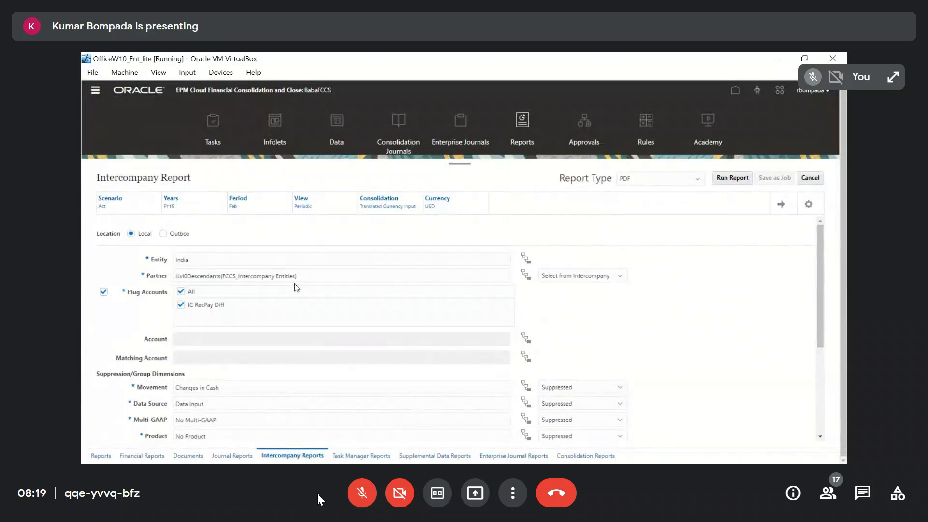
pyautogui.click(250, 261)
pyautogui.click(320, 276)
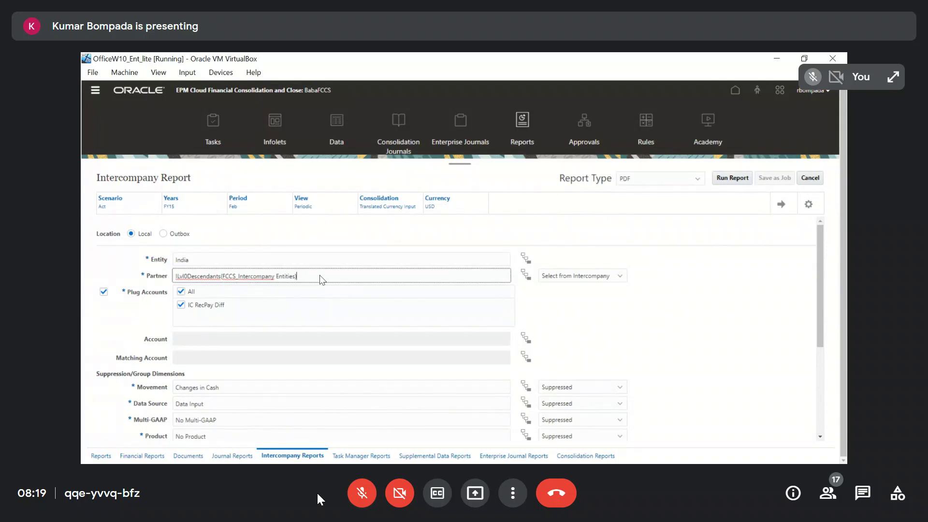
pyautogui.scroll(-3, 320, 276)
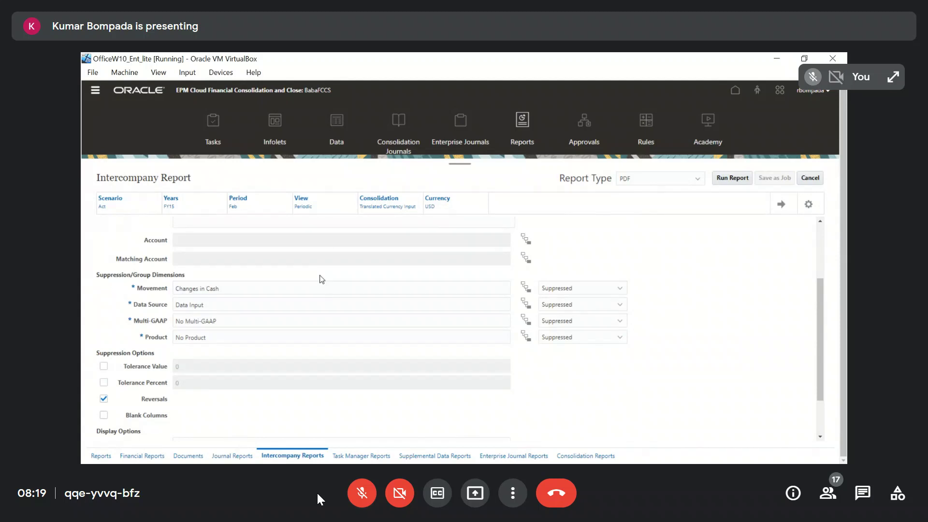
pyautogui.scroll(-1, 321, 280)
pyautogui.scroll(3, 319, 281)
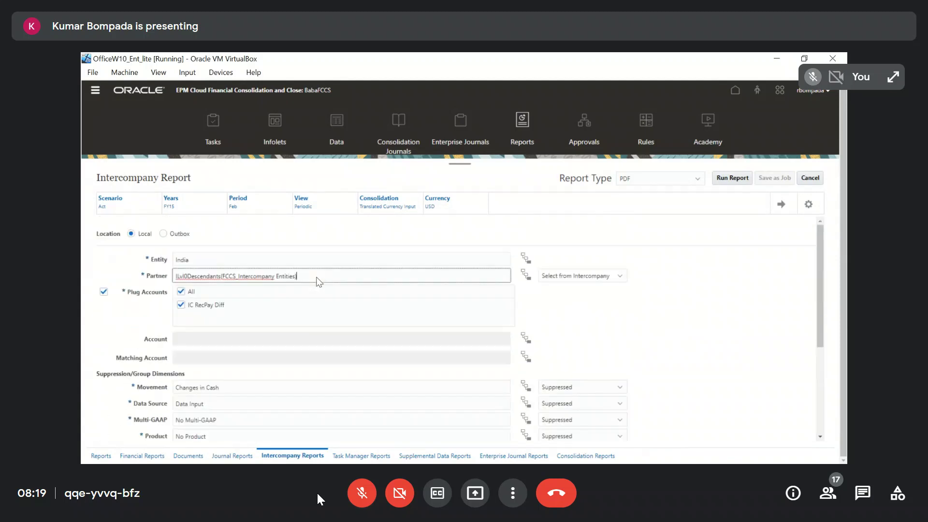
pyautogui.scroll(-2, 479, 331)
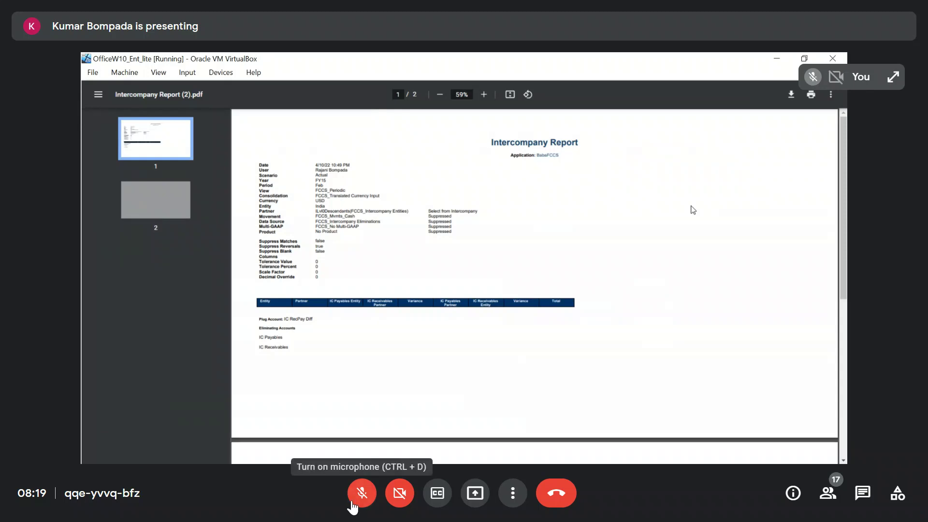
pyautogui.click(352, 507)
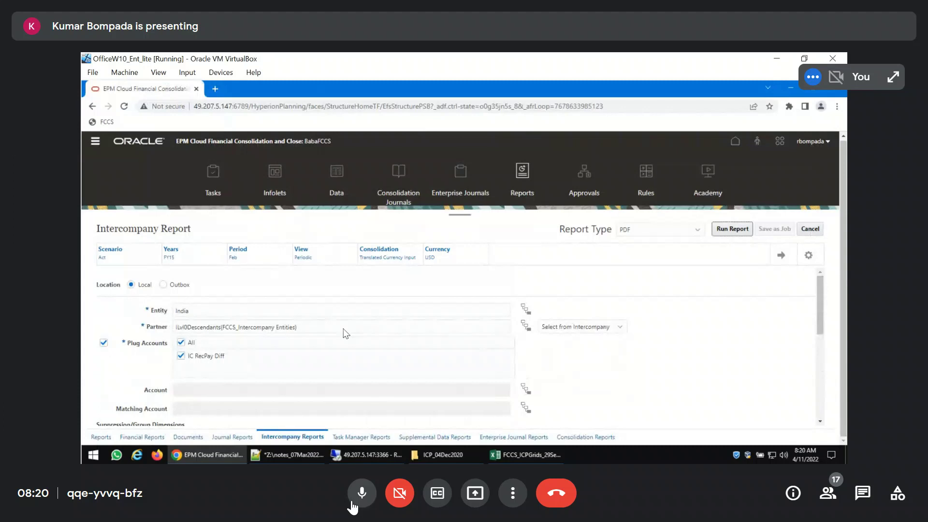
pyautogui.click(352, 507)
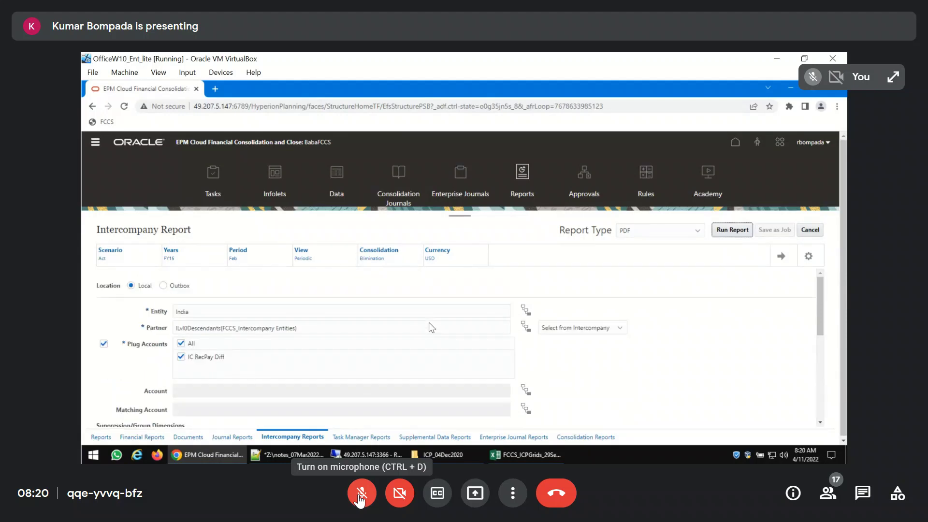
pyautogui.click(359, 495)
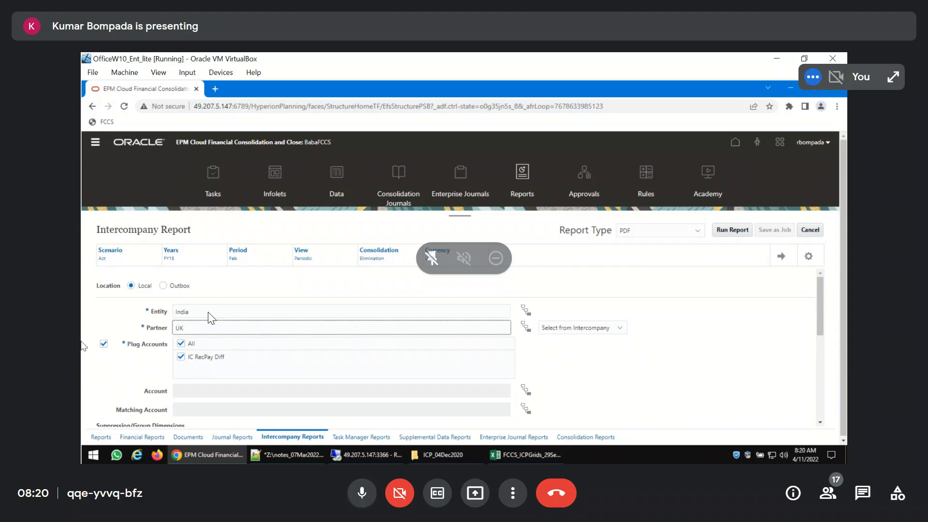
pyautogui.click(361, 501)
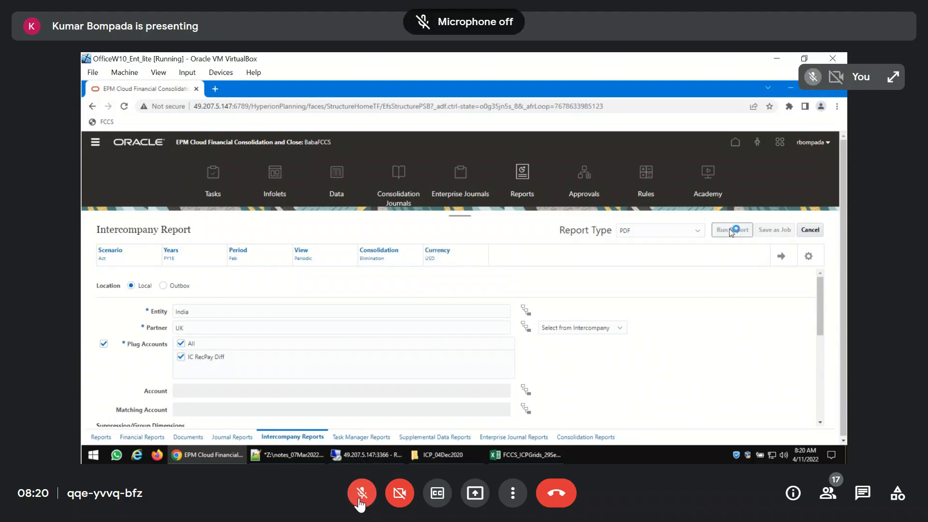
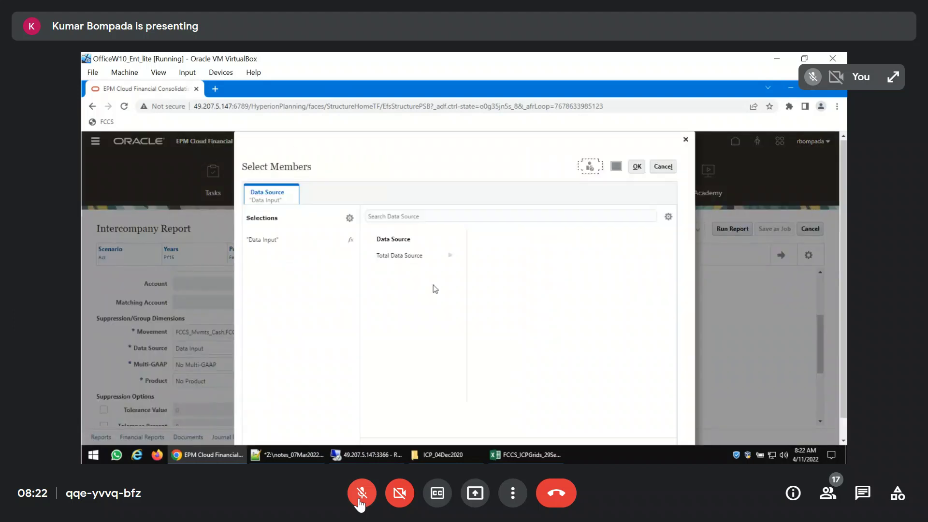
# Set the report's Movement dimension to only FCCS_Movements and its Data Source dimension to only FCCS_Total Data Source
pyautogui.click(636, 146)
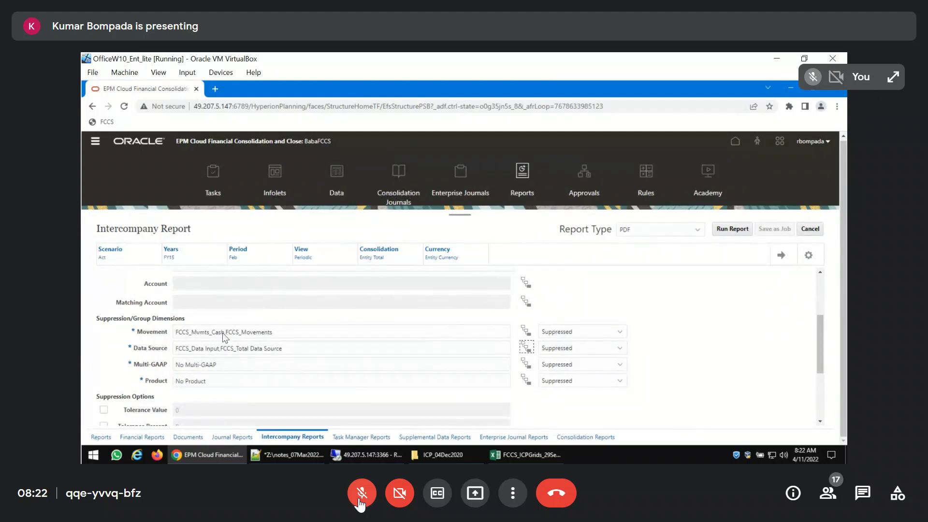
pyautogui.moveTo(225, 332); pyautogui.dragTo(127, 334)
pyautogui.press('BackSpace')
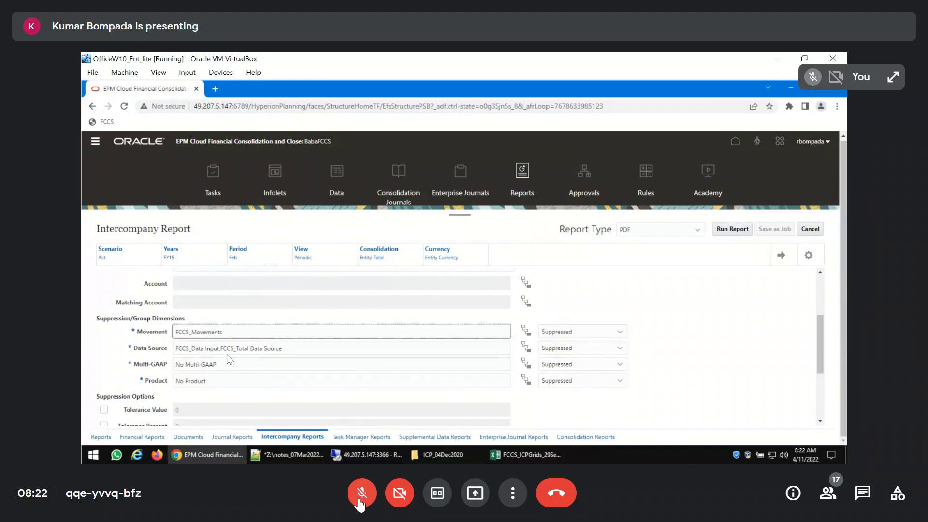
pyautogui.moveTo(220, 349); pyautogui.dragTo(115, 352)
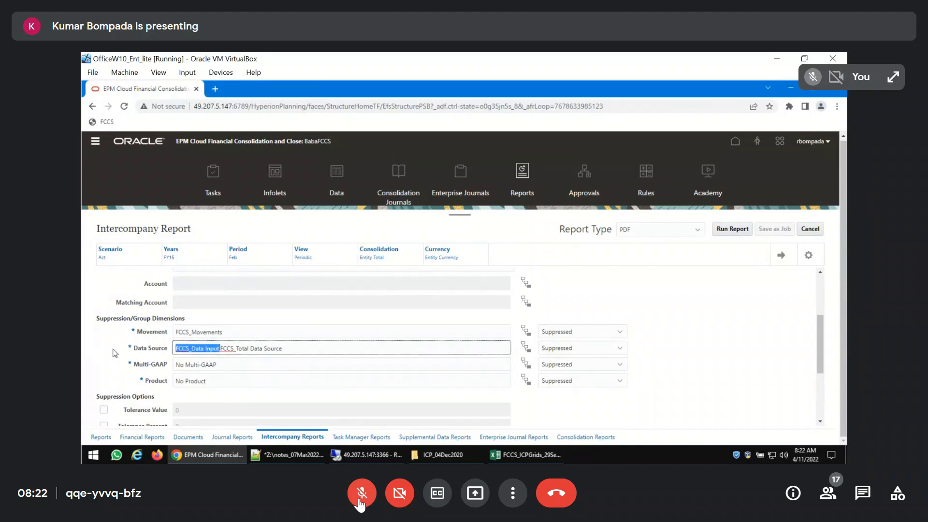
pyautogui.press('Delete')
pyautogui.click(776, 256)
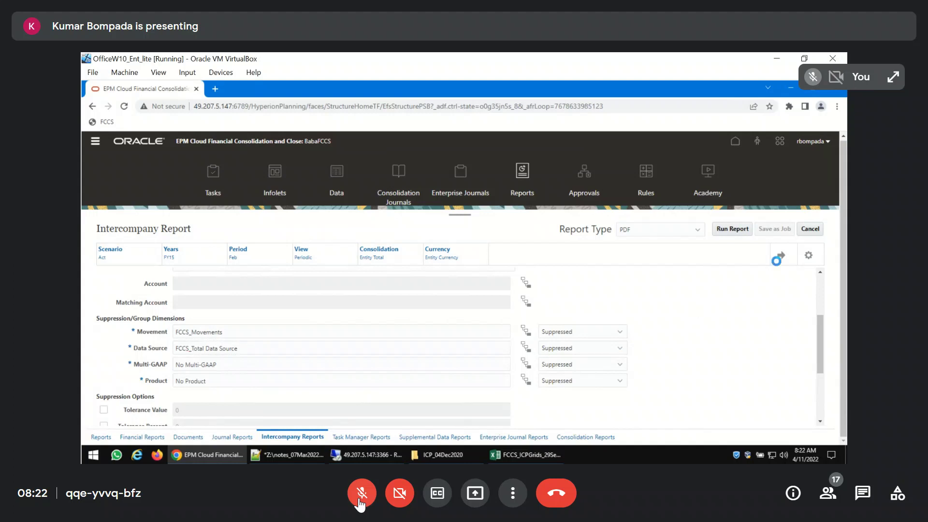
# Run the intercompany report with the new Movement and Data Source members, inspect the PDF output, and close it
pyautogui.click(732, 229)
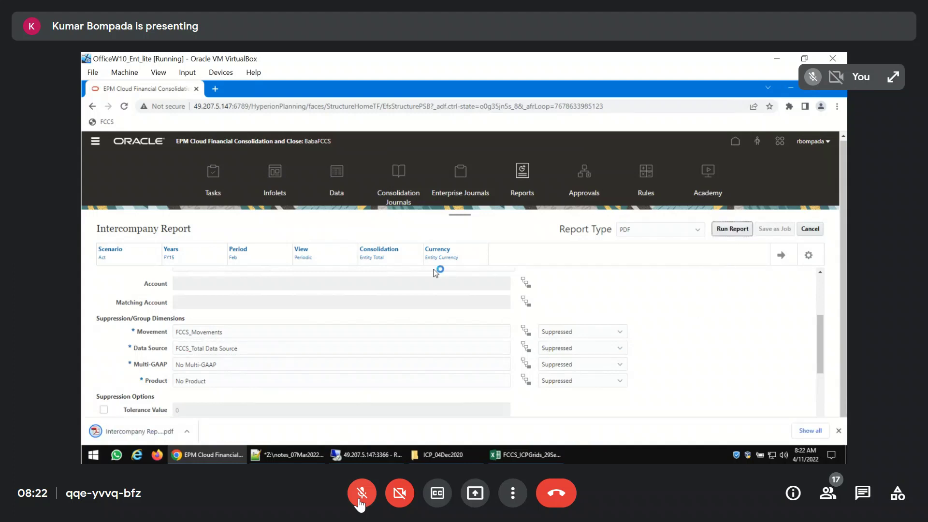
pyautogui.click(140, 431)
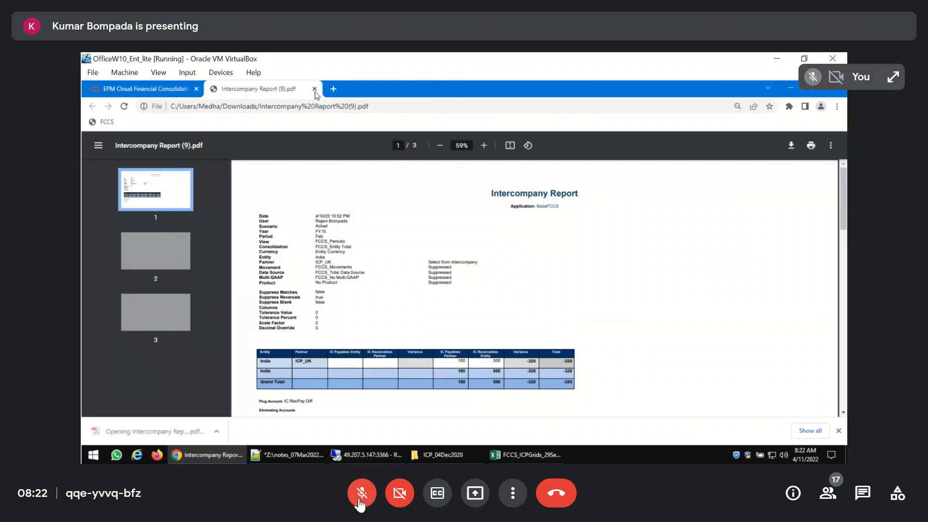
pyautogui.click(315, 89)
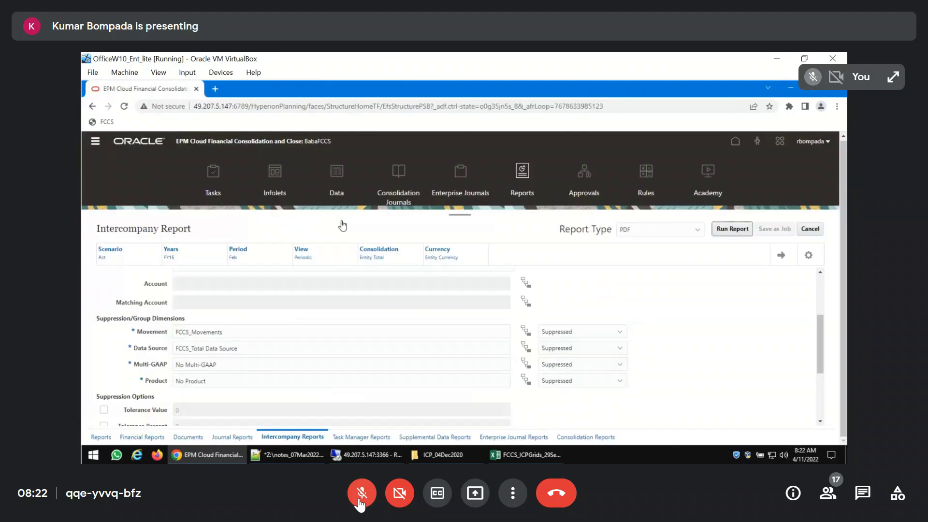
# Replace the report's Multi-GAAP dimension selection with the top-level Multi-GAAP member
pyautogui.click(525, 366)
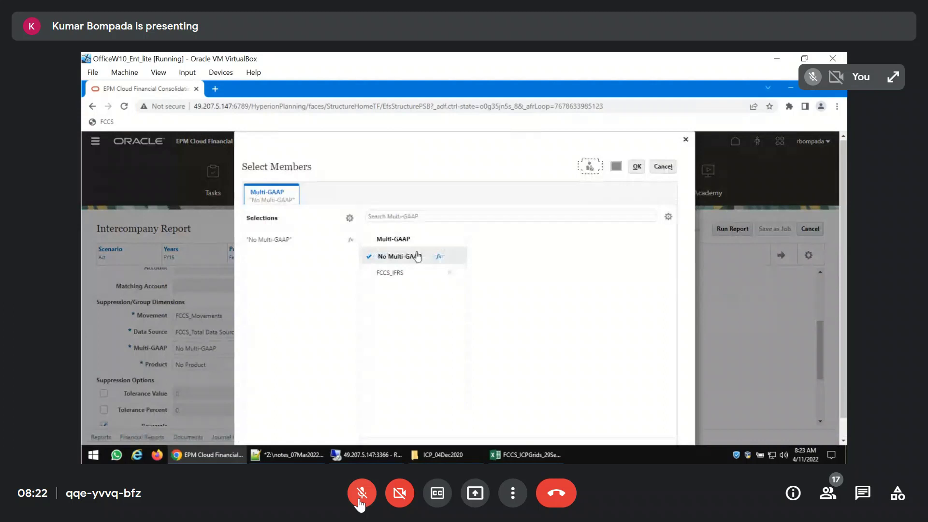
pyautogui.click(394, 239)
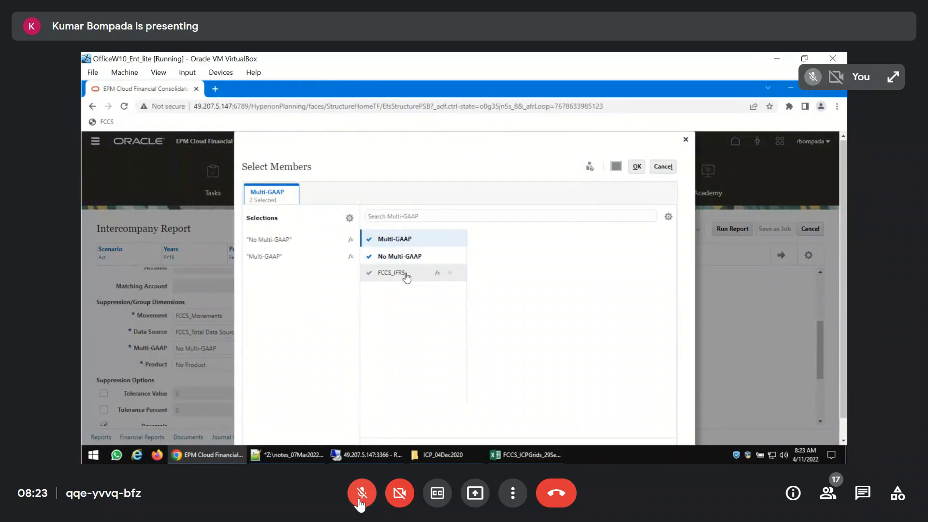
pyautogui.click(637, 166)
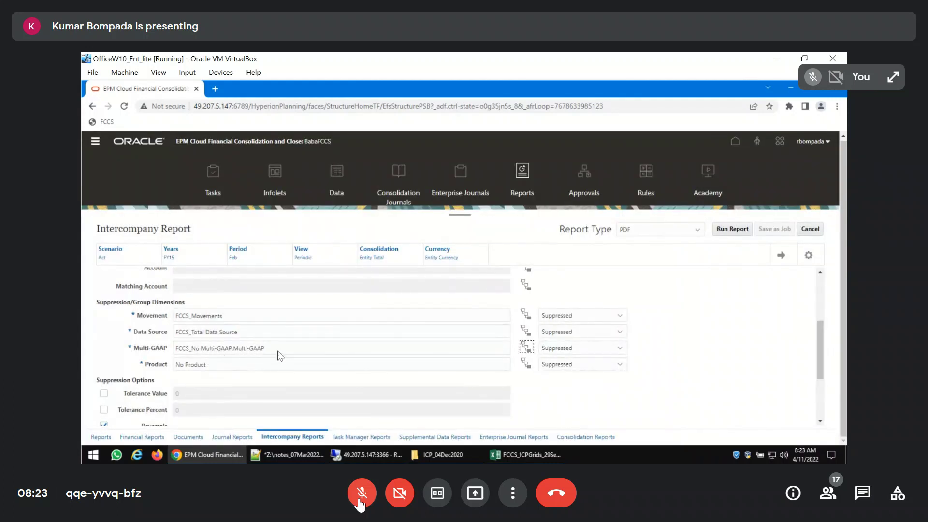
pyautogui.moveTo(276, 352); pyautogui.dragTo(149, 355)
pyautogui.press('Delete')
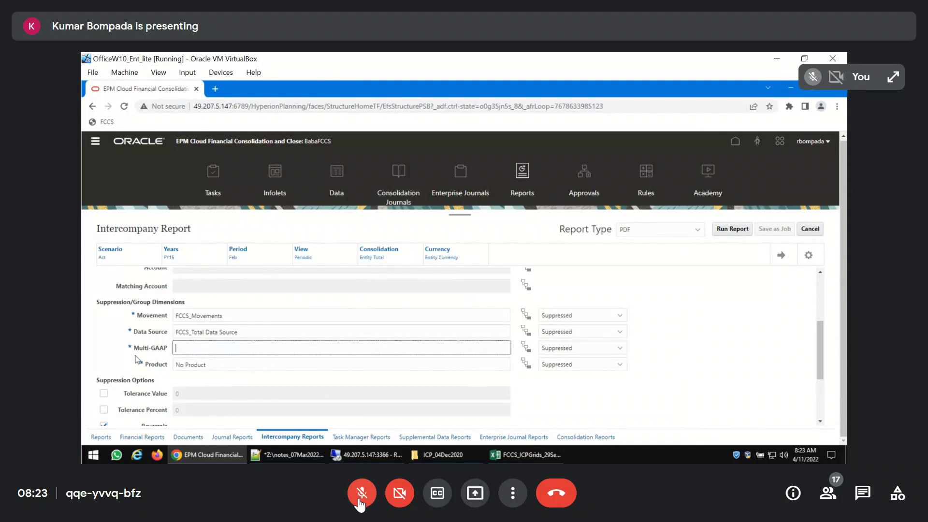
pyautogui.click(524, 348)
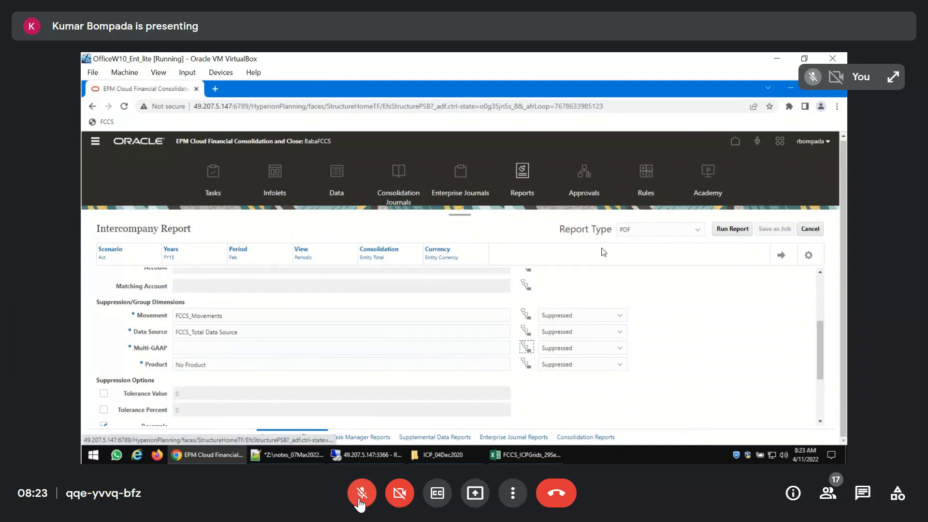
pyautogui.click(396, 239)
pyautogui.click(637, 167)
# Run the report and close its PDF output, and change the Multi-GAAP dimension back to No Multi-GAAP
pyautogui.click(730, 228)
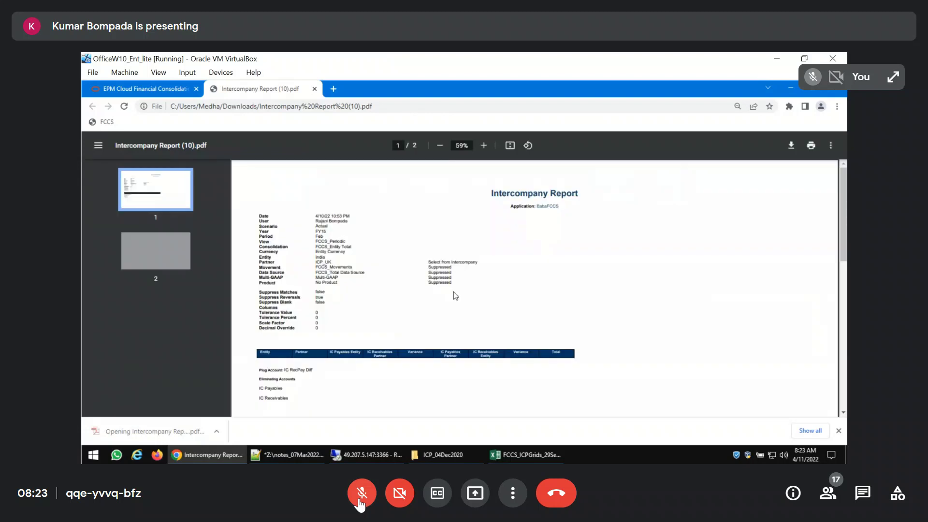
pyautogui.click(314, 88)
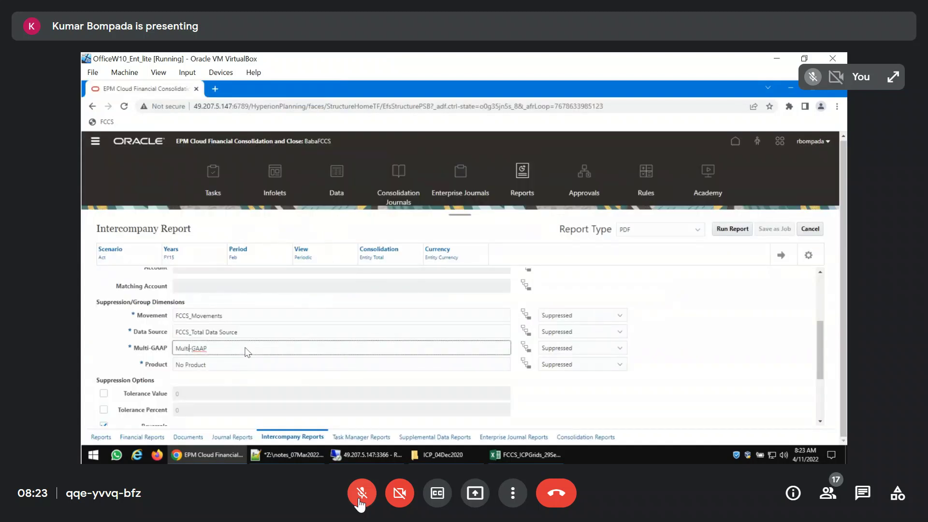
pyautogui.write('No')
# Clear the report's Product dimension and select Total Product for it
pyautogui.moveTo(248, 366); pyautogui.dragTo(130, 369)
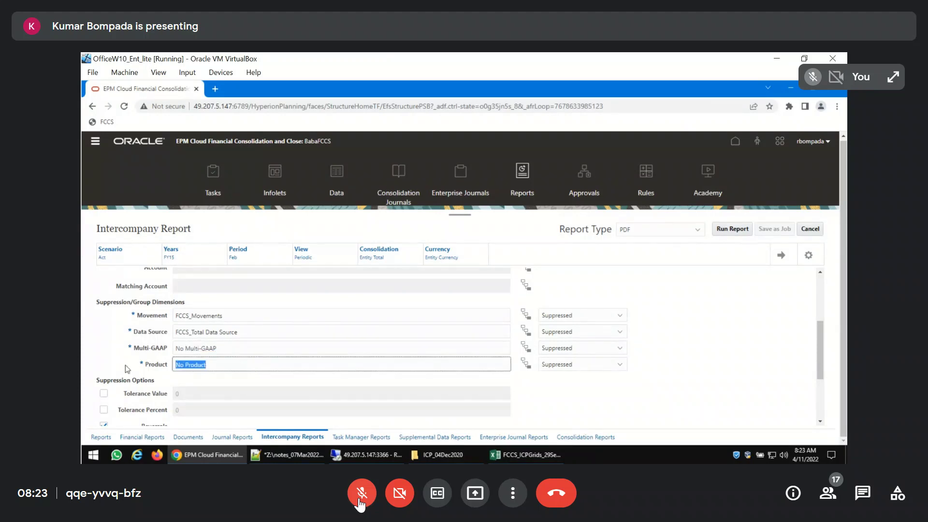
pyautogui.press('BackSpace')
pyautogui.click(525, 365)
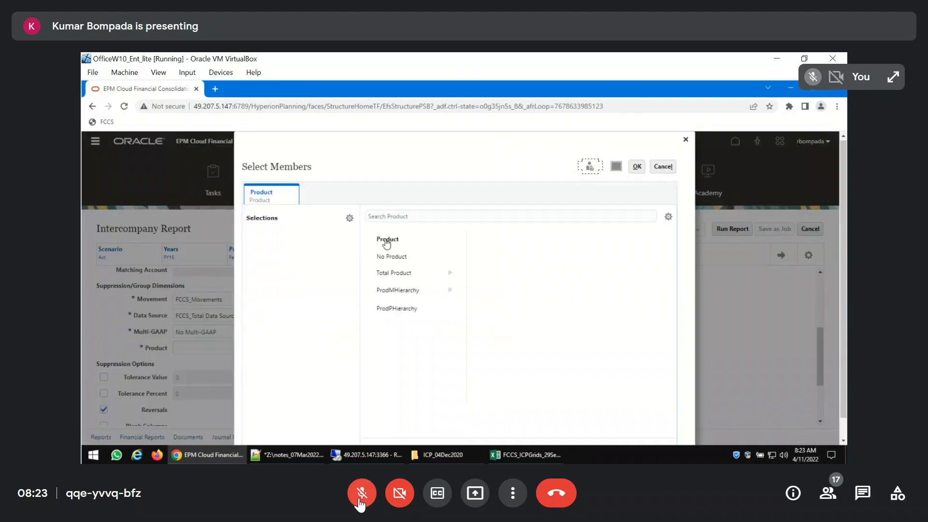
pyautogui.click(395, 239)
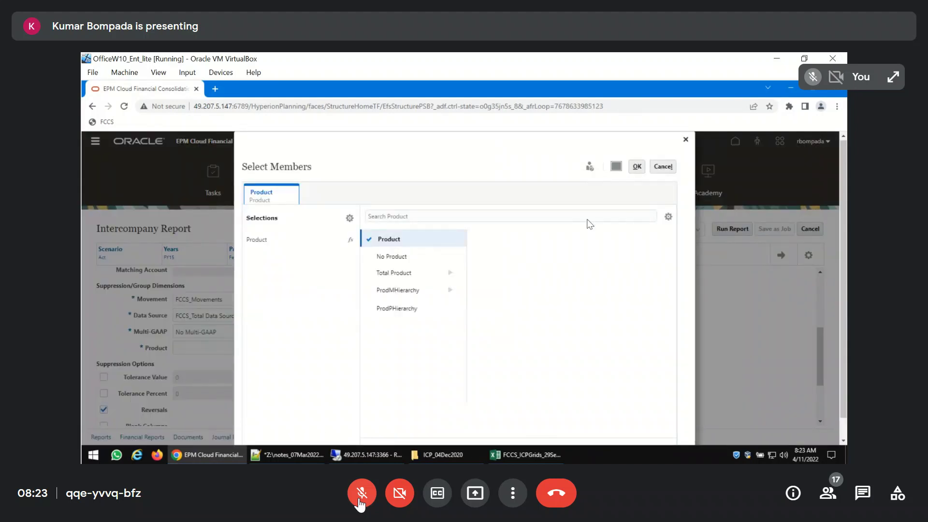
pyautogui.click(398, 239)
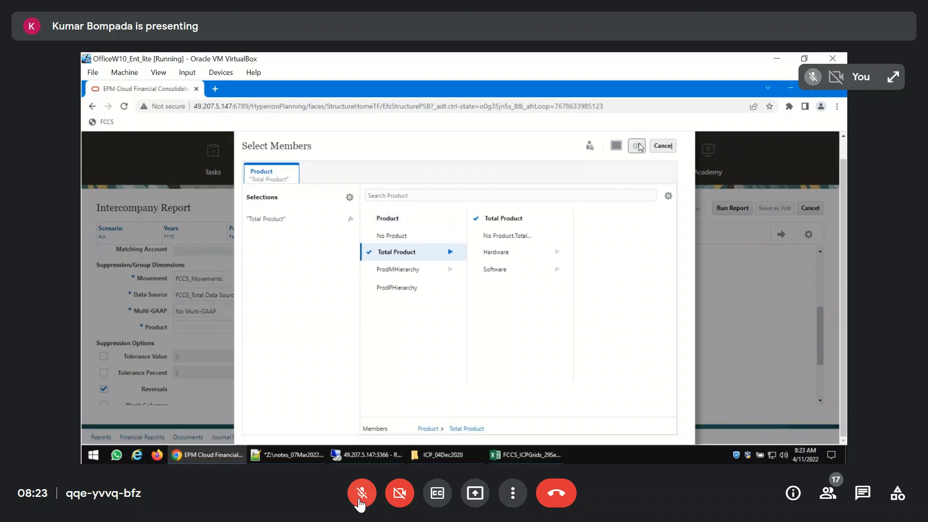
pyautogui.click(637, 146)
# Run the intercompany report for Total Product, inspect the plug account table in the PDF output, and close it
pyautogui.click(732, 229)
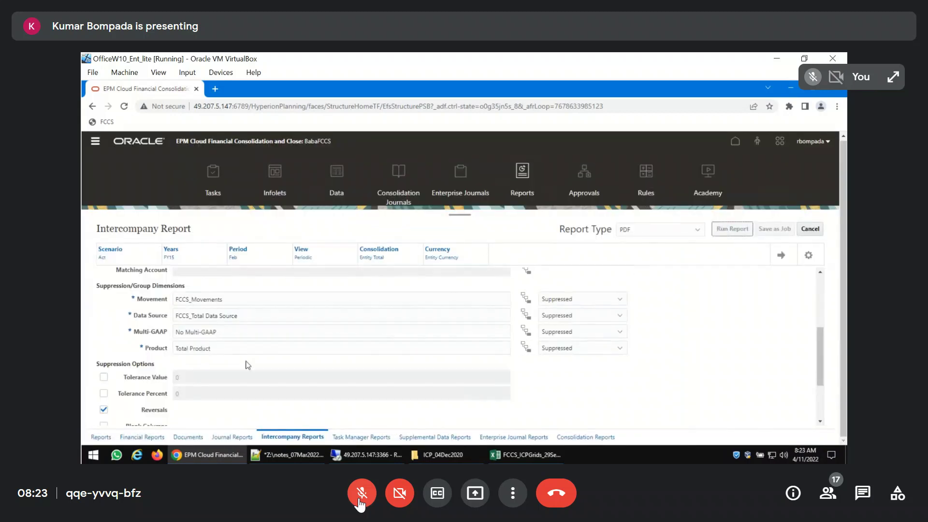
pyautogui.click(184, 430)
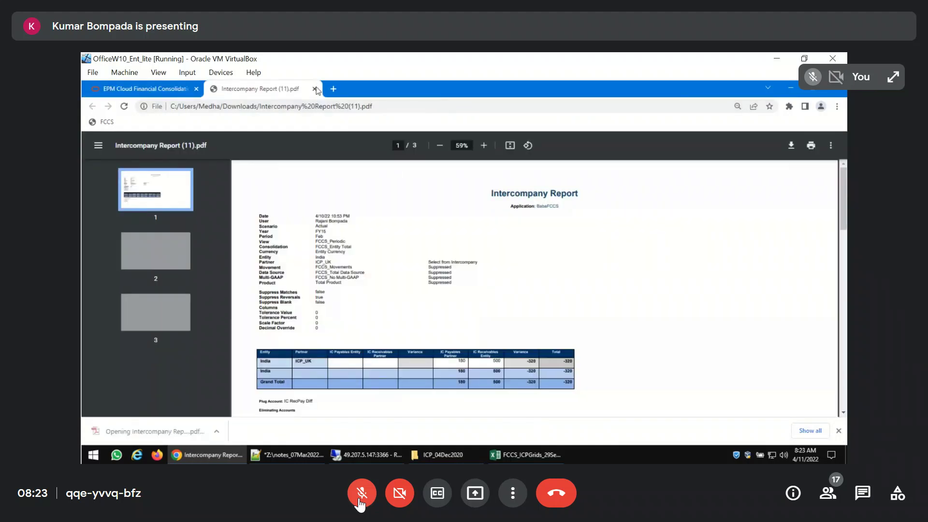
pyautogui.click(315, 89)
# Copy the report's Movement member FCCS_Movements into the Notepad++ notes under the "For ICP Report POV" heading
pyautogui.scroll(-3, 280, 355)
pyautogui.scroll(4, 280, 355)
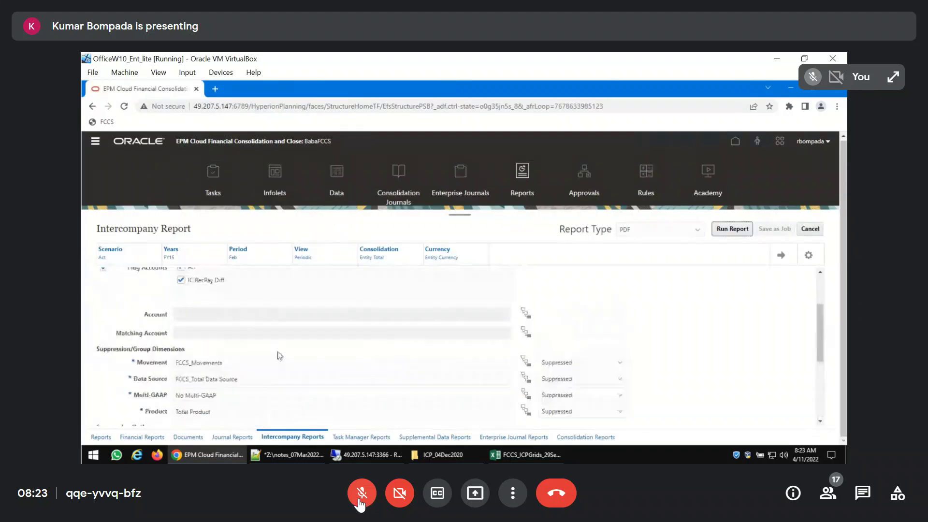
pyautogui.scroll(-1, 259, 378)
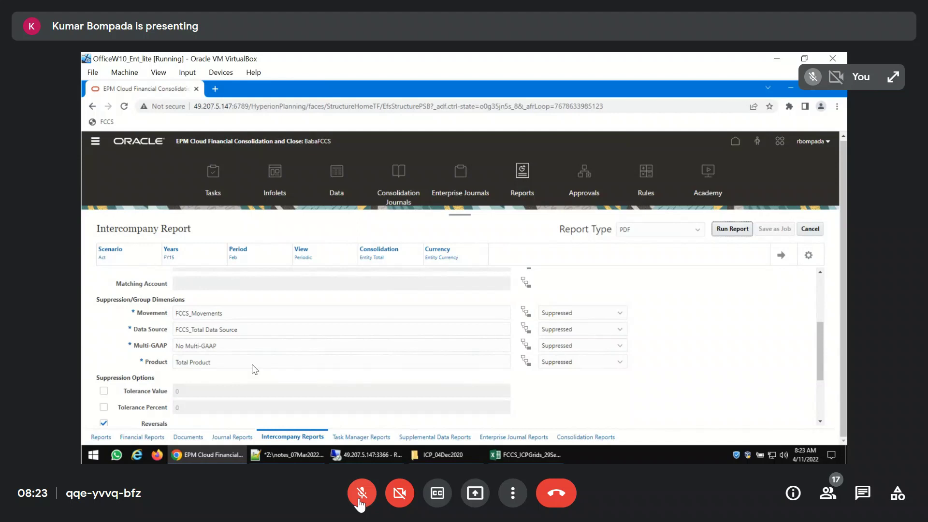
pyautogui.doubleClick(226, 314)
pyautogui.hotkey('ctrl', 'c')
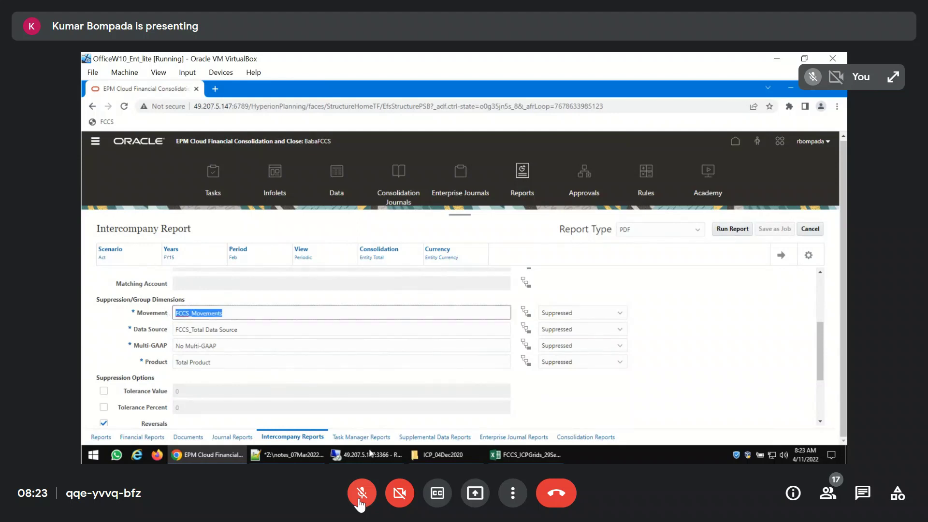
pyautogui.click(279, 456)
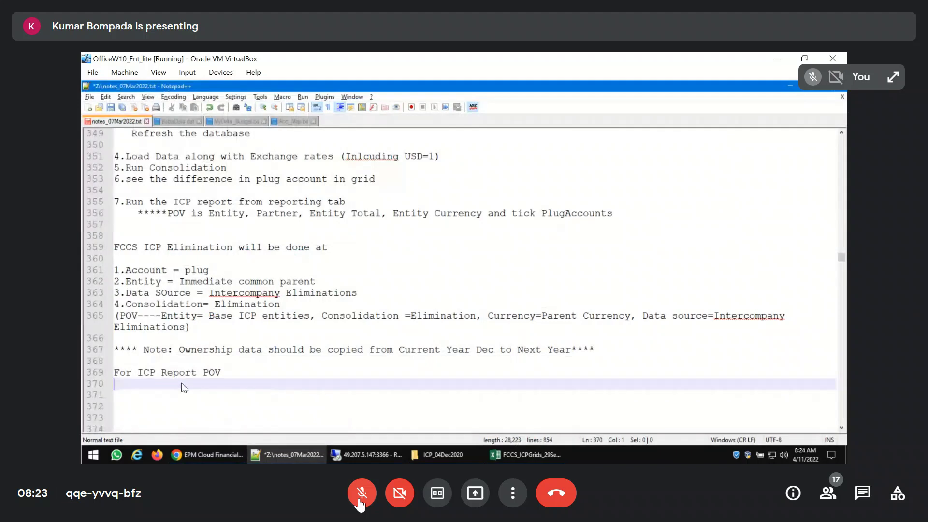
pyautogui.hotkey('ctrl', 'v')
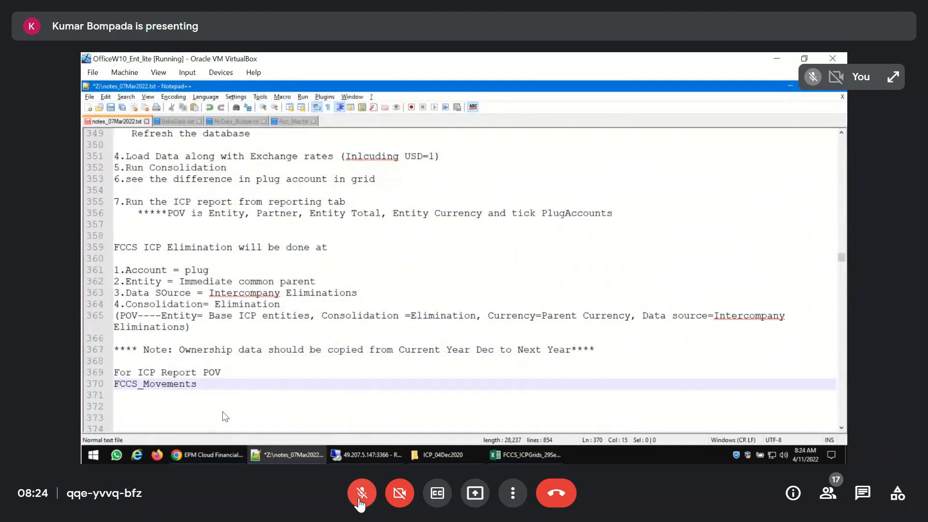
# Copy the Data Source member FCCS_Total Data Source from the report in Chrome and append it after a comma in the Notepad++ POV line
pyautogui.hotkey('alt', 'Tab')
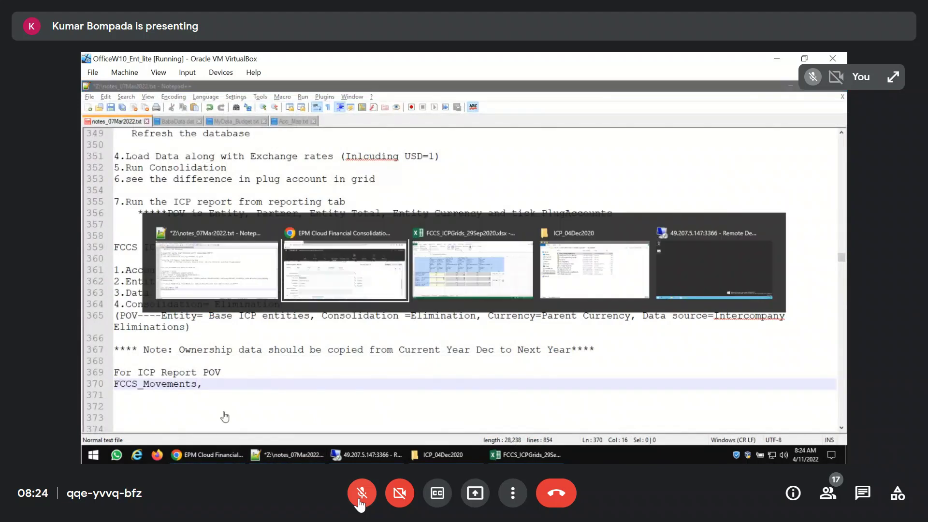
pyautogui.press('Tab')
pyautogui.hotkey('ctrl', 'c')
pyautogui.hotkey('alt', 'Tab')
pyautogui.write(',')
pyautogui.hotkey('ctrl', 'v')
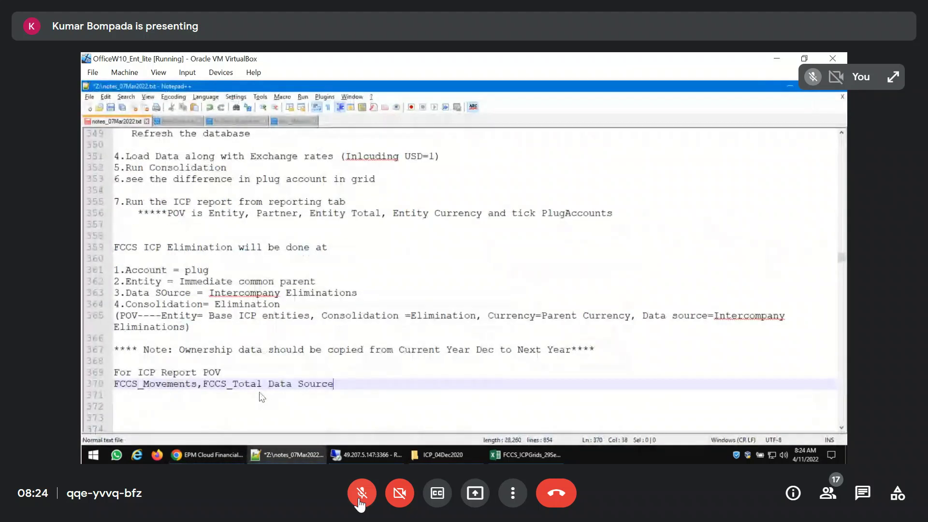
# Copy the report's Multi-GAAP member No Multi-GAAP from Chrome and append it after a comma in the Notepad++ POV line
pyautogui.hotkey('alt', 'Tab')
pyautogui.press('Tab')
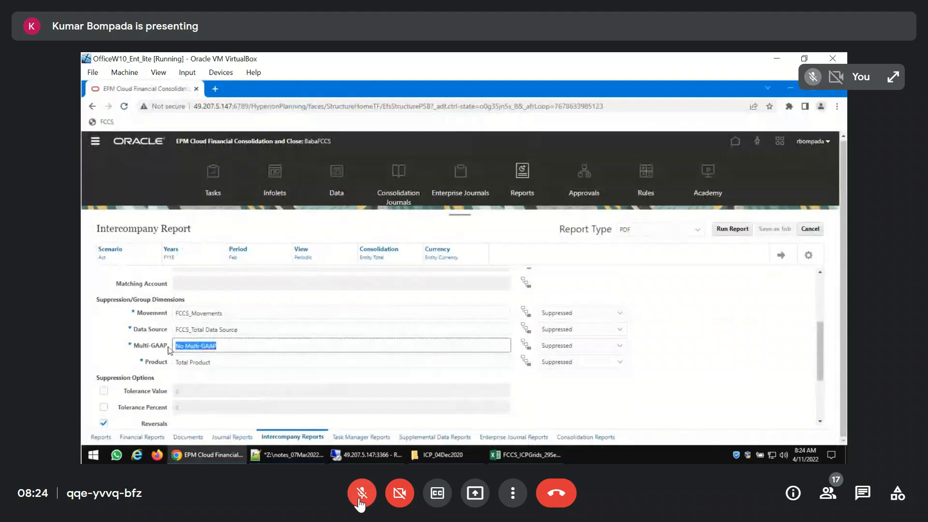
pyautogui.hotkey('ctrl', 'c')
pyautogui.hotkey('alt', 'Tab')
pyautogui.write(',')
pyautogui.hotkey('ctrl', 'v')
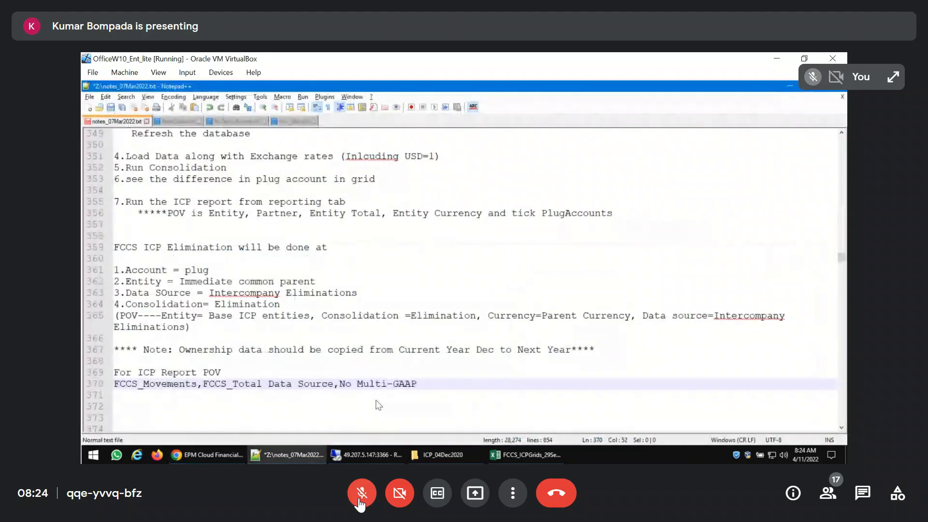
# Copy the report's Product member Total Product from Chrome and append it after a comma in the Notepad++ POV line
pyautogui.hotkey('alt', 'Tab')
pyautogui.press('Tab')
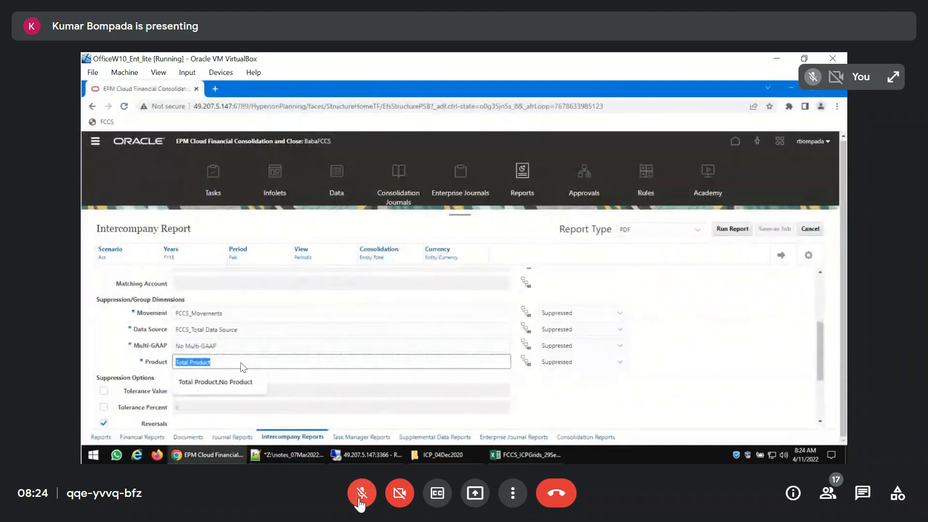
pyautogui.hotkey('alt', 'Tab')
pyautogui.write(',')
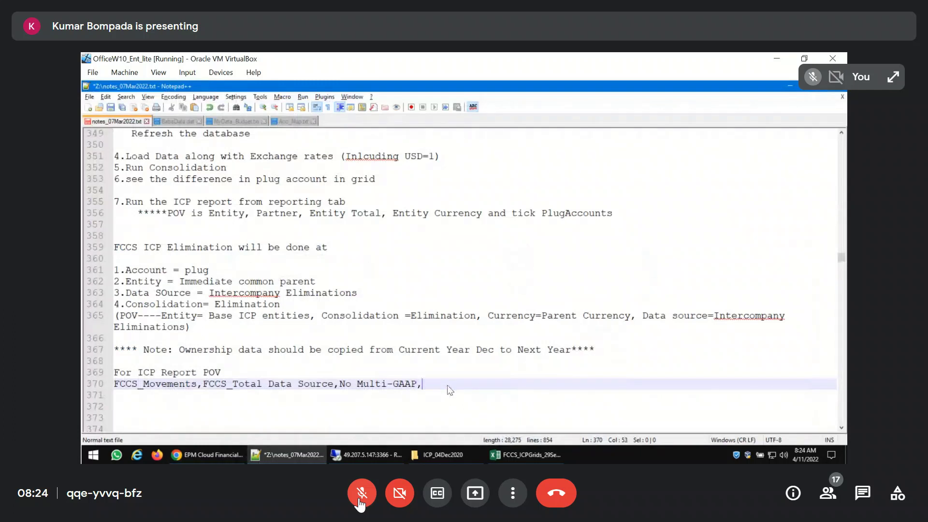
pyautogui.hotkey('ctrl', 'v')
# Switch to the Intercompany Report in Chrome, clear the Partner member ICP_UK, and open member selection for Partner
pyautogui.hotkey('alt', 'Tab')
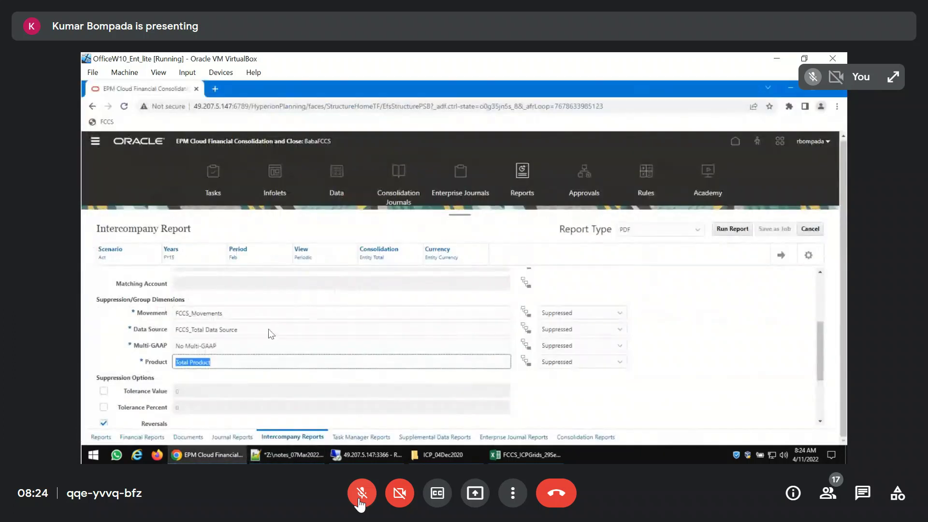
pyautogui.click(271, 332)
pyautogui.moveTo(270, 333); pyautogui.dragTo(168, 332)
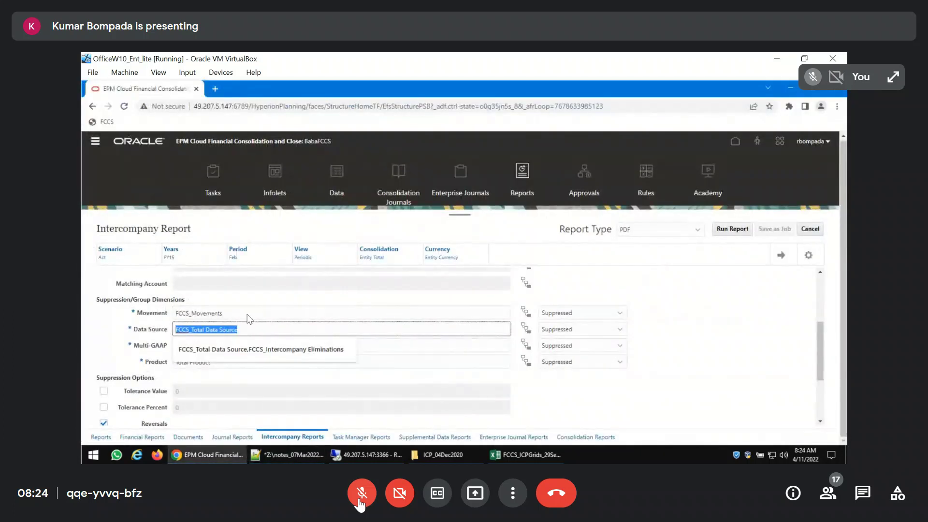
pyautogui.scroll(3, 344, 304)
pyautogui.click(234, 328)
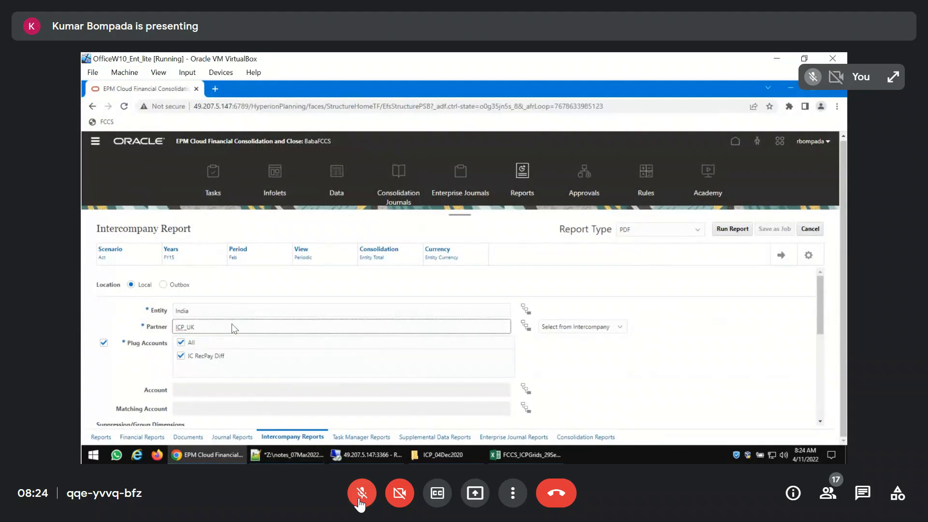
pyautogui.press('BackSpace')
pyautogui.press('BackSpace')
pyautogui.press('BackSpace')
pyautogui.press('BackSpace')
pyautogui.click(527, 326)
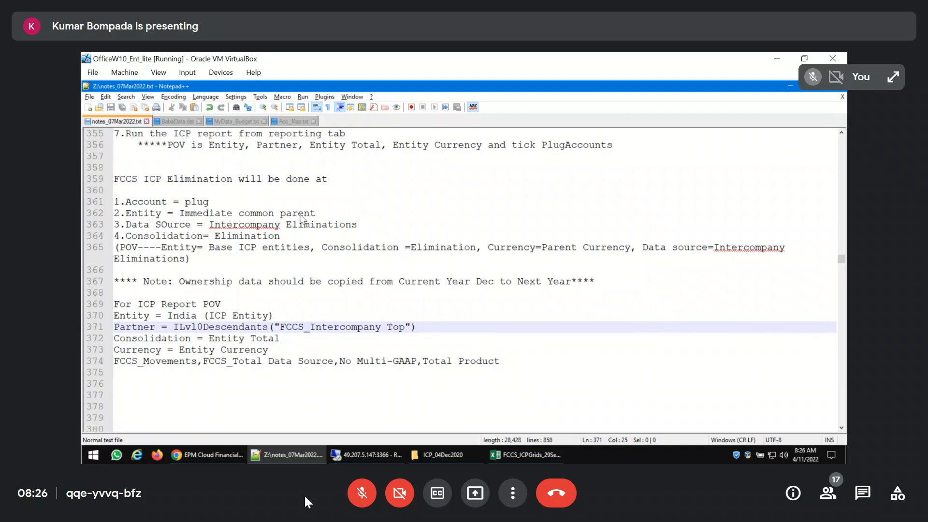
pyautogui.click(364, 502)
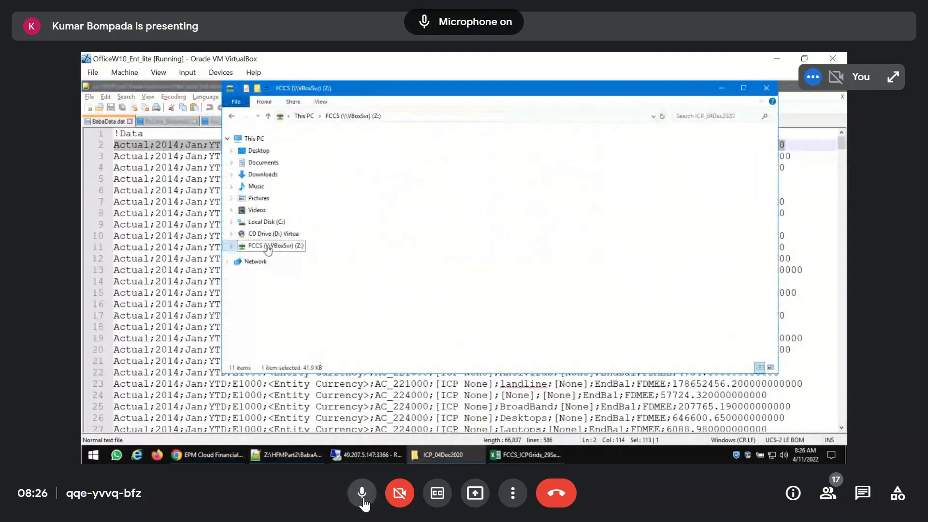
pyautogui.click(363, 500)
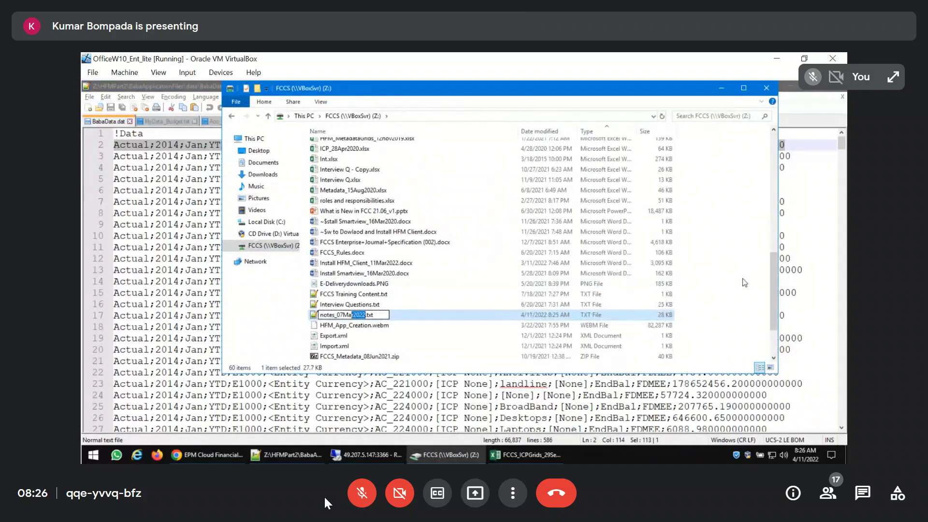
pyautogui.click(354, 498)
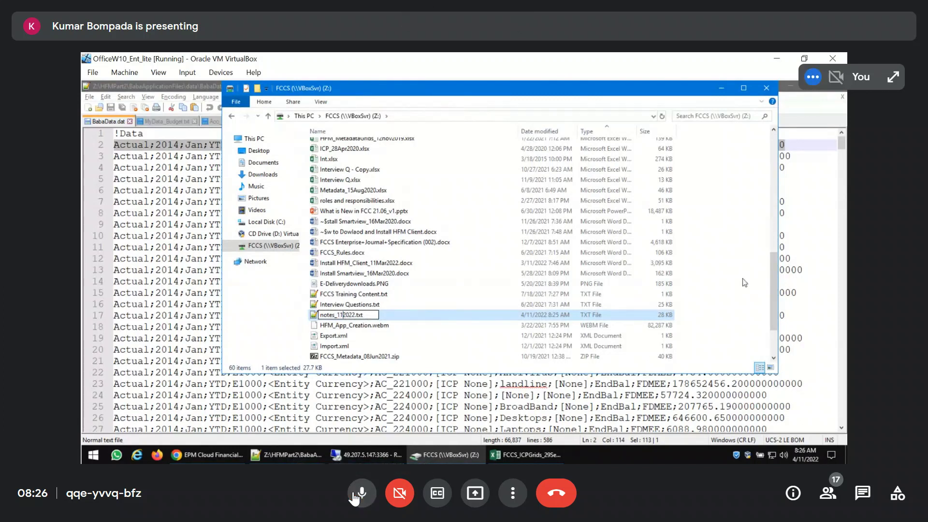
pyautogui.click(360, 493)
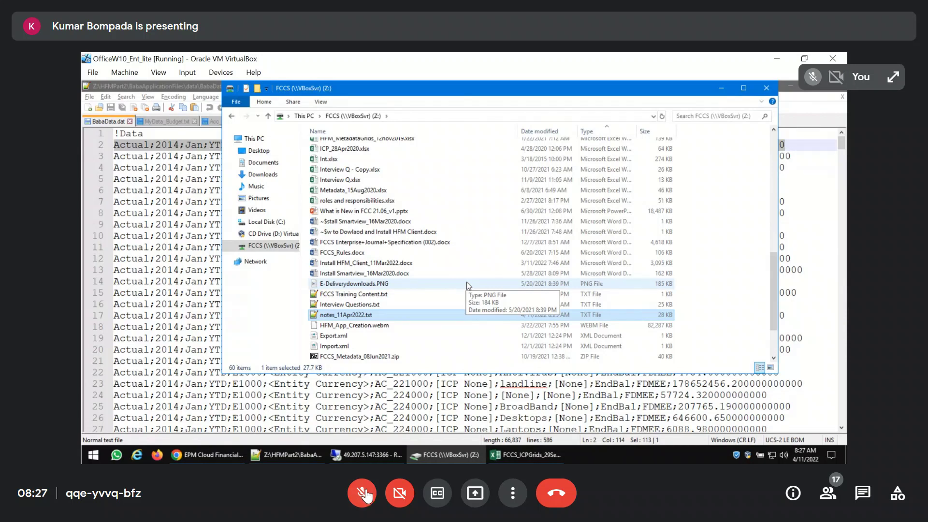
pyautogui.click(364, 493)
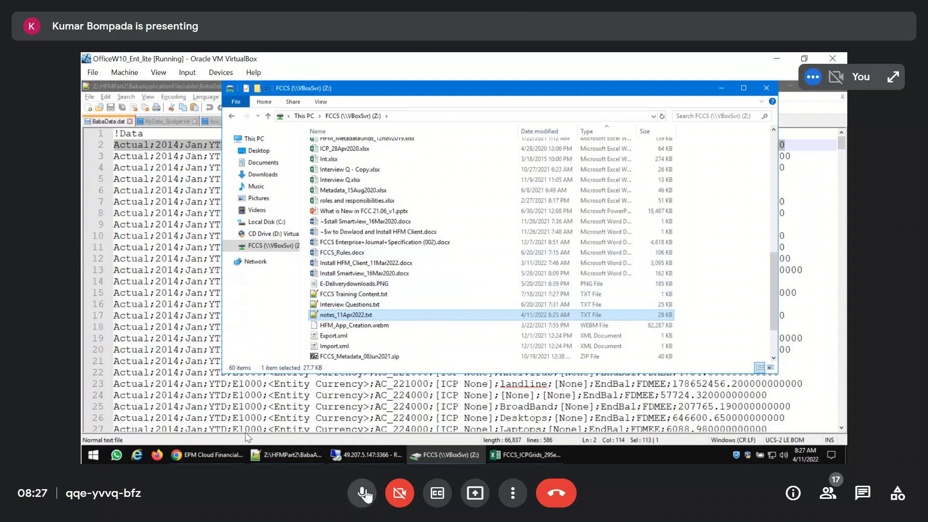
pyautogui.click(458, 458)
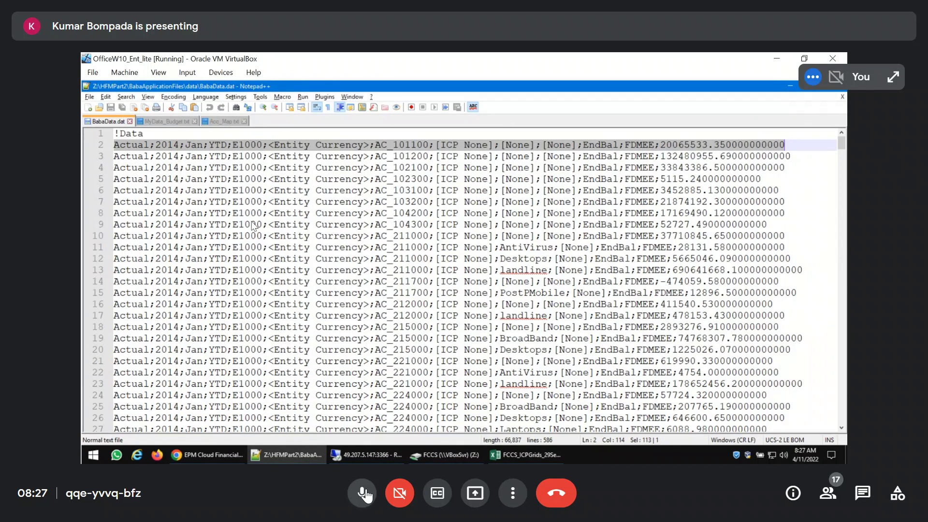
pyautogui.click(362, 493)
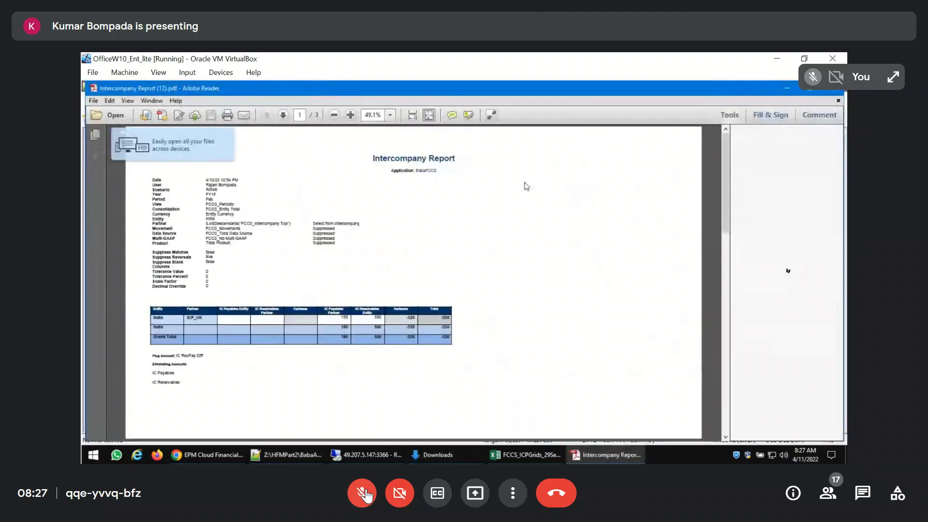
pyautogui.click(363, 493)
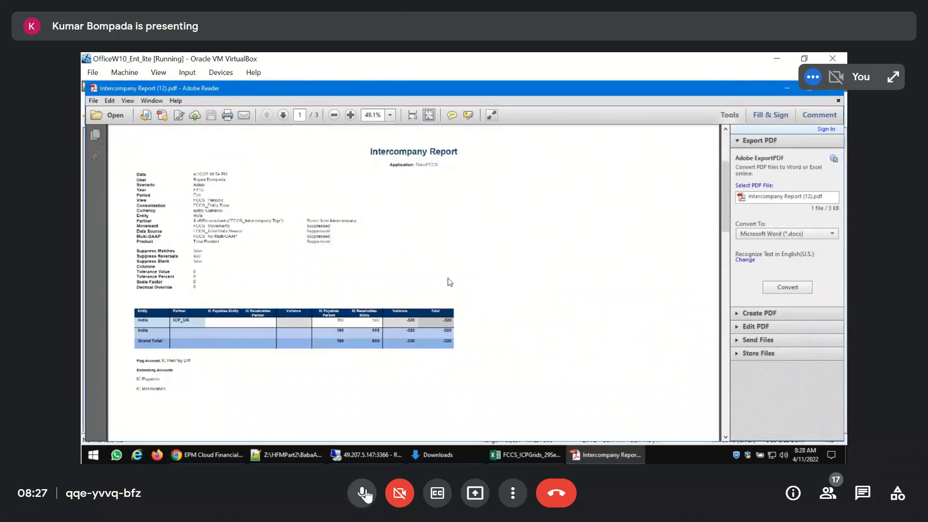
pyautogui.click(366, 494)
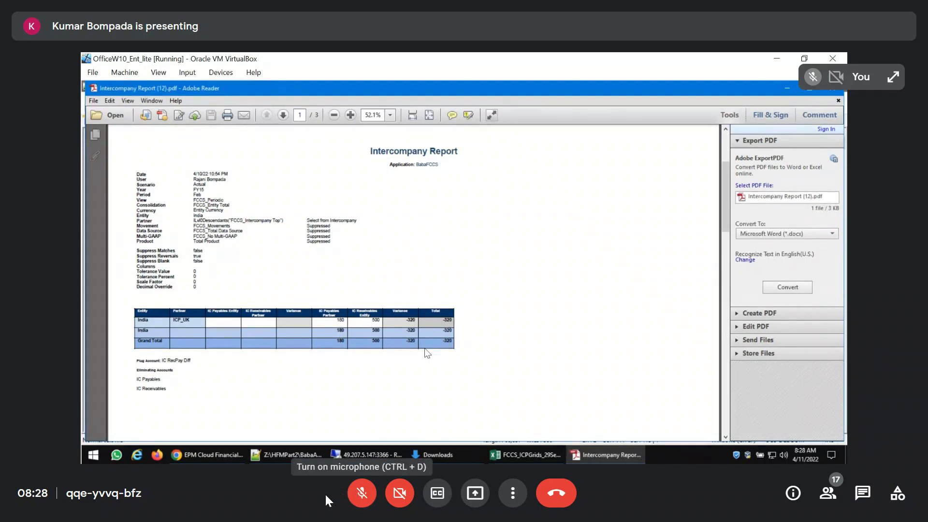
pyautogui.click(357, 497)
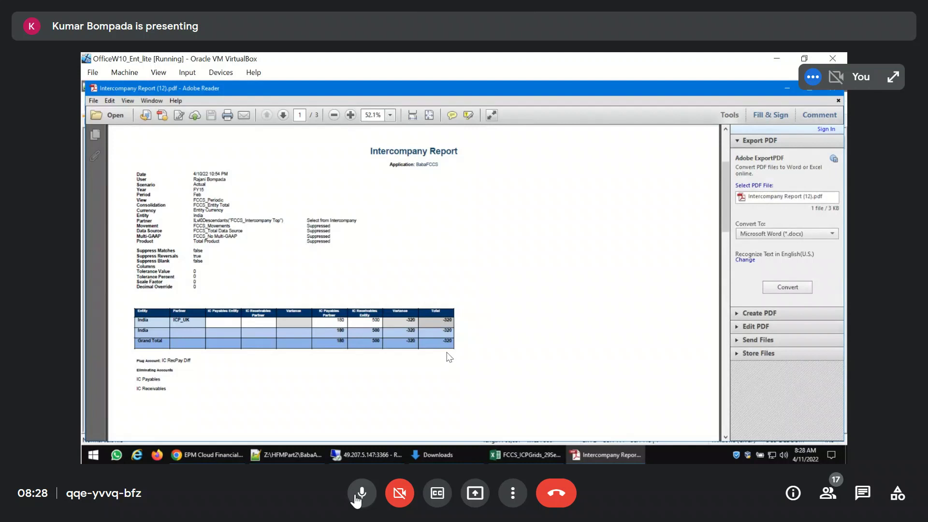
pyautogui.click(359, 496)
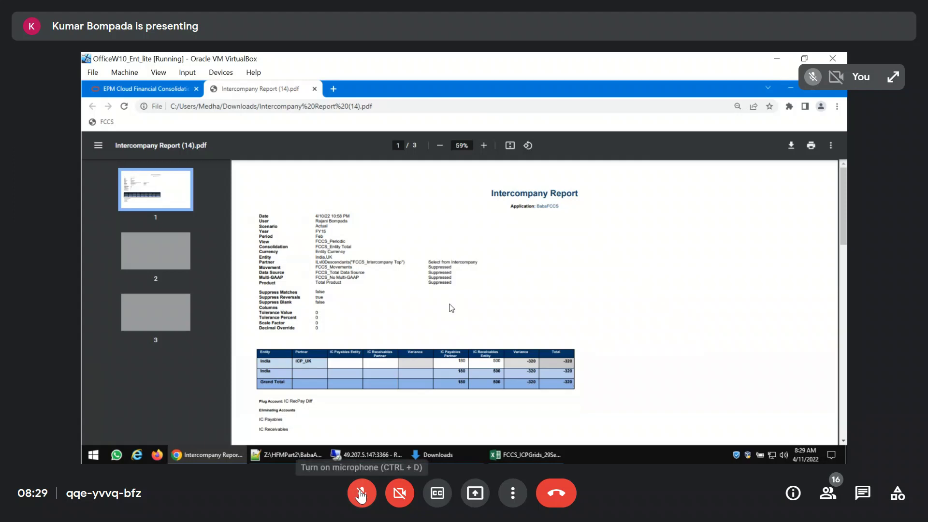
pyautogui.click(360, 493)
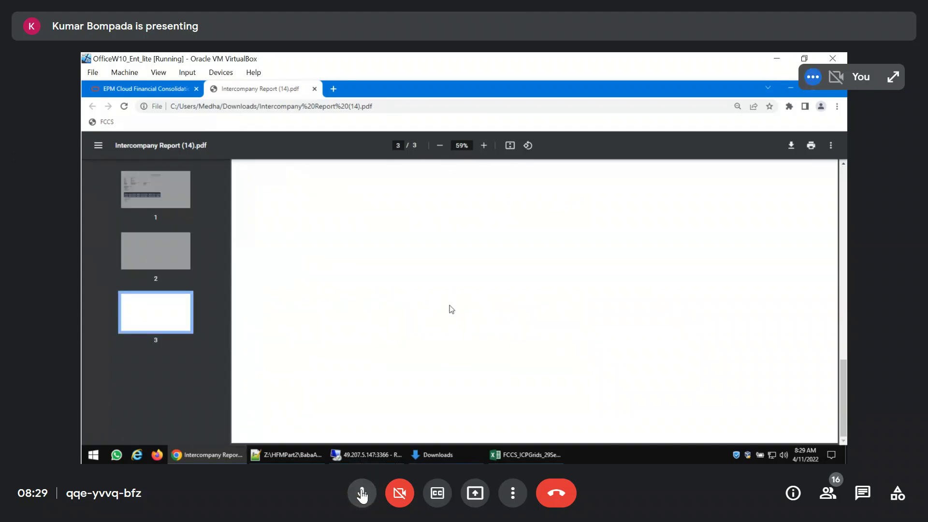
pyautogui.click(361, 493)
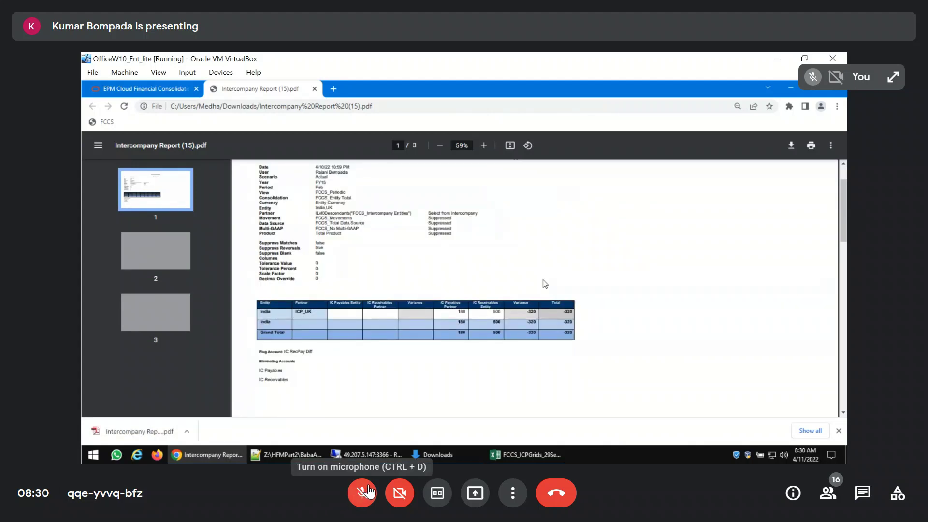
# Switch to the FCCS_ICPGrids_29Sep2020 workbook in Excel and examine the ICP MultiCurrency grid for the India and UK intercompany accounts
pyautogui.hotkey('alt', 'Tab')
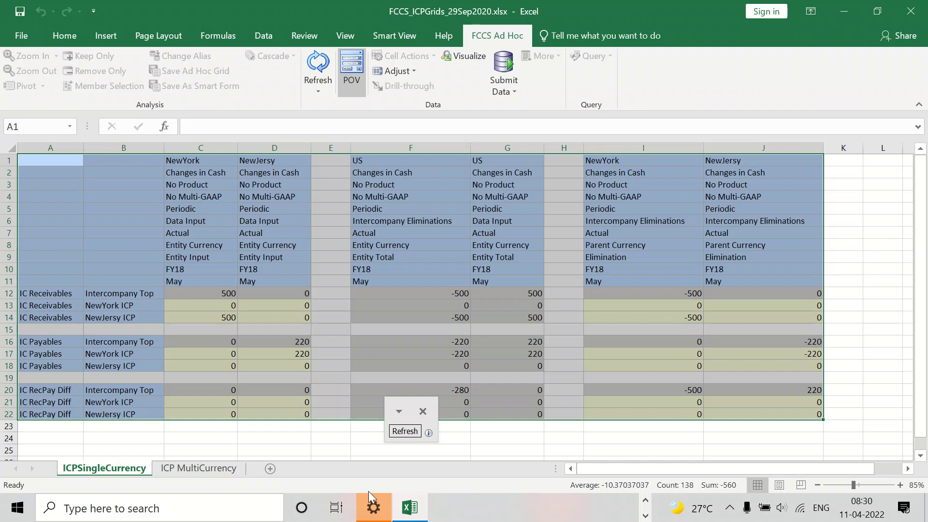
pyautogui.click(191, 468)
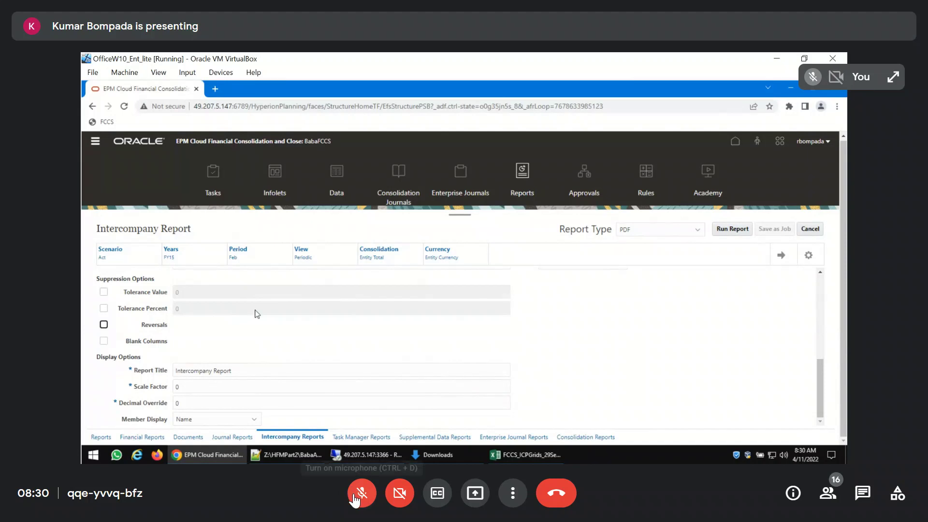
pyautogui.click(361, 493)
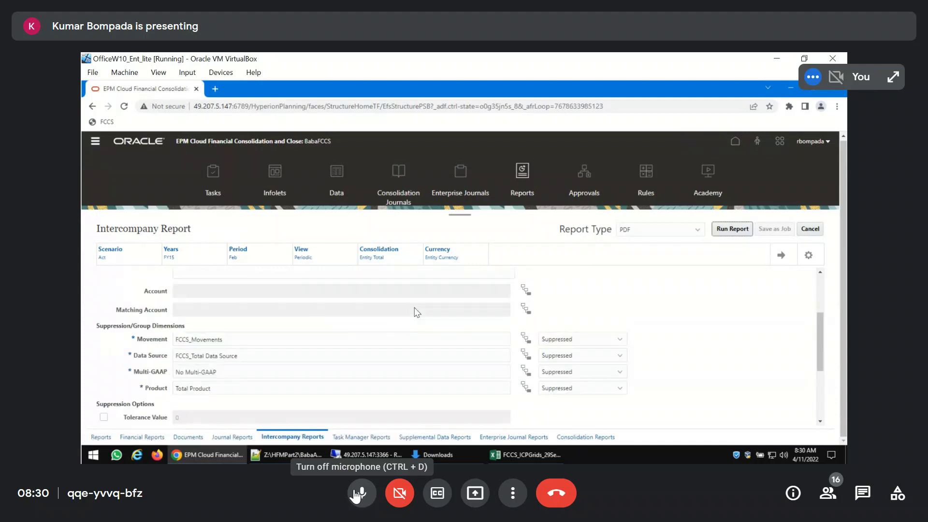
pyautogui.click(360, 493)
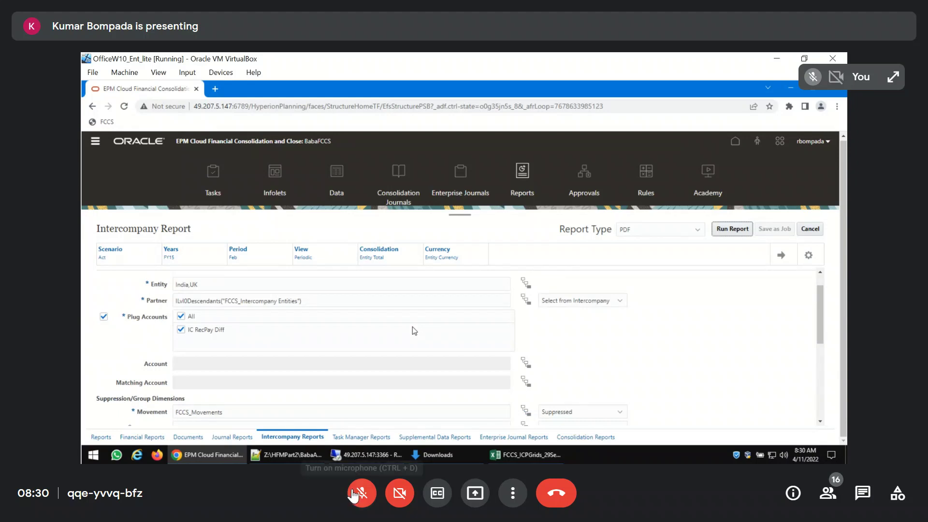
pyautogui.click(354, 495)
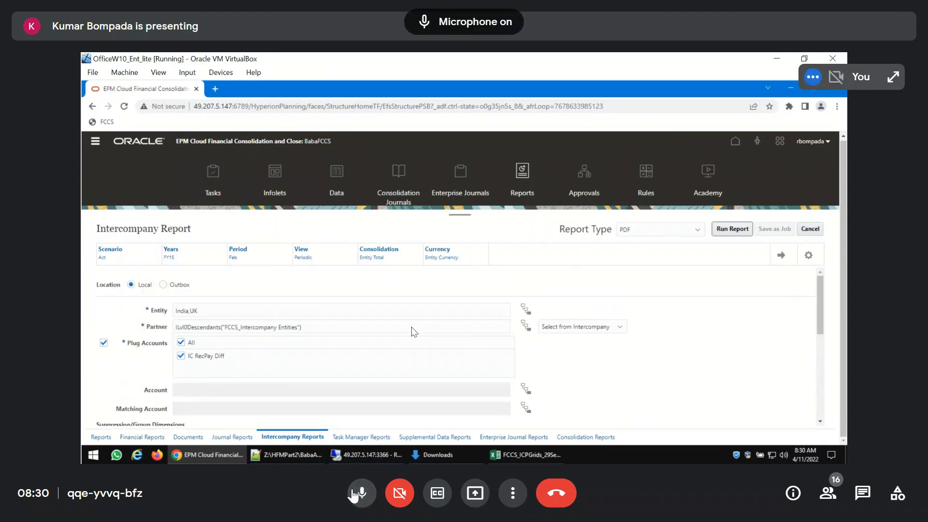
pyautogui.click(354, 495)
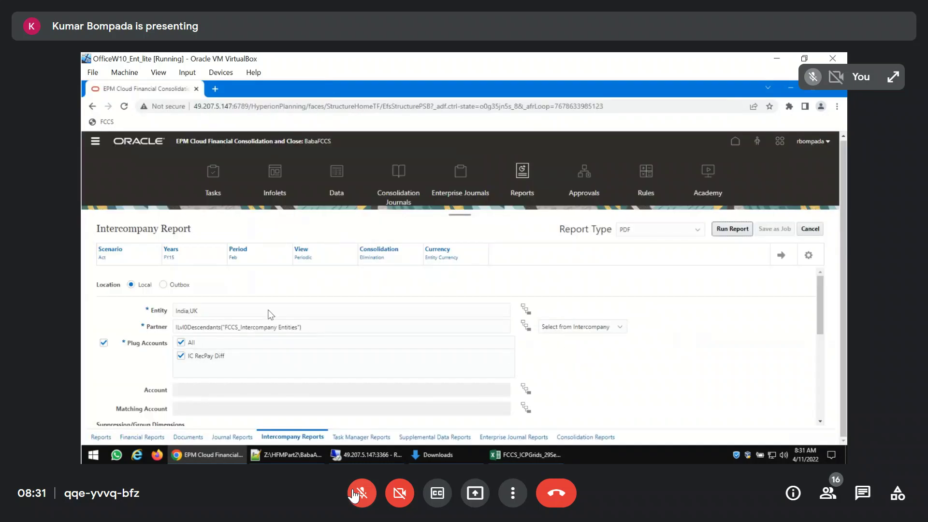
pyautogui.click(354, 496)
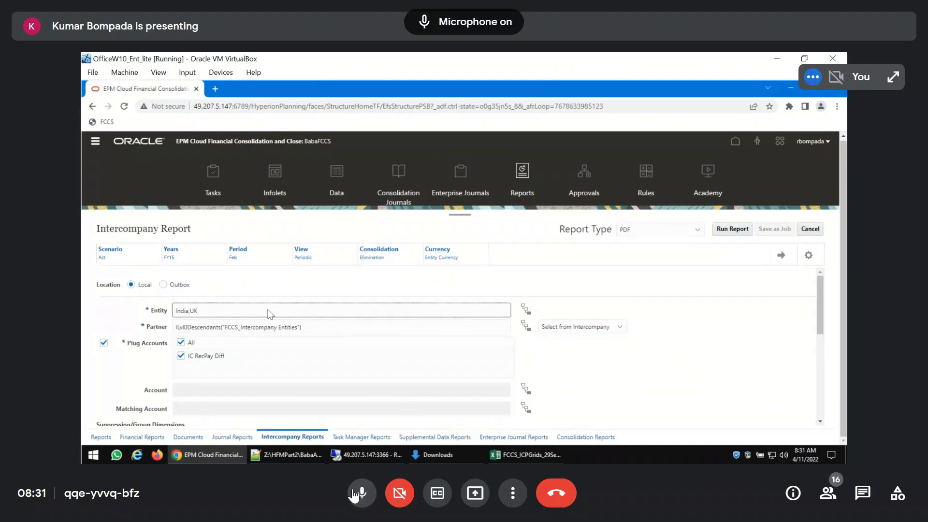
pyautogui.click(354, 496)
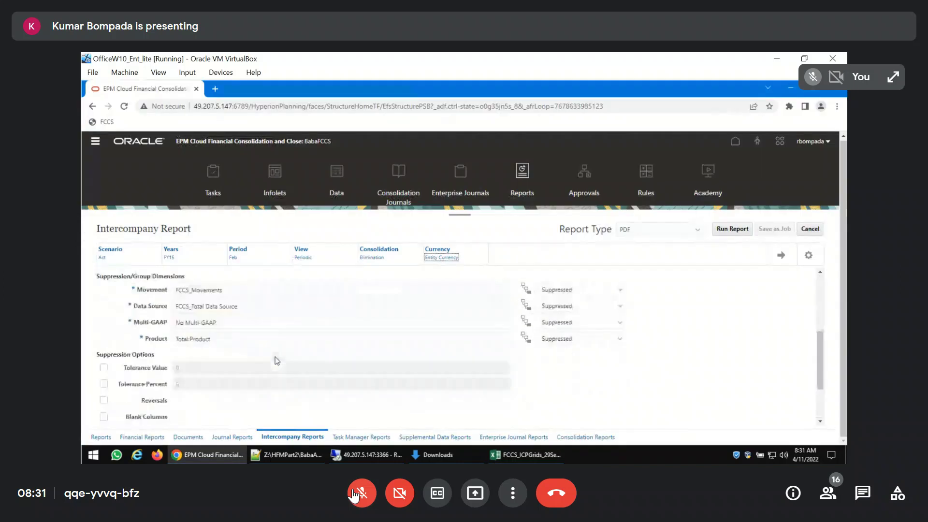
pyautogui.click(356, 494)
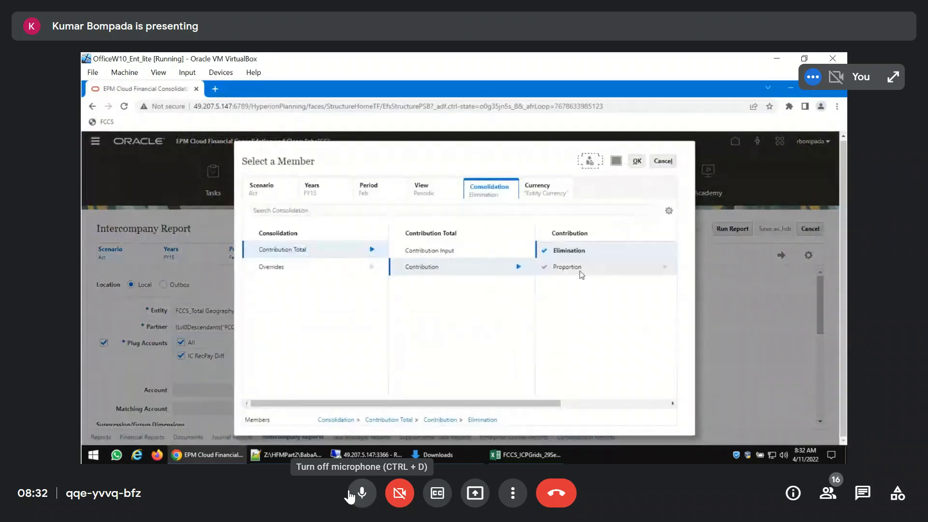
pyautogui.click(350, 493)
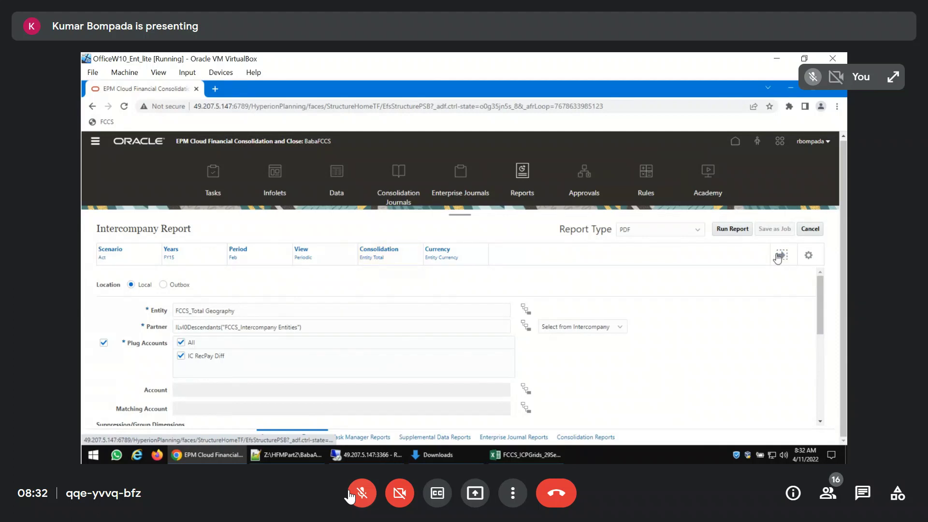
# Try to run the Intercompany Report for the entity FCCS_Total Geography
pyautogui.click(732, 229)
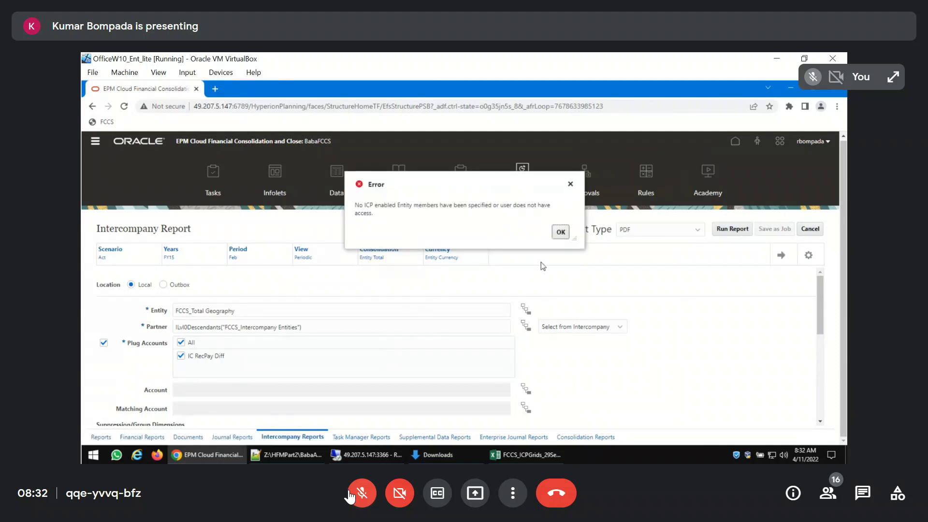
pyautogui.click(561, 233)
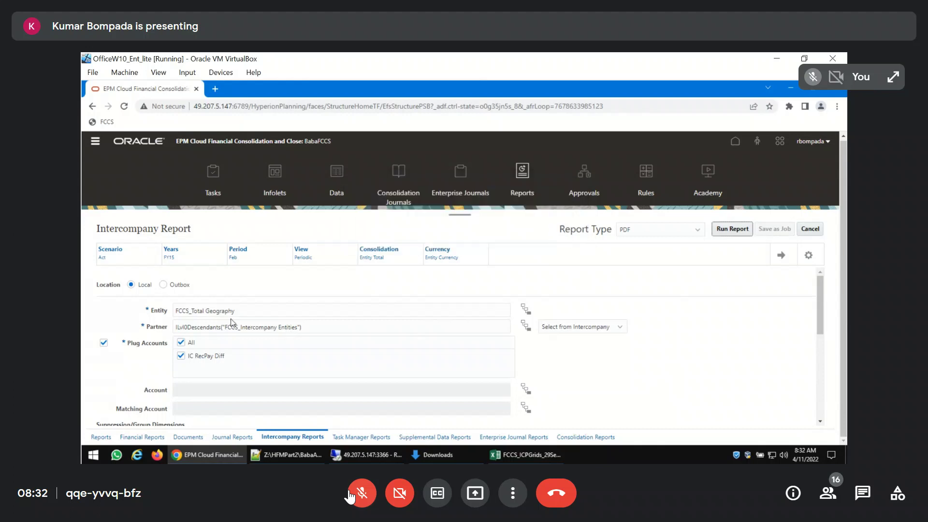
# Set the report's Entity to India,UK, run the Intercompany Report, and look through its PDF output
pyautogui.tripleClick(243, 315)
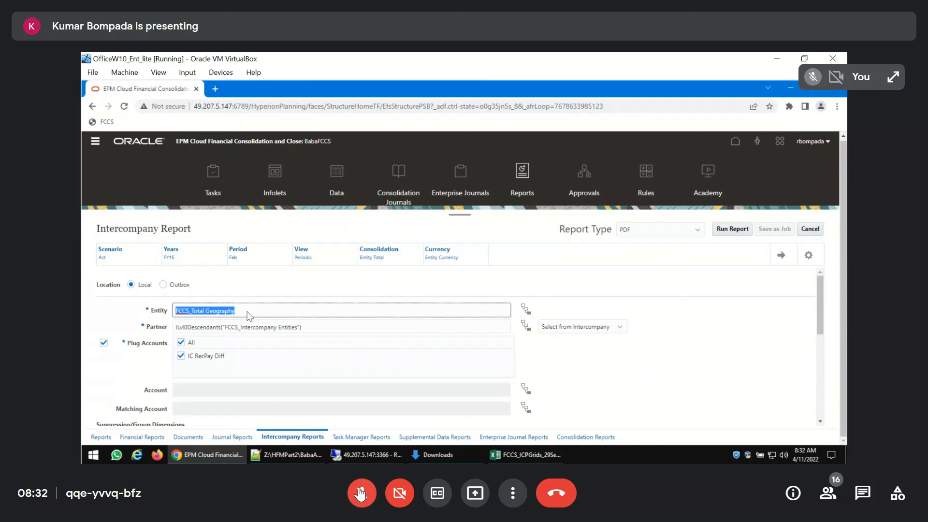
pyautogui.click(360, 493)
pyautogui.write('UK')
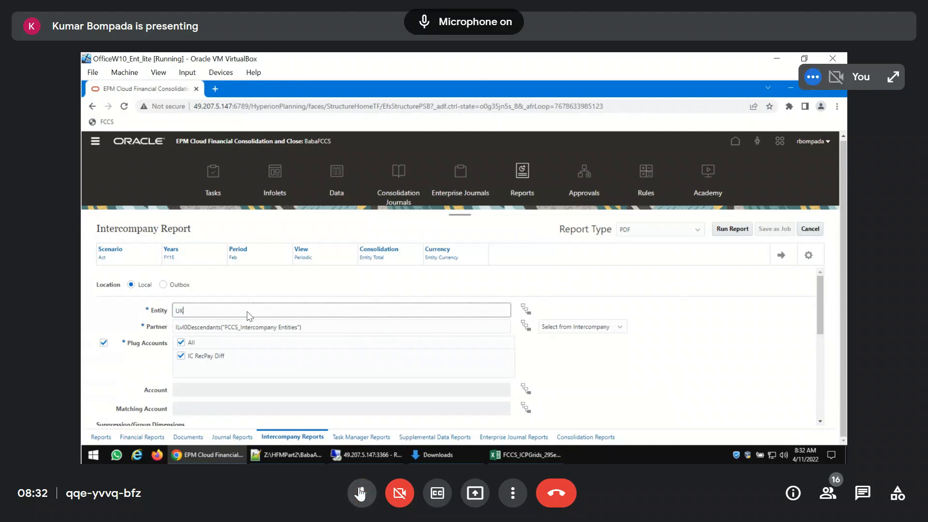
pyautogui.write('In')
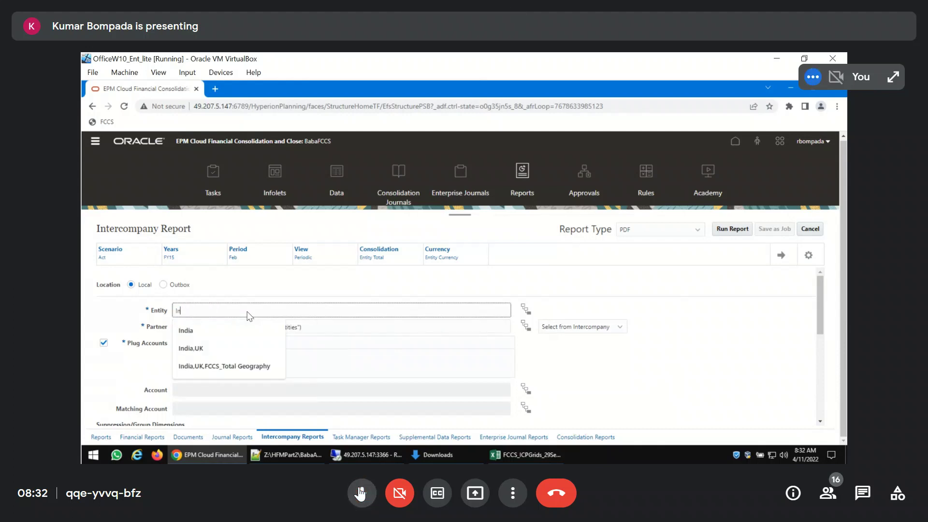
pyautogui.write('dia,UK')
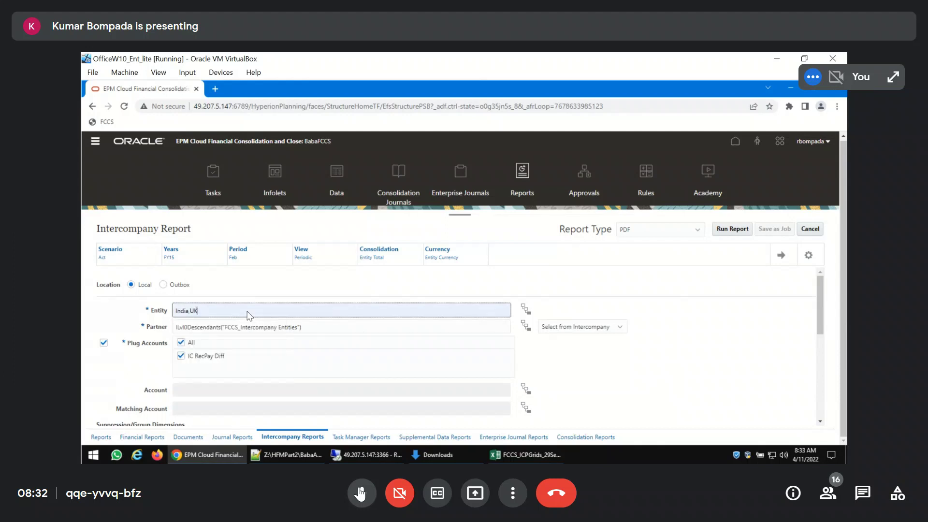
pyautogui.click(732, 229)
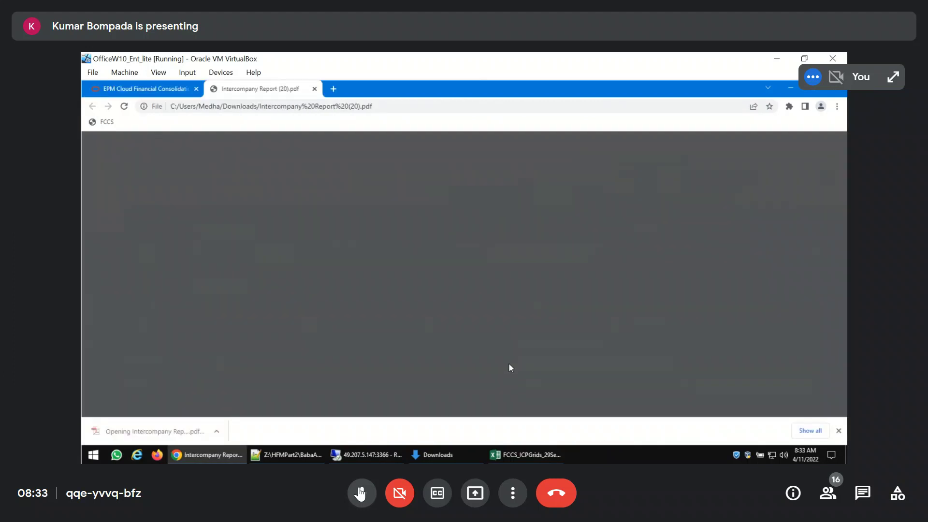
pyautogui.scroll(-10, 561, 350)
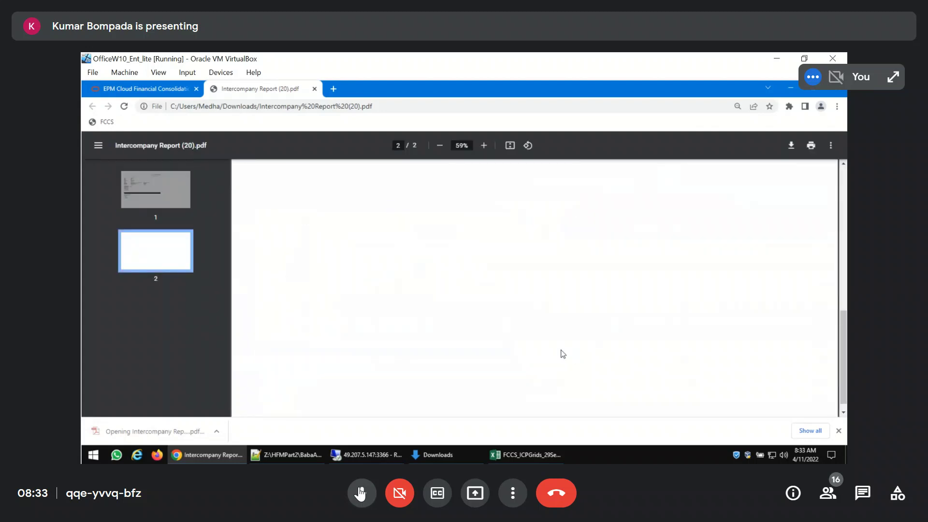
# Close the Intercompany Report PDF and review the report's Entity, Partner, Plug Accounts and suppression settings
pyautogui.click(315, 89)
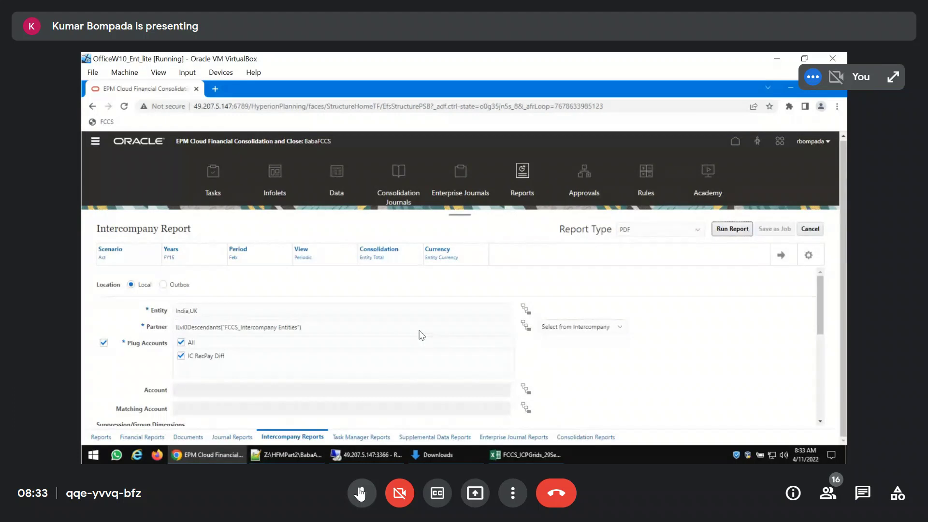
pyautogui.scroll(-1, 415, 338)
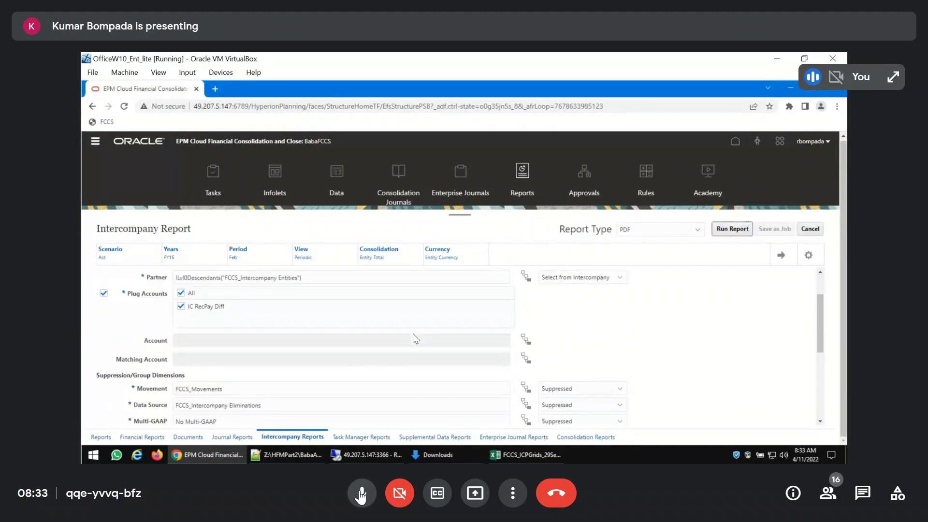
pyautogui.scroll(-1, 415, 337)
pyautogui.scroll(2, 414, 337)
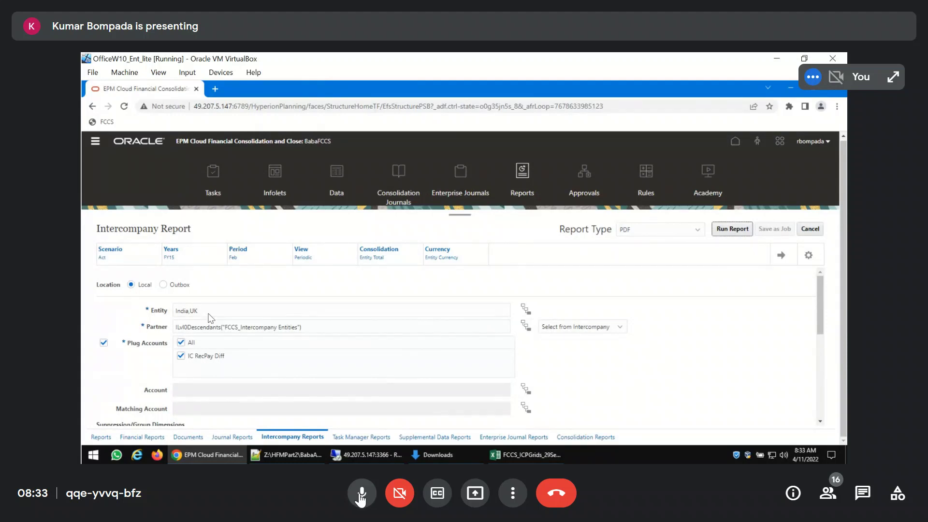
pyautogui.moveTo(206, 311); pyautogui.dragTo(144, 317)
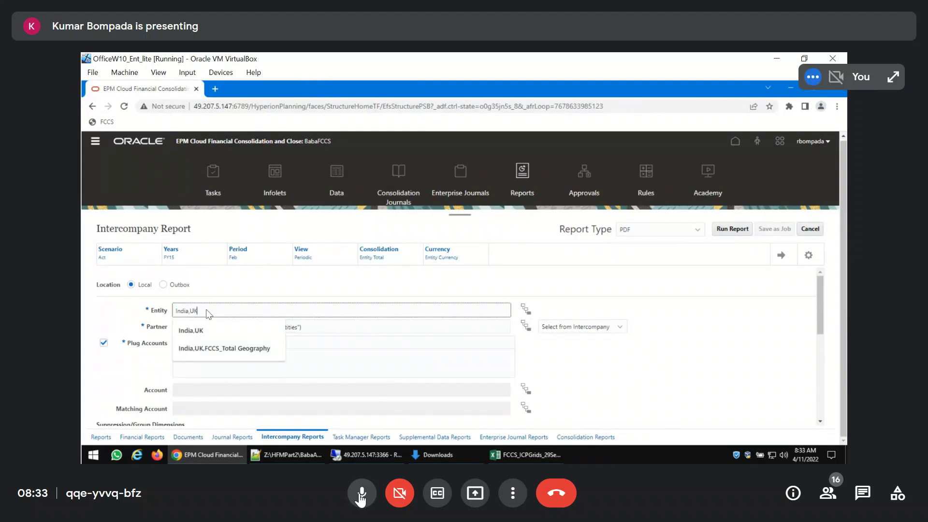
pyautogui.click(682, 350)
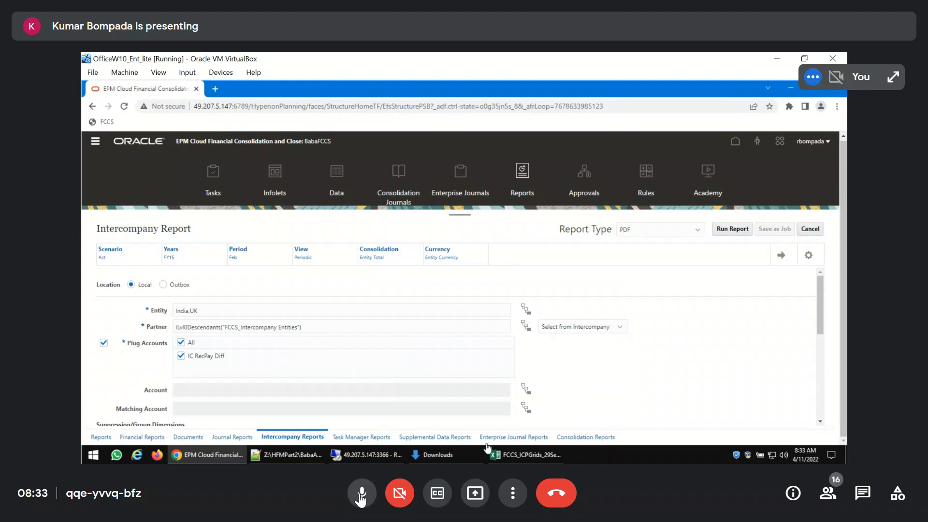
# Mute and unmute the Google Meet microphone, exit the meeting's full-screen view, and leave the microphone on
pyautogui.click(362, 493)
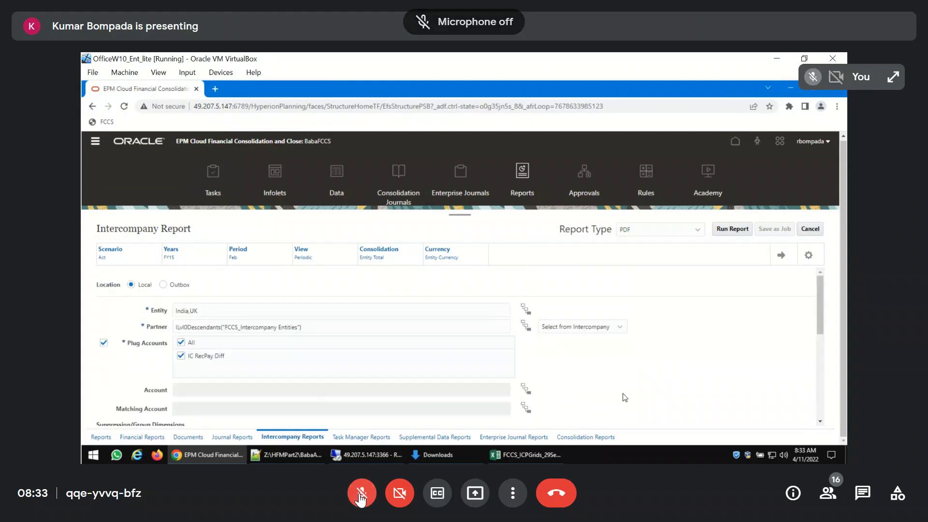
pyautogui.click(361, 493)
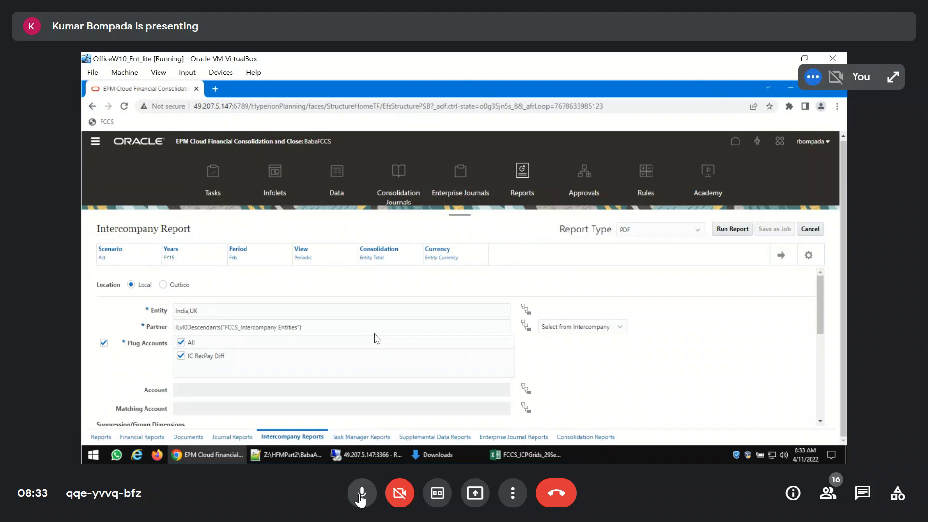
pyautogui.click(361, 498)
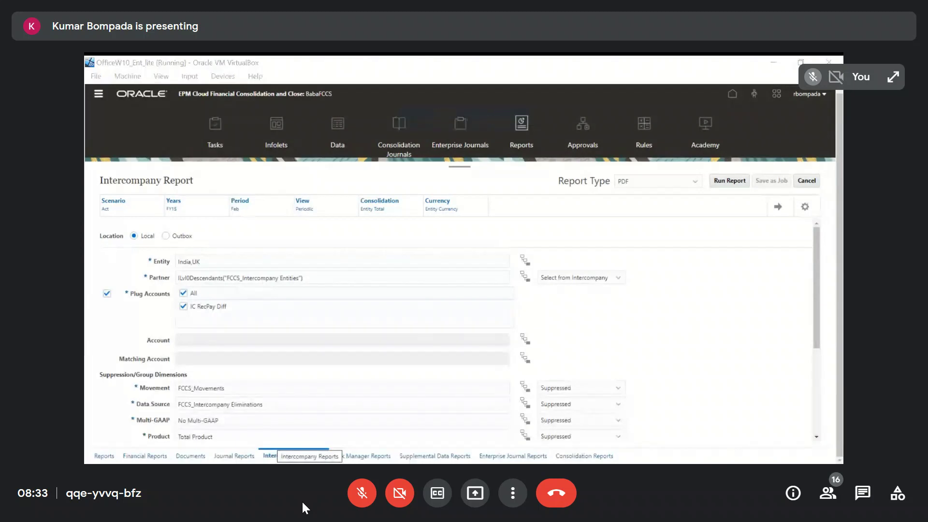
pyautogui.press('Escape')
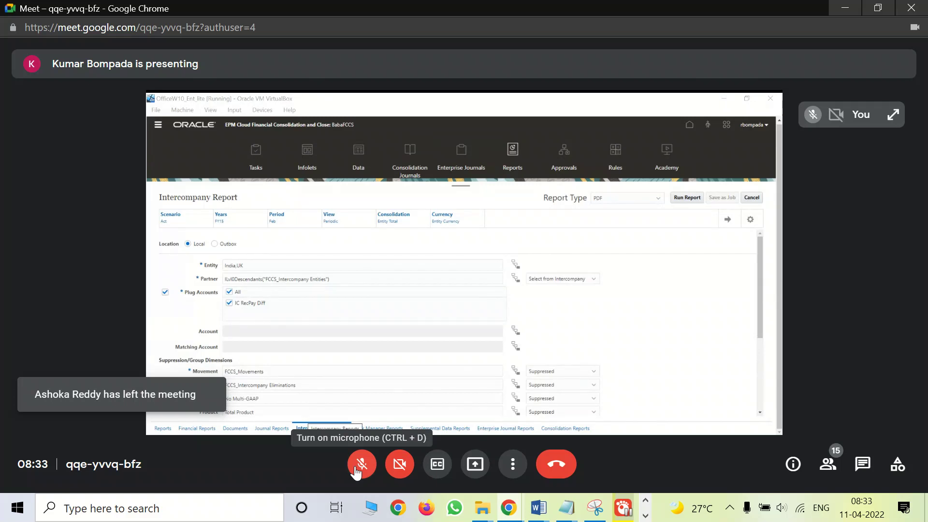
pyautogui.click(361, 464)
pyautogui.click(362, 464)
pyautogui.click(362, 464)
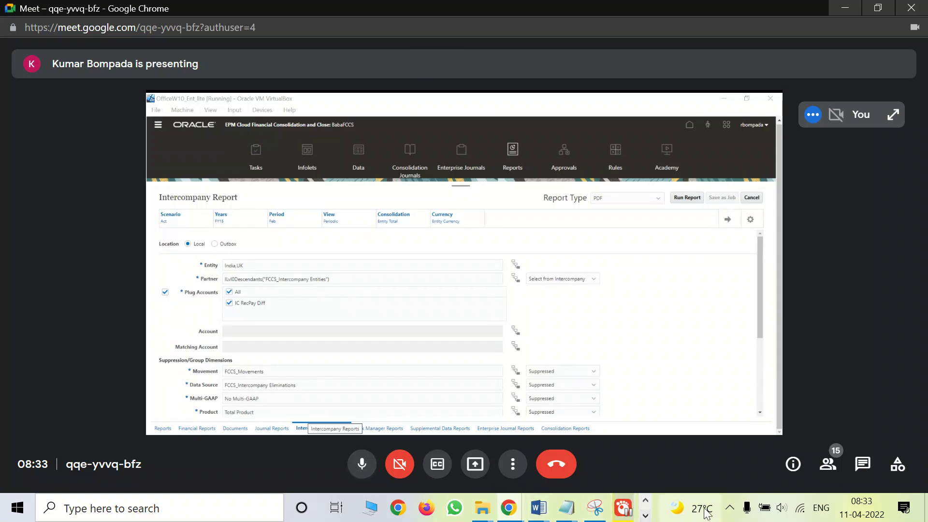
pyautogui.click(730, 509)
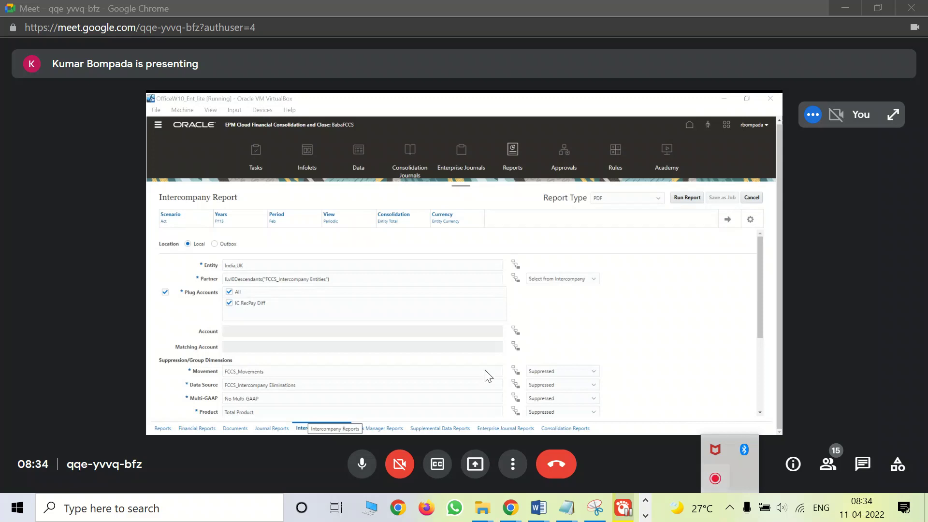
pyautogui.click(688, 358)
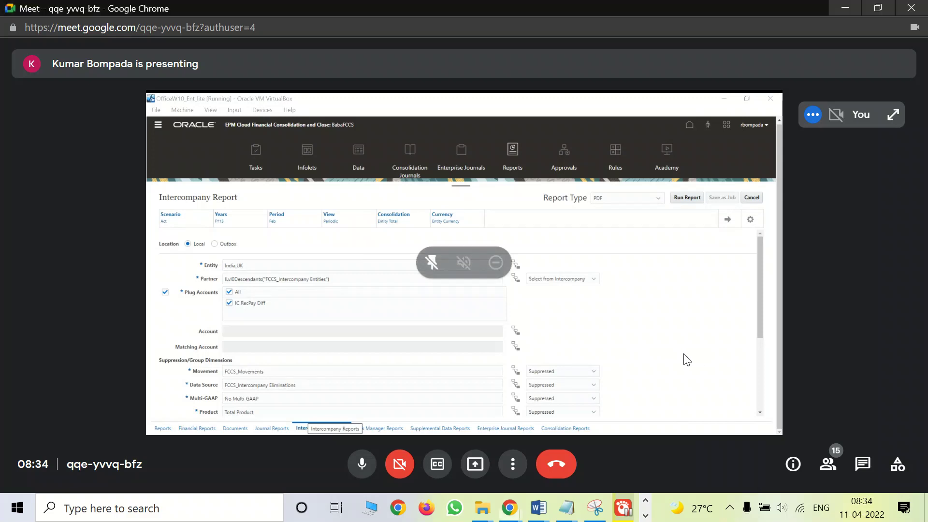
pyautogui.click(730, 508)
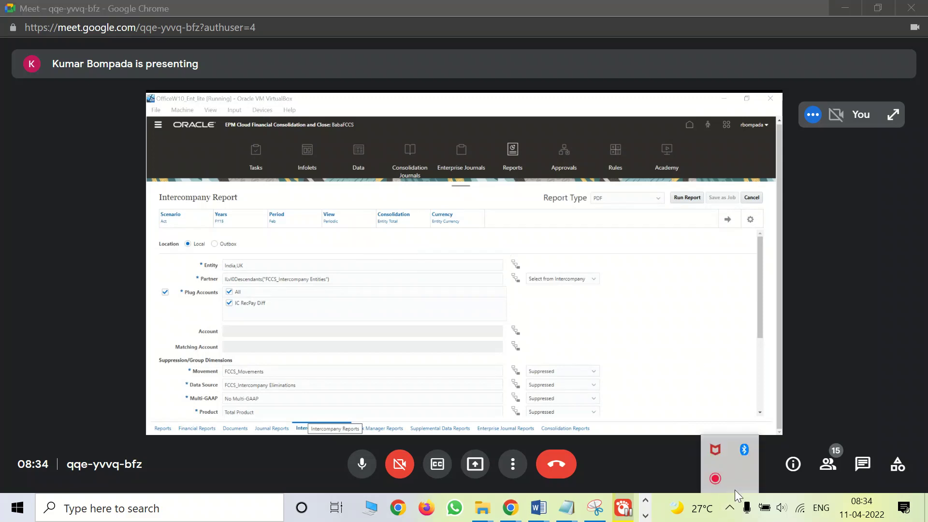
pyautogui.click(717, 478)
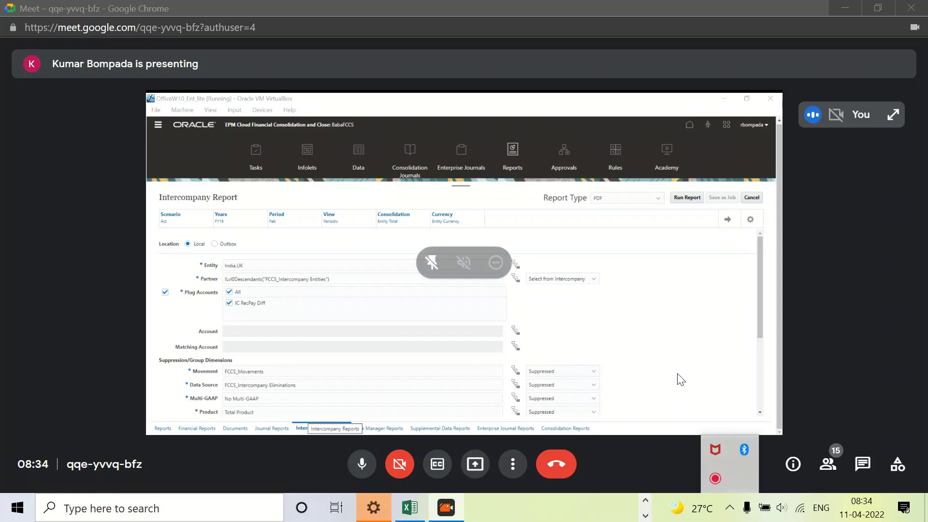